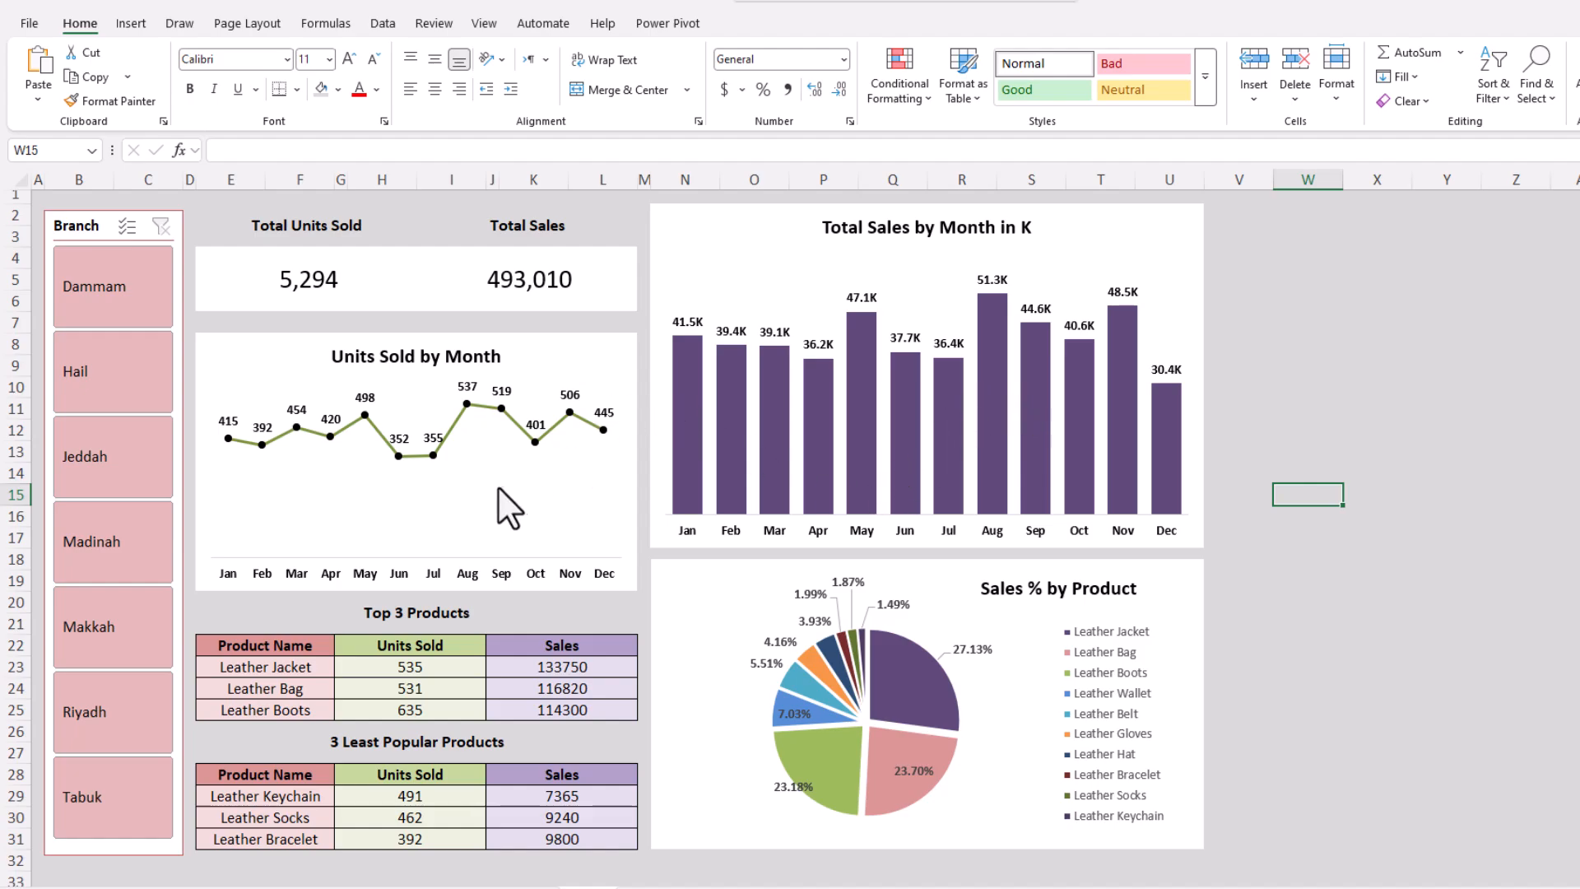
# - Filter the finished sales dashboard by branch, trying Hail, Jeddah, Madinah and the Dammam-to-Madinah group, and end on Hail
pyautogui.click(116, 387)
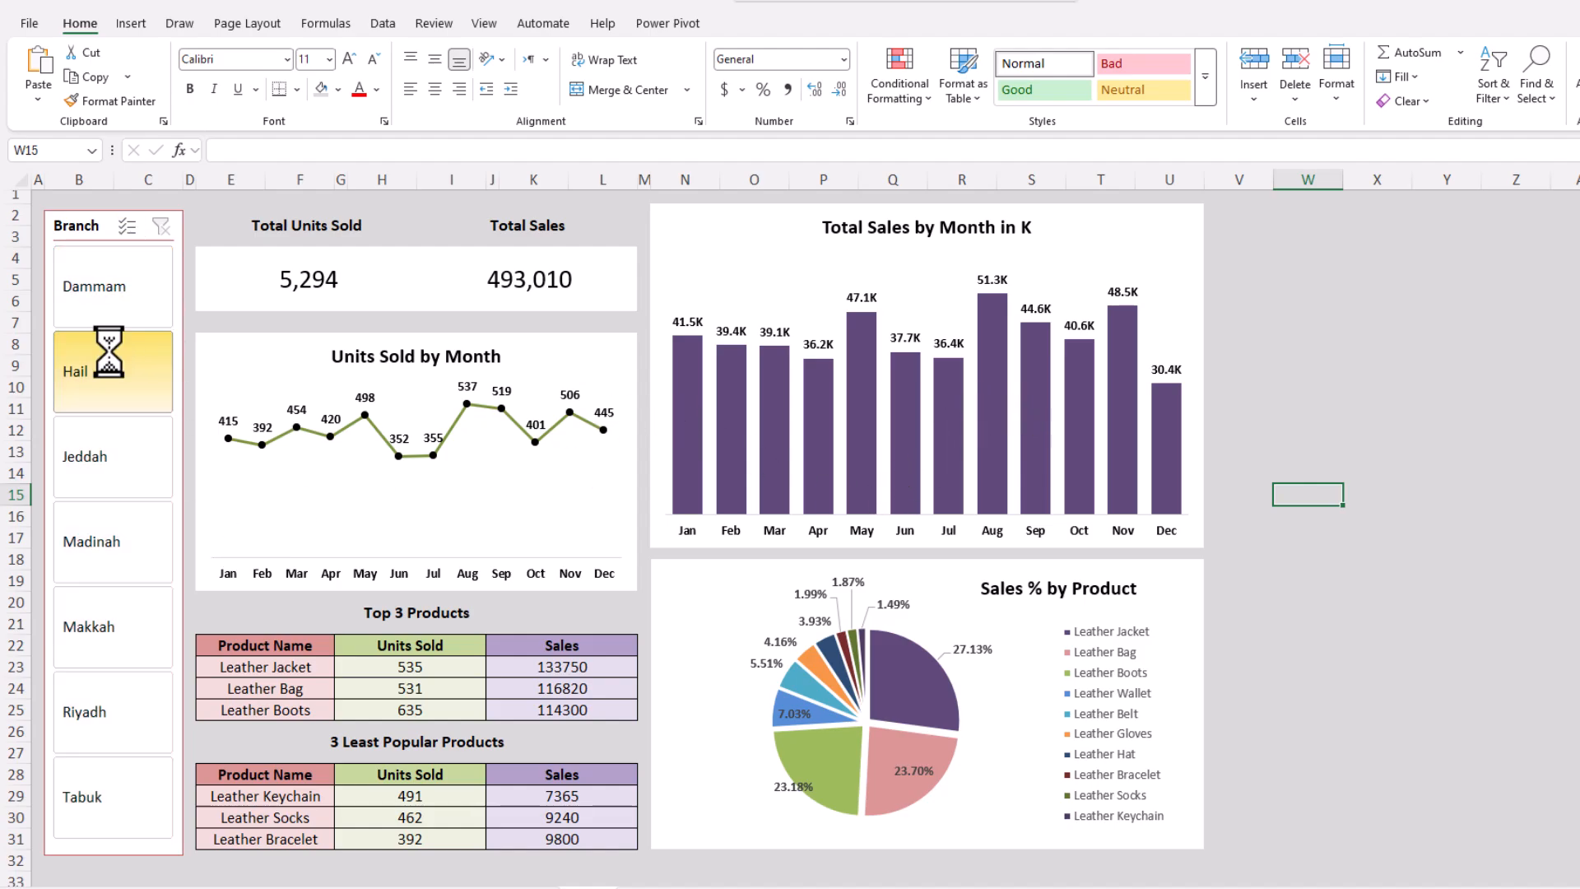
pyautogui.click(111, 374)
pyautogui.click(109, 459)
pyautogui.click(105, 536)
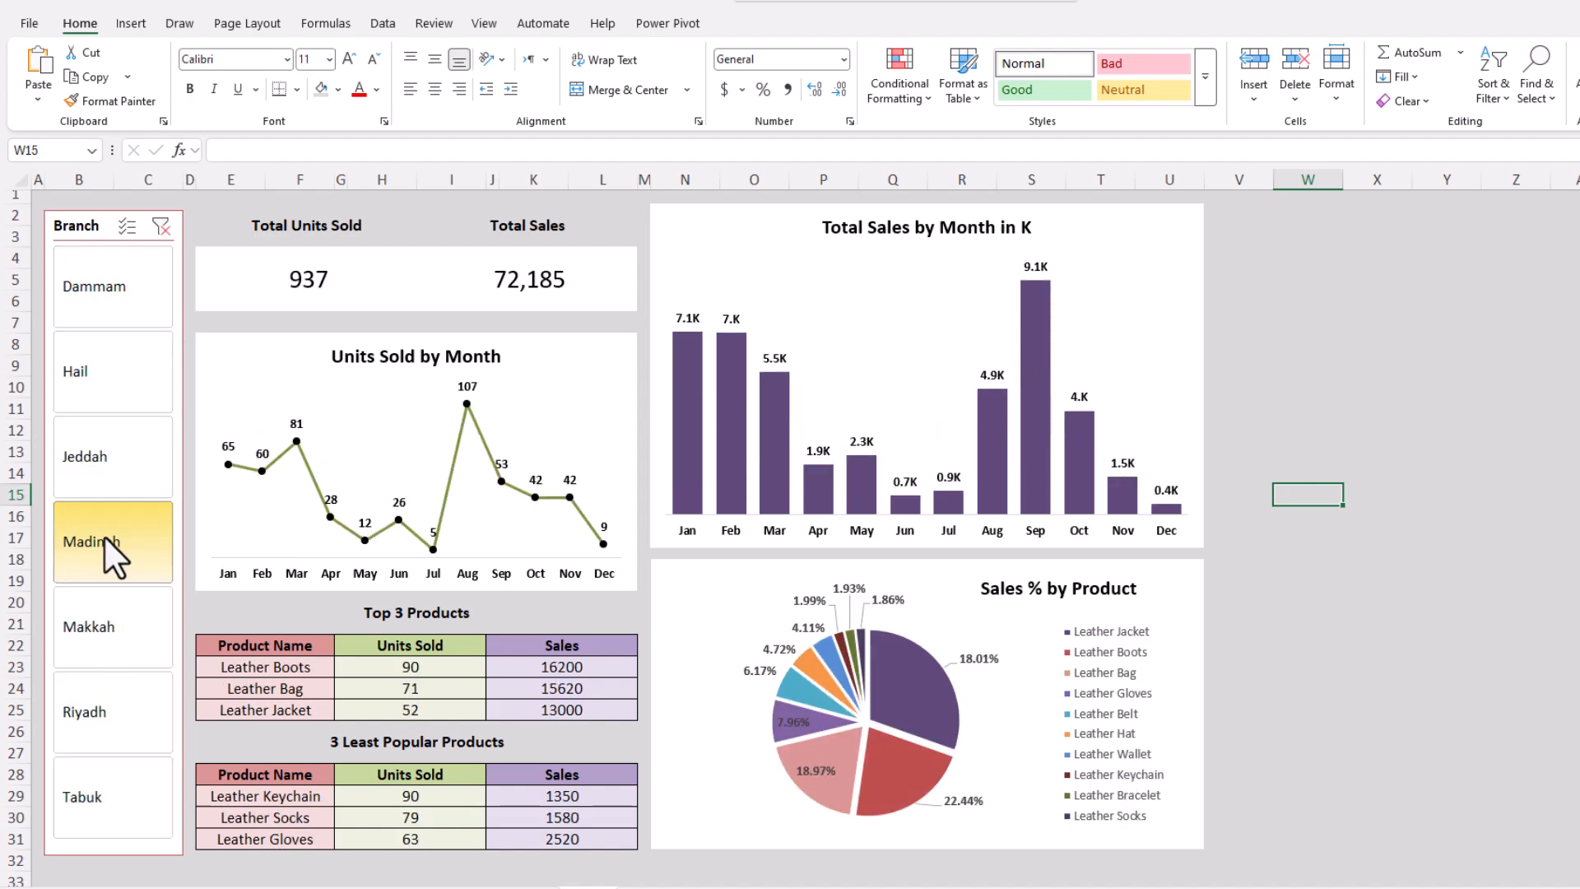
pyautogui.moveTo(107, 458); pyautogui.dragTo(114, 300)
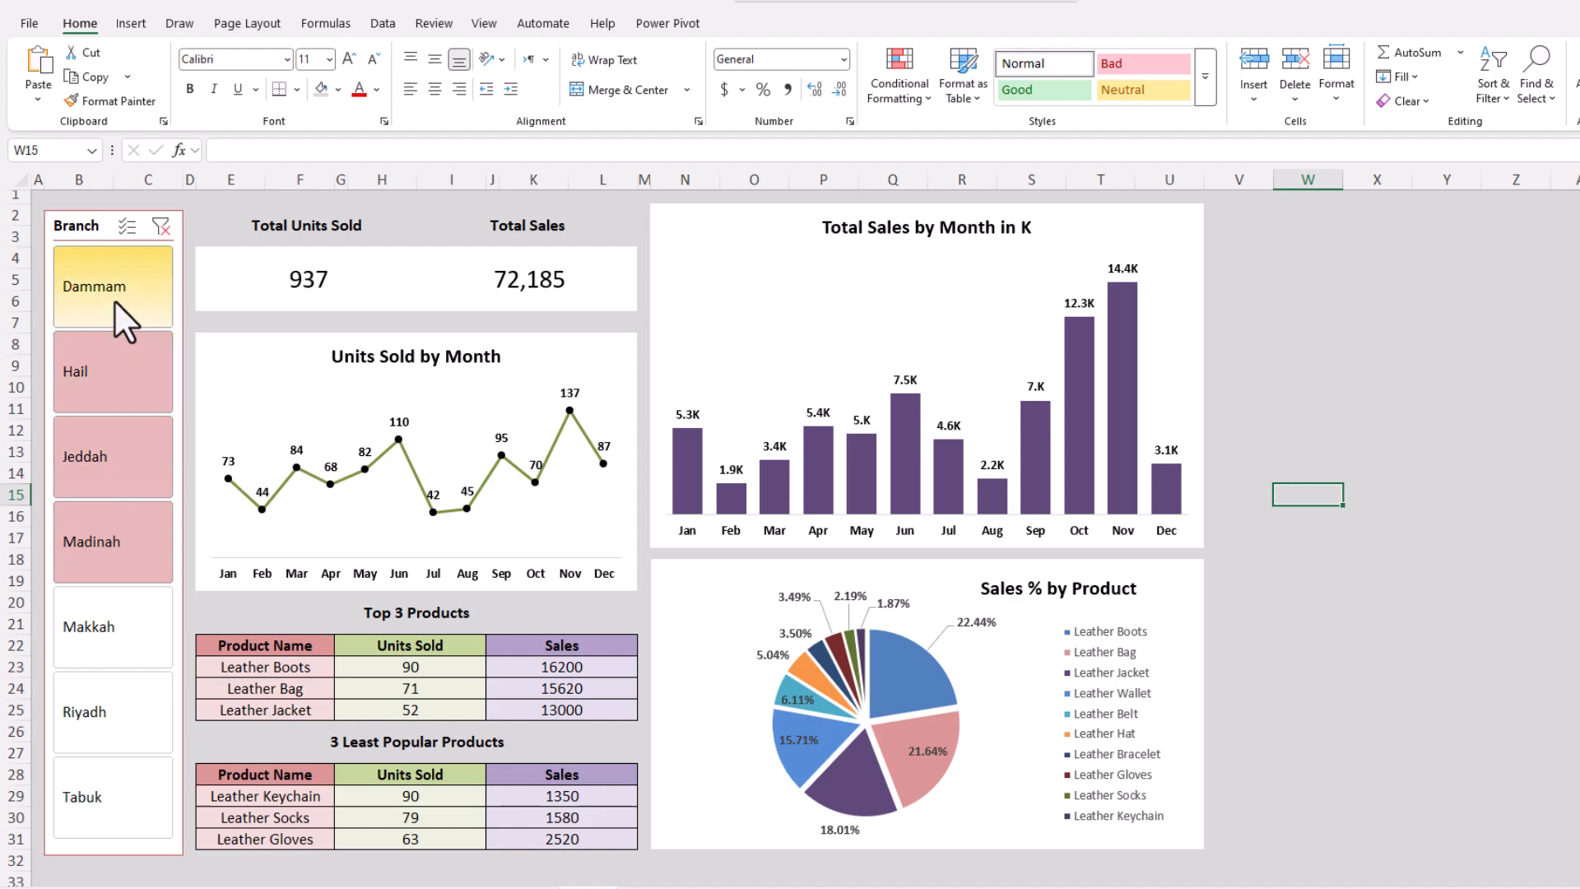
pyautogui.click(107, 617)
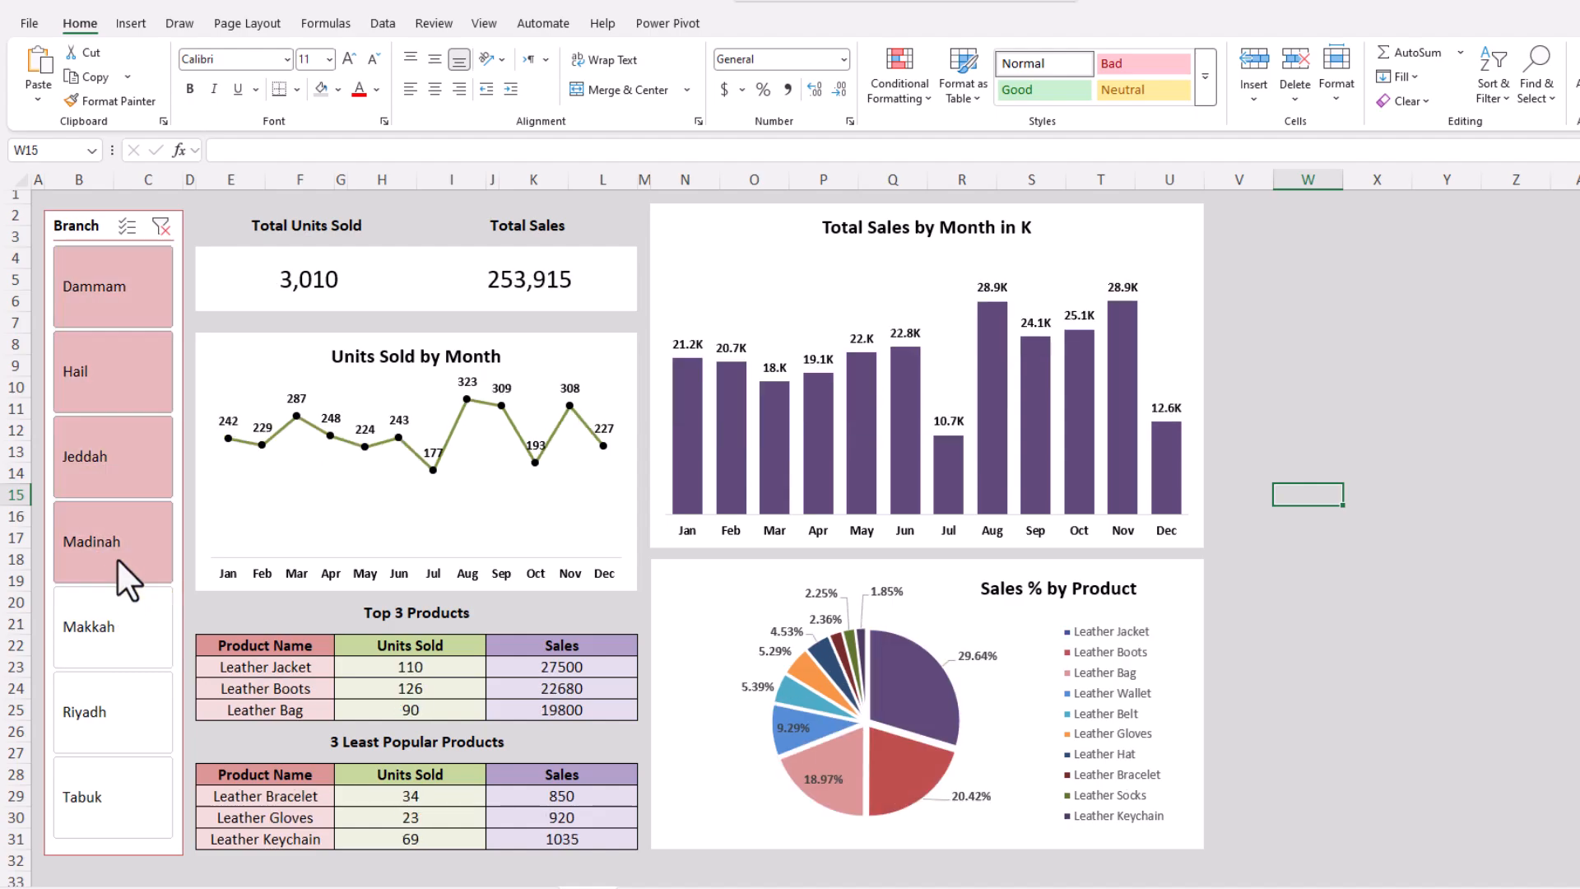
pyautogui.click(120, 471)
pyautogui.click(129, 385)
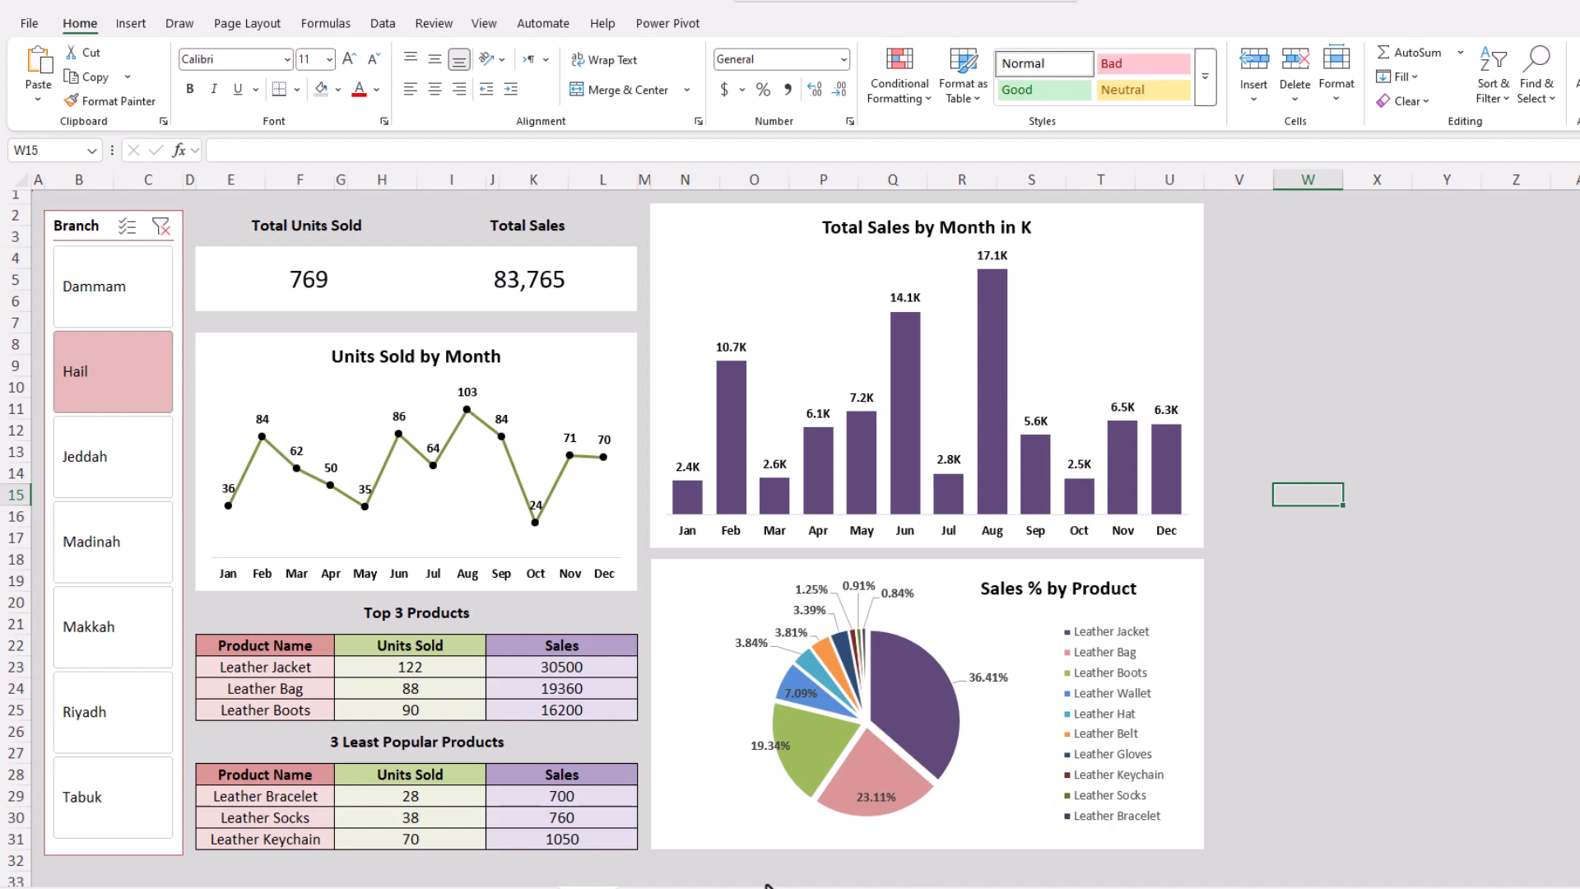
# - In the Dynamic Sales Dashboard workbook, duplicate Sheet4 and convert the copy's range A1:F501 into a table with headers
pyautogui.click(740, 888)
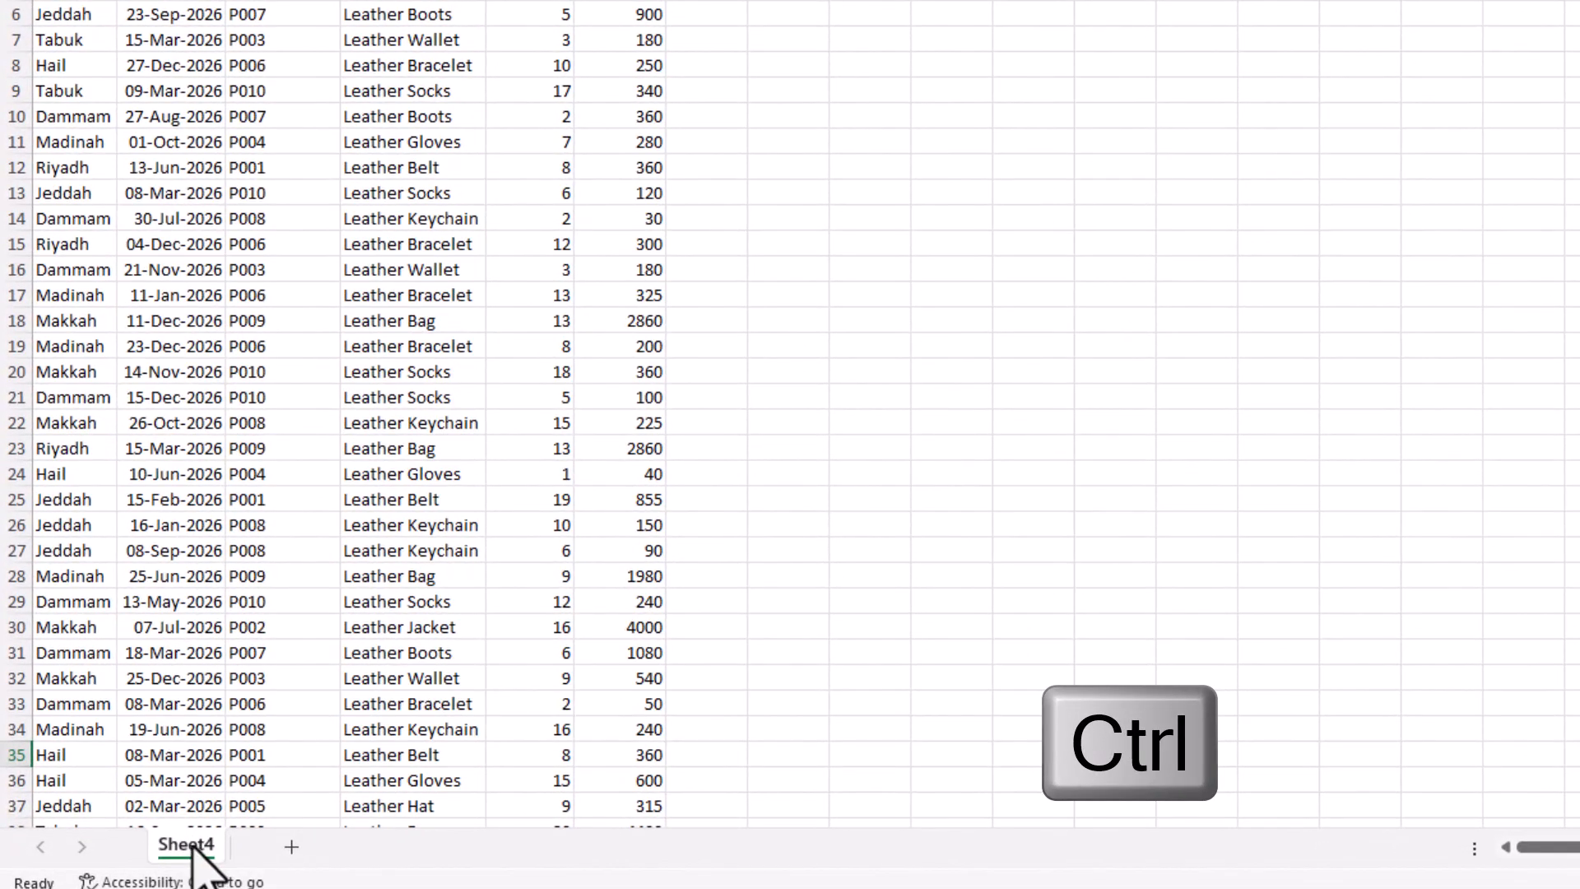
pyautogui.moveTo(192, 848)
pyautogui.mouseDown()
pyautogui.moveTo(284, 847)
pyautogui.moveTo(254, 847)
pyautogui.mouseUp()
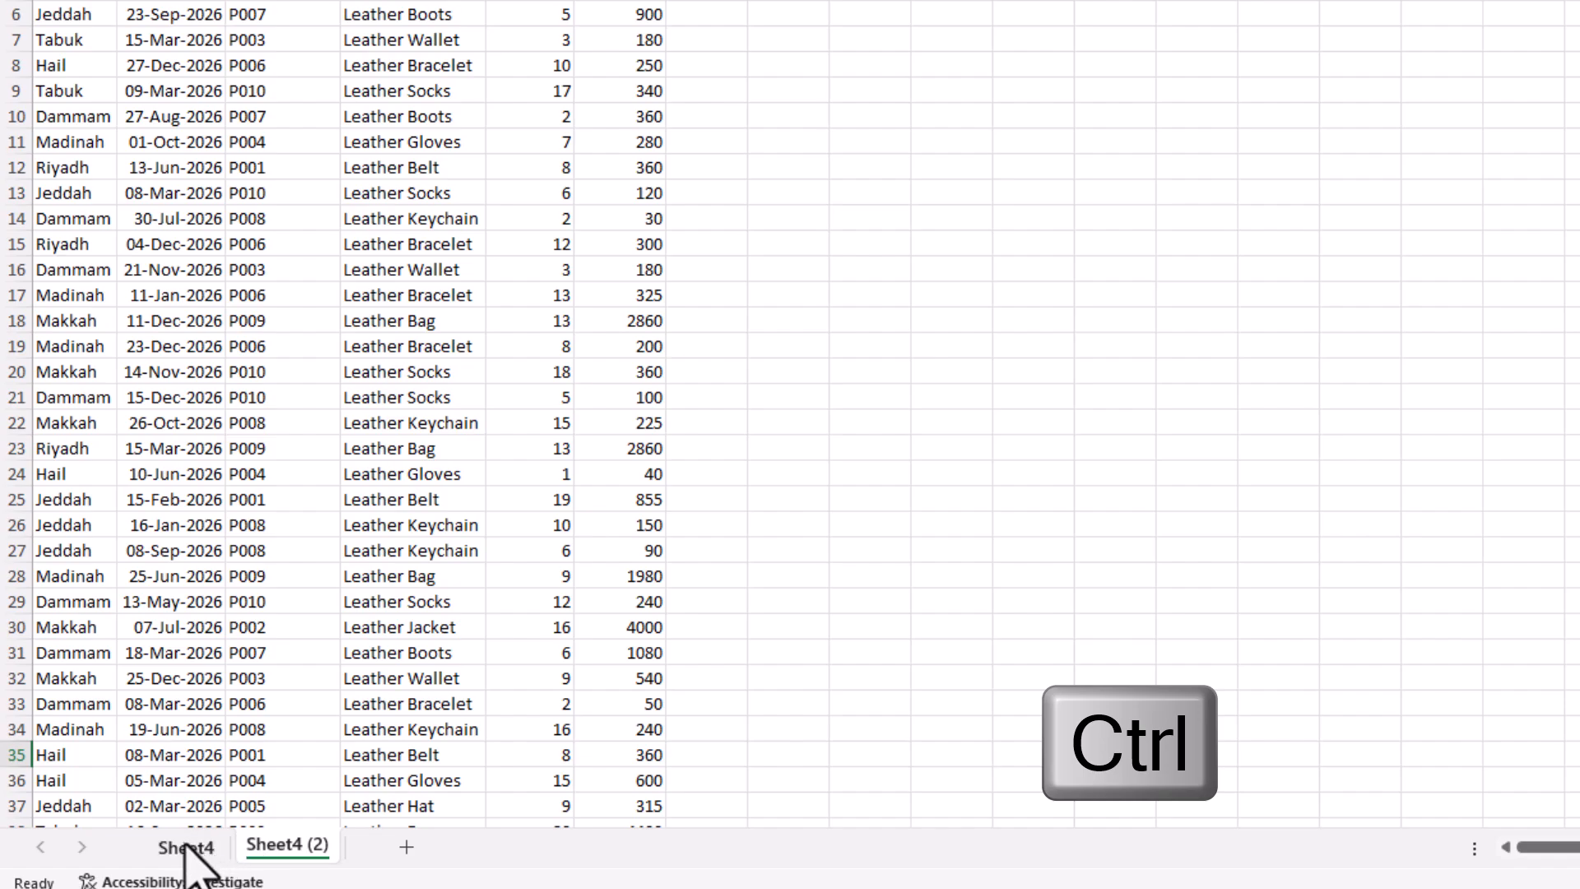
pyautogui.click(216, 602)
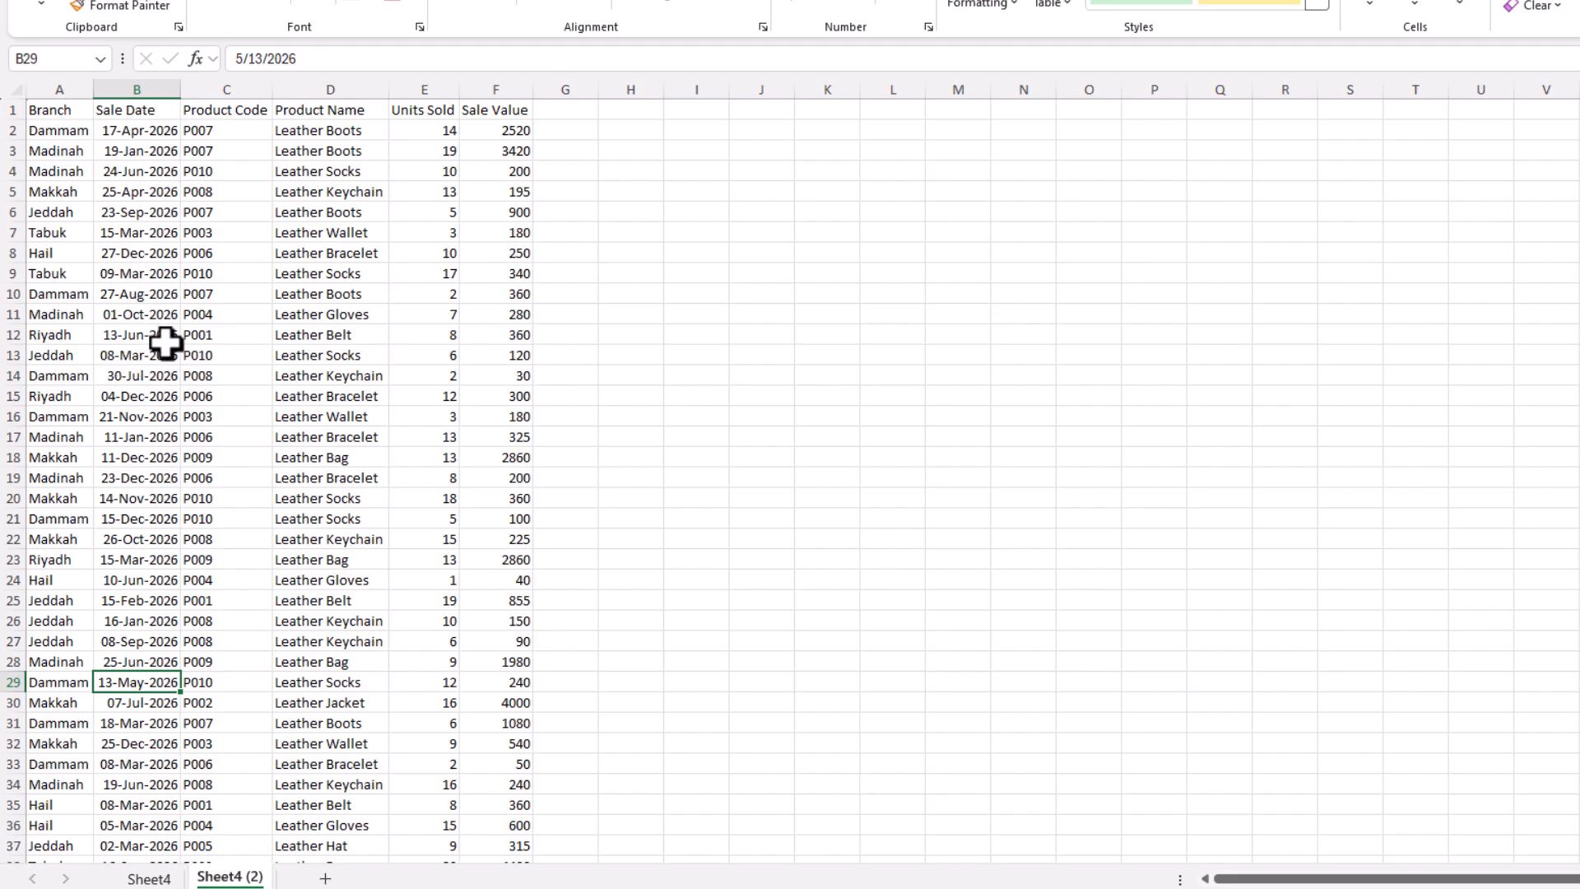
pyautogui.hotkey('ctrl', 't')
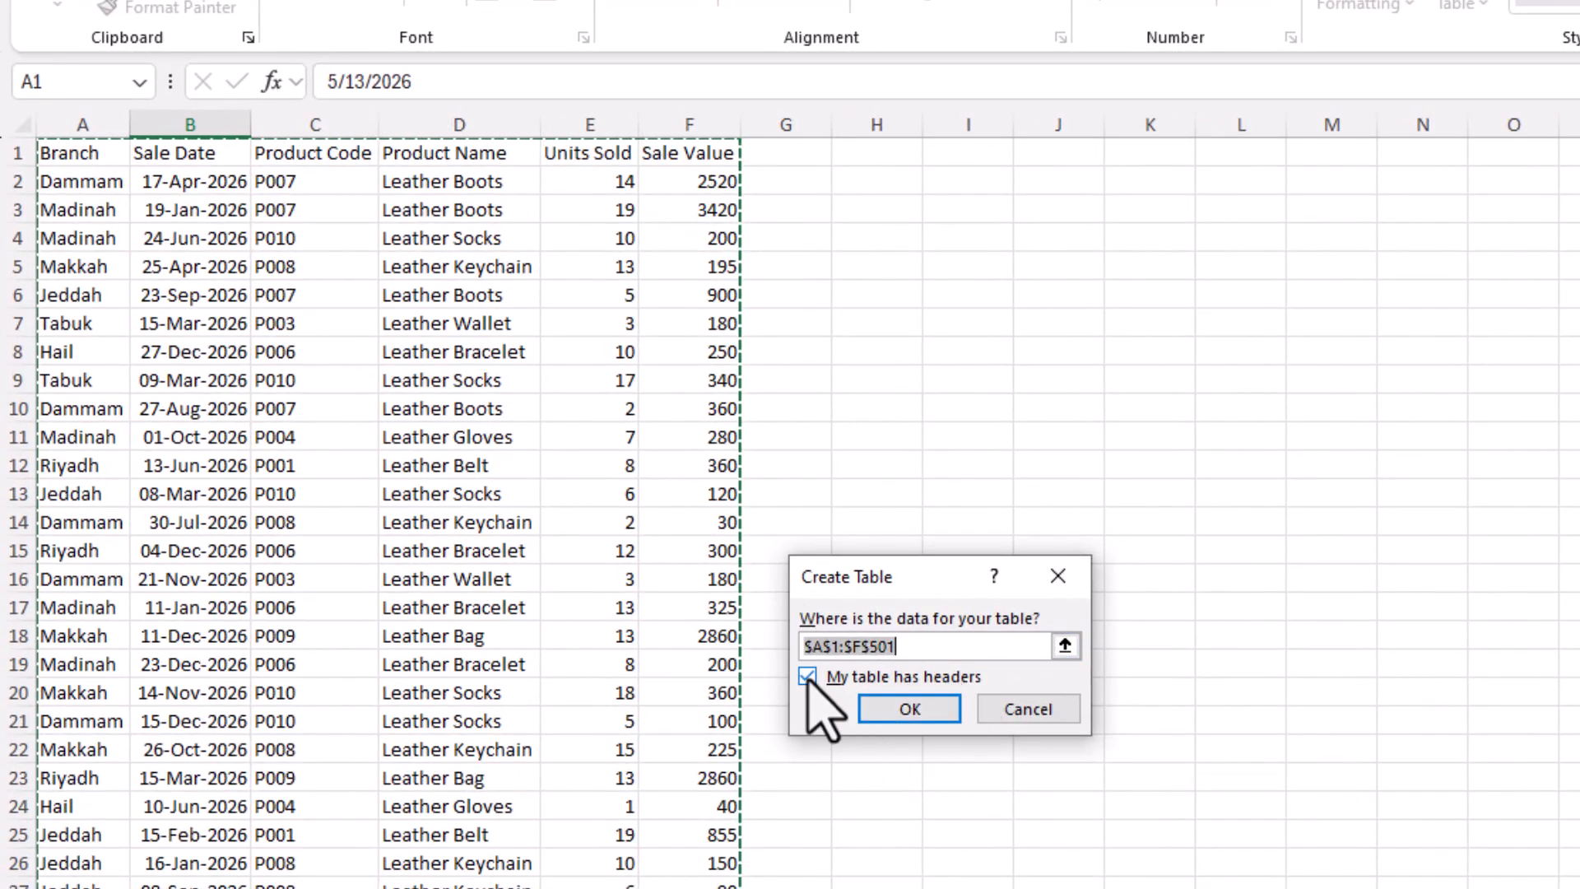
pyautogui.click(908, 707)
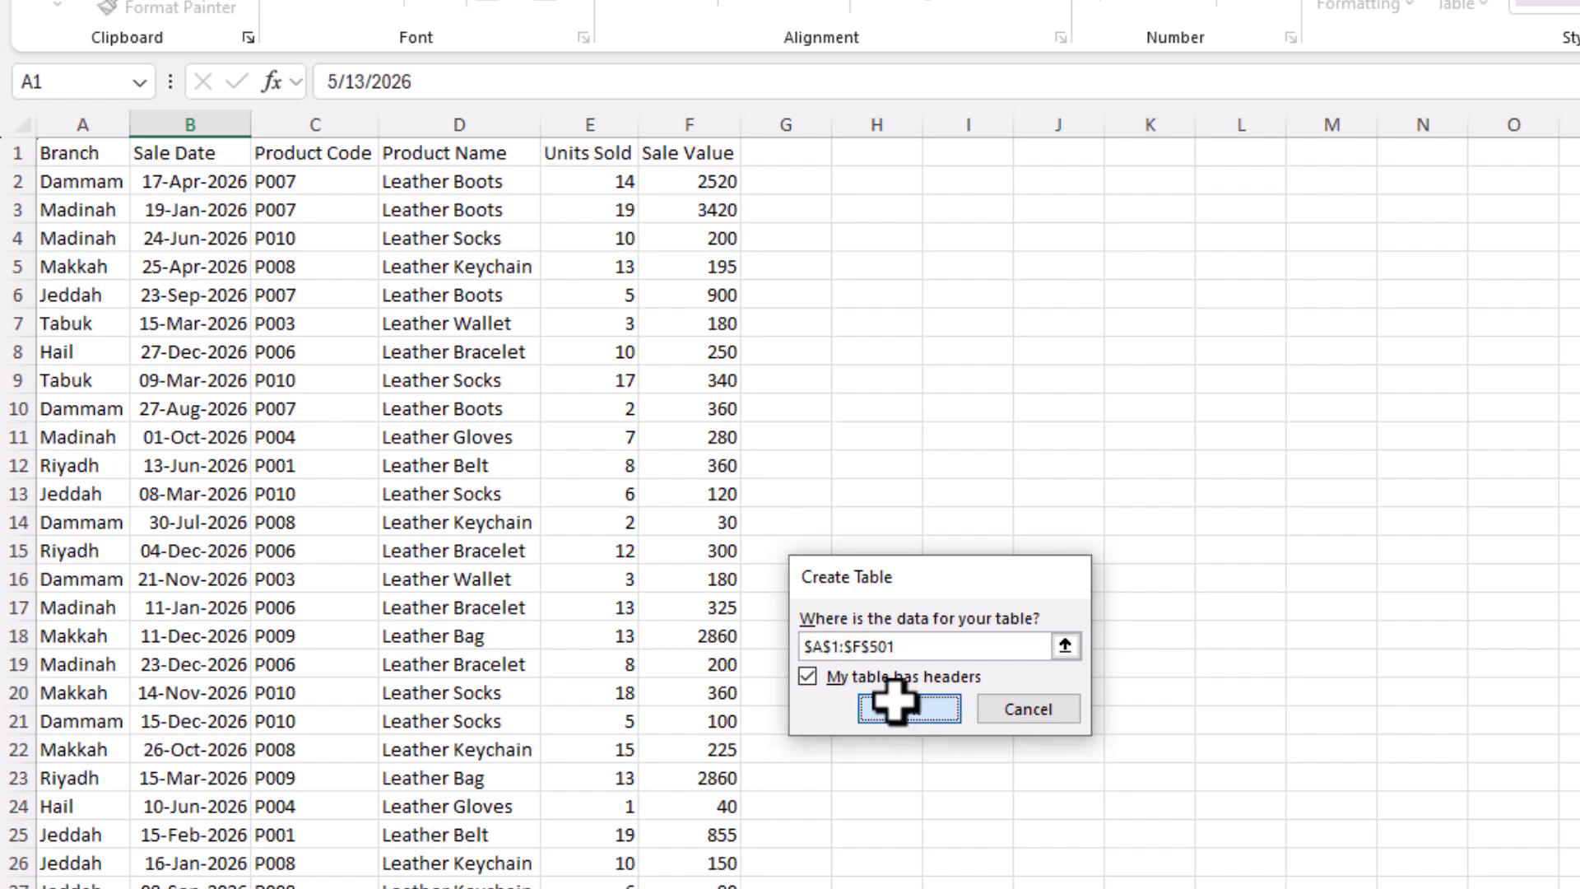
# - Create a PivotTable from the table on a new worksheet and move that sheet after Sheet4 (2)
pyautogui.click(465, 435)
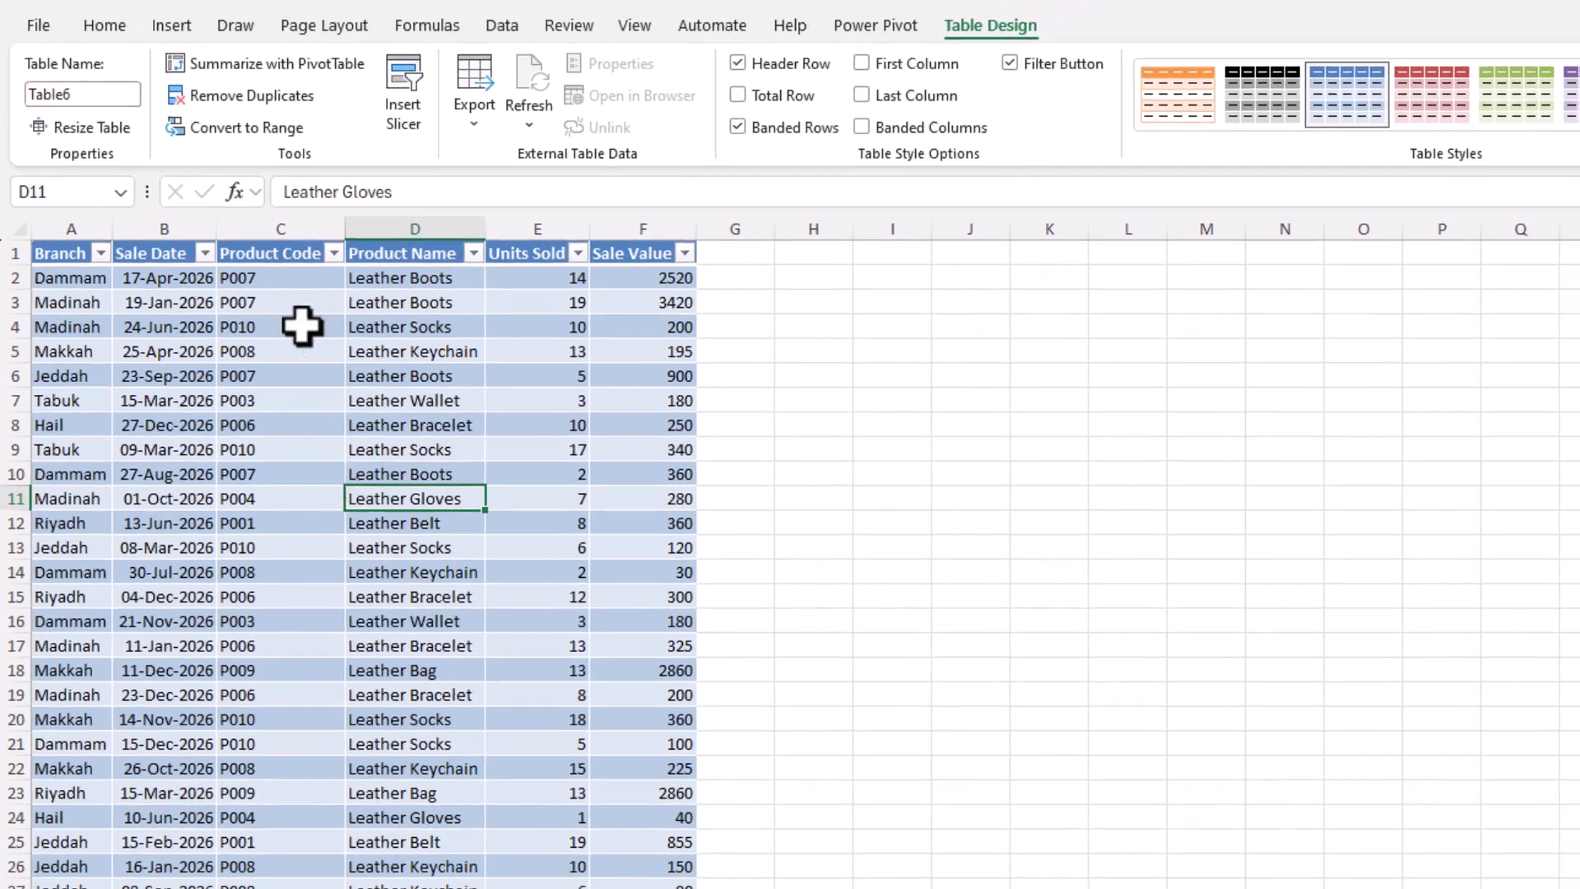
pyautogui.click(175, 26)
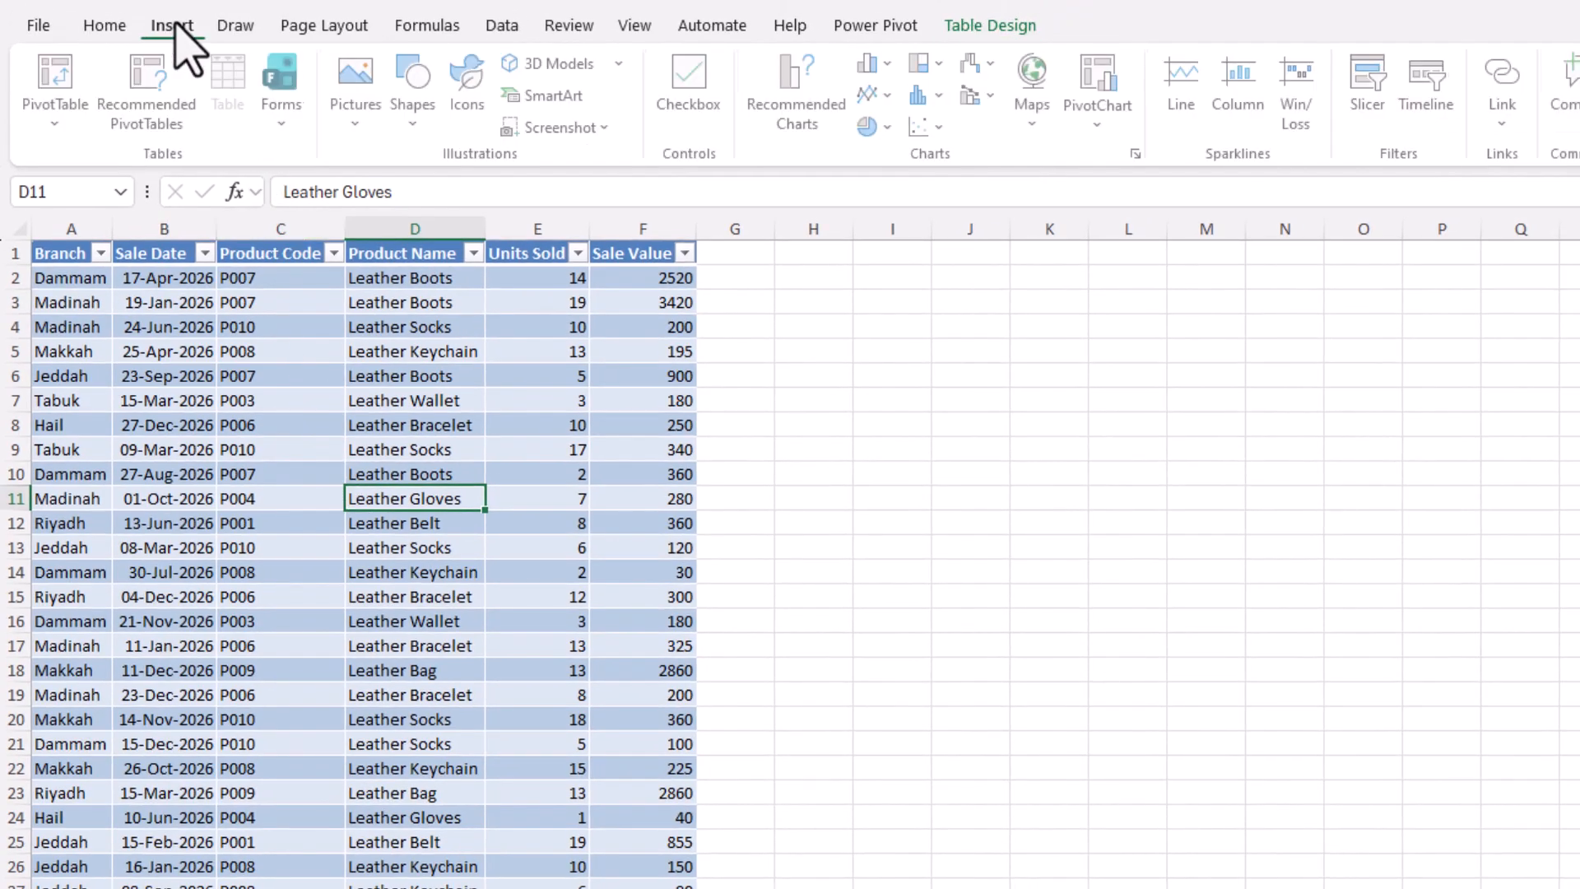
pyautogui.click(65, 105)
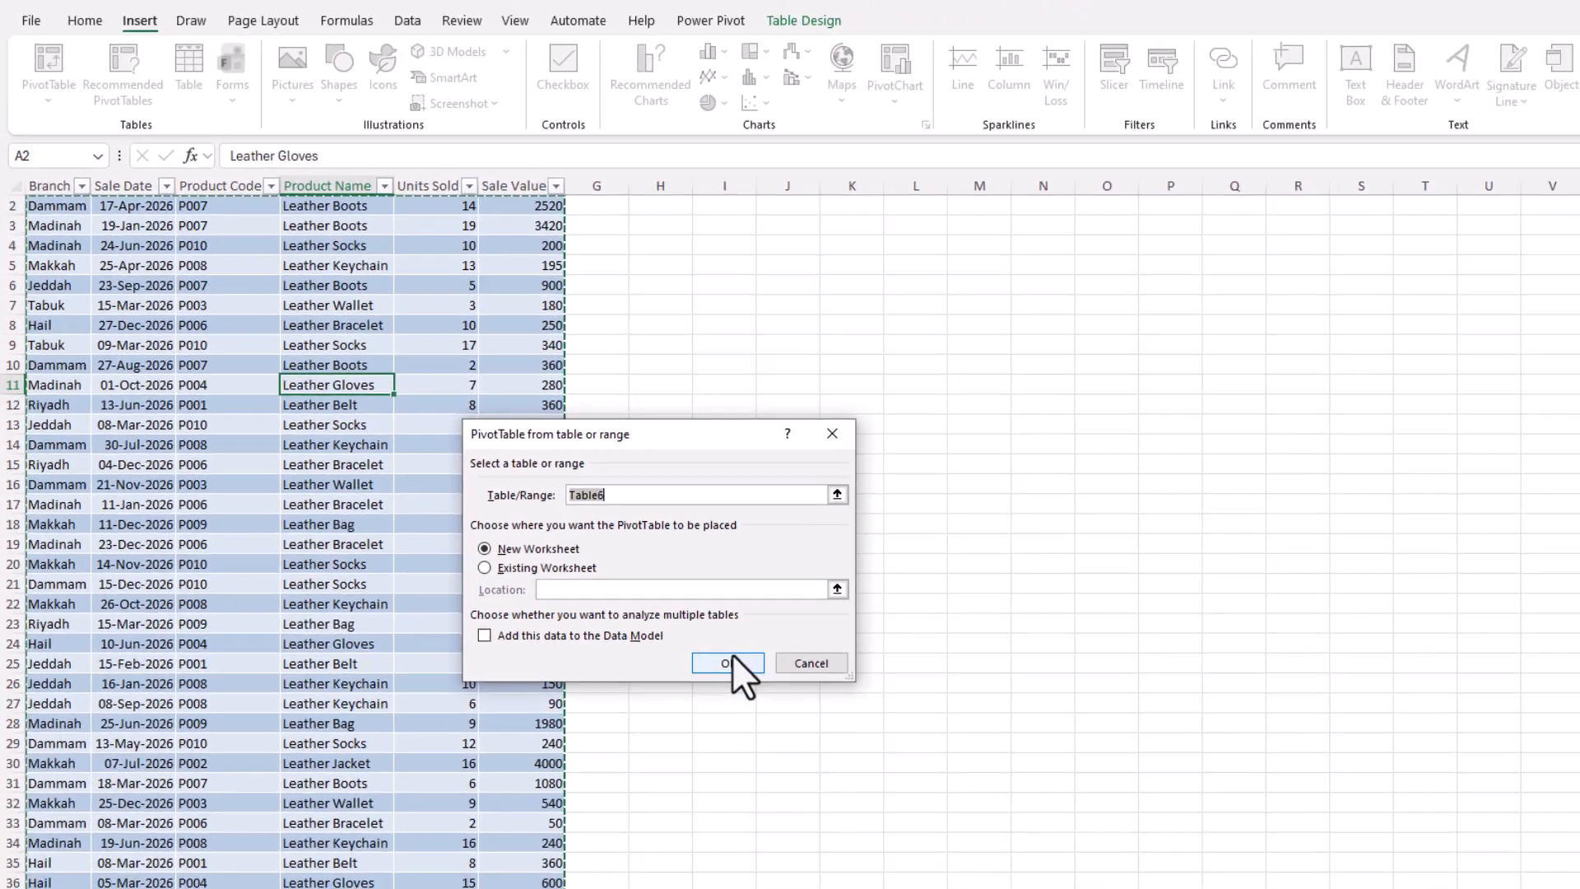
pyautogui.click(885, 808)
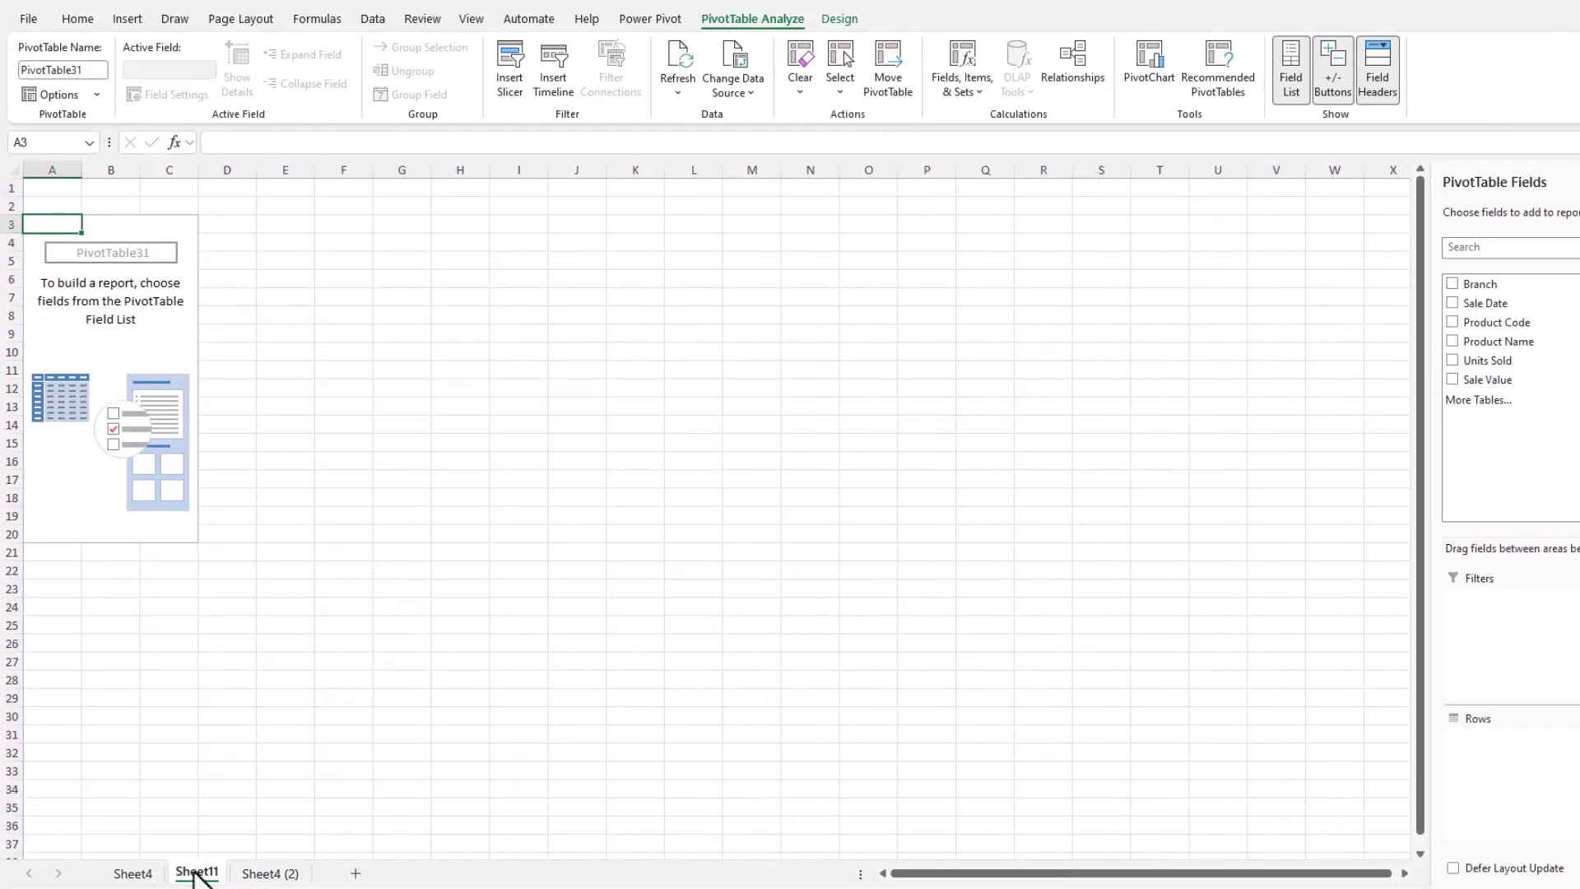
pyautogui.moveTo(345, 864); pyautogui.dragTo(345, 867)
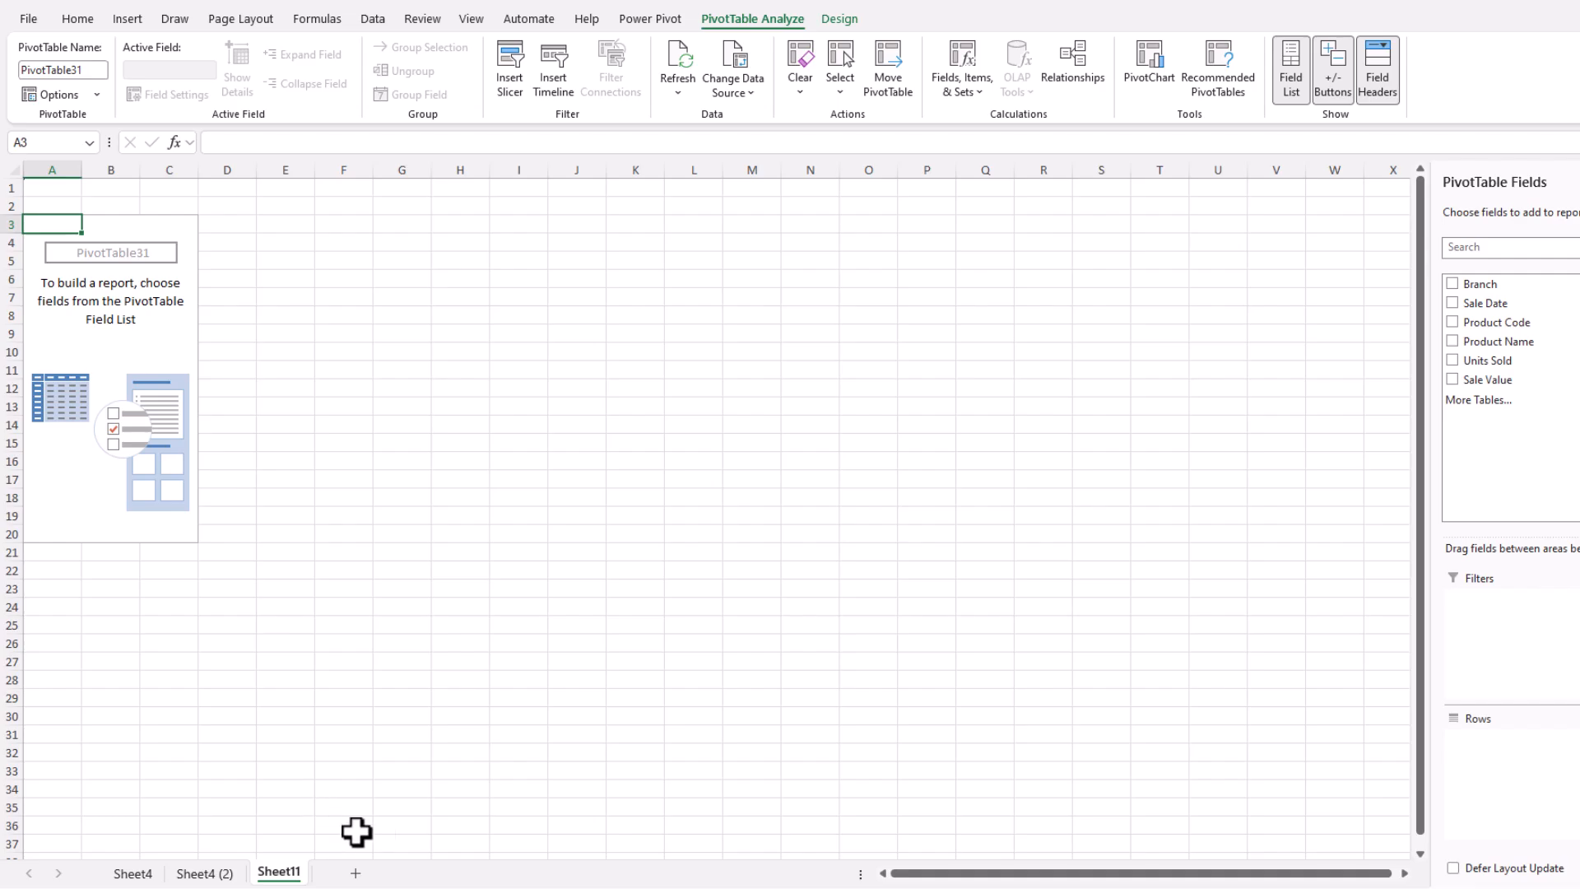
# - Look over the finished dashboard in the sales_dashboard_data workbook and return to the new PivotTable sheet
pyautogui.click(730, 888)
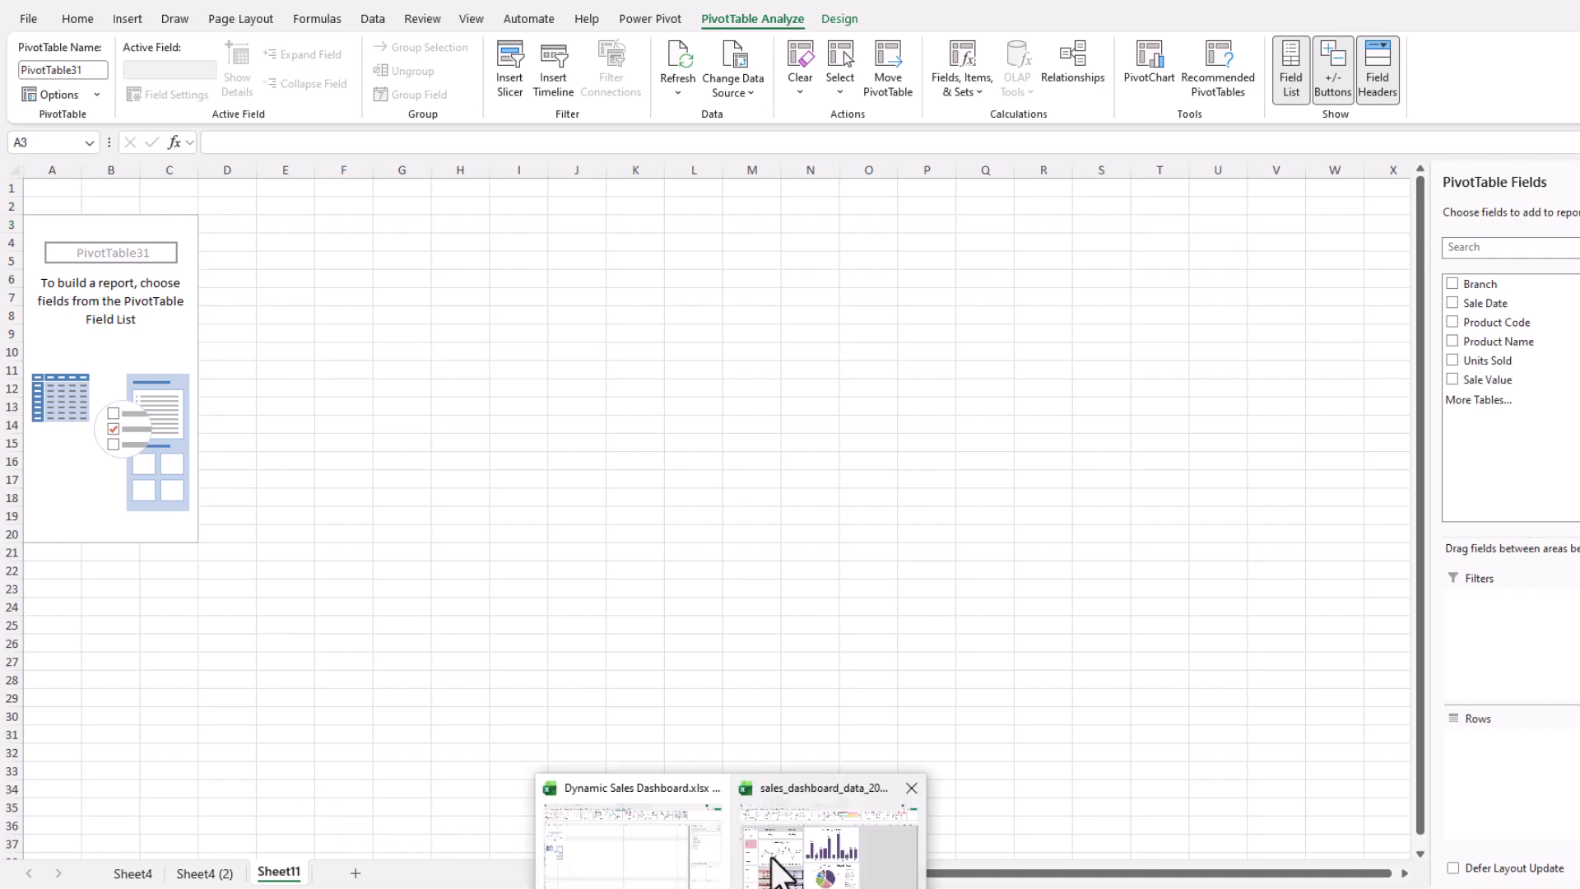
pyautogui.click(773, 860)
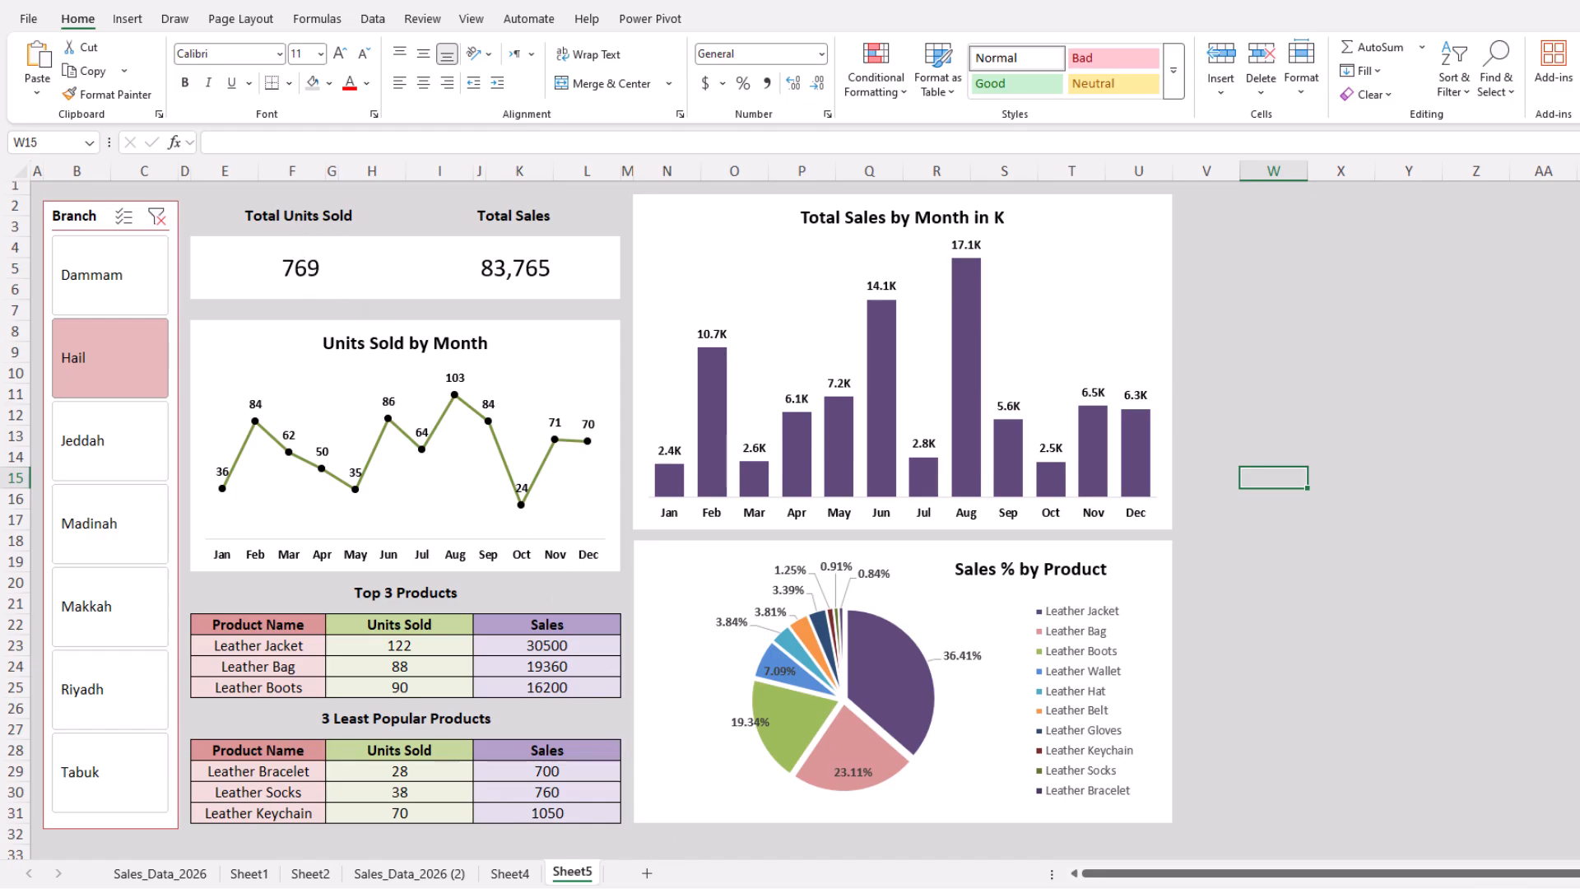
pyautogui.click(676, 854)
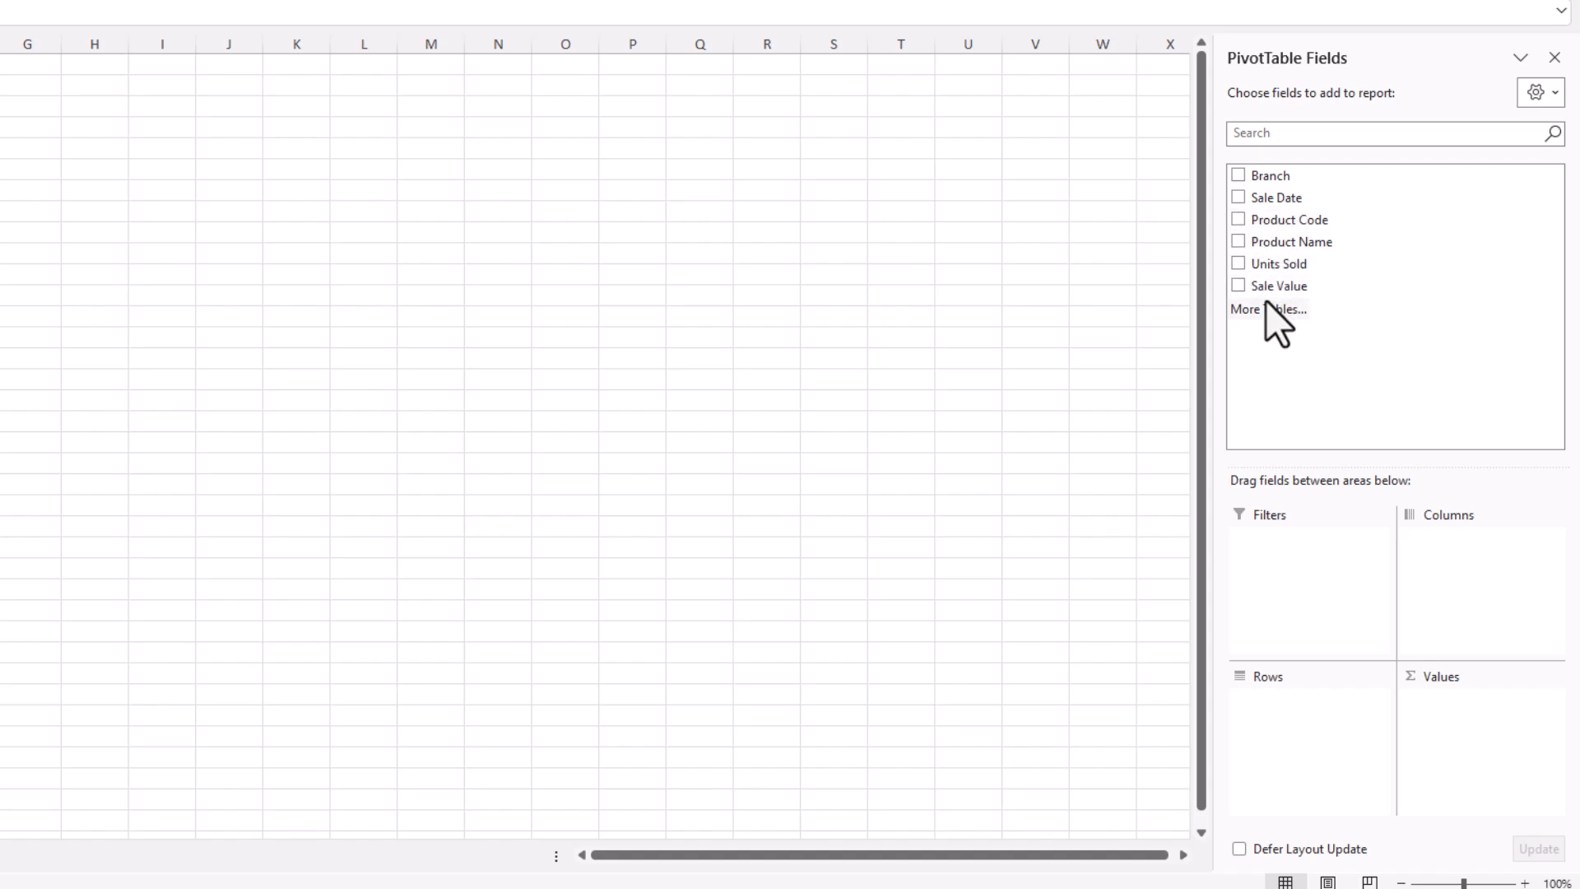
# - Summarise Units Sold in the PivotTable and paste a copy of that PivotTable at C3
pyautogui.click(1237, 263)
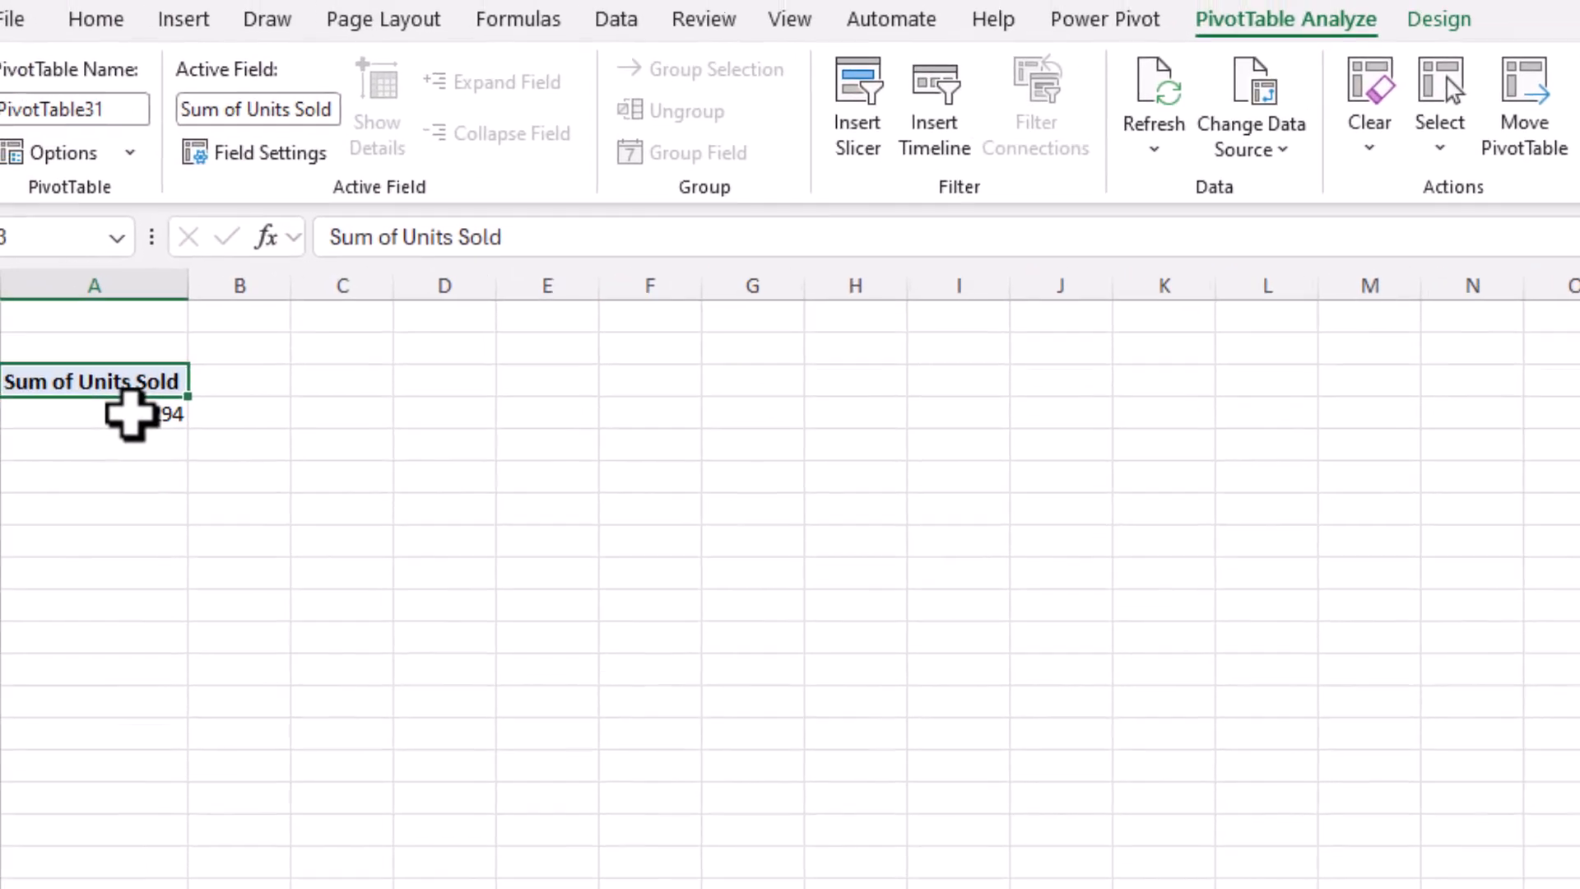
pyautogui.click(123, 409)
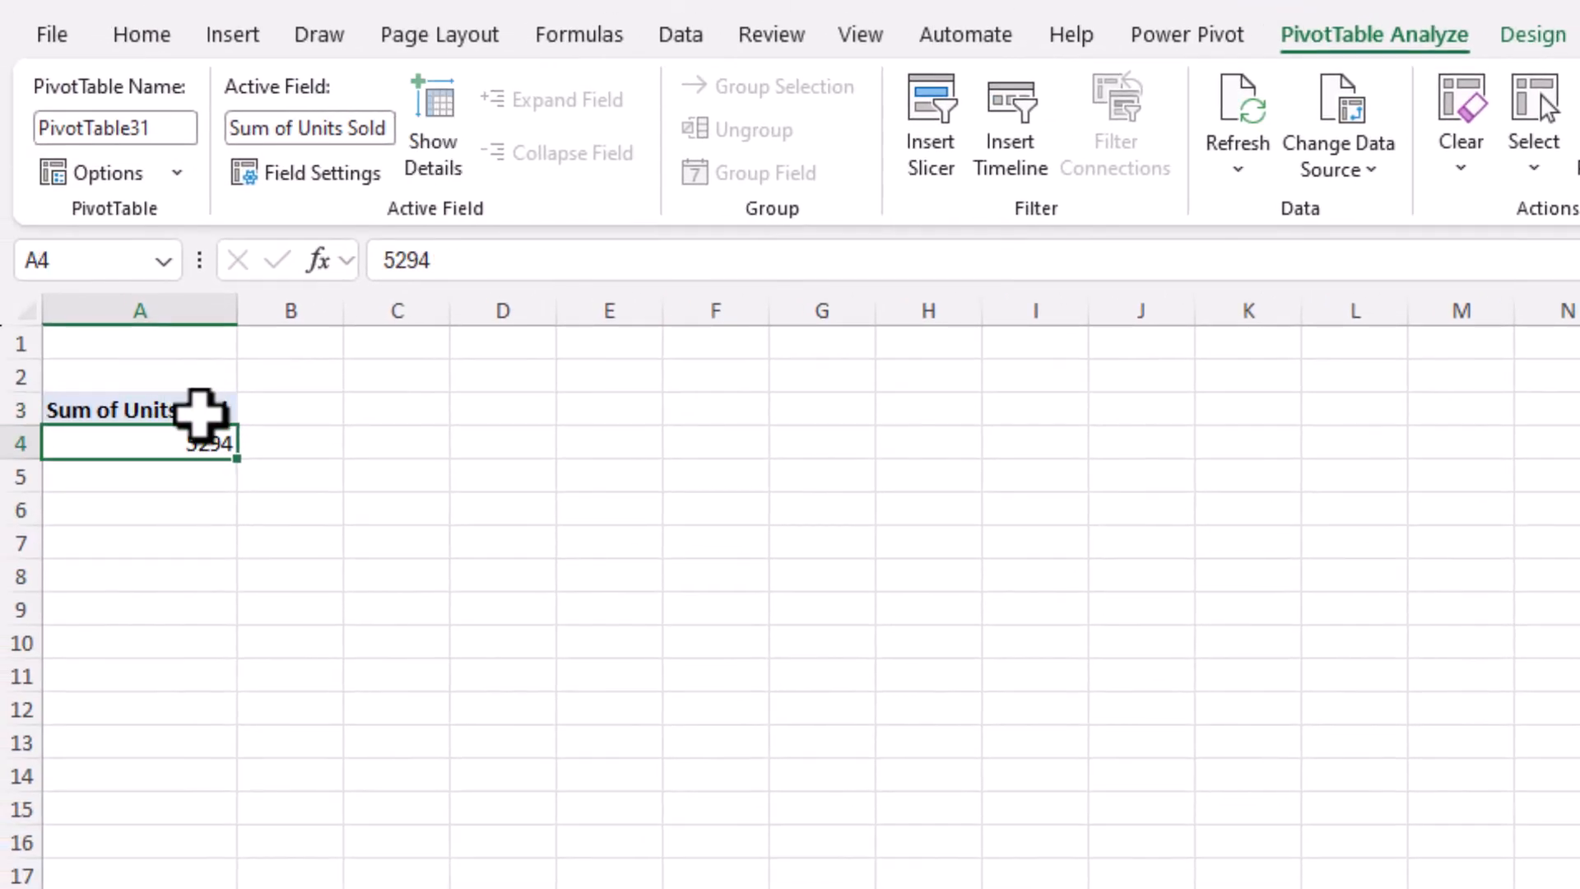
pyautogui.moveTo(201, 412); pyautogui.dragTo(230, 449)
pyautogui.hotkey('ctrl', 'c')
pyautogui.click(370, 408)
pyautogui.hotkey('ctrl', 'v')
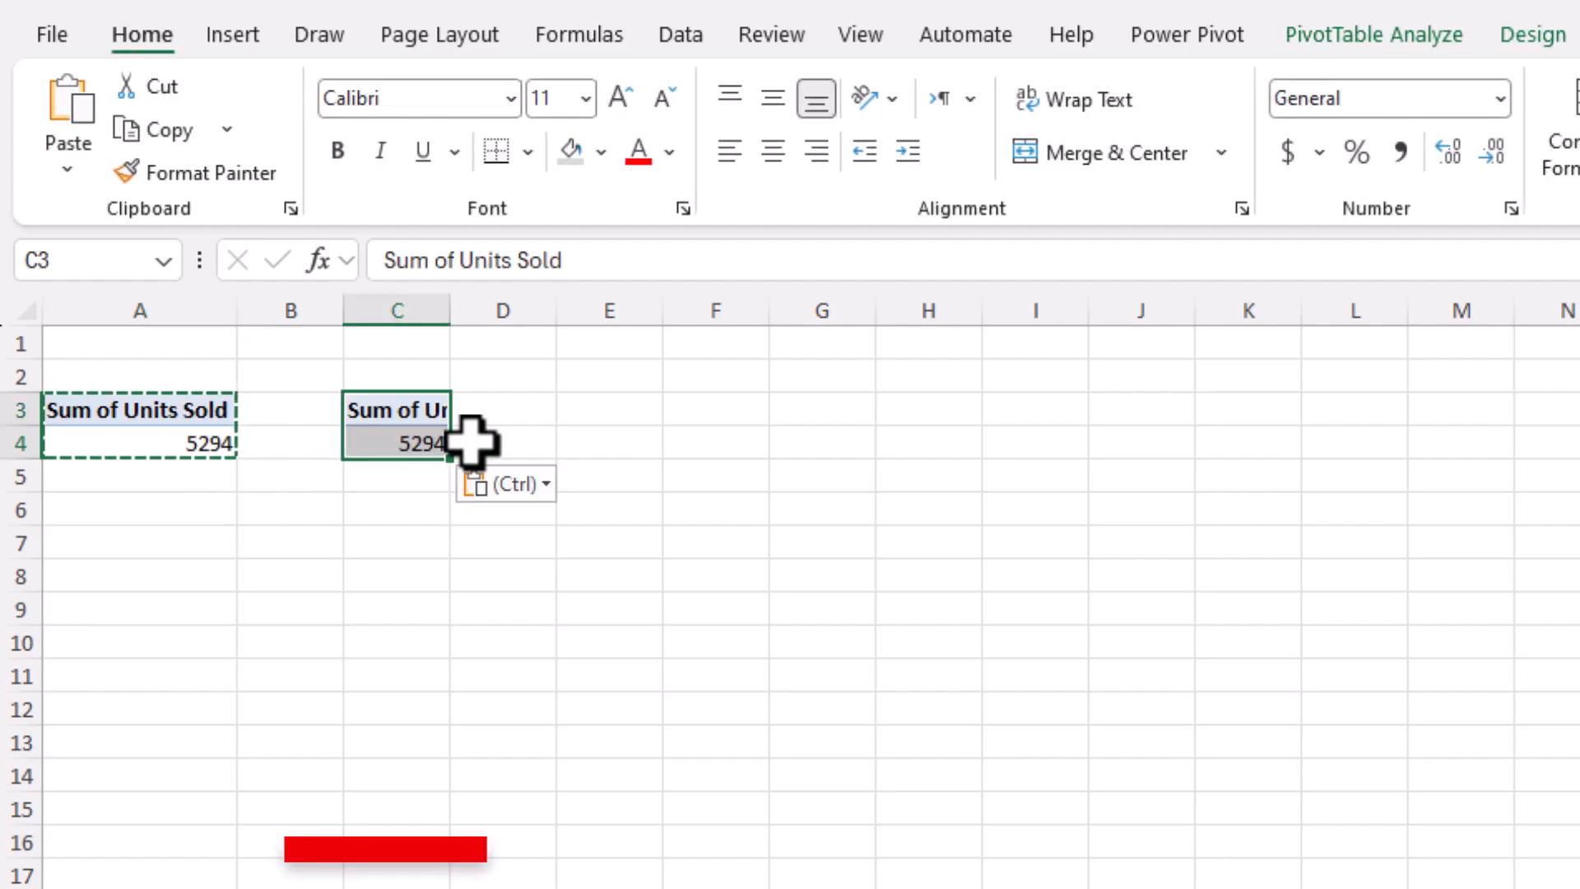
# - Replace Units Sold with Sale Value as the summed field in the PivotTable at C3
pyautogui.click(486, 441)
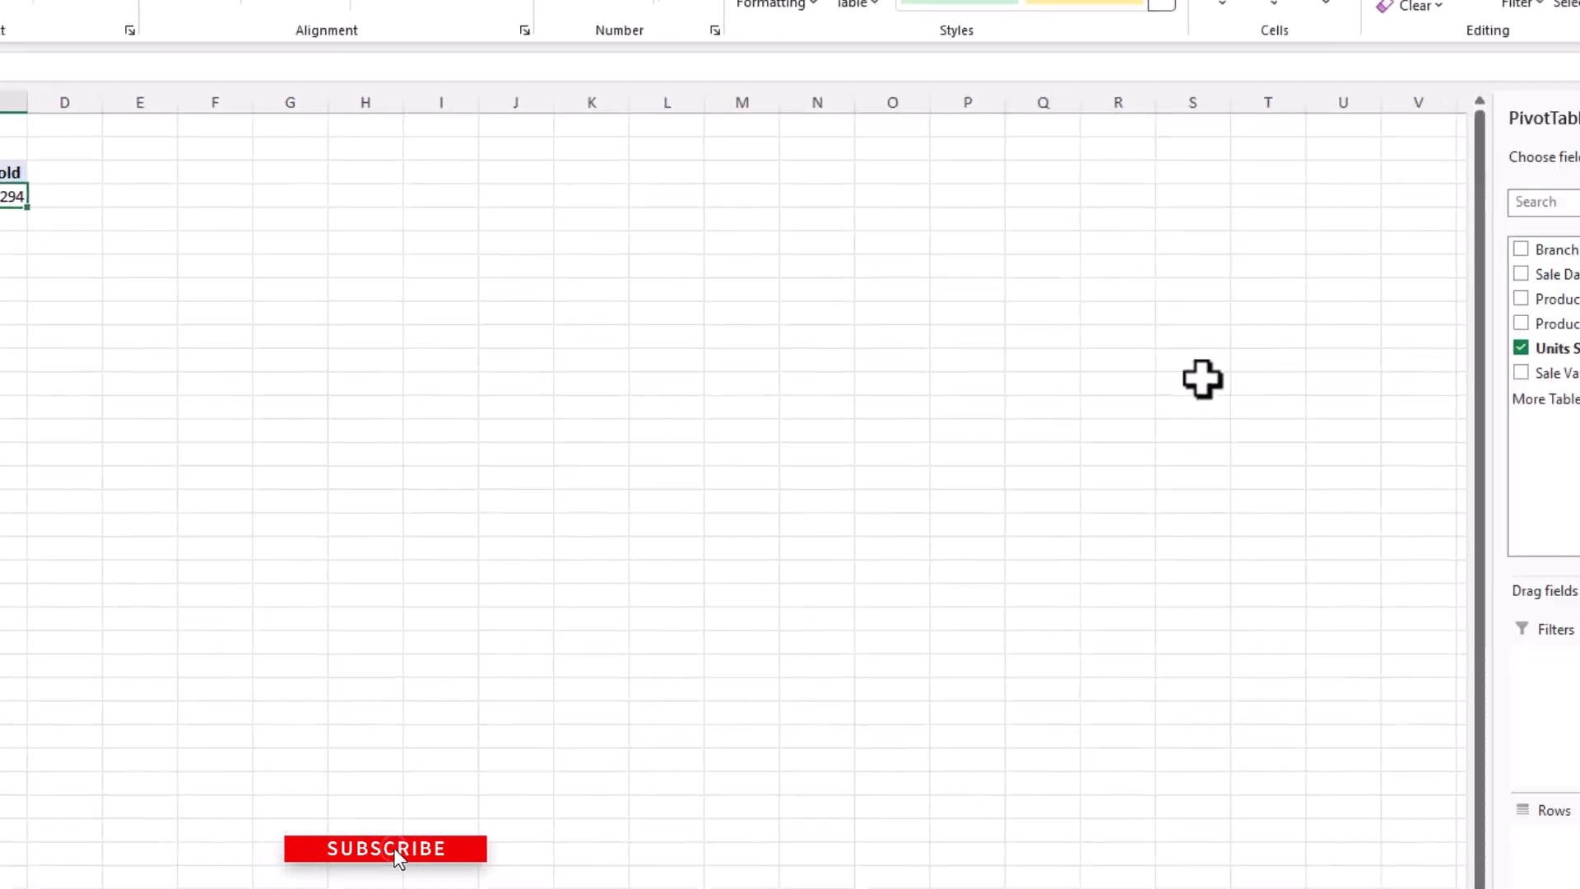
pyautogui.click(1233, 294)
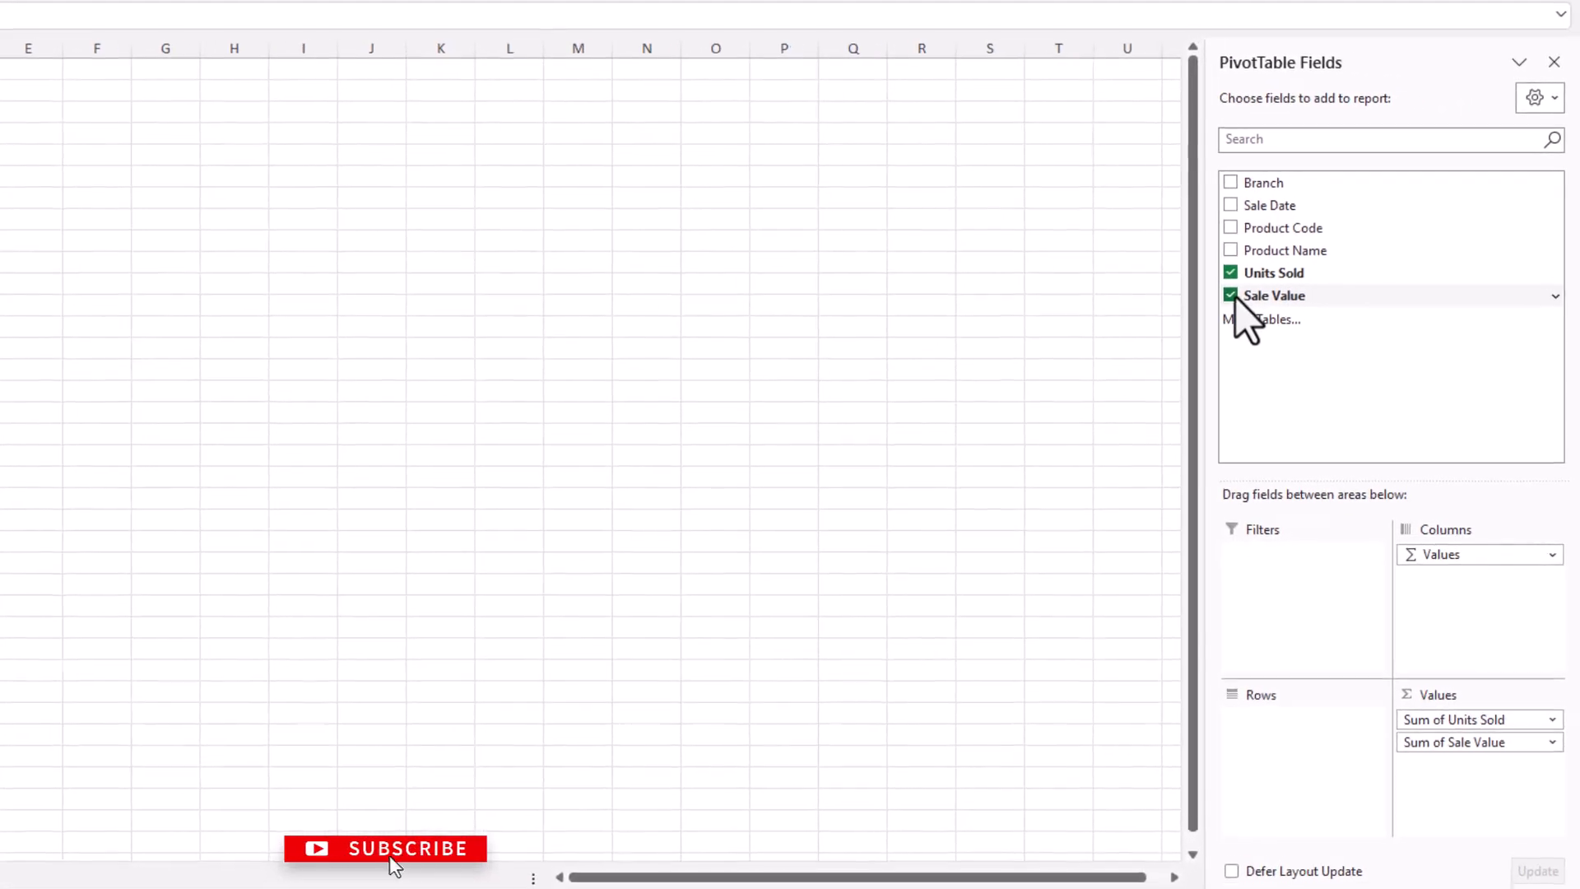
pyautogui.click(1231, 272)
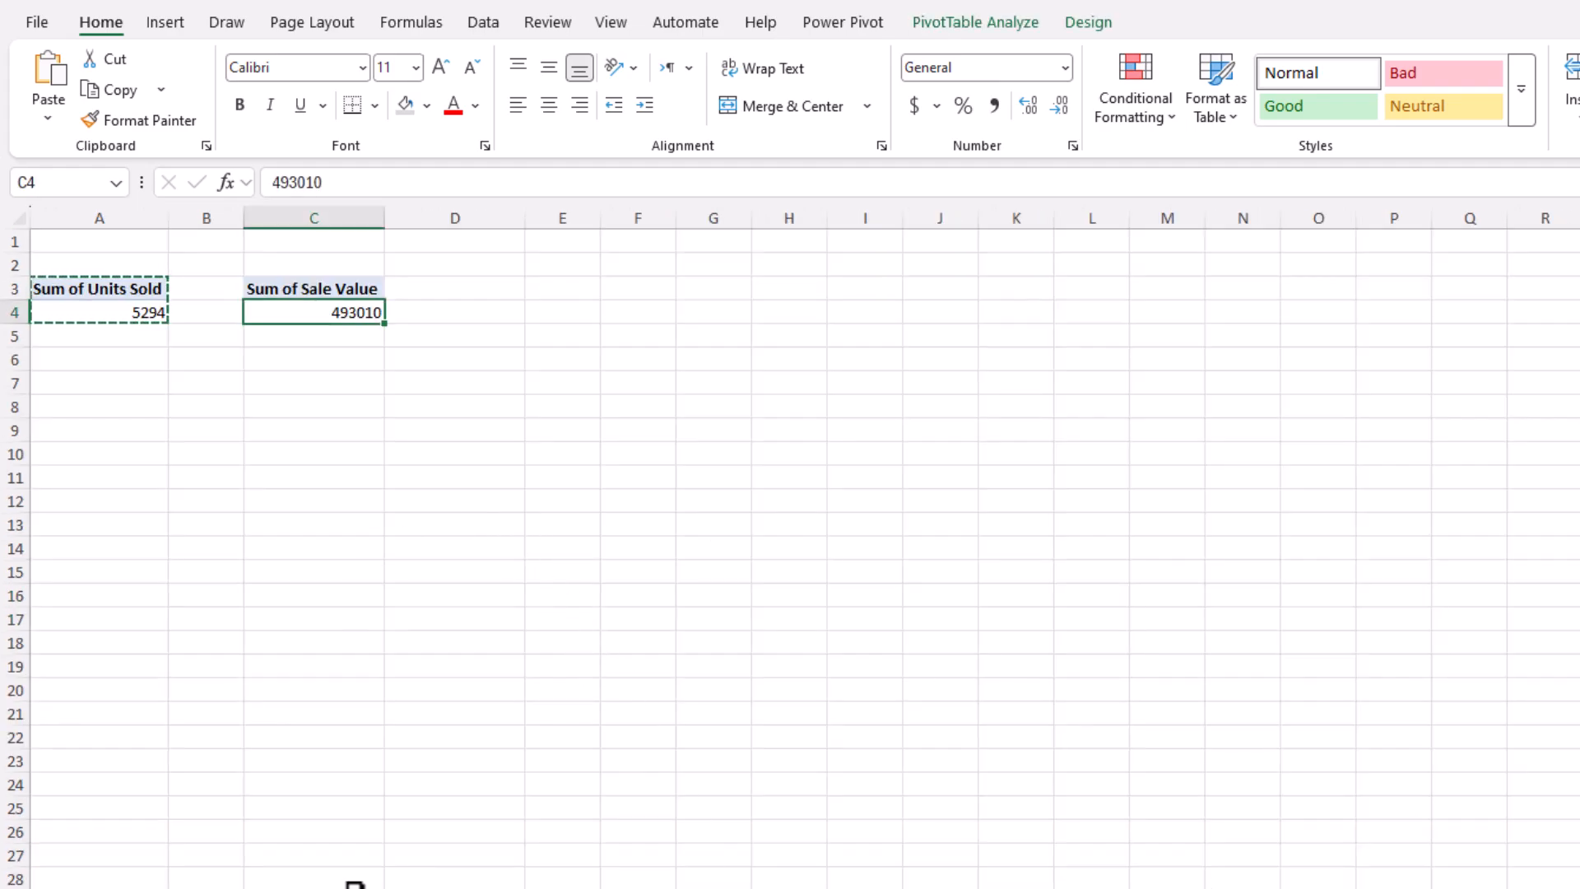
# - Paste another PivotTable copy at E3 and make it list only the Branch field in rows, without Units Sold
pyautogui.click(556, 287)
pyautogui.hotkey('ctrl', 'v')
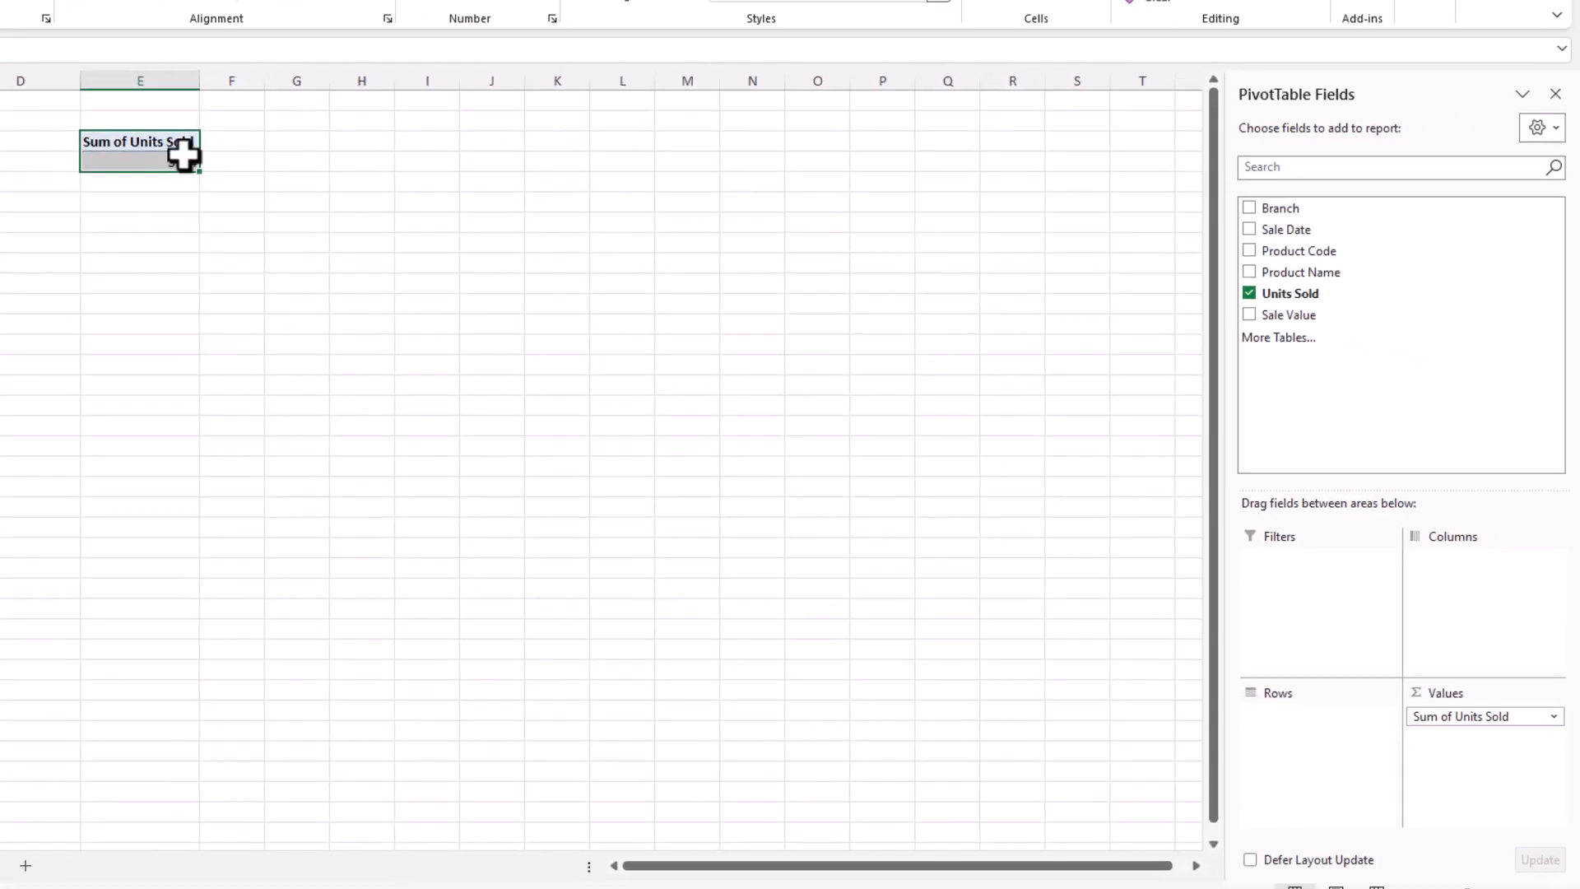
pyautogui.click(1249, 207)
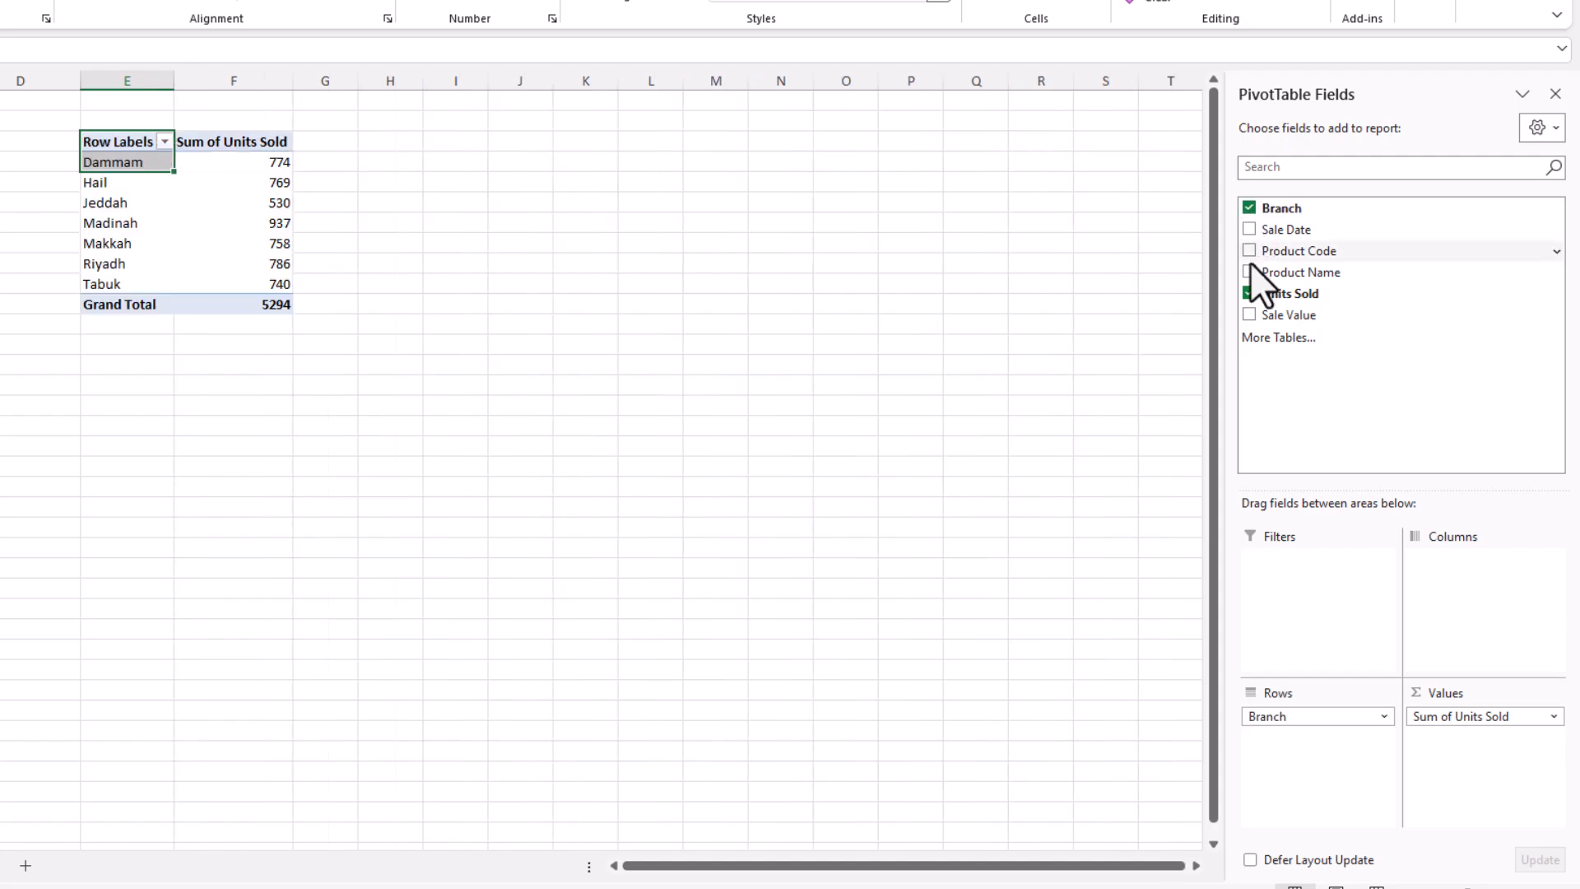
pyautogui.click(1249, 293)
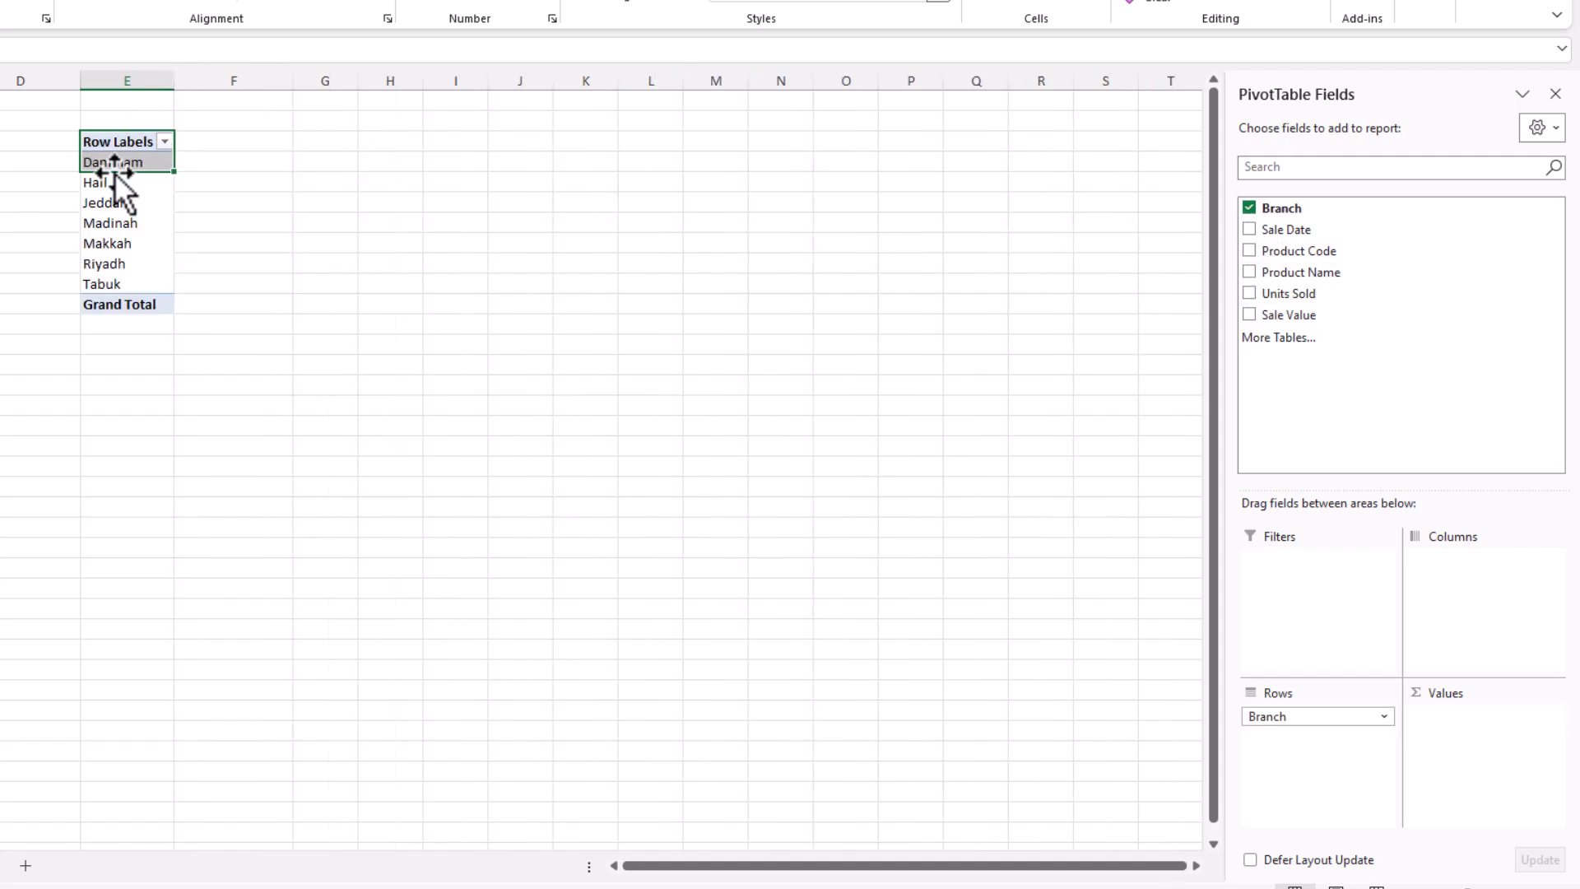
pyautogui.moveTo(120, 183); pyautogui.dragTo(113, 251)
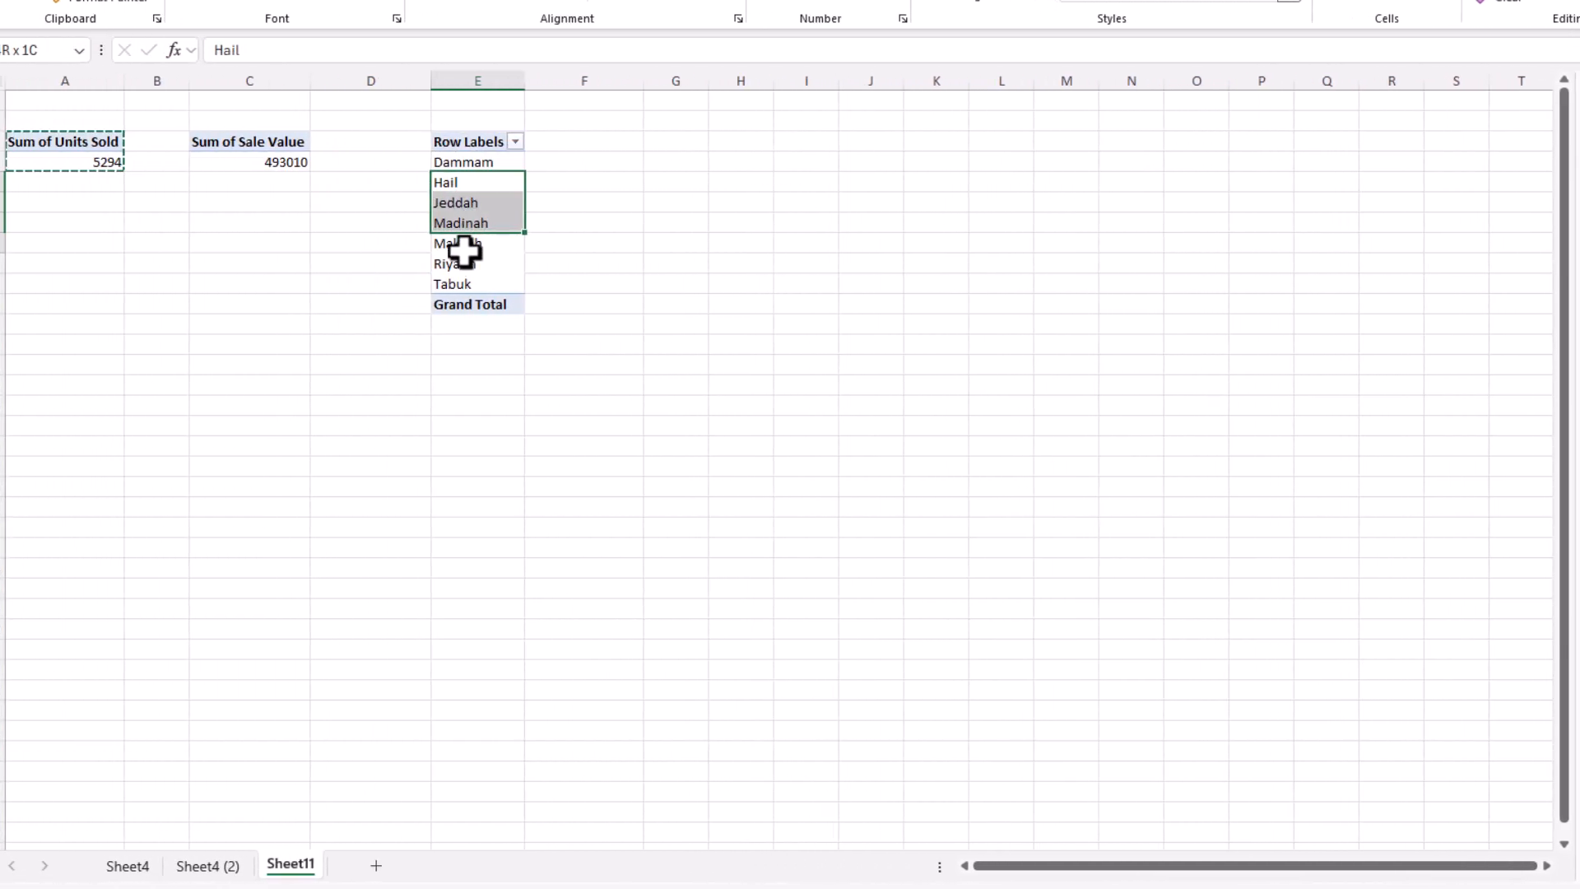
pyautogui.moveTo(463, 251); pyautogui.dragTo(462, 282)
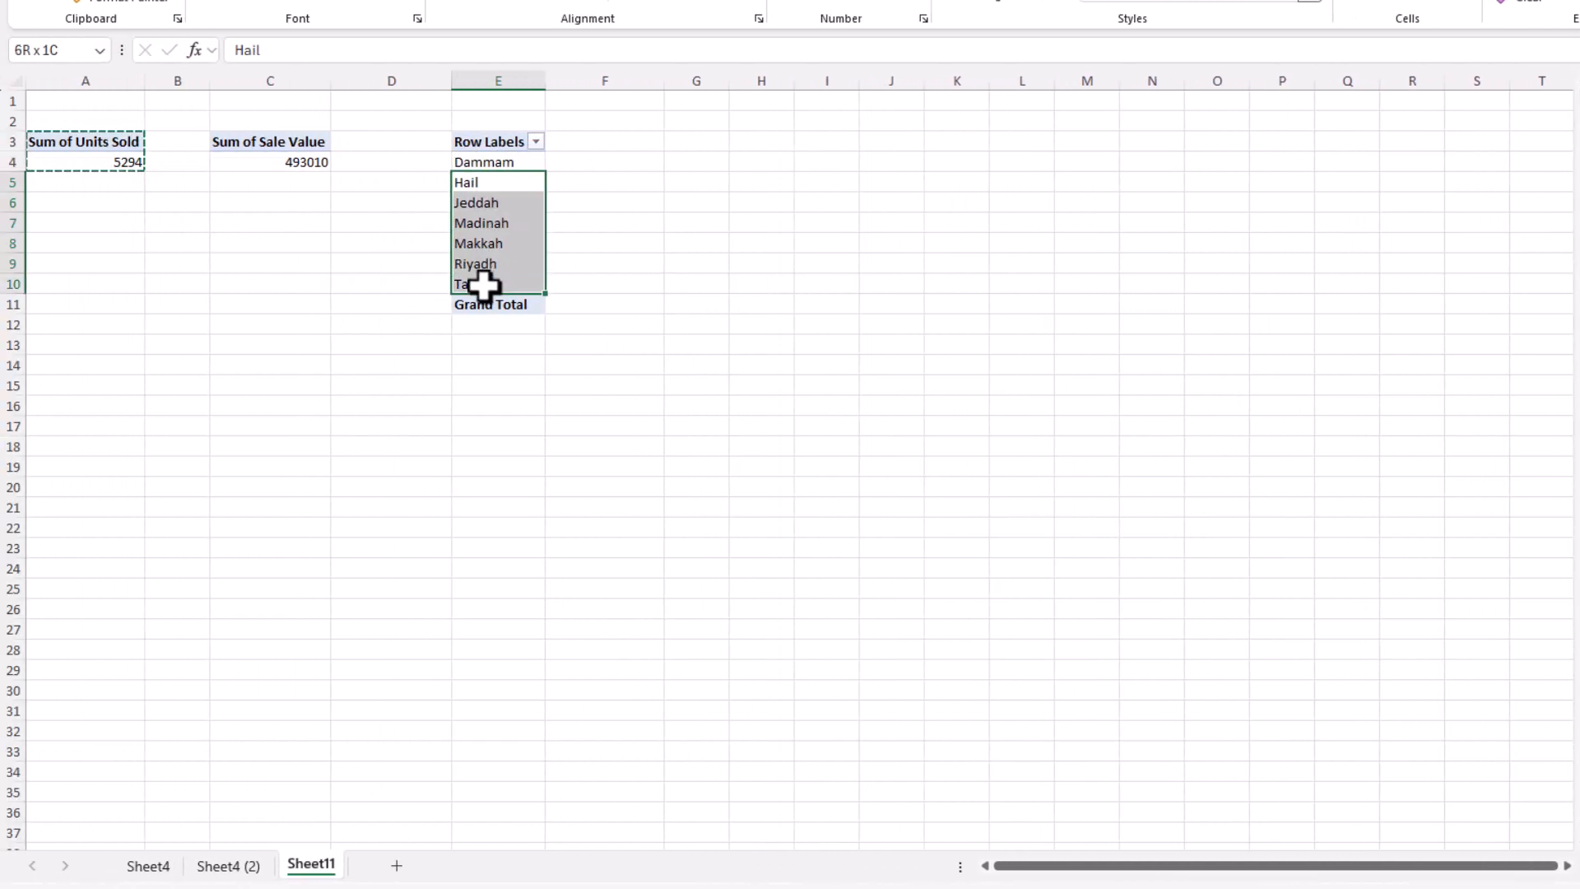
pyautogui.click(473, 218)
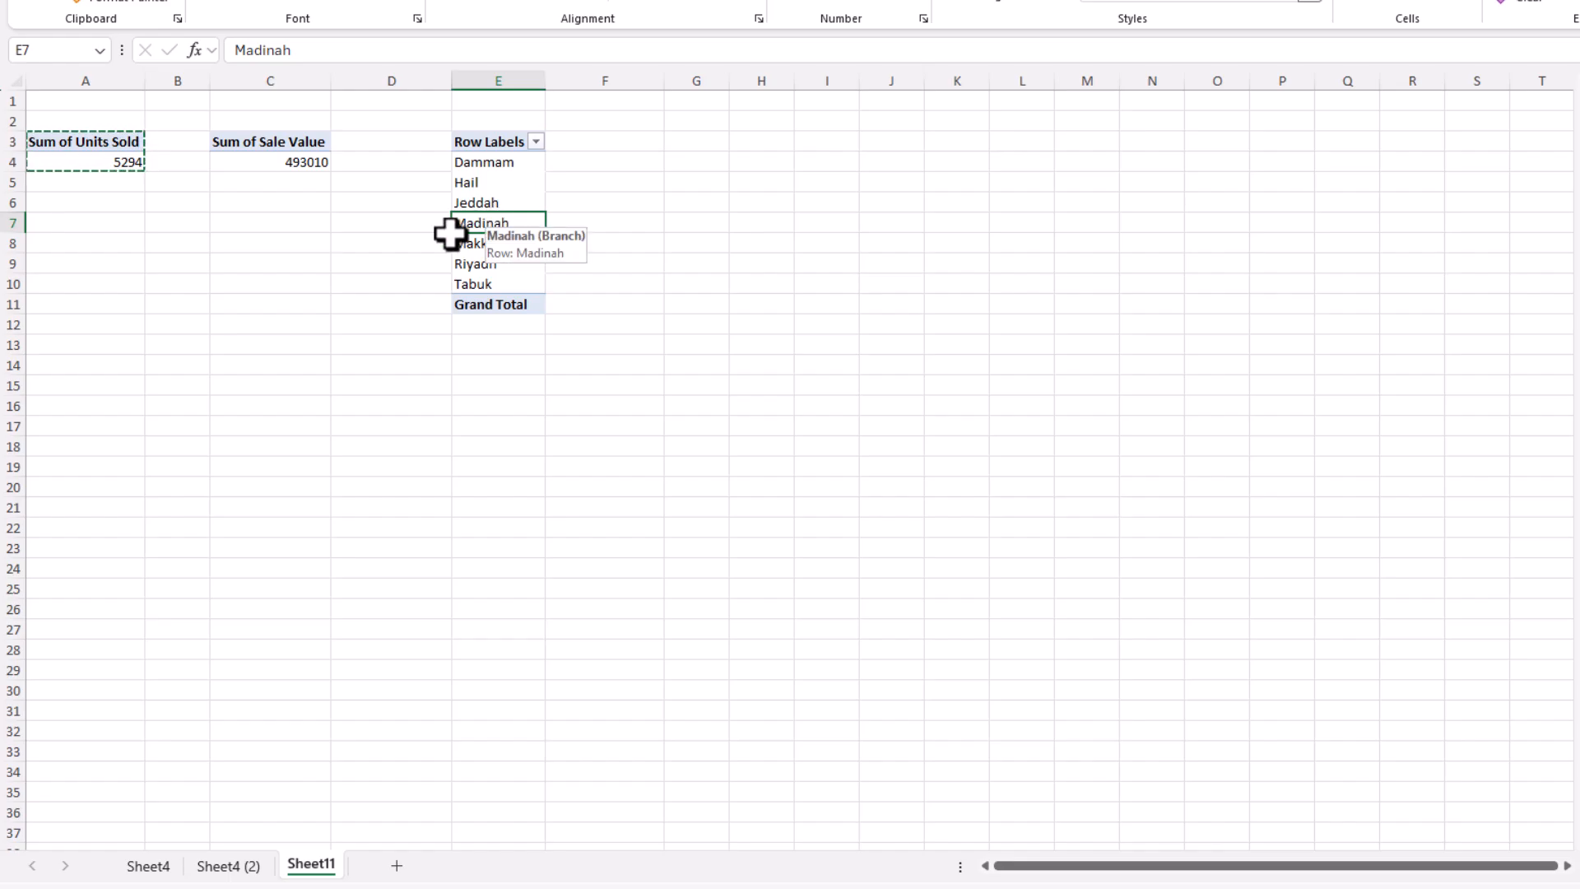
pyautogui.click(243, 866)
pyautogui.click(299, 867)
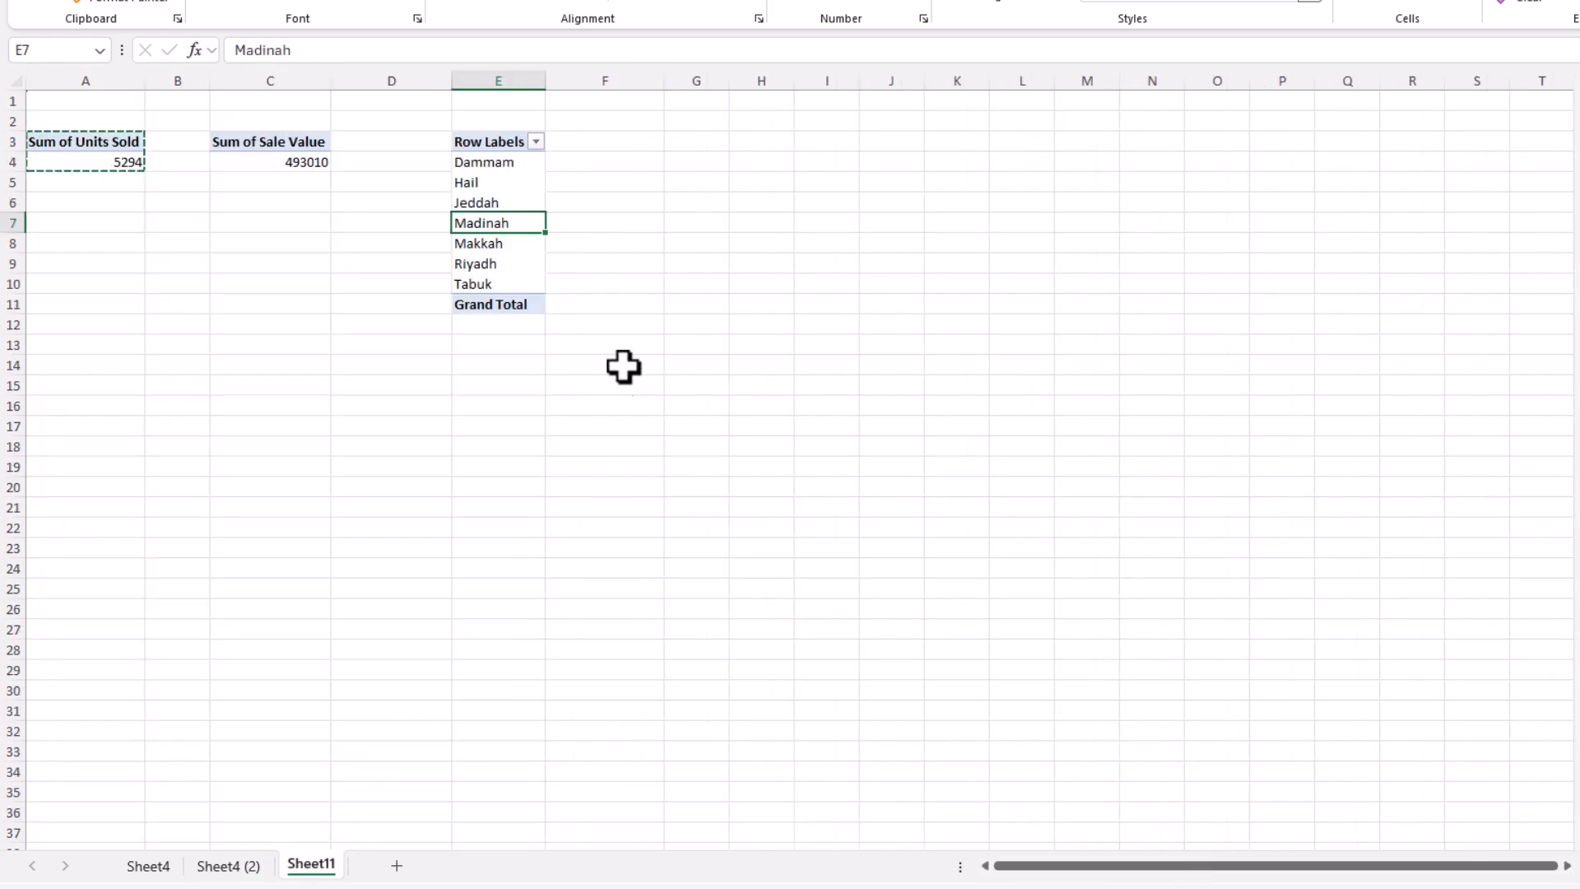
# - Paste another copy of the Units Sold PivotTable at G3 and fit the width of column G to its contents
pyautogui.click(706, 140)
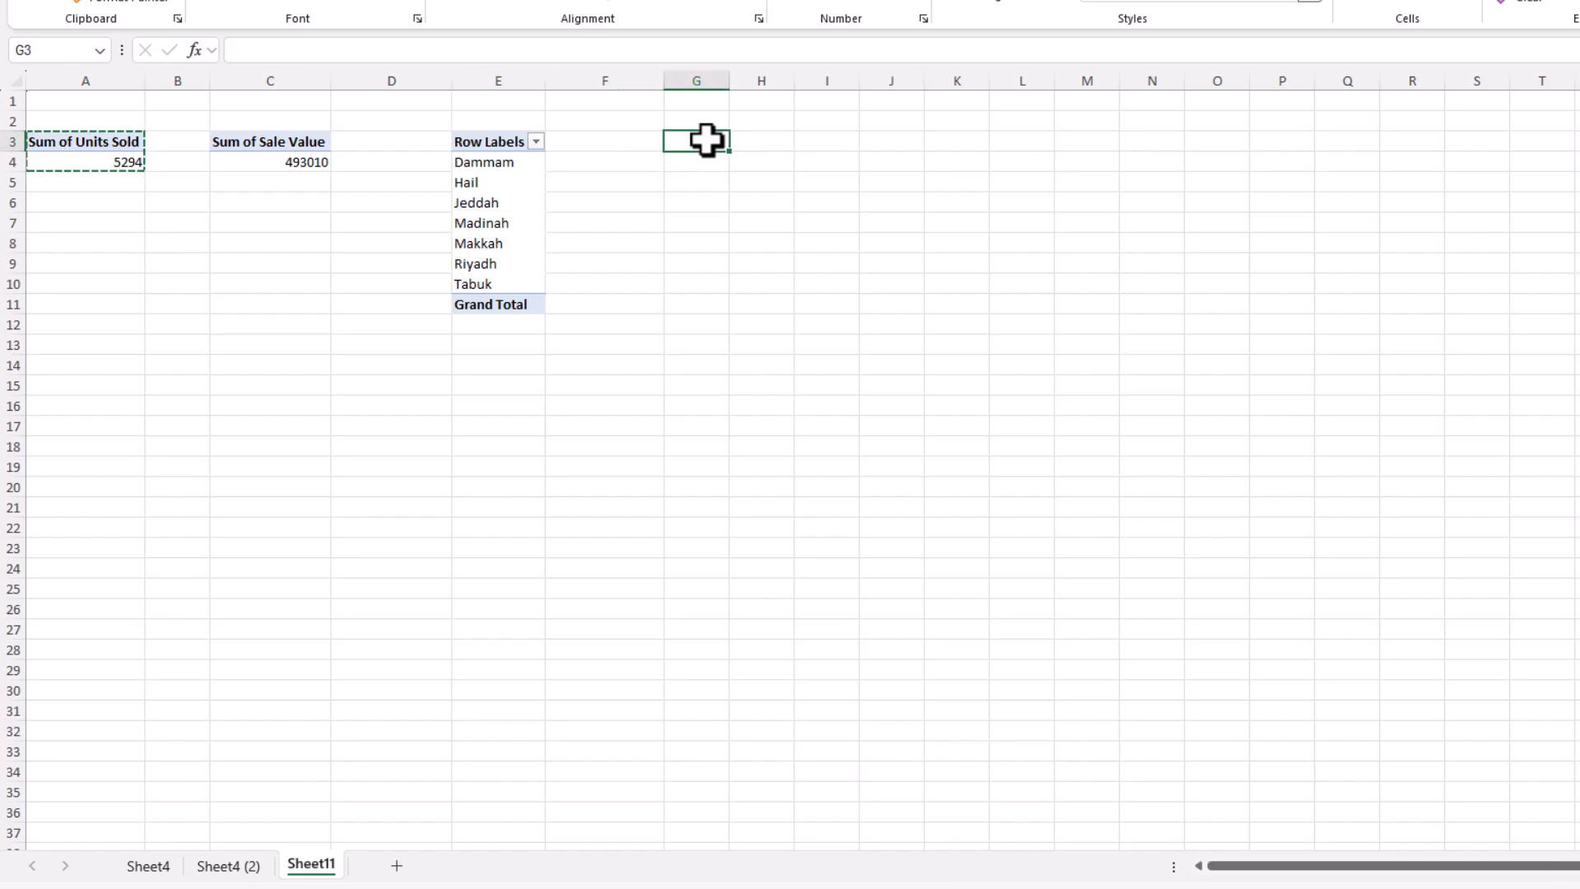
pyautogui.hotkey('ctrl', 'v')
pyautogui.doubleClick(729, 80)
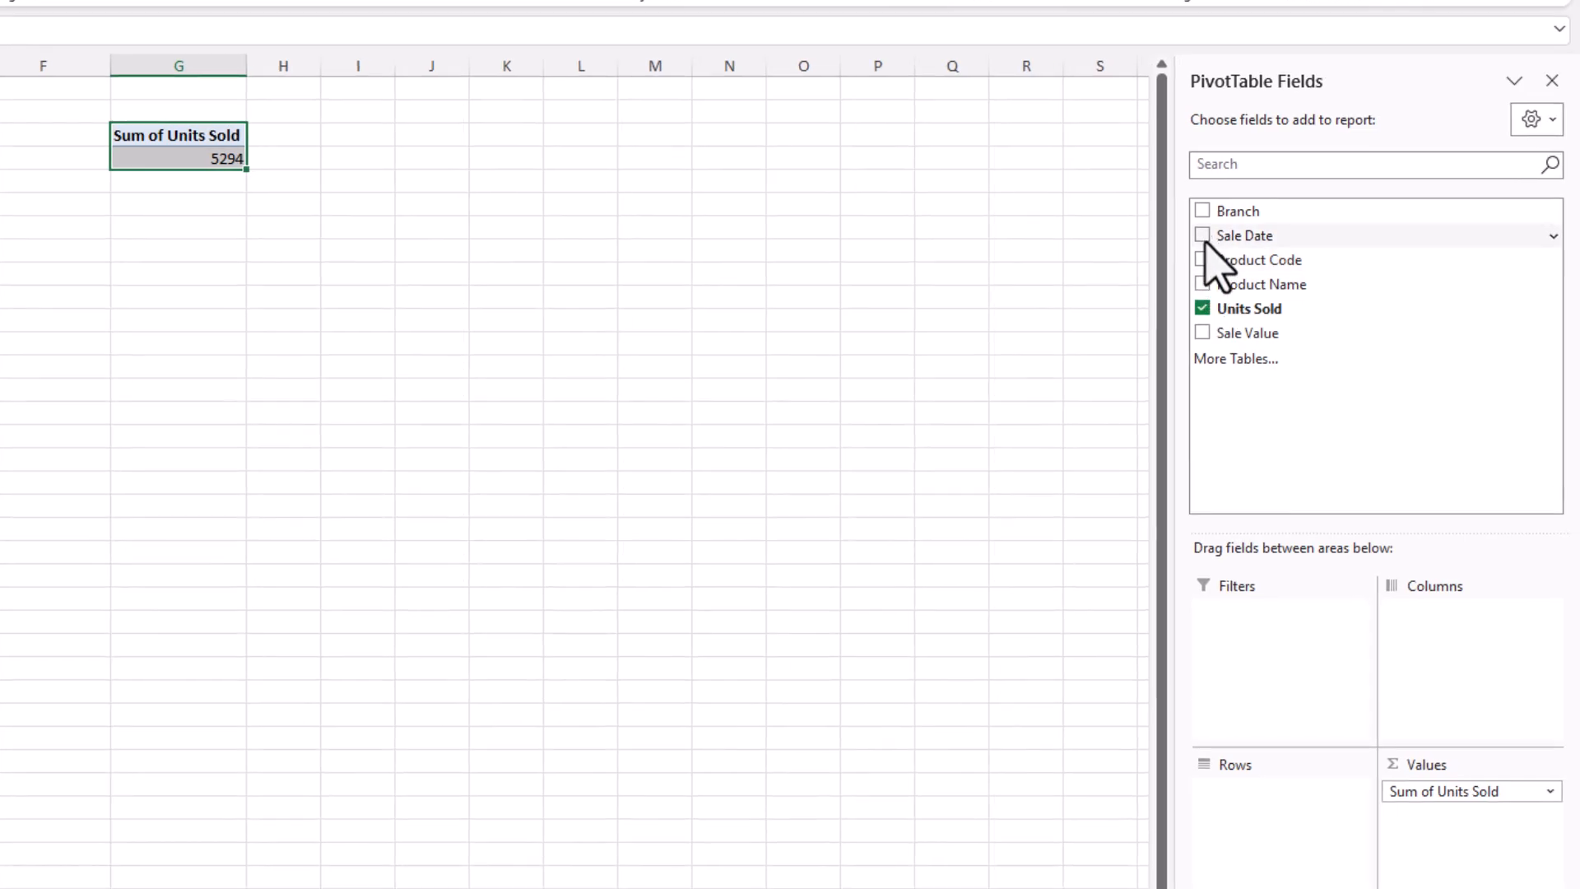
# - In the PivotTable at G3, add Sale Date as rows and replace Units Sold with Sale Value as the summed field
pyautogui.click(1202, 236)
pyautogui.click(1202, 308)
pyautogui.click(1203, 333)
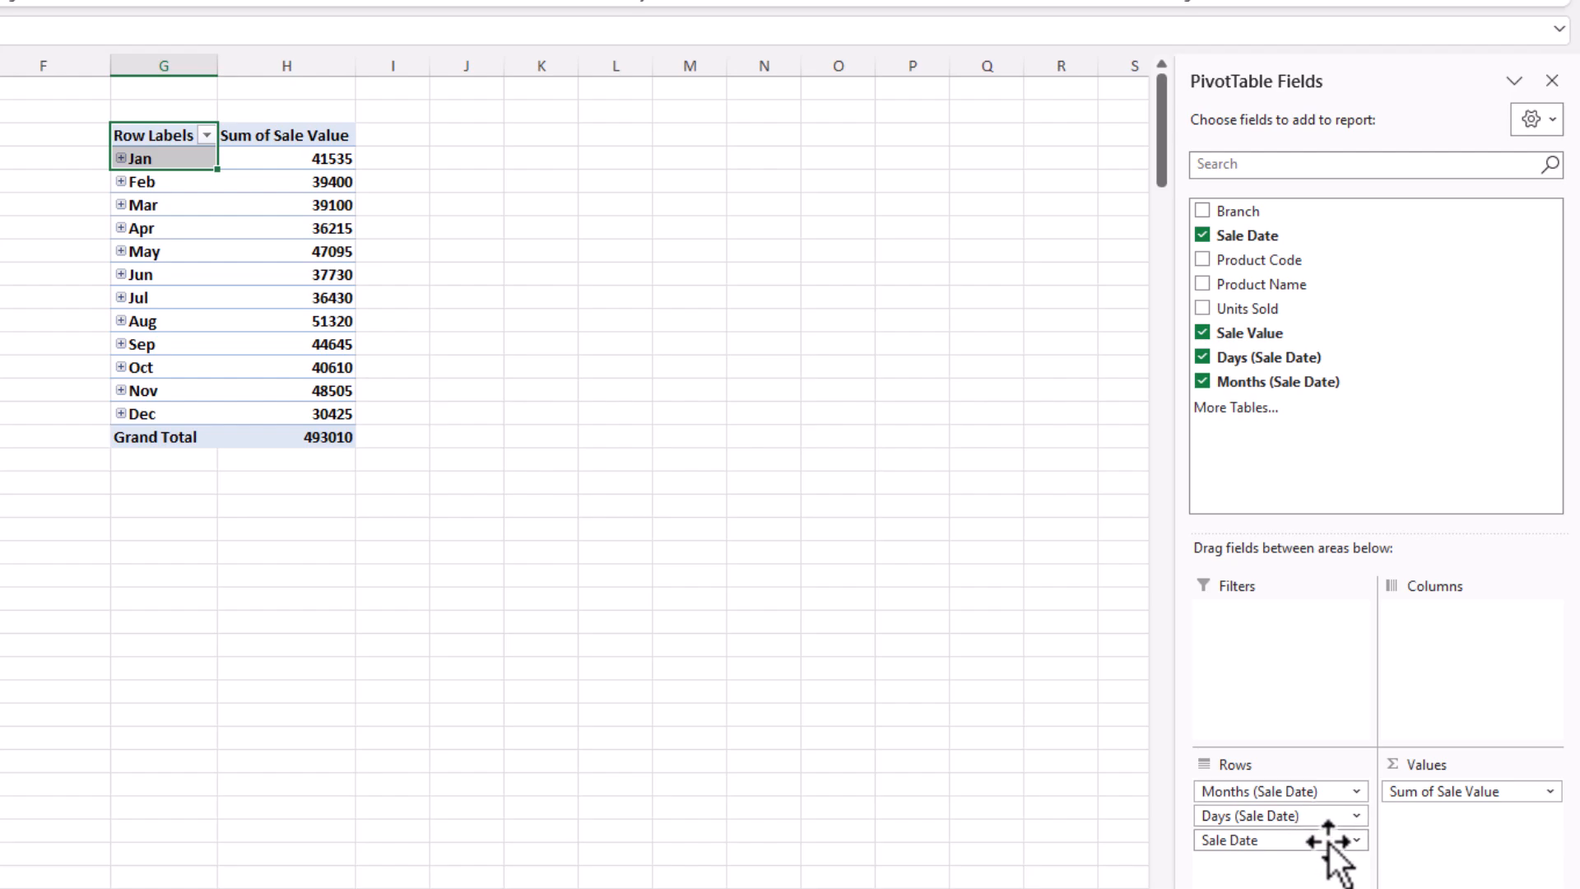
# - Remove Sale Date and Days (Sale Date) from the rows of the PivotTable at G3, keeping only Months (Sale Date)
pyautogui.click(1356, 844)
pyautogui.click(1297, 782)
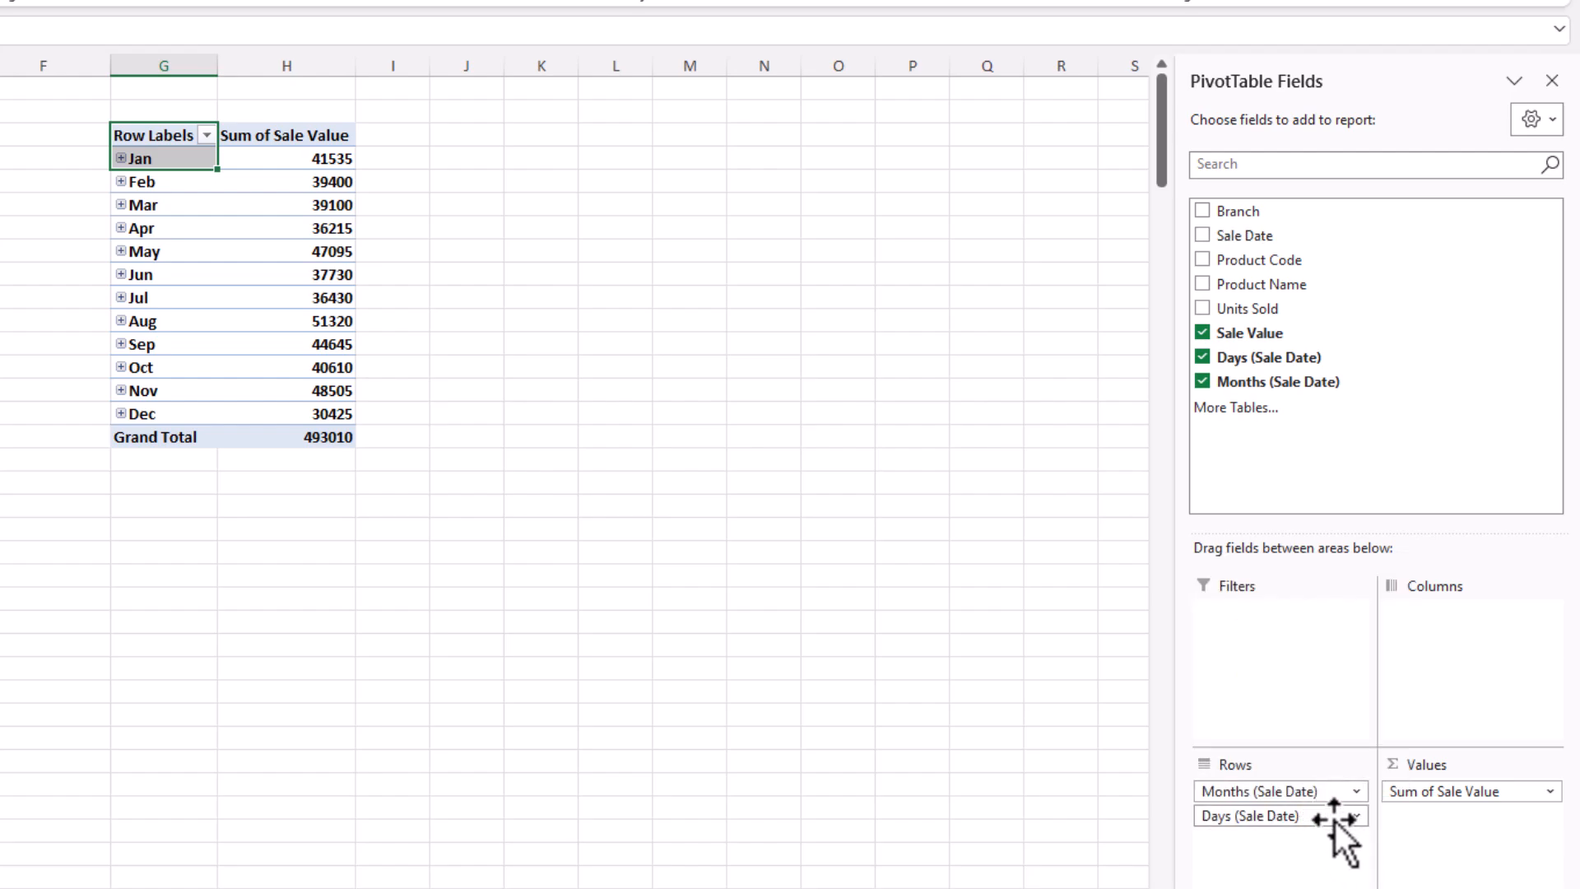
pyautogui.click(1350, 818)
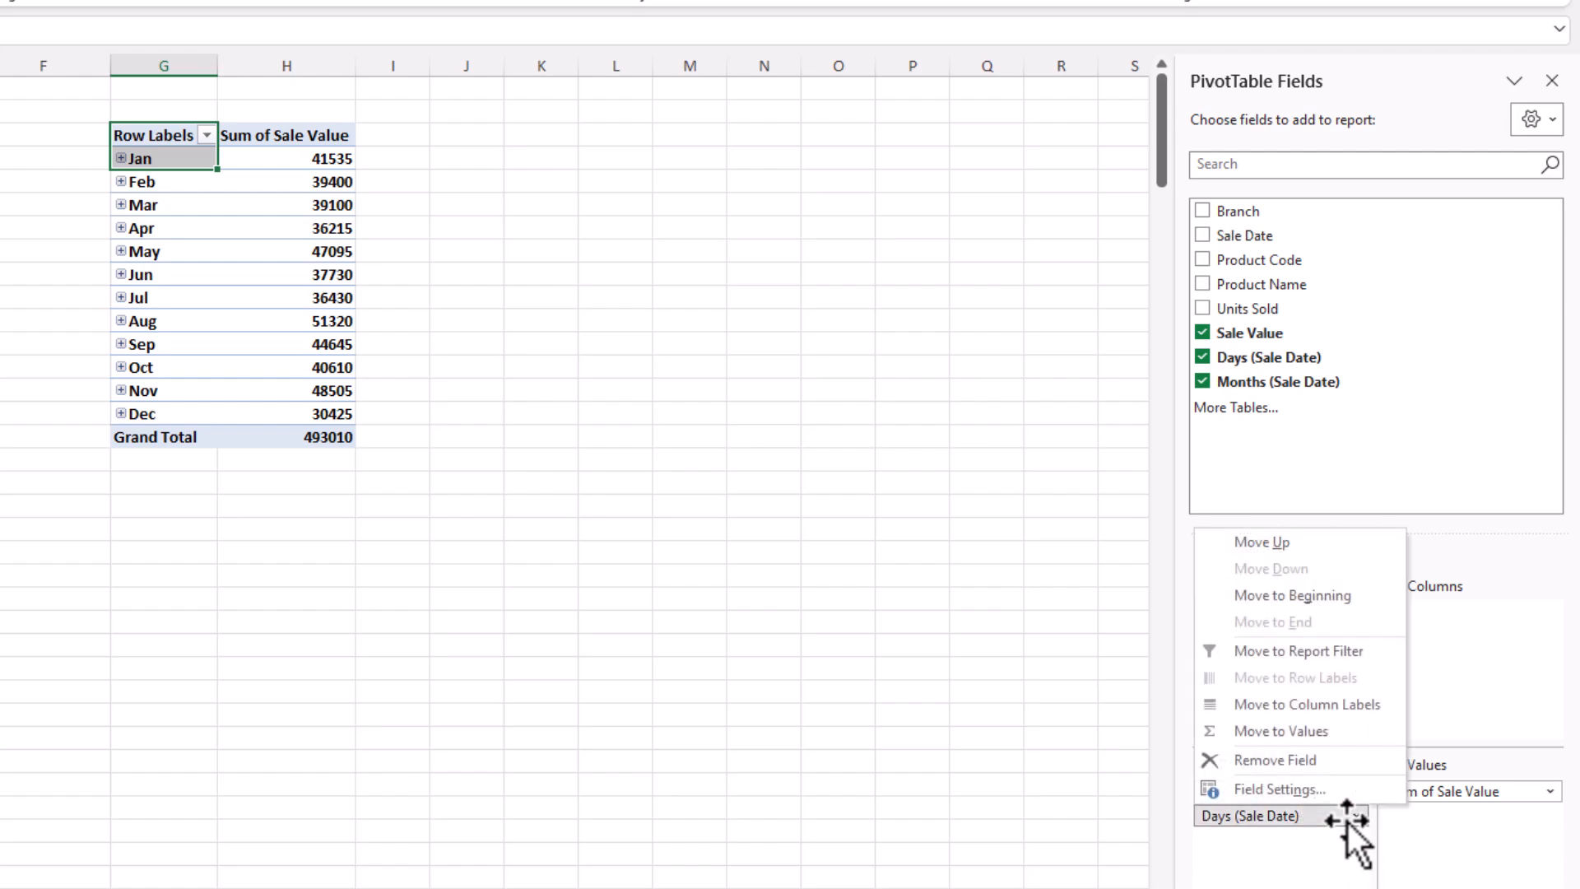
pyautogui.click(1274, 758)
pyautogui.click(124, 205)
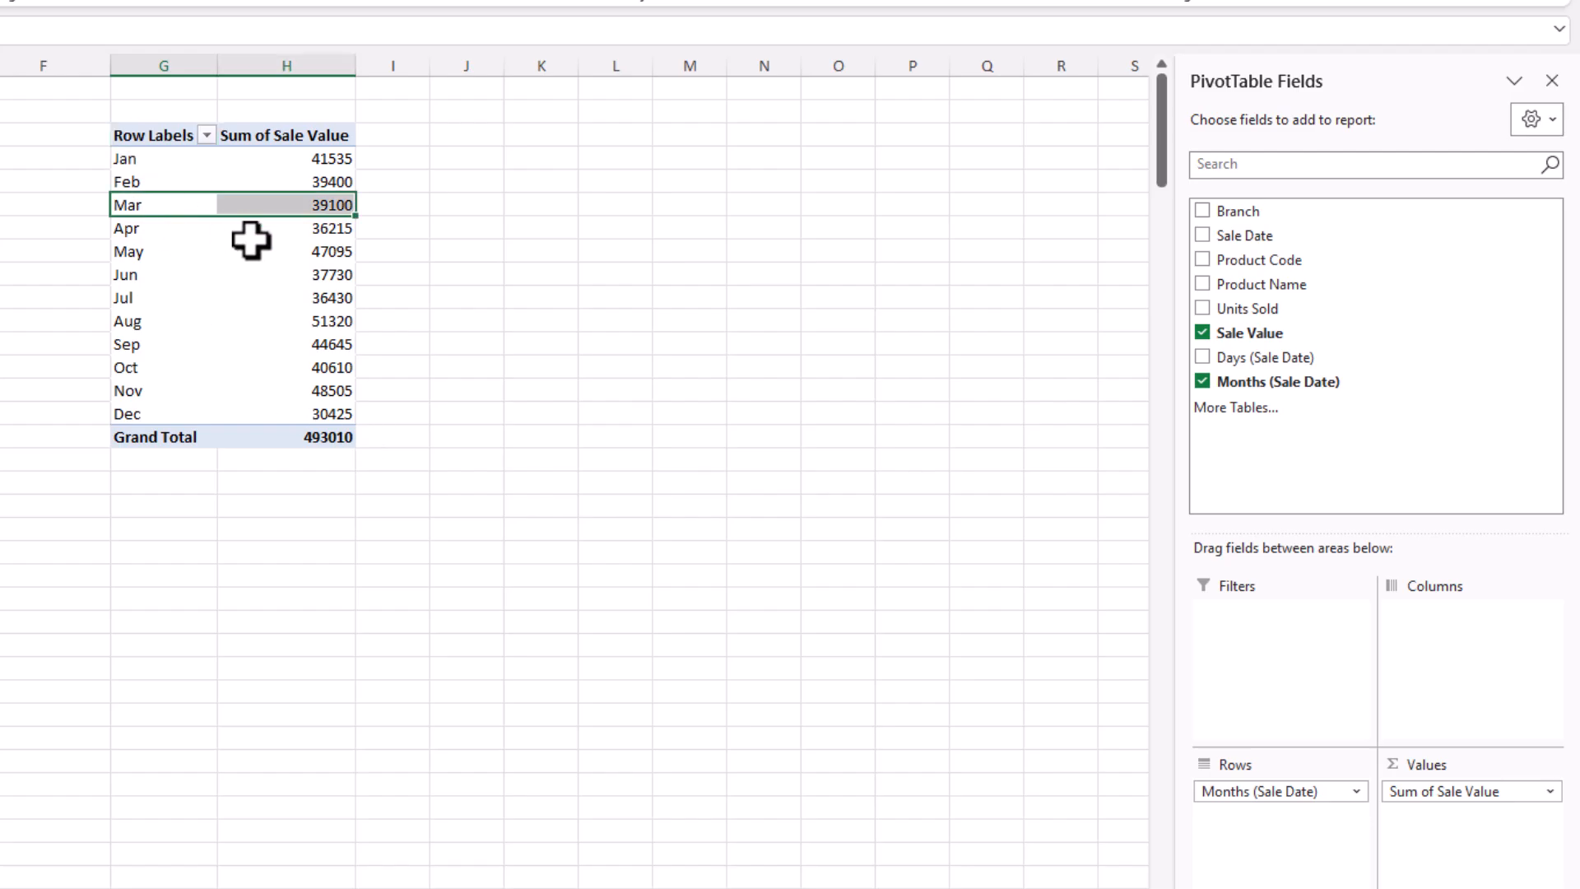
pyautogui.click(270, 247)
# - Check the finished dashboard in the other workbook, paste a Units Sold PivotTable copy at J3, and fit column J's width to its contents
pyautogui.moveTo(454, 878)
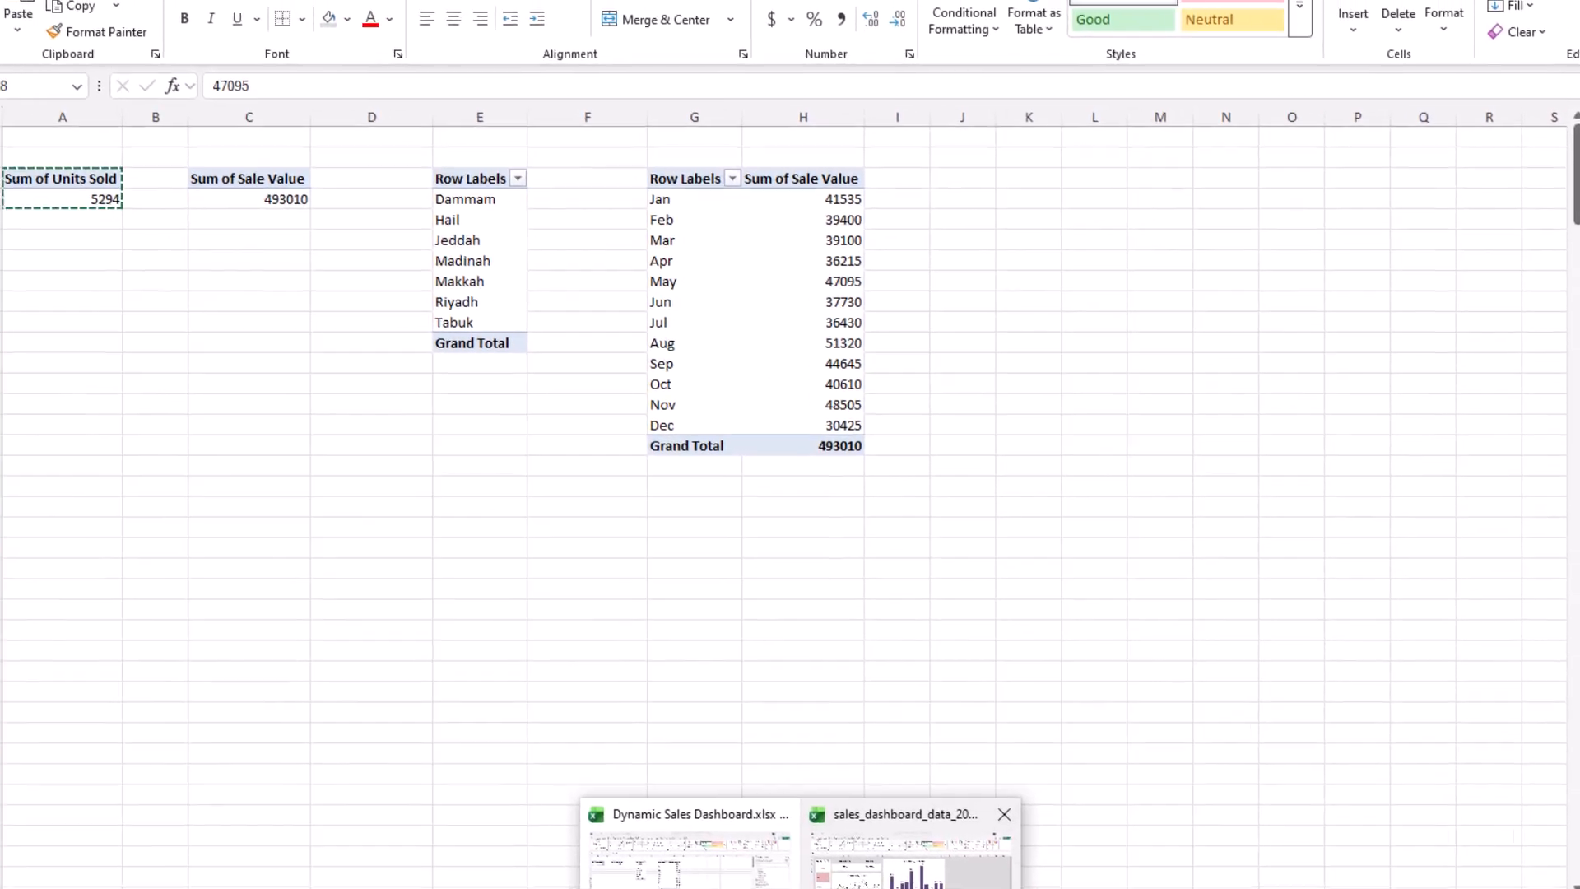
pyautogui.click(547, 831)
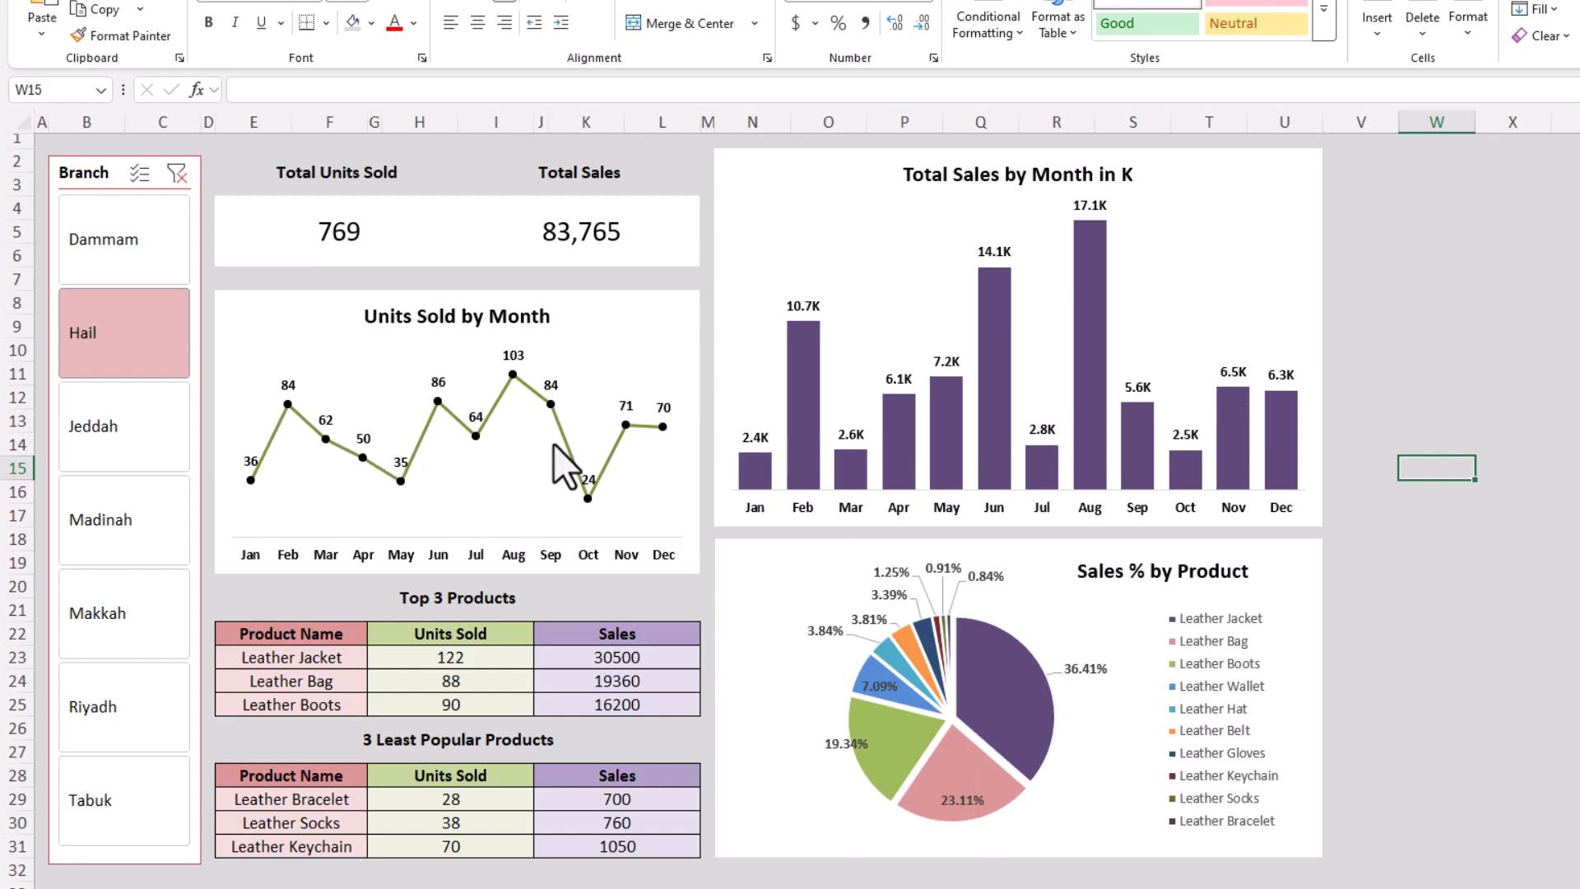
pyautogui.click(944, 848)
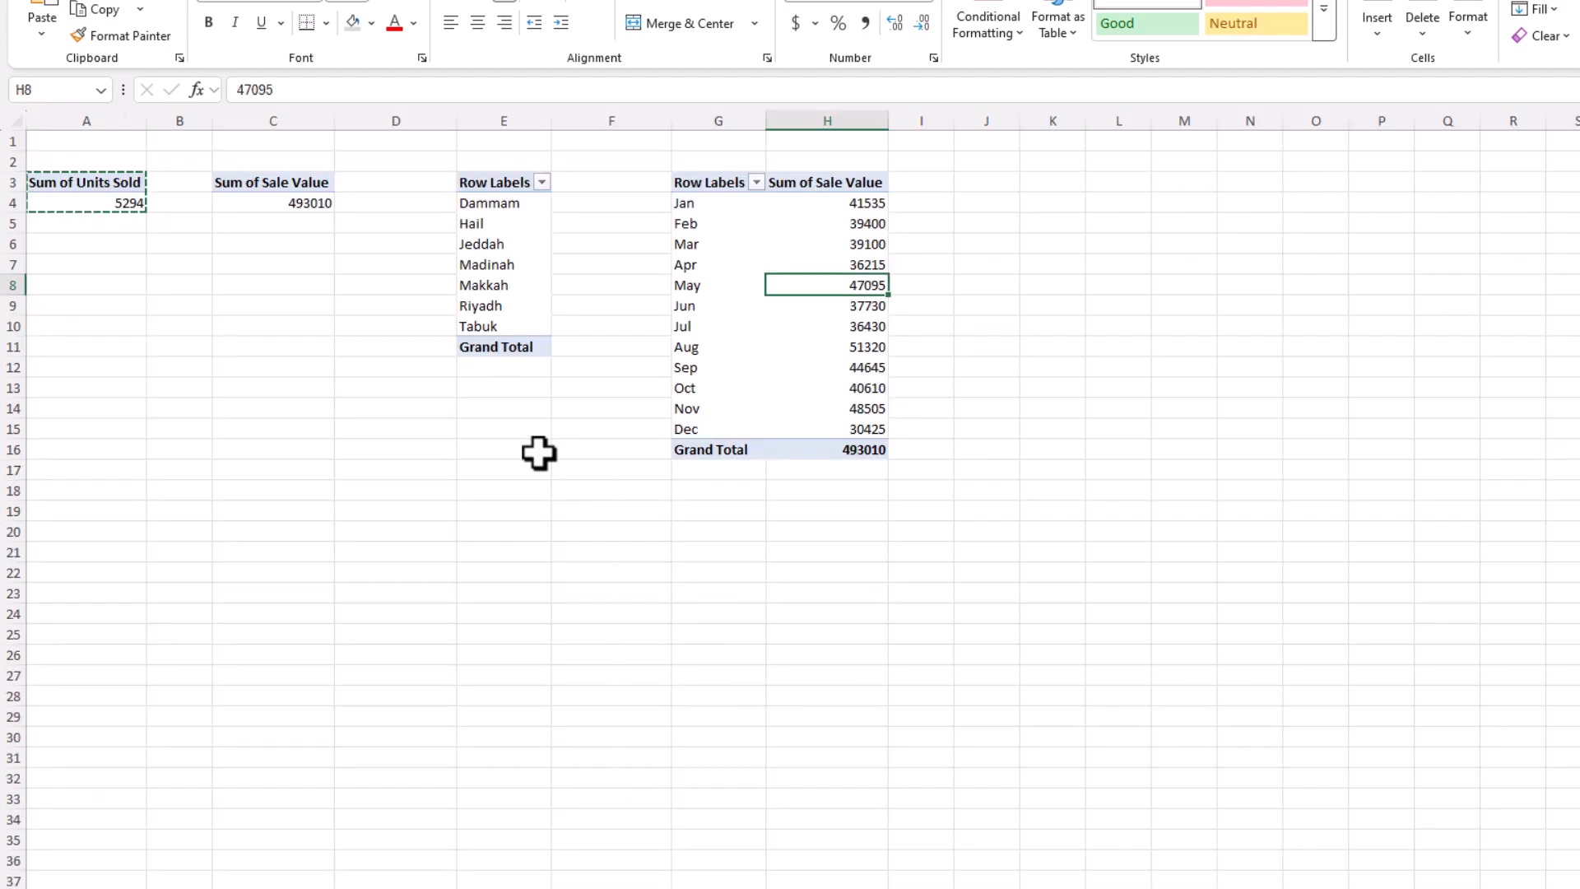
pyautogui.click(991, 184)
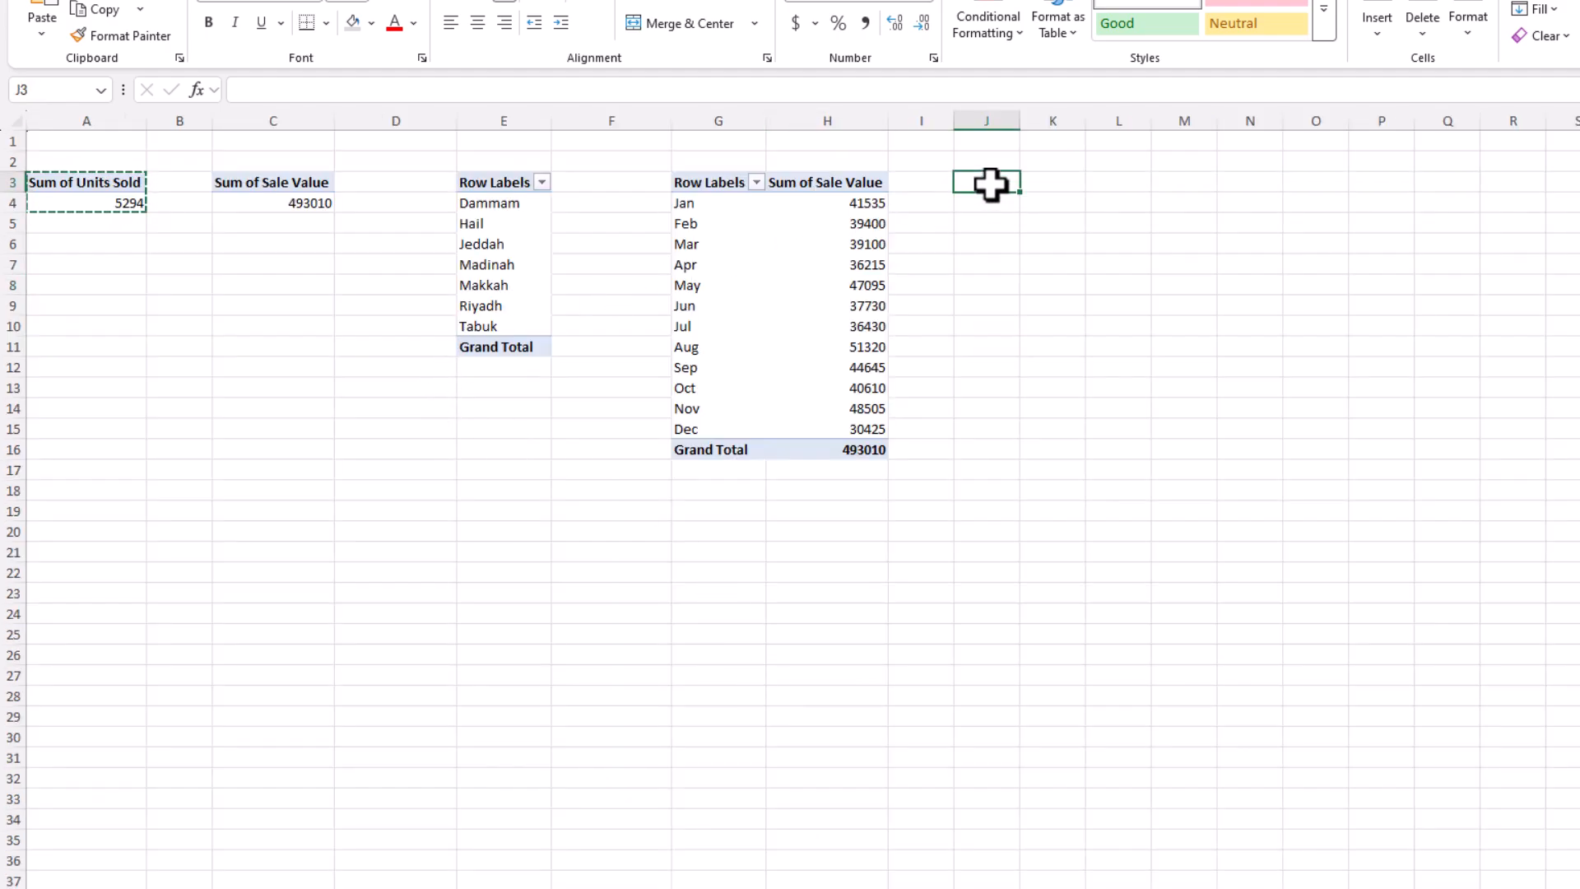
pyautogui.write('Sum of Units Sold 5294')
pyautogui.doubleClick(1020, 121)
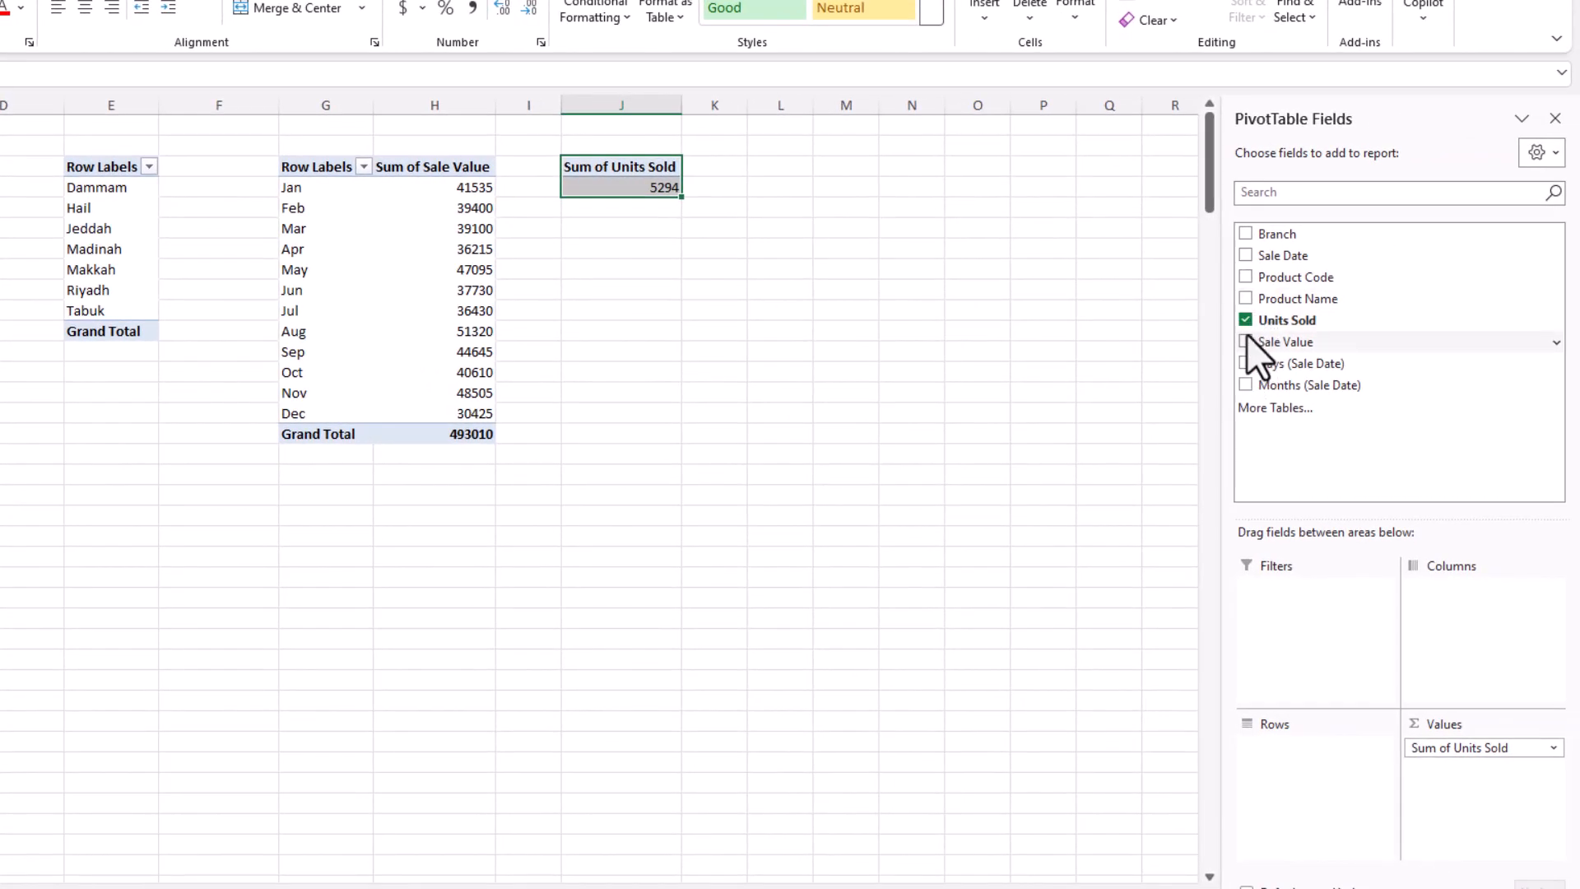
# - Break down the Units Sold PivotTable at J3 by Sale Date, keeping only Months (Sale Date) in the rows
pyautogui.click(1245, 256)
pyautogui.click(1370, 794)
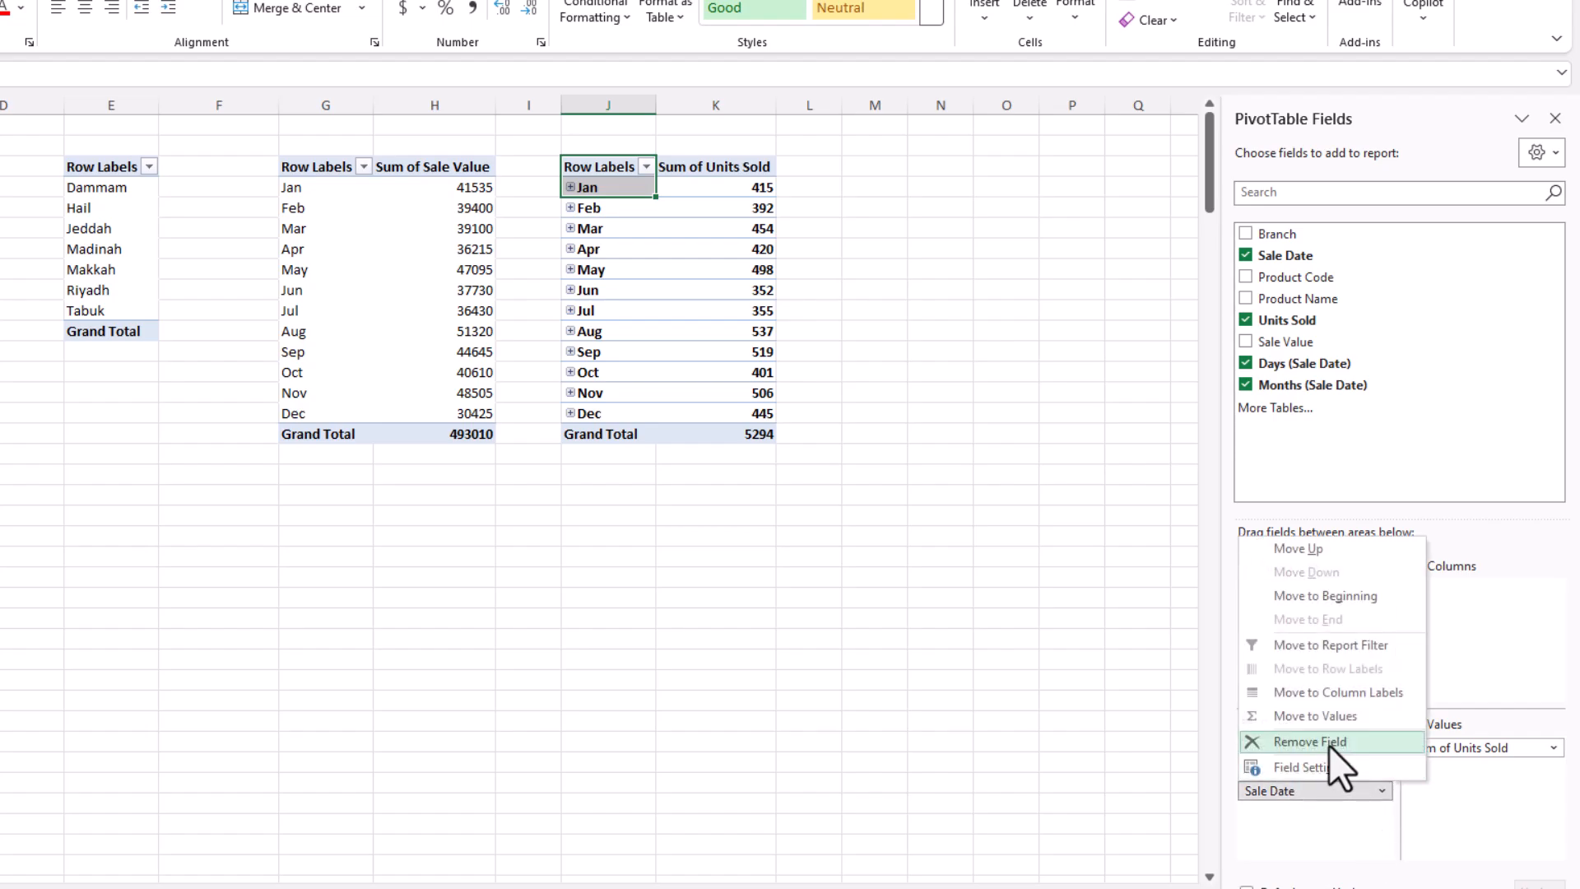
pyautogui.click(1330, 746)
pyautogui.click(1379, 772)
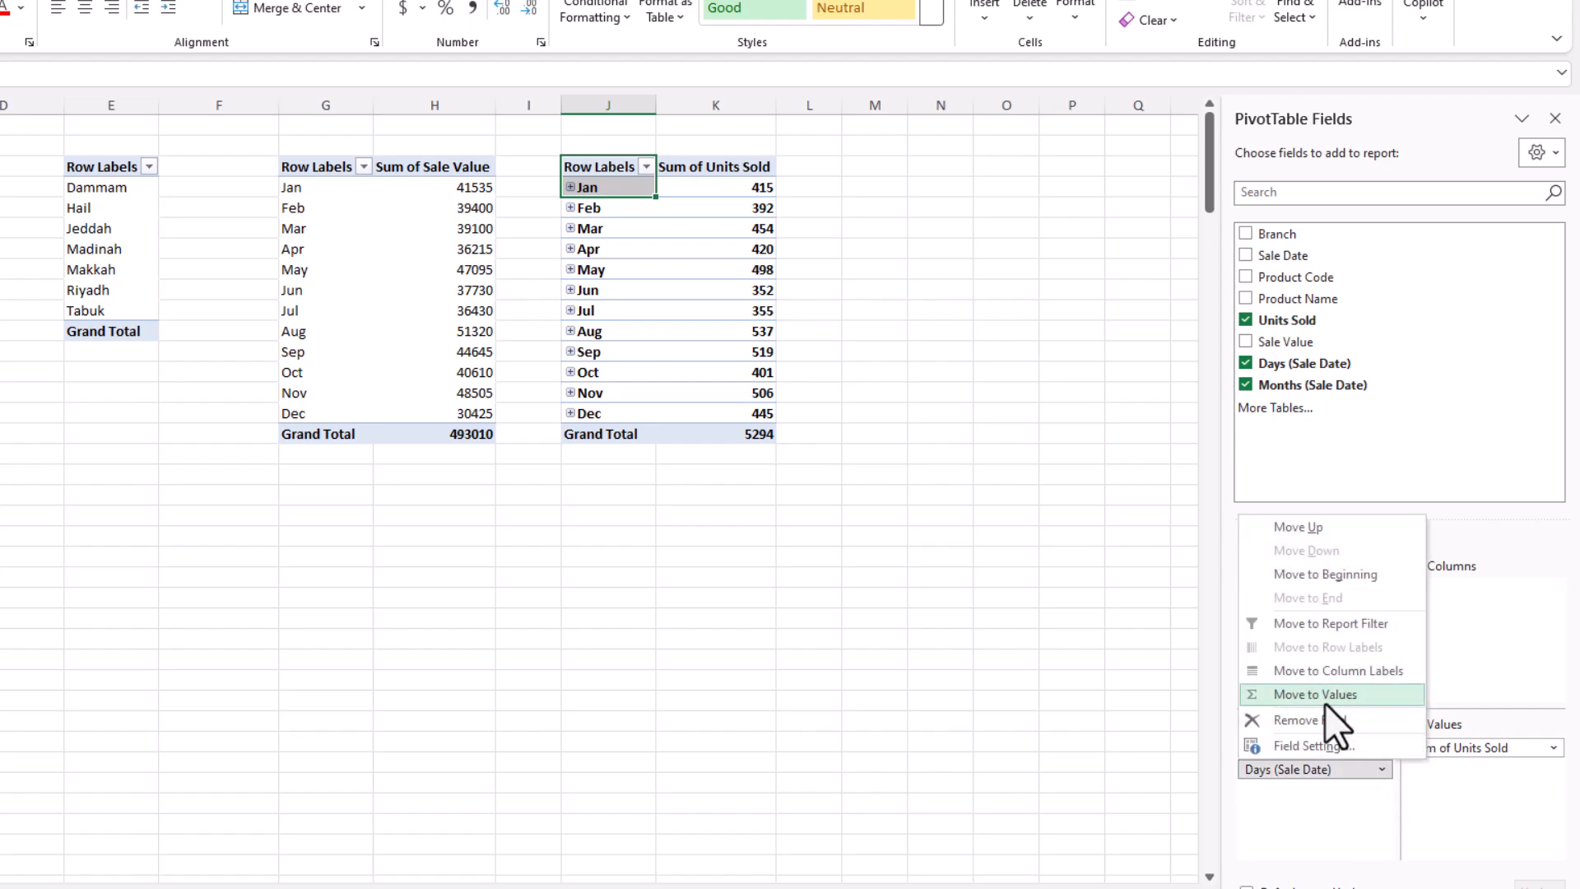
pyautogui.click(1321, 721)
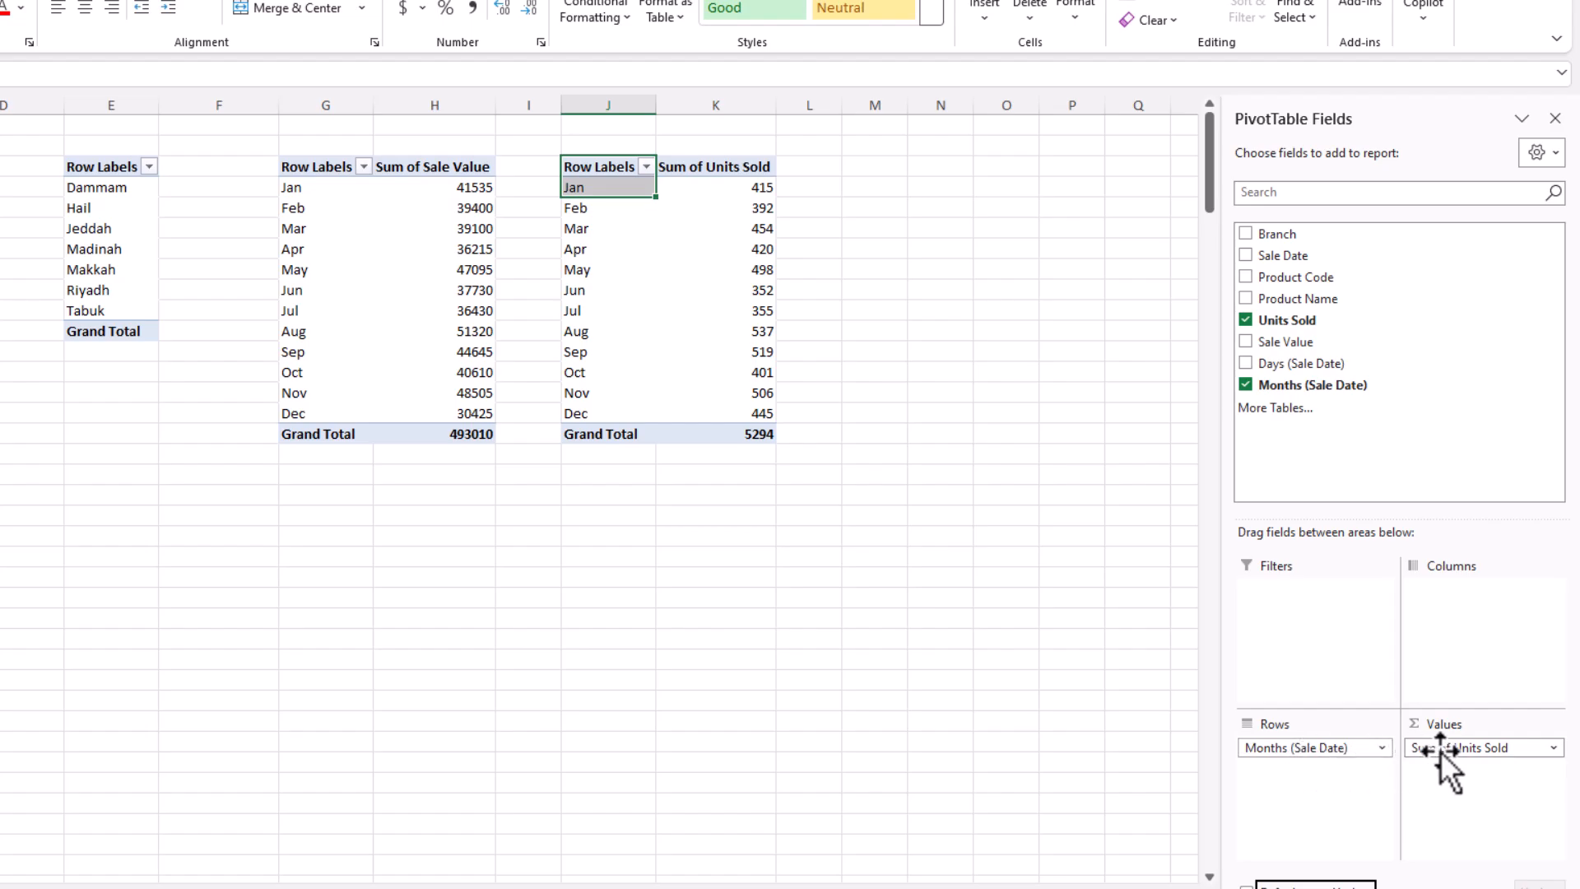
pyautogui.click(598, 221)
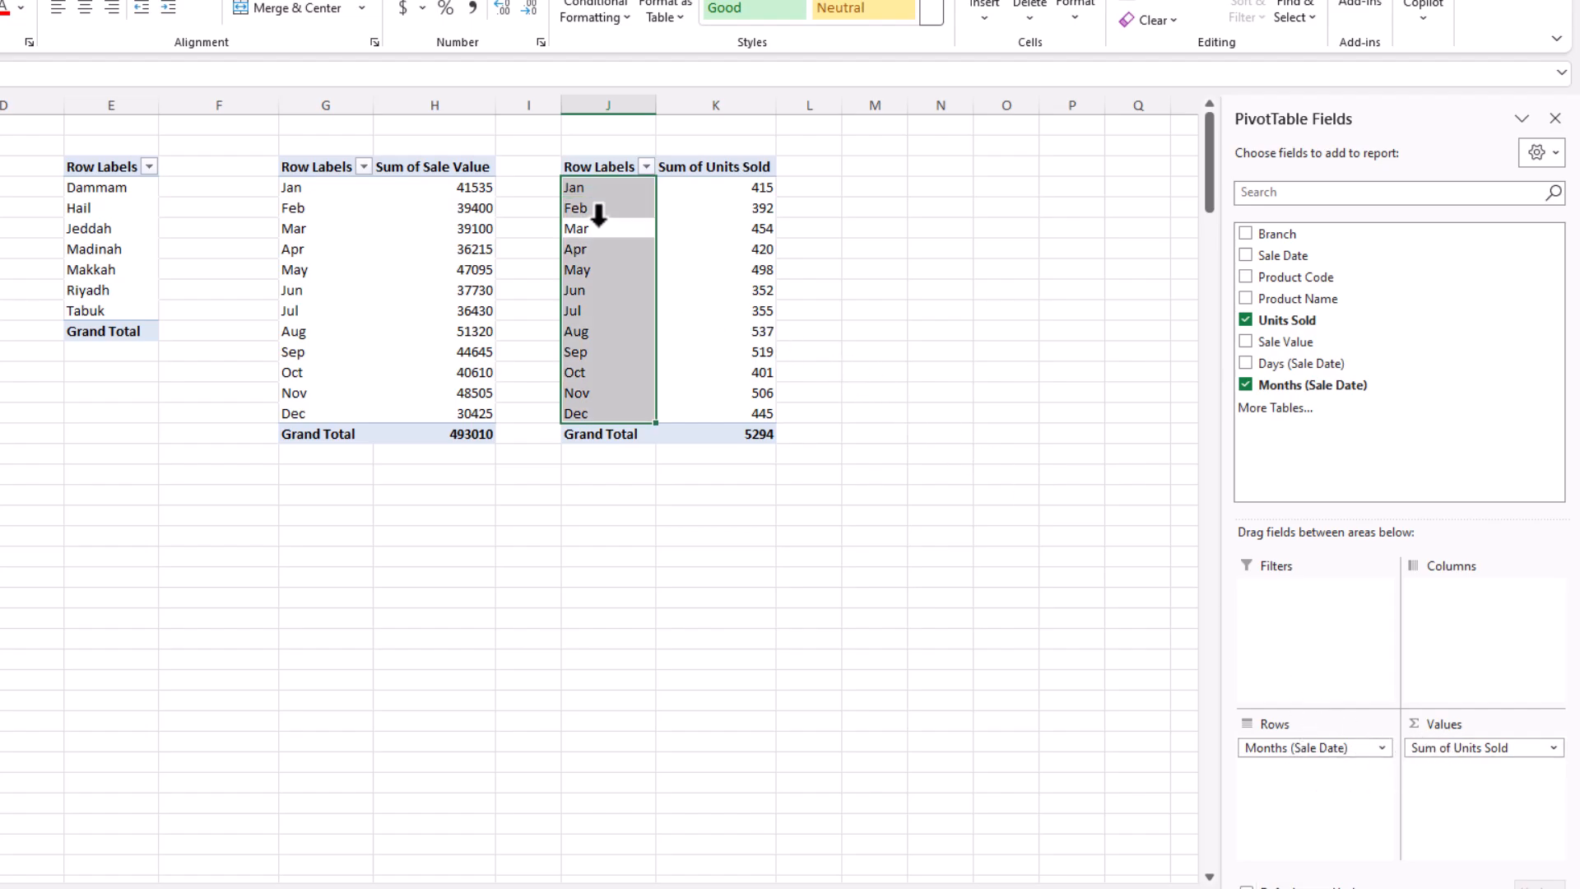
pyautogui.moveTo(753, 192); pyautogui.dragTo(597, 278)
pyautogui.click(609, 302)
pyautogui.click(625, 236)
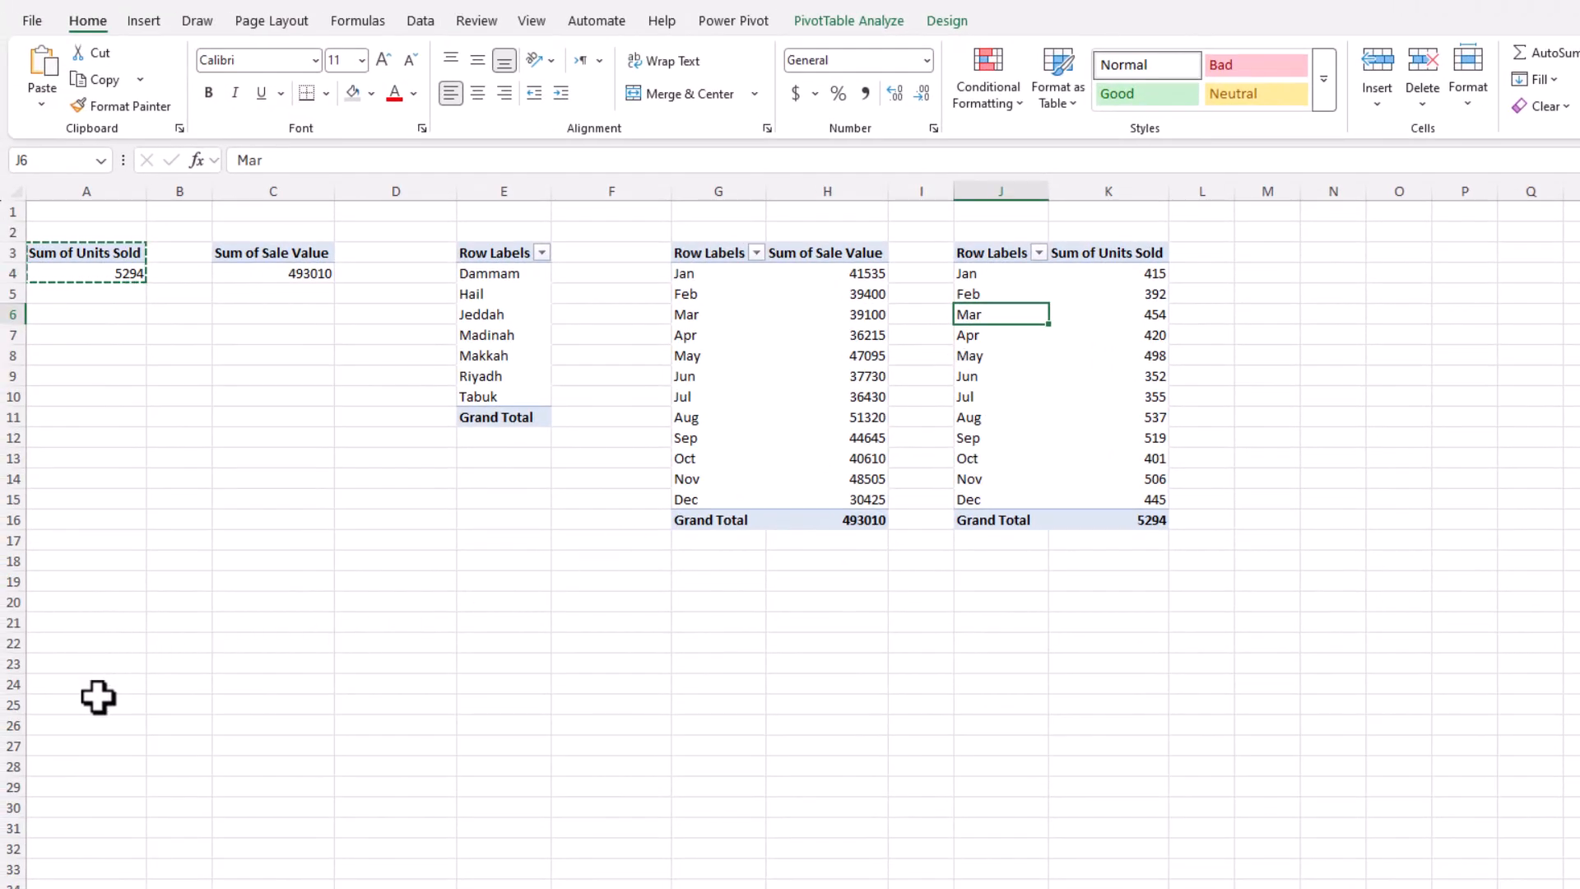
# - Paste a copy of the Units Sold PivotTable at A25 and check the product pie chart on the finished dashboard
pyautogui.click(93, 700)
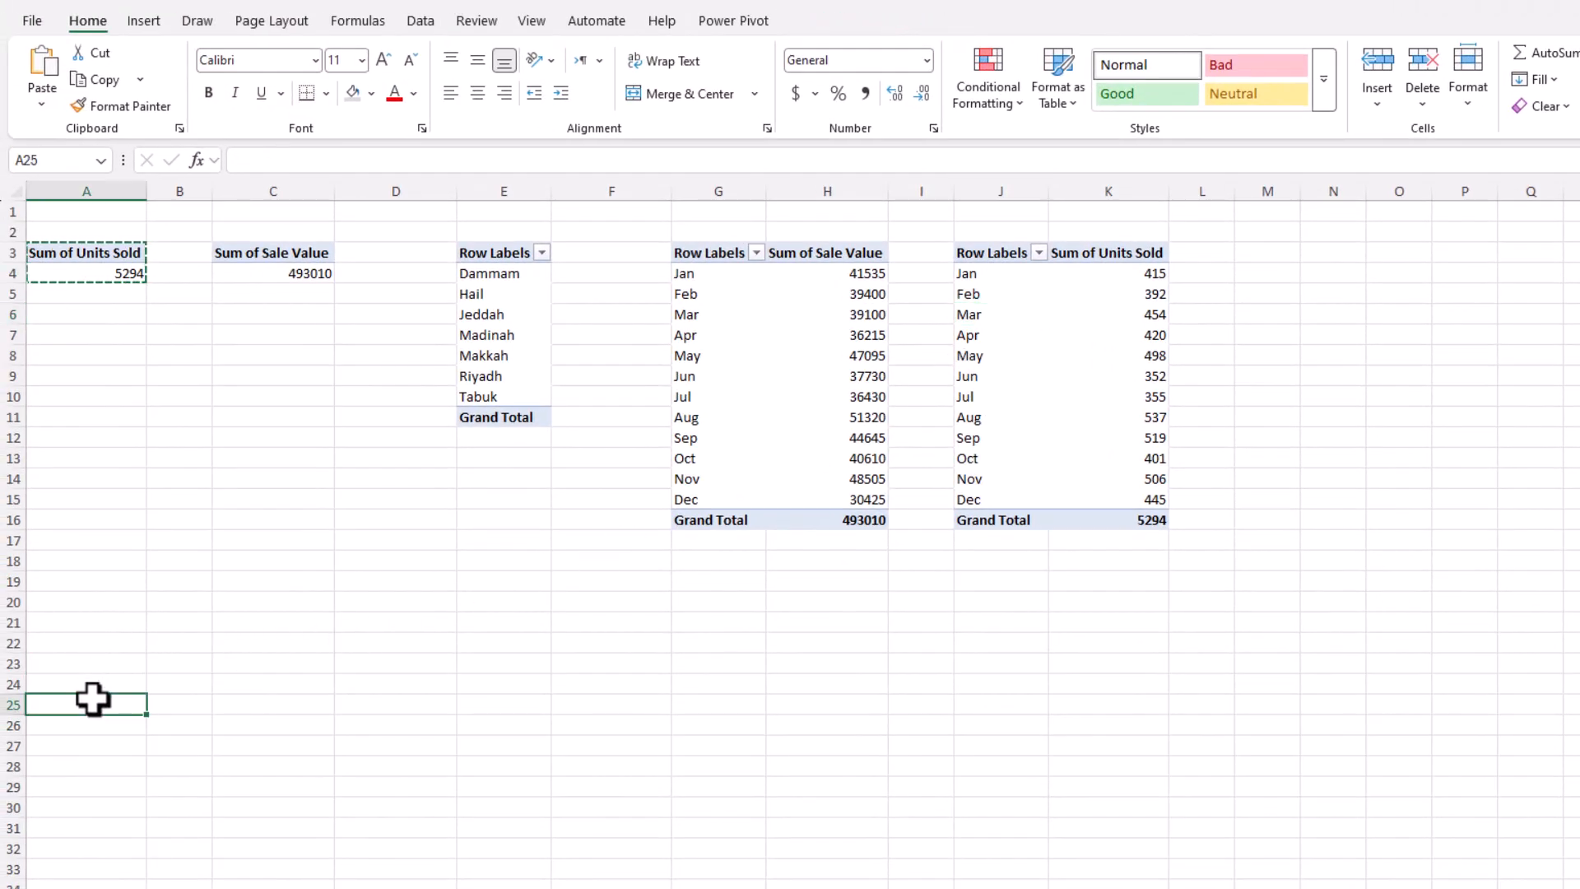
pyautogui.write('Sum of Units Sold 5294')
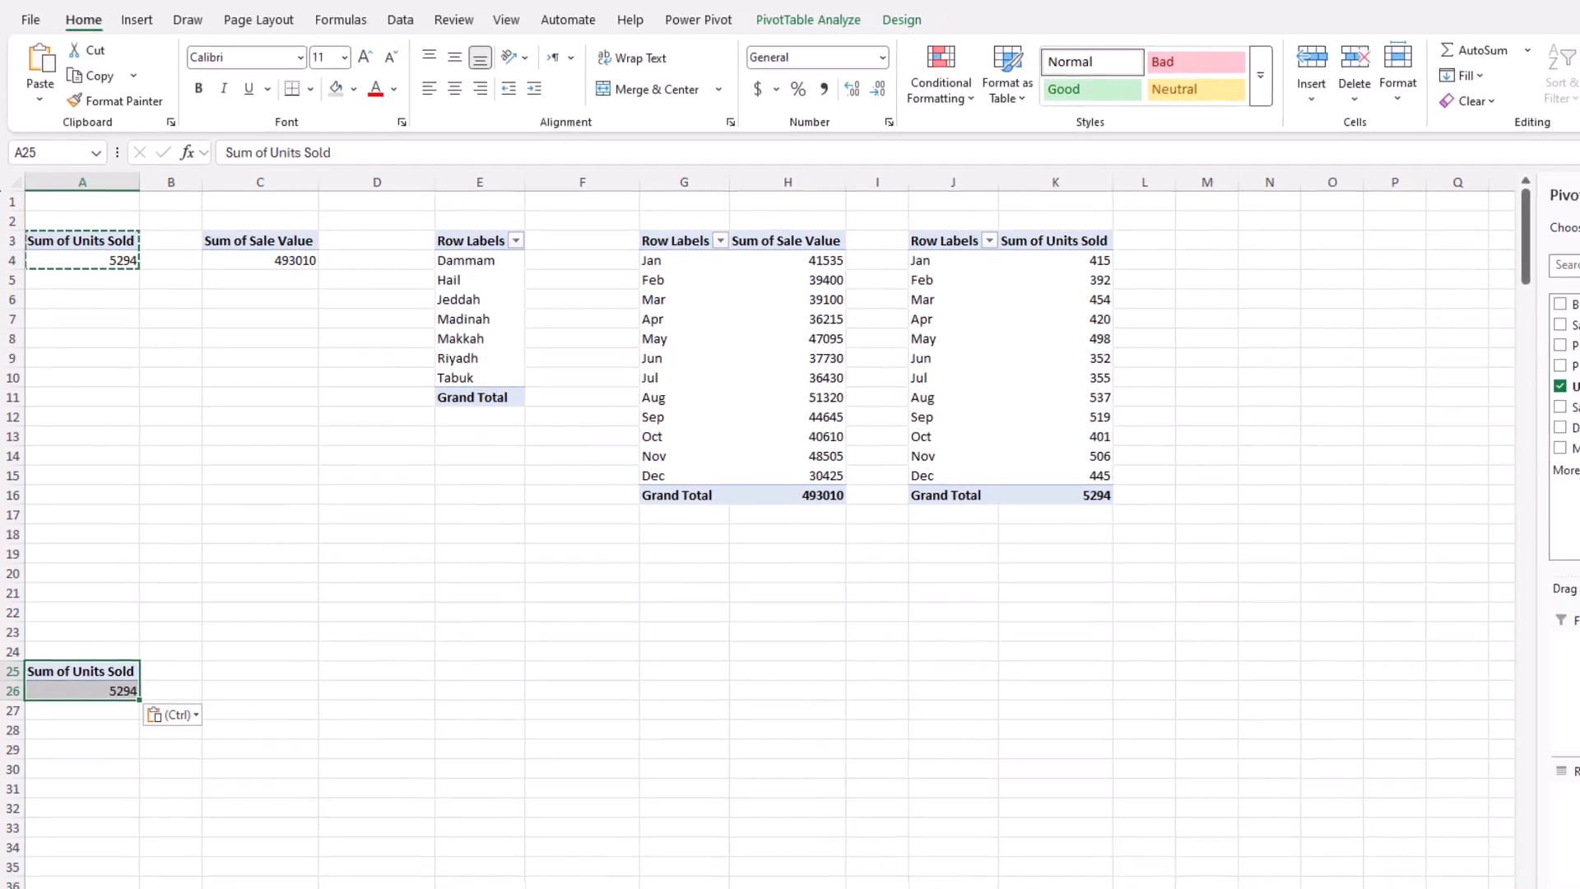
pyautogui.click(798, 860)
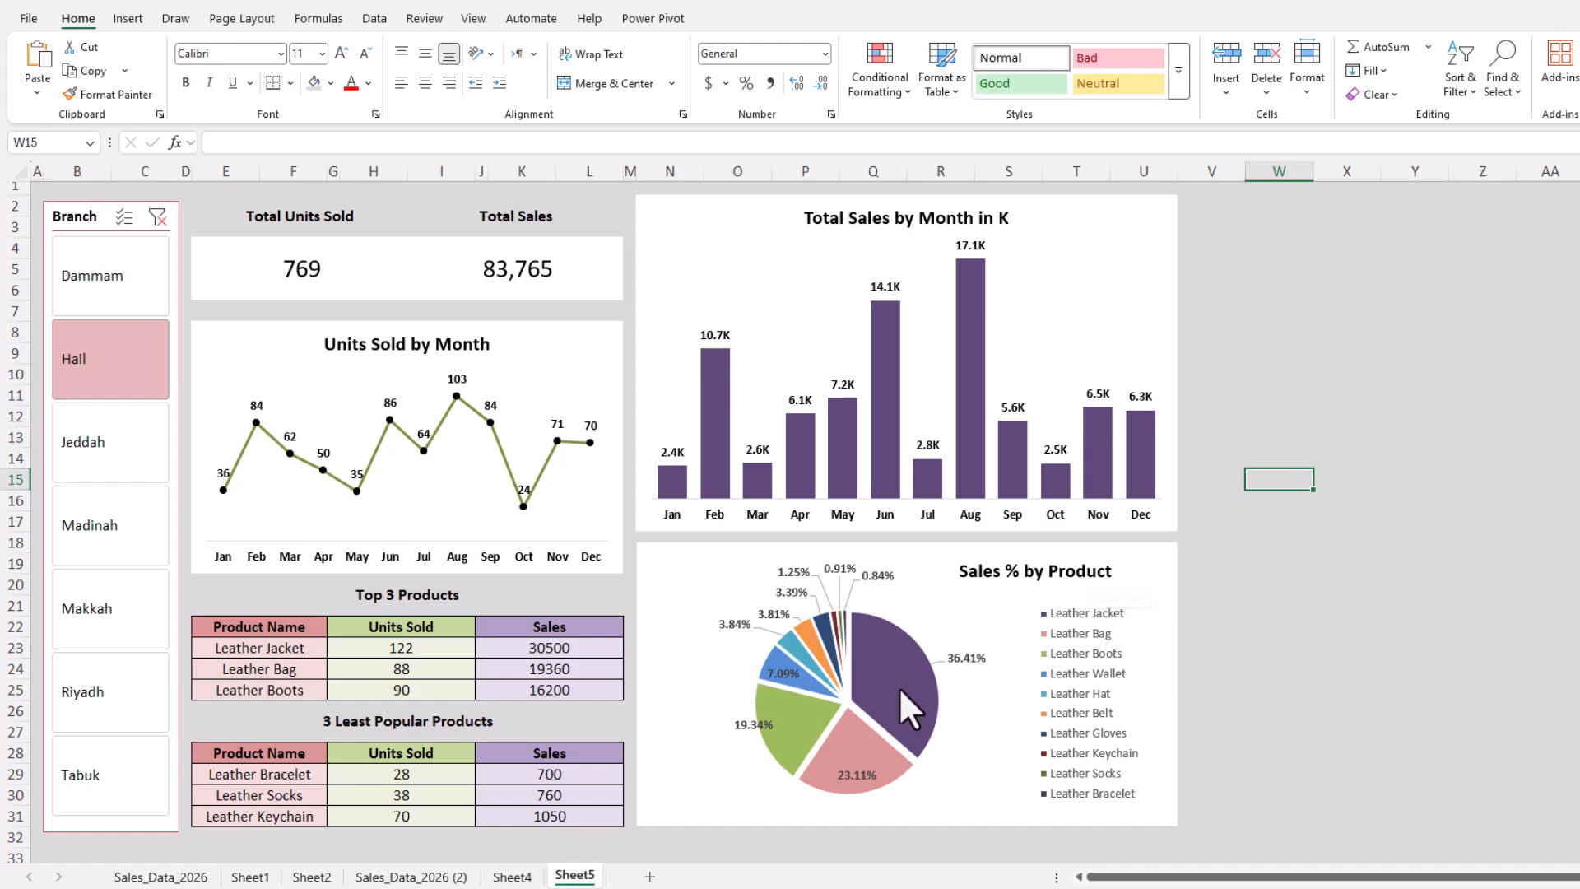
pyautogui.click(670, 863)
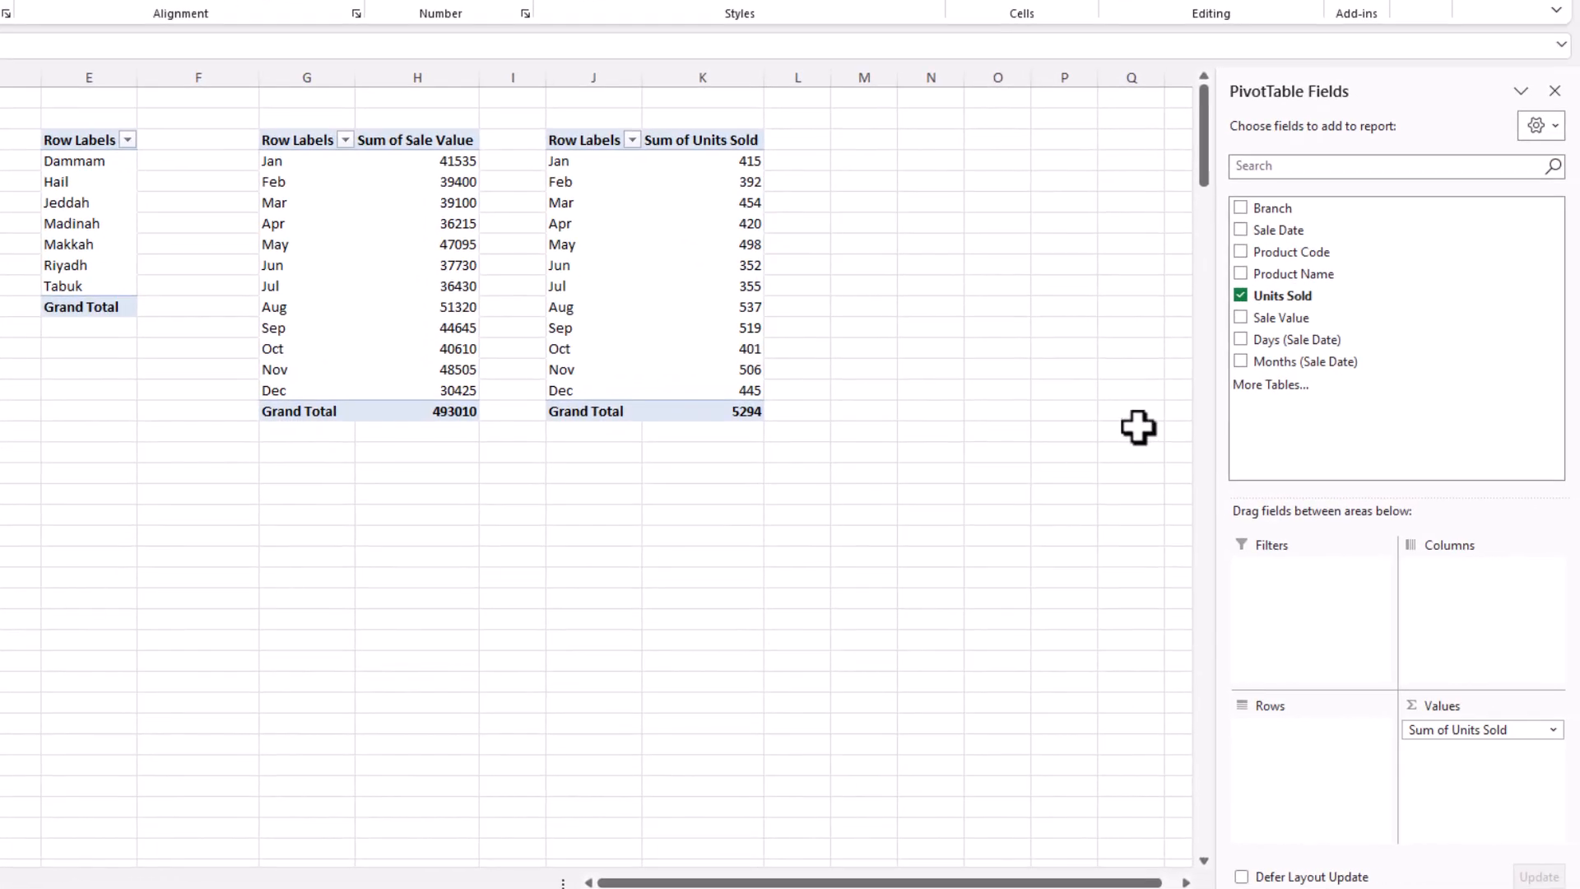
# - In the PivotTable at A25, add Product Name as rows and replace Units Sold with Sale Value
pyautogui.click(1240, 273)
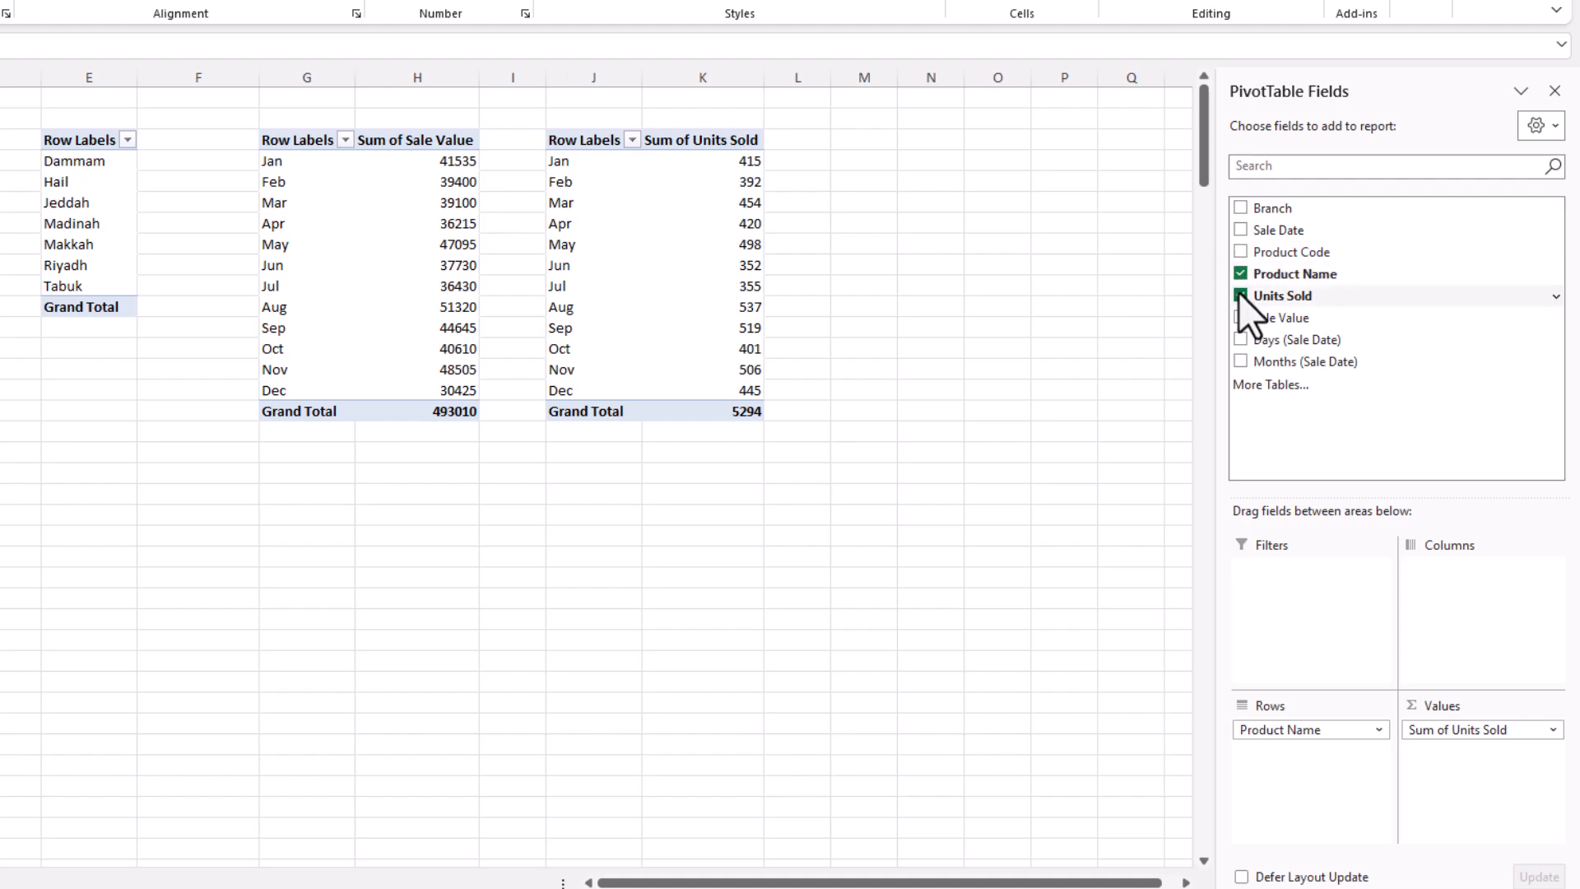
pyautogui.click(1240, 296)
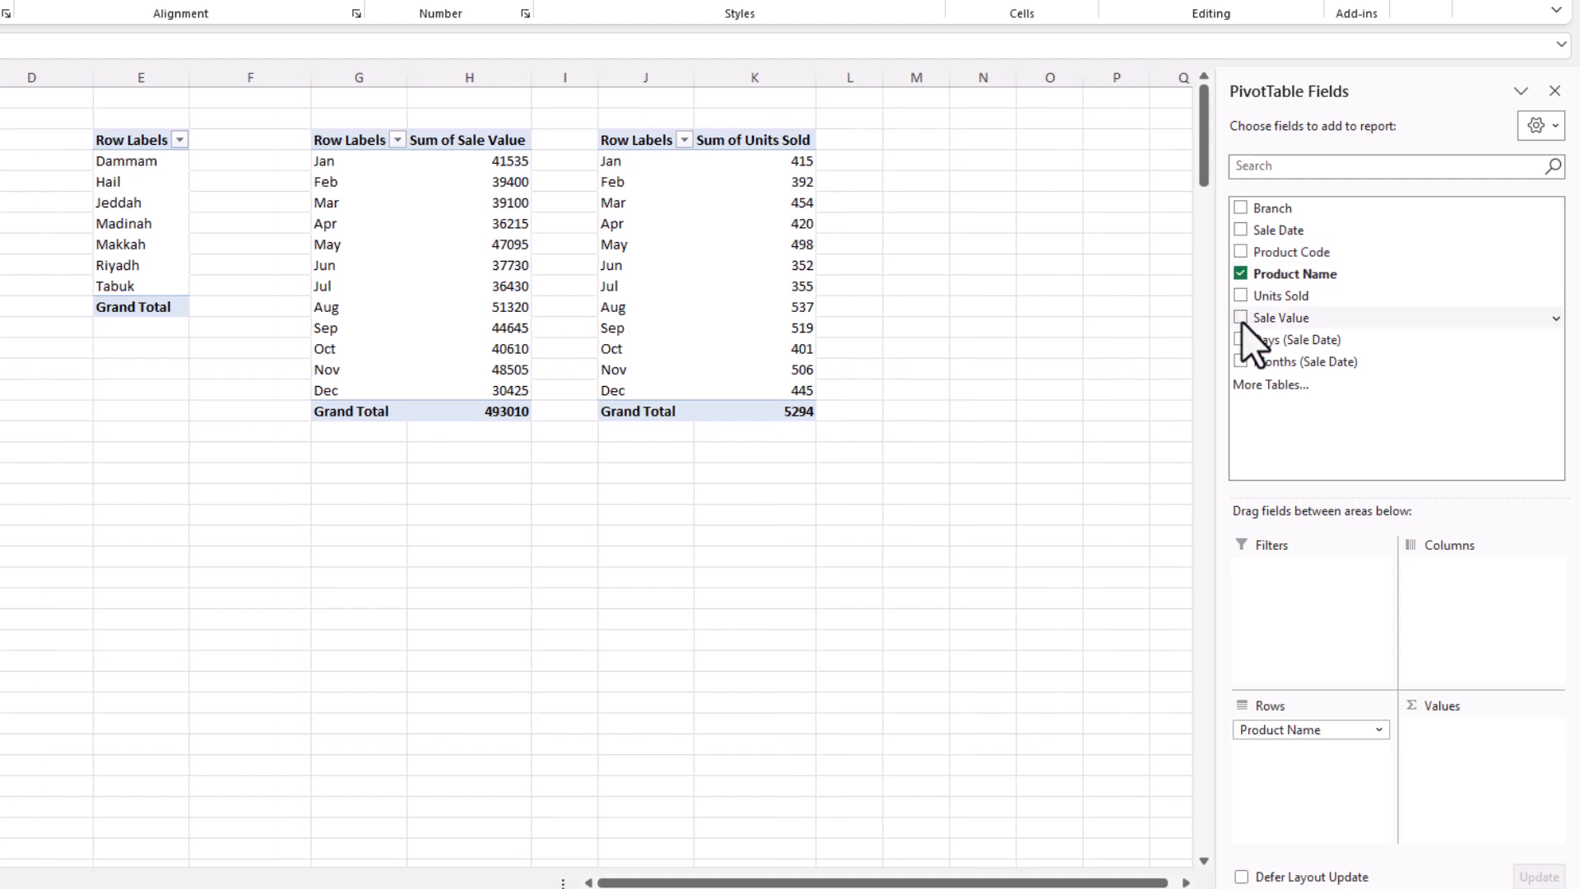
pyautogui.click(1240, 318)
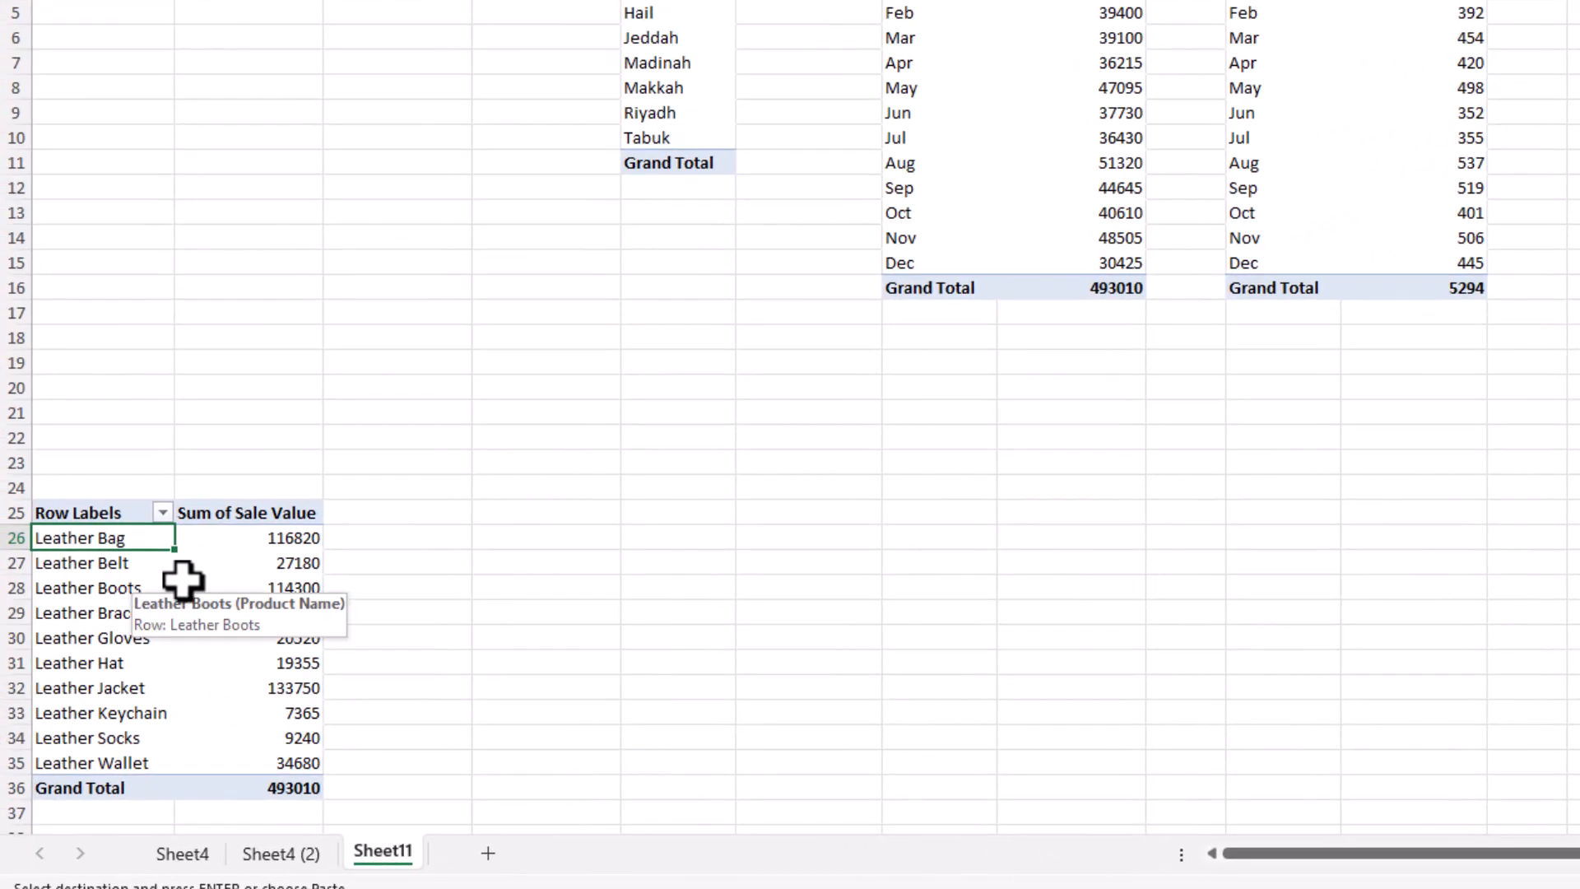
pyautogui.click(103, 590)
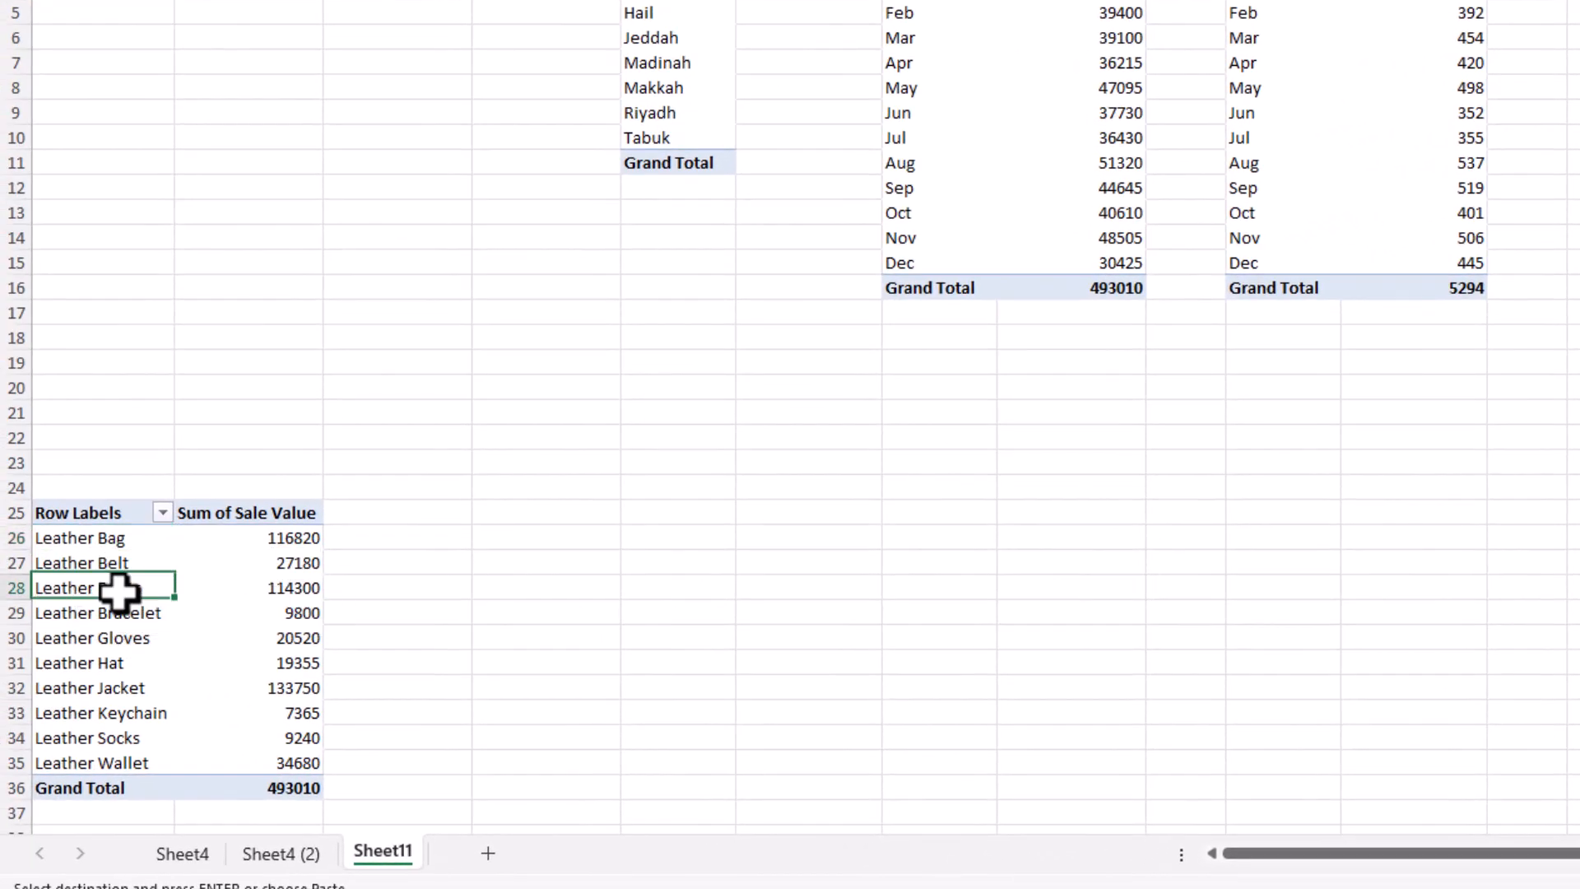
pyautogui.click(280, 589)
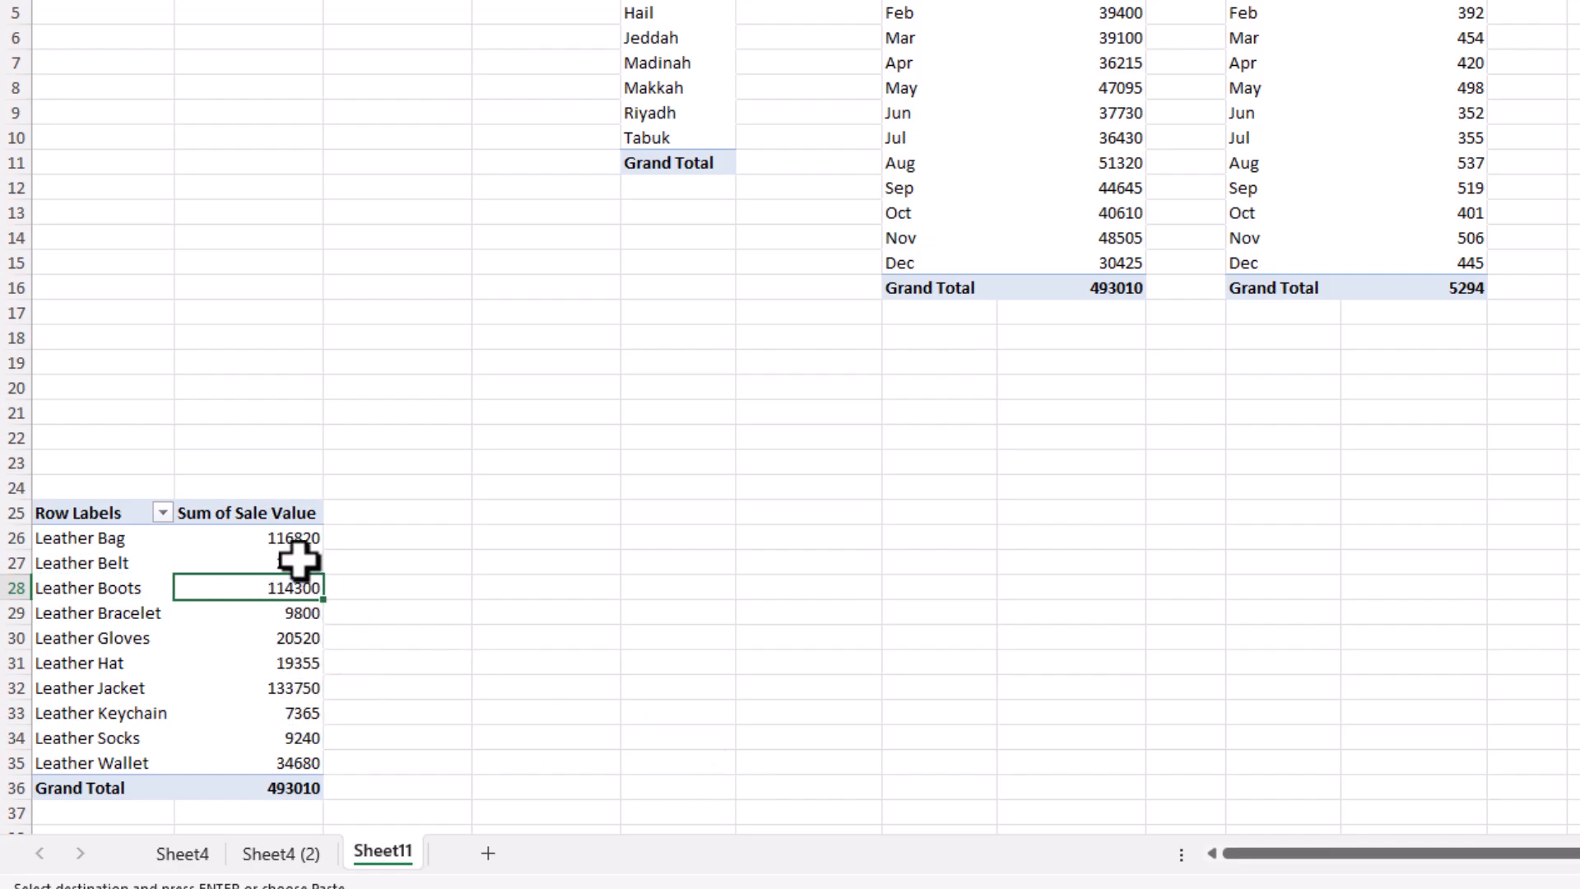
# - Show the Sale Value figures in the product PivotTable at A25 as % of Grand Total
pyautogui.rightClick(298, 560)
pyautogui.moveTo(428, 396)
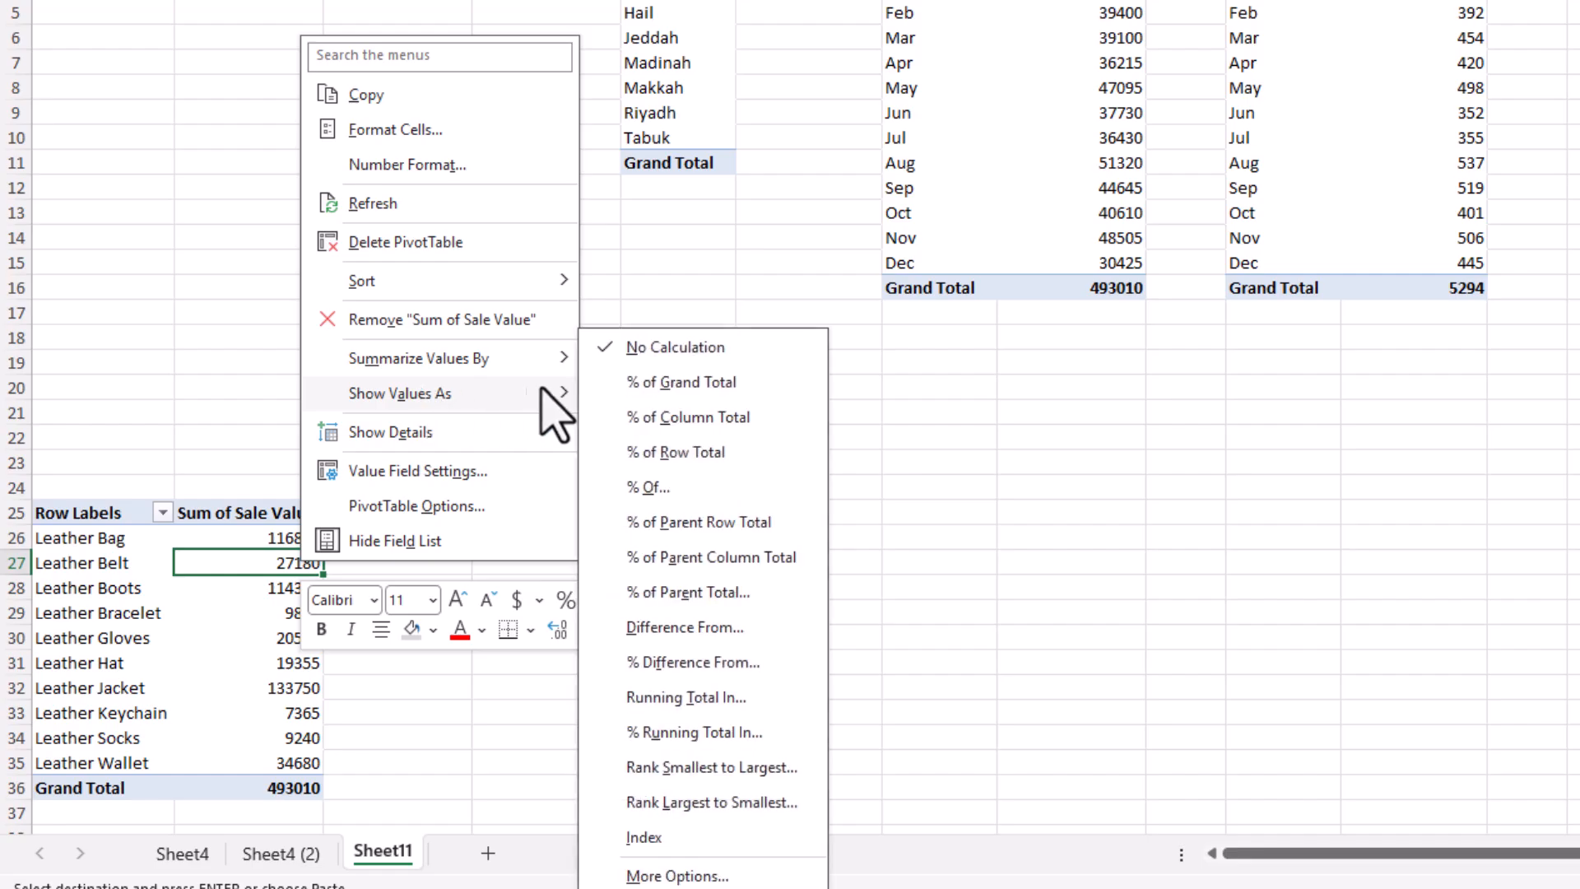
pyautogui.click(683, 383)
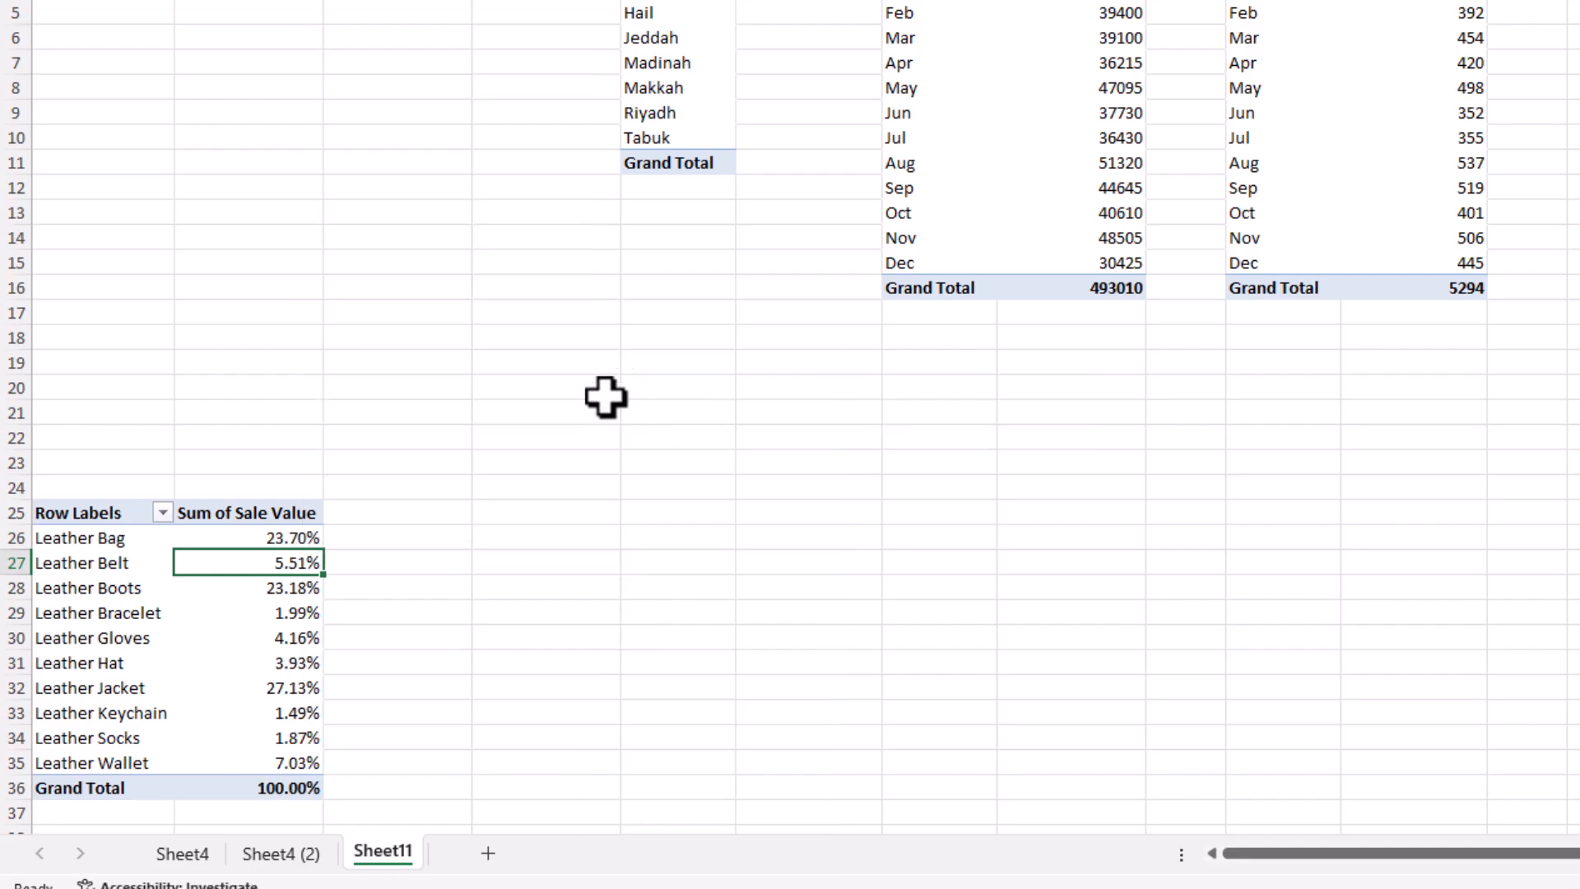
pyautogui.click(282, 539)
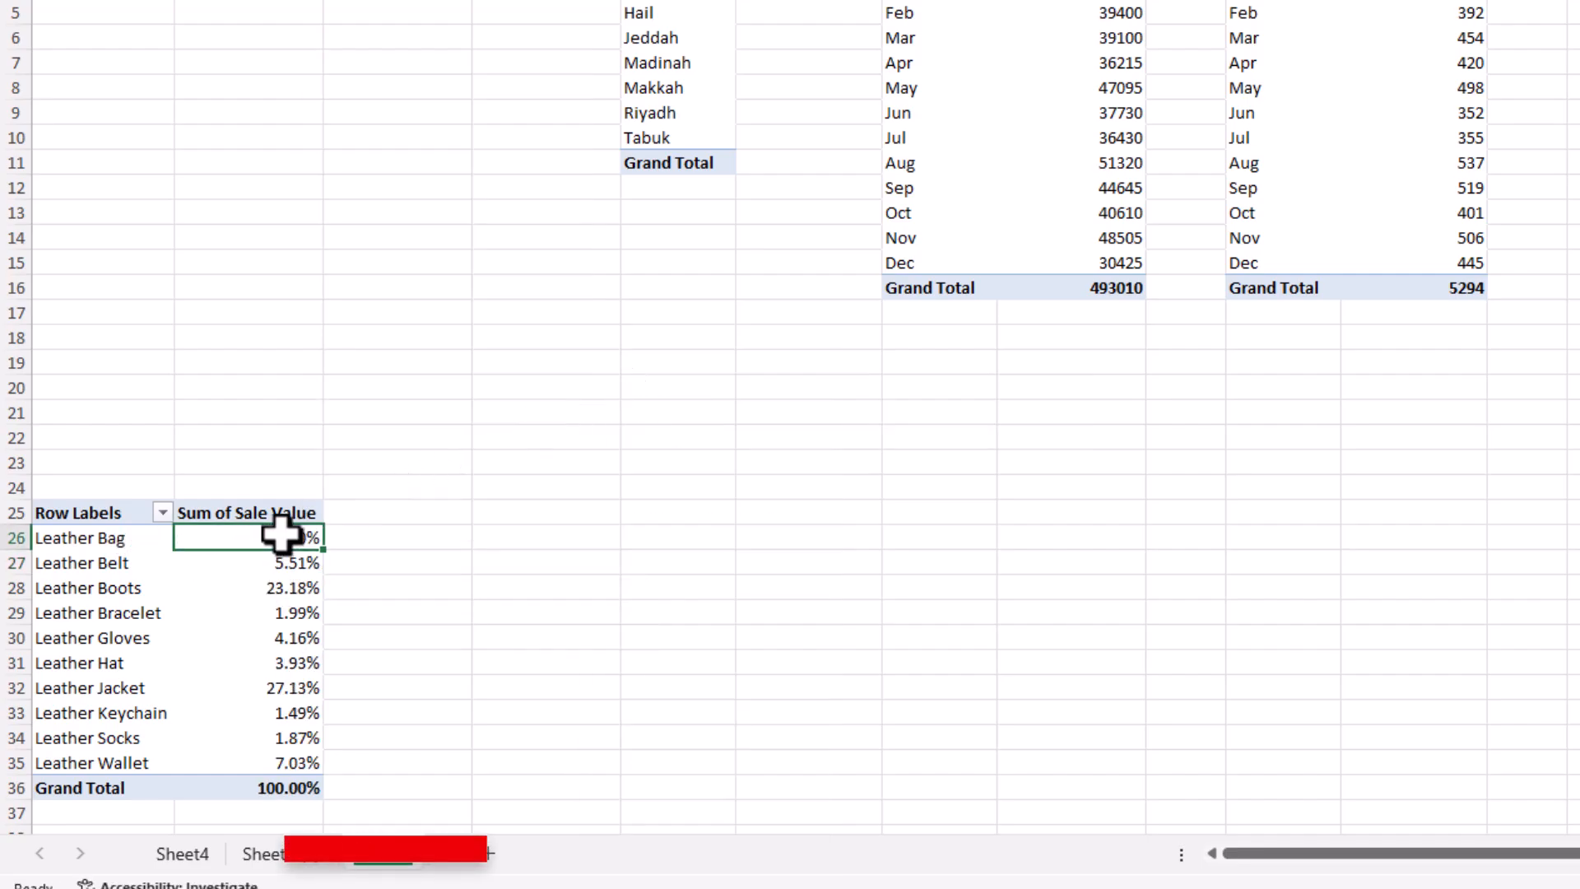
pyautogui.click(119, 540)
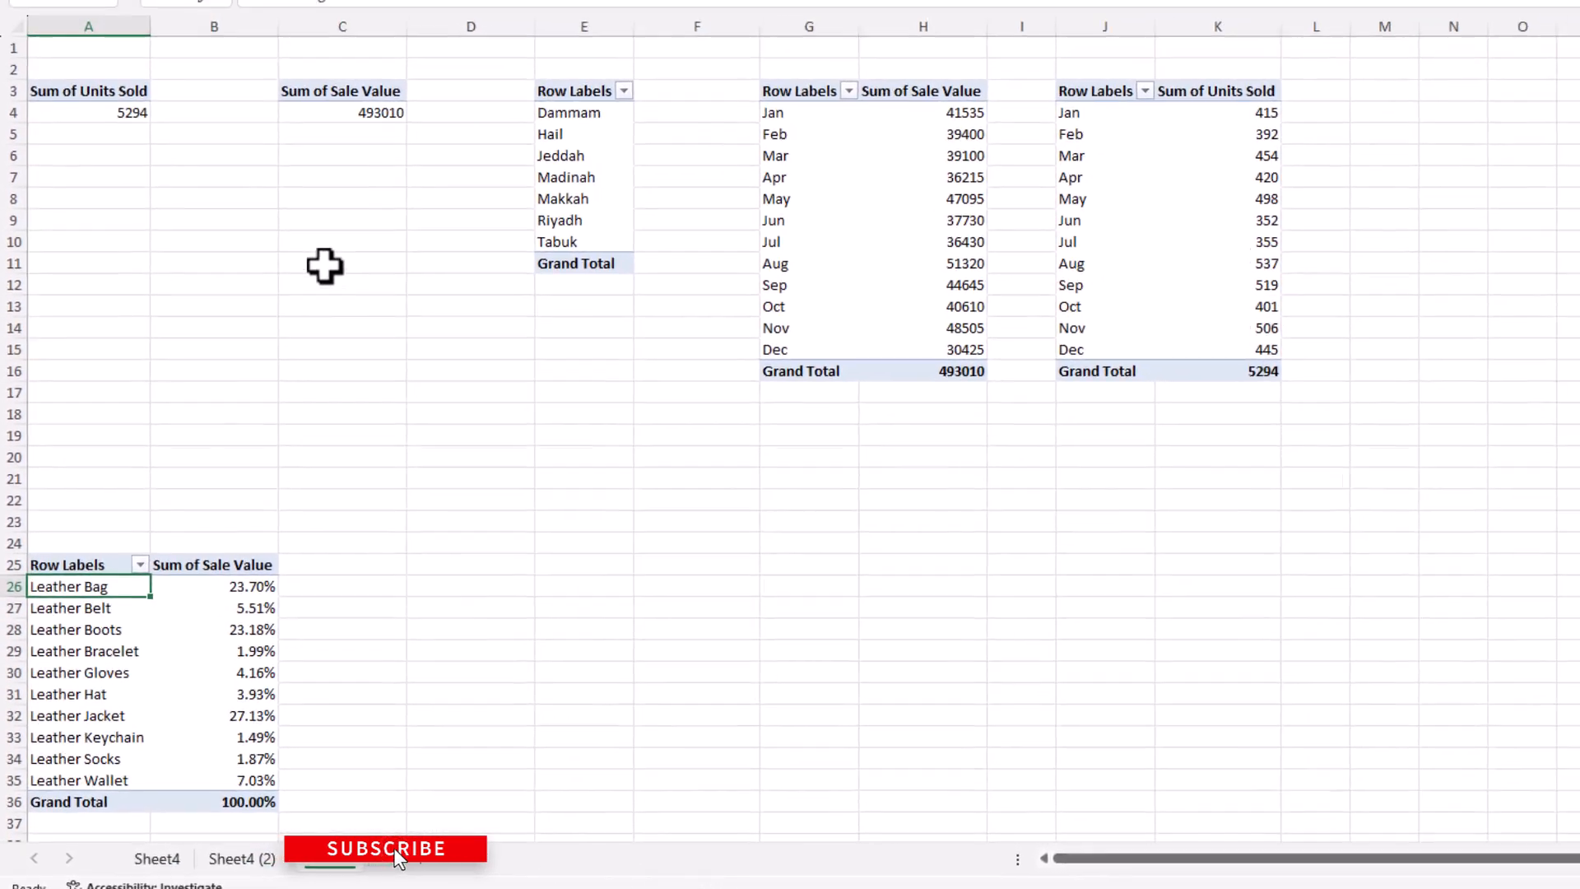
# - Copy the total Sale Value PivotTable from C3 and paste it at D25
pyautogui.moveTo(360, 136); pyautogui.dragTo(356, 149)
pyautogui.hotkey('ctrl', 'c')
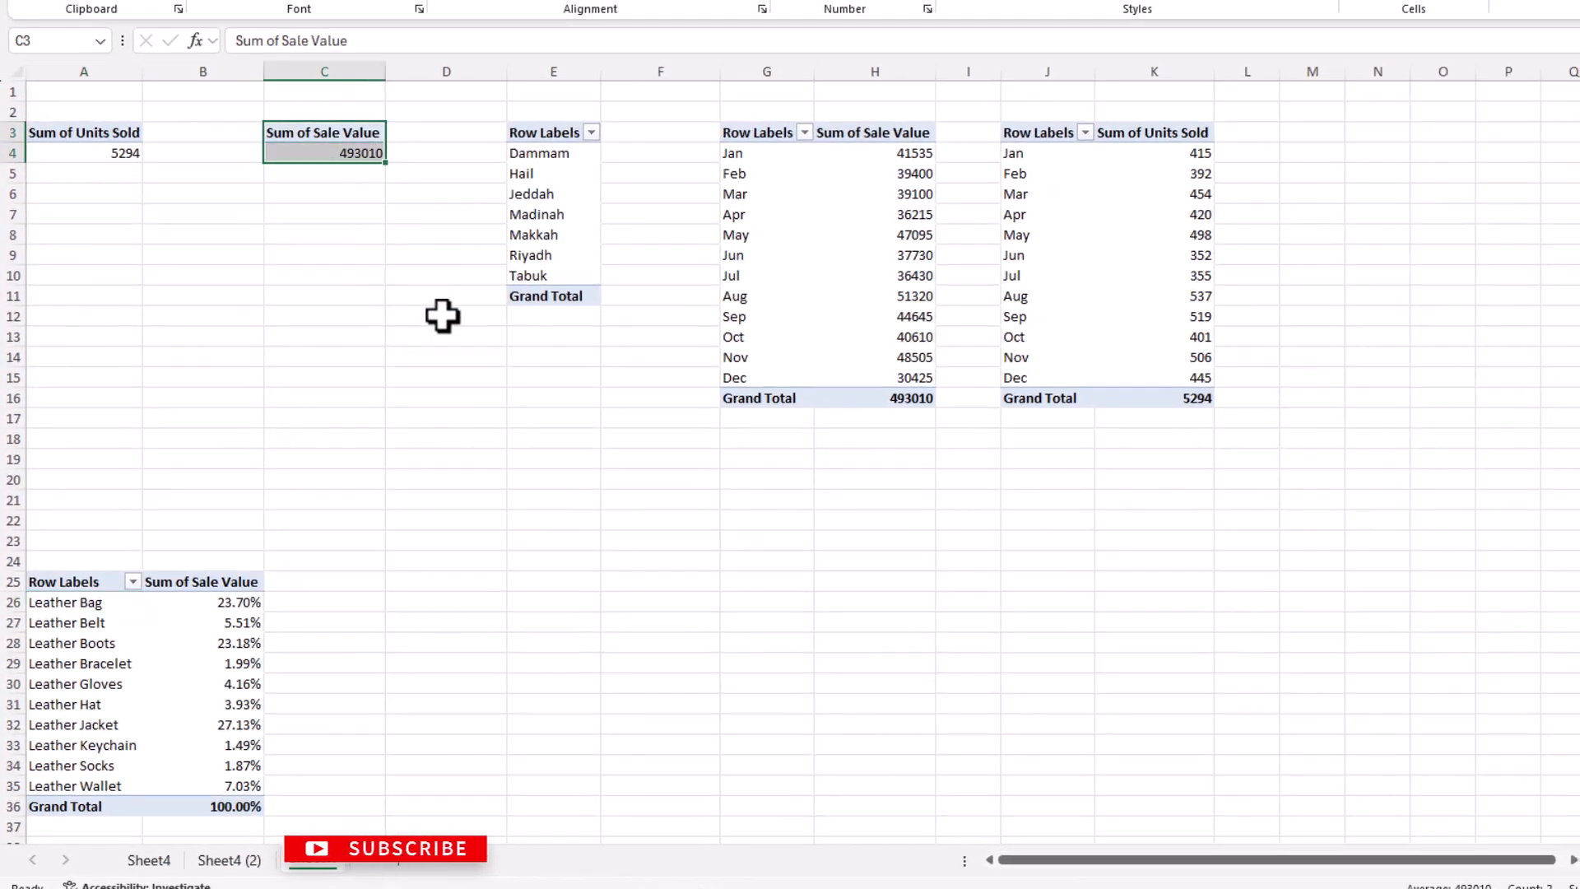
pyautogui.click(493, 584)
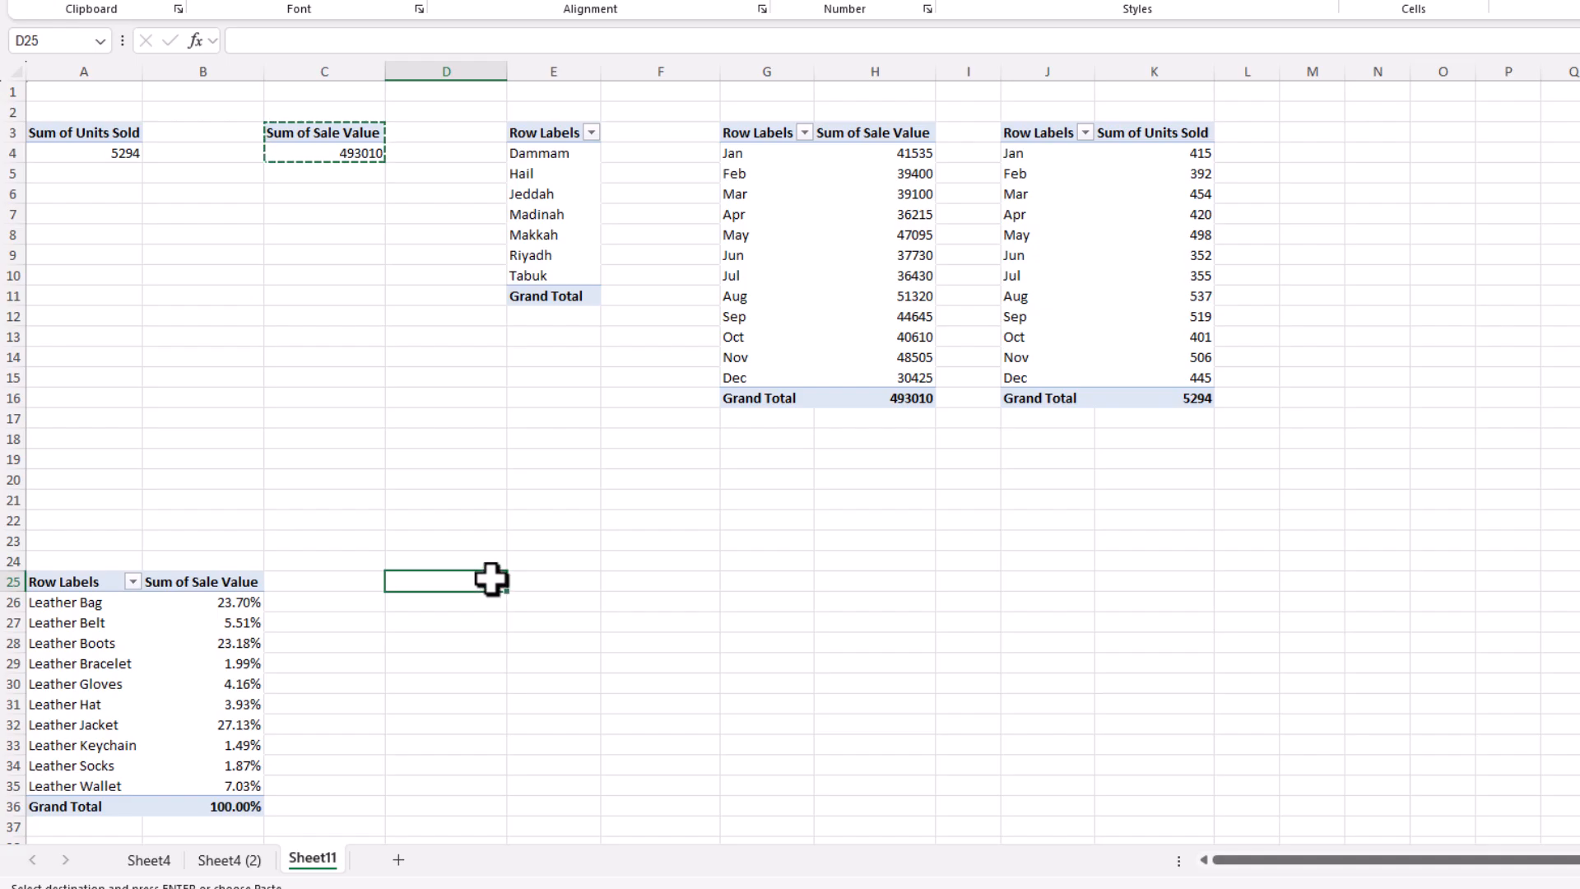
pyautogui.hotkey('ctrl', 'v')
# - Check the finished dashboard's top and least popular product tables, and add Product Name rows and Units Sold values to the PivotTable at D25
pyautogui.moveTo(777, 877)
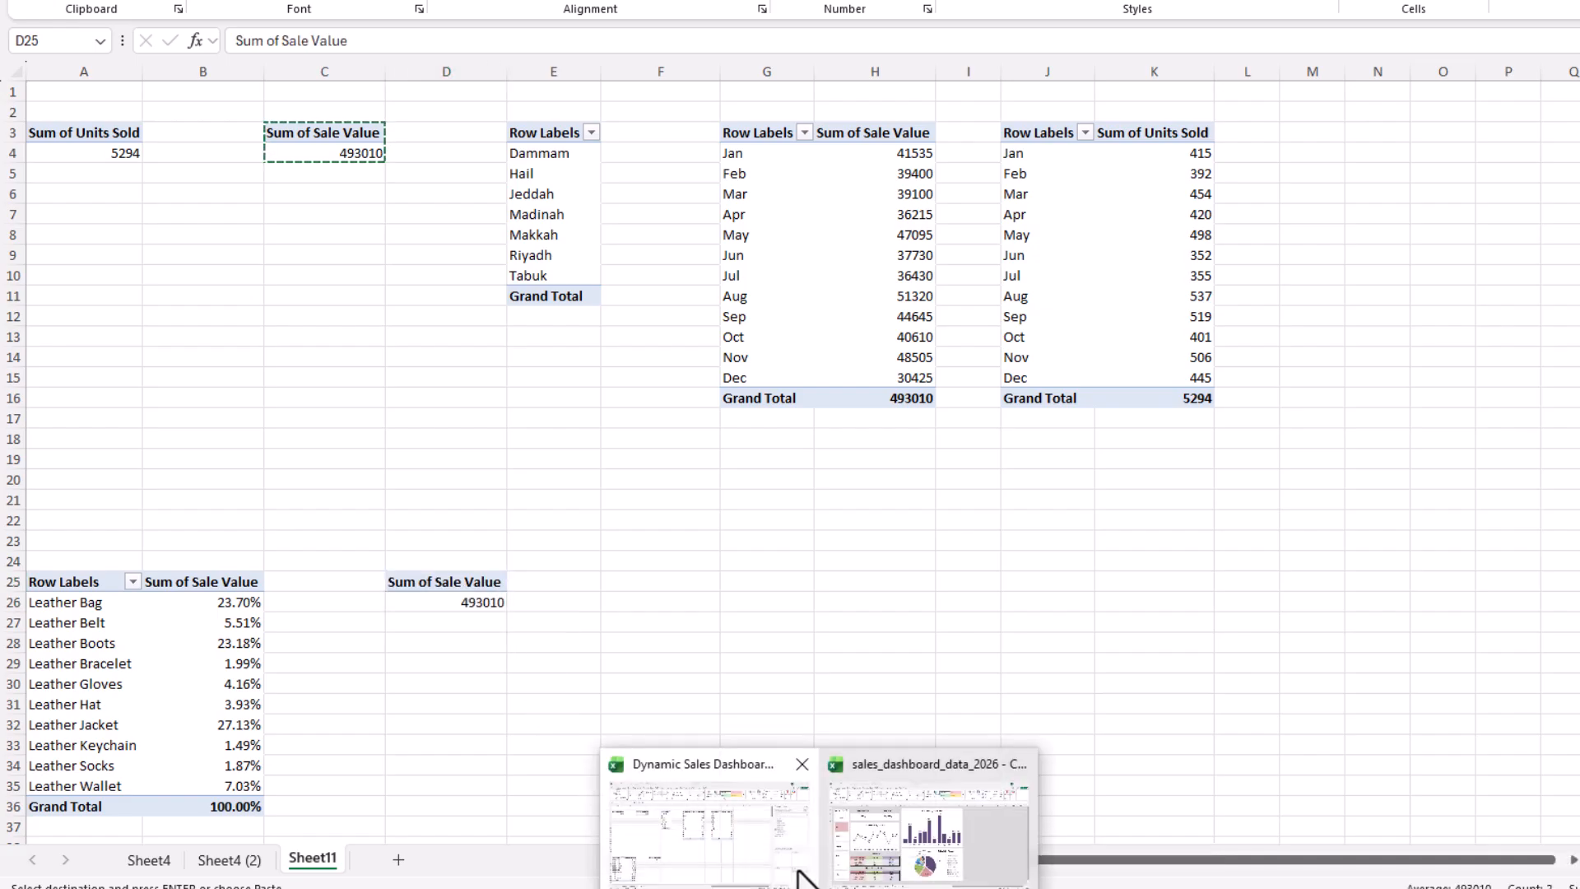
pyautogui.click(904, 860)
pyautogui.click(434, 567)
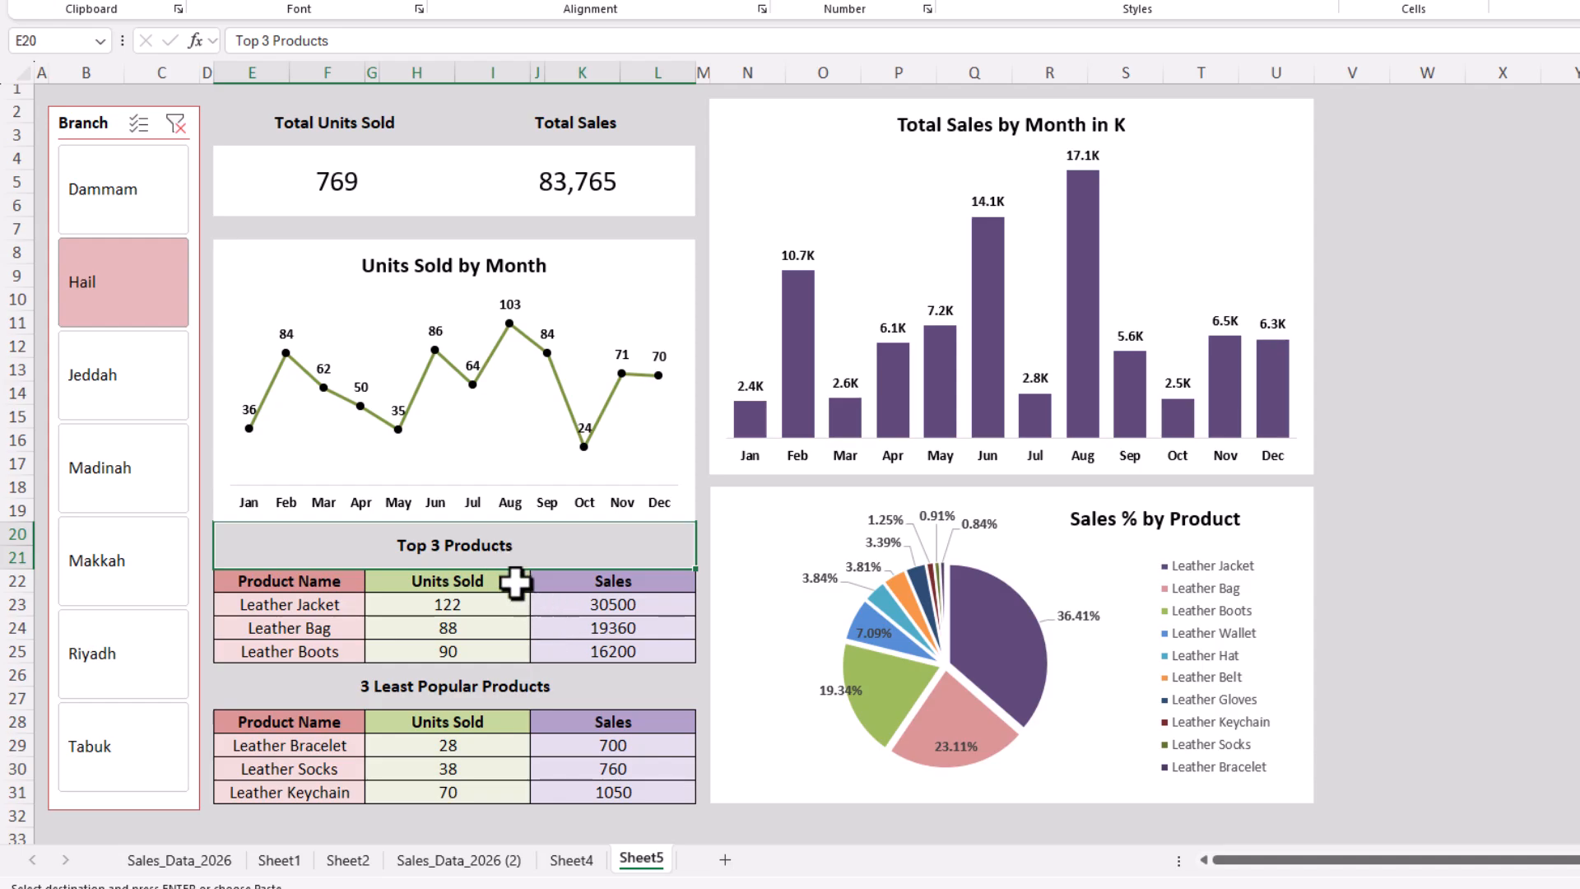
pyautogui.click(506, 690)
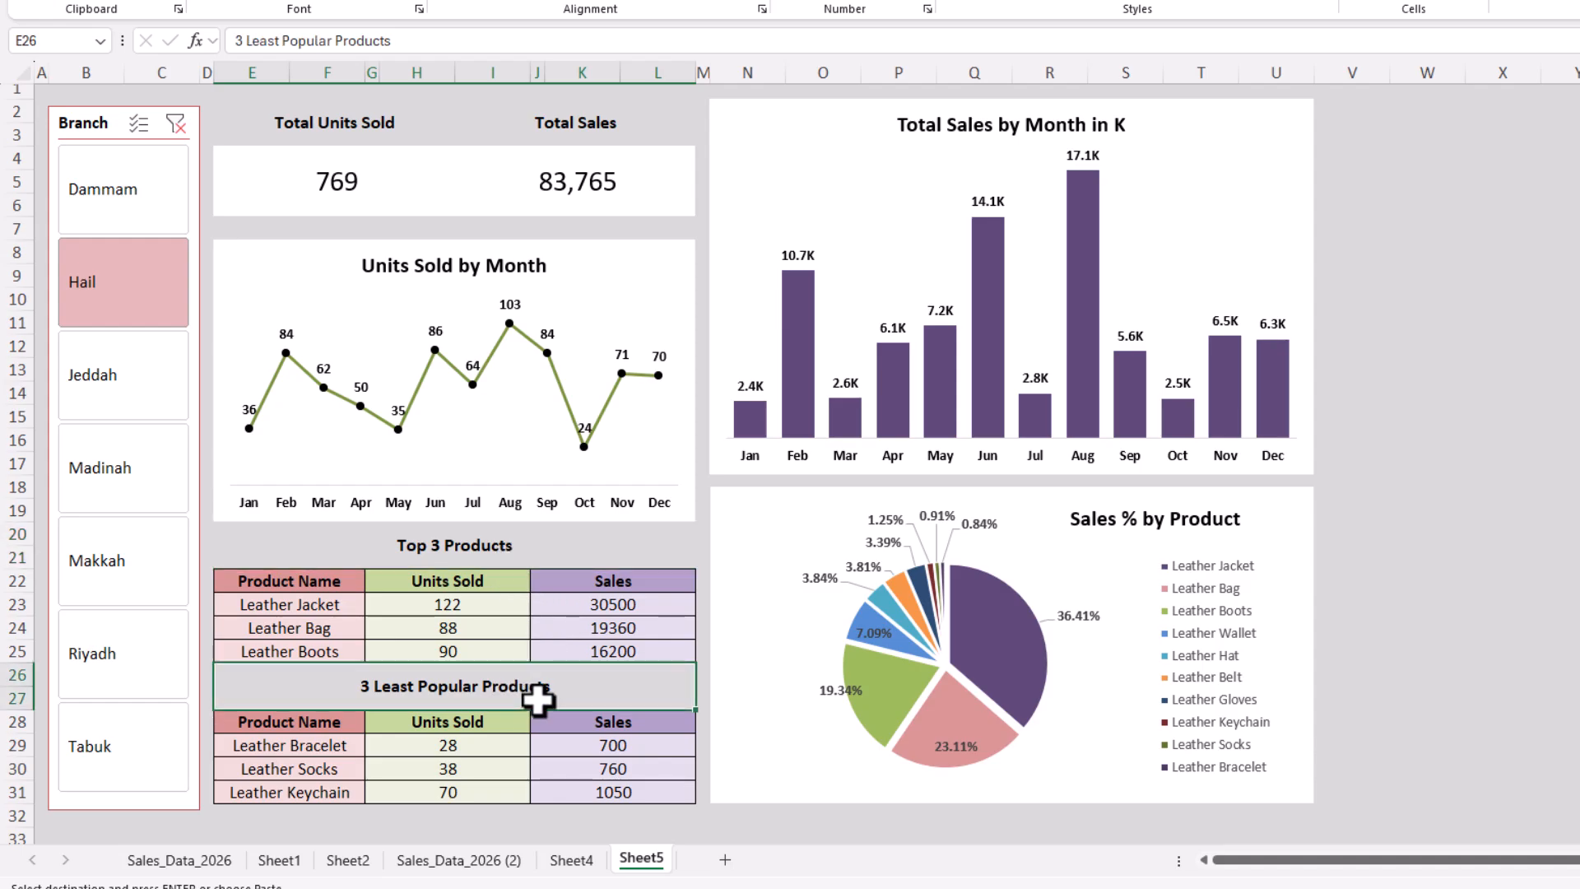
pyautogui.moveTo(819, 887)
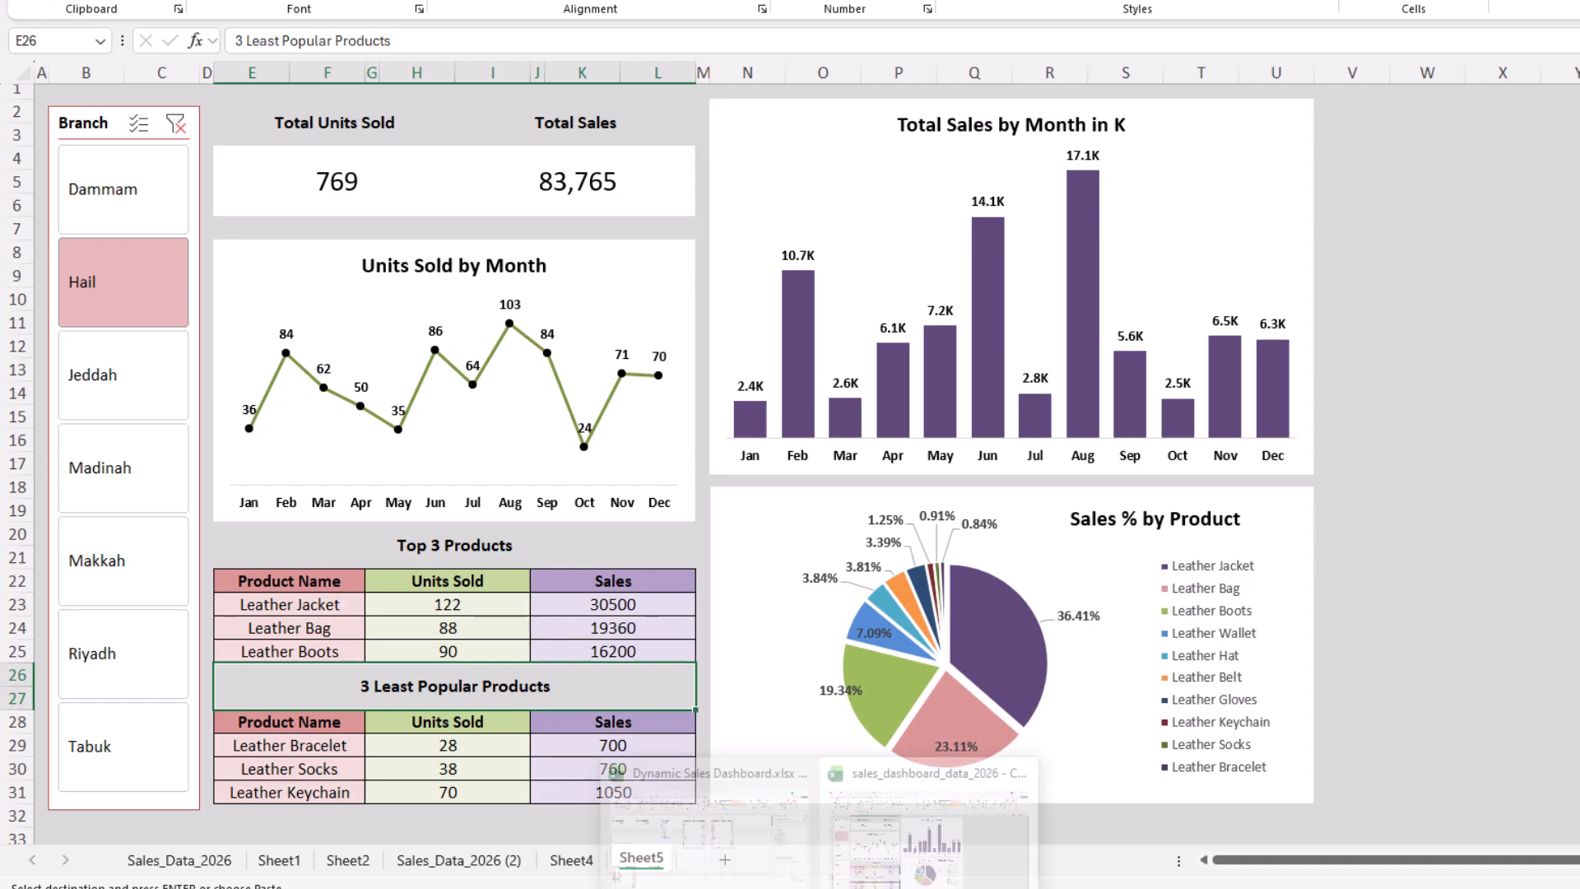
pyautogui.click(700, 823)
pyautogui.click(476, 582)
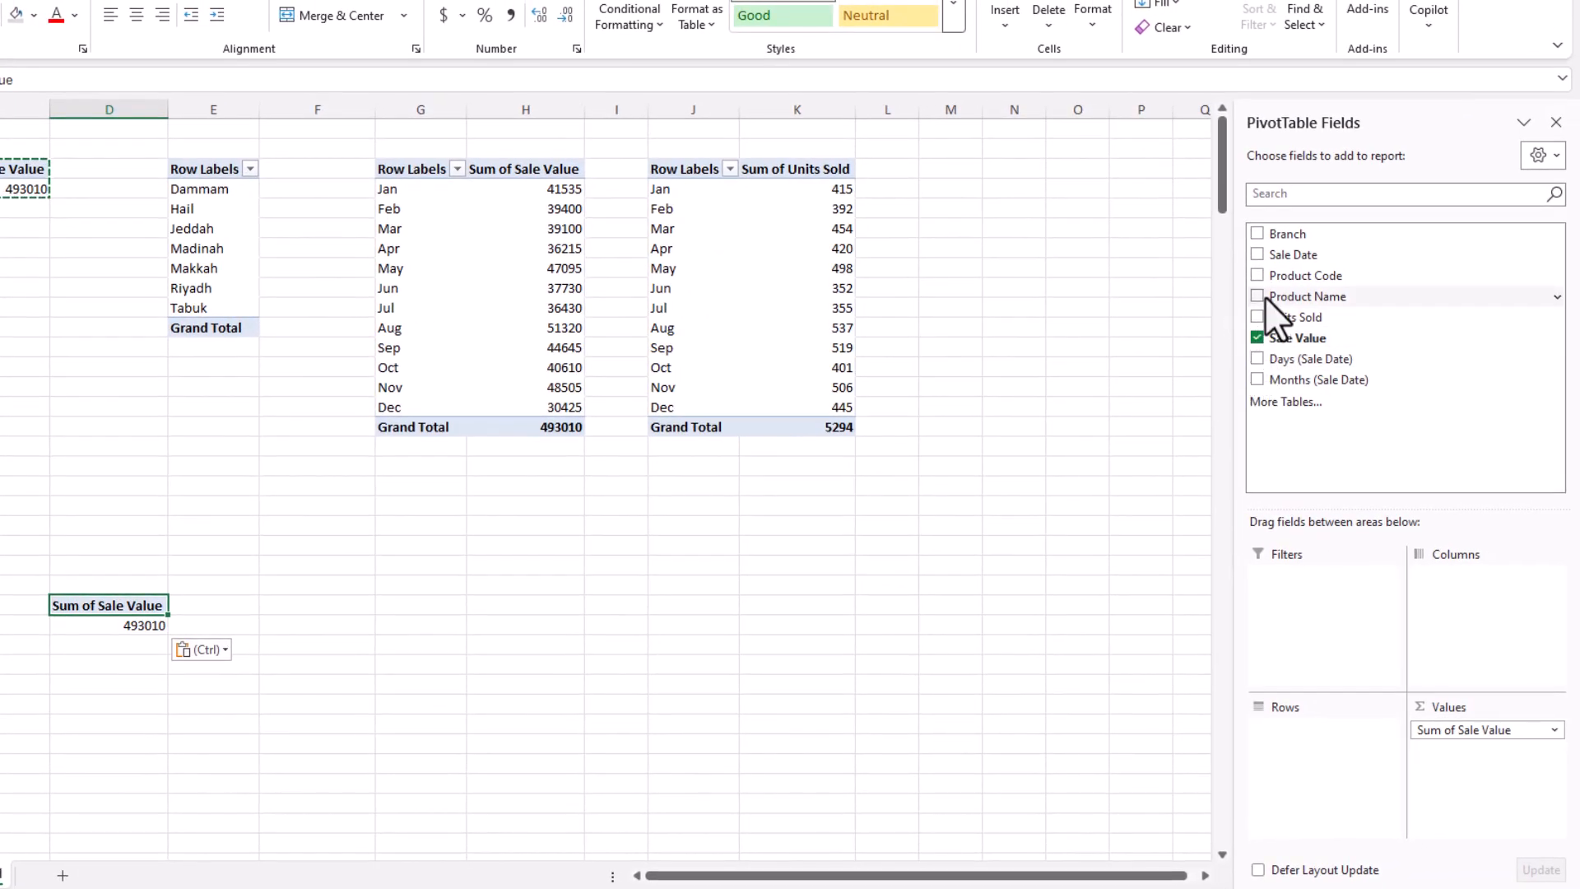
pyautogui.click(1258, 296)
pyautogui.click(1258, 320)
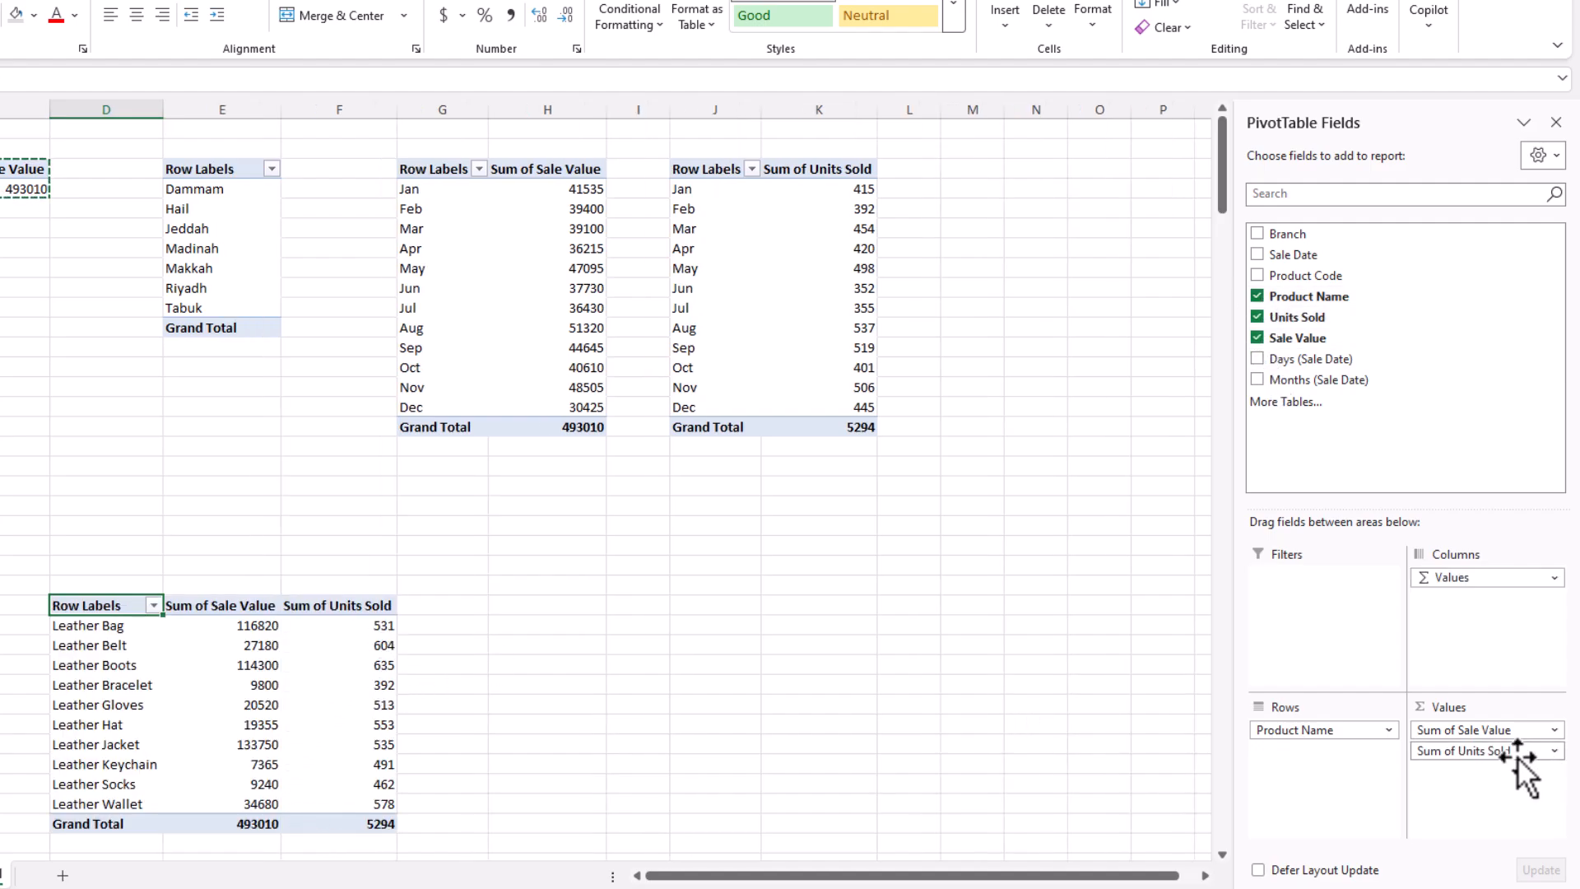
# - Place Units Sold before Sale Value in the PivotTable at D25, and compare it with the finished dashboard's product tables
pyautogui.moveTo(1503, 752); pyautogui.dragTo(1497, 728)
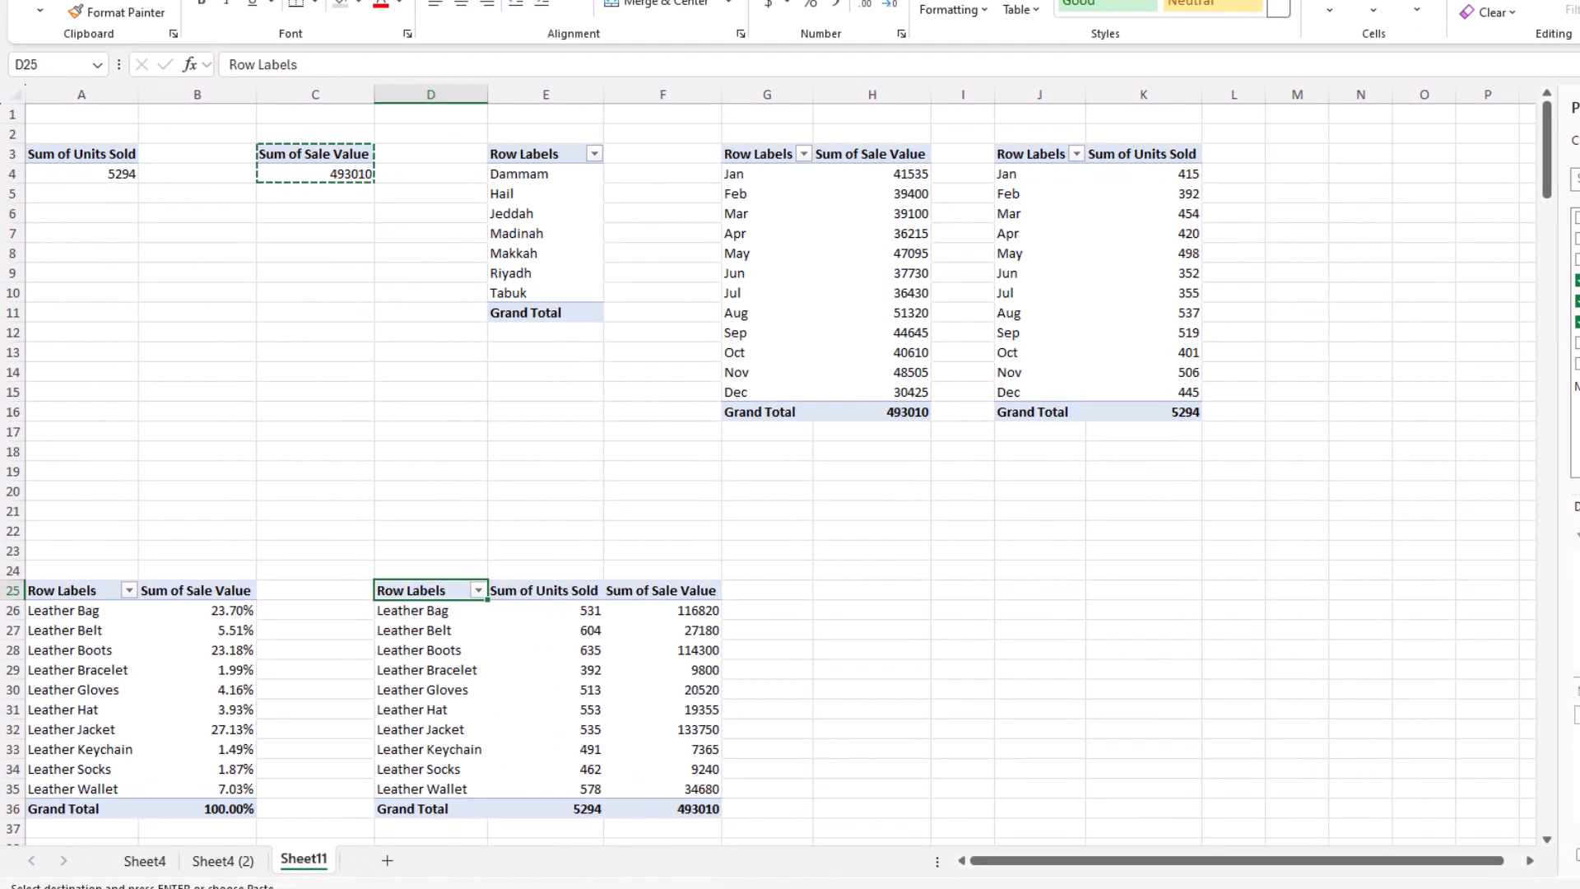
pyautogui.moveTo(799, 888)
pyautogui.click(845, 840)
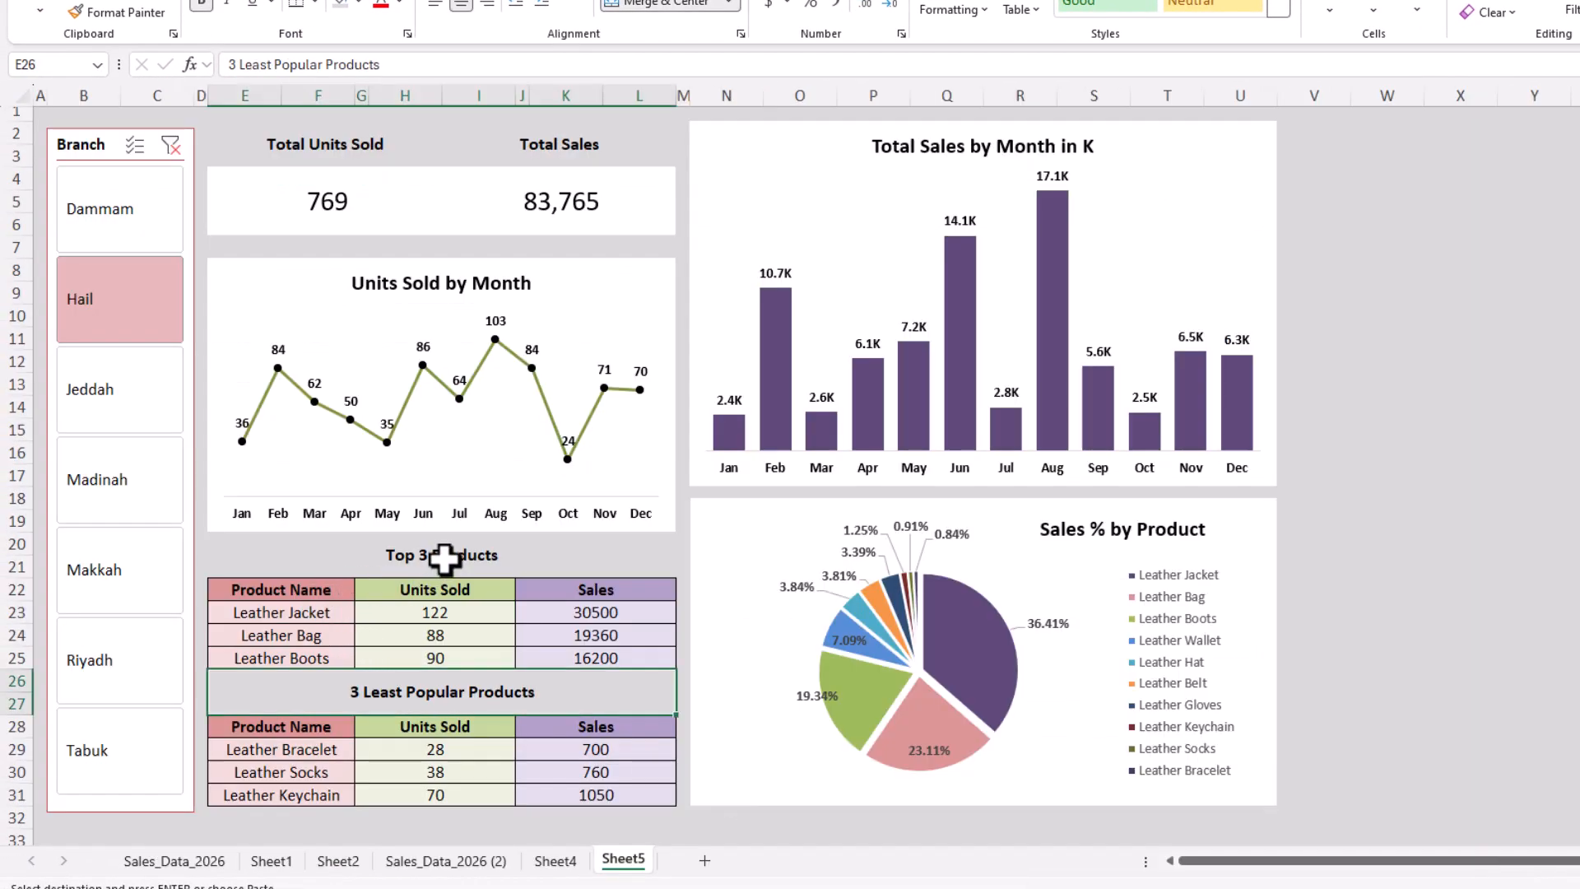
pyautogui.moveTo(798, 888)
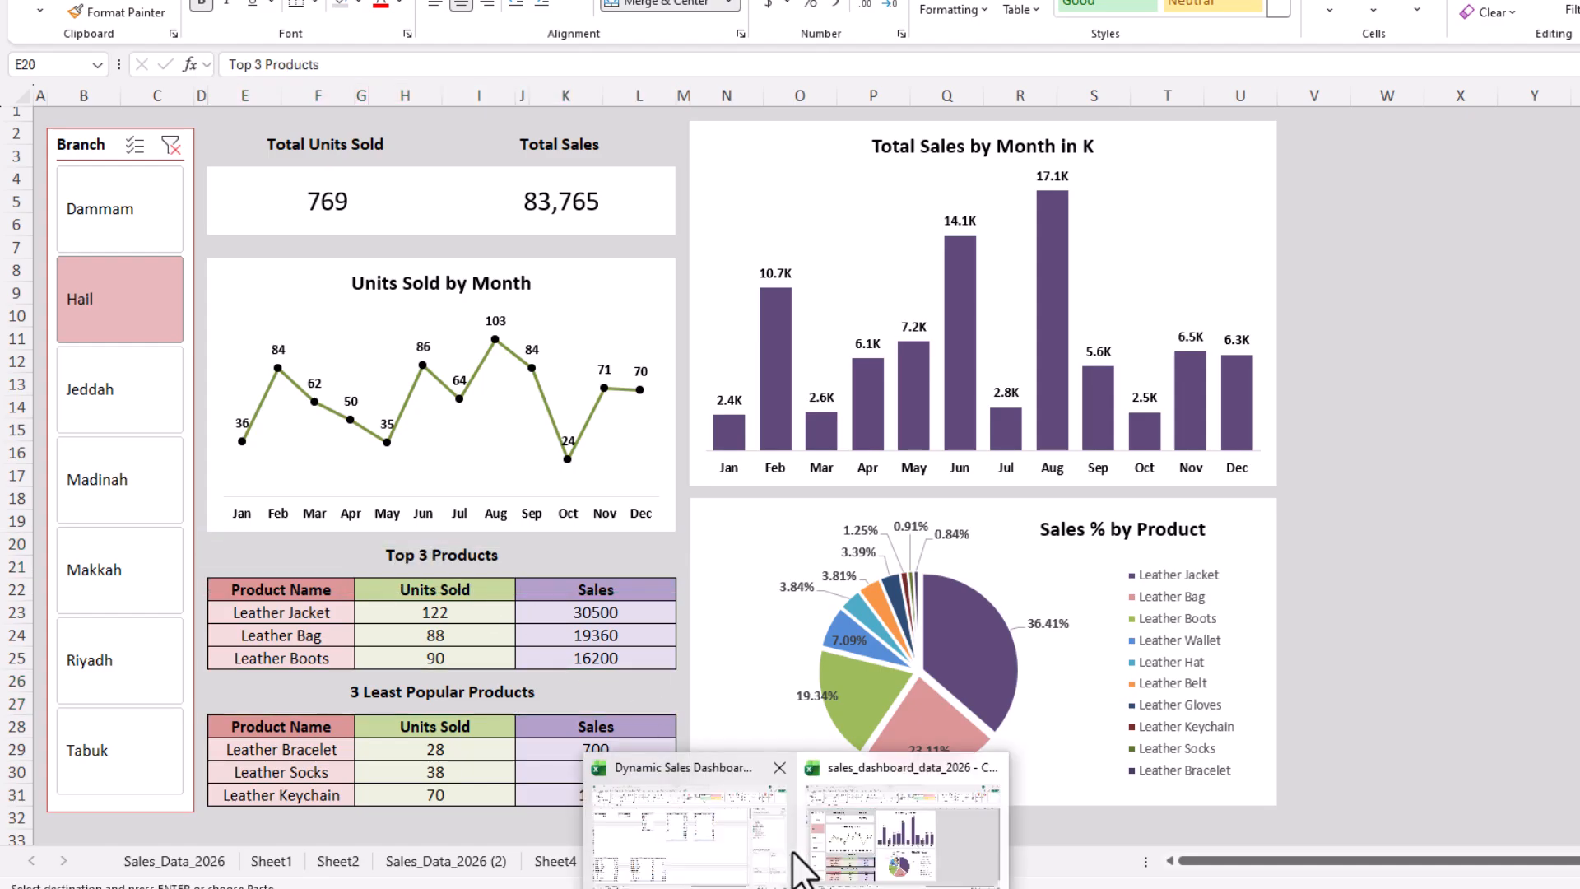
pyautogui.click(687, 811)
# - Sort the products in the PivotTable at D25 in descending order by Sum of Sale Value, and highlight the first three
pyautogui.click(453, 609)
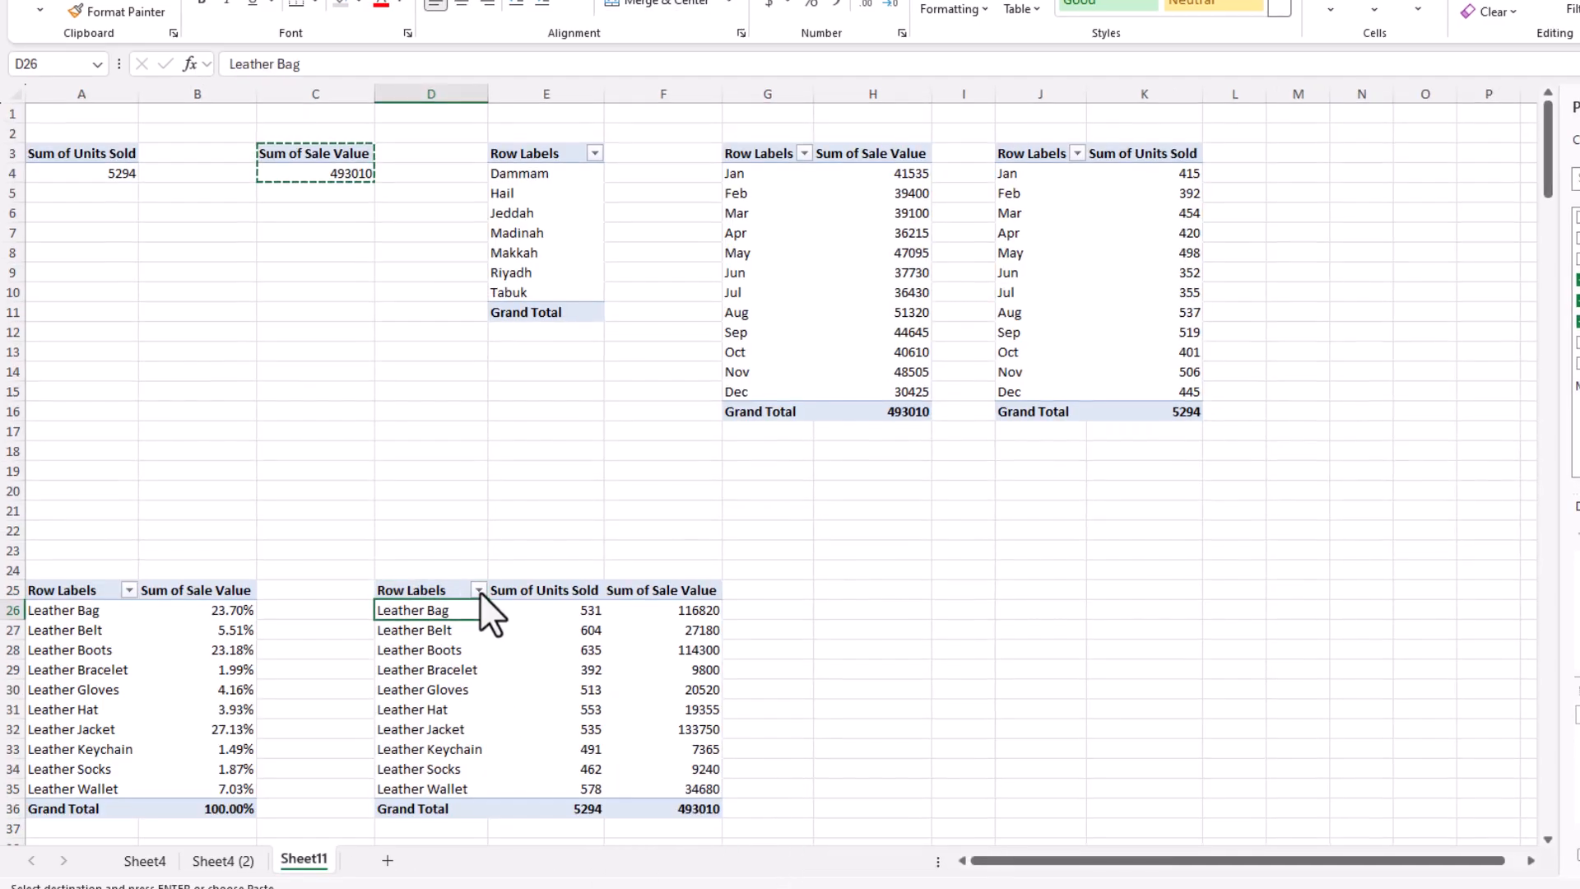
pyautogui.click(477, 590)
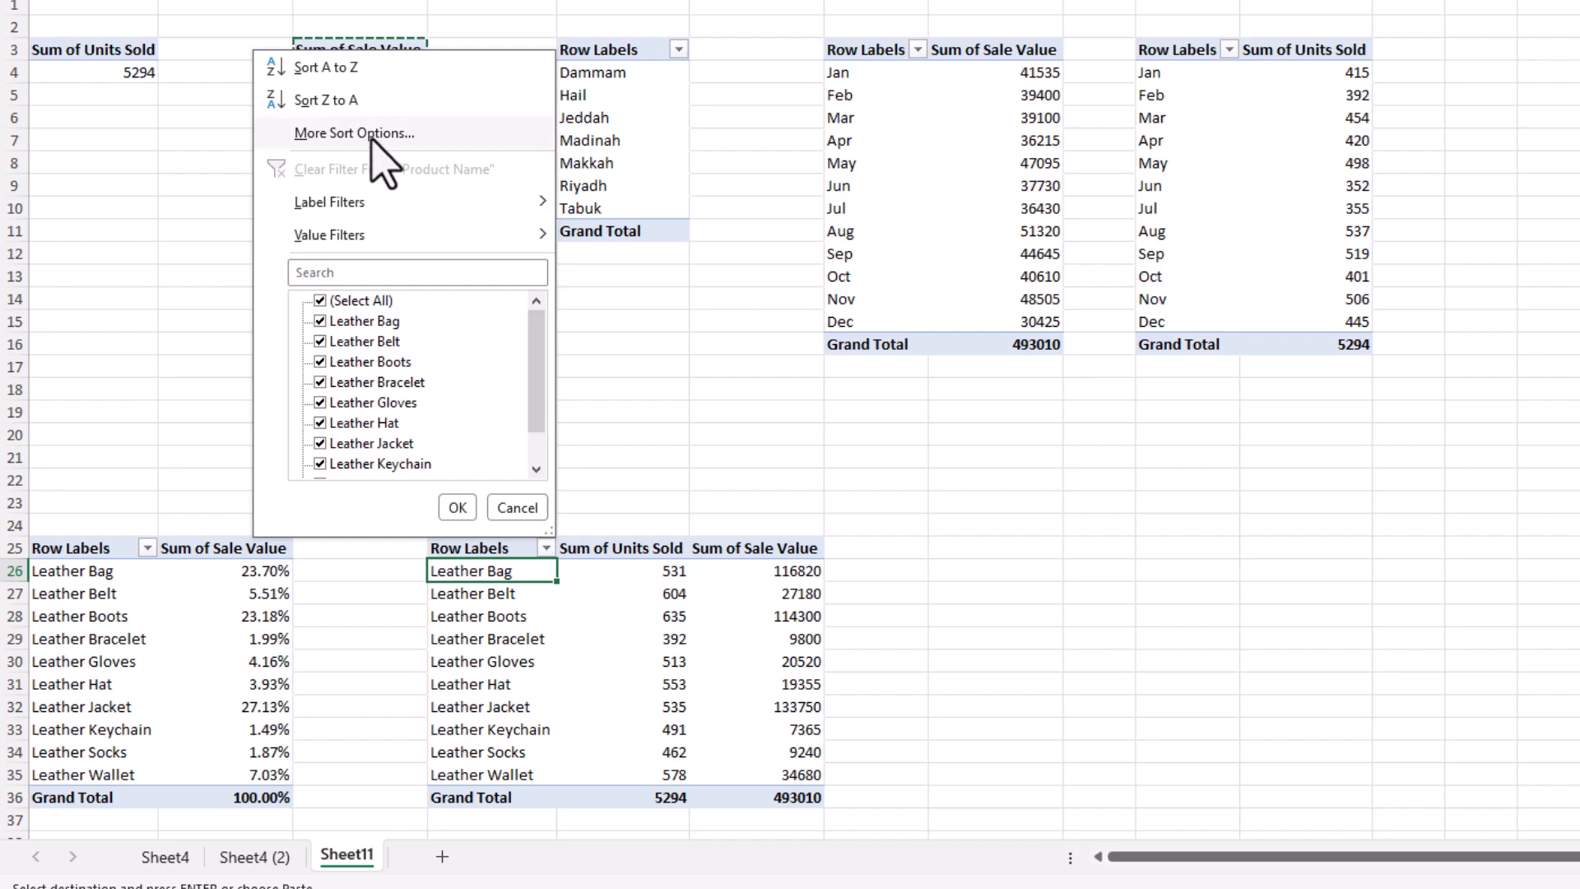
pyautogui.click(366, 175)
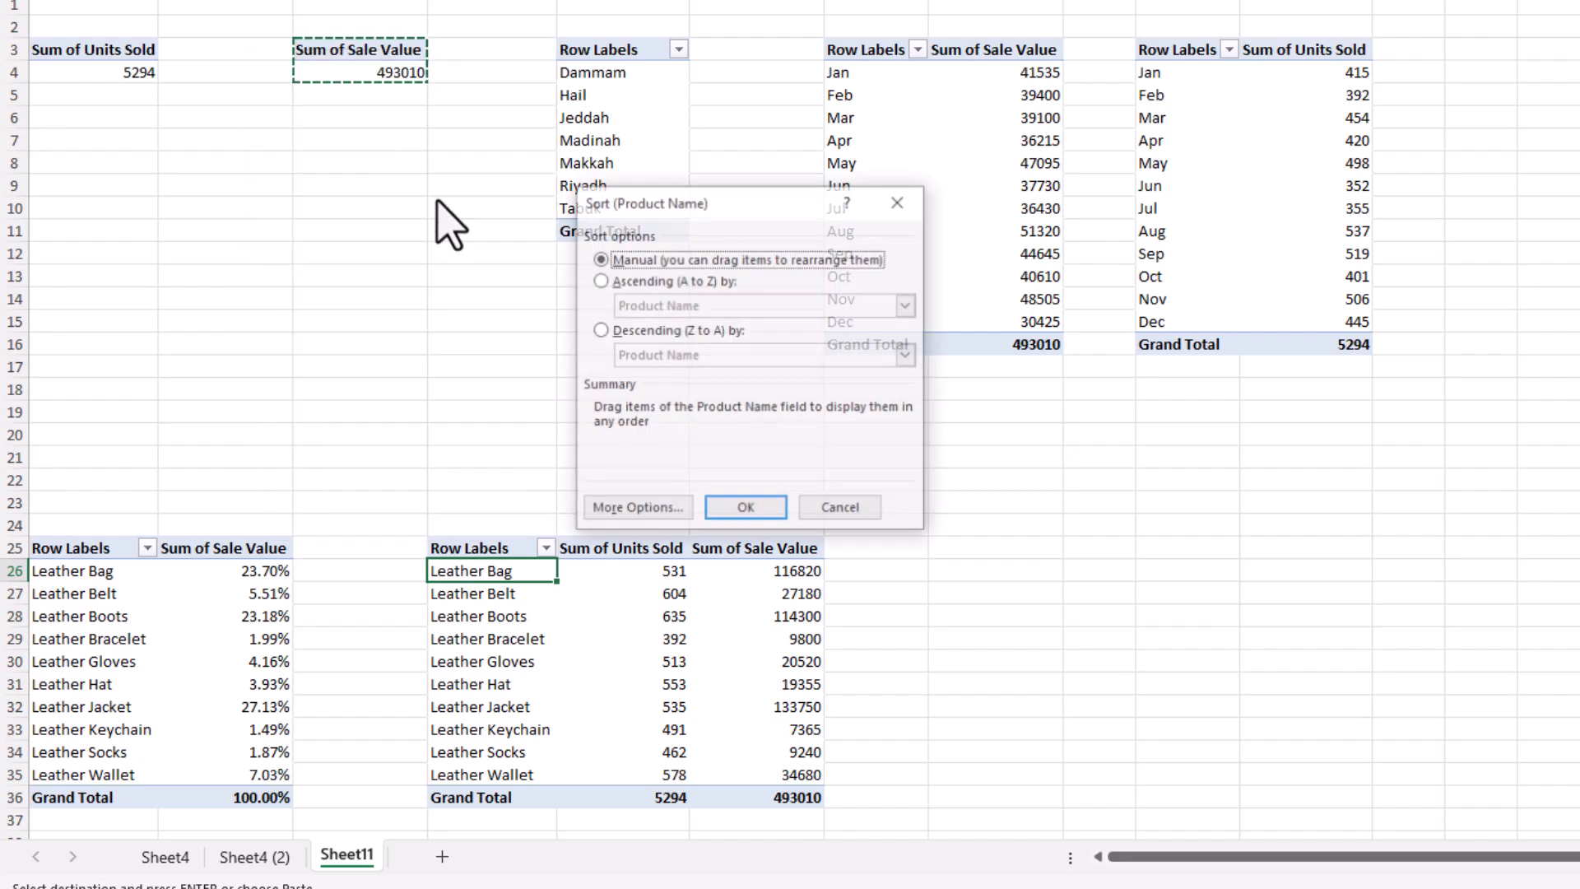
pyautogui.click(599, 330)
pyautogui.click(766, 354)
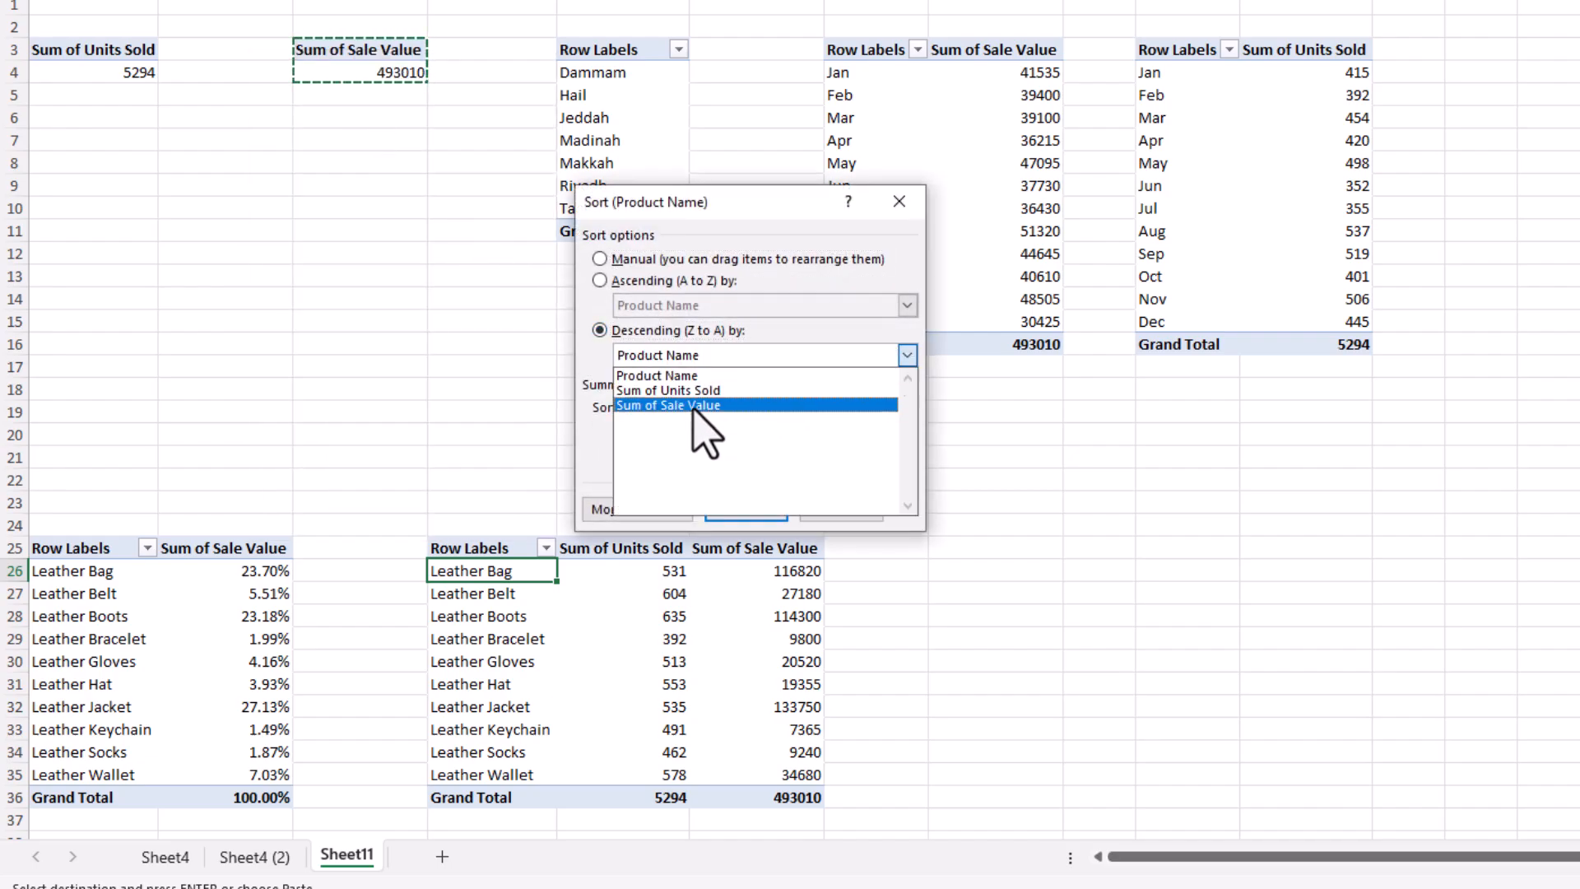
pyautogui.click(706, 407)
pyautogui.click(745, 509)
pyautogui.moveTo(783, 572); pyautogui.dragTo(494, 610)
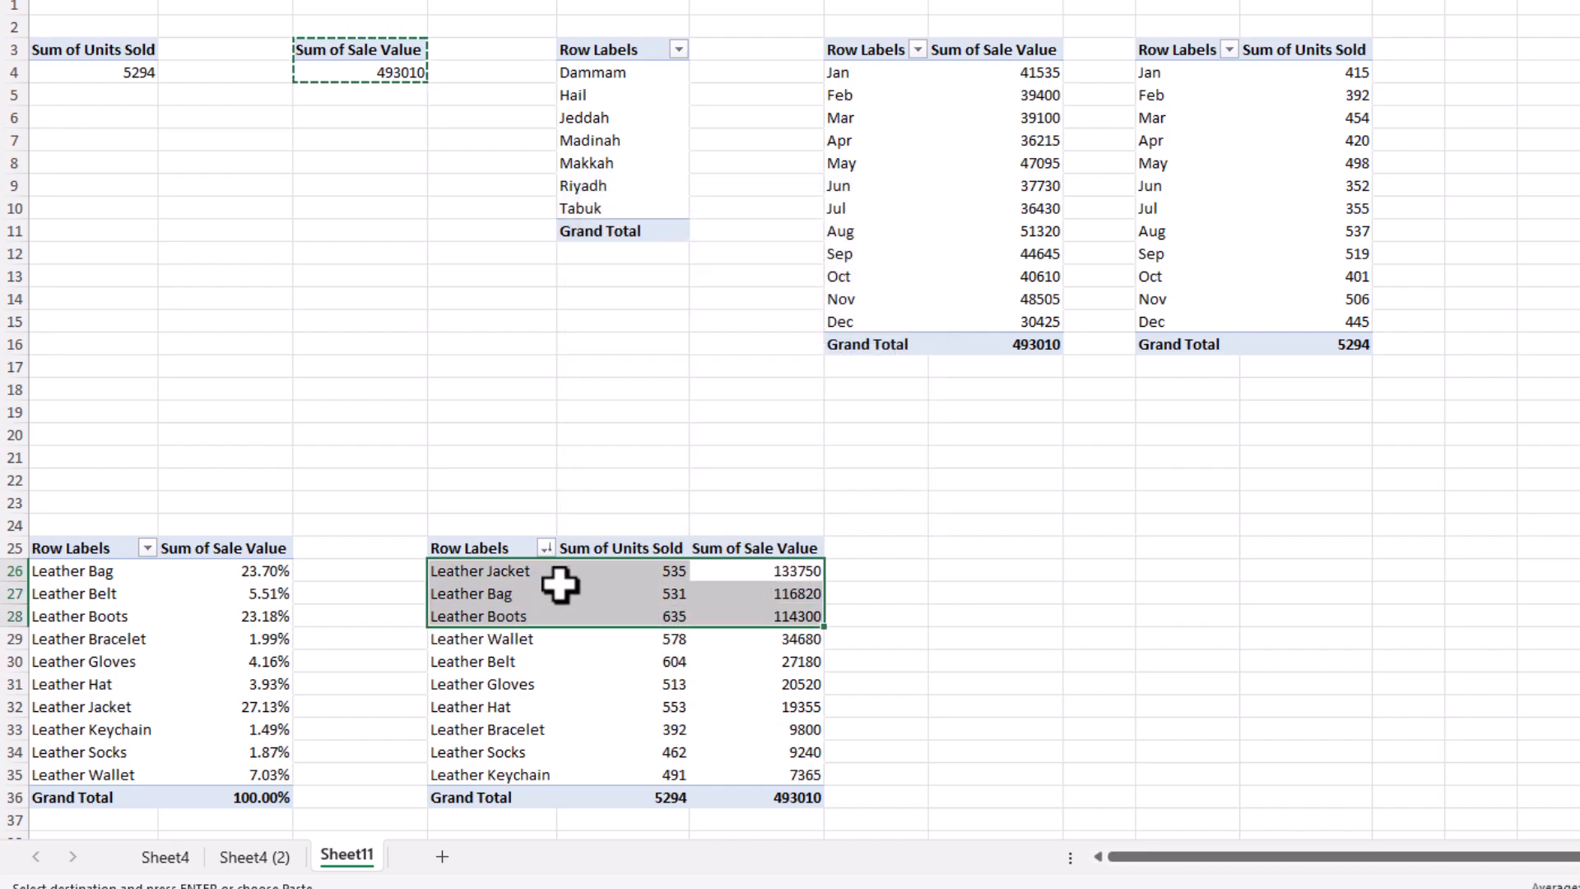
# - Copy the sorted product PivotTable from D25 and paste it at H25
pyautogui.moveTo(515, 546); pyautogui.dragTo(788, 795)
pyautogui.hotkey('ctrl', 'c')
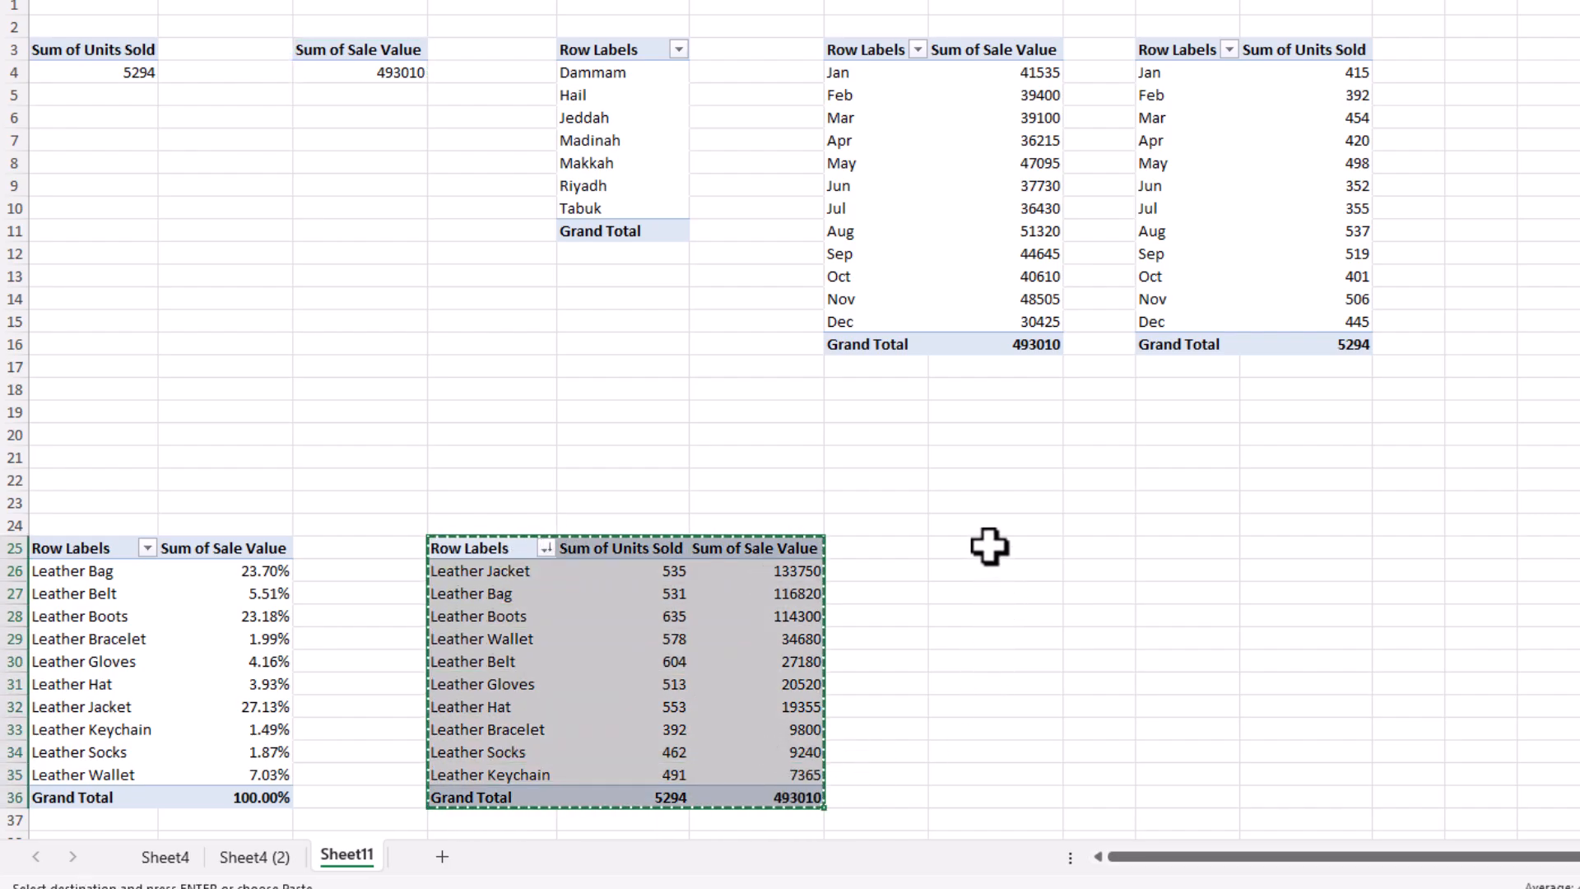
pyautogui.click(999, 551)
pyautogui.hotkey('ctrl', 'v')
# - Sort the products in the PivotTable at H25 in ascending order by Sum of Sale Value, and highlight the first three
pyautogui.click(1052, 547)
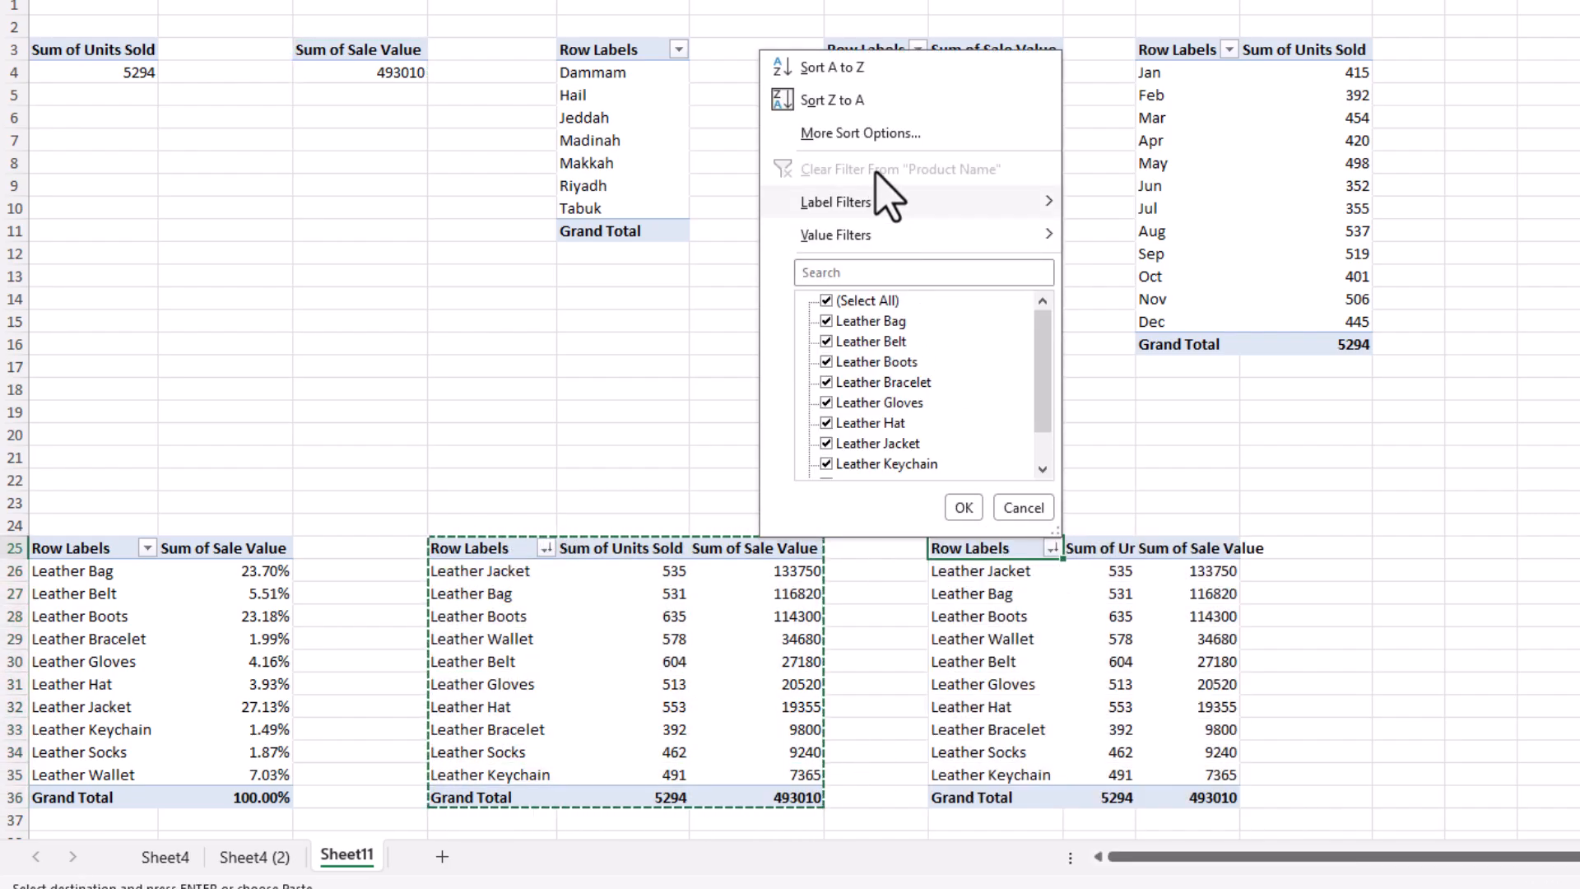
pyautogui.click(864, 134)
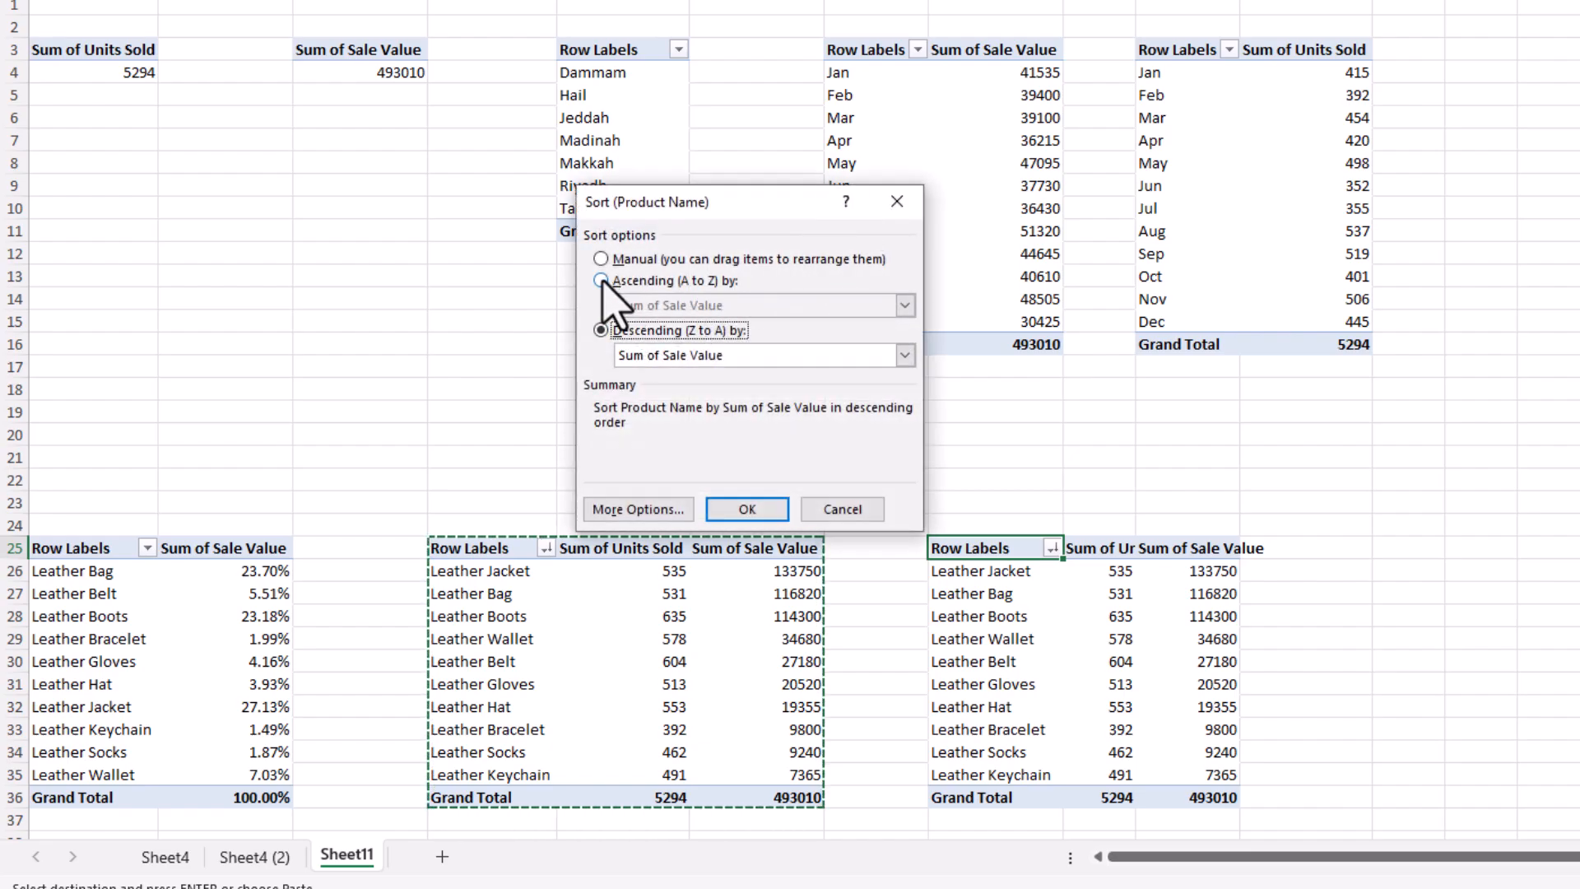
pyautogui.click(601, 281)
pyautogui.click(748, 510)
pyautogui.moveTo(1301, 571); pyautogui.dragTo(984, 613)
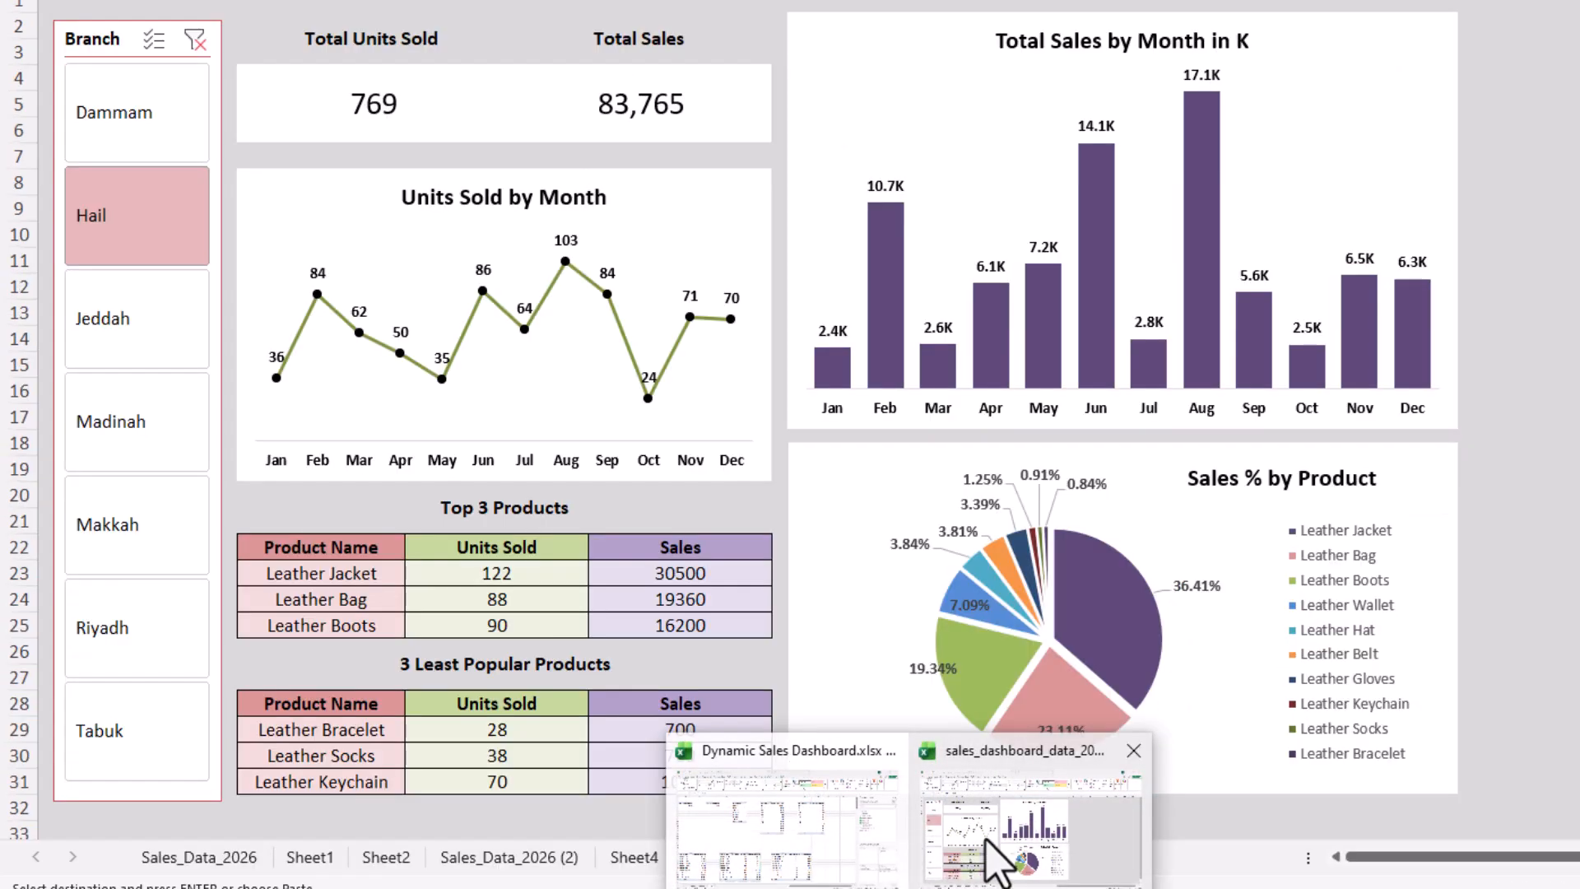
# - Review the finished dashboard's totals, charts and product tables, and return to the PivotTable sheet
pyautogui.click(1000, 852)
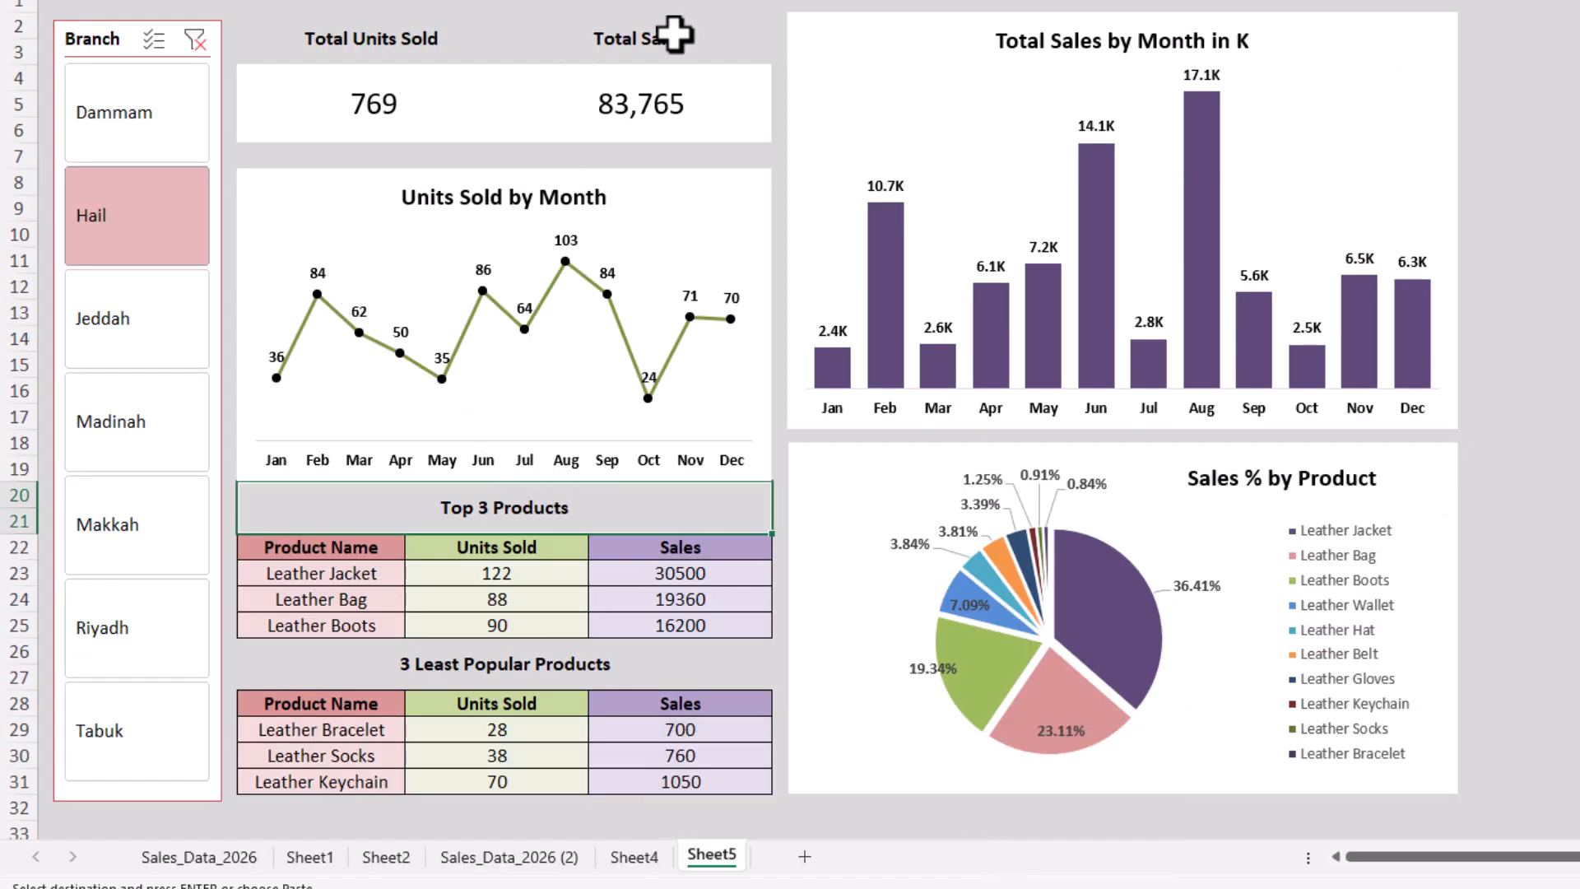
pyautogui.moveTo(917, 885)
pyautogui.click(1033, 802)
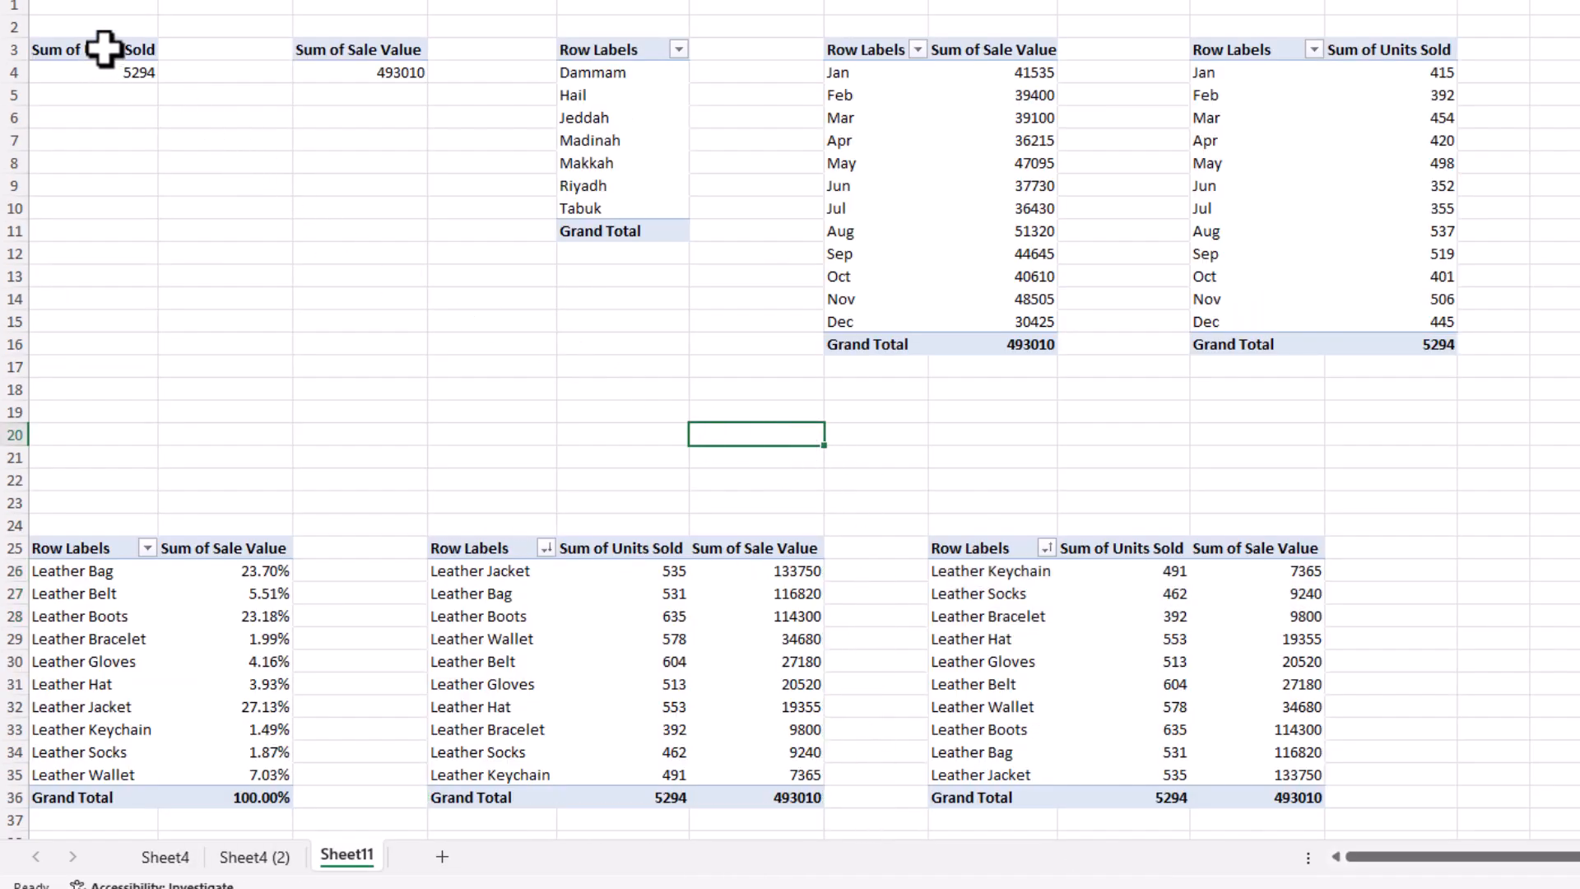
# - Name the Units Sold total PivotTable at A3 "Total Units Sold"
pyautogui.moveTo(103, 50); pyautogui.dragTo(104, 69)
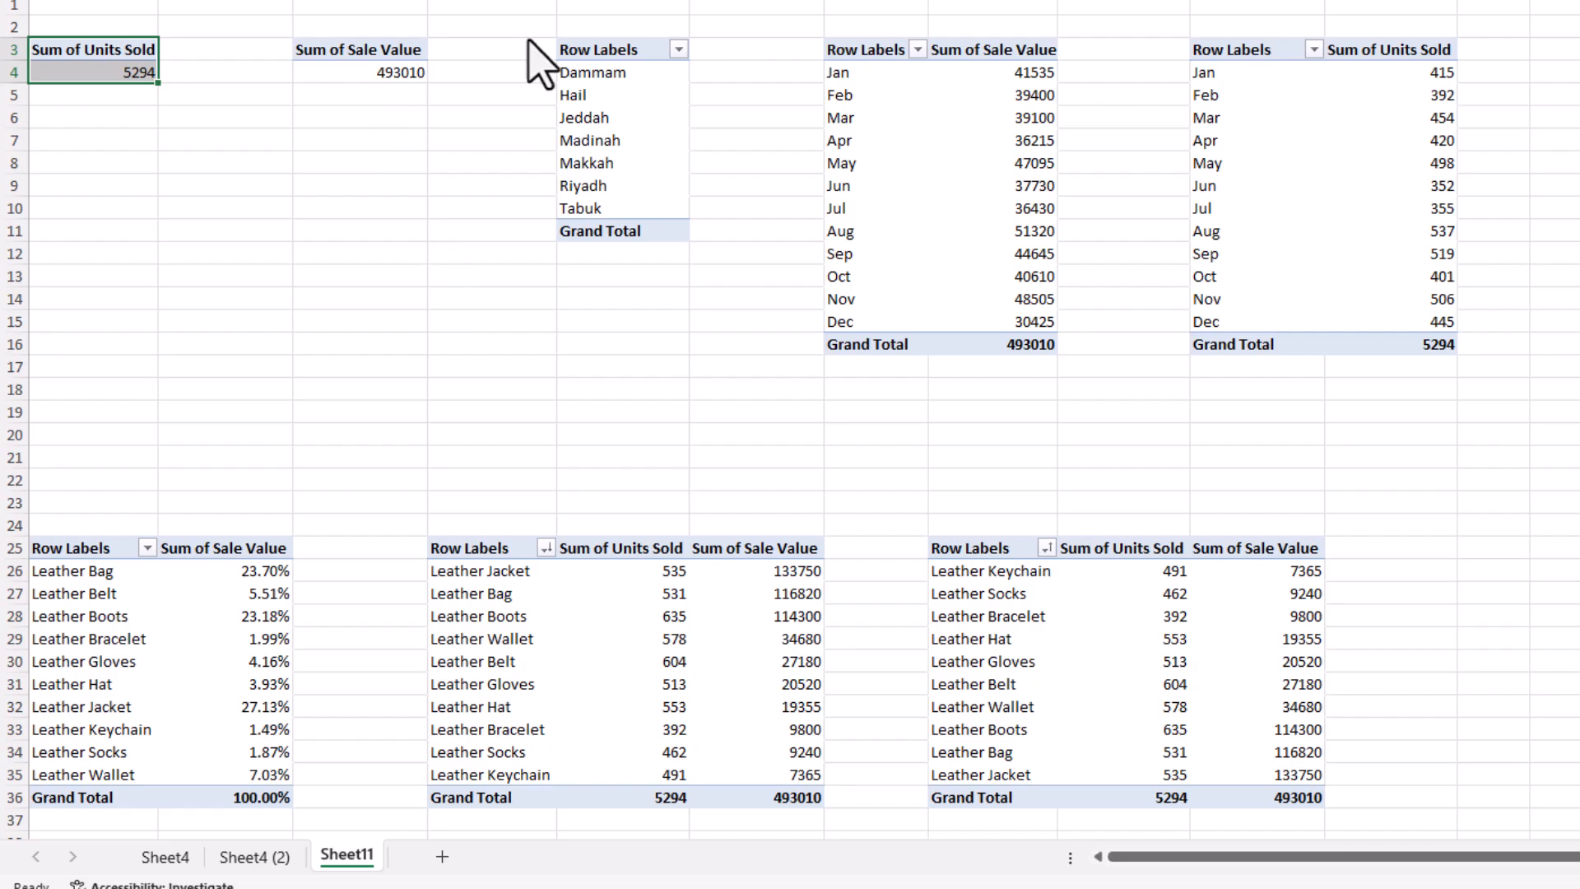
pyautogui.click(125, 51)
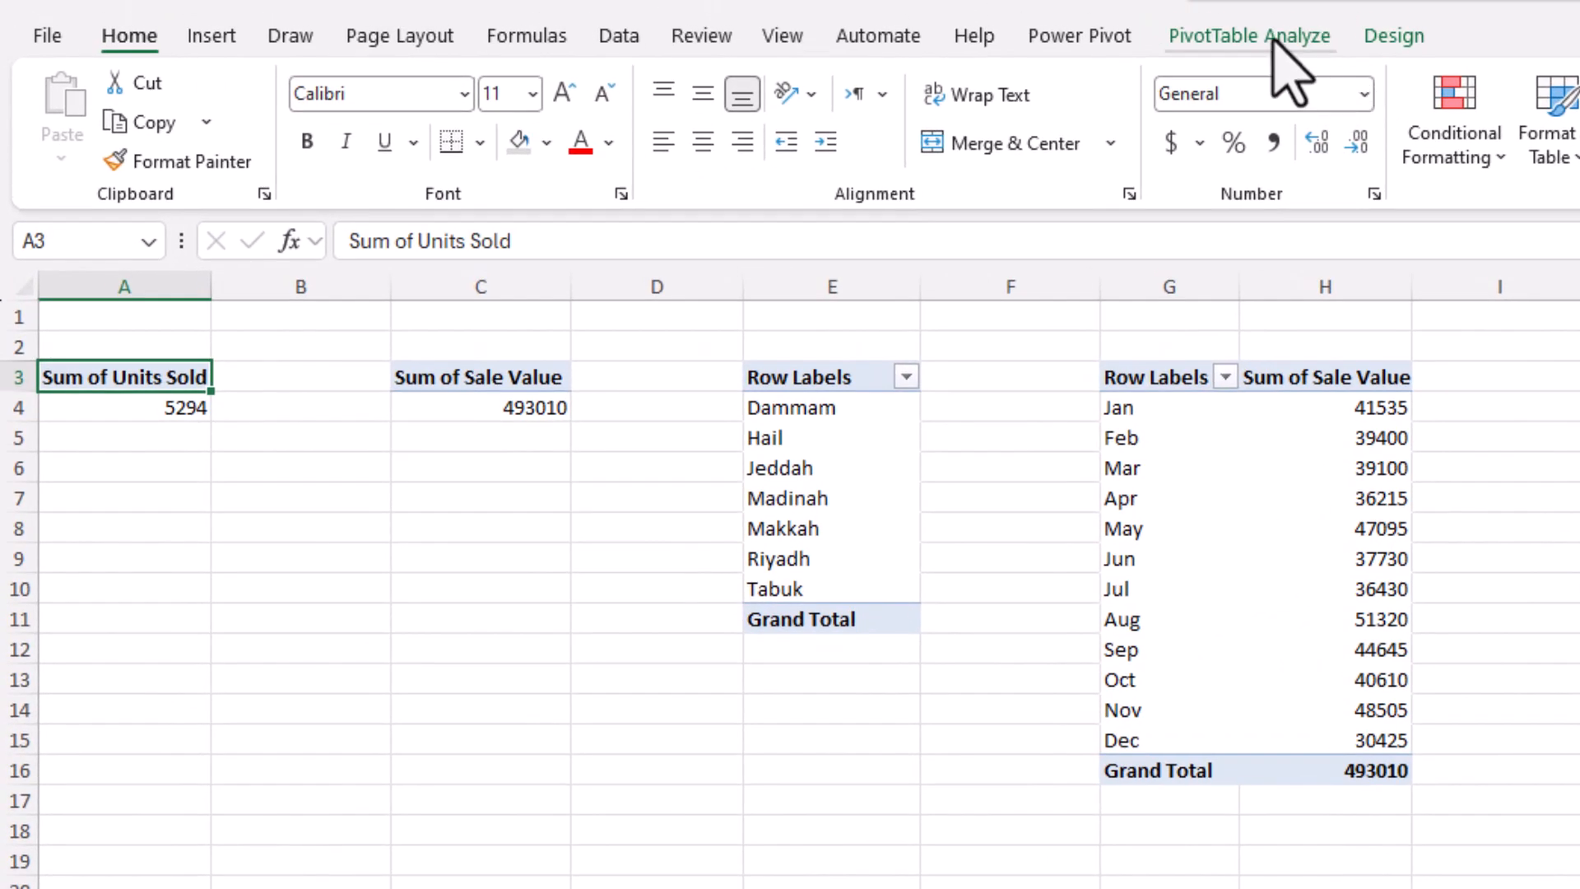
pyautogui.click(1274, 42)
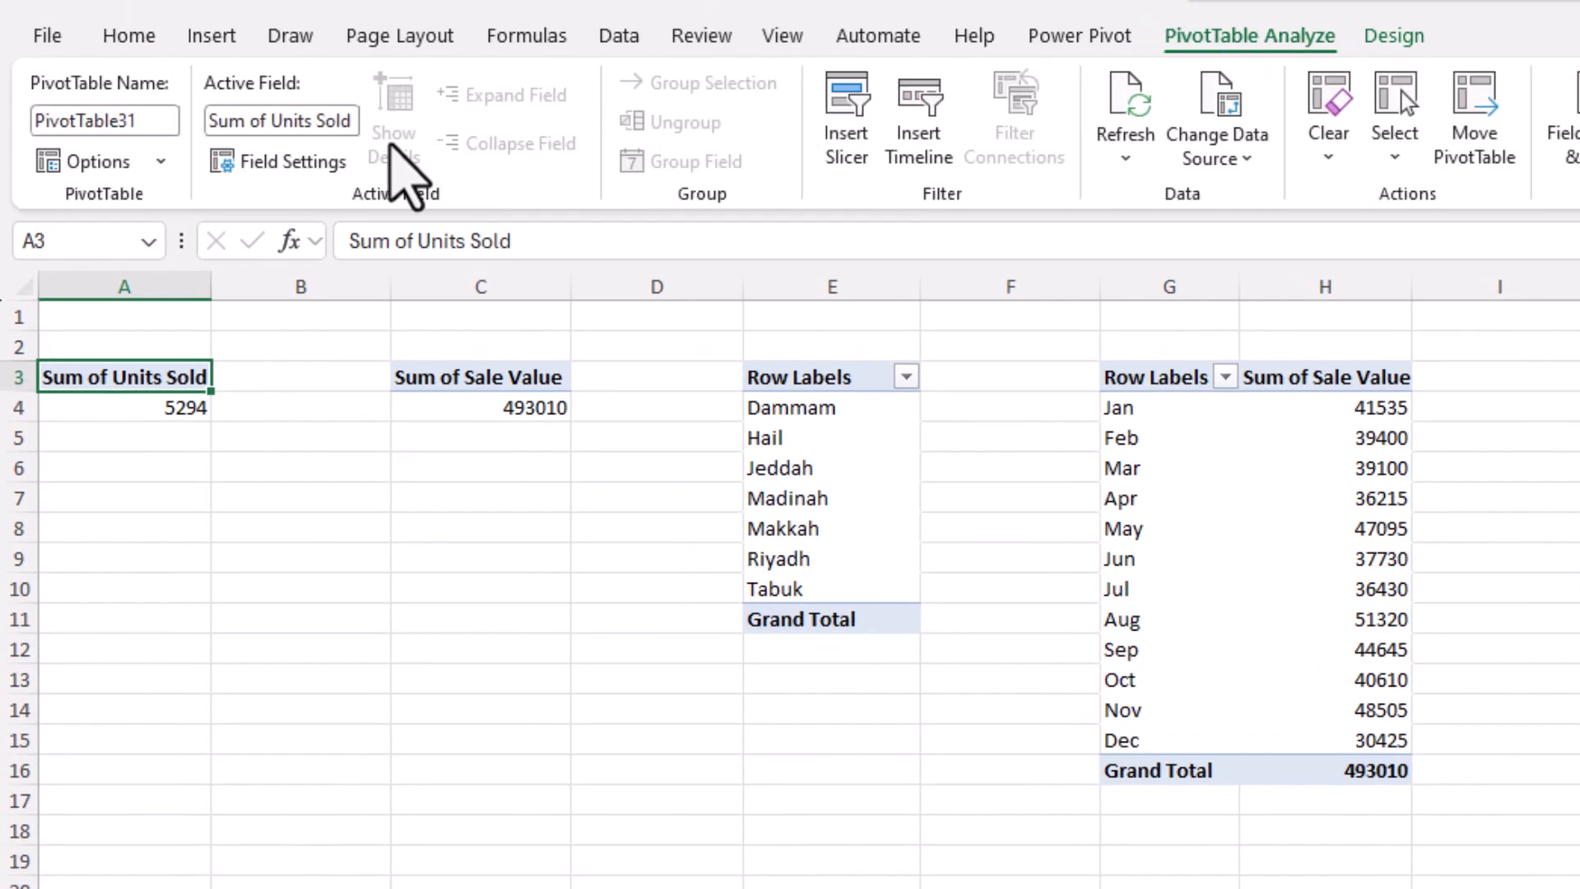
pyautogui.click(144, 122)
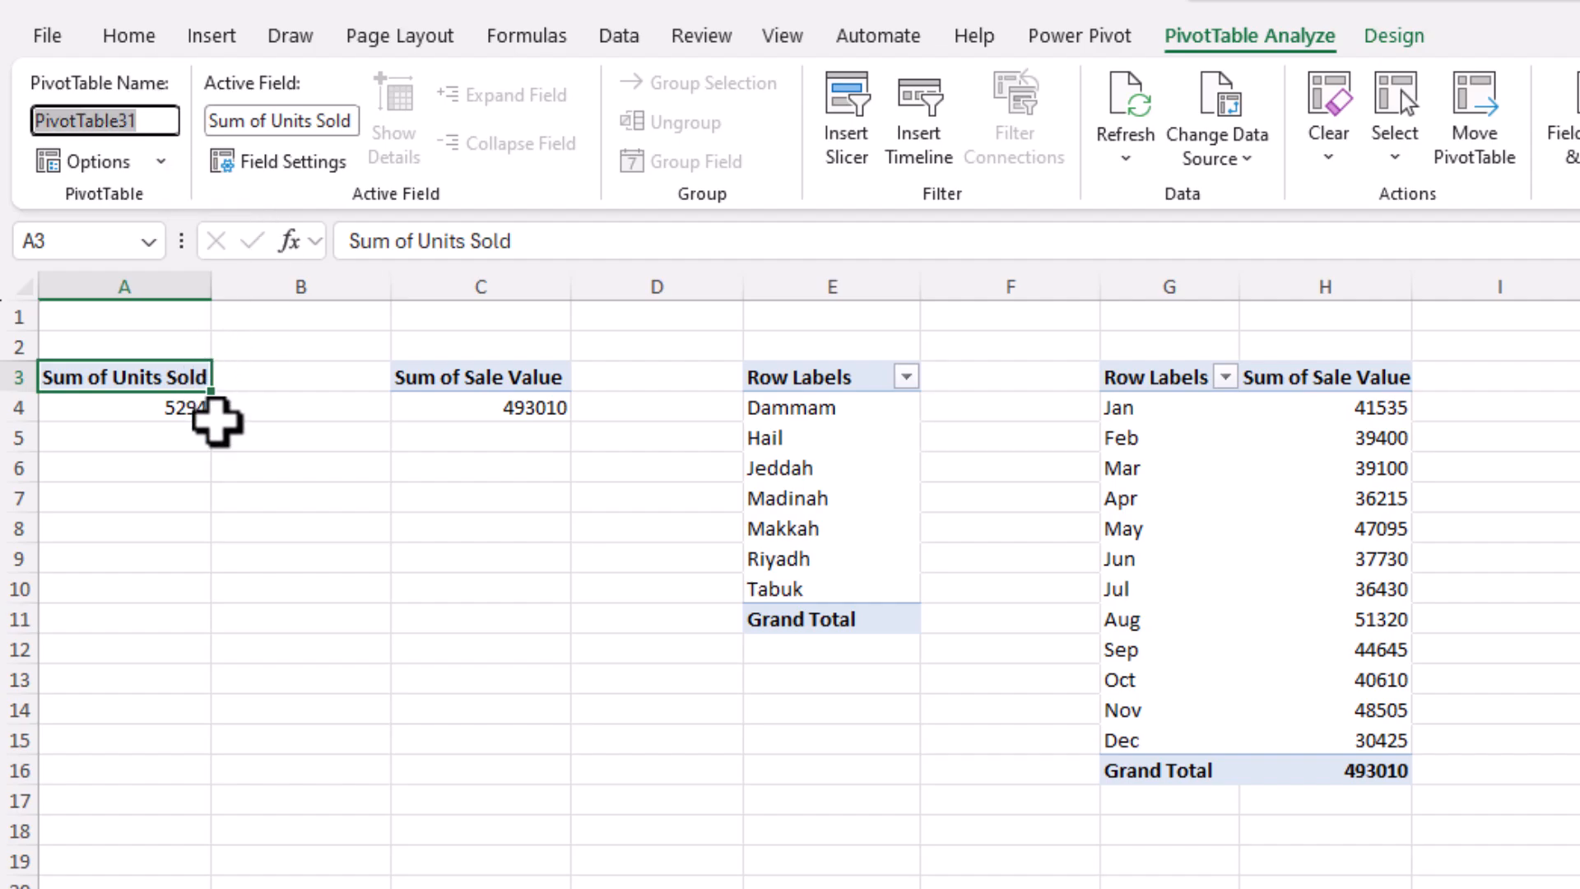
pyautogui.write('To')
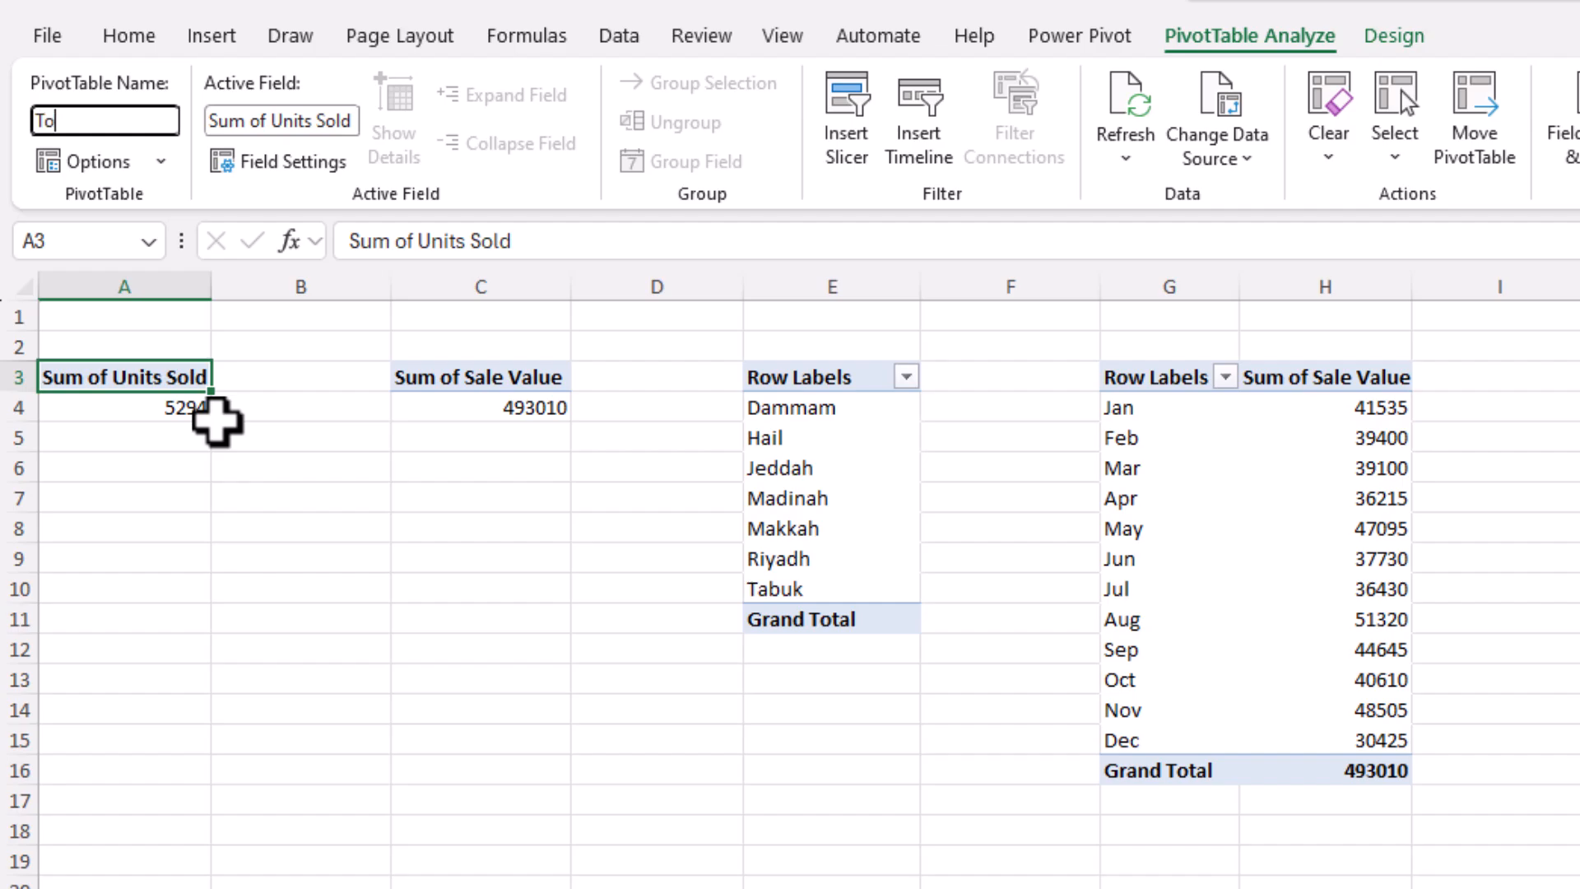
pyautogui.write('tal Units Sold')
# - Name the Sale Value total PivotTable at C3 "Total Sales" and the branch PivotTable at E3 "Branches"
pyautogui.click(465, 377)
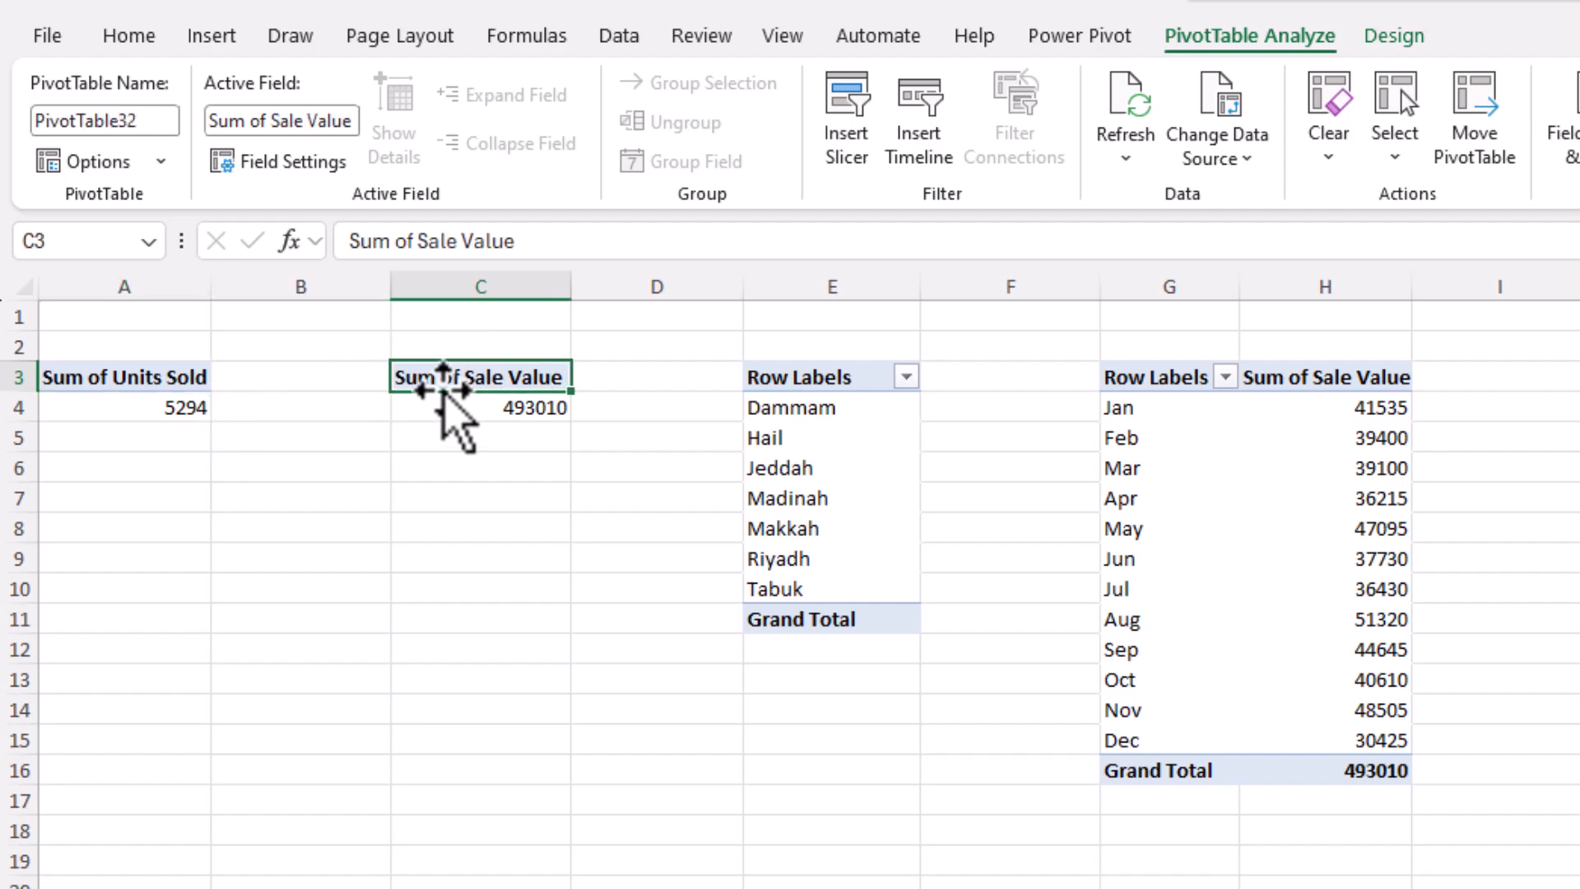
pyautogui.click(150, 122)
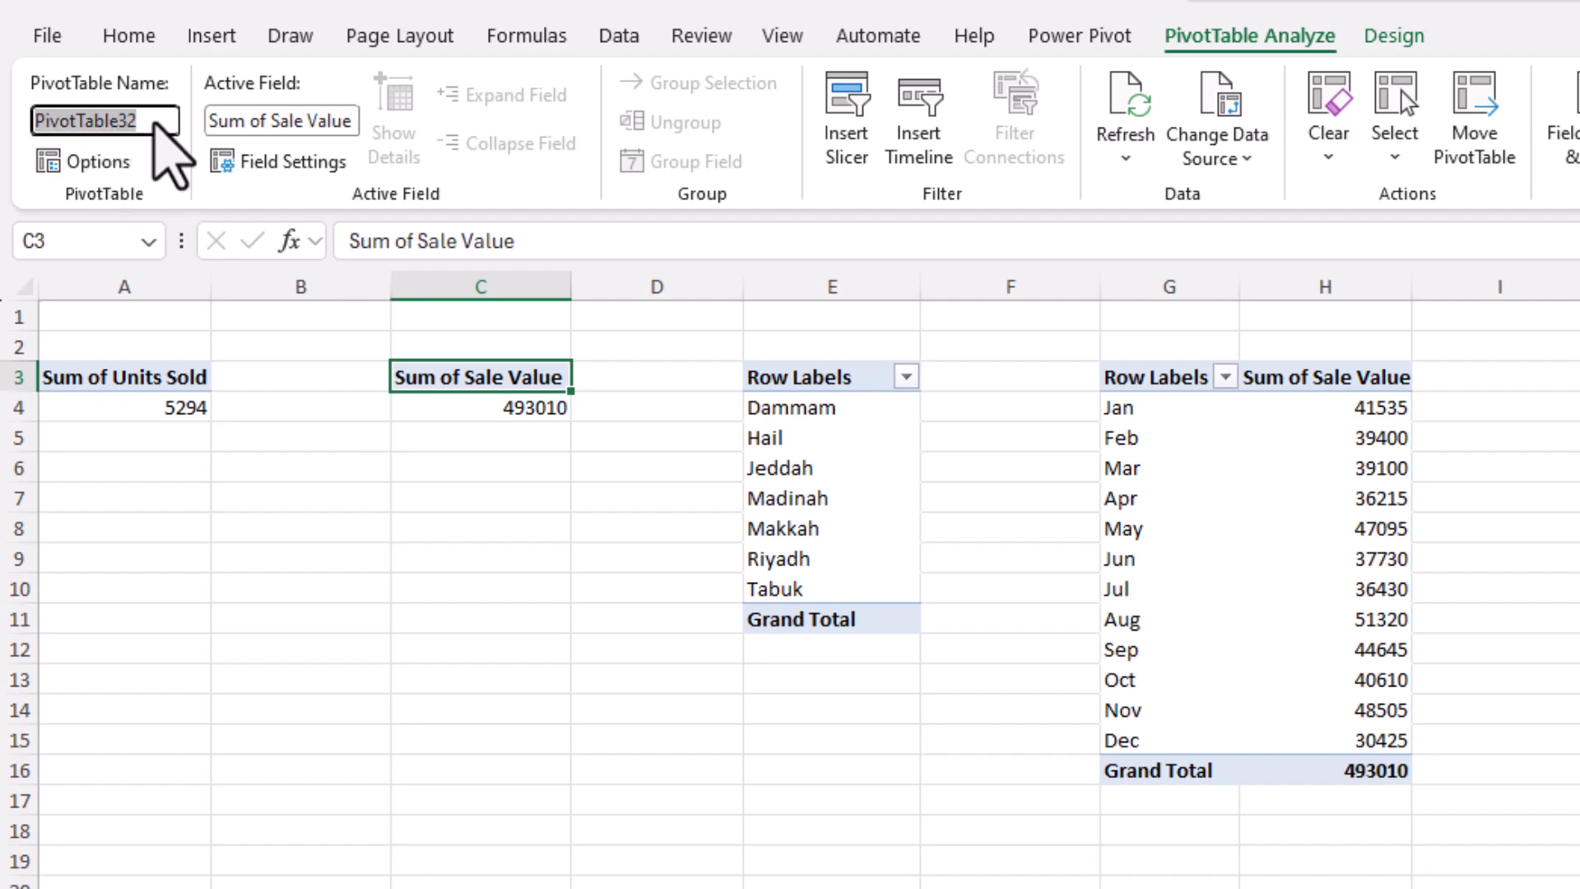
pyautogui.write('Total Sales')
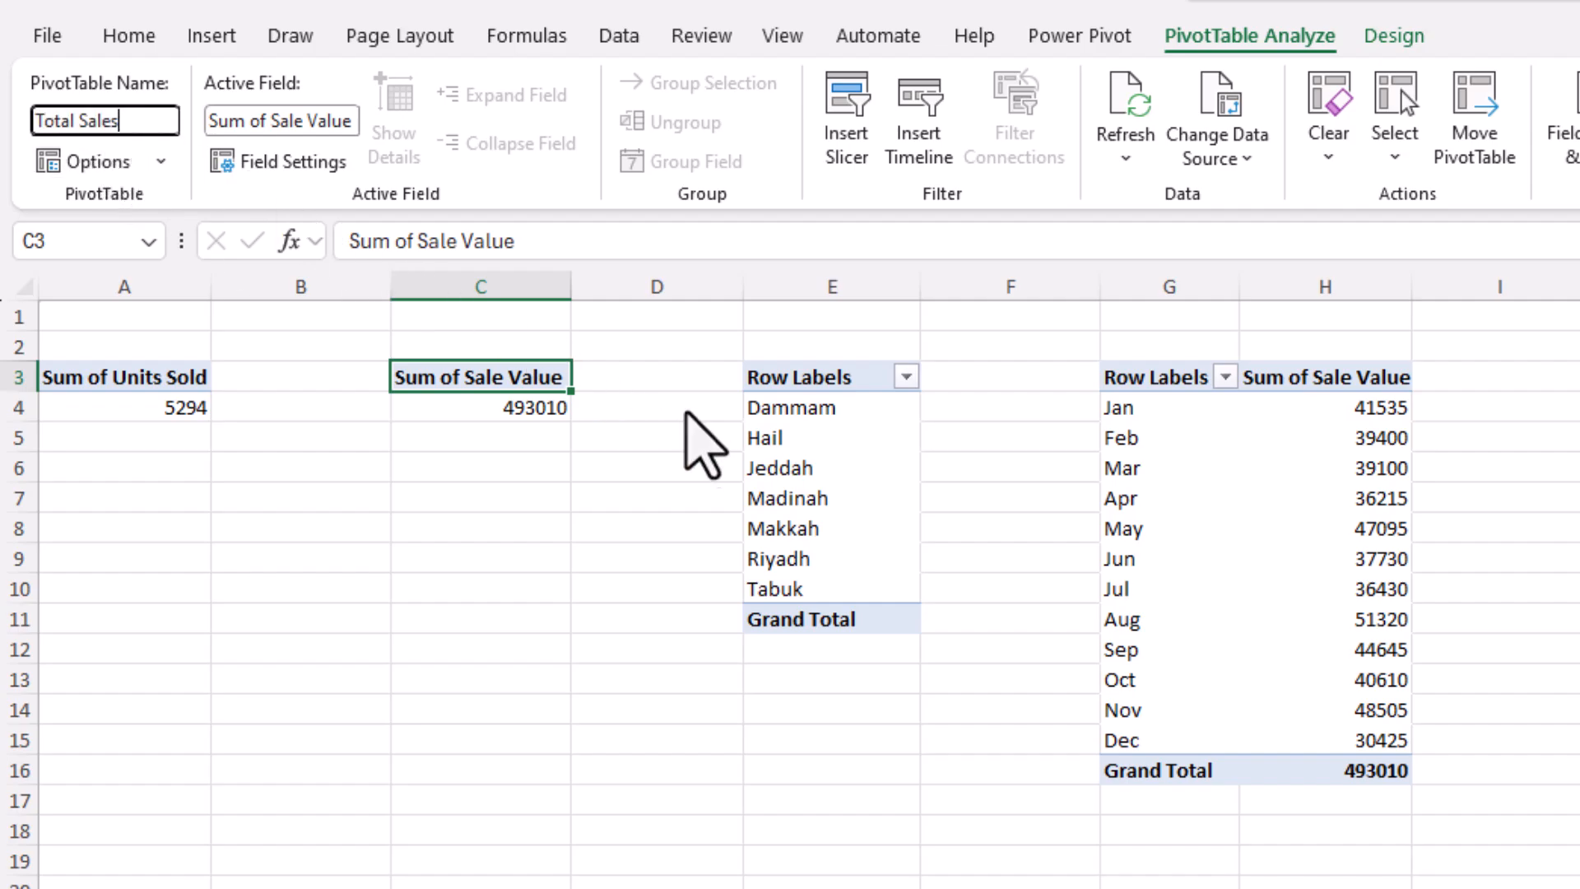
pyautogui.click(786, 468)
pyautogui.click(153, 120)
pyautogui.write('Branches')
# - Name the monthly PivotTable at G3 "Sales by Month" and the one at J3 "Units Sold by Month"
pyautogui.click(1163, 470)
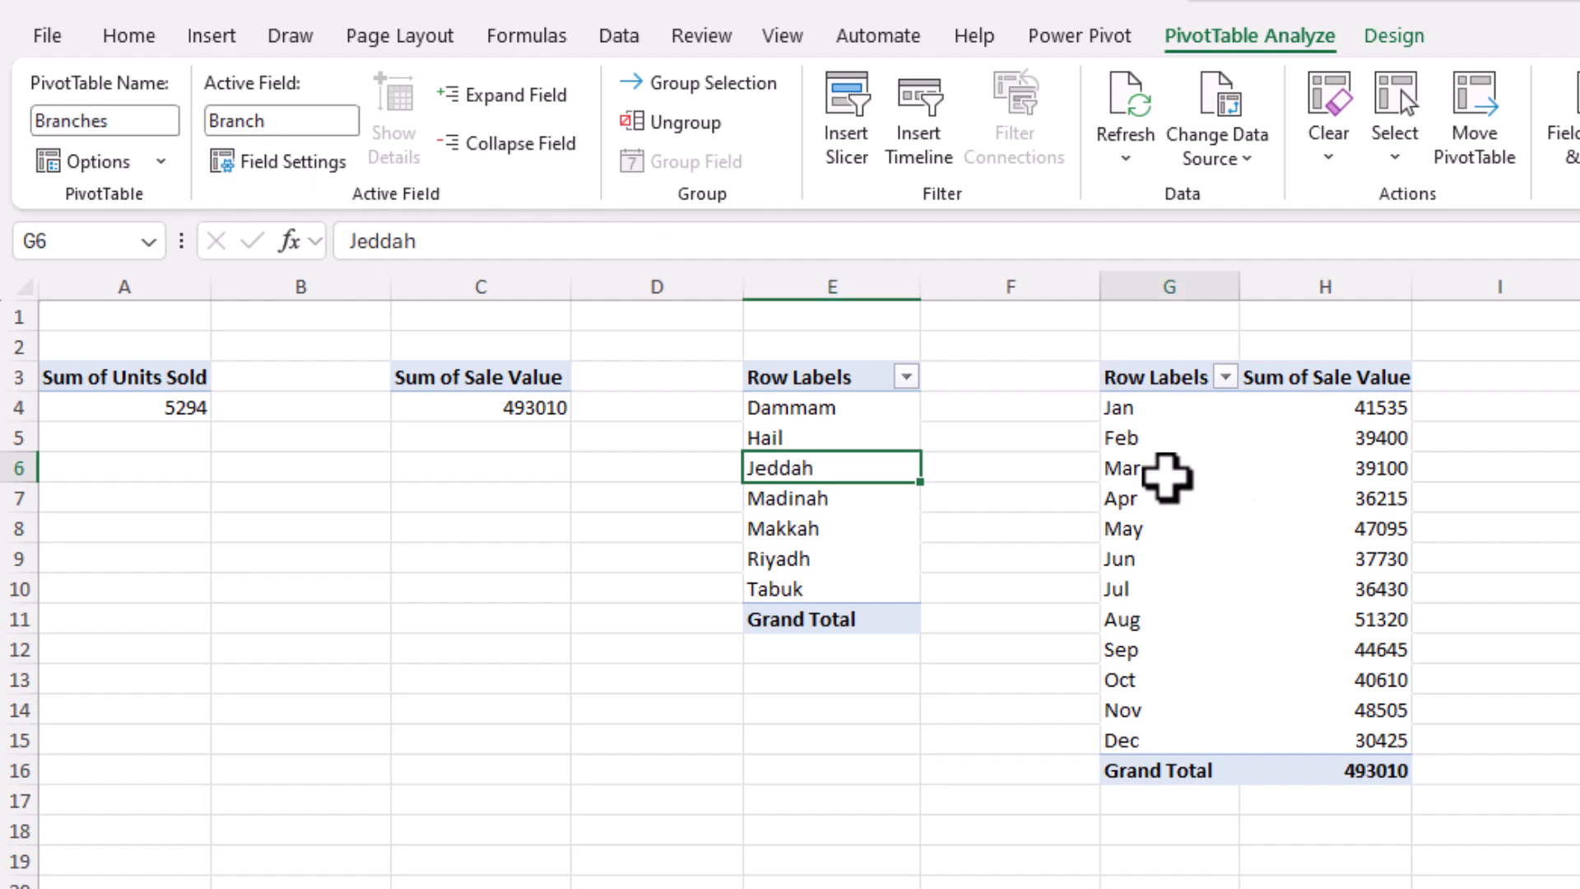
pyautogui.click(154, 120)
pyautogui.write('Sales by Month')
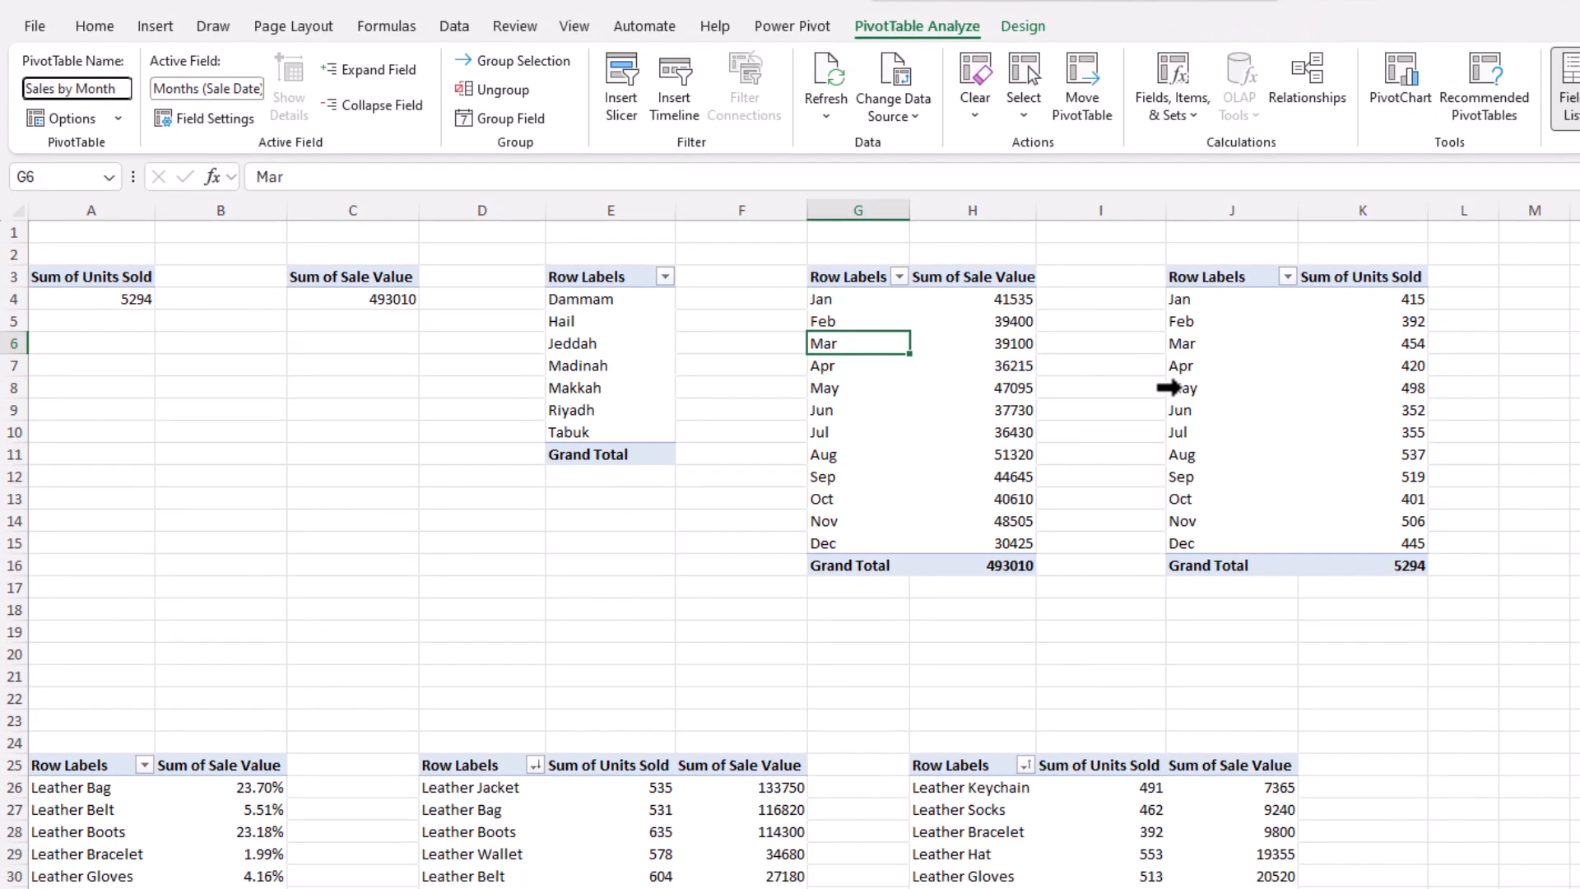
pyautogui.click(1226, 383)
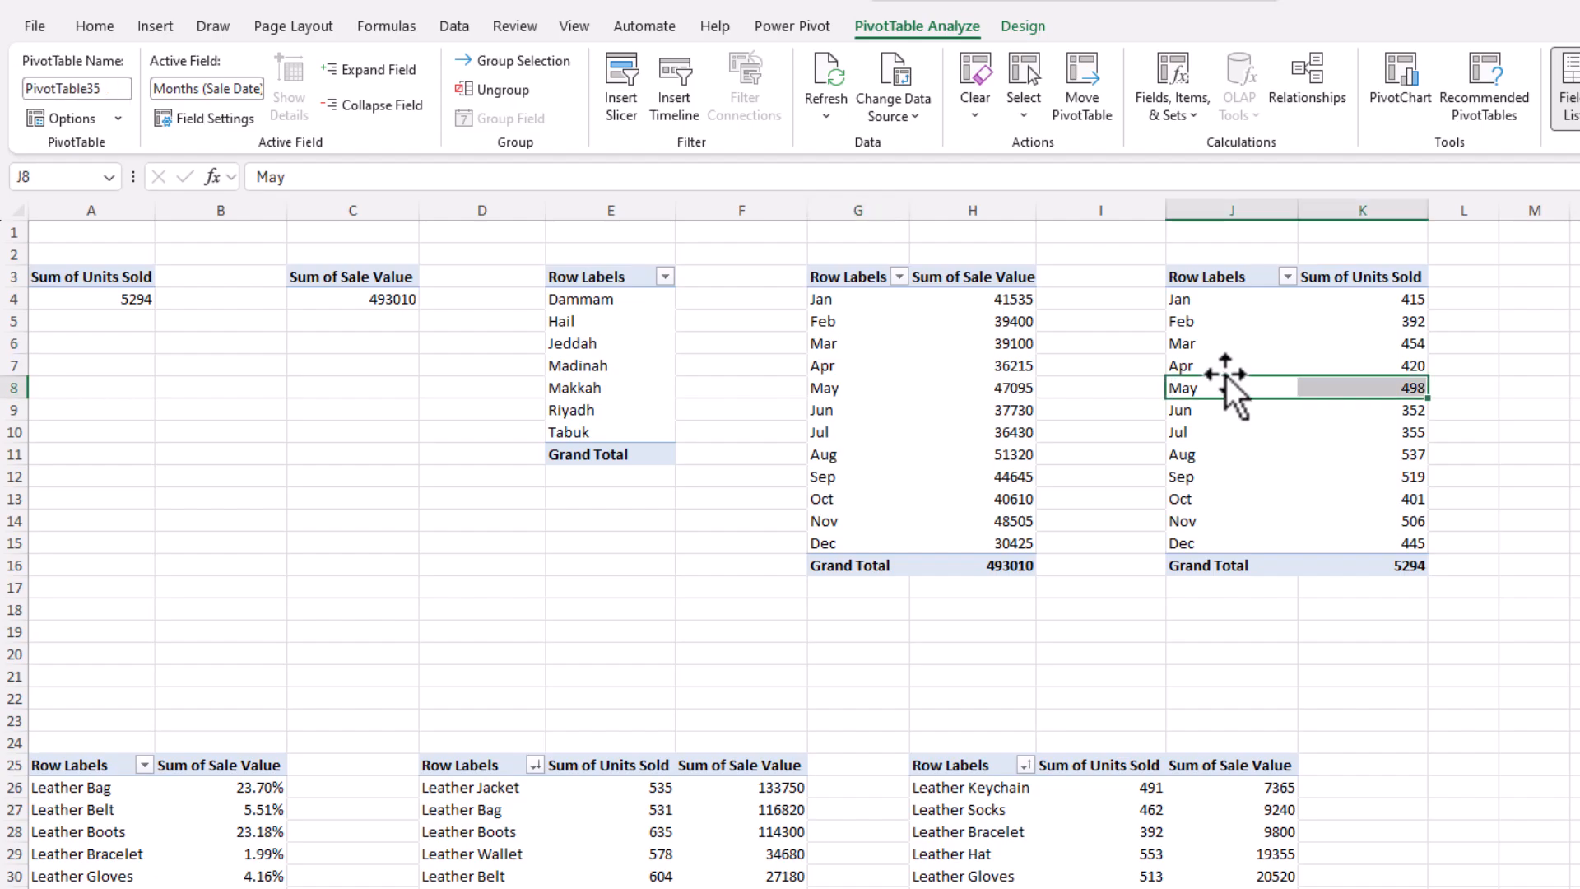
pyautogui.click(119, 96)
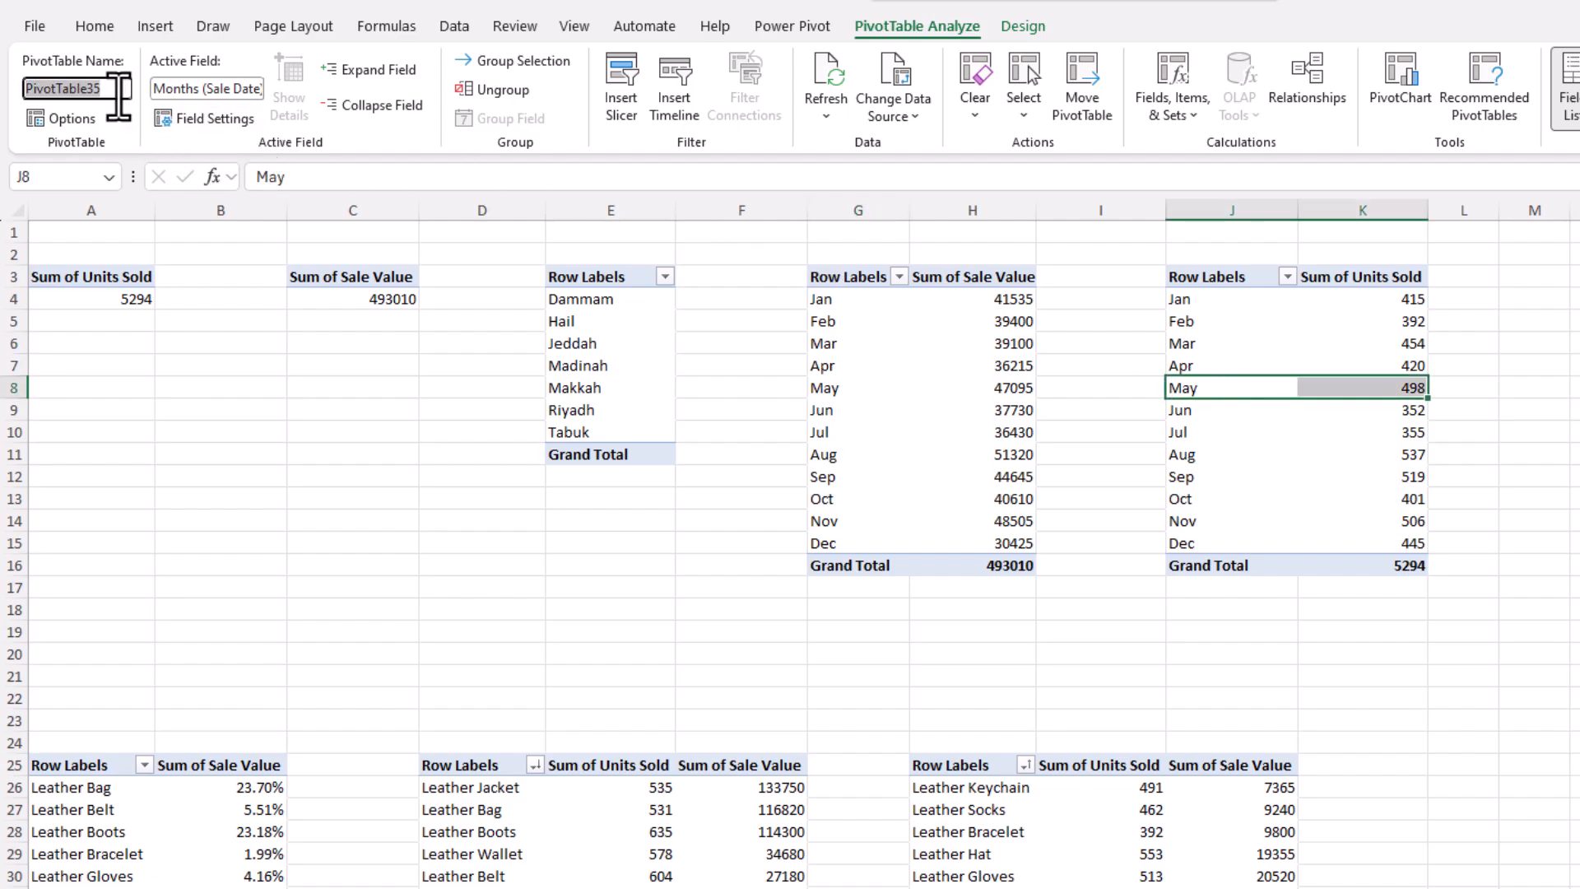
pyautogui.write('Units Sold by Month')
# - Name the product share PivotTable at A25 "Sales Perc.byProd"
pyautogui.click(240, 865)
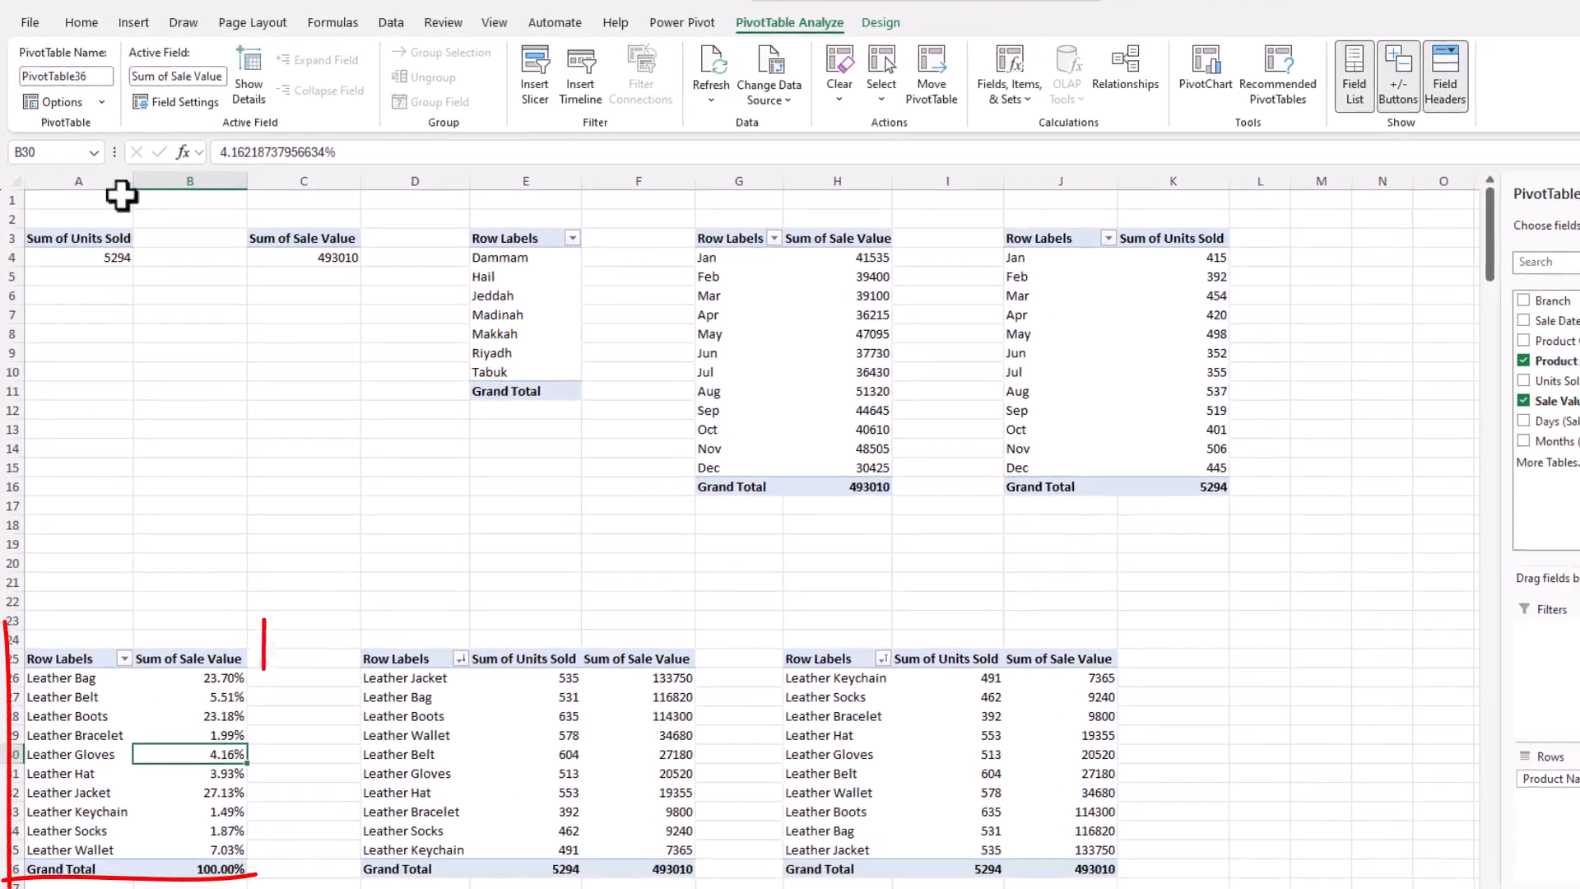
pyautogui.click(97, 77)
pyautogui.write('Sales Perc')
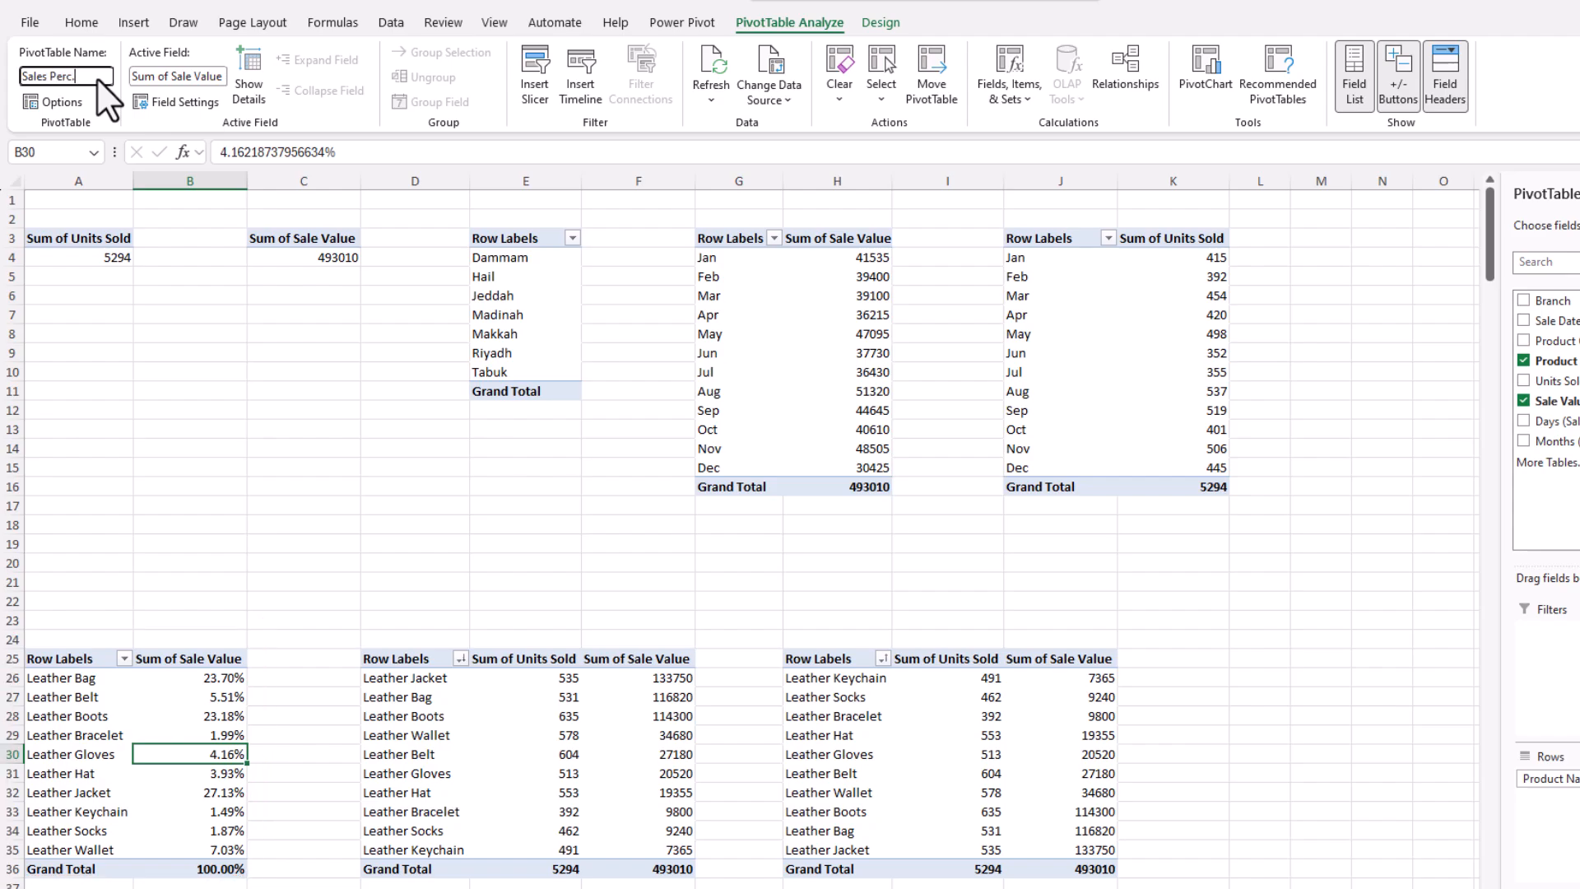
pyautogui.write('.byProd')
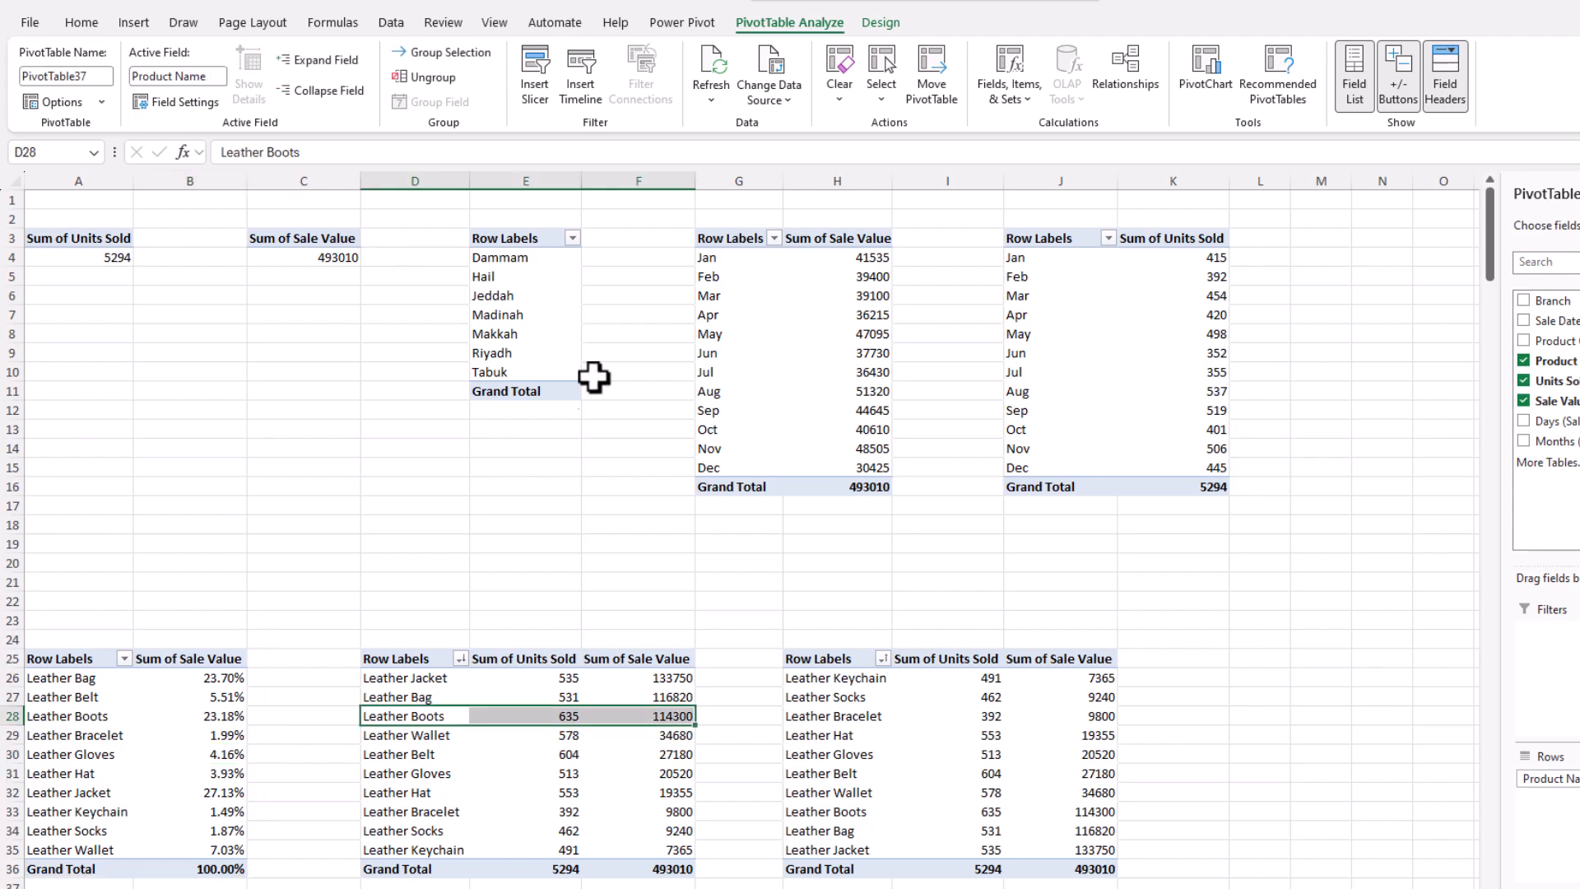
# - Name the descending product PivotTable at D25 "Top 3 Products" and the ascending one at H25 "Bottom 3 Prod"
pyautogui.click(452, 716)
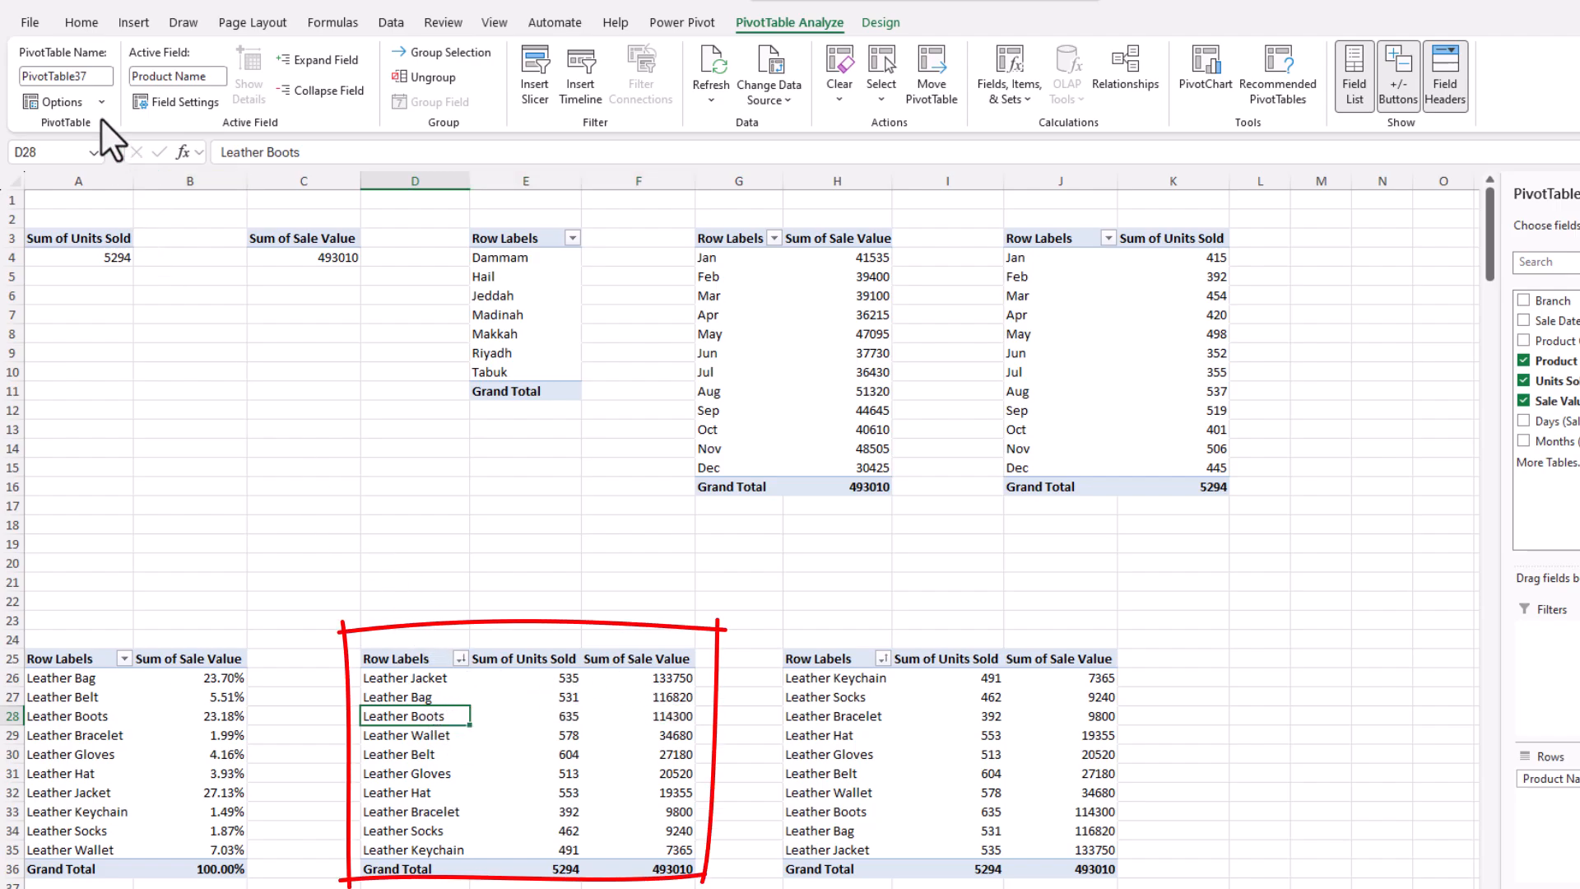
pyautogui.click(92, 76)
pyautogui.write('Top 3 Products')
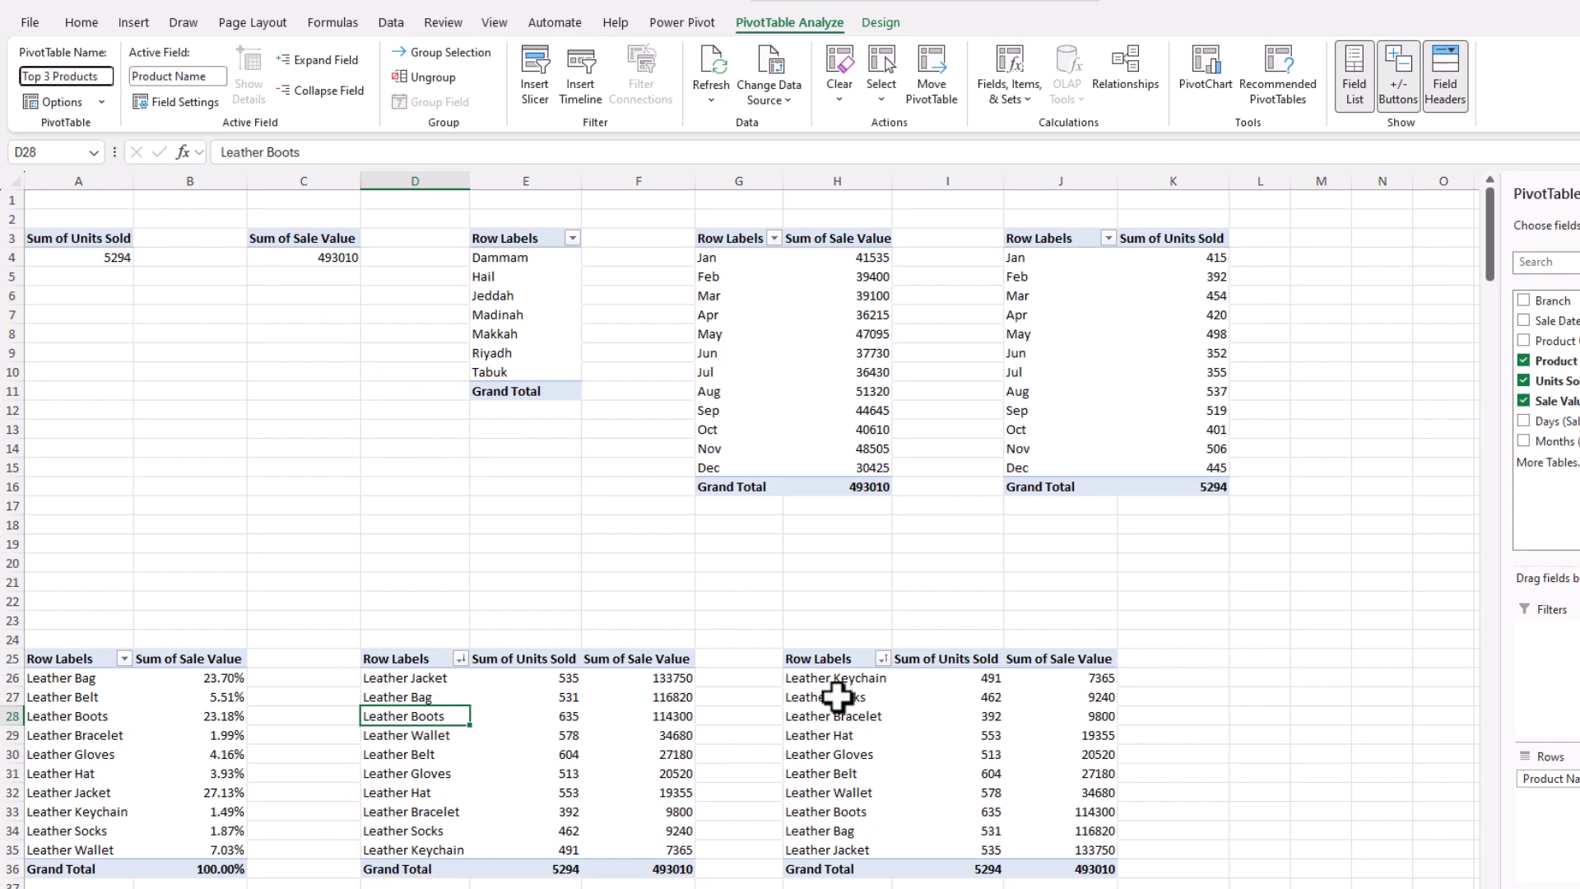
pyautogui.click(837, 697)
pyautogui.click(103, 76)
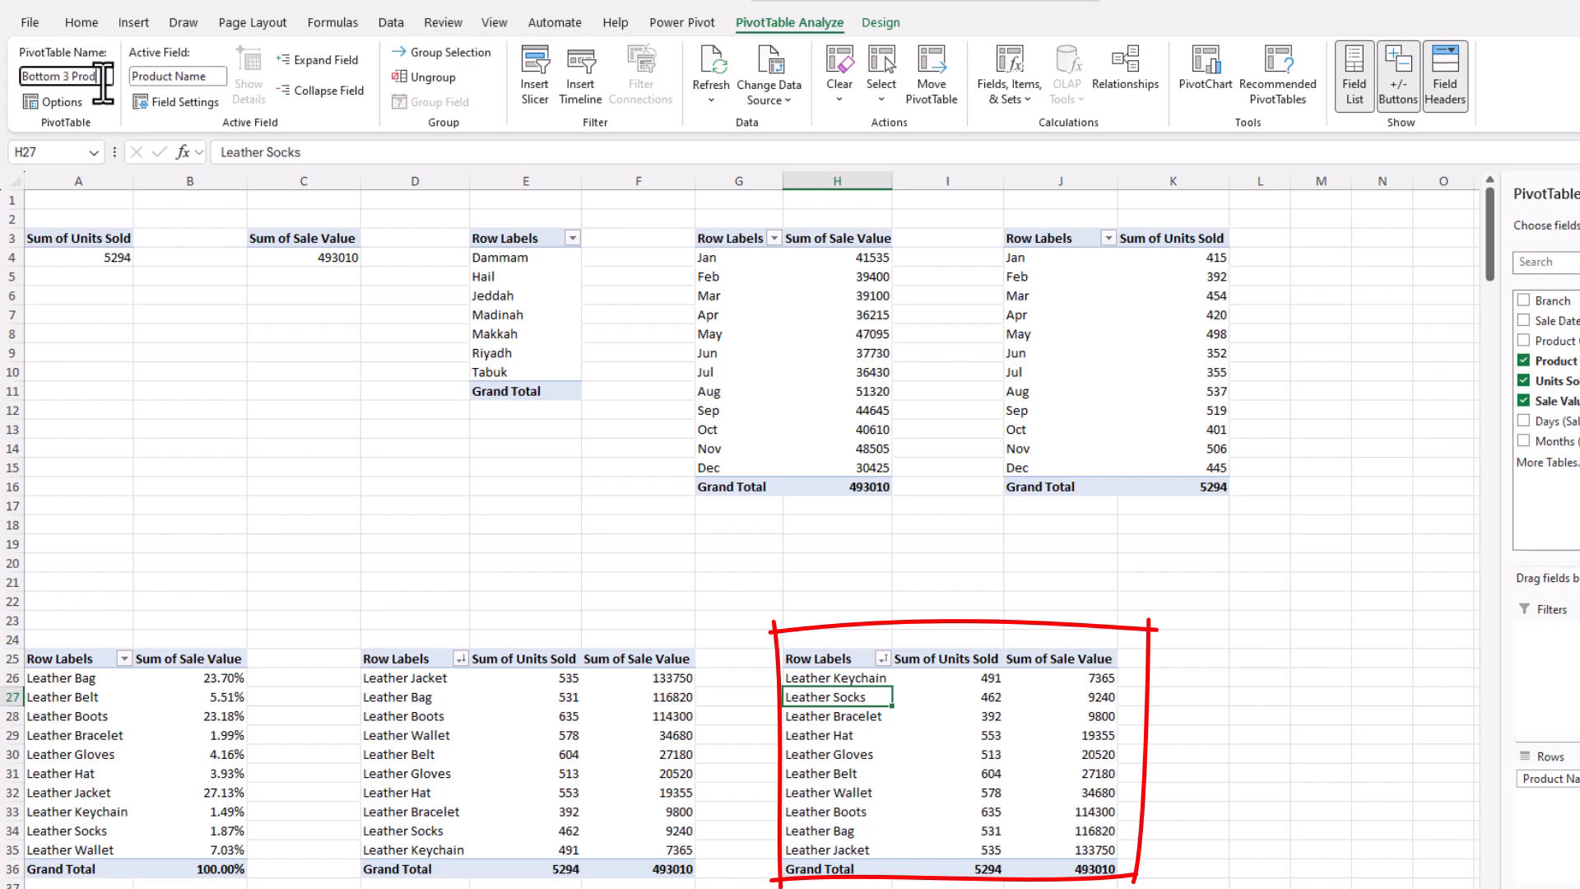
pyautogui.click(524, 445)
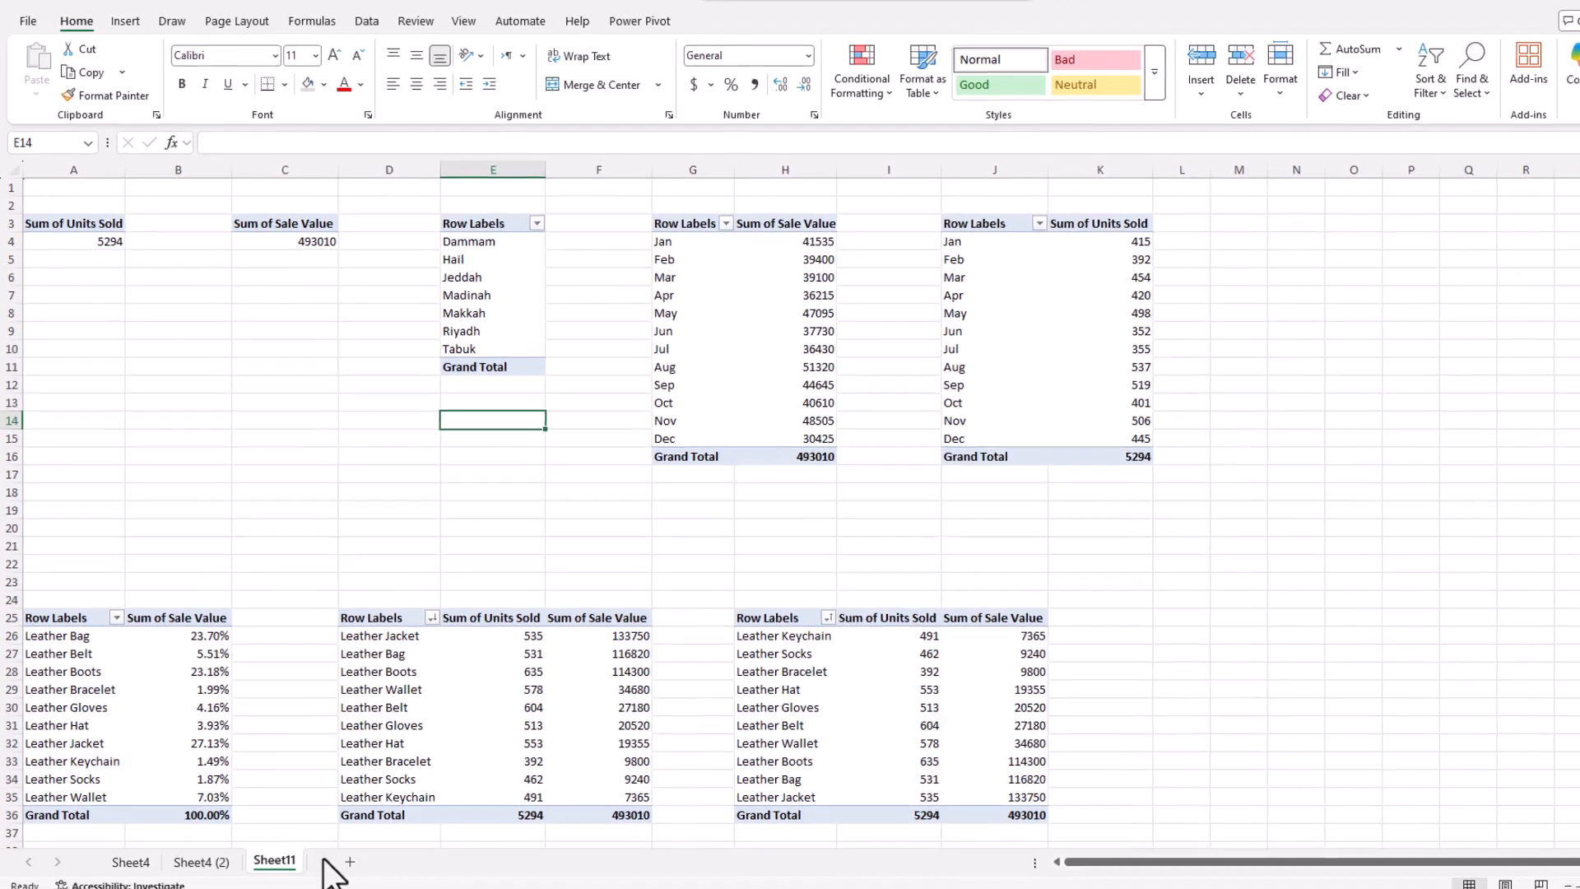
# - Add a new worksheet and fill all of its cells with light gray
pyautogui.click(346, 856)
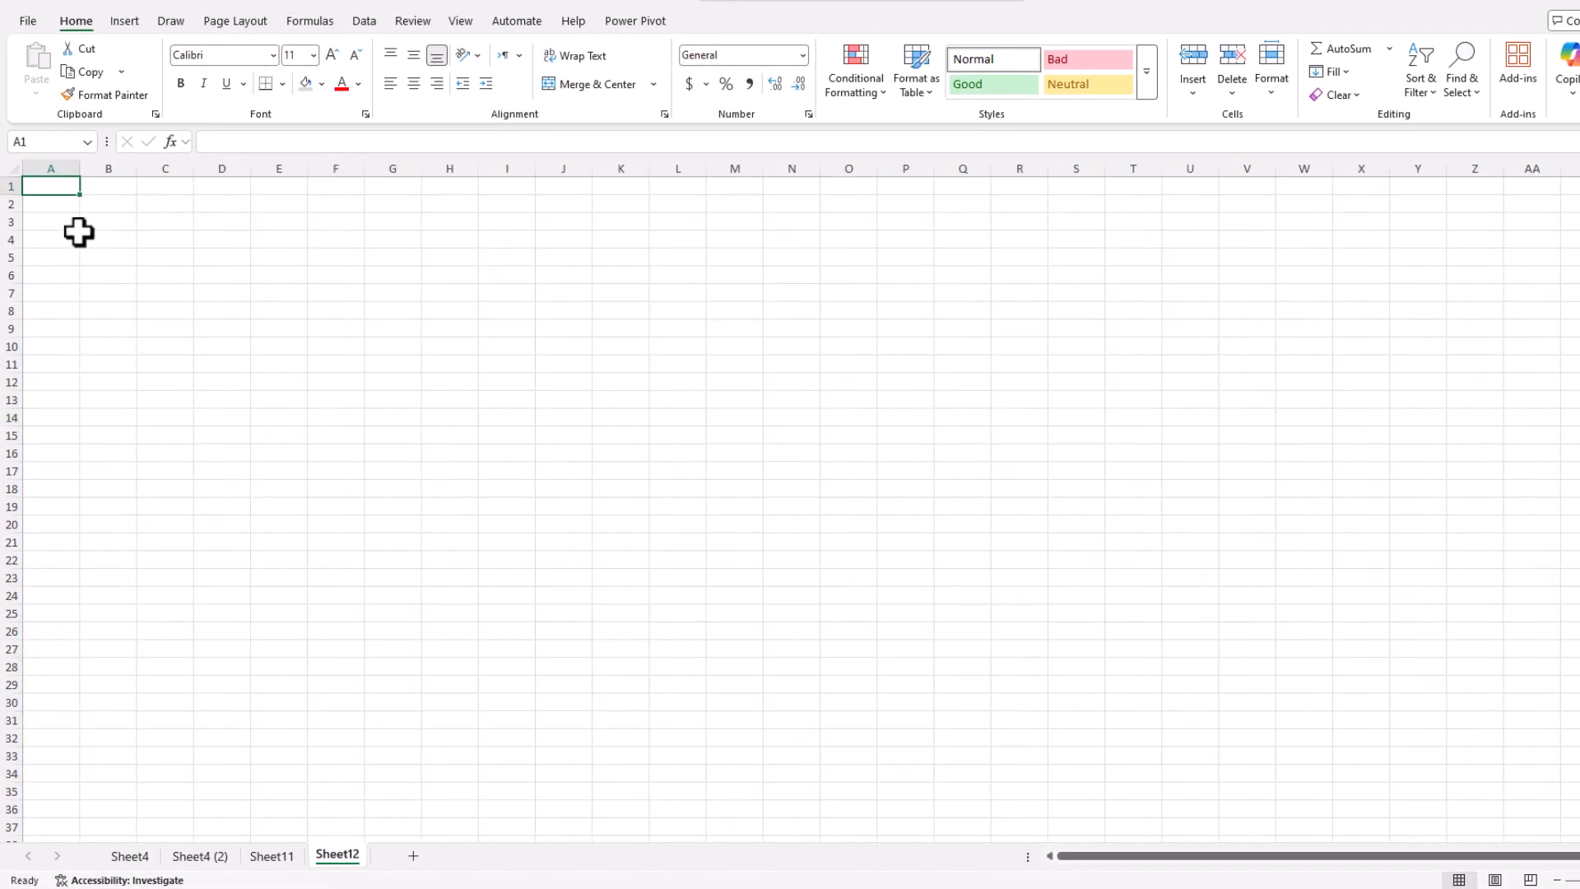
pyautogui.click(11, 167)
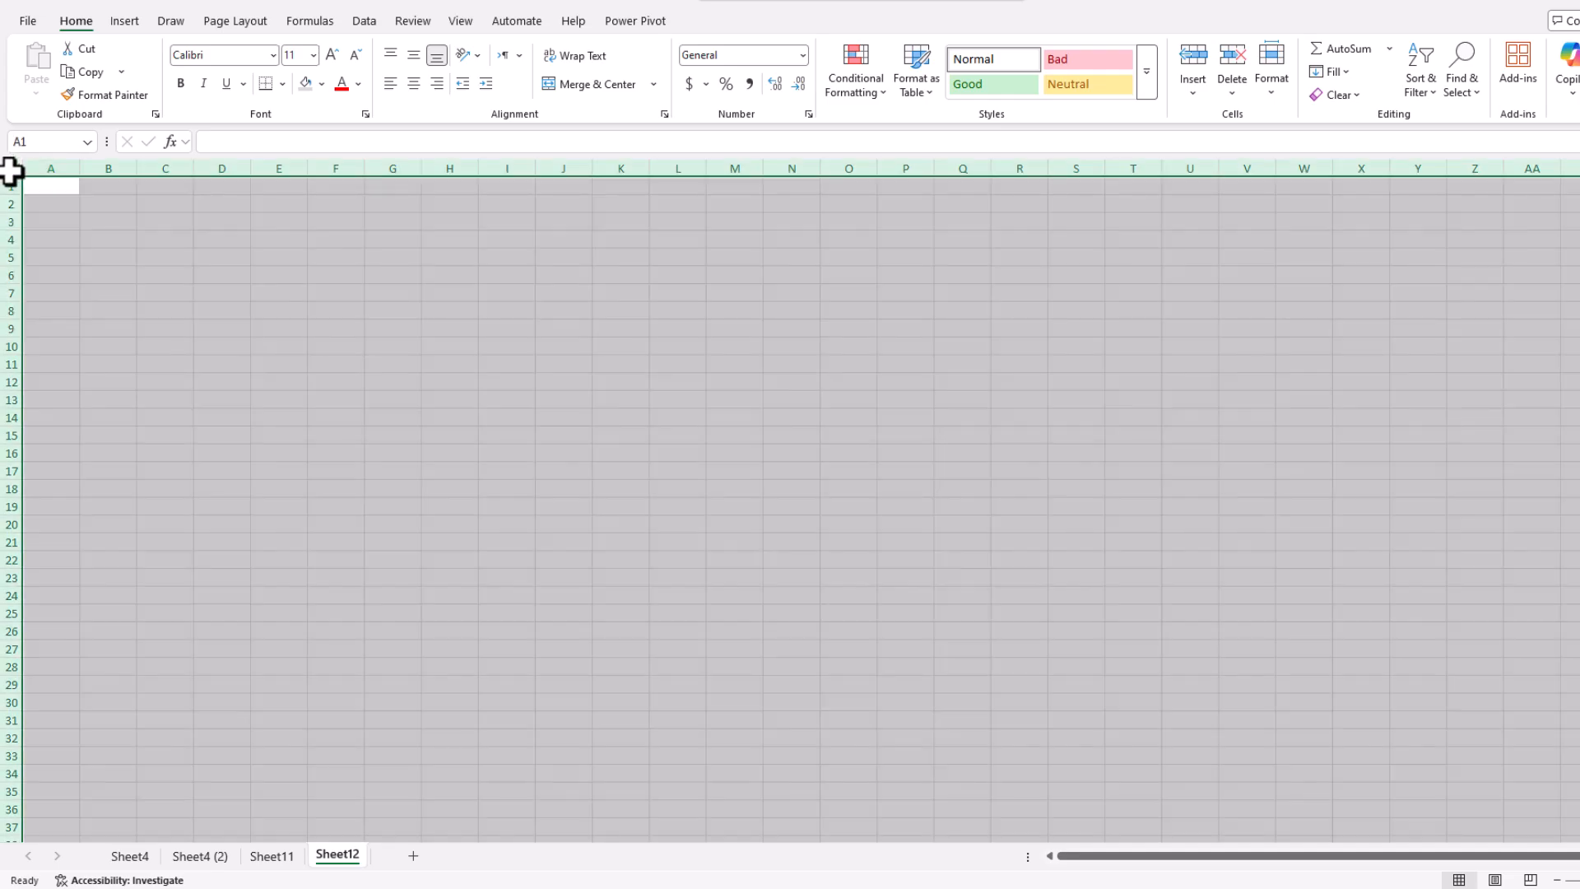
pyautogui.click(321, 84)
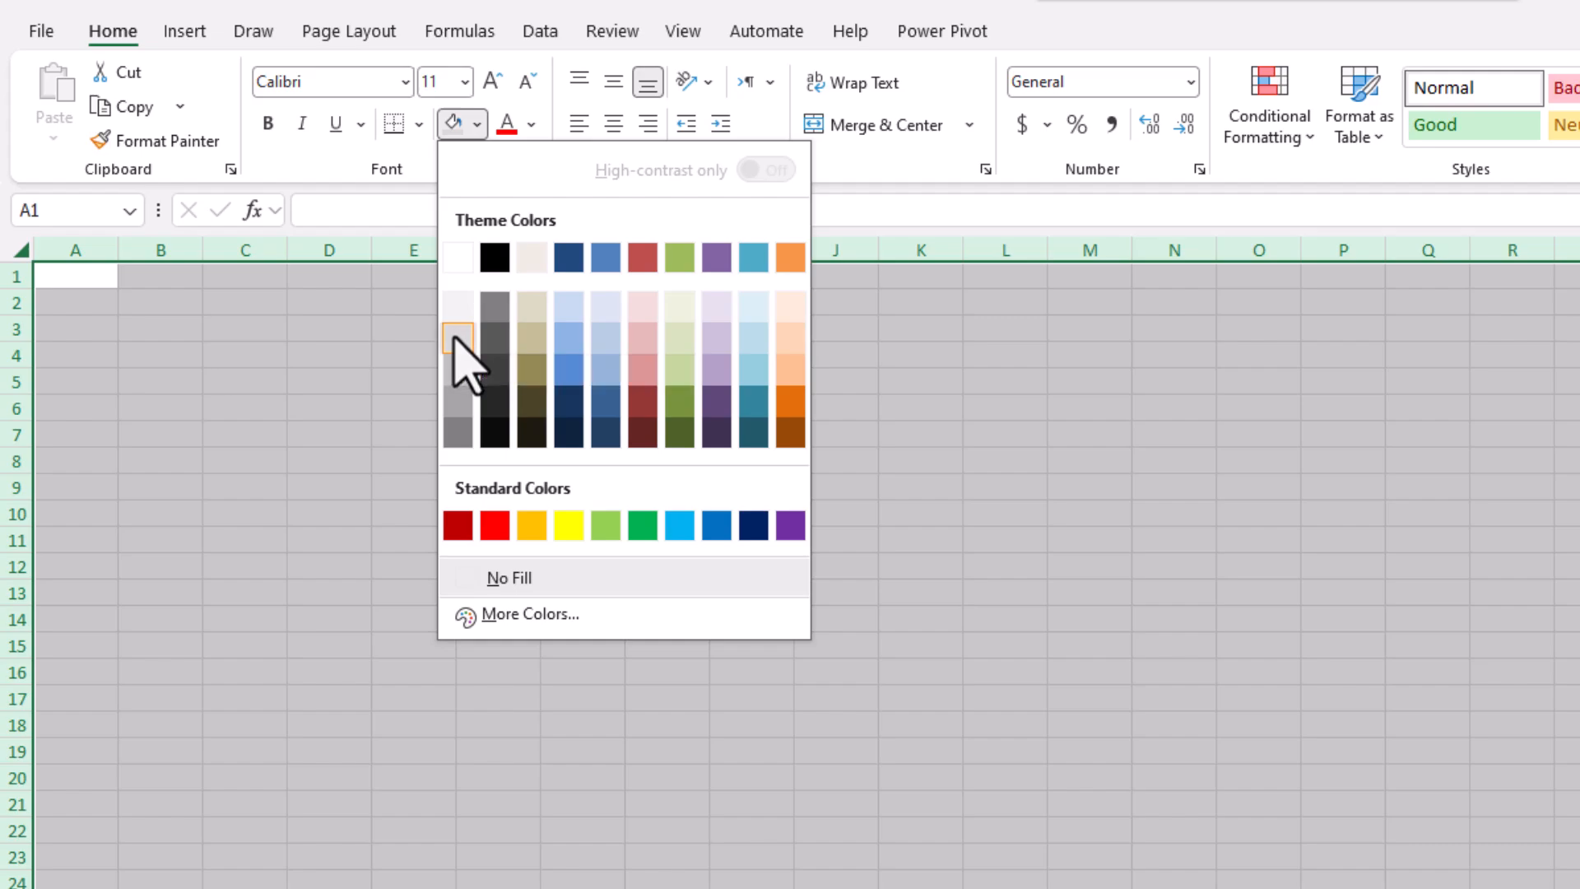
pyautogui.click(457, 337)
pyautogui.click(161, 382)
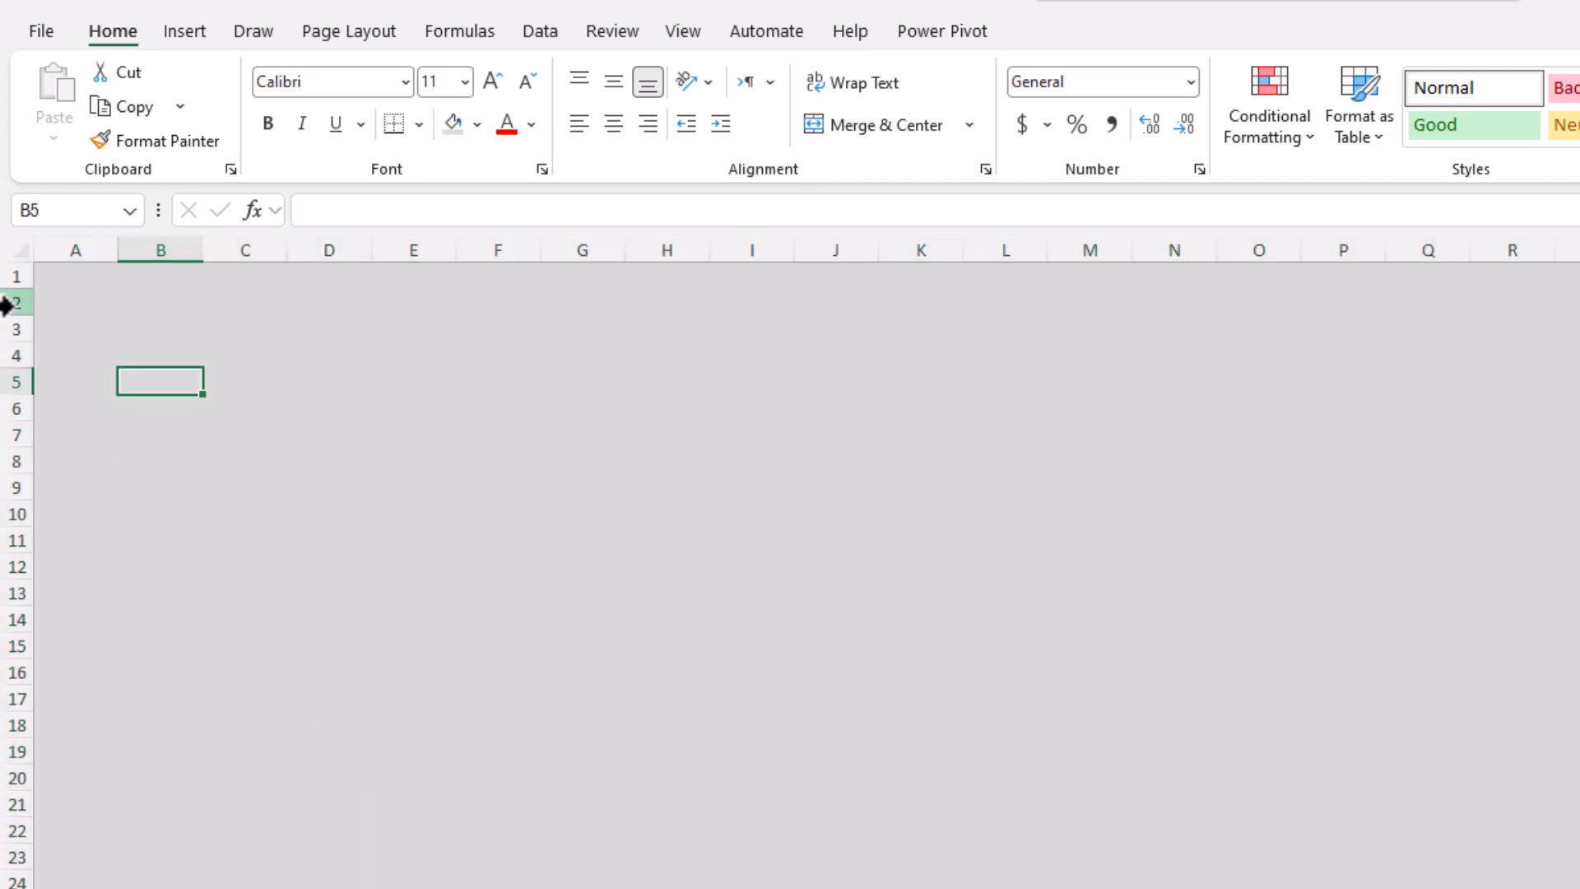
# - Set the width of columns A, D, G, J and M to 1 as narrow spacers
pyautogui.click(75, 250)
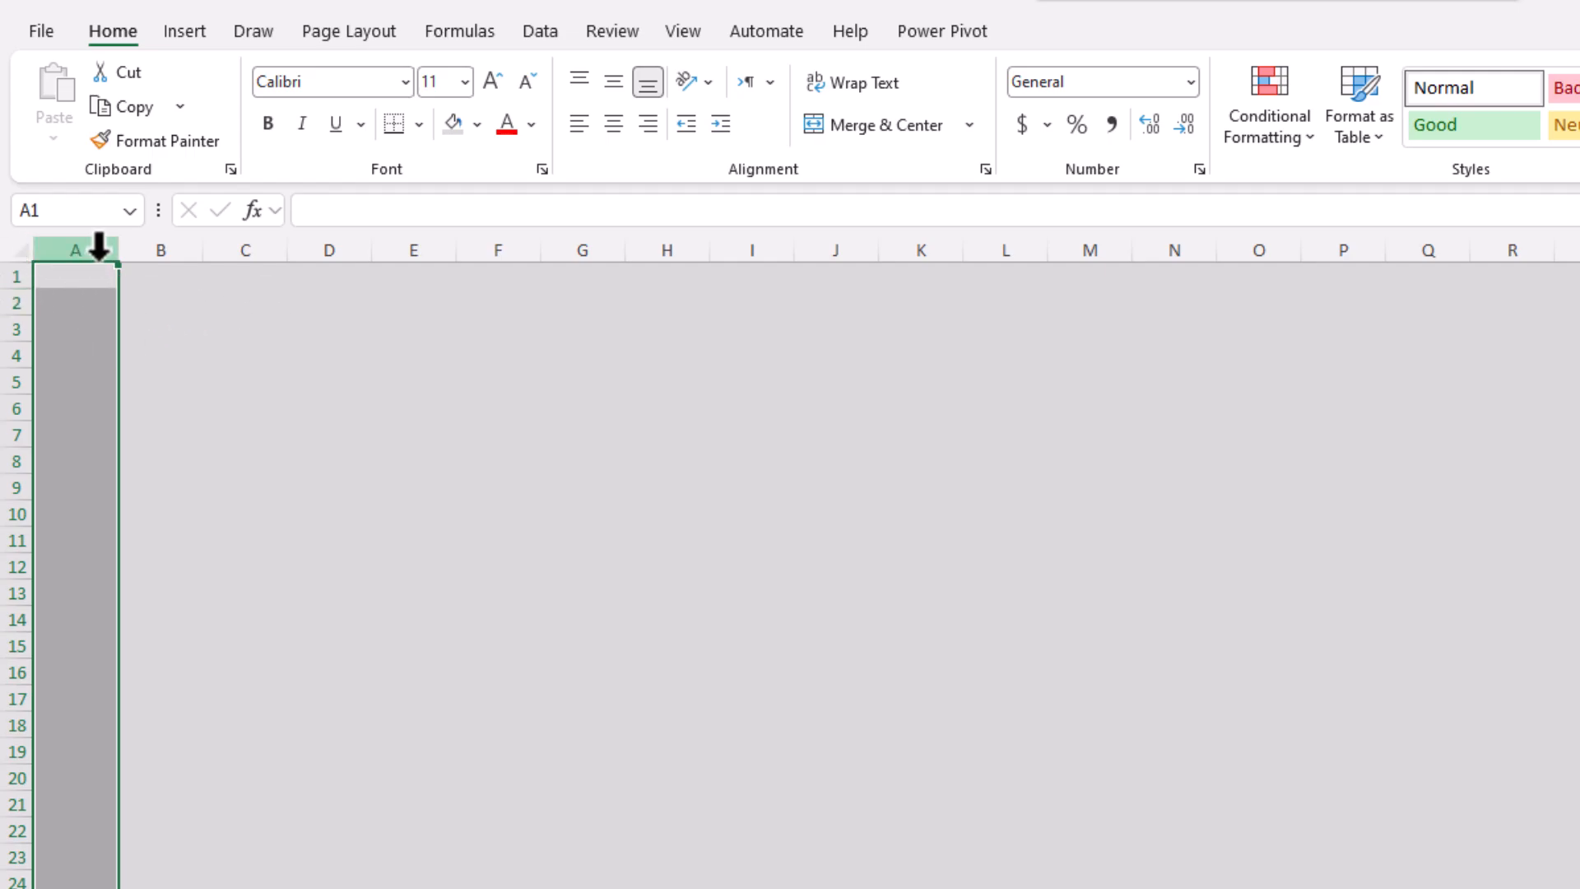
pyautogui.keyDown('ctrl'); pyautogui.click(330, 250); pyautogui.keyUp('ctrl')
pyautogui.keyDown('ctrl'); pyautogui.click(582, 250); pyautogui.keyUp('ctrl')
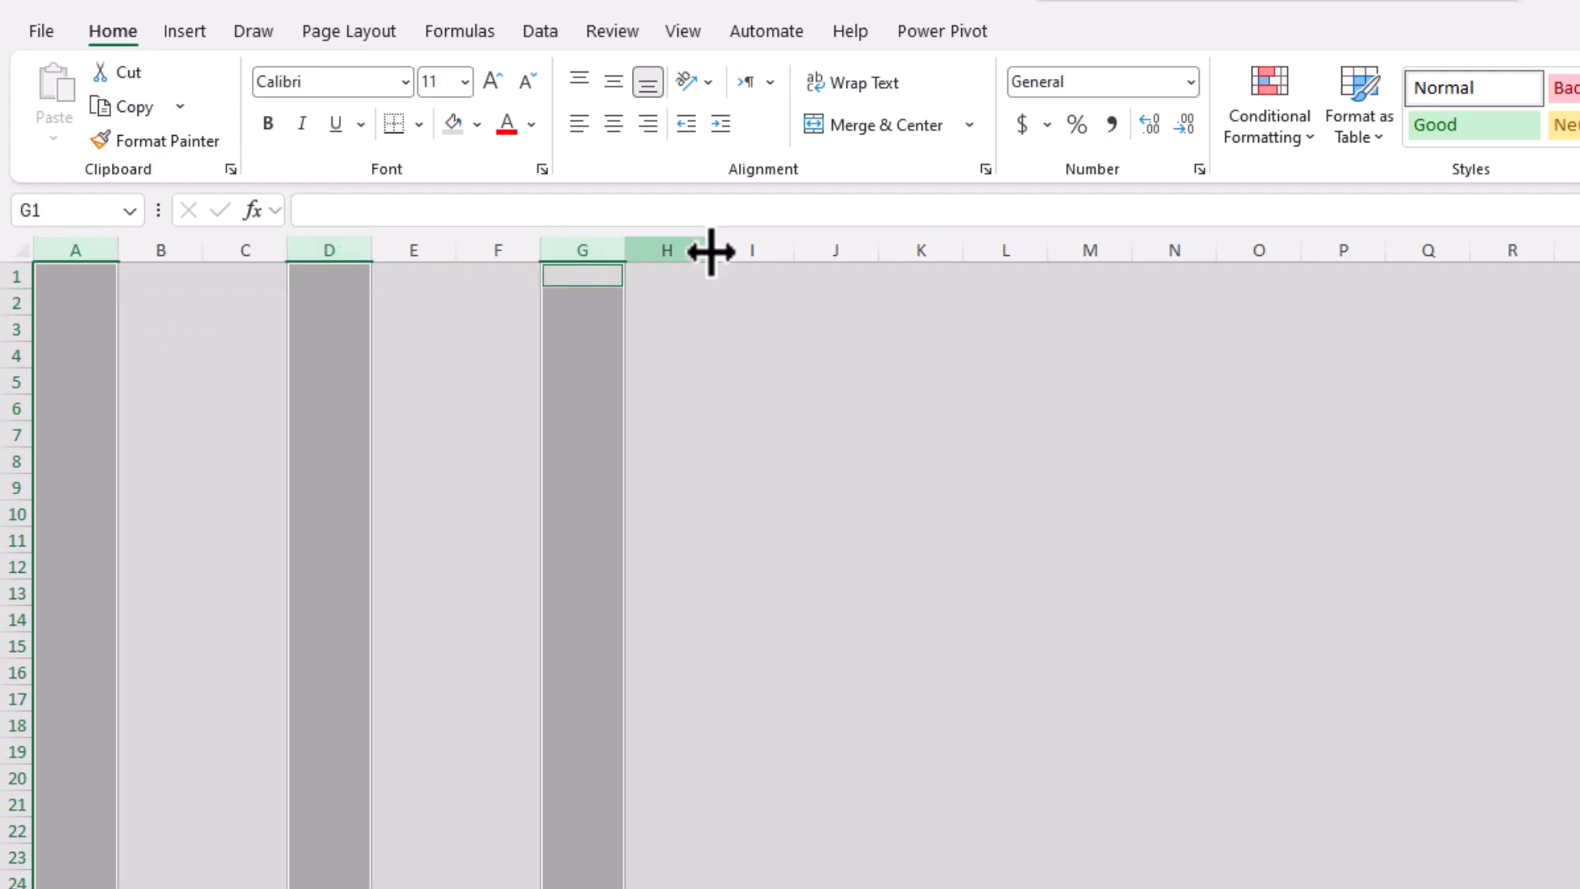
pyautogui.keyDown('ctrl'); pyautogui.click(846, 247); pyautogui.keyUp('ctrl')
pyautogui.keyDown('ctrl'); pyautogui.click(1078, 244); pyautogui.keyUp('ctrl')
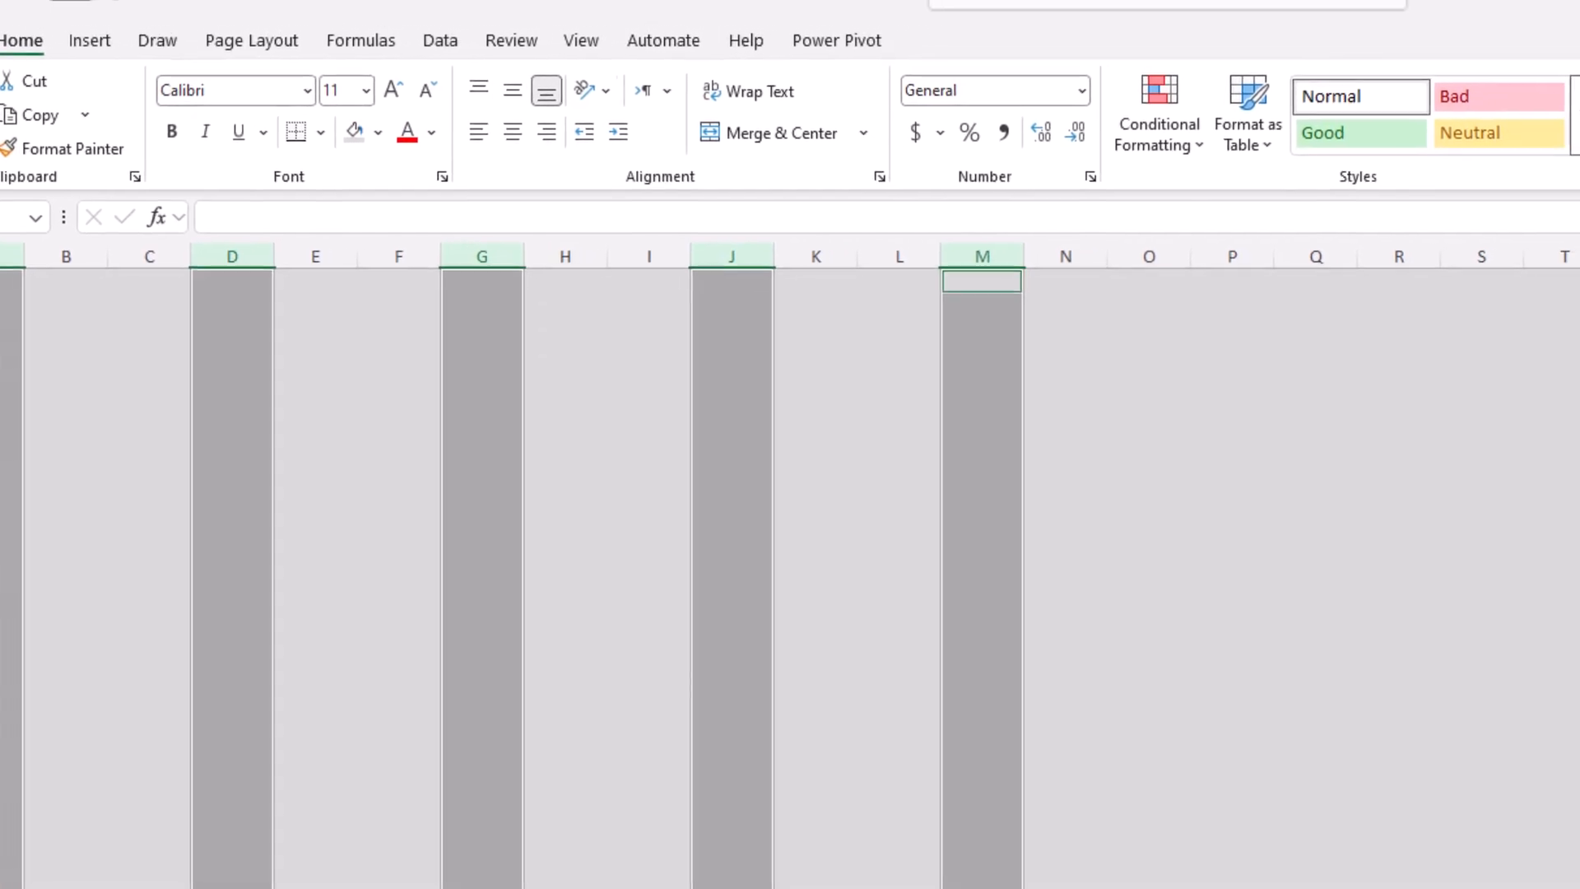
pyautogui.click(1451, 135)
pyautogui.click(1365, 321)
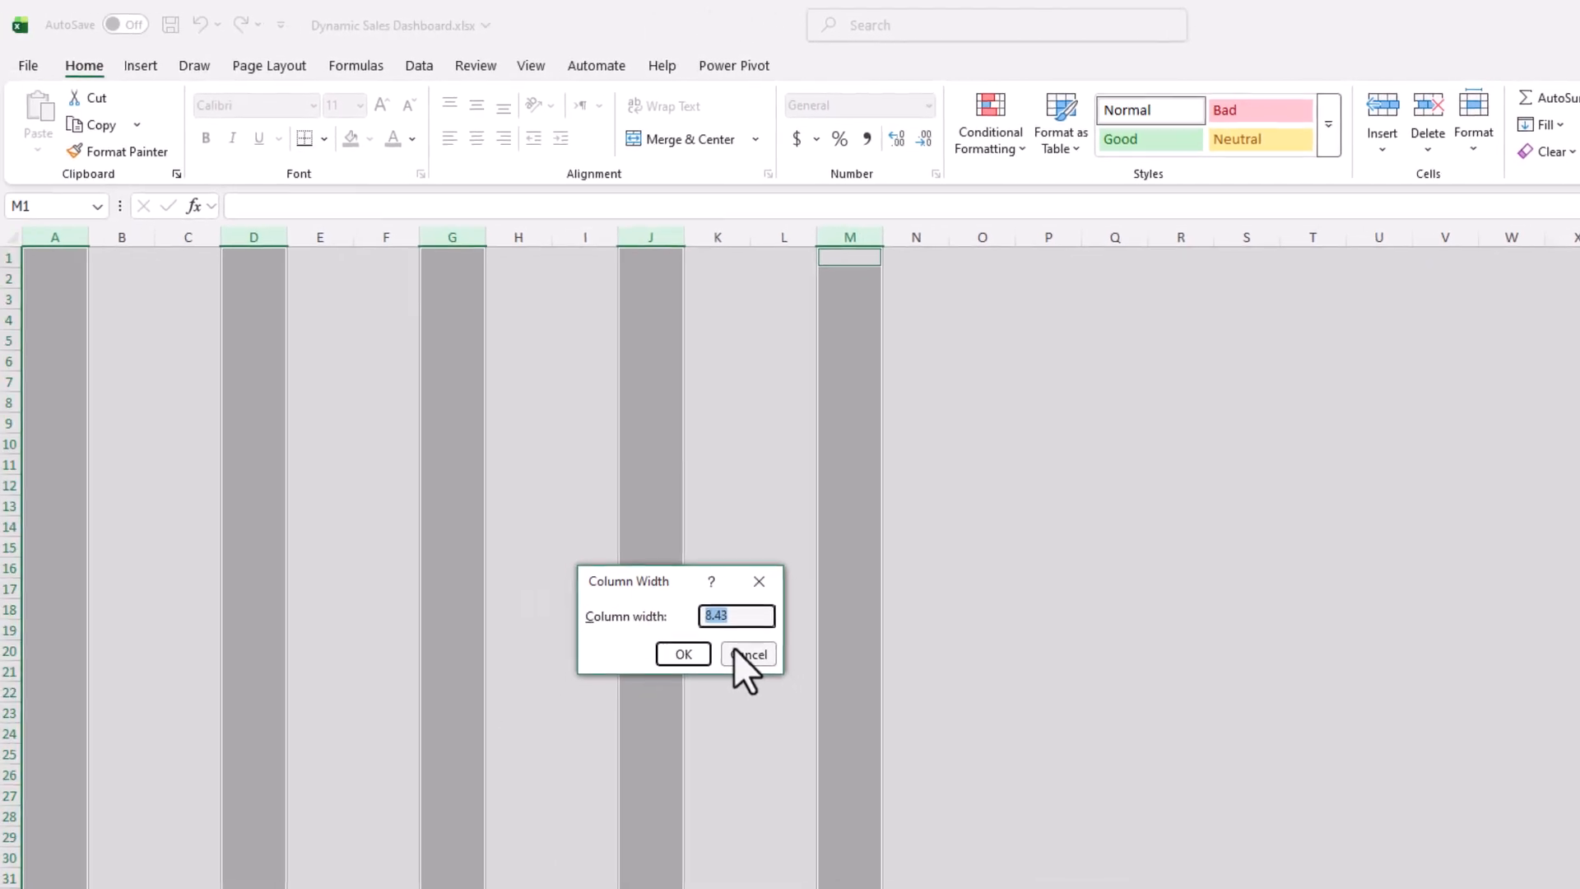
pyautogui.write('1')
pyautogui.press('Return')
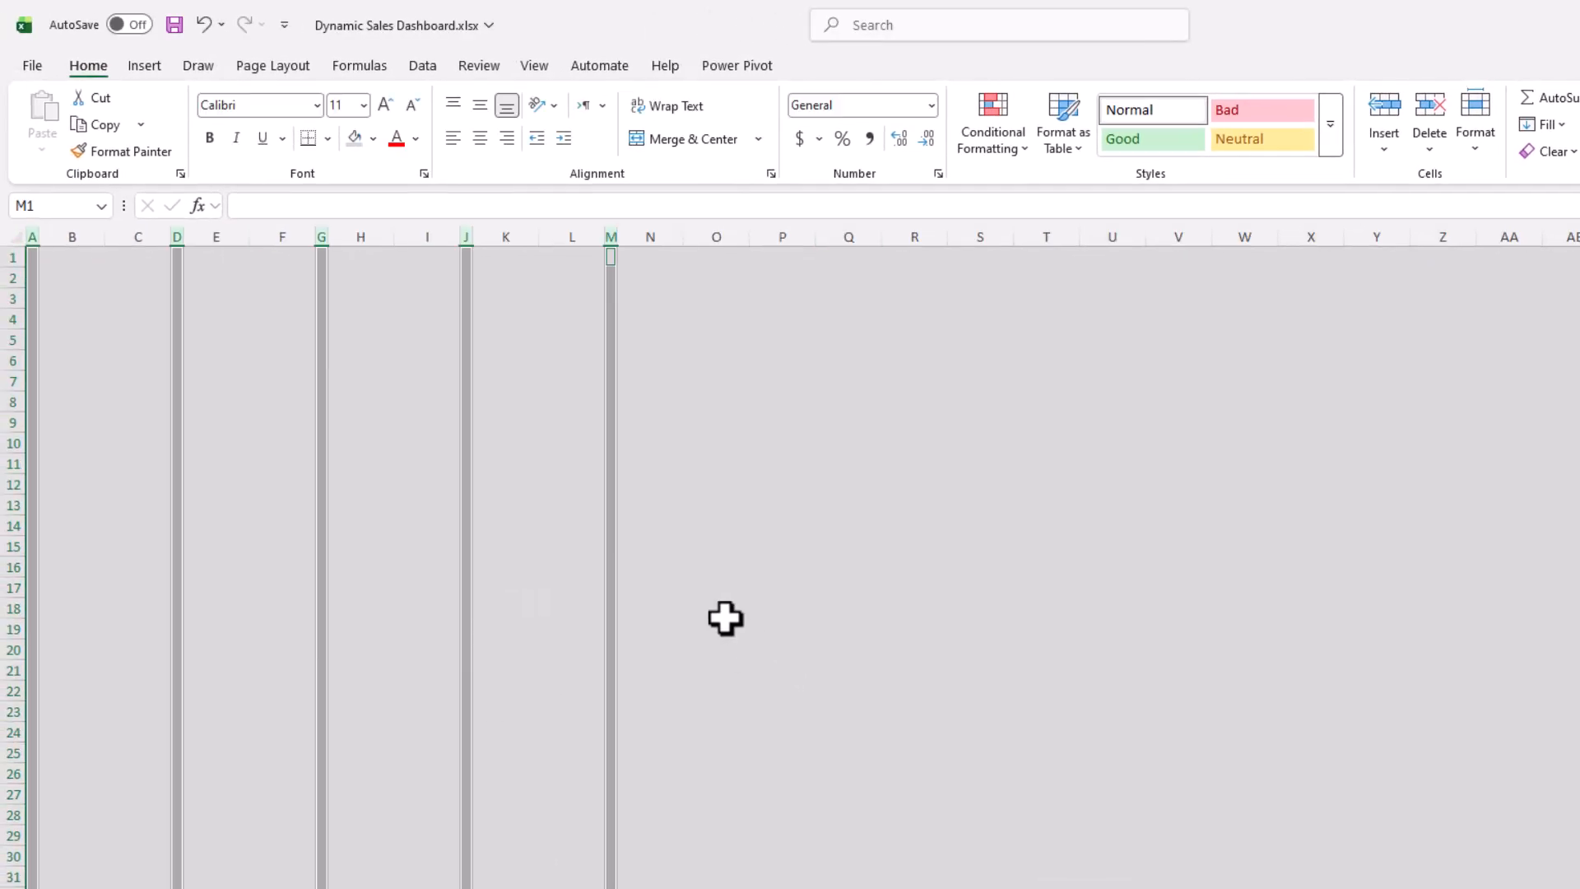
# - Set the height of row 1 on the gray sheet to 10
pyautogui.click(6, 258)
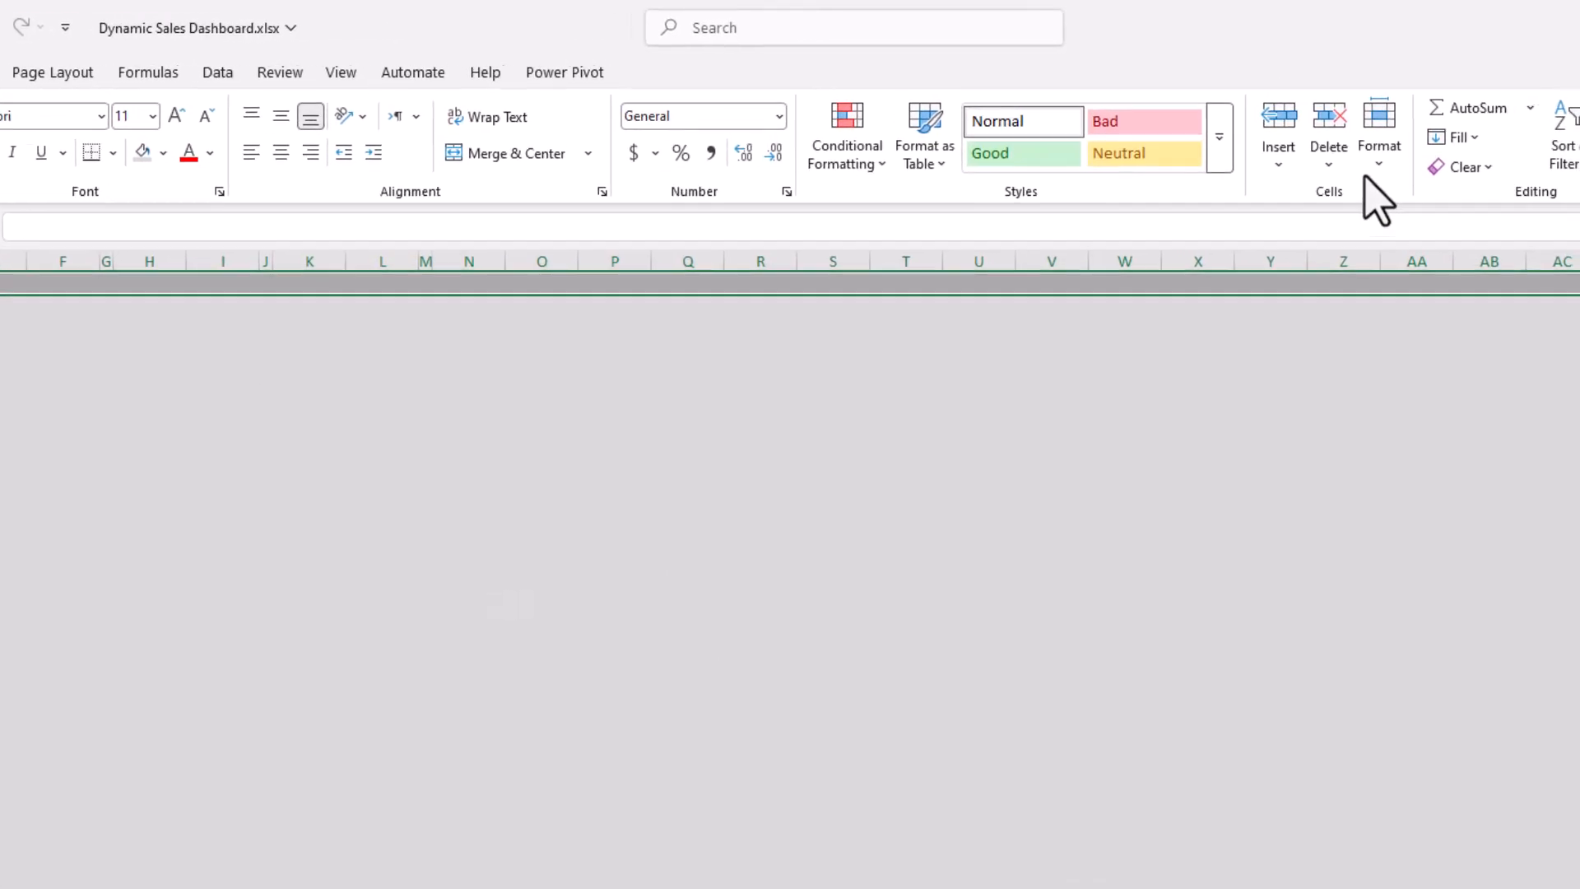
pyautogui.click(1476, 123)
pyautogui.click(1272, 263)
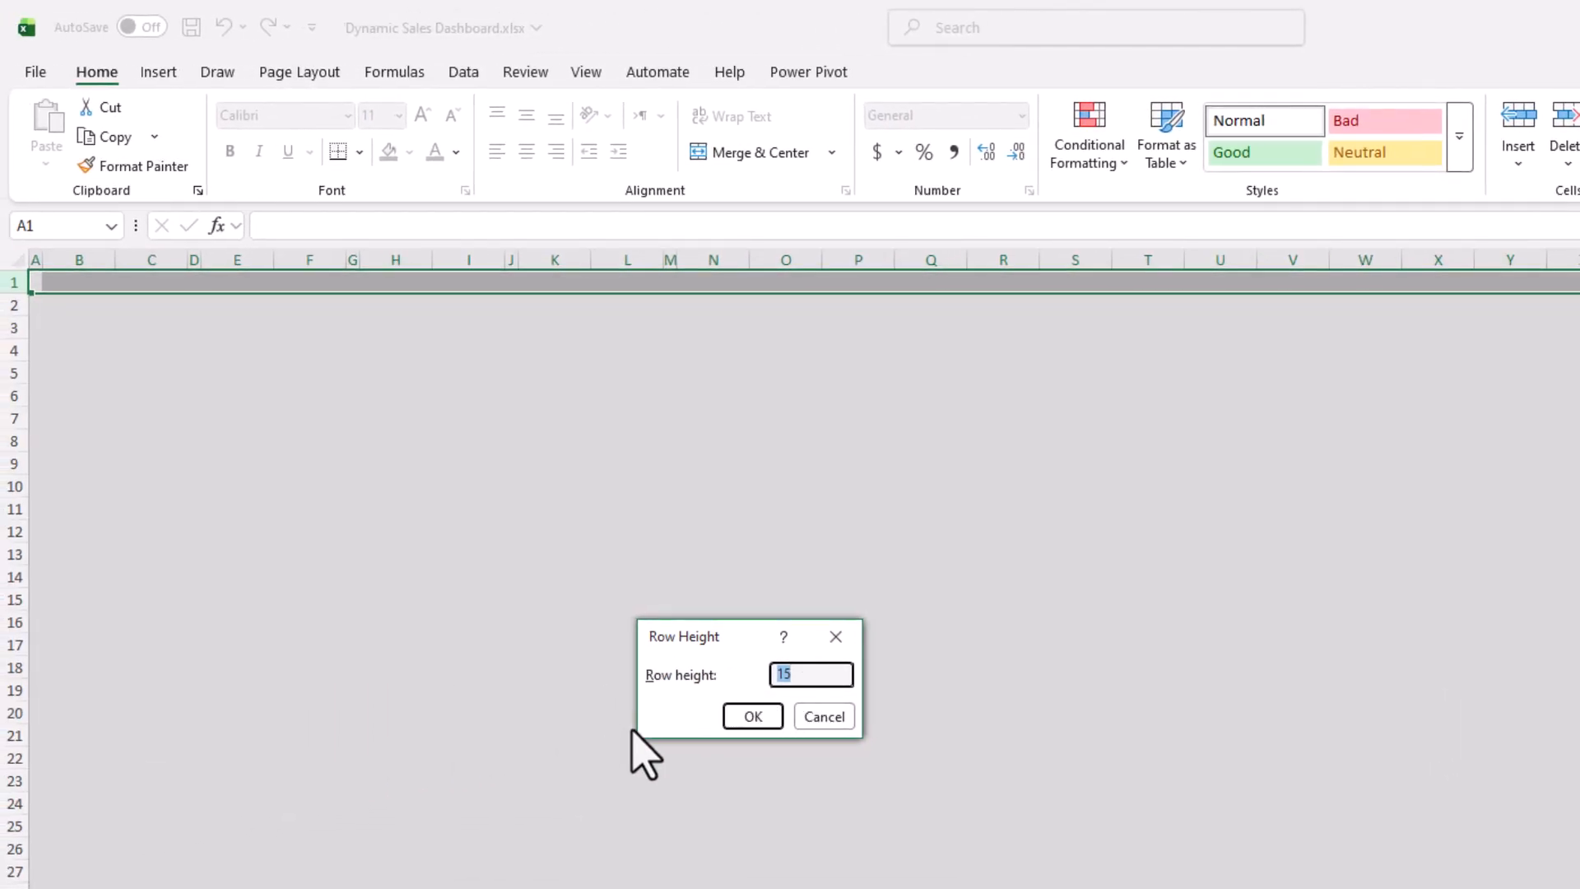
pyautogui.write('10')
pyautogui.press('Return')
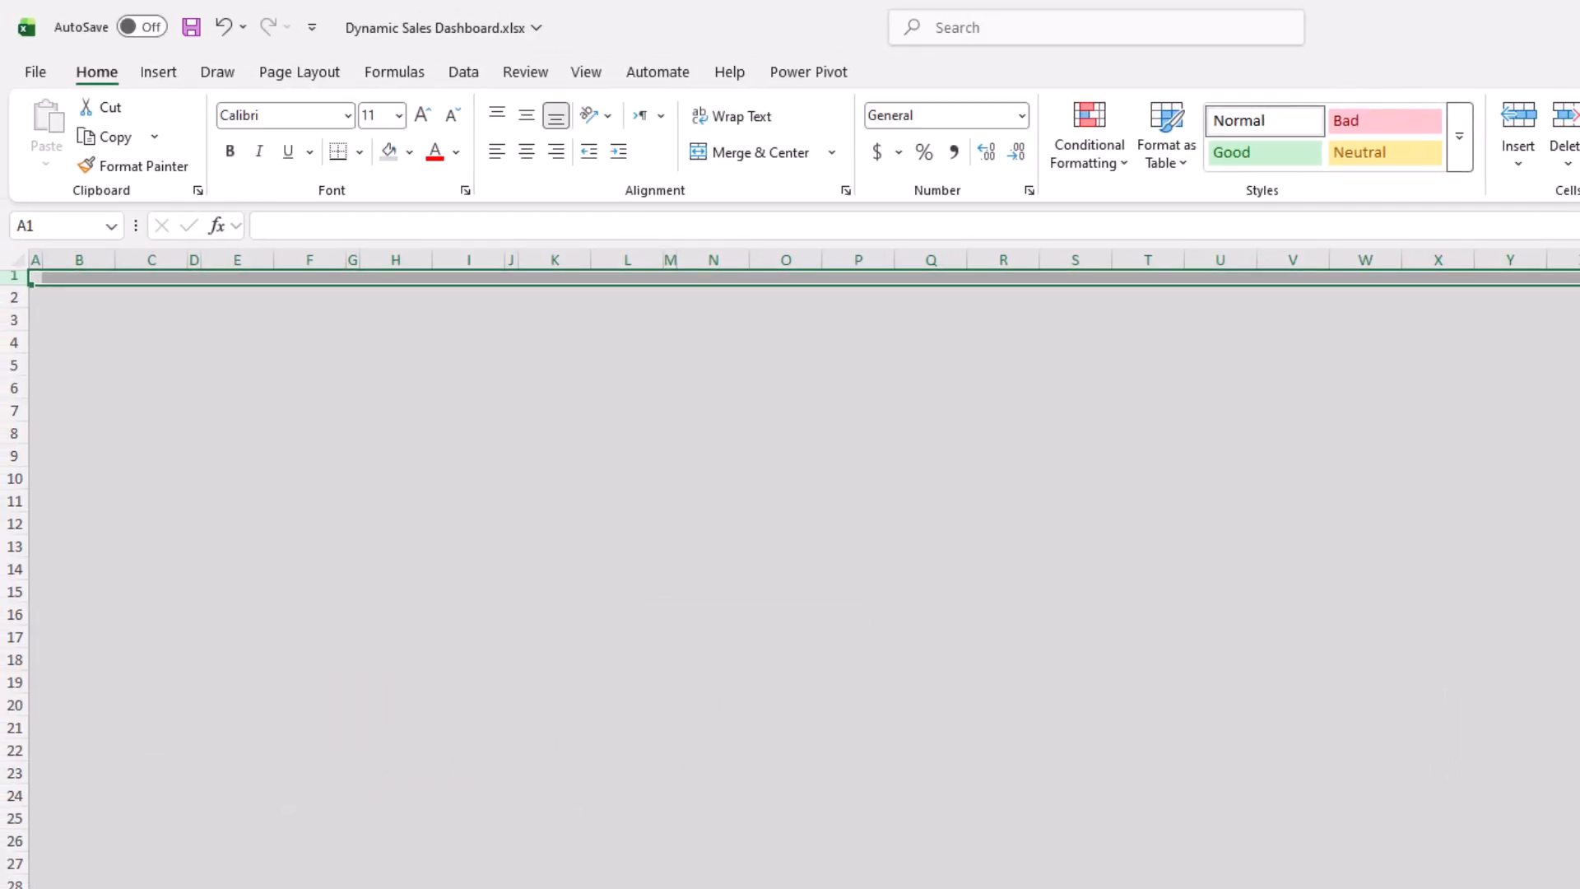
# - Insert a Branch slicer for the branch PivotTable at E3 on the PivotTable sheet
pyautogui.click(284, 879)
pyautogui.click(362, 862)
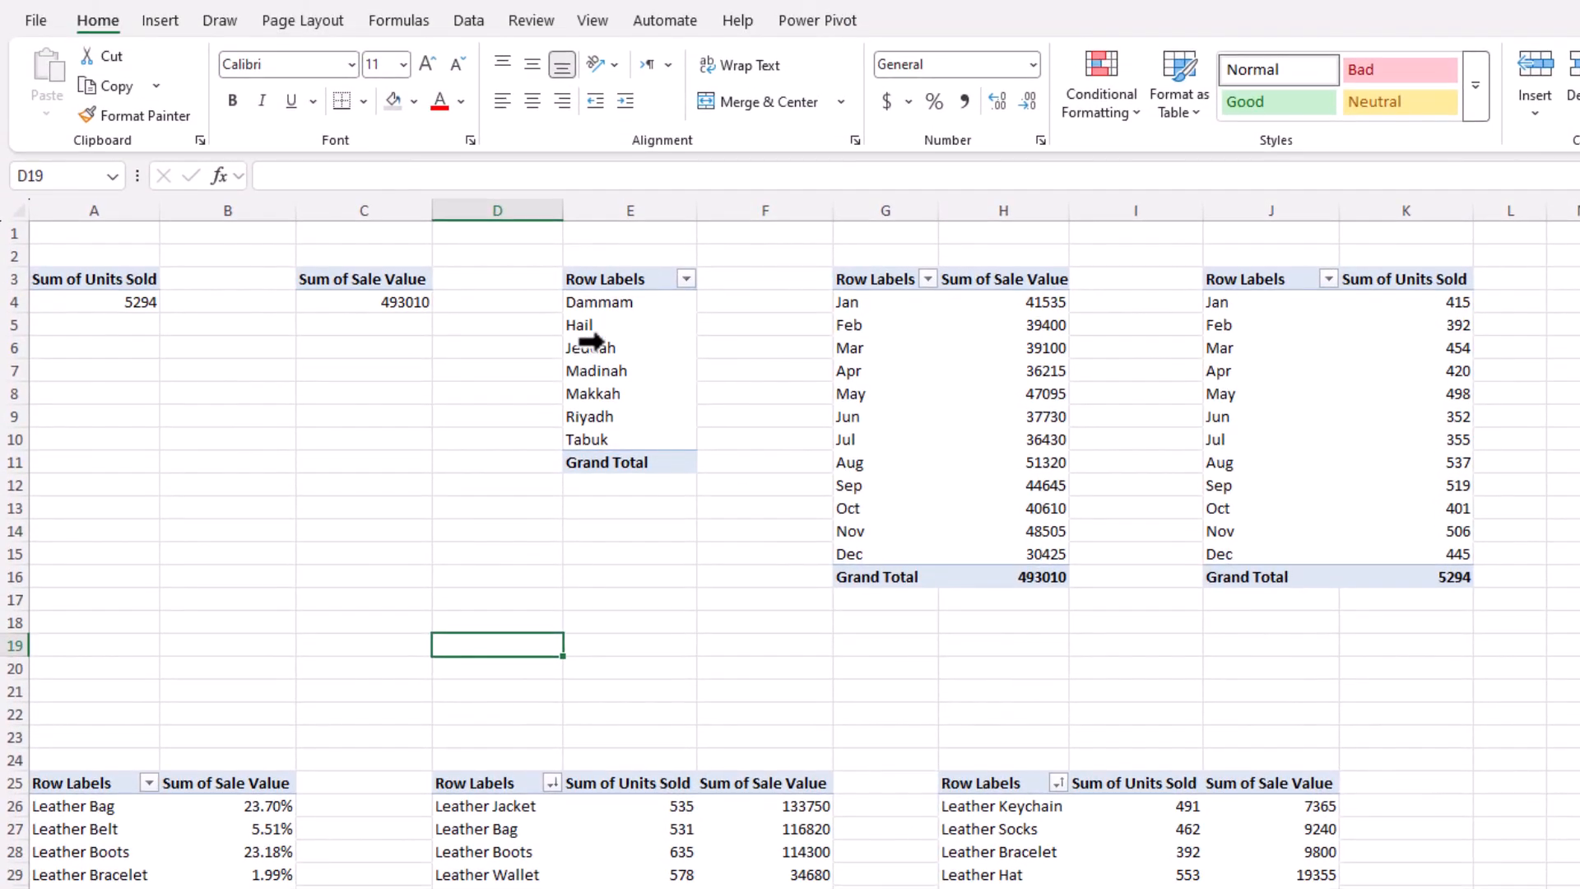
pyautogui.click(650, 130)
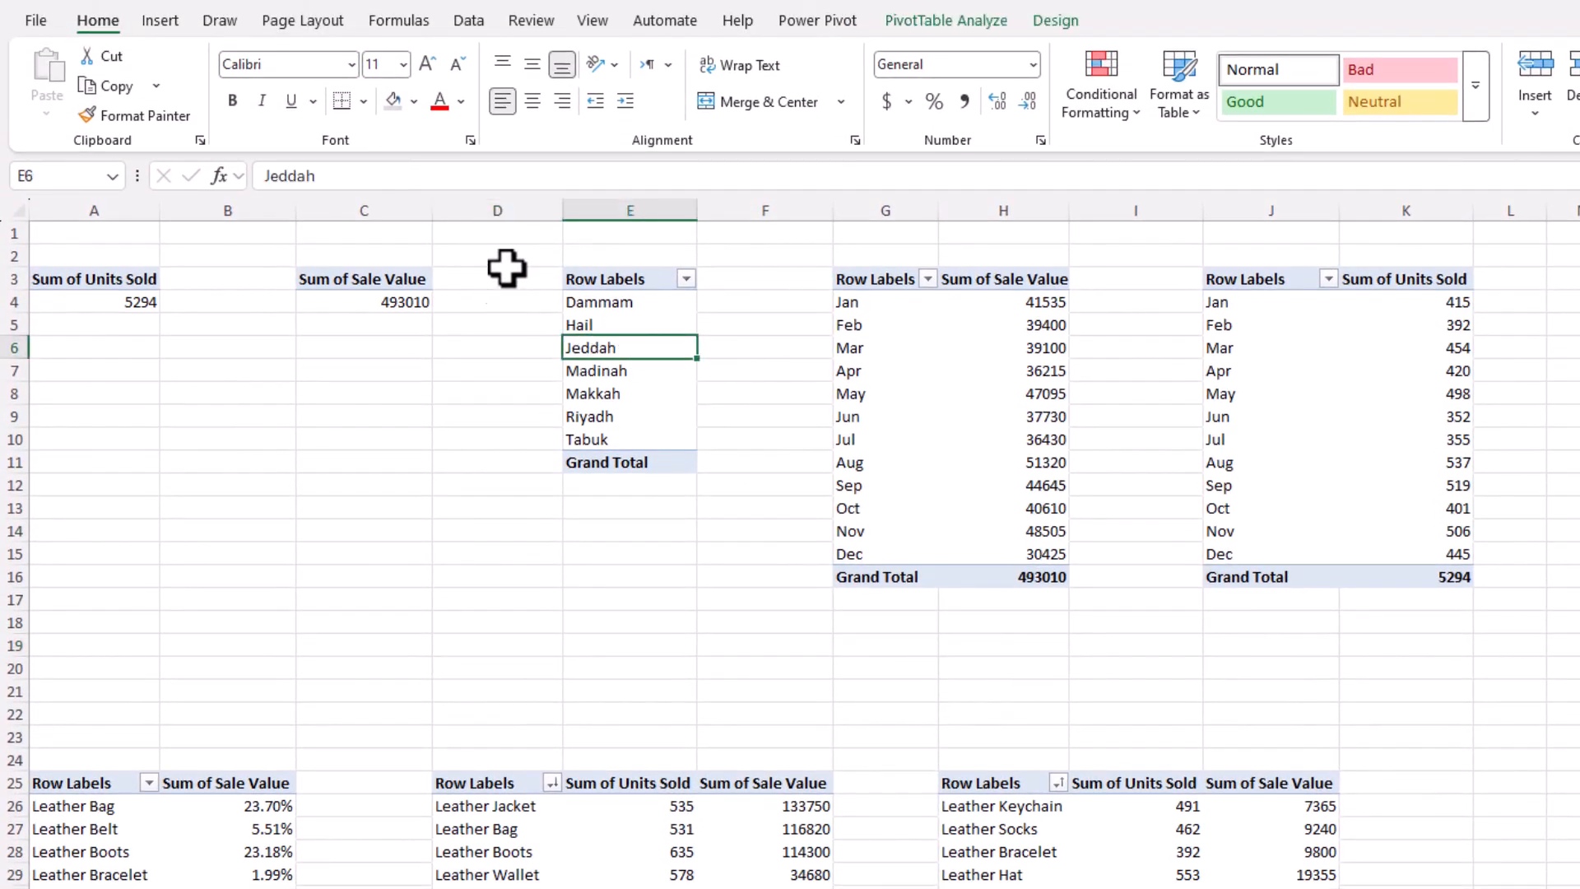
pyautogui.click(159, 23)
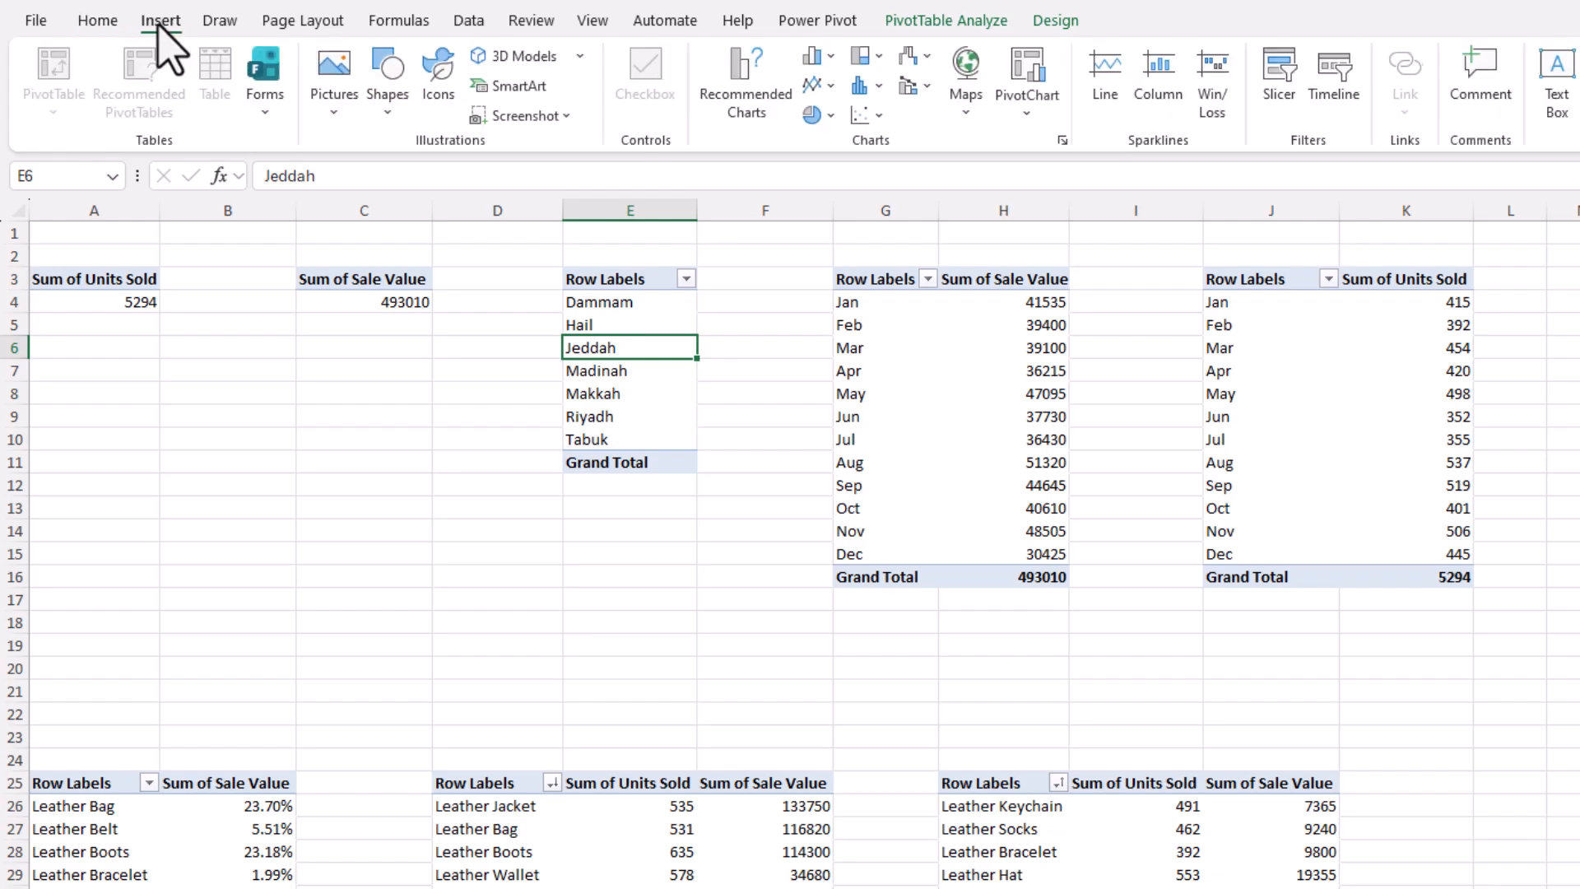
pyautogui.click(1278, 82)
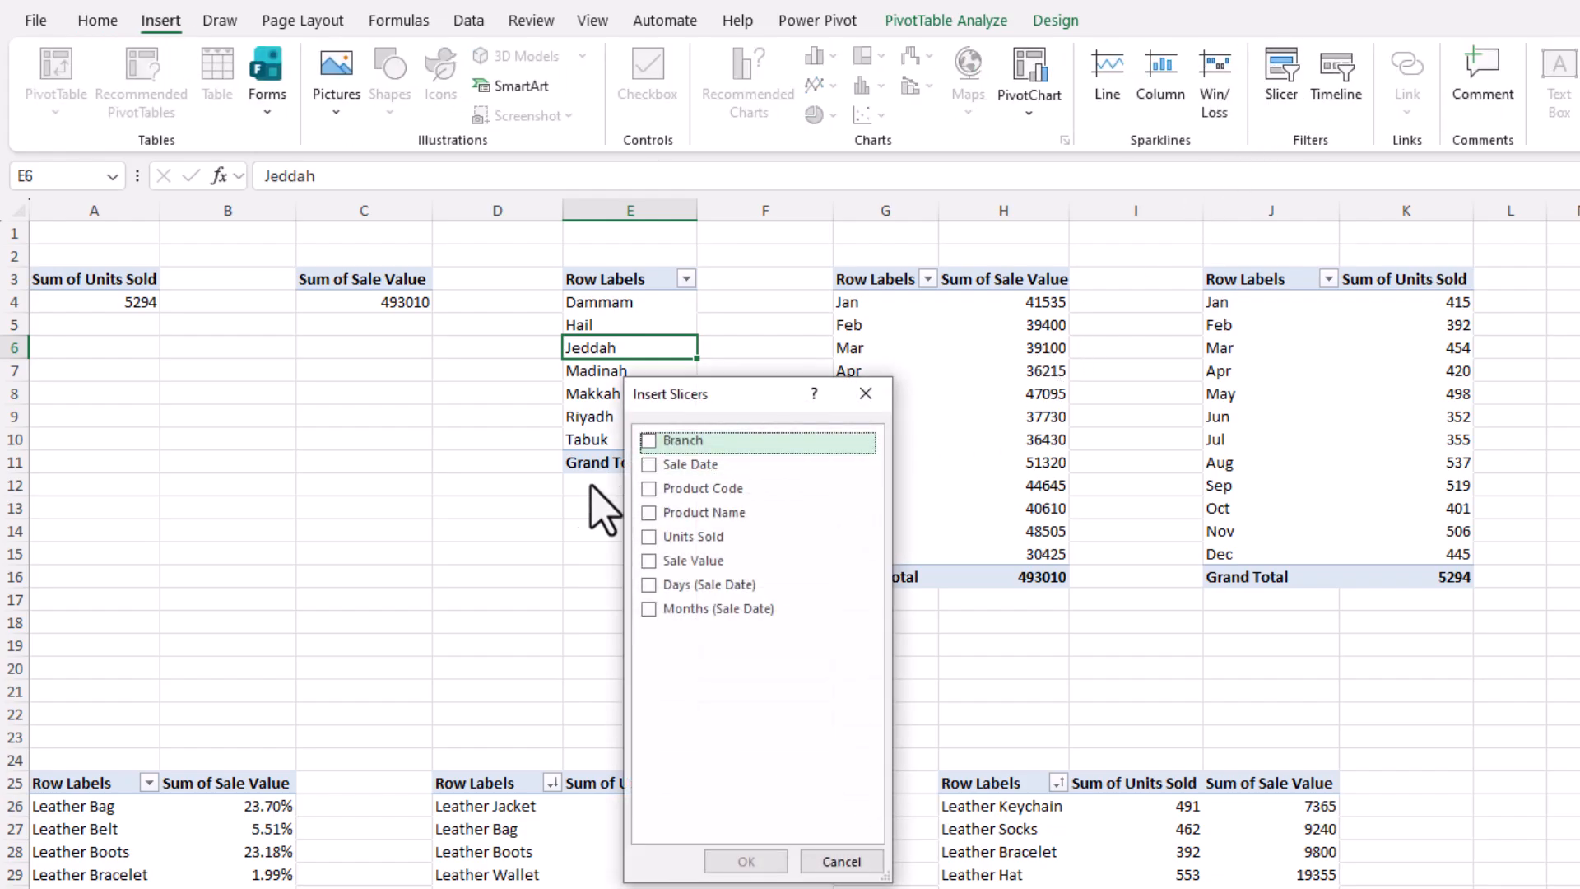
pyautogui.click(649, 441)
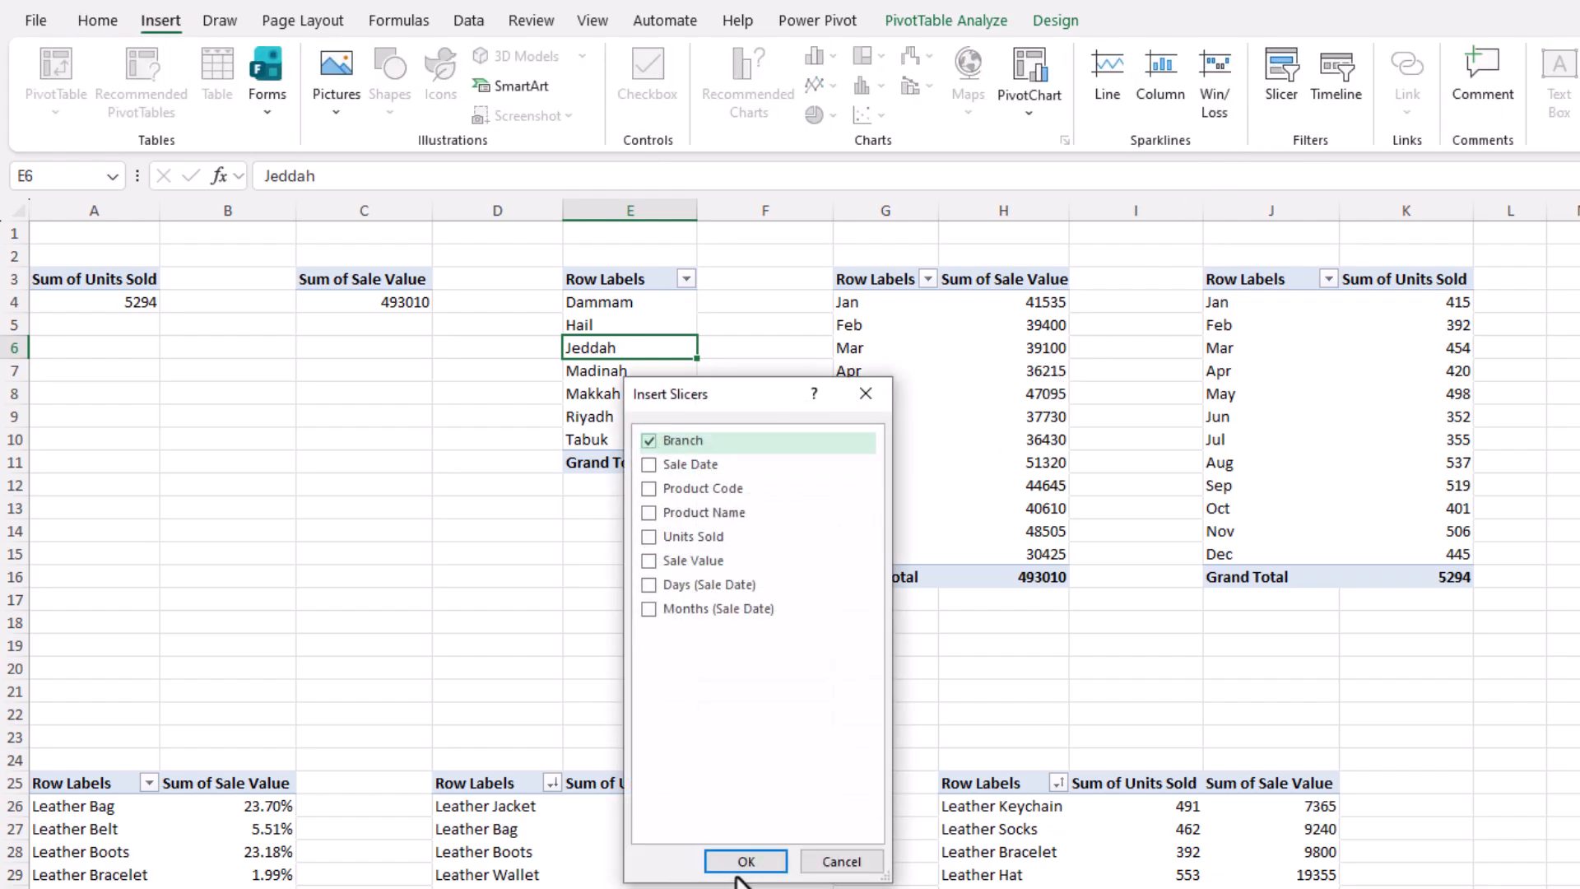
pyautogui.click(743, 861)
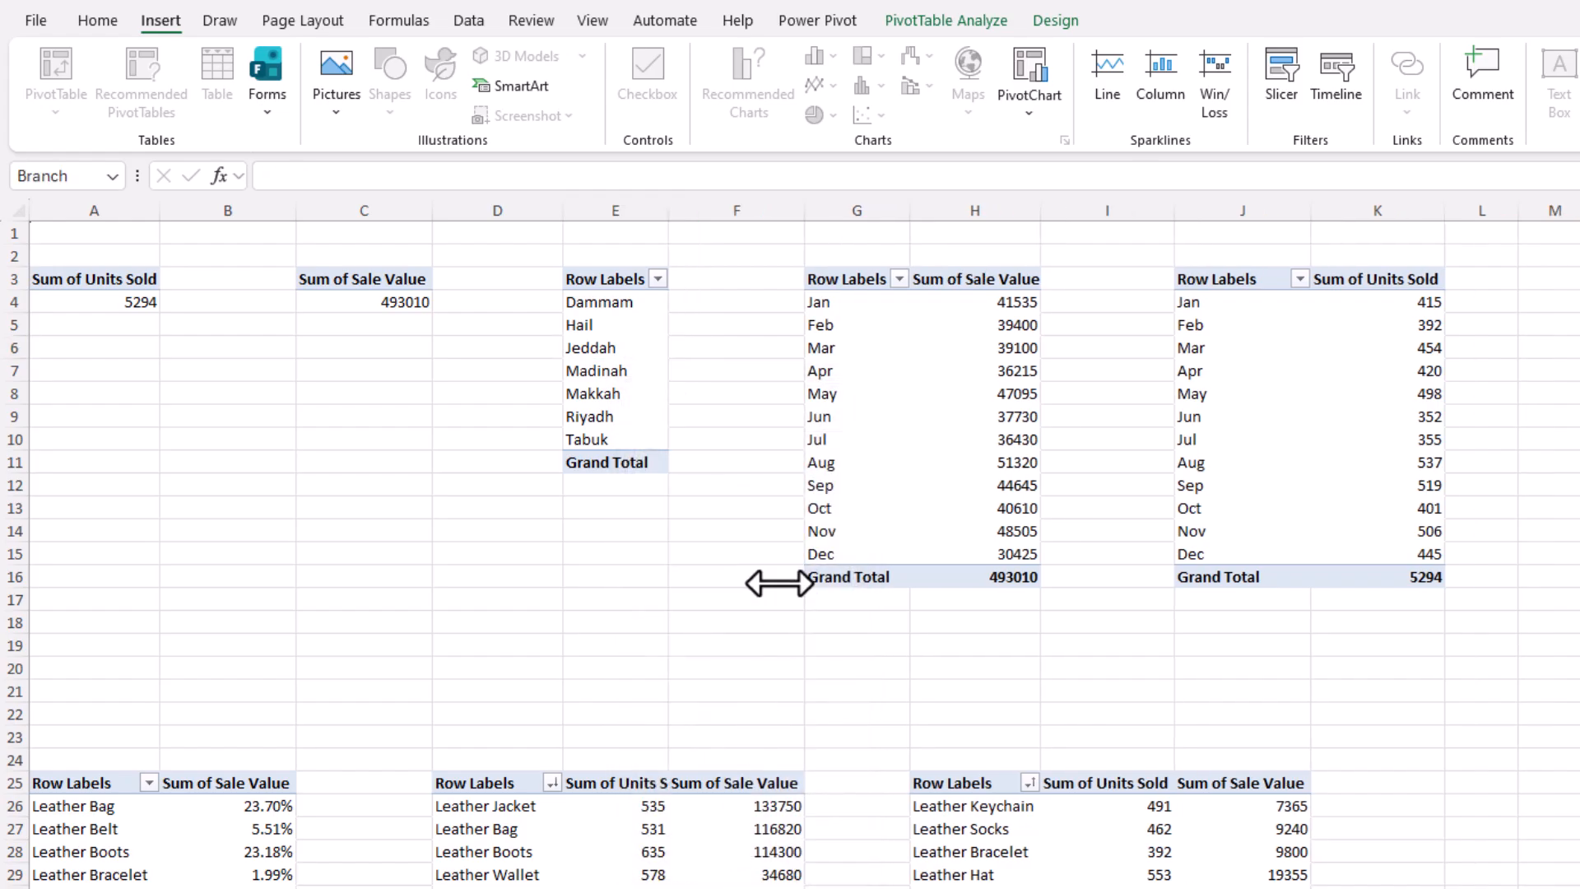
# - Move the Branch slicer to the gray dashboard sheet, with its upper corner at about cell B2
pyautogui.moveTo(862, 520); pyautogui.dragTo(362, 388)
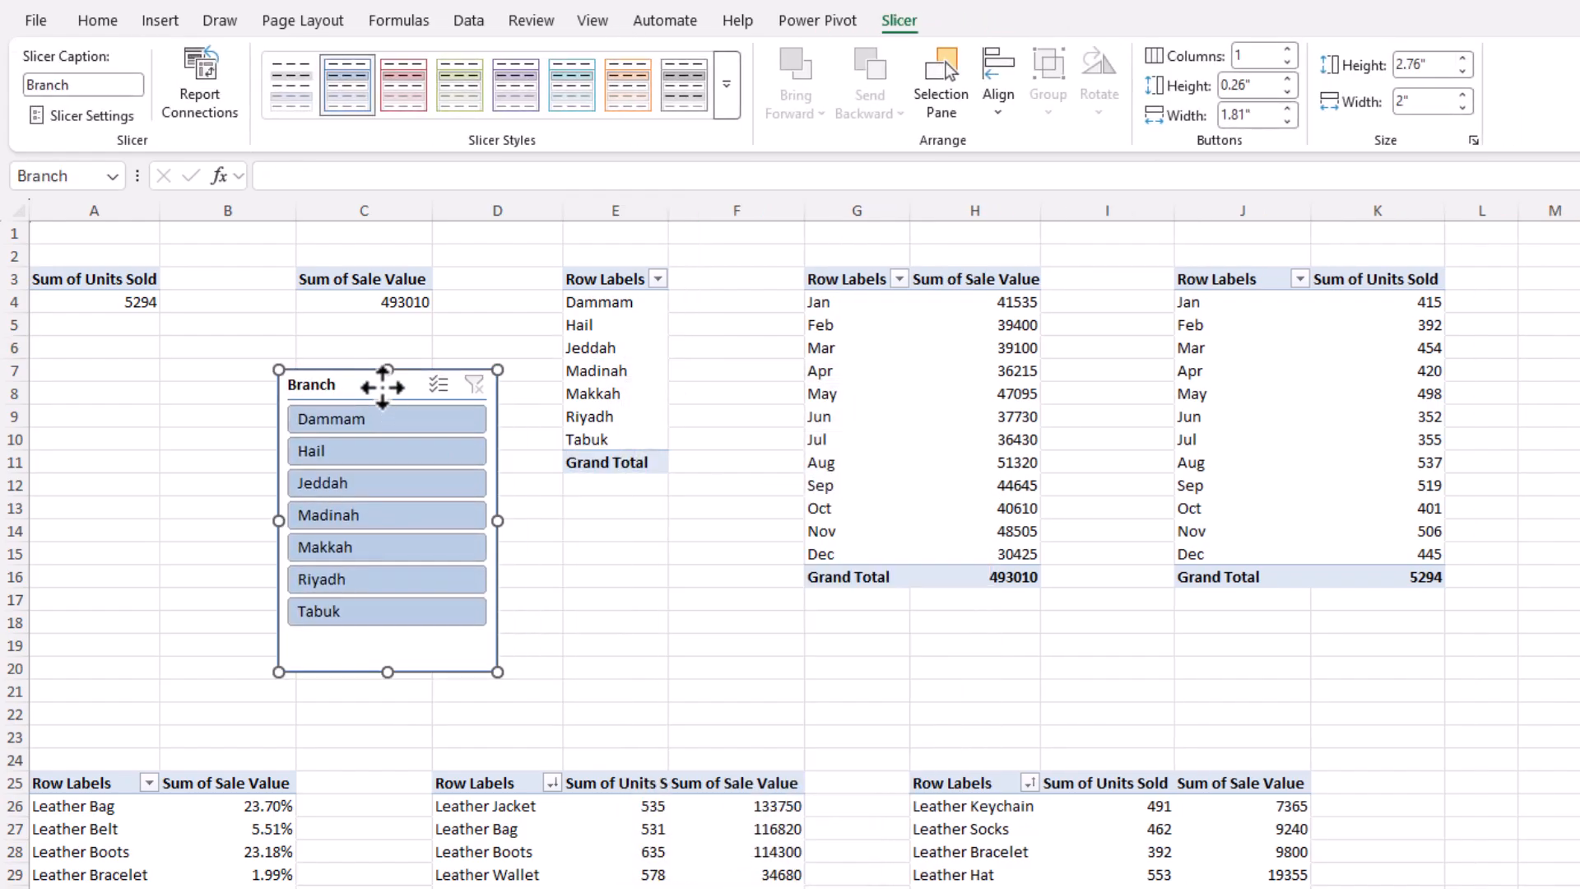
pyautogui.hotkey('ctrl', 'x')
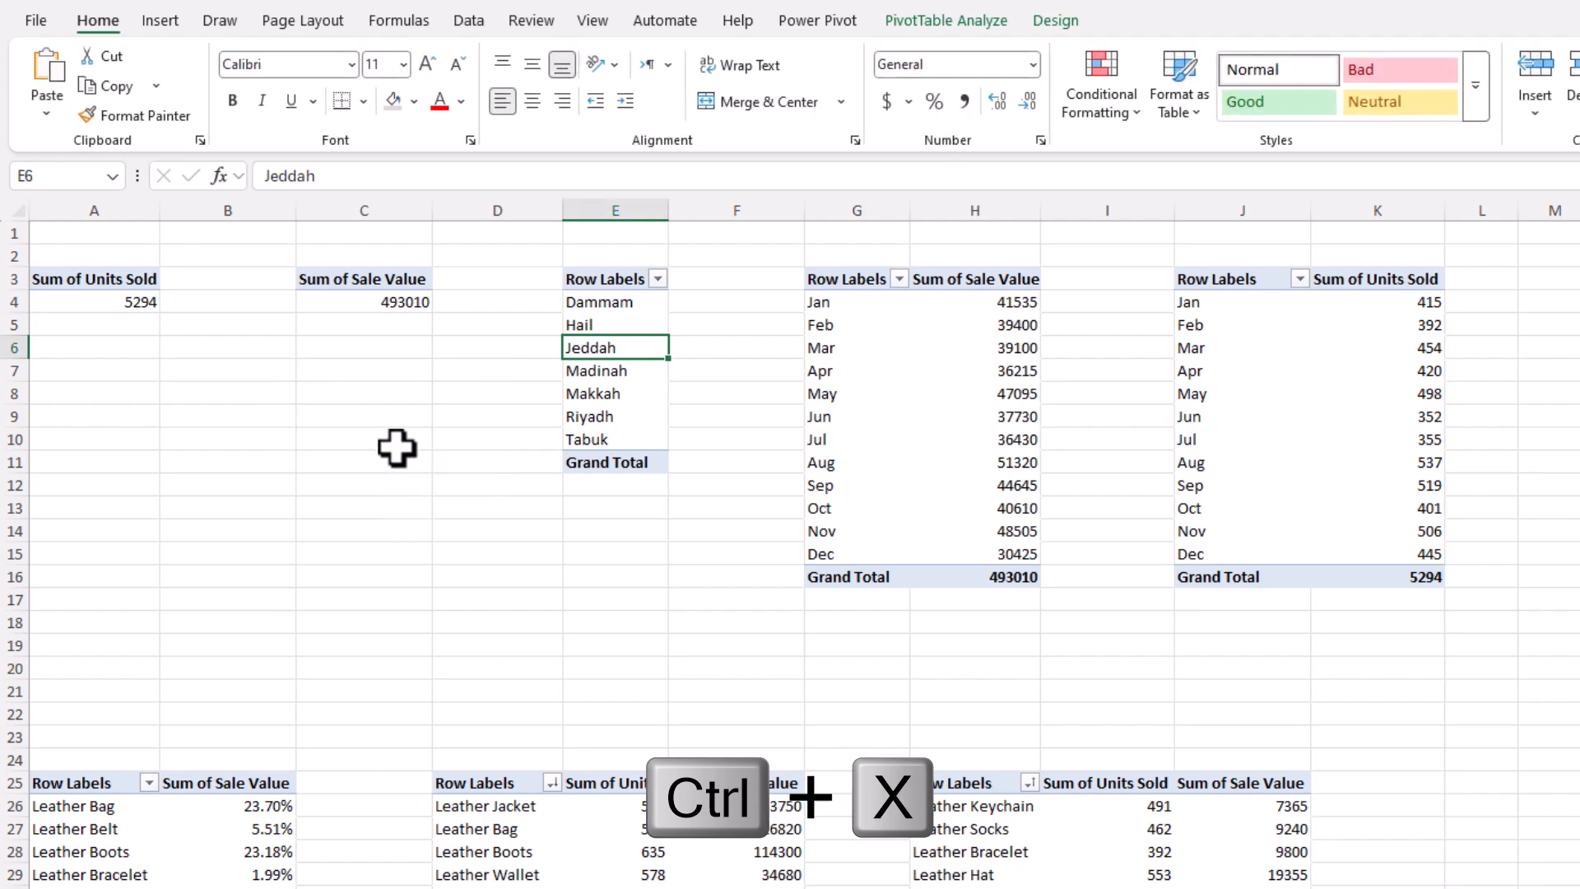
pyautogui.hotkey('ctrl', 'pagedown')
pyautogui.click(141, 293)
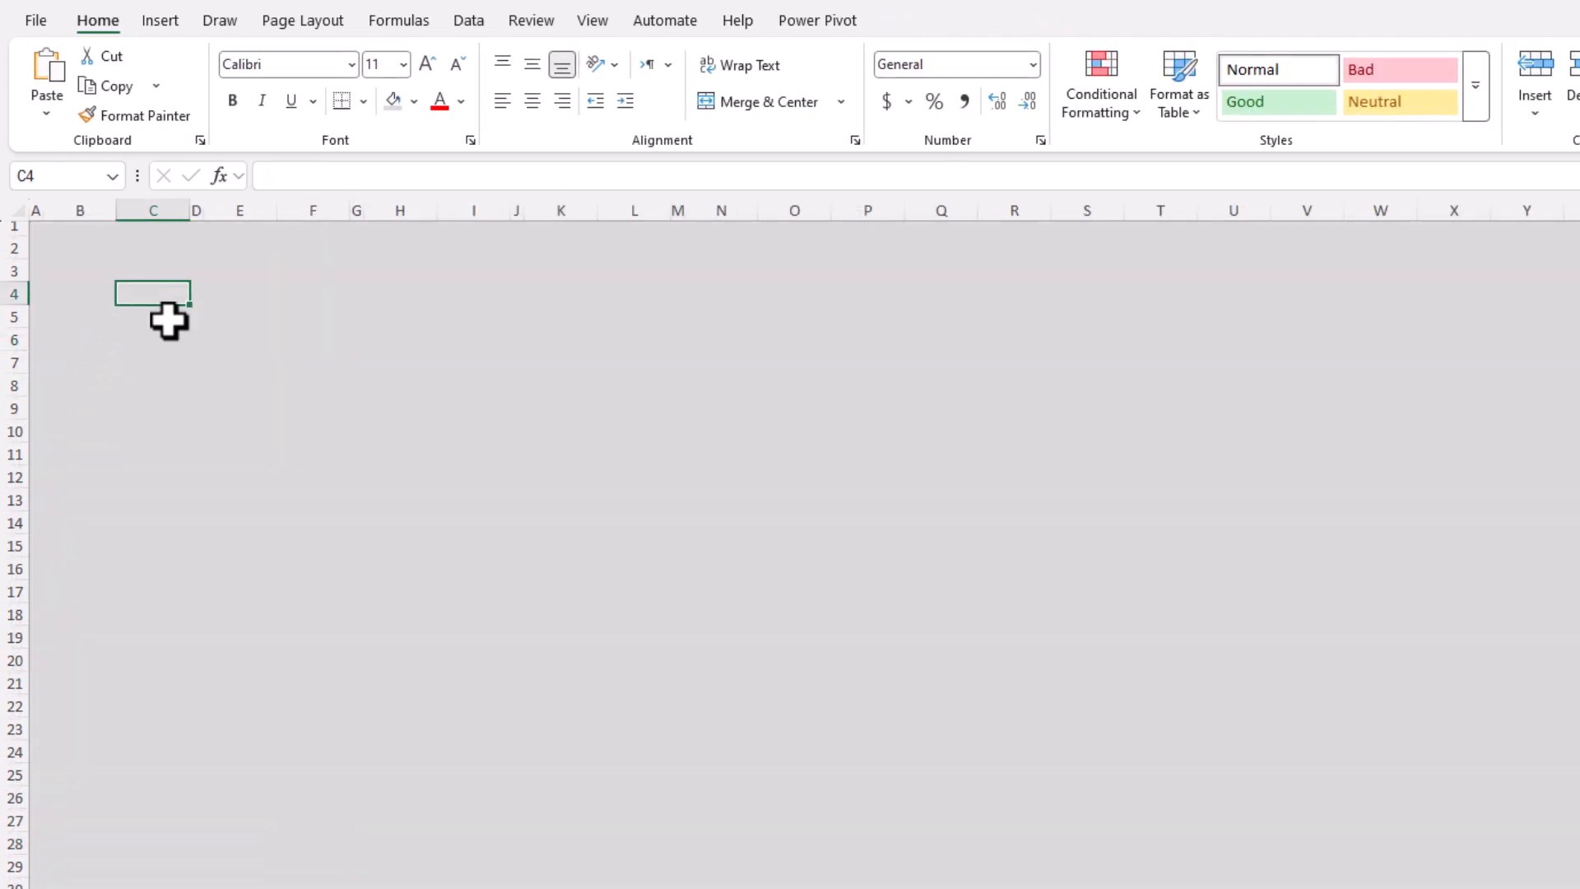
pyautogui.hotkey('ctrl', 'v')
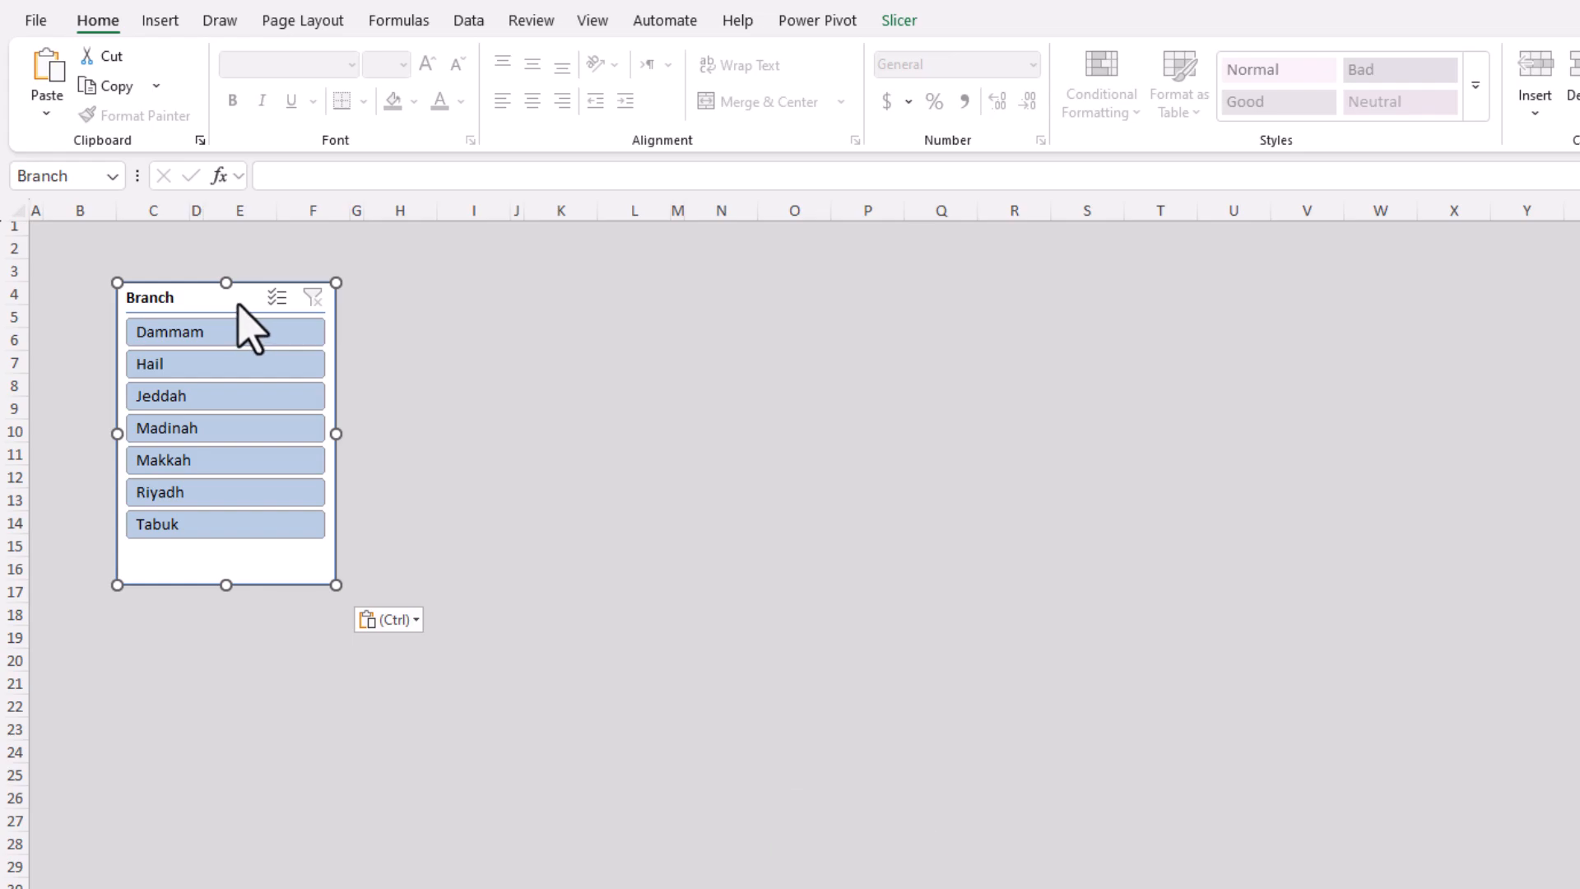
pyautogui.moveTo(238, 306); pyautogui.dragTo(161, 251)
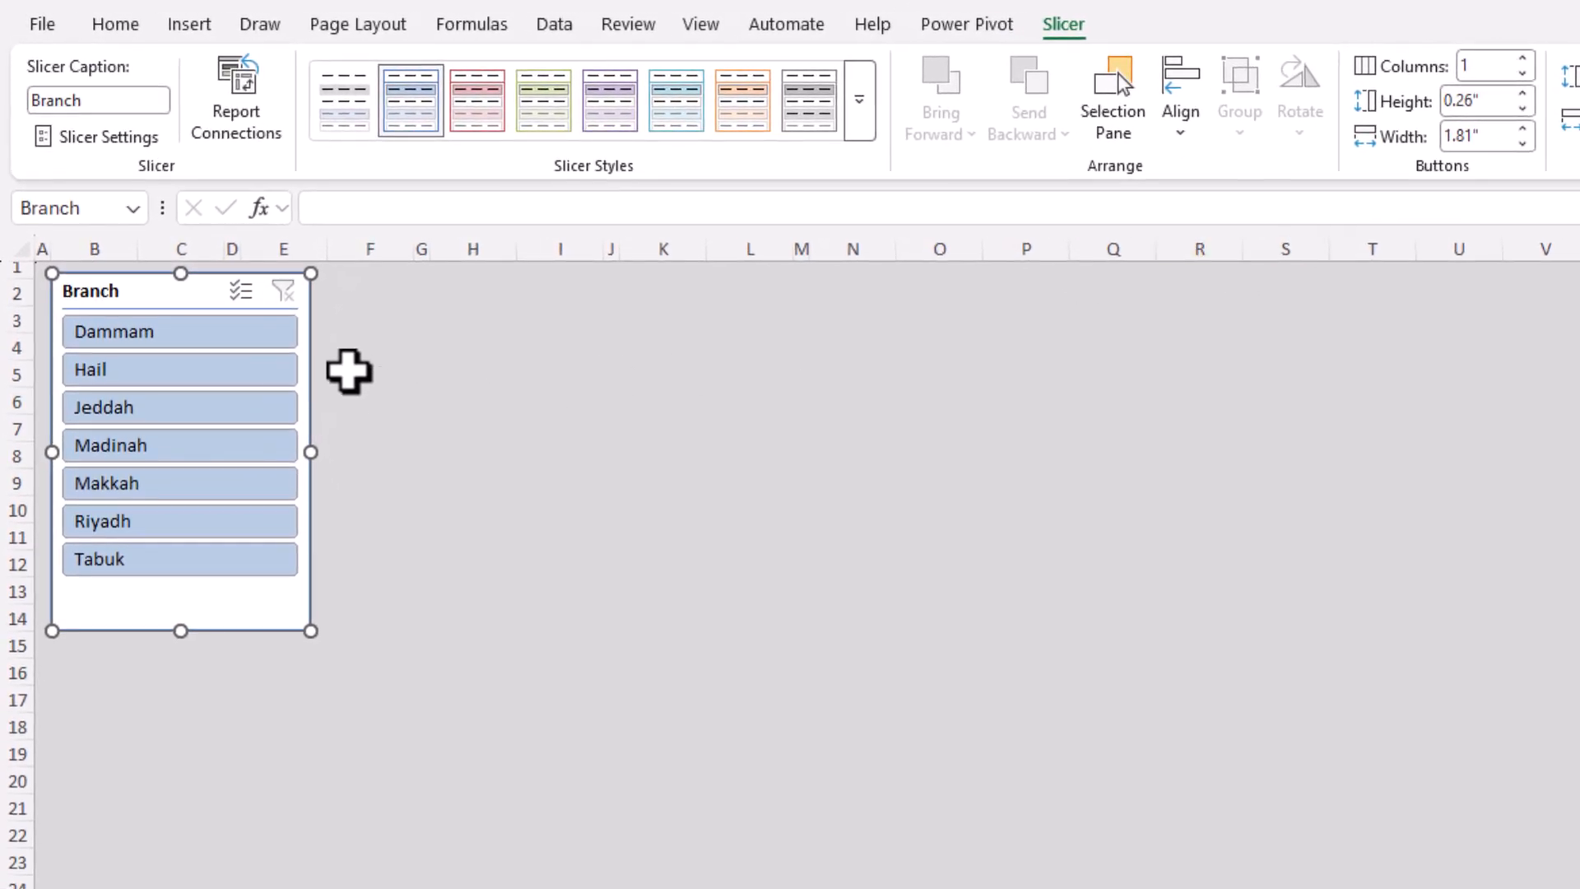
# - Resize the Branch slicer to about 6.3" high and 1.33" wide with 0.8" high buttons, and apply the light red slicer style
pyautogui.click(1523, 94)
pyautogui.click(1522, 94)
pyautogui.click(1522, 94)
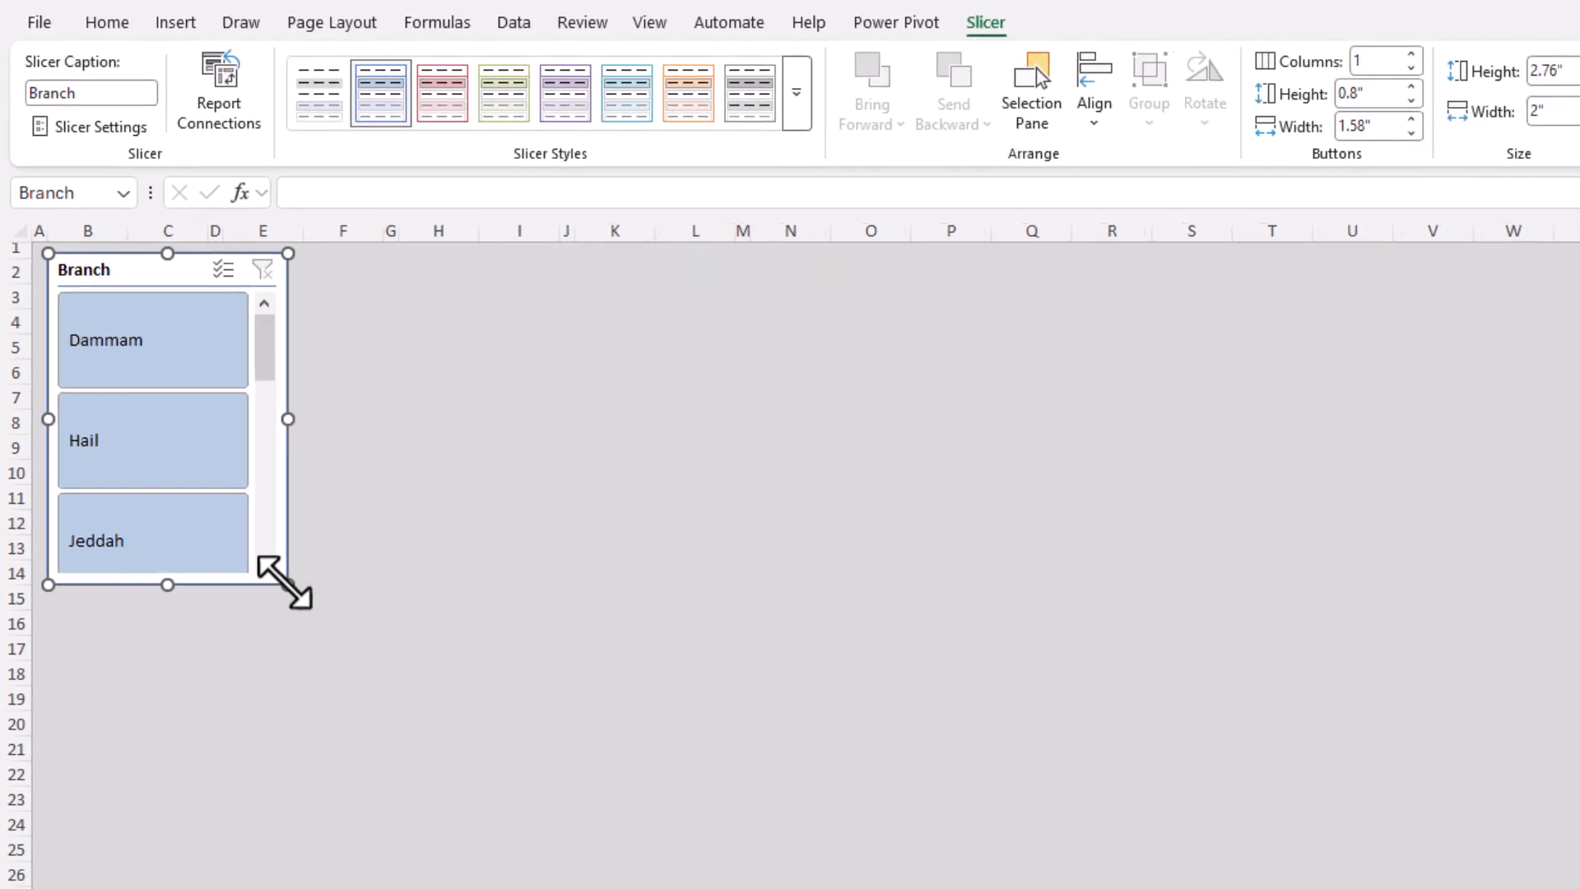
pyautogui.moveTo(288, 586); pyautogui.dragTo(207, 888)
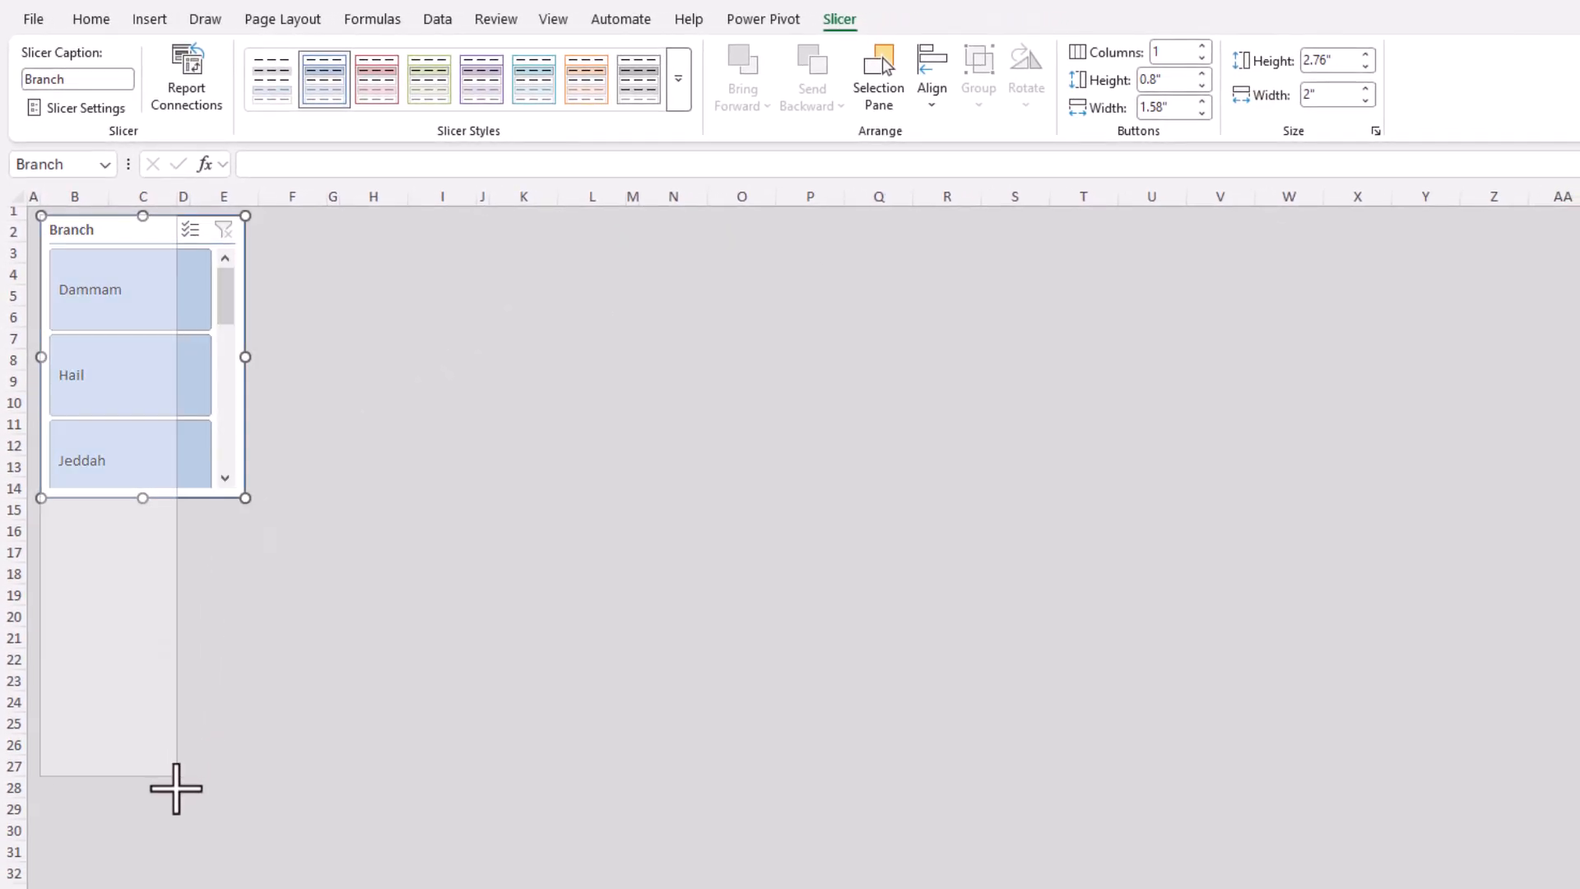
pyautogui.moveTo(176, 789); pyautogui.dragTo(173, 849)
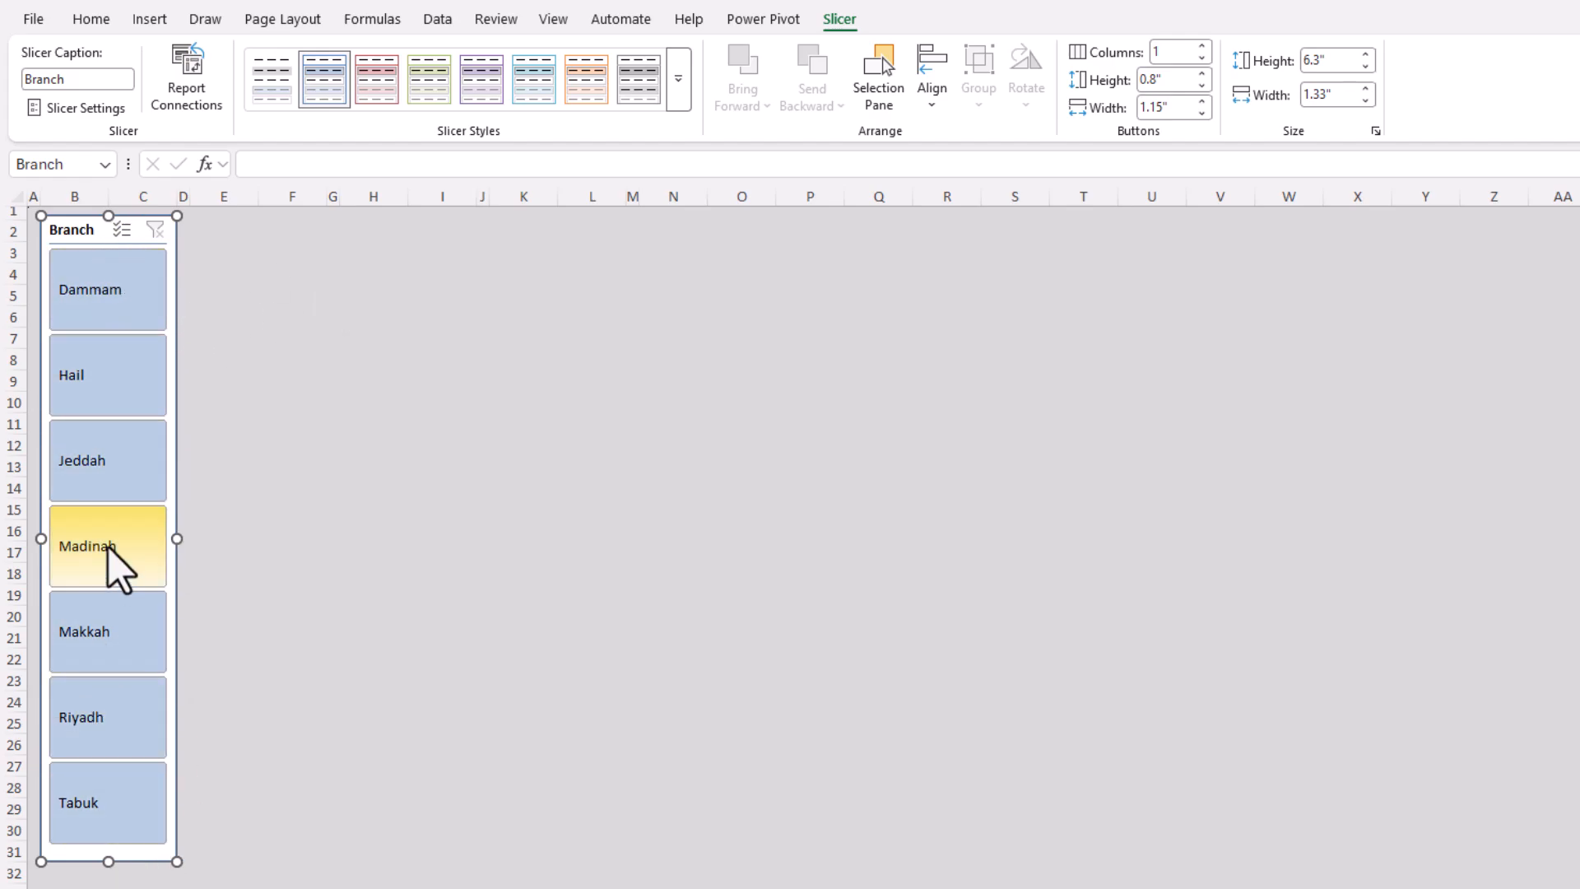
pyautogui.click(376, 82)
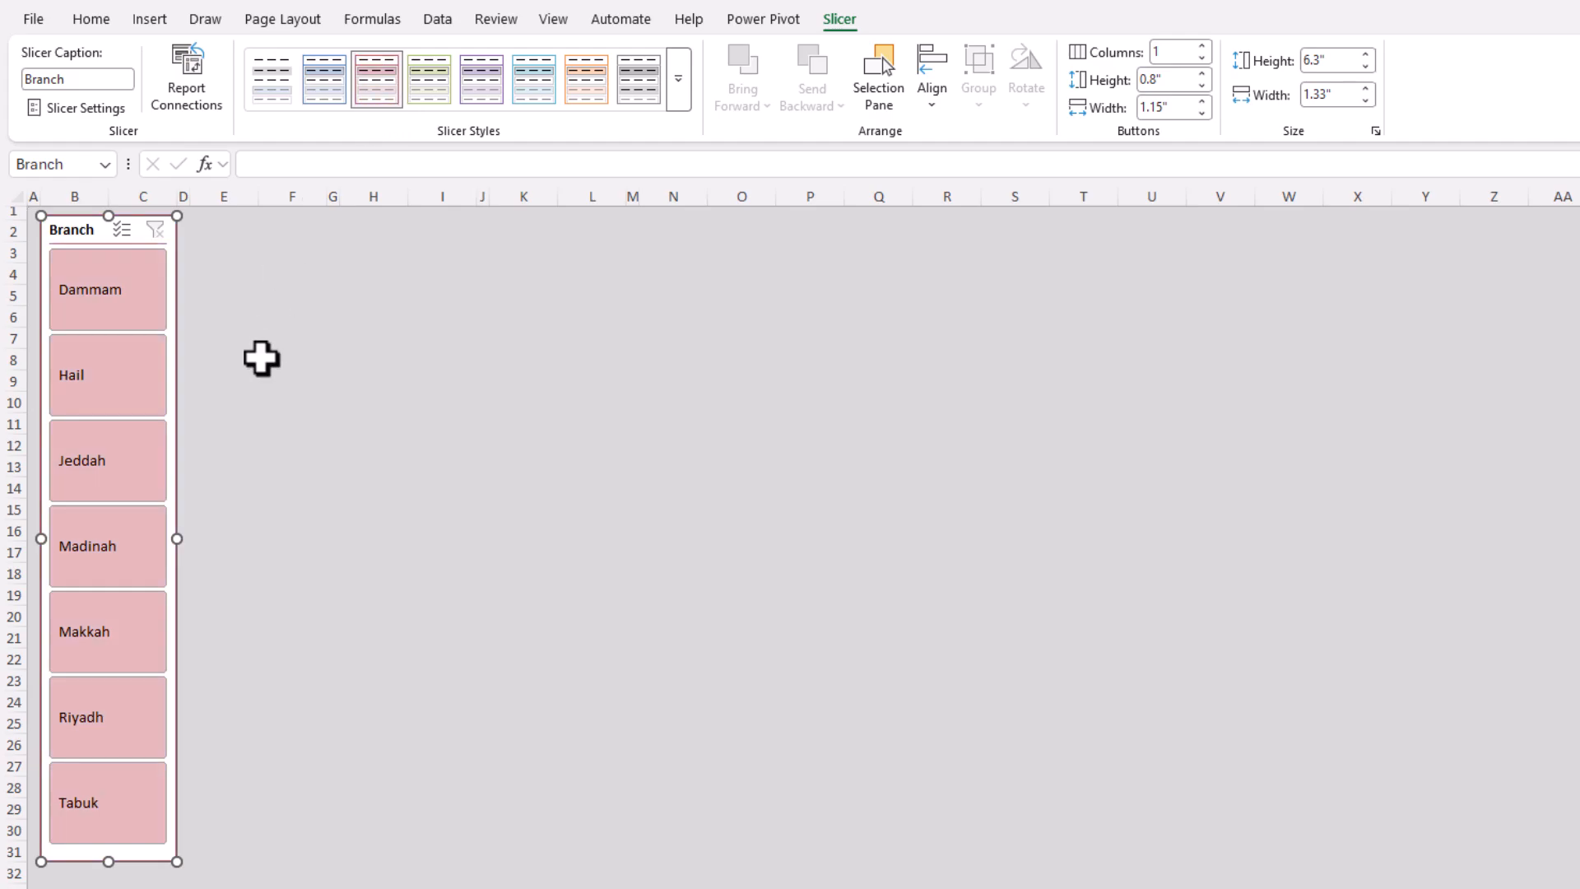
pyautogui.press('Escape')
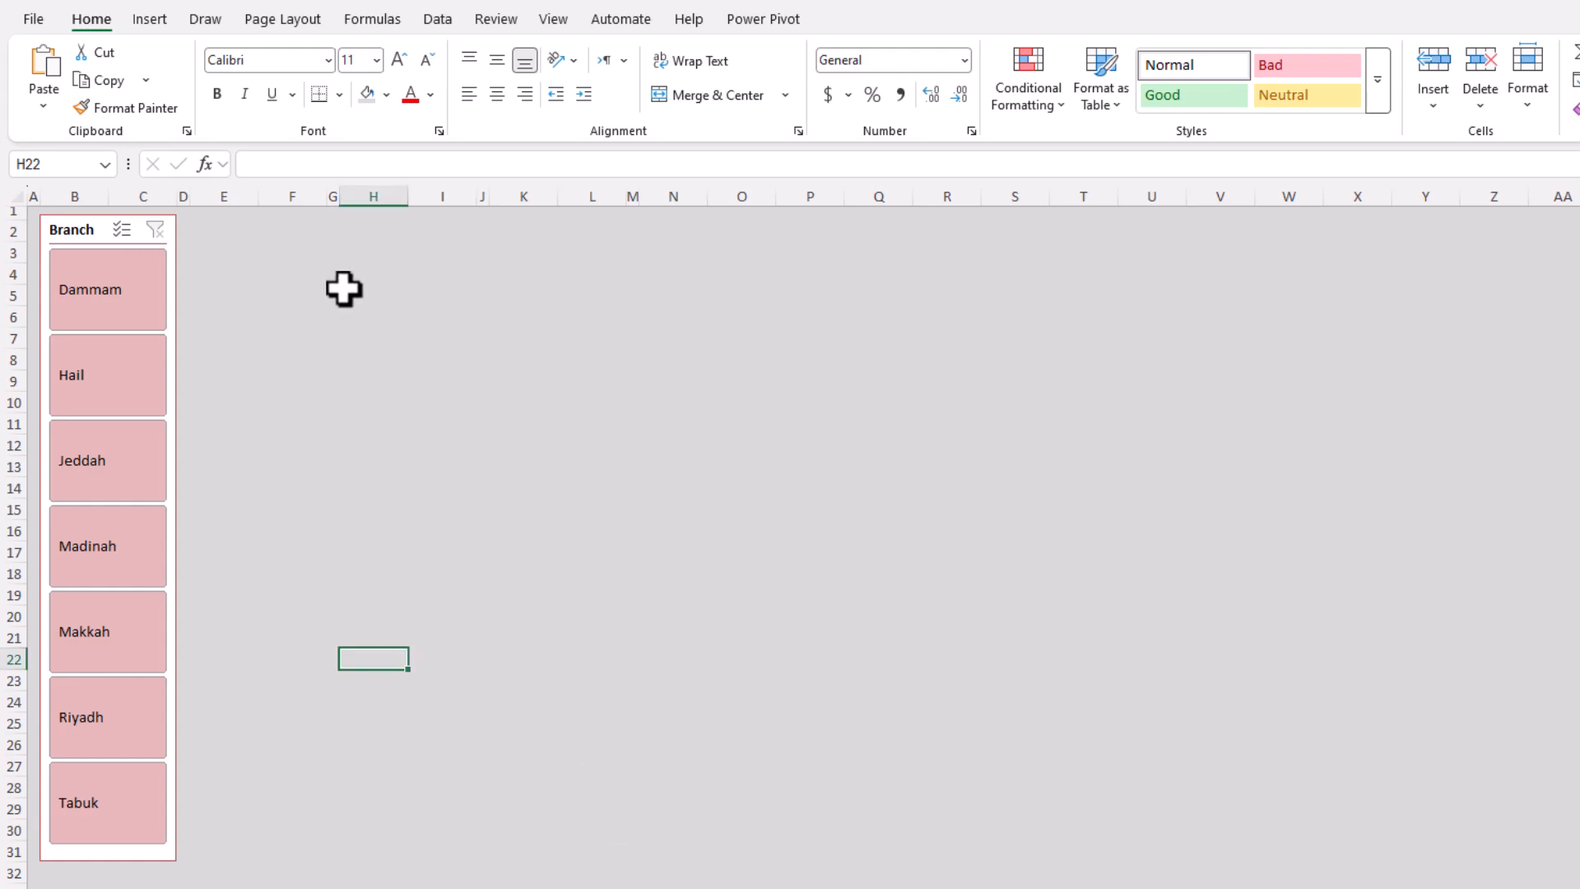
pyautogui.click(235, 288)
pyautogui.moveTo(234, 288); pyautogui.dragTo(469, 325)
pyautogui.click(424, 376)
pyautogui.click(243, 298)
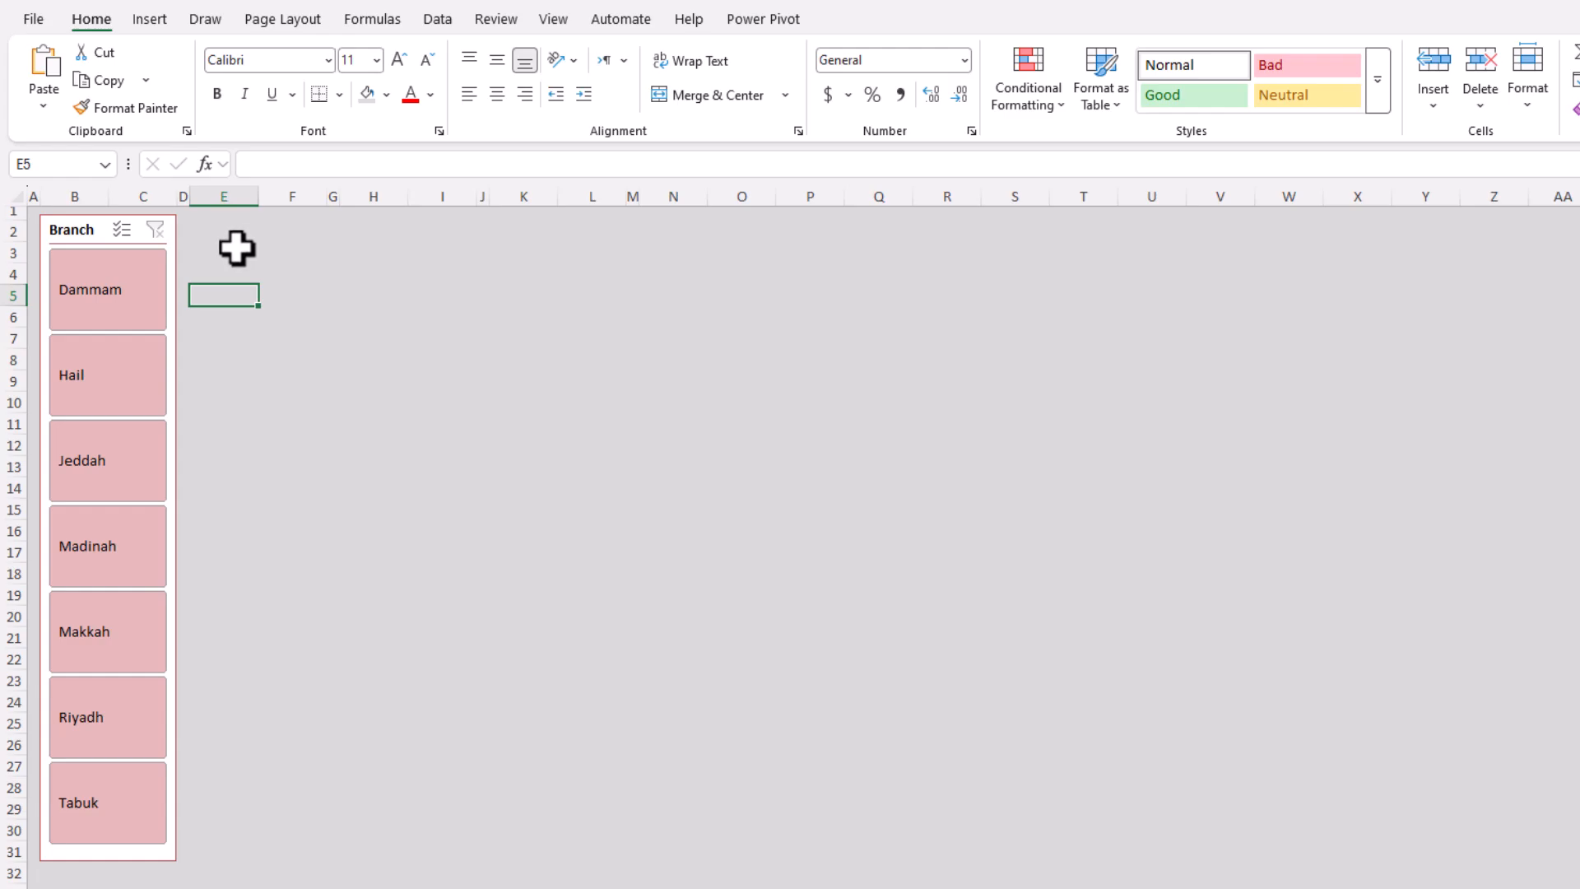
# - Draw a text box beside the slicer over about E4:H6 and place a copy of it directly alongside, spanning about columns I to L
pyautogui.click(158, 21)
pyautogui.click(367, 109)
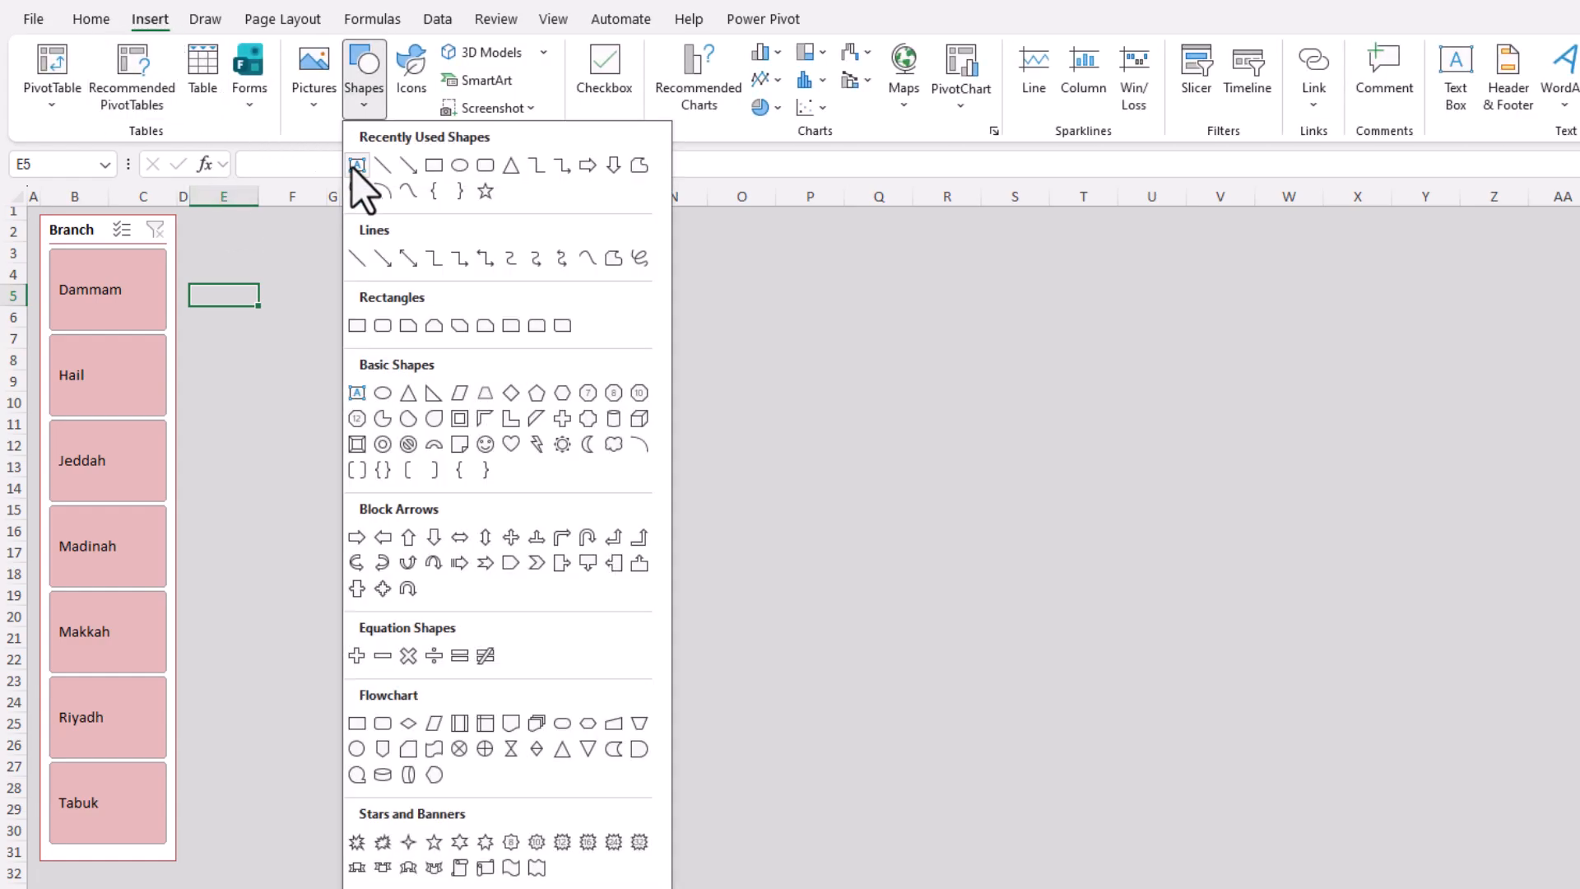
pyautogui.click(357, 166)
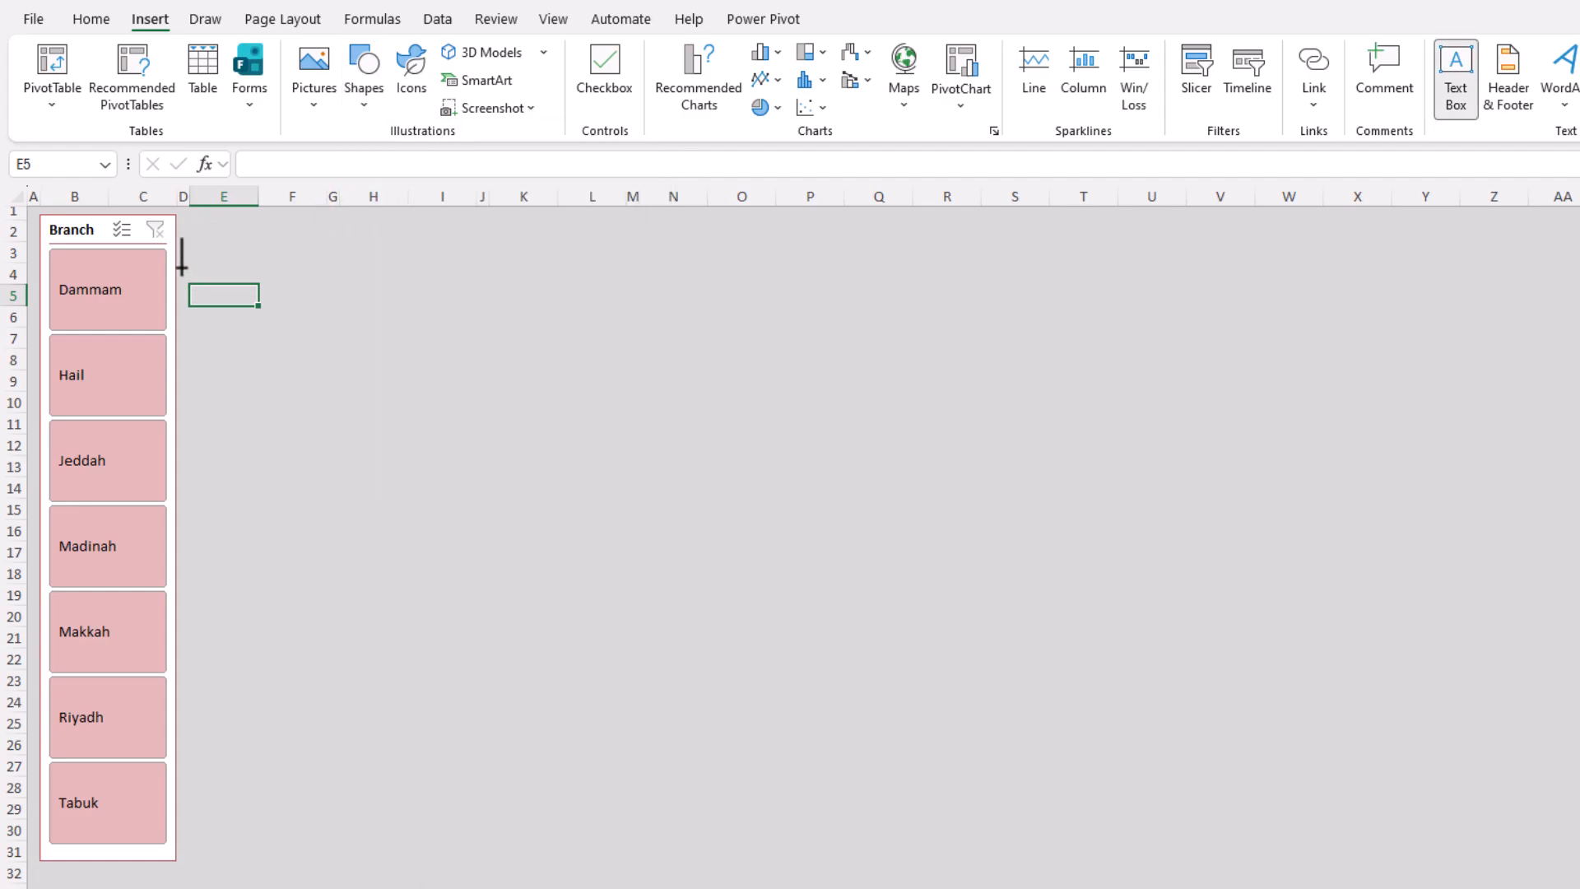
pyautogui.moveTo(197, 264)
pyautogui.mouseDown()
pyautogui.moveTo(231, 327)
pyautogui.moveTo(382, 321)
pyautogui.mouseUp()
pyautogui.hotkey('ctrl', 'c')
pyautogui.click(462, 267)
pyautogui.hotkey('ctrl', 'v')
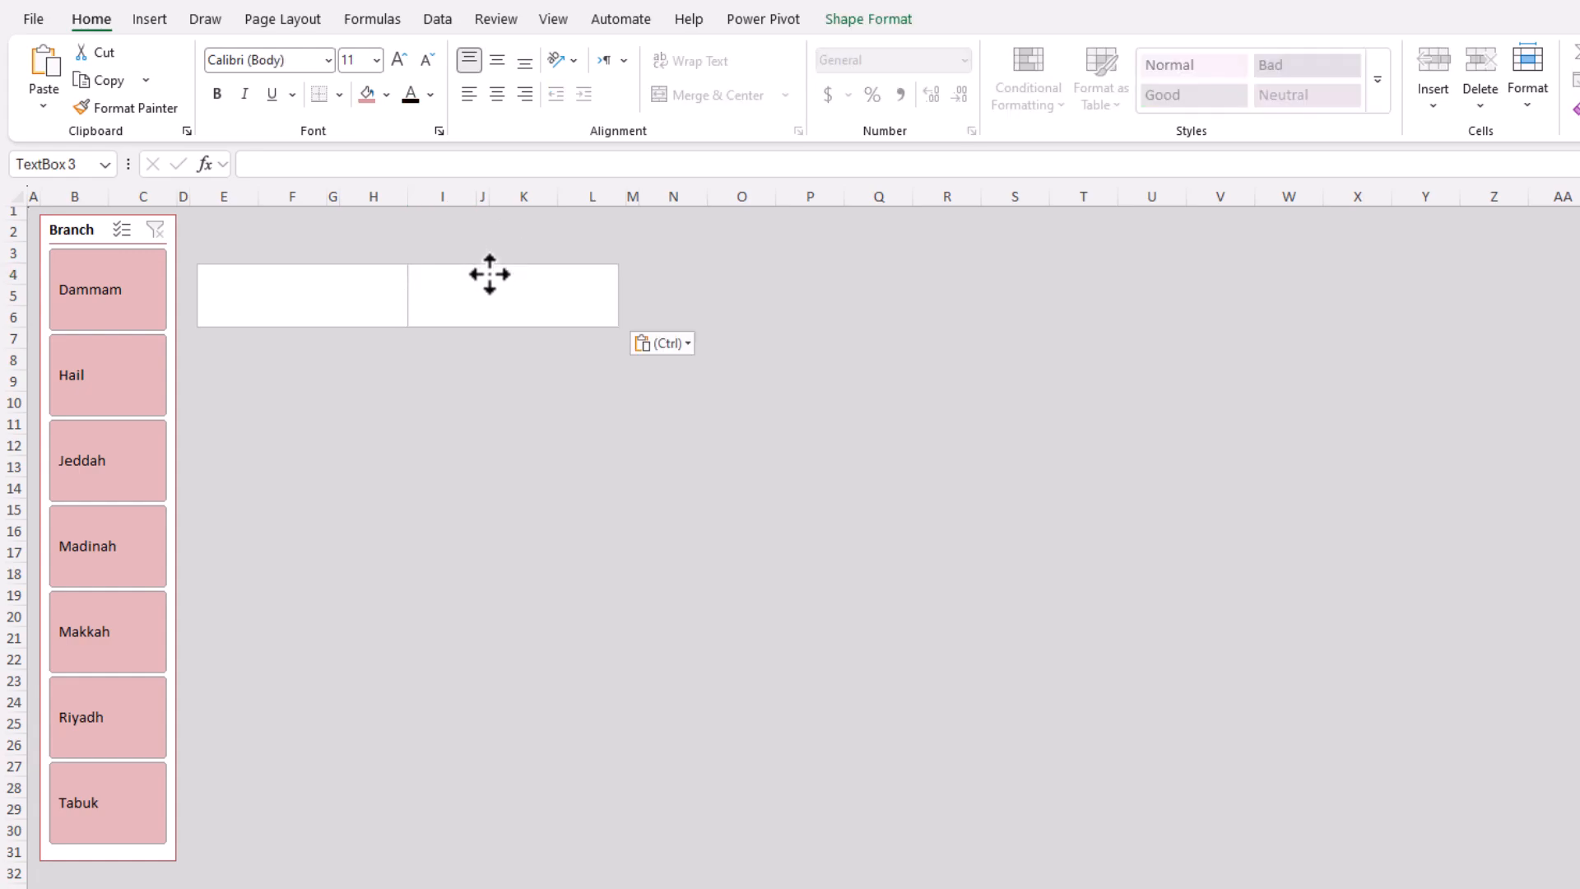
# - Merge and center cells E2:H3 above the first text box and enter the heading "Total Units Sold"
pyautogui.click(292, 252)
pyautogui.moveTo(370, 252); pyautogui.dragTo(256, 248)
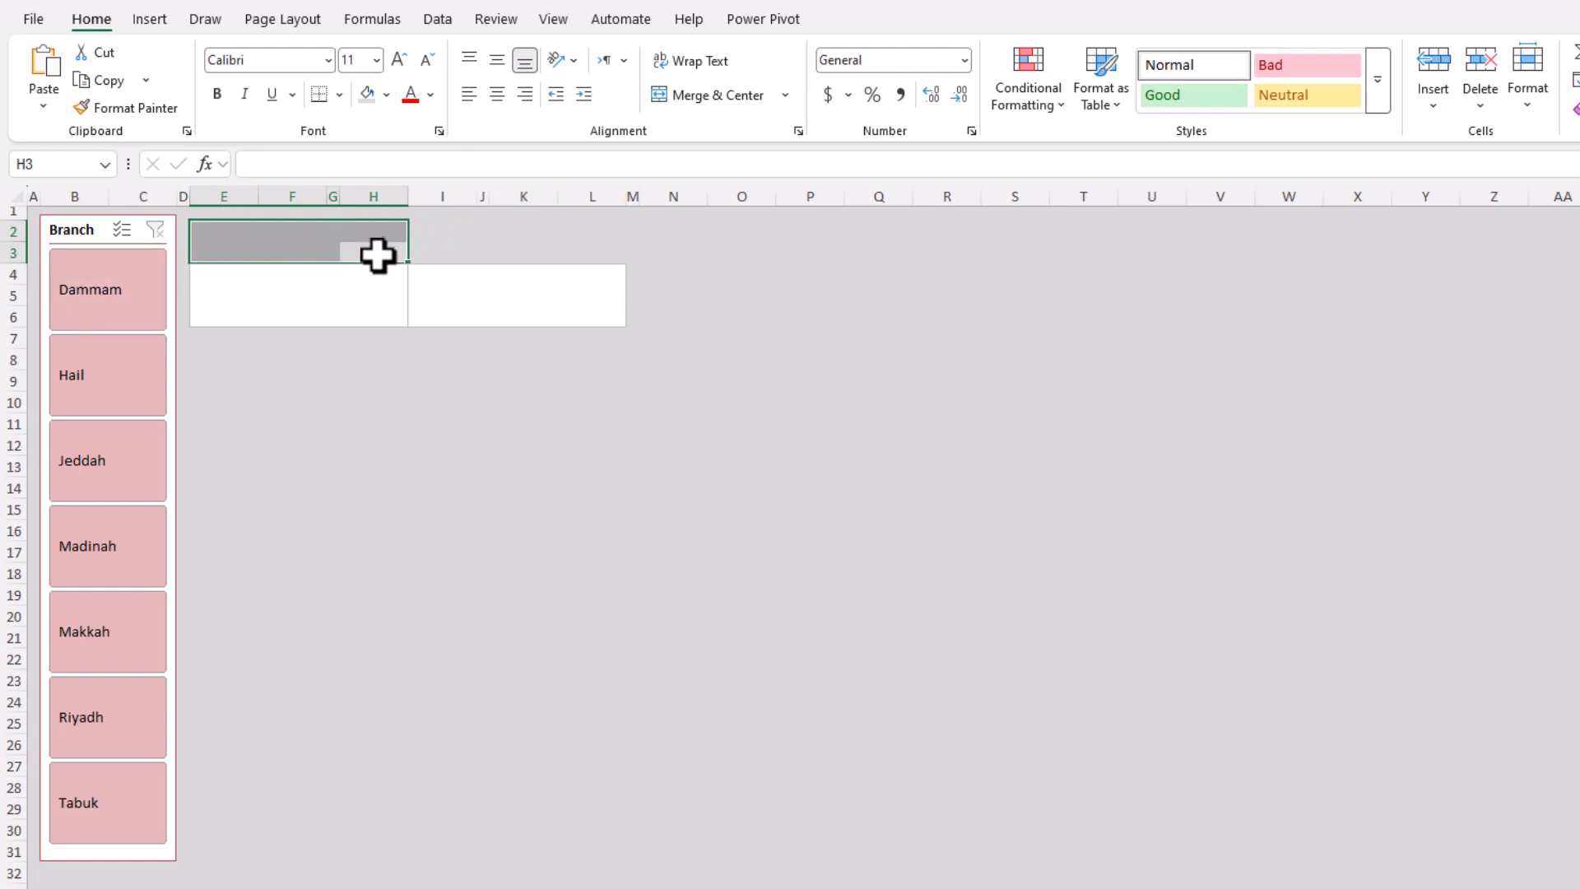
pyautogui.click(721, 94)
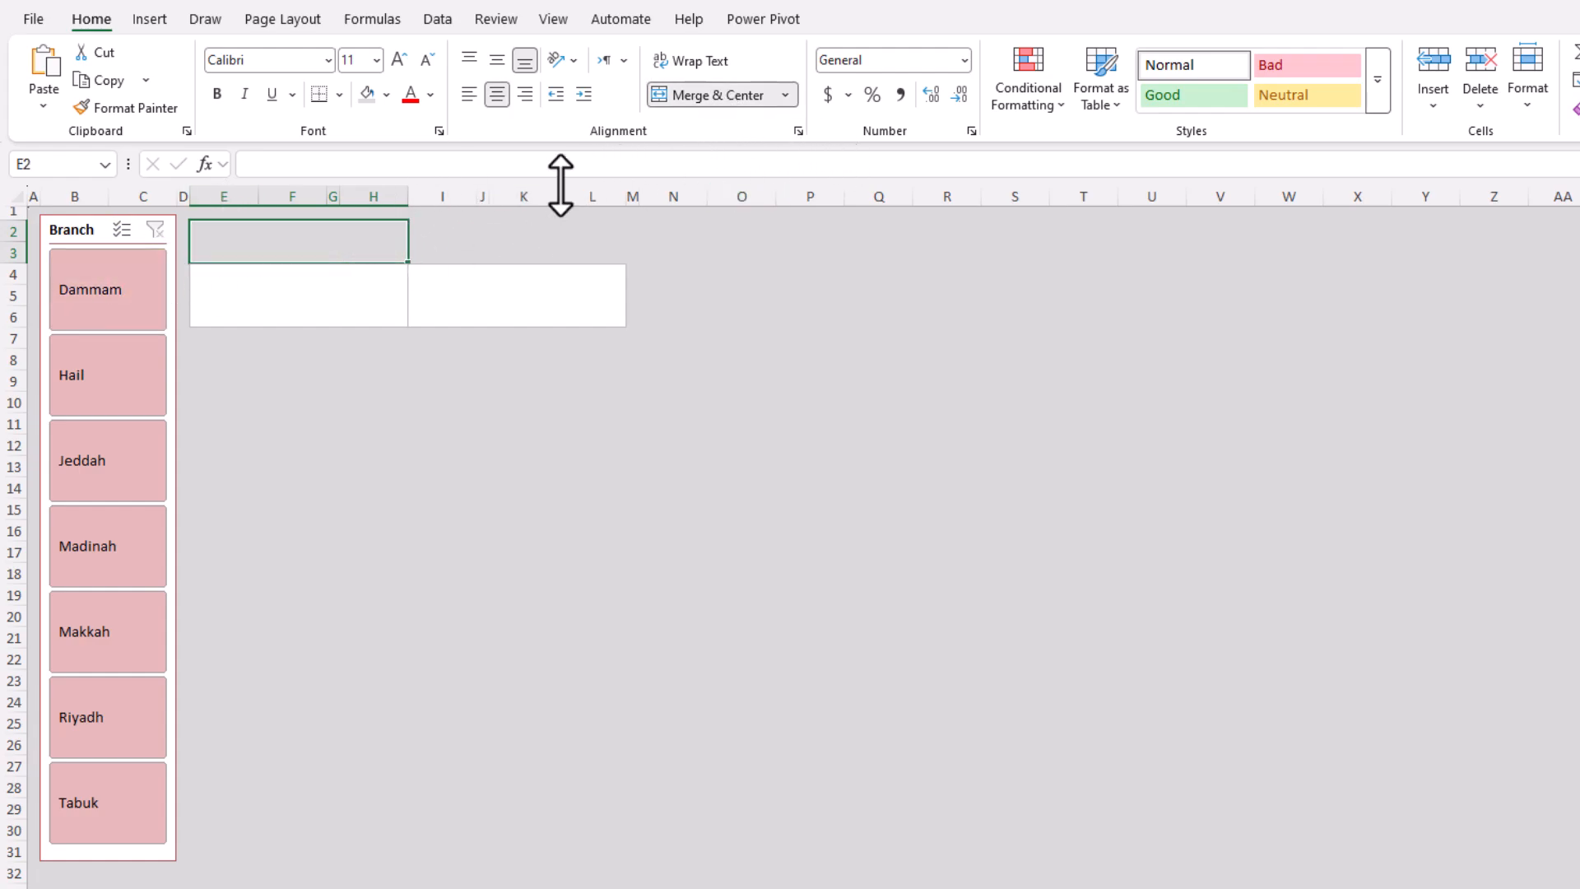
pyautogui.write('T')
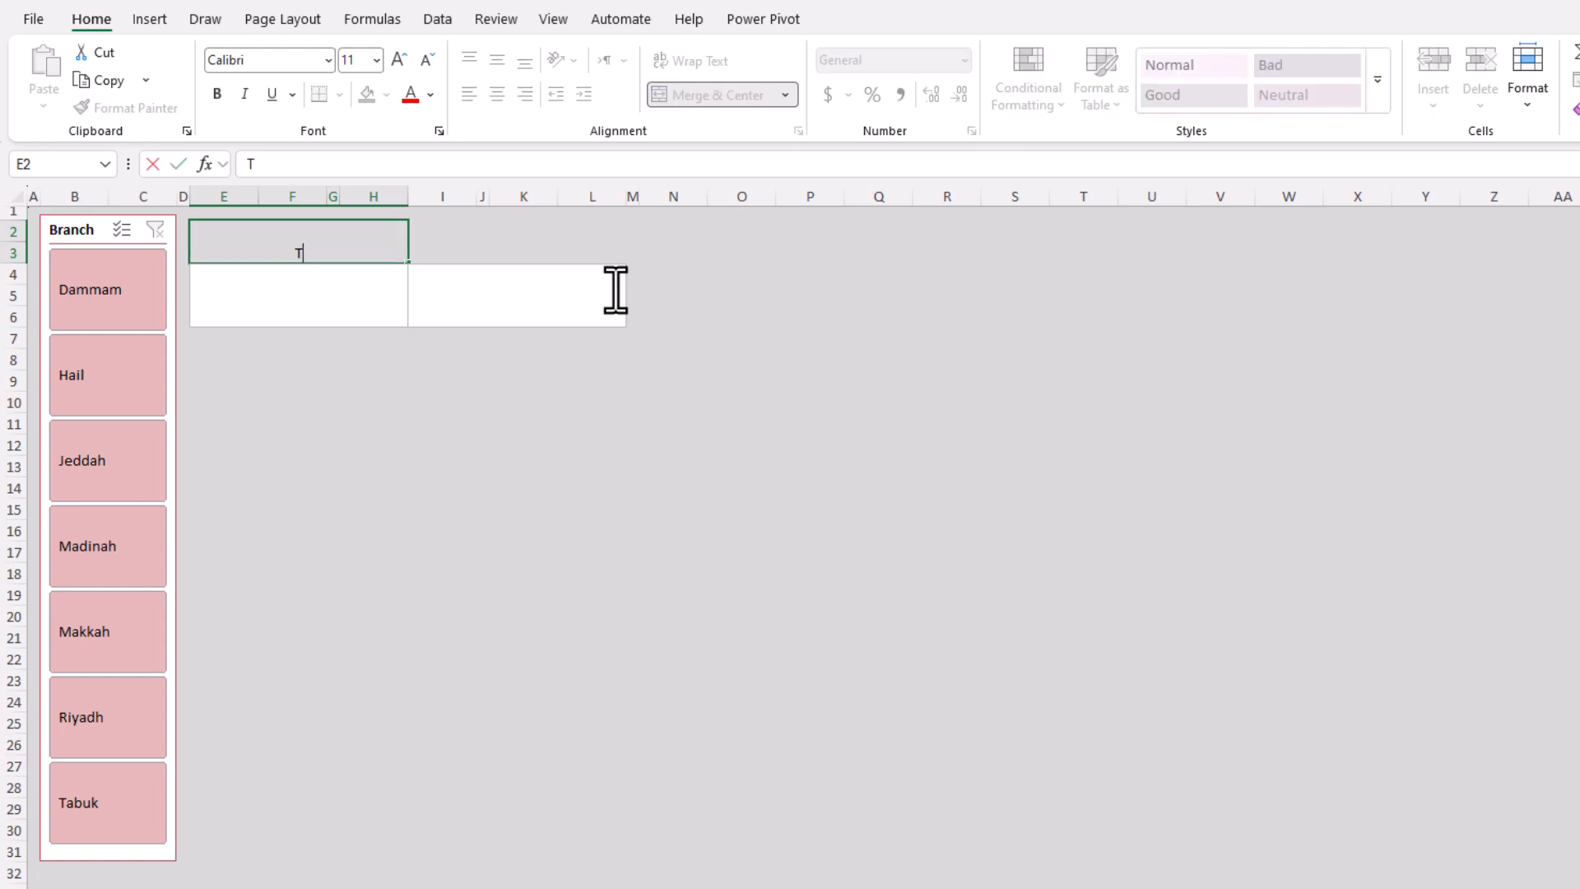
pyautogui.write('otal units Sold')
# - Merge and center cells I2:L3 above the second text box and enter the heading "Total Sales"
pyautogui.moveTo(427, 229); pyautogui.dragTo(620, 257)
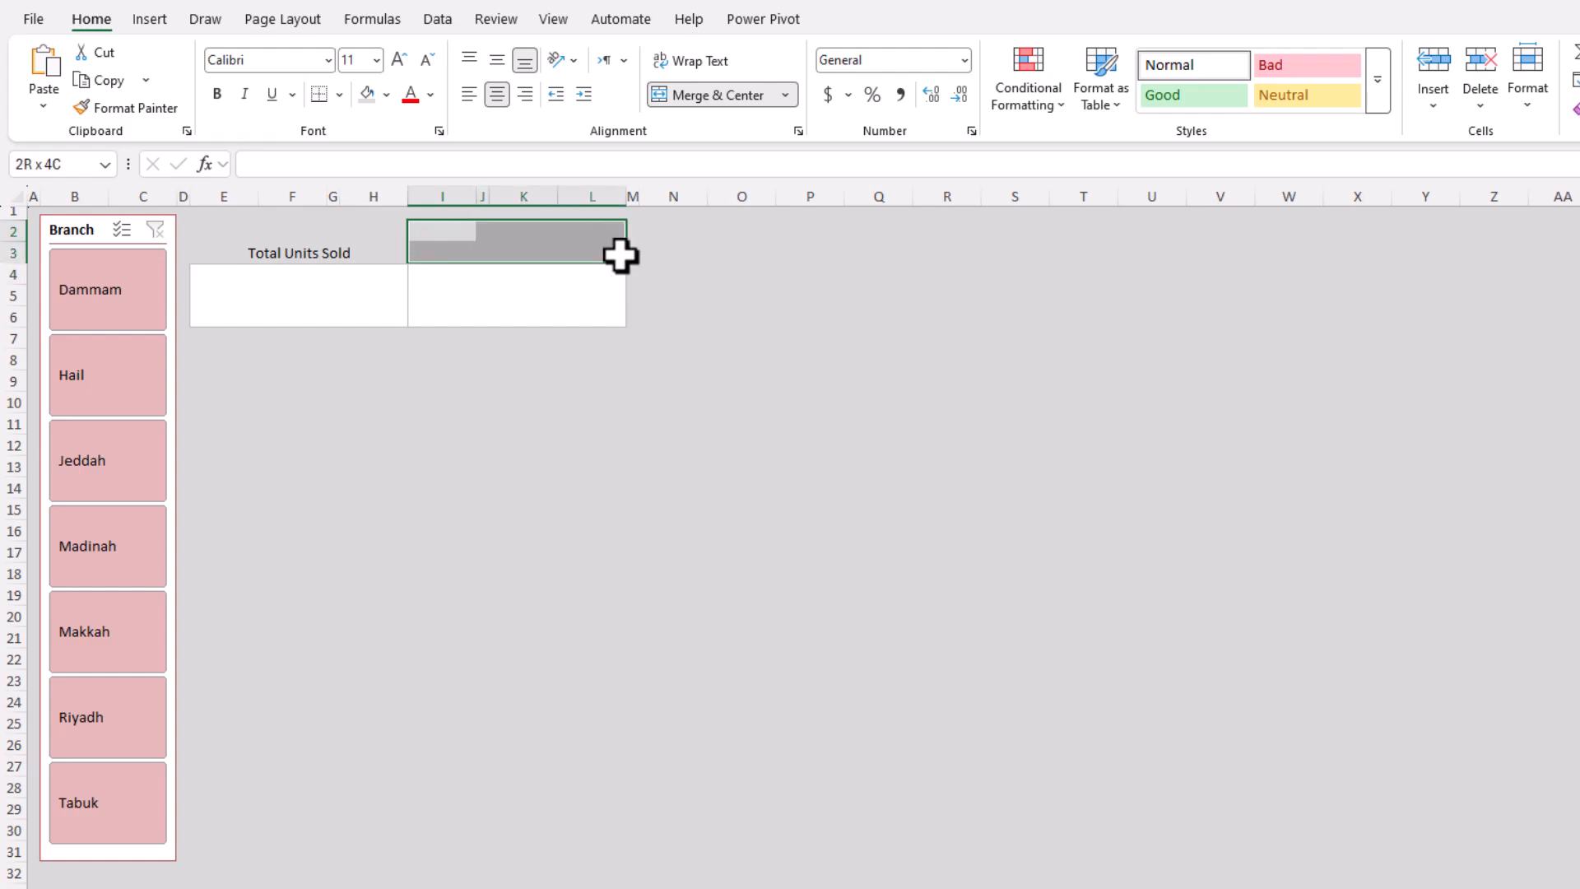
pyautogui.click(666, 95)
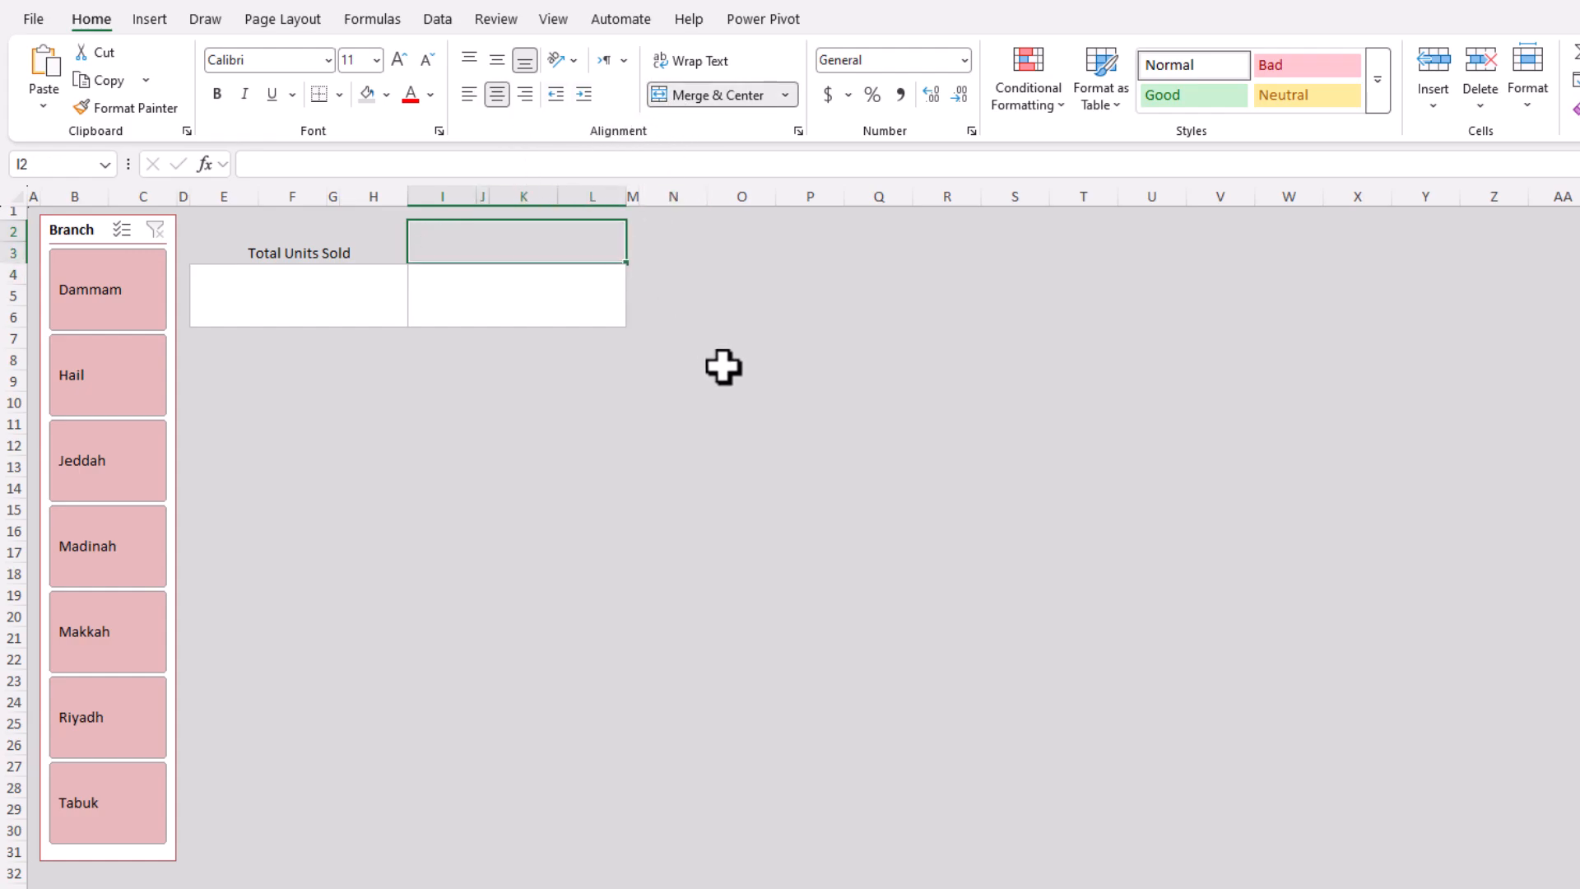
pyautogui.write('Total Sales')
# - Format the Total Units Sold and Total Sales headings as vertically centered, bold, 18-point text
pyautogui.moveTo(263, 247); pyautogui.dragTo(469, 247)
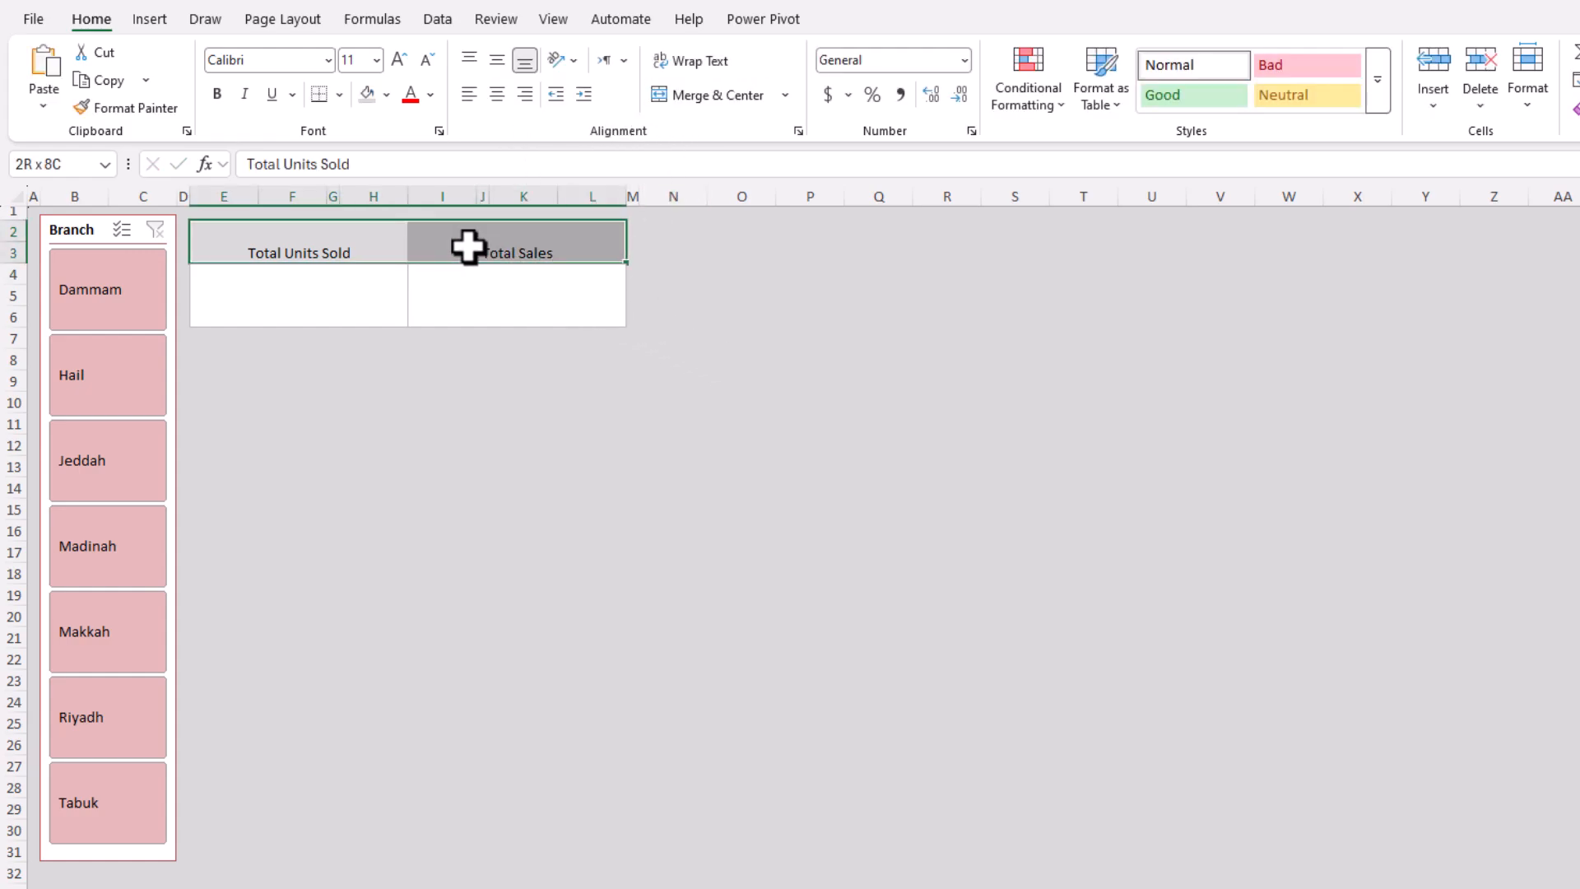
pyautogui.click(497, 61)
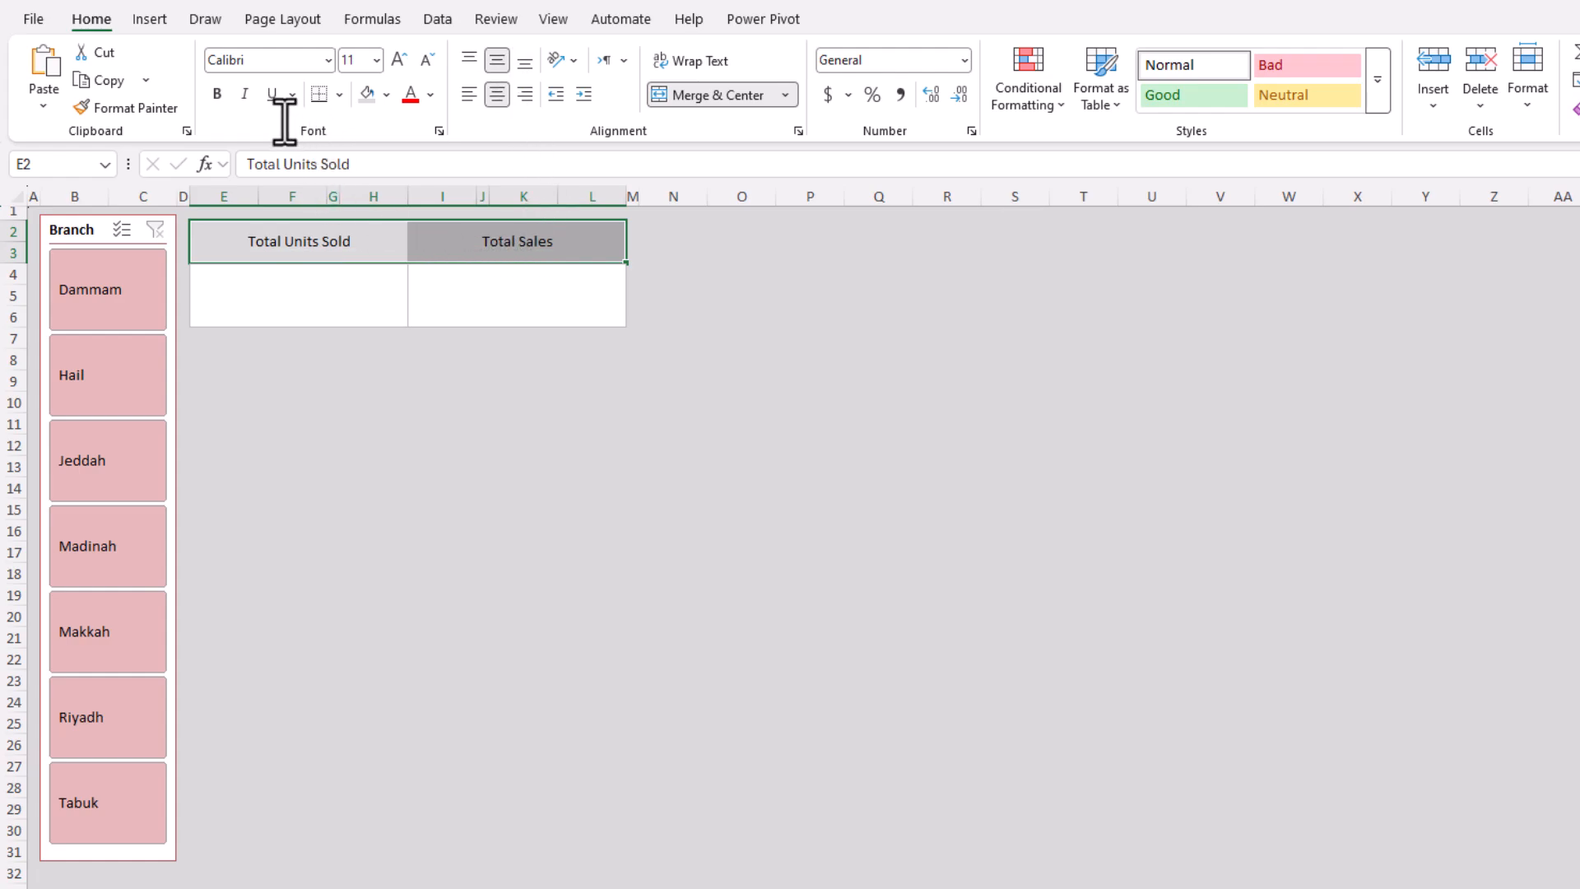
pyautogui.click(359, 64)
pyautogui.write('18')
pyautogui.press('Return')
pyautogui.click(218, 100)
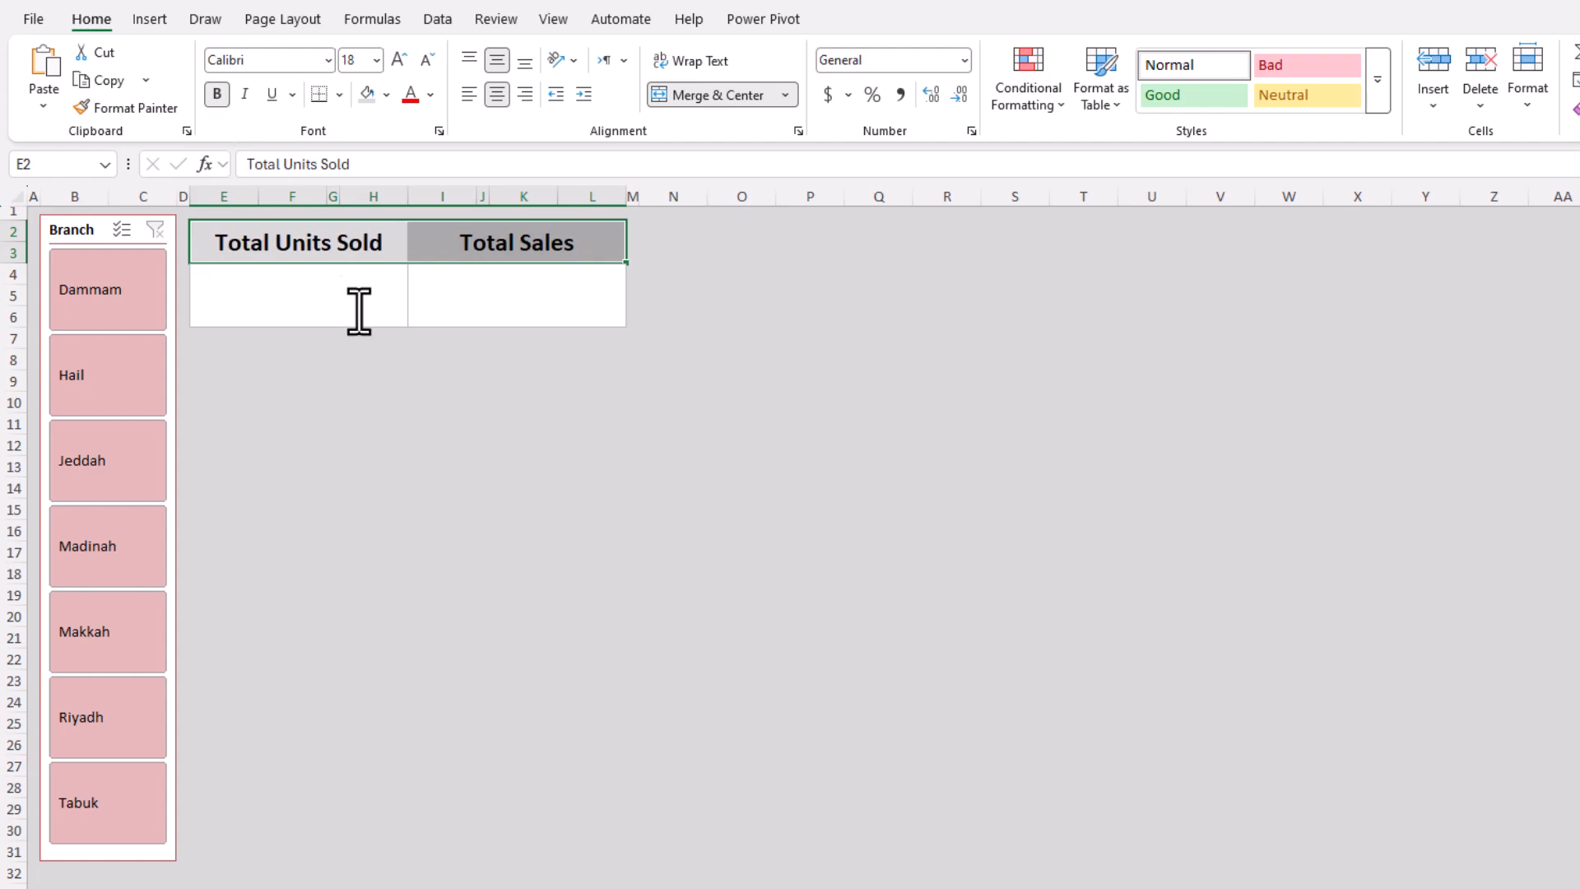
pyautogui.click(400, 467)
# - Link the text box under Total Units Sold to the units sold total with the formula =Sheet11!A4
pyautogui.click(274, 301)
pyautogui.click(235, 261)
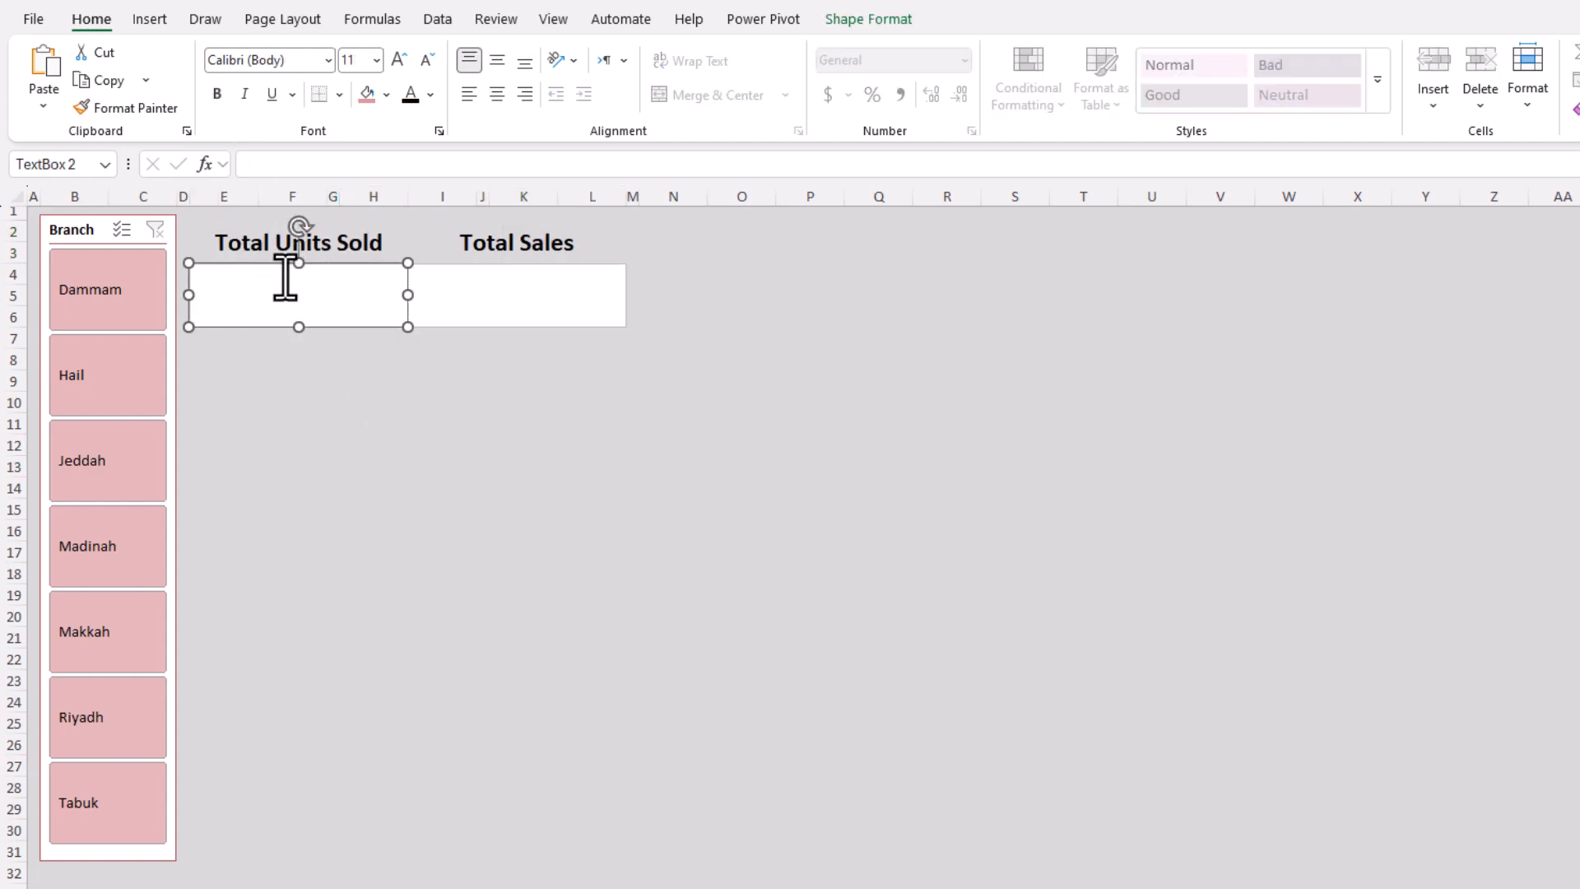
pyautogui.click(279, 167)
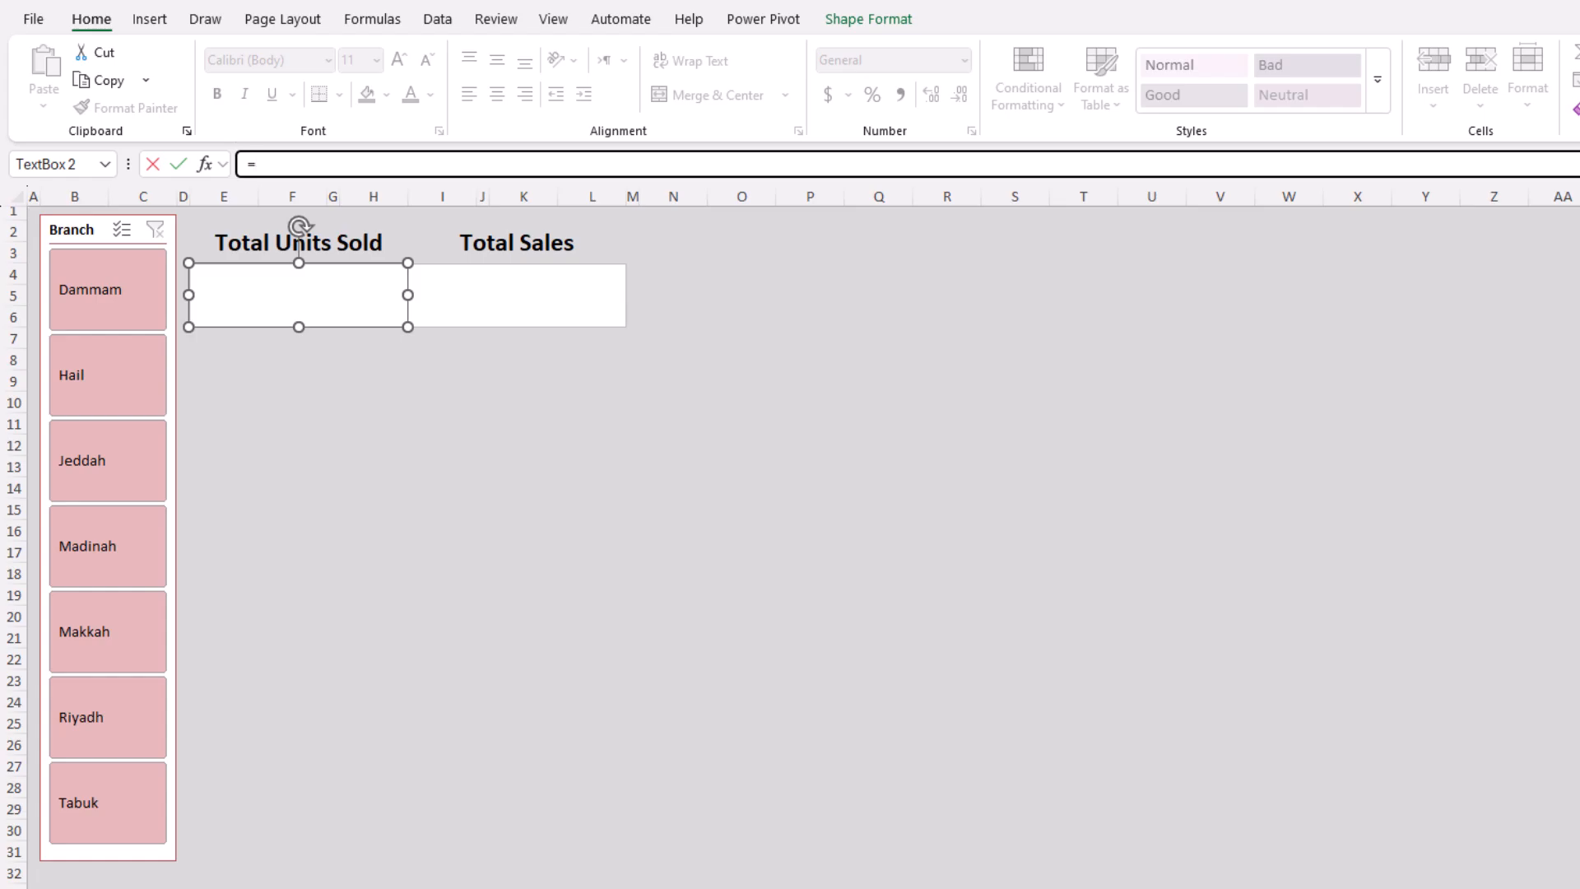
pyautogui.hotkey('ctrl', 'pageup')
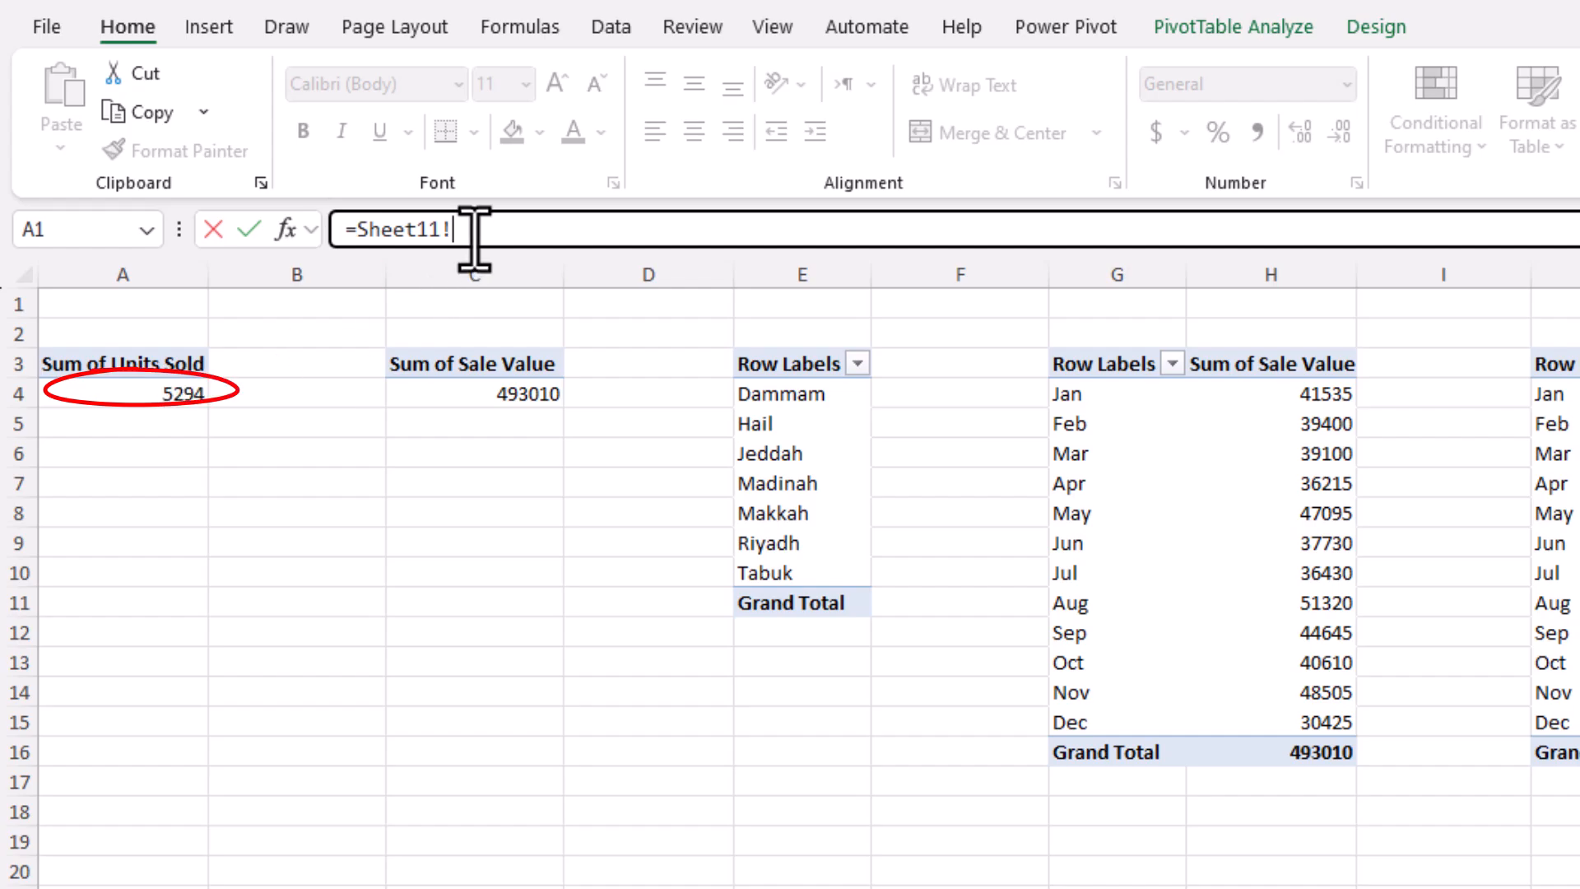
pyautogui.press('Return')
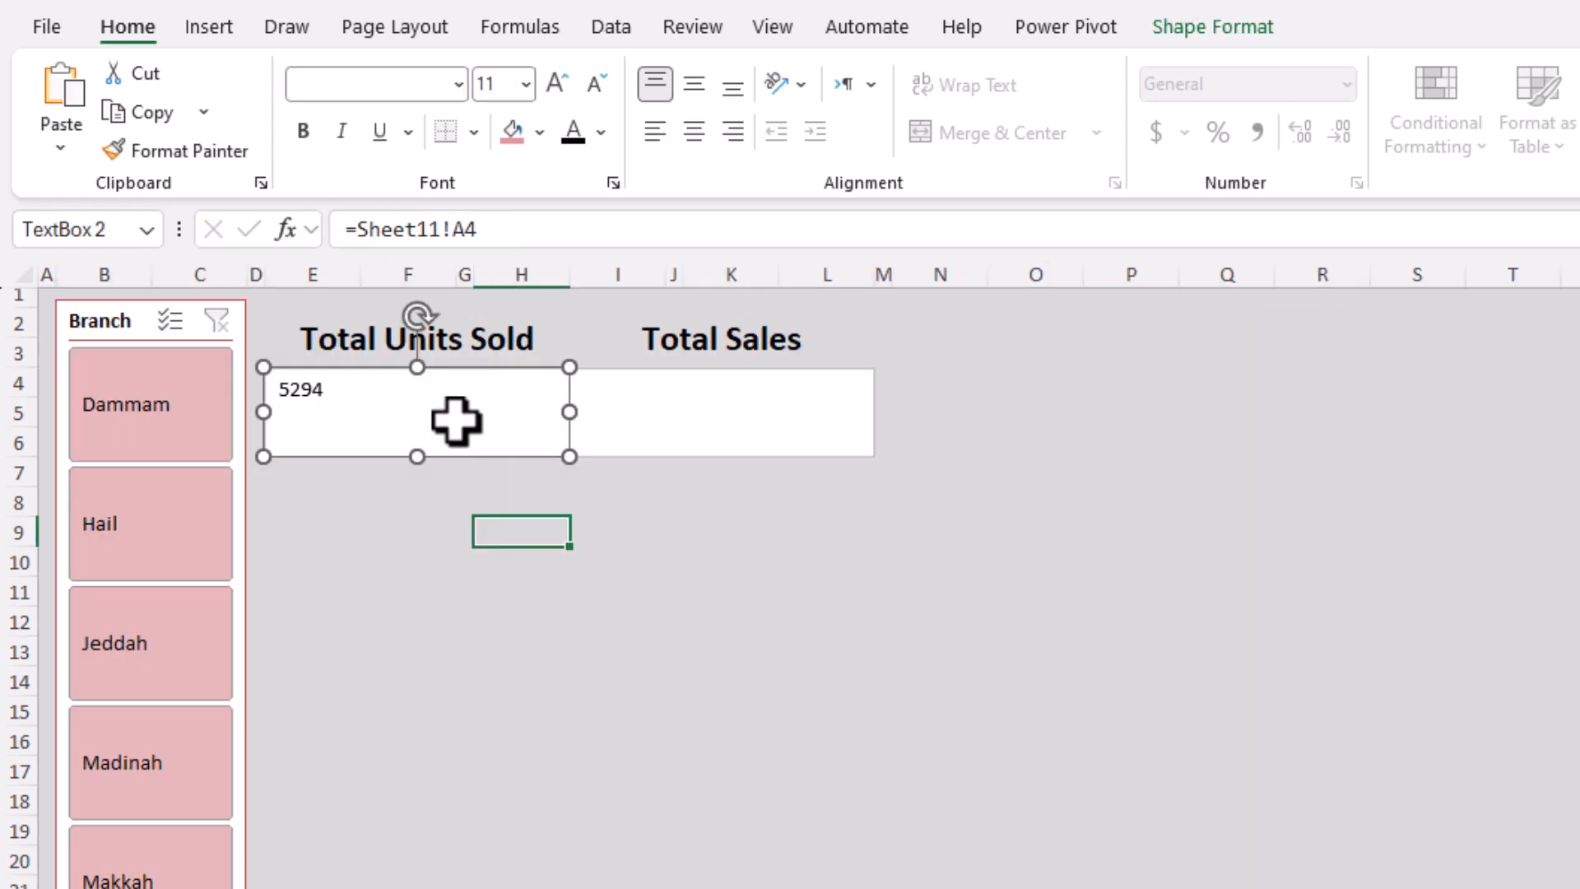
# - Link the text box under Total Sales to the sale value total with the formula =Sheet11!C4
pyautogui.click(666, 398)
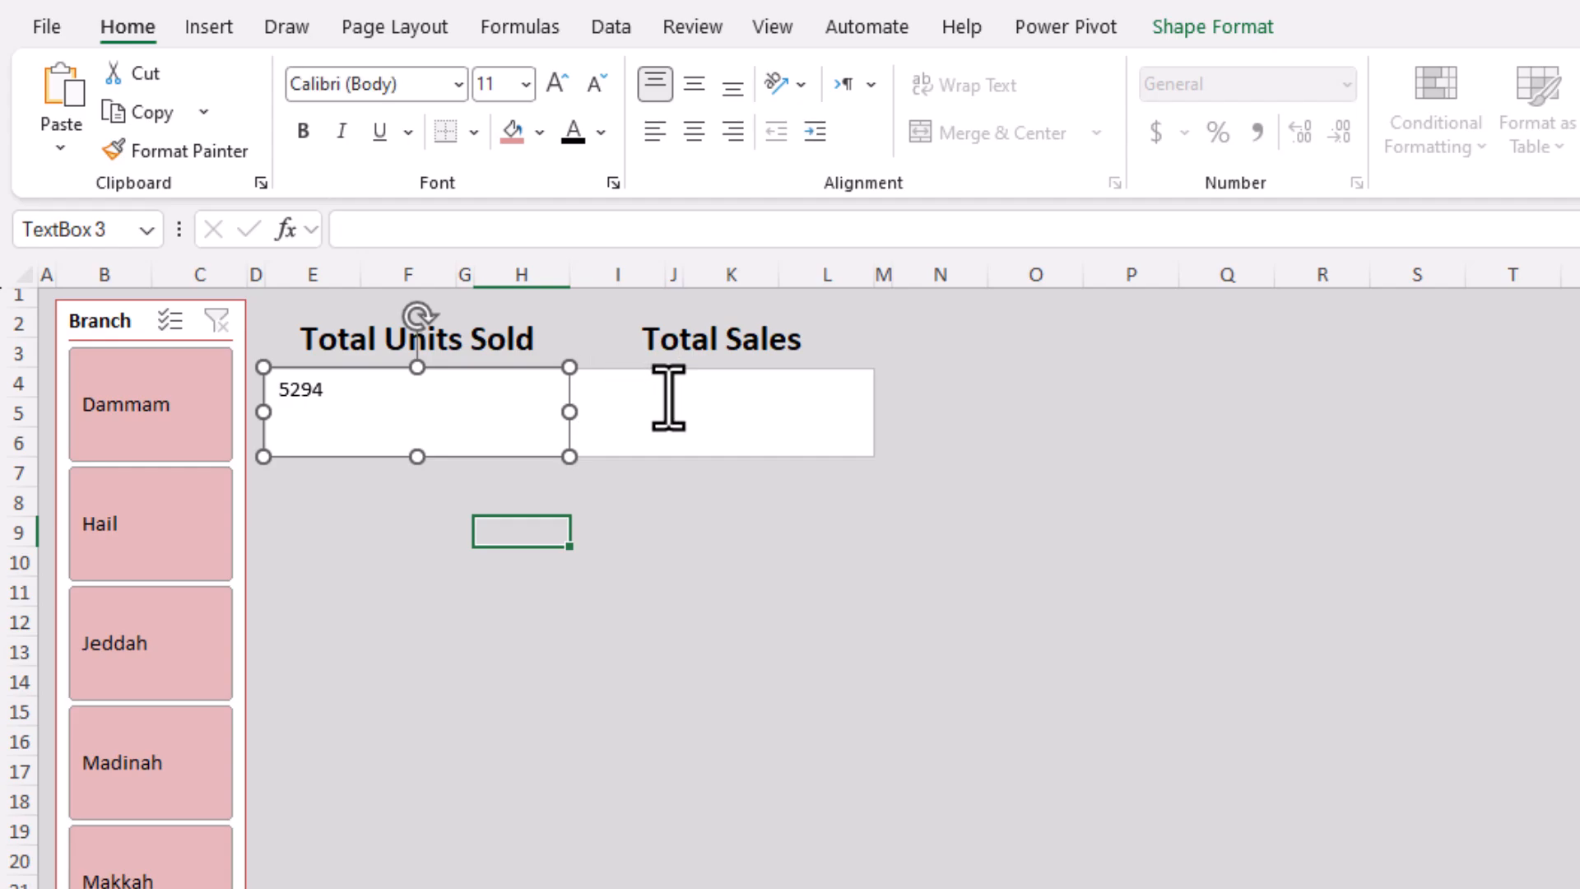
pyautogui.click(690, 368)
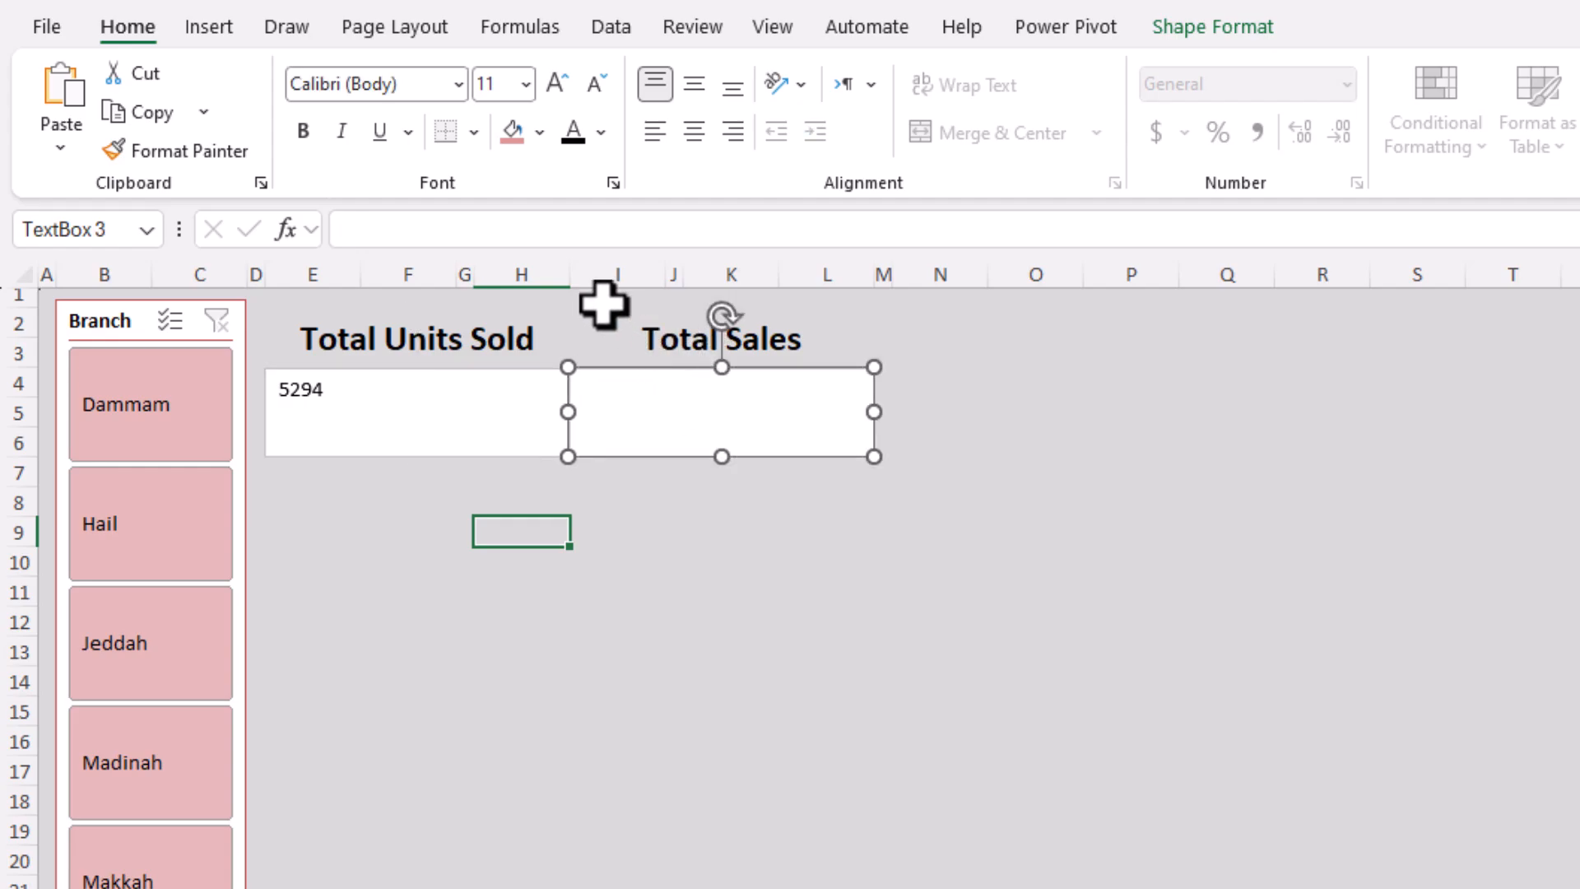
pyautogui.click(588, 229)
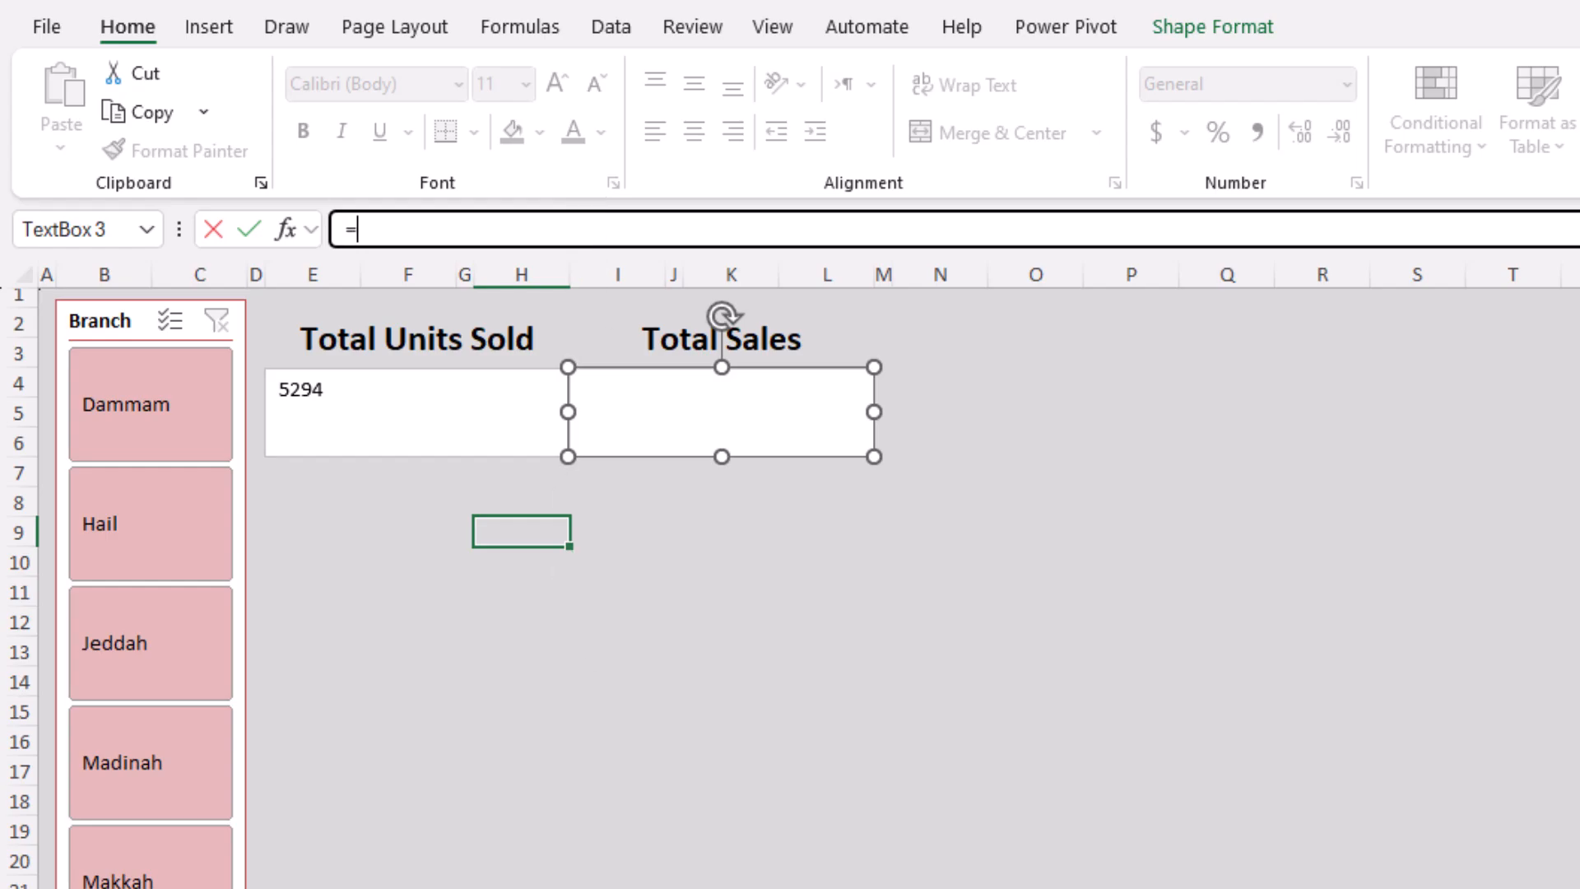
pyautogui.click(194, 887)
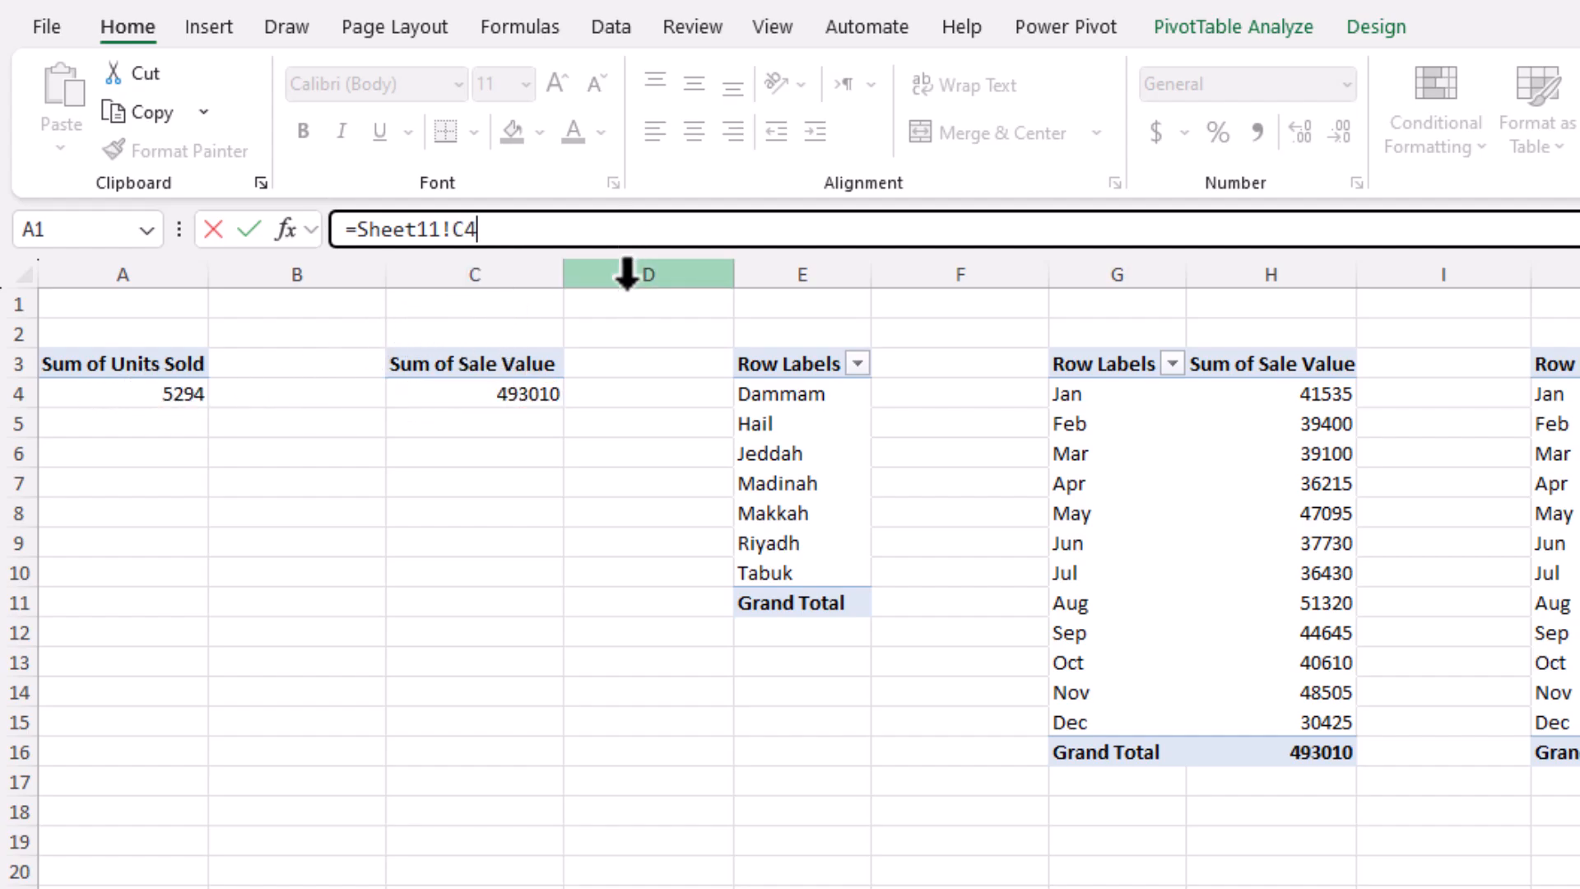
pyautogui.press('Return')
# - Center the text of both total boxes horizontally and vertically, and make it bold at 18 points
pyautogui.keyDown('shift'); pyautogui.click(516, 372); pyautogui.keyUp('shift')
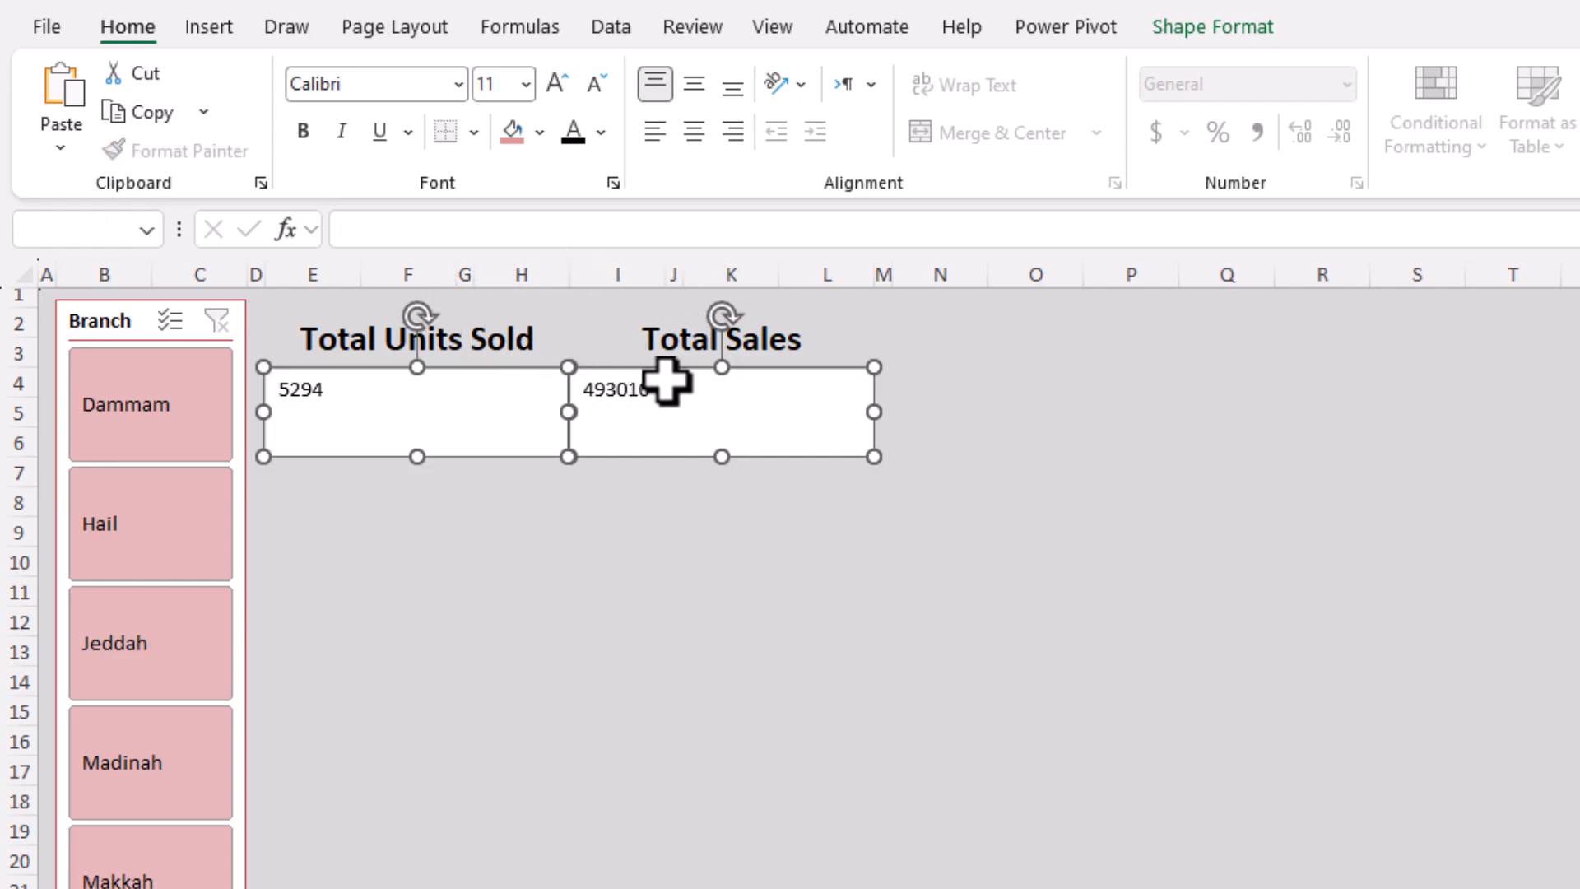
pyautogui.click(694, 131)
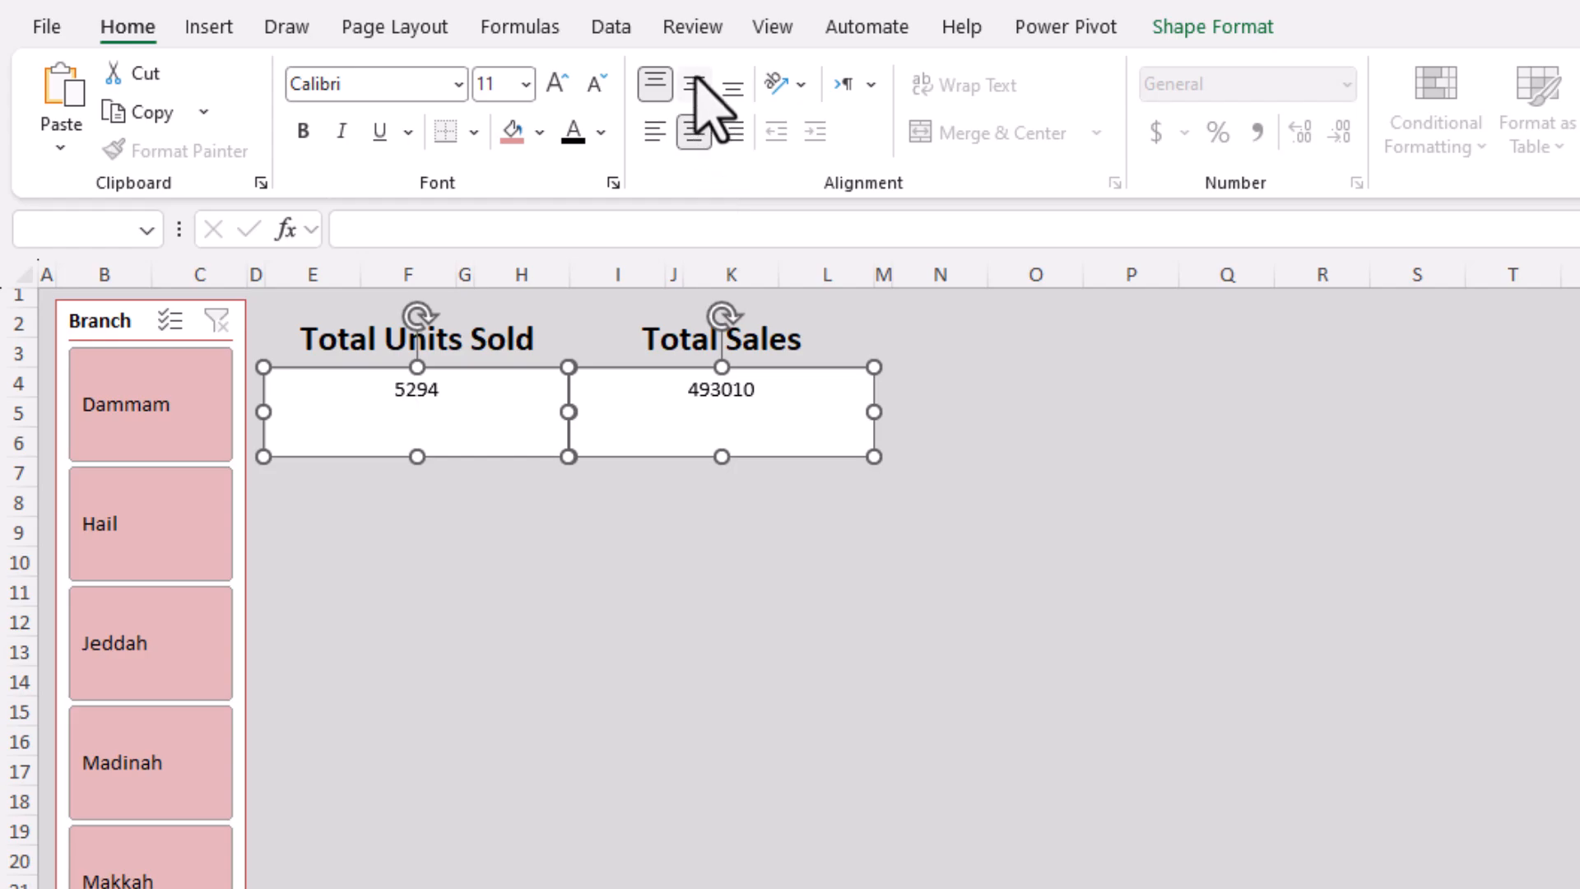
pyautogui.click(694, 84)
pyautogui.click(303, 132)
pyautogui.click(504, 90)
pyautogui.write('18')
pyautogui.press('Return')
pyautogui.press('Escape')
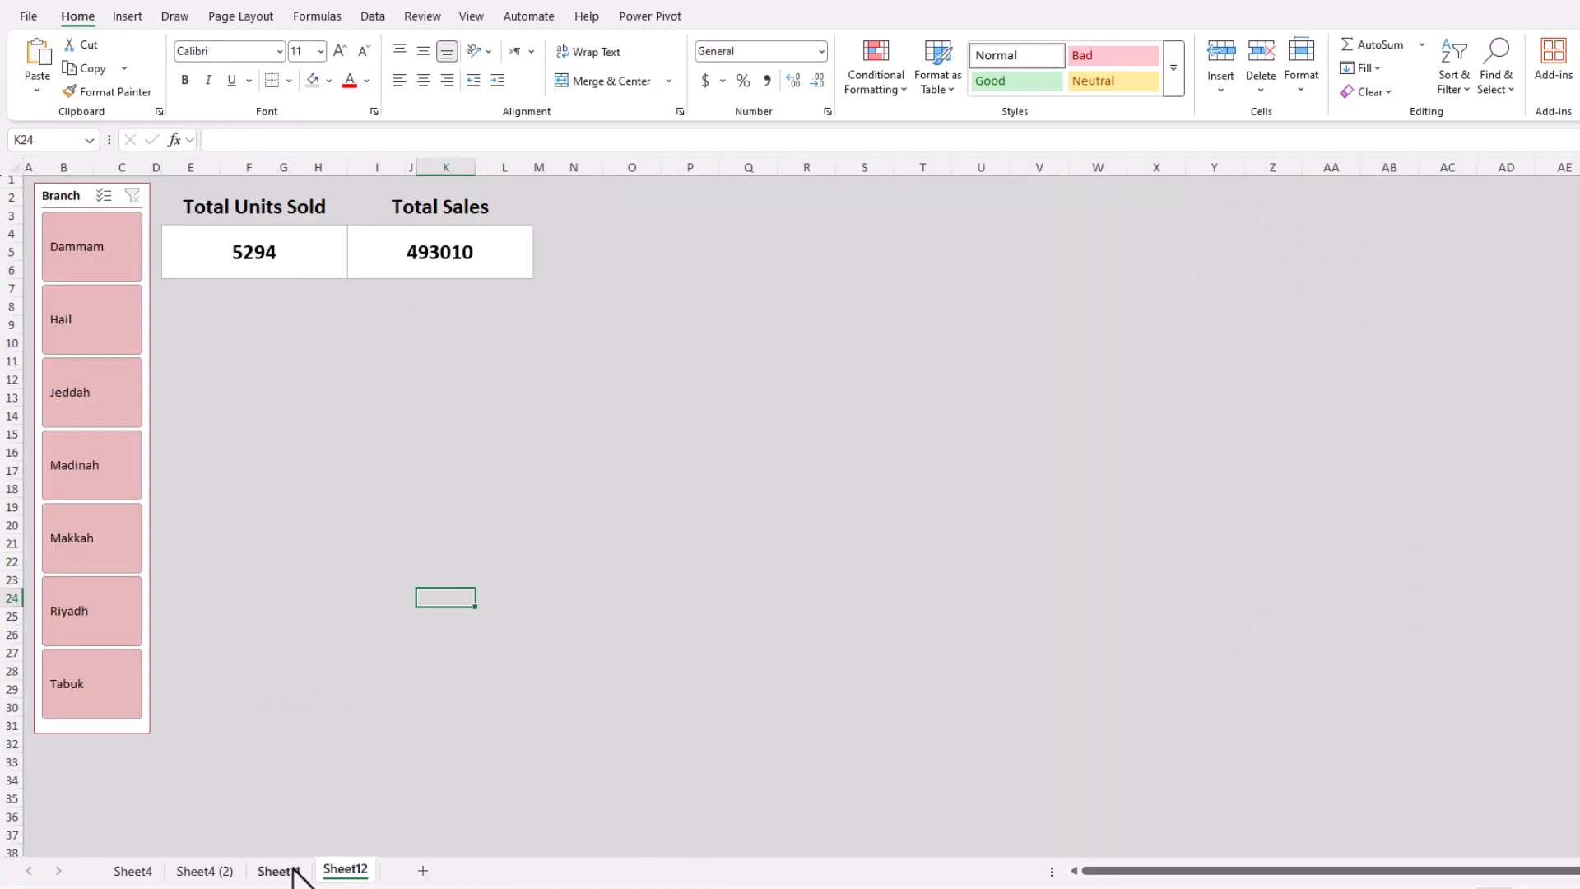
# - Remove the Grand Total rows from the monthly sale value and monthly units sold PivotTables on Sheet11
pyautogui.click(292, 870)
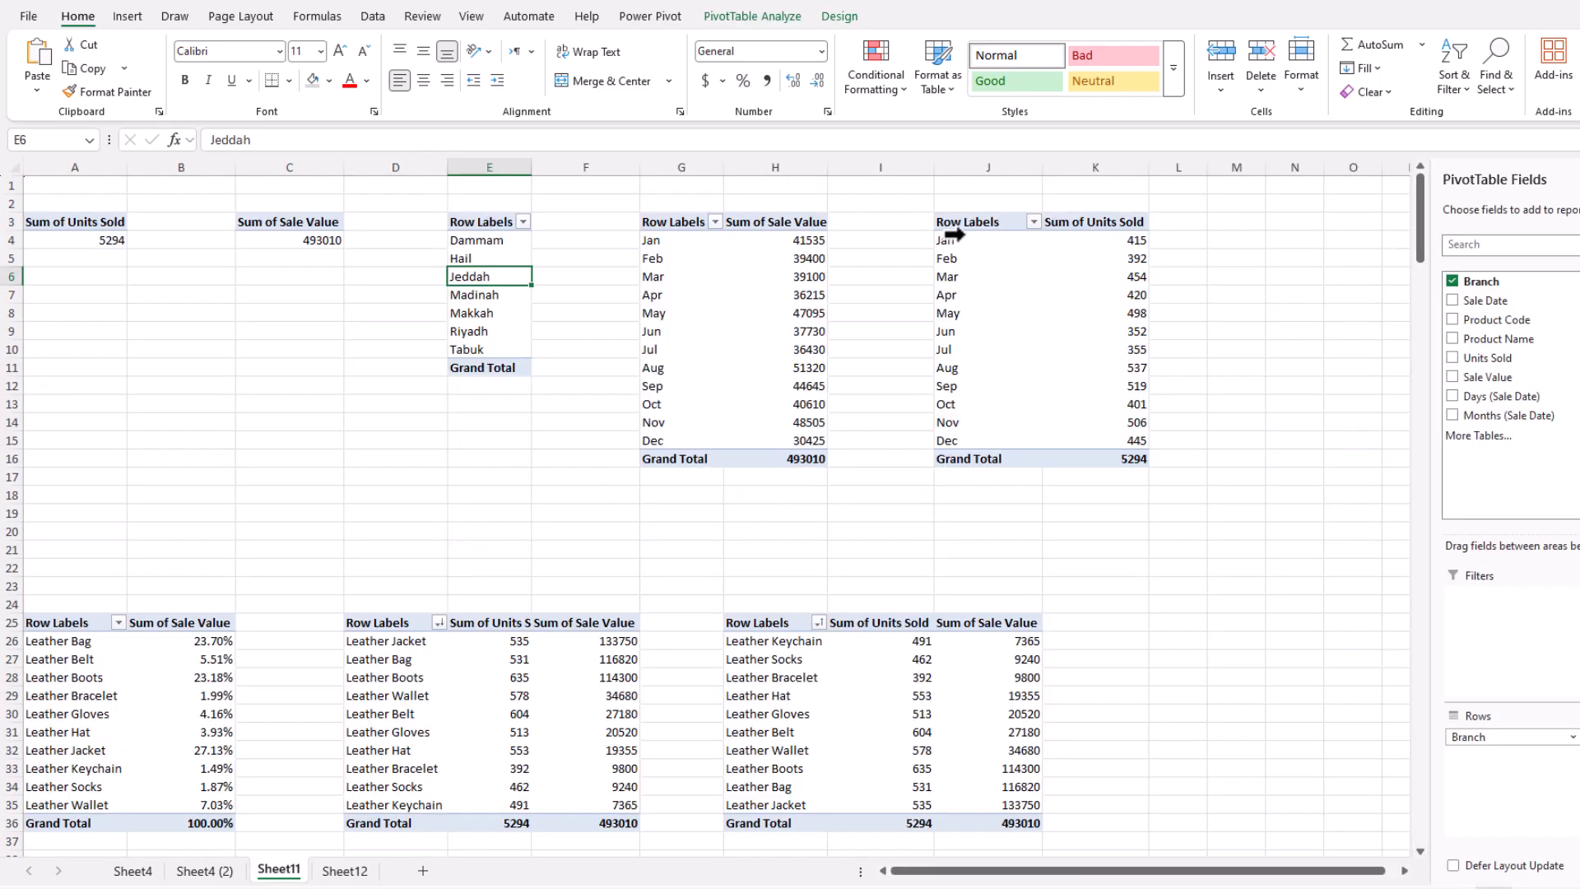
pyautogui.moveTo(973, 220); pyautogui.dragTo(977, 447)
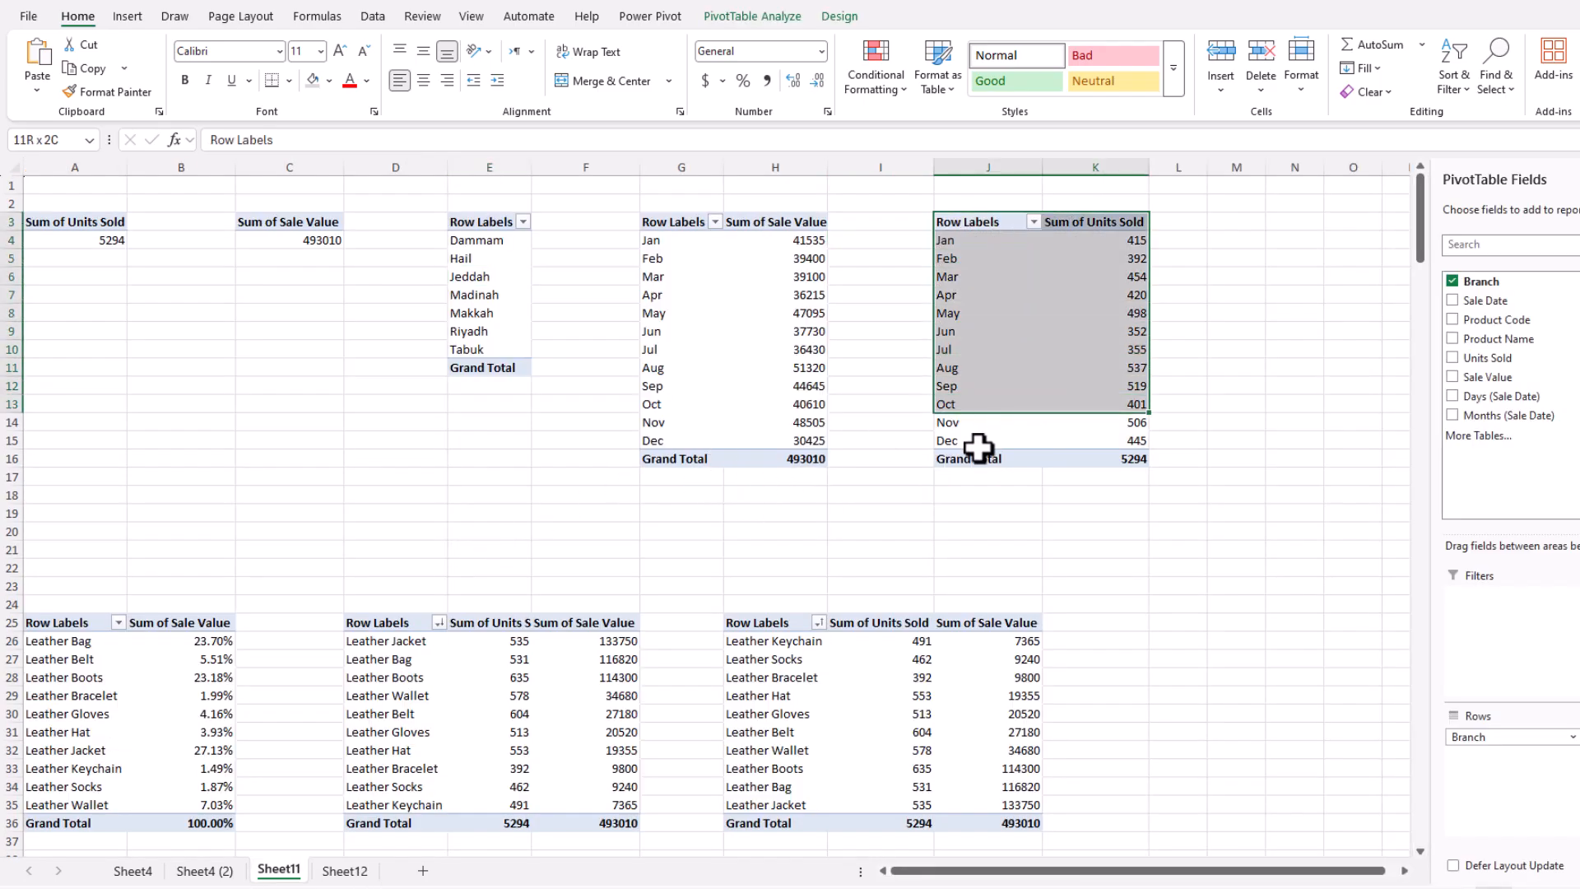
pyautogui.click(912, 476)
pyautogui.click(705, 459)
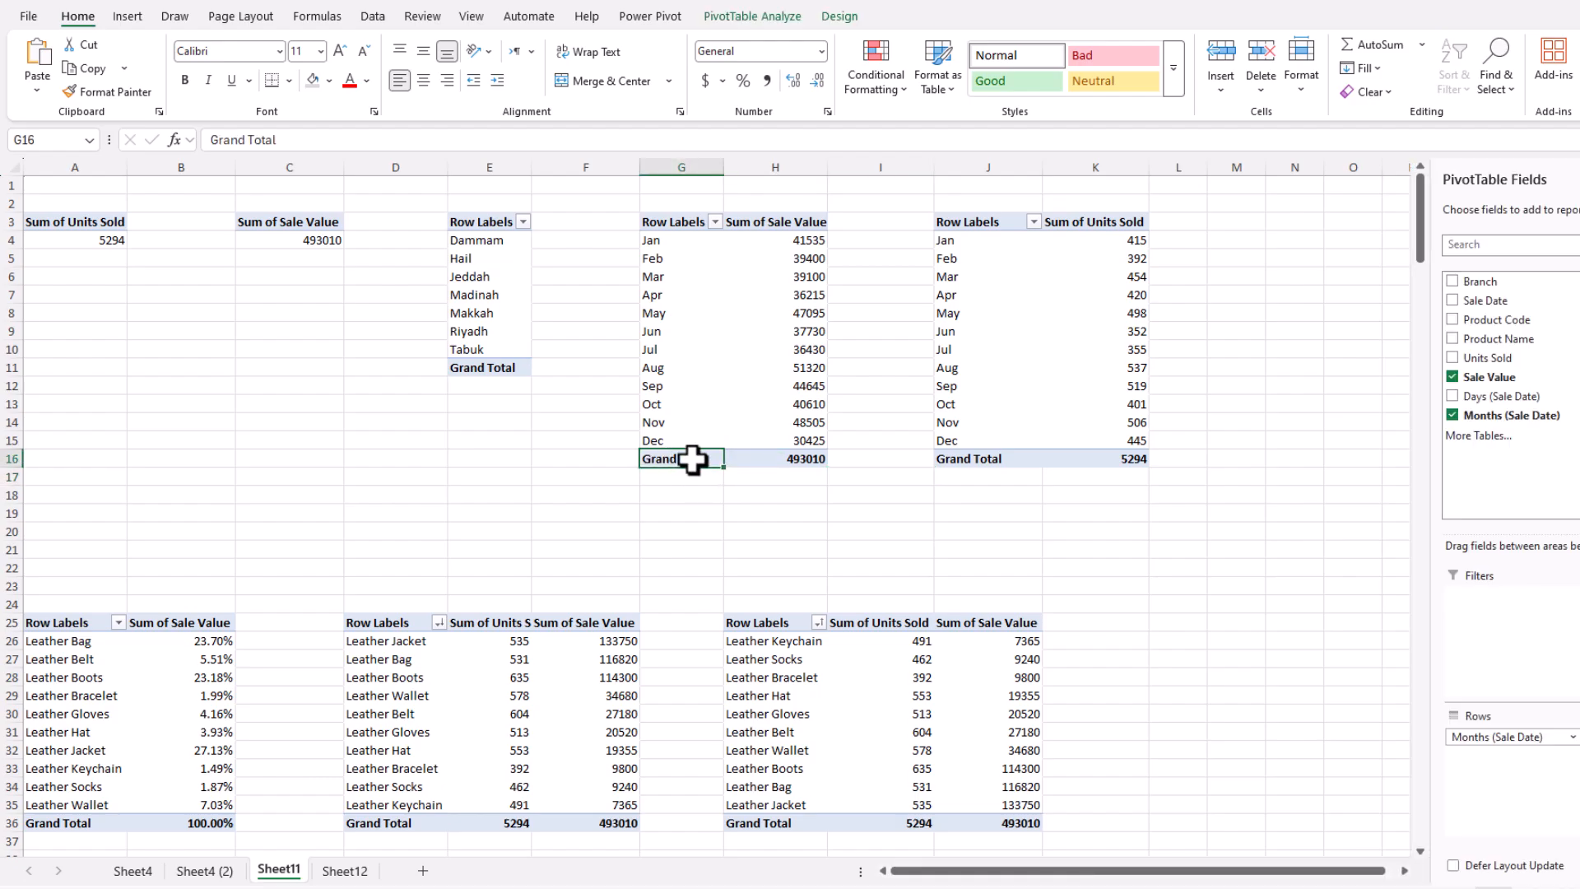
pyautogui.rightClick(686, 459)
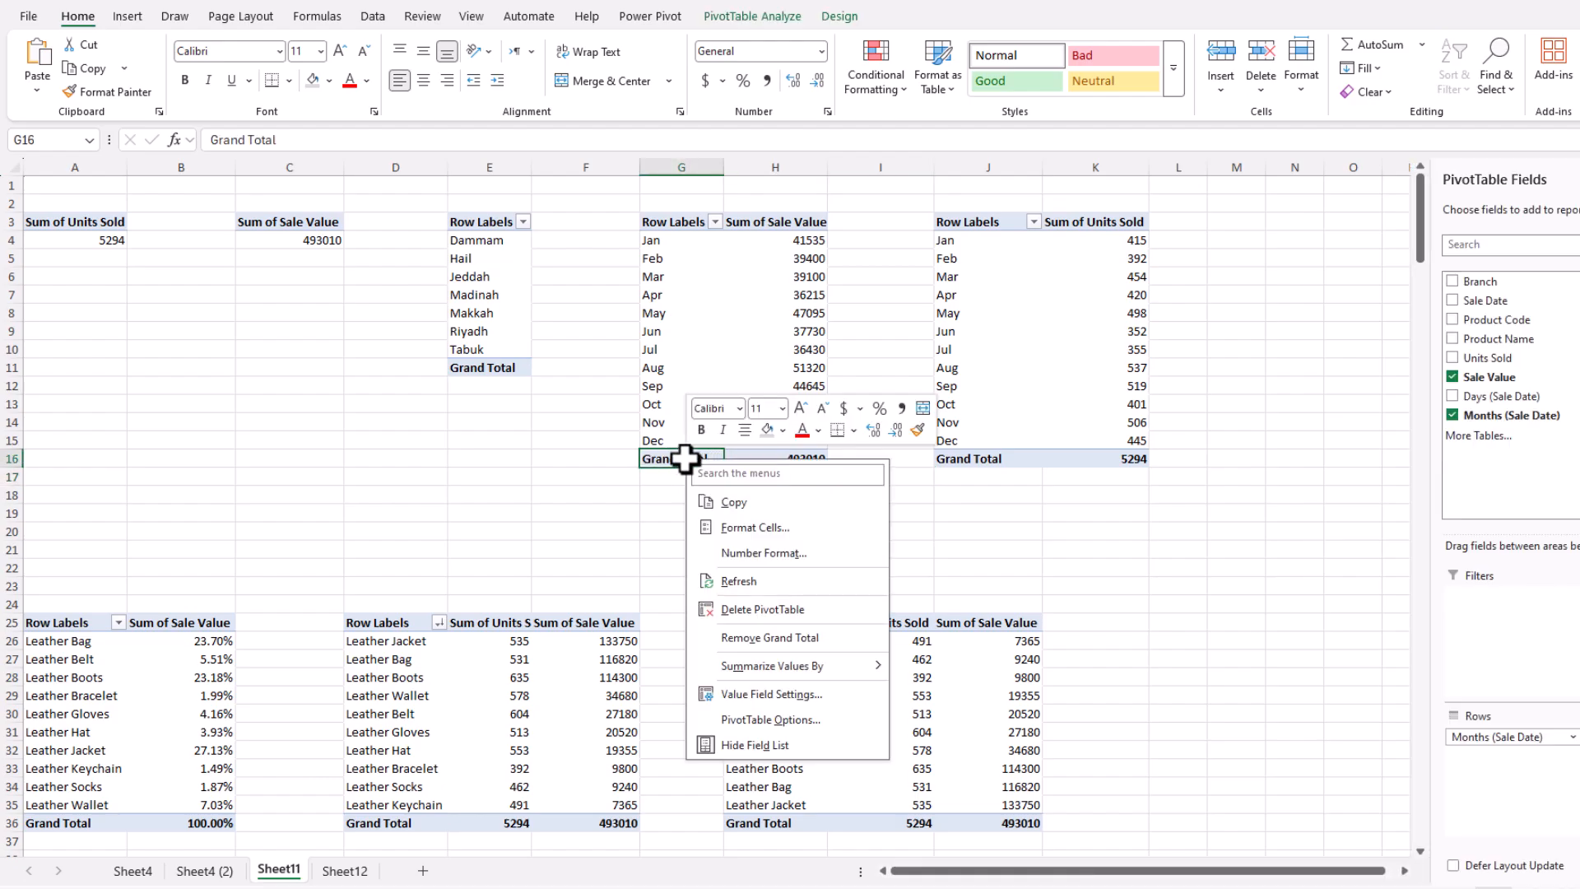
pyautogui.click(786, 632)
pyautogui.click(972, 461)
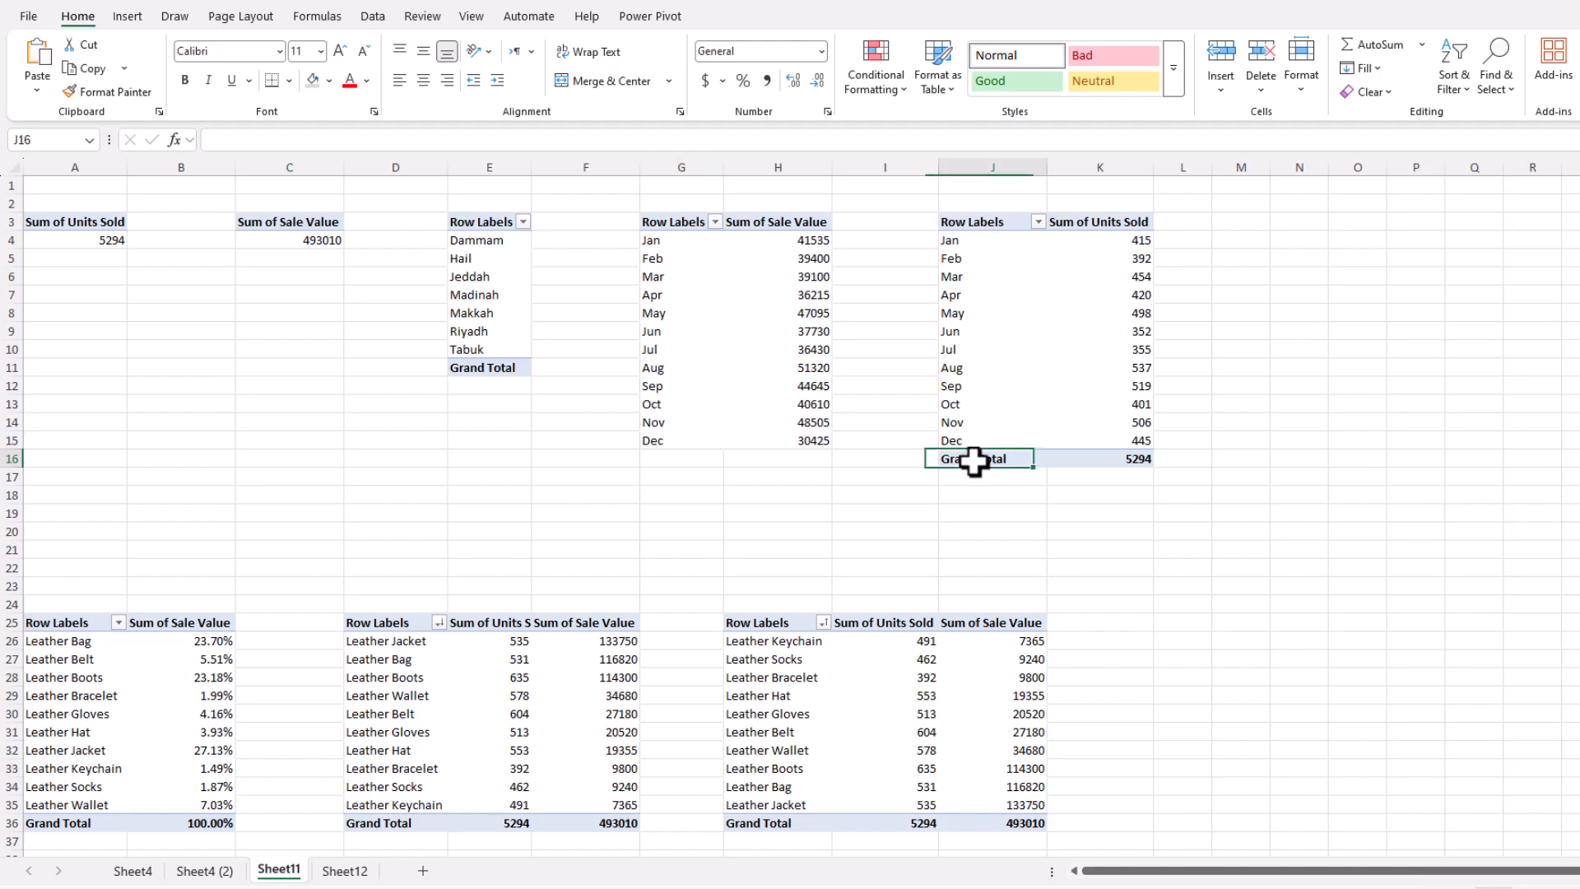
pyautogui.rightClick(973, 459)
pyautogui.click(1023, 631)
# - Remove the Grand Total rows from the three product PivotTables that start in row 25
pyautogui.rightClick(793, 823)
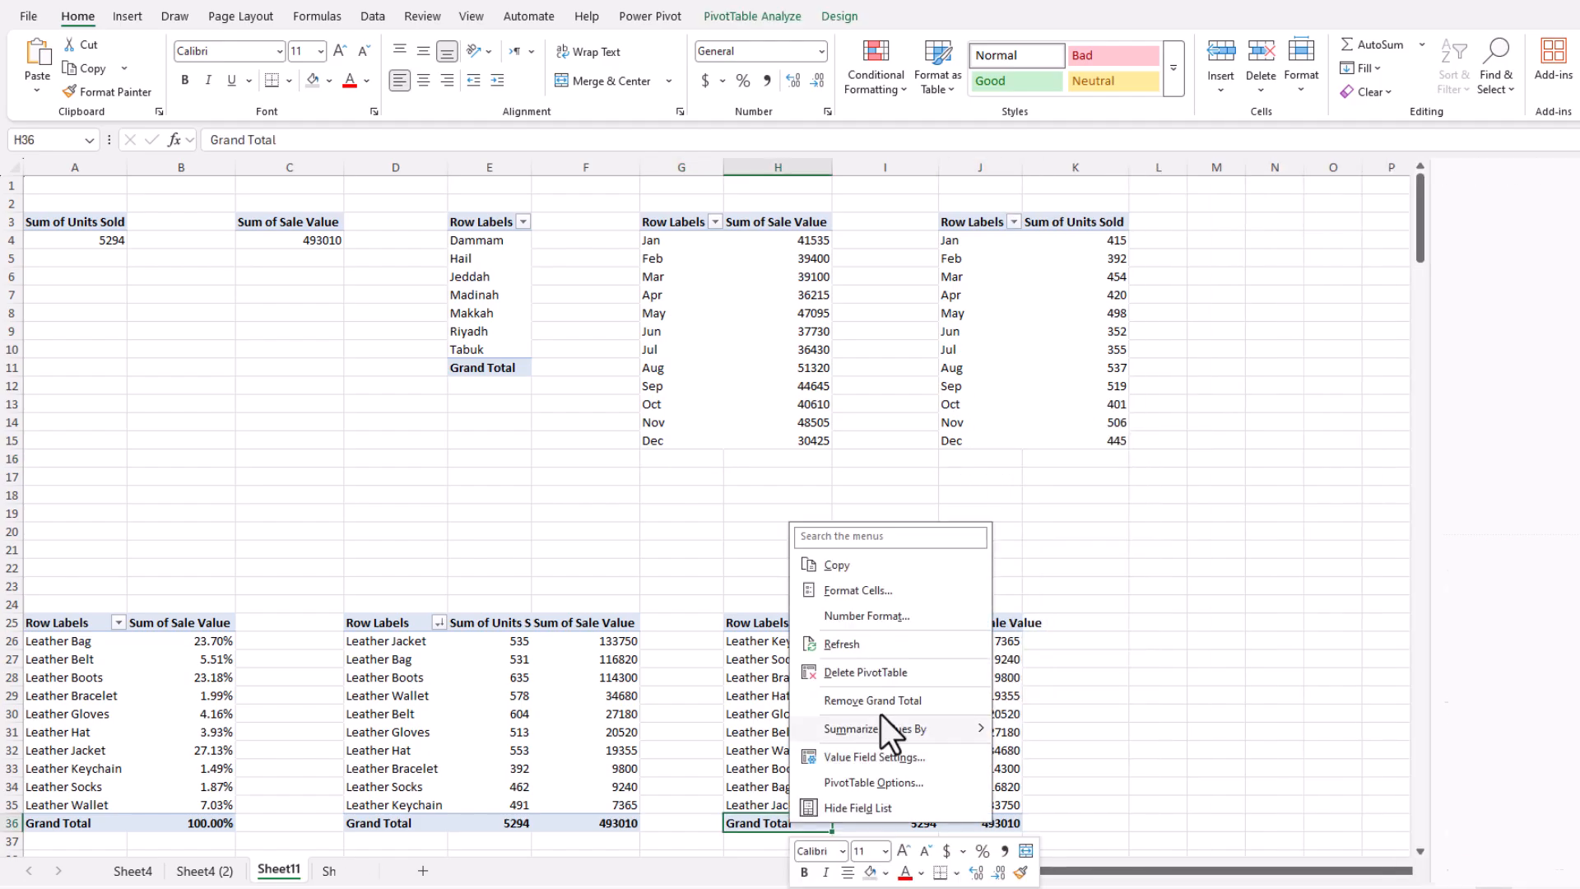
pyautogui.click(877, 696)
pyautogui.rightClick(429, 823)
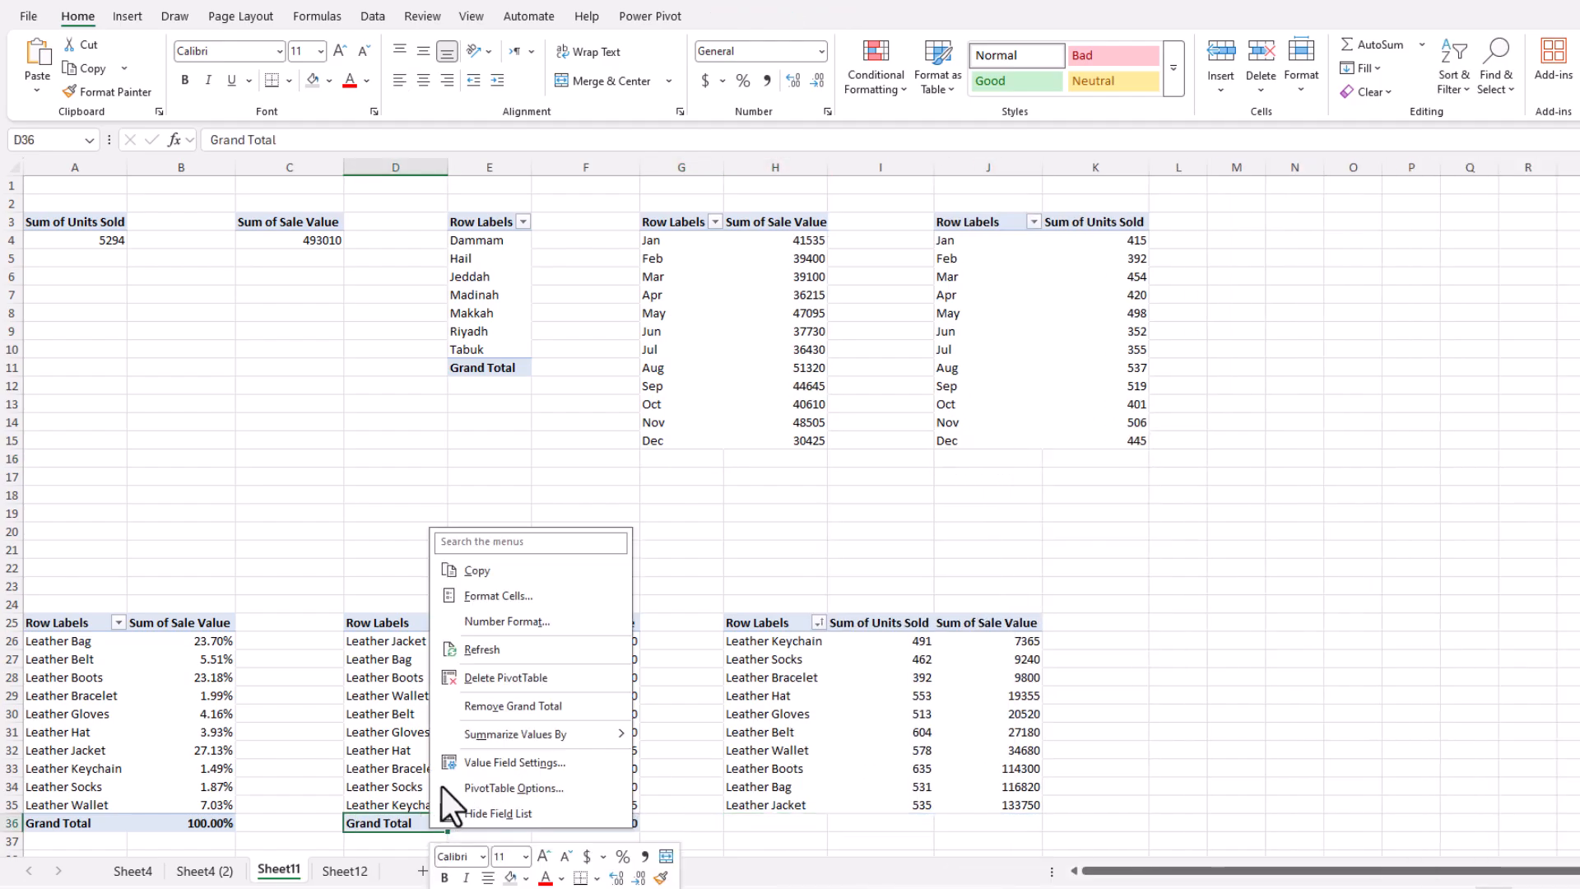
pyautogui.click(487, 701)
pyautogui.click(105, 823)
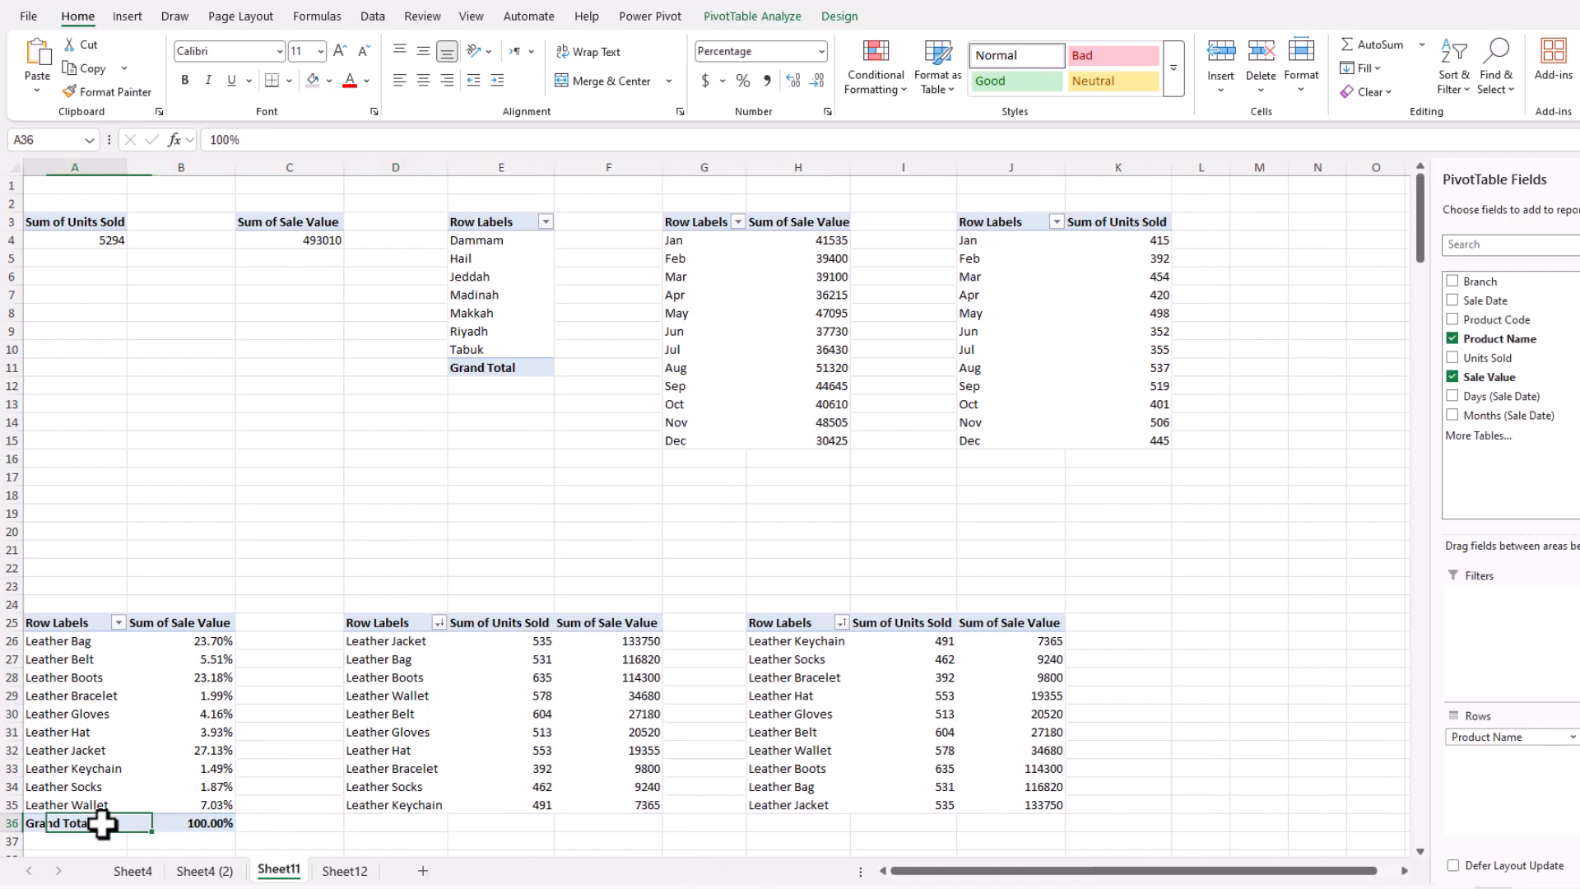
pyautogui.rightClick(105, 823)
pyautogui.click(188, 702)
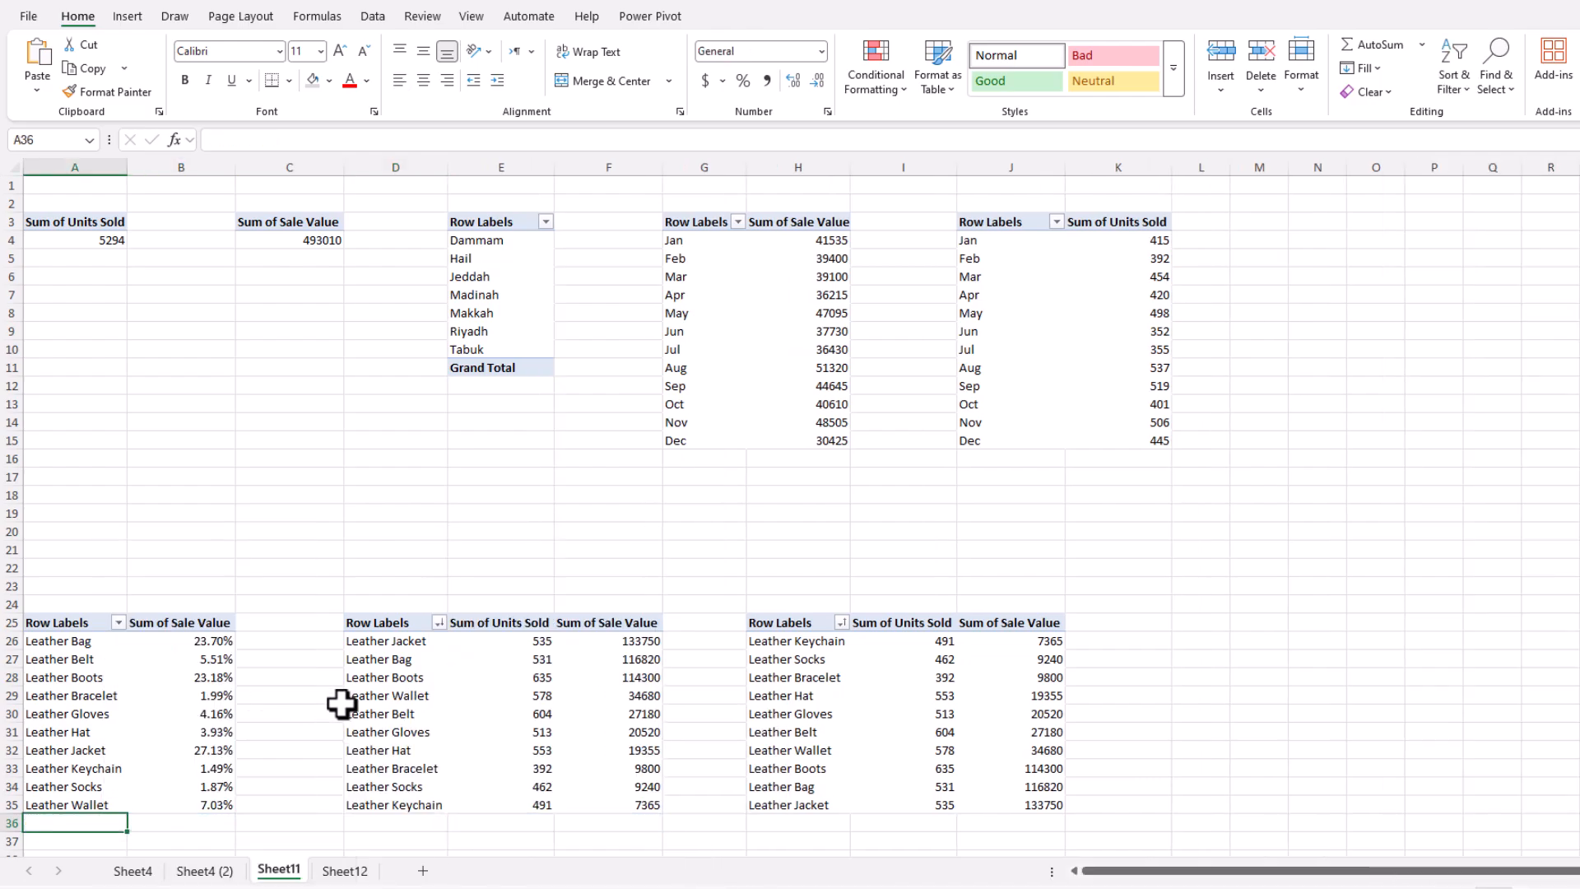
pyautogui.click(434, 559)
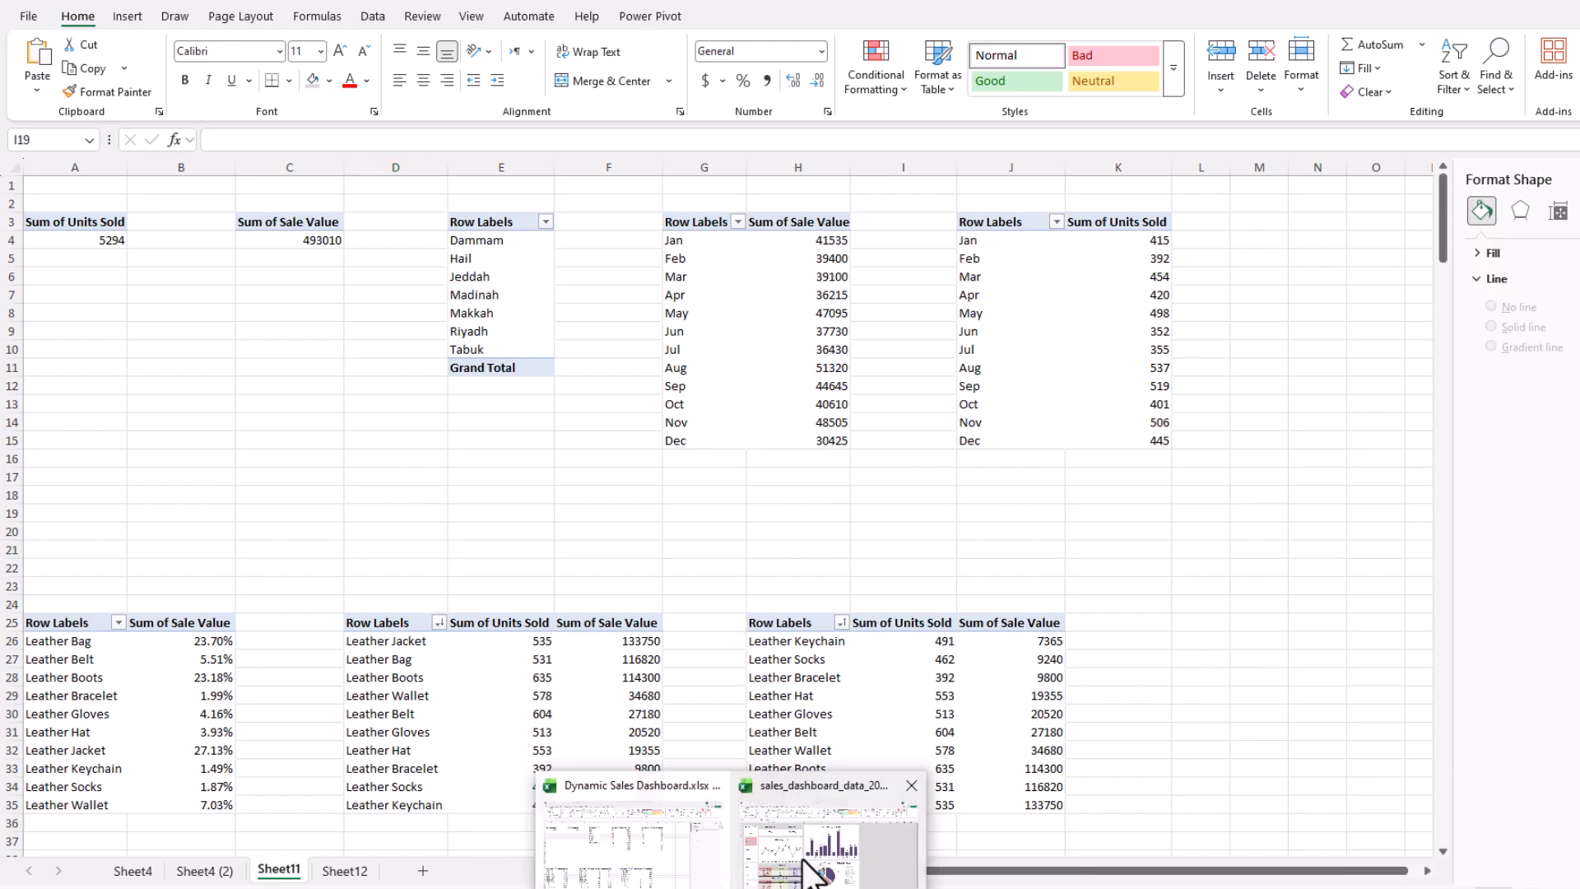
# - Check the finished sample dashboard, then insert a line chart with markers from the monthly units sold PivotTable at J3:K15
pyautogui.click(813, 862)
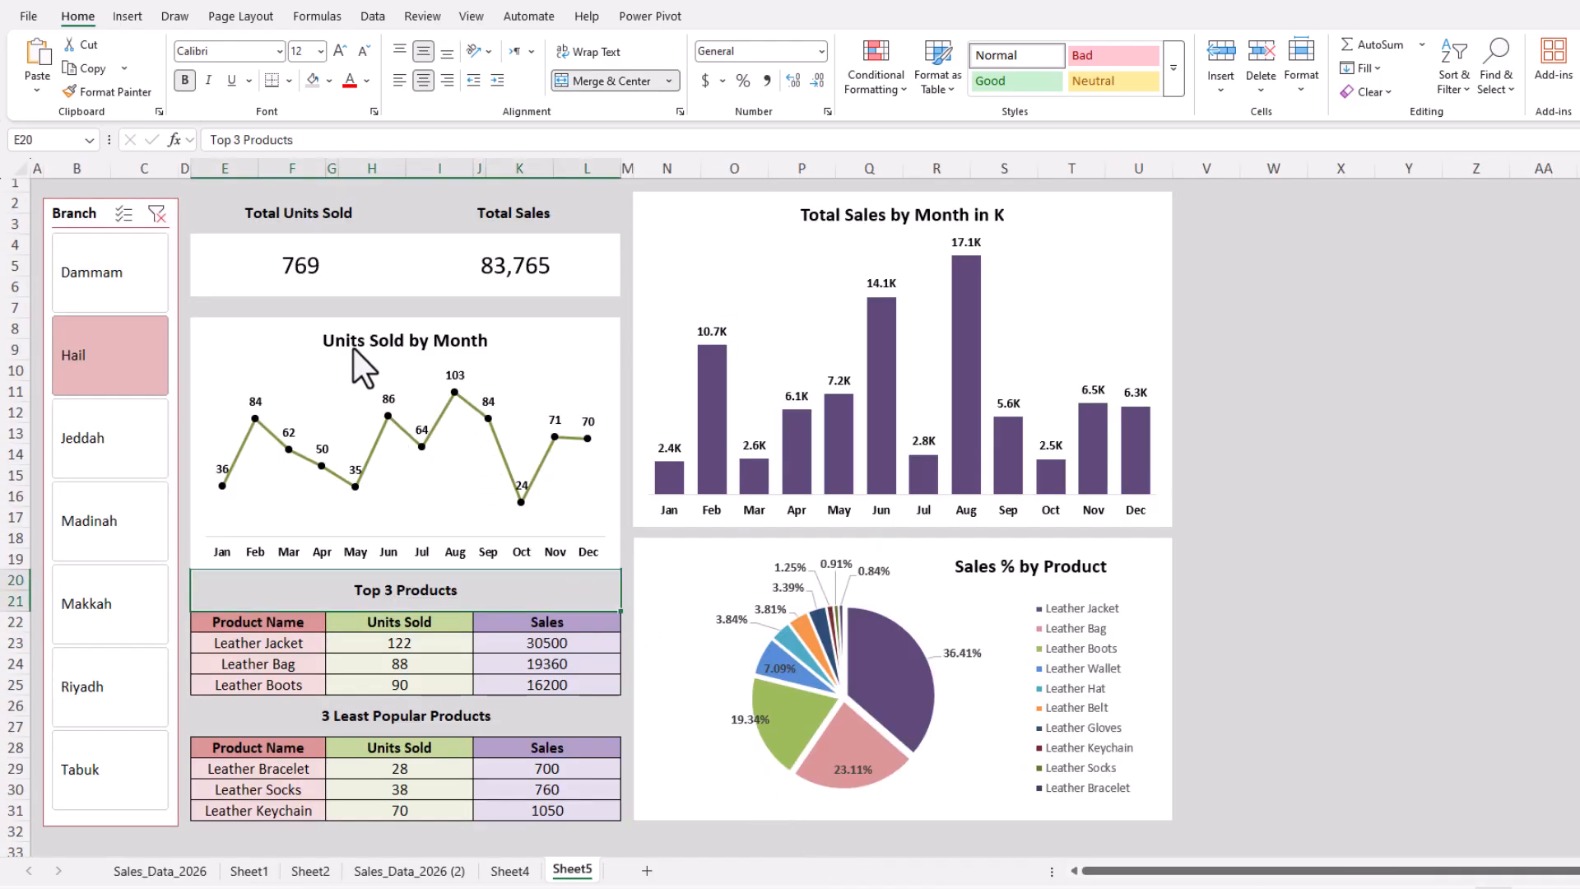
pyautogui.click(753, 877)
pyautogui.click(698, 852)
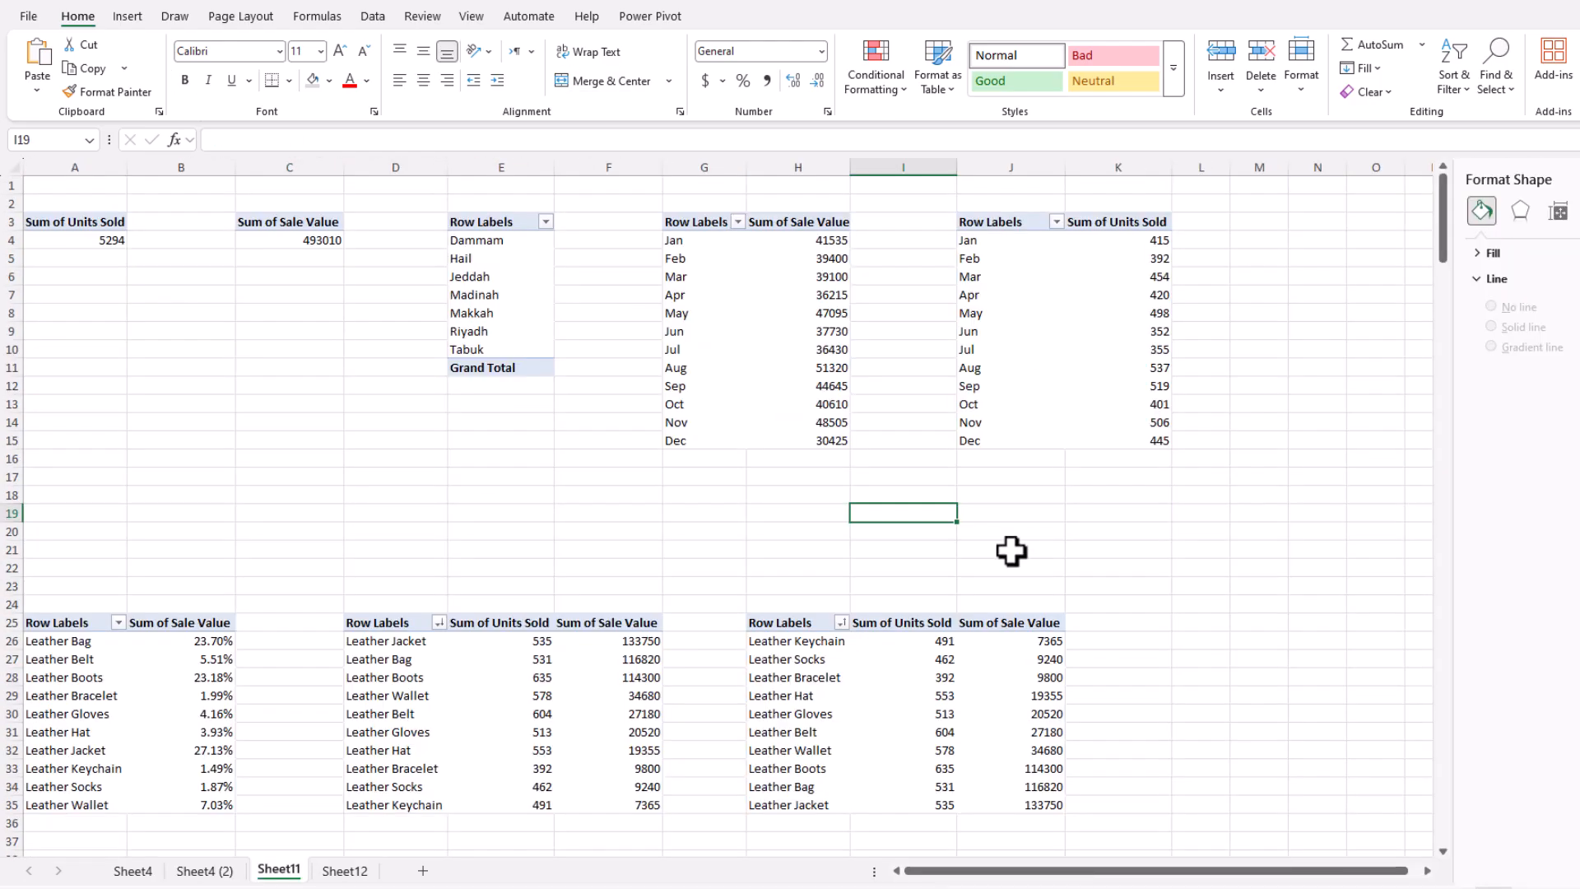
pyautogui.moveTo(986, 222); pyautogui.dragTo(1143, 434)
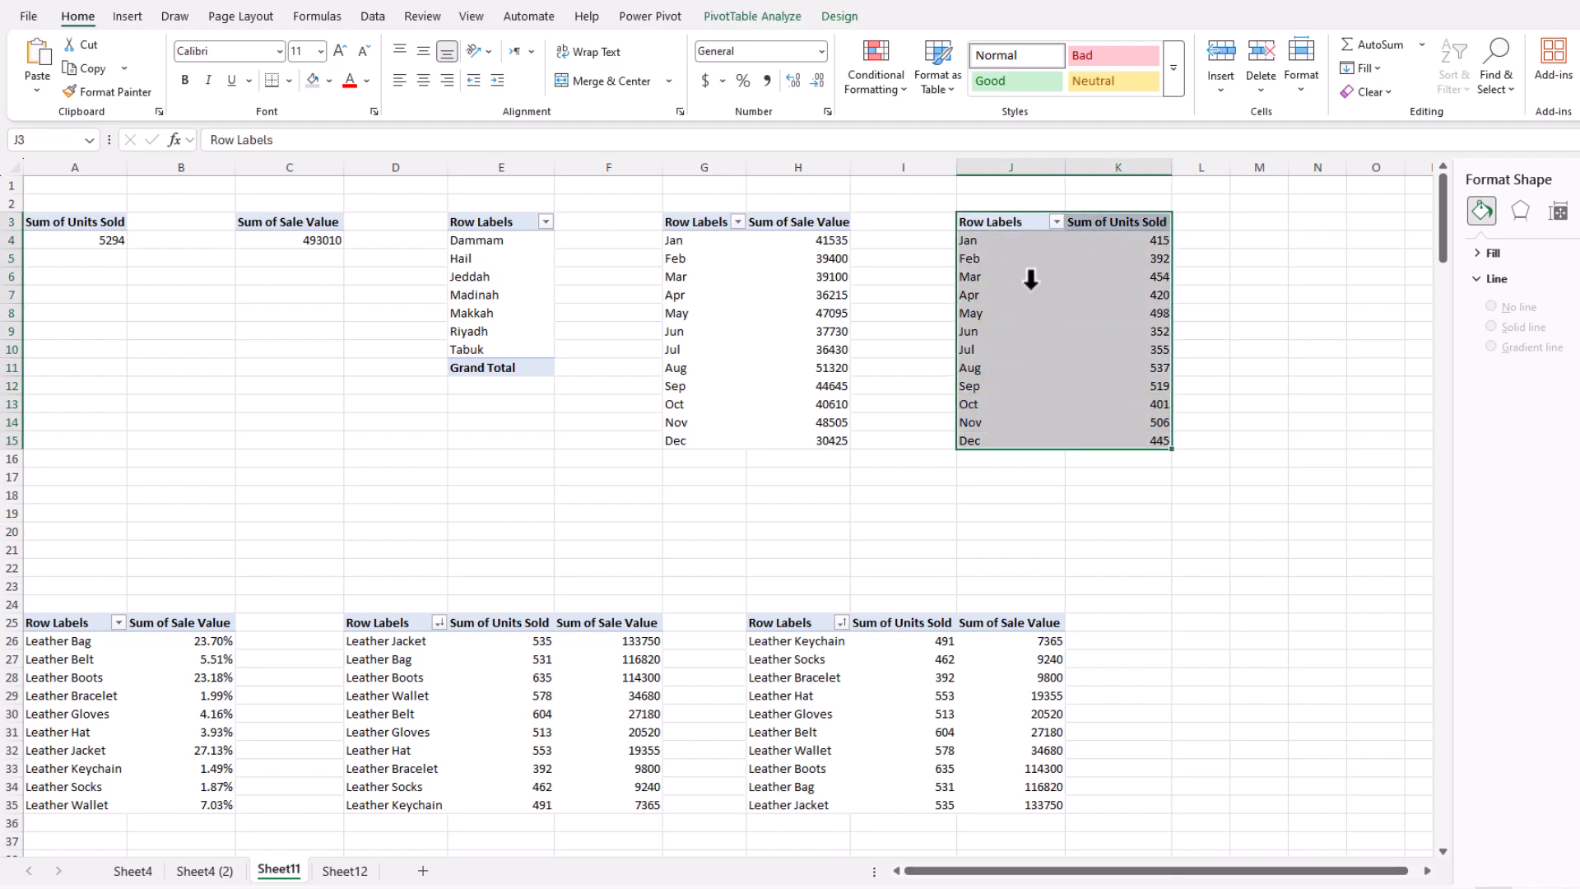
pyautogui.click(129, 17)
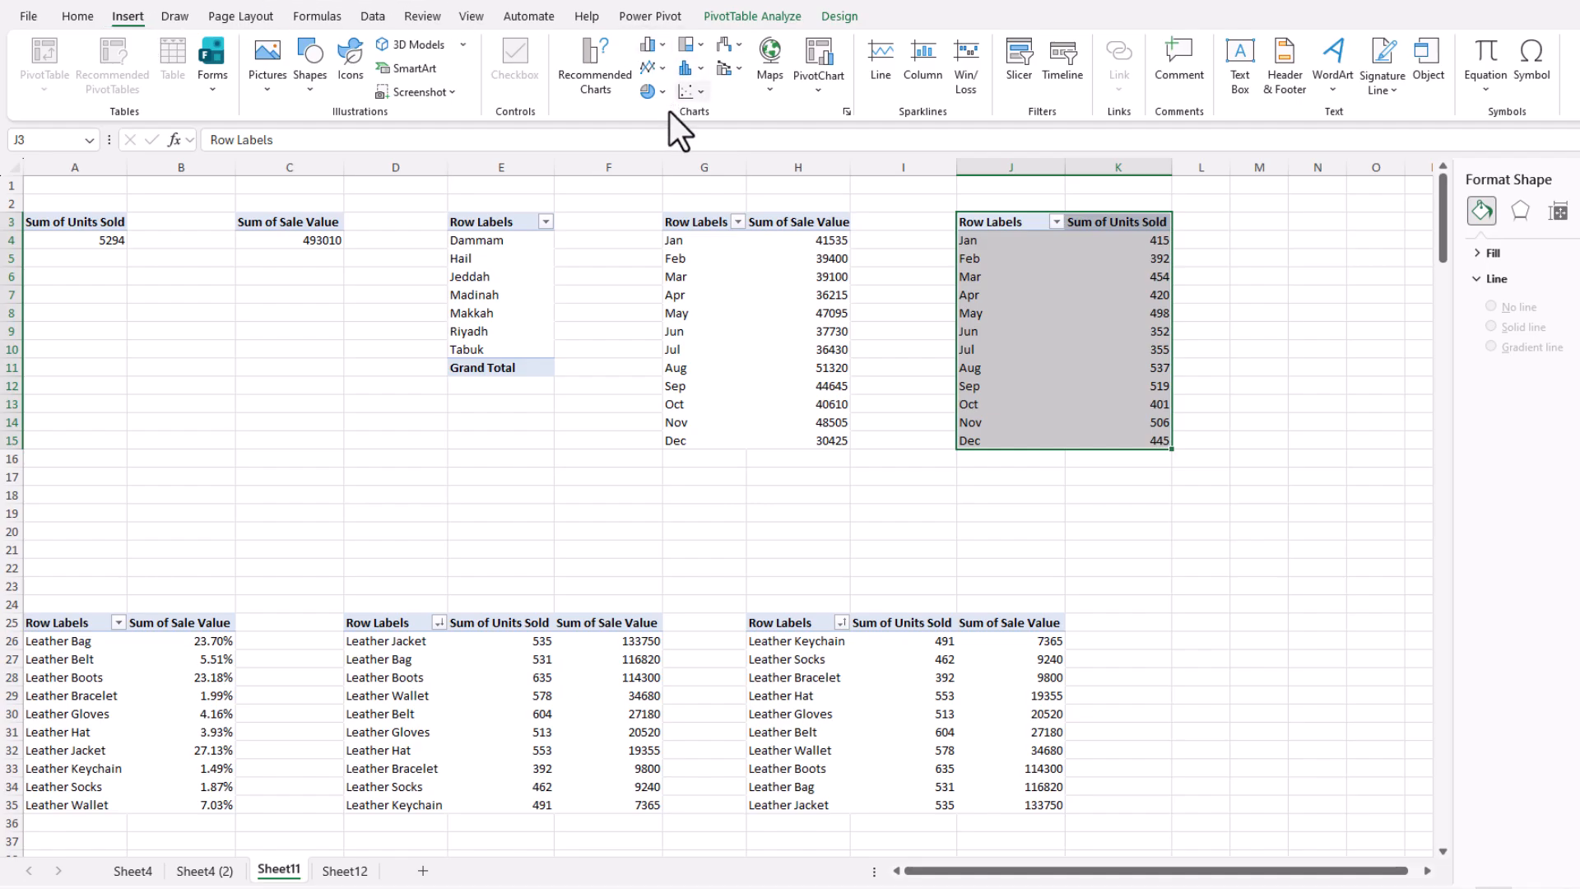
pyautogui.click(662, 69)
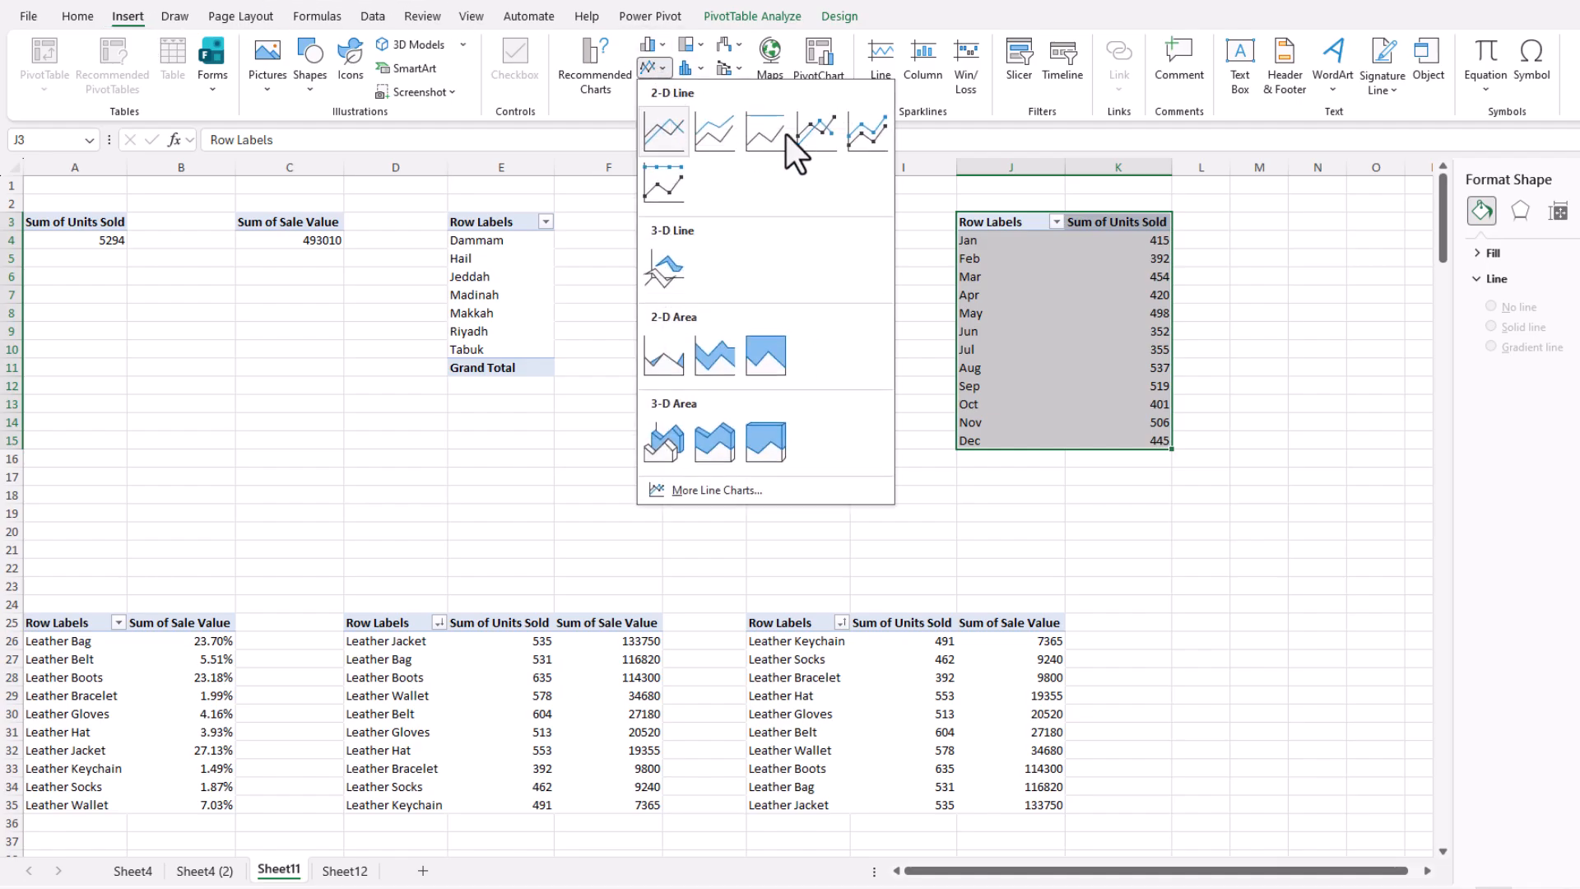
pyautogui.click(811, 136)
pyautogui.click(804, 398)
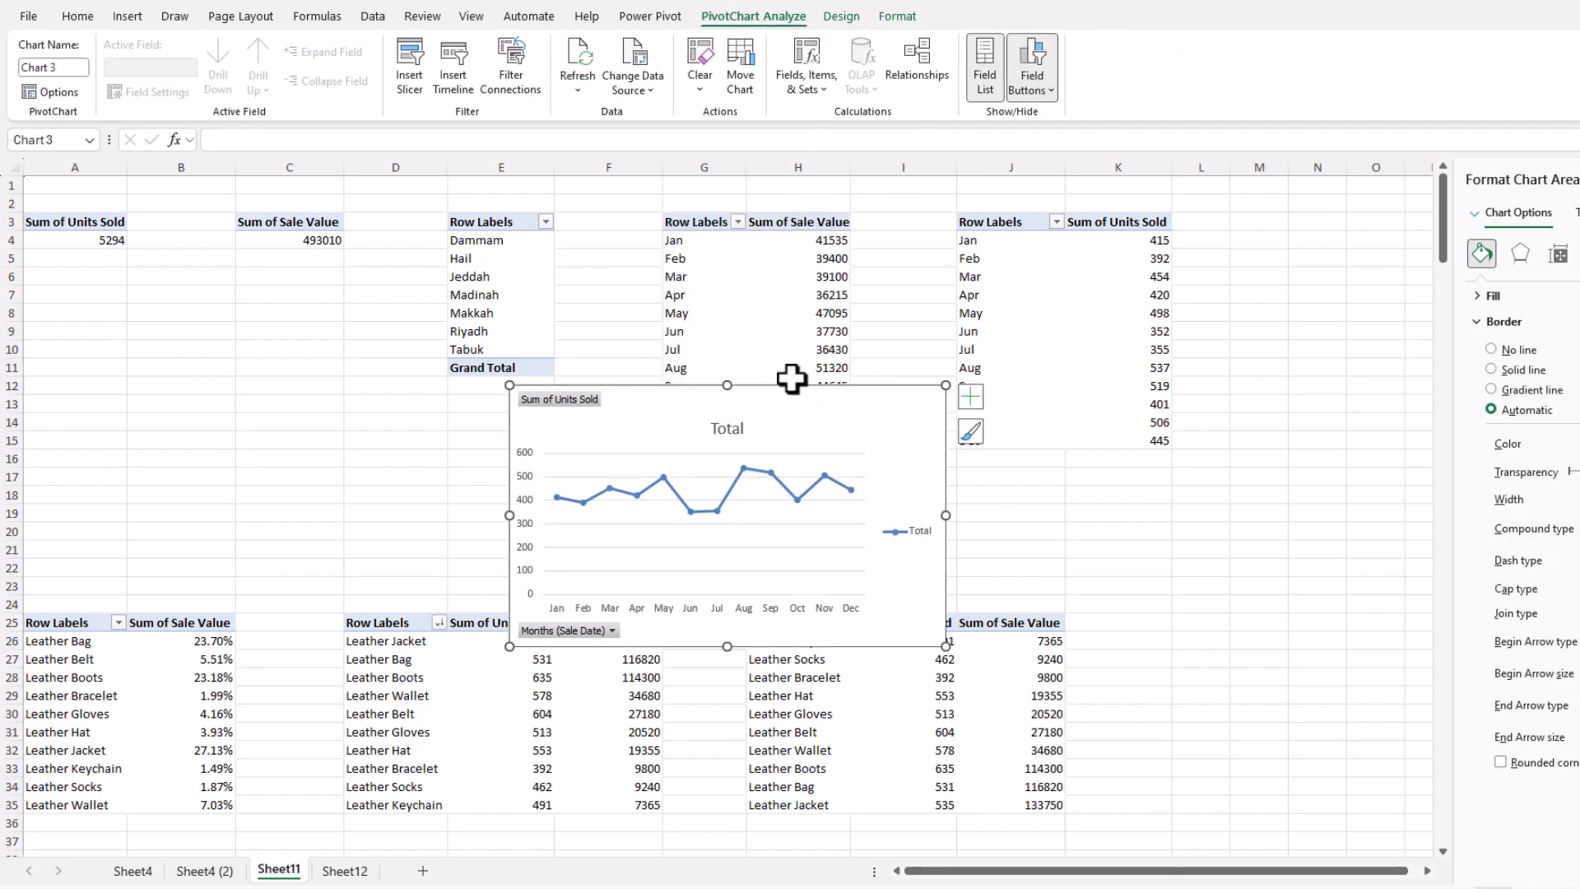
# - Move the units sold line chart from Sheet11 to Sheet12, placing it below the total boxes and narrowing it to their combined width
pyautogui.hotkey('ctrl', 'x')
pyautogui.click(345, 871)
pyautogui.click(206, 395)
pyautogui.hotkey('ctrl', 'v')
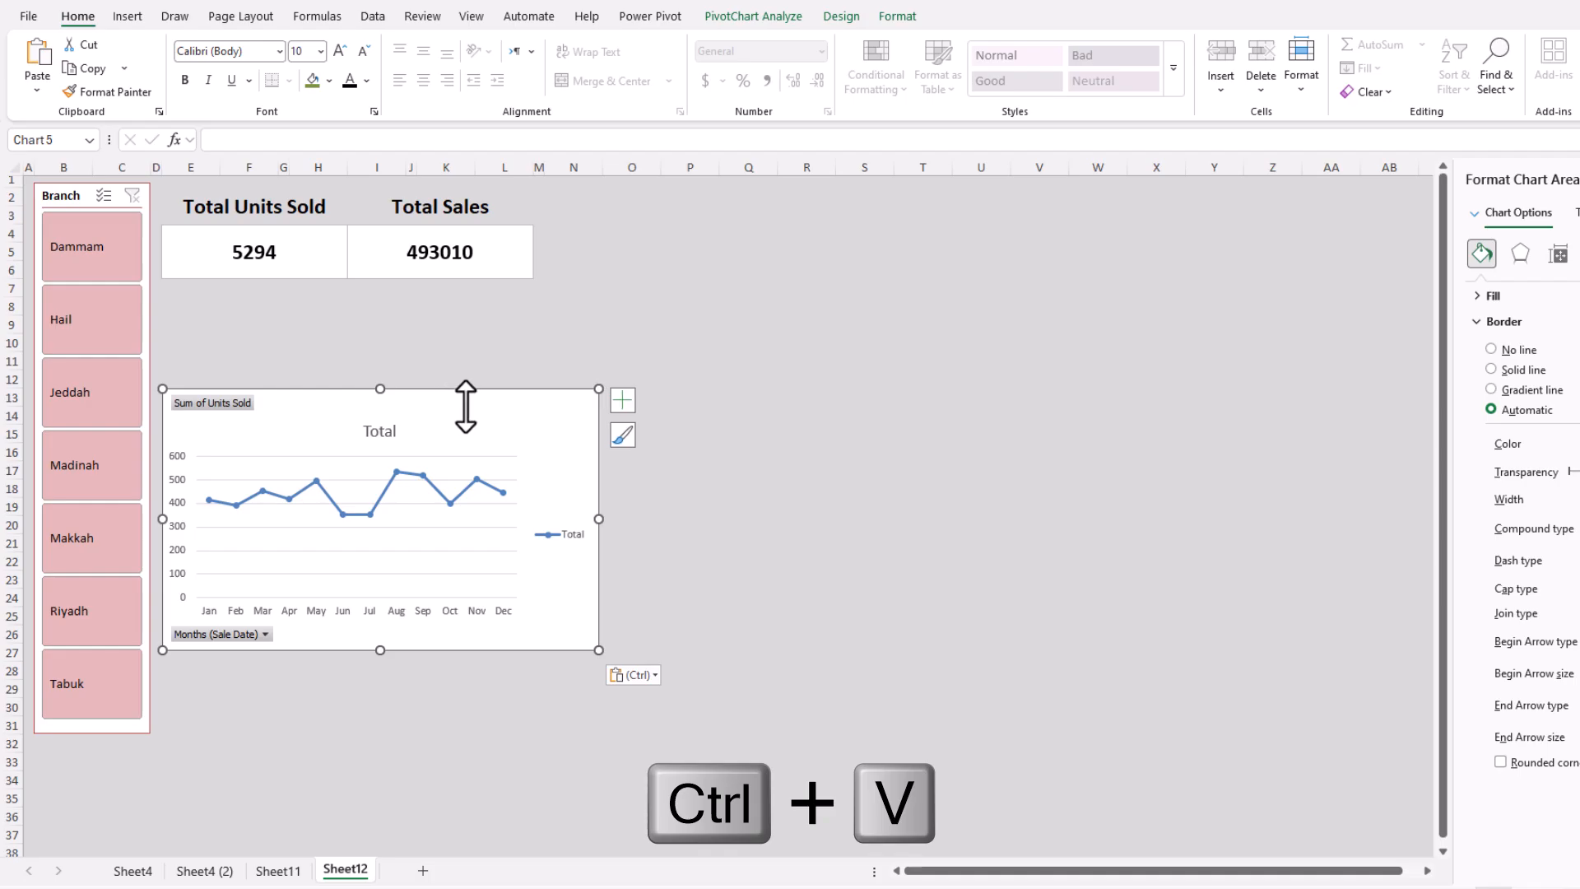
pyautogui.moveTo(461, 398); pyautogui.dragTo(467, 300)
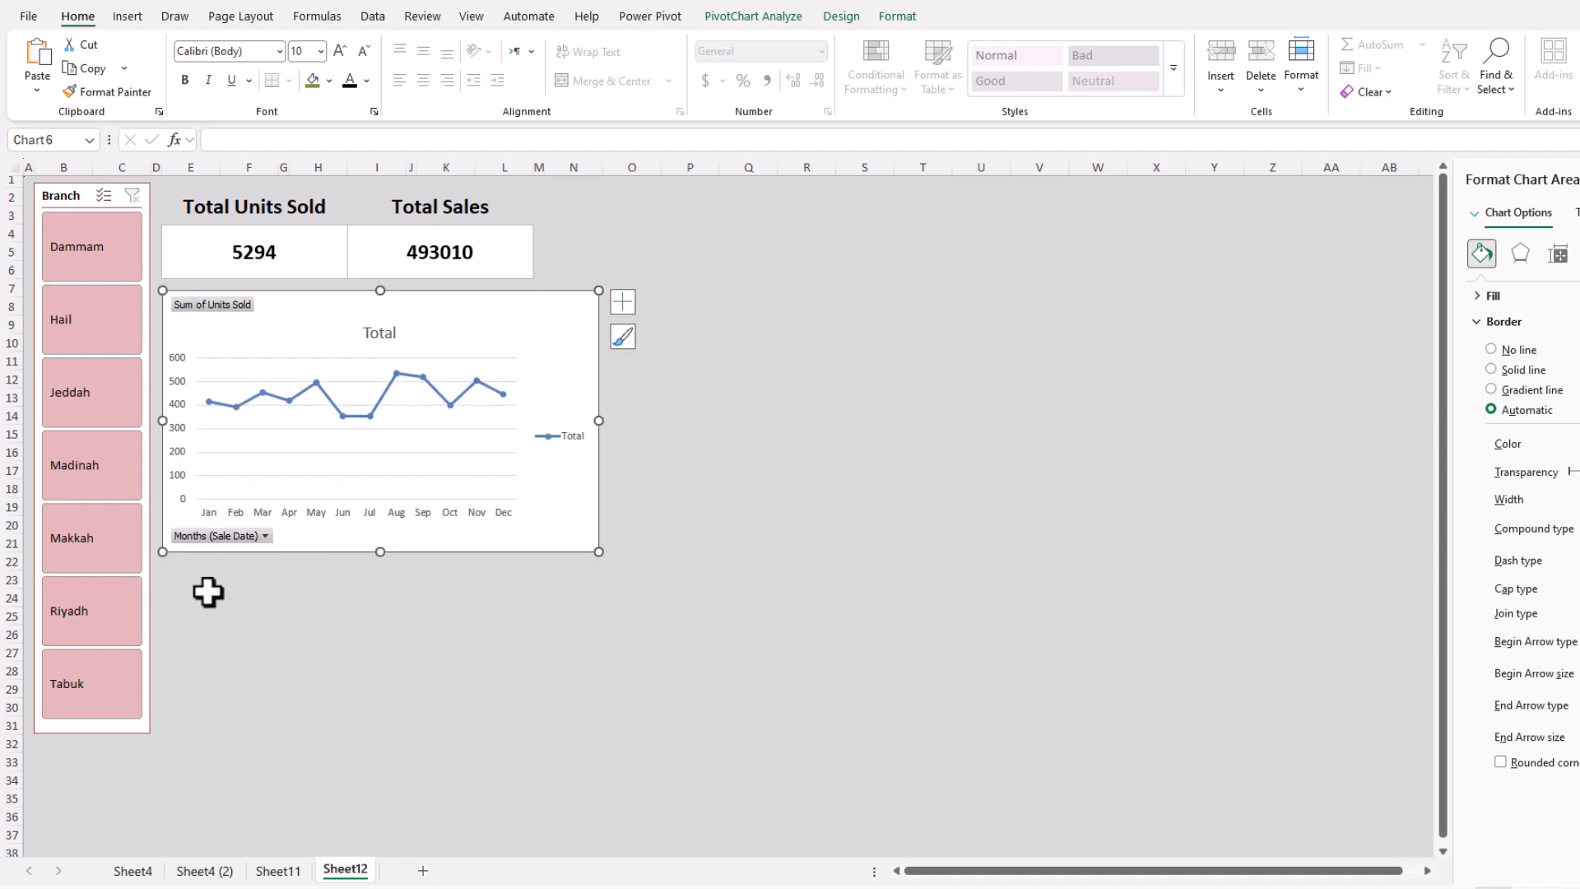
pyautogui.click(4, 542)
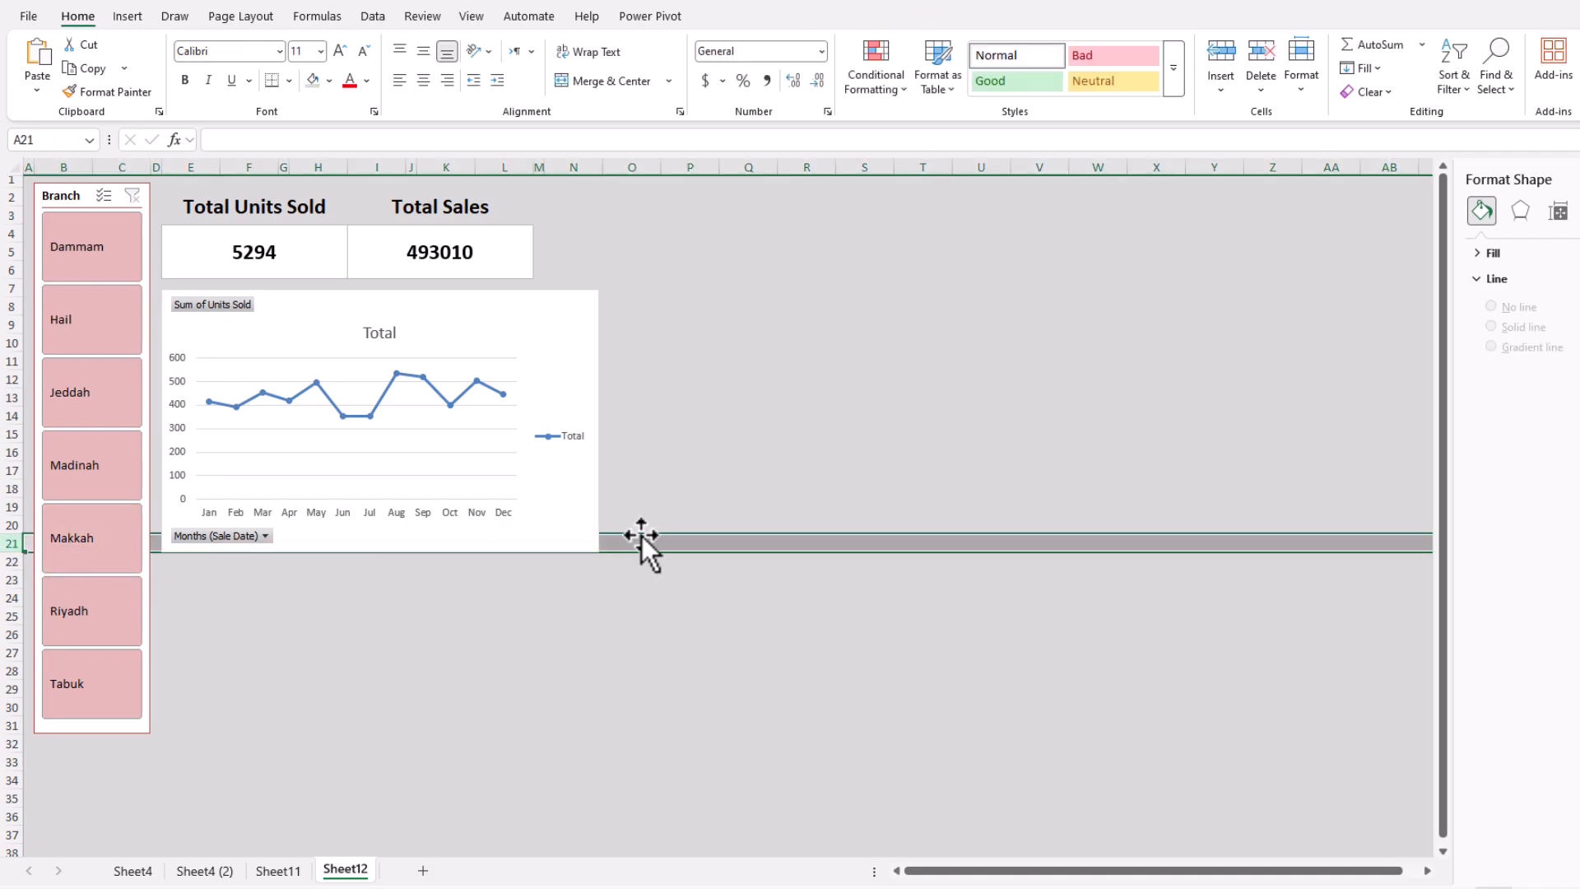
pyautogui.click(553, 387)
pyautogui.moveTo(593, 419); pyautogui.dragTo(534, 420)
# - Remove the legend, gridlines, and vertical axis from the units sold line chart, and hide all its field buttons
pyautogui.click(519, 451)
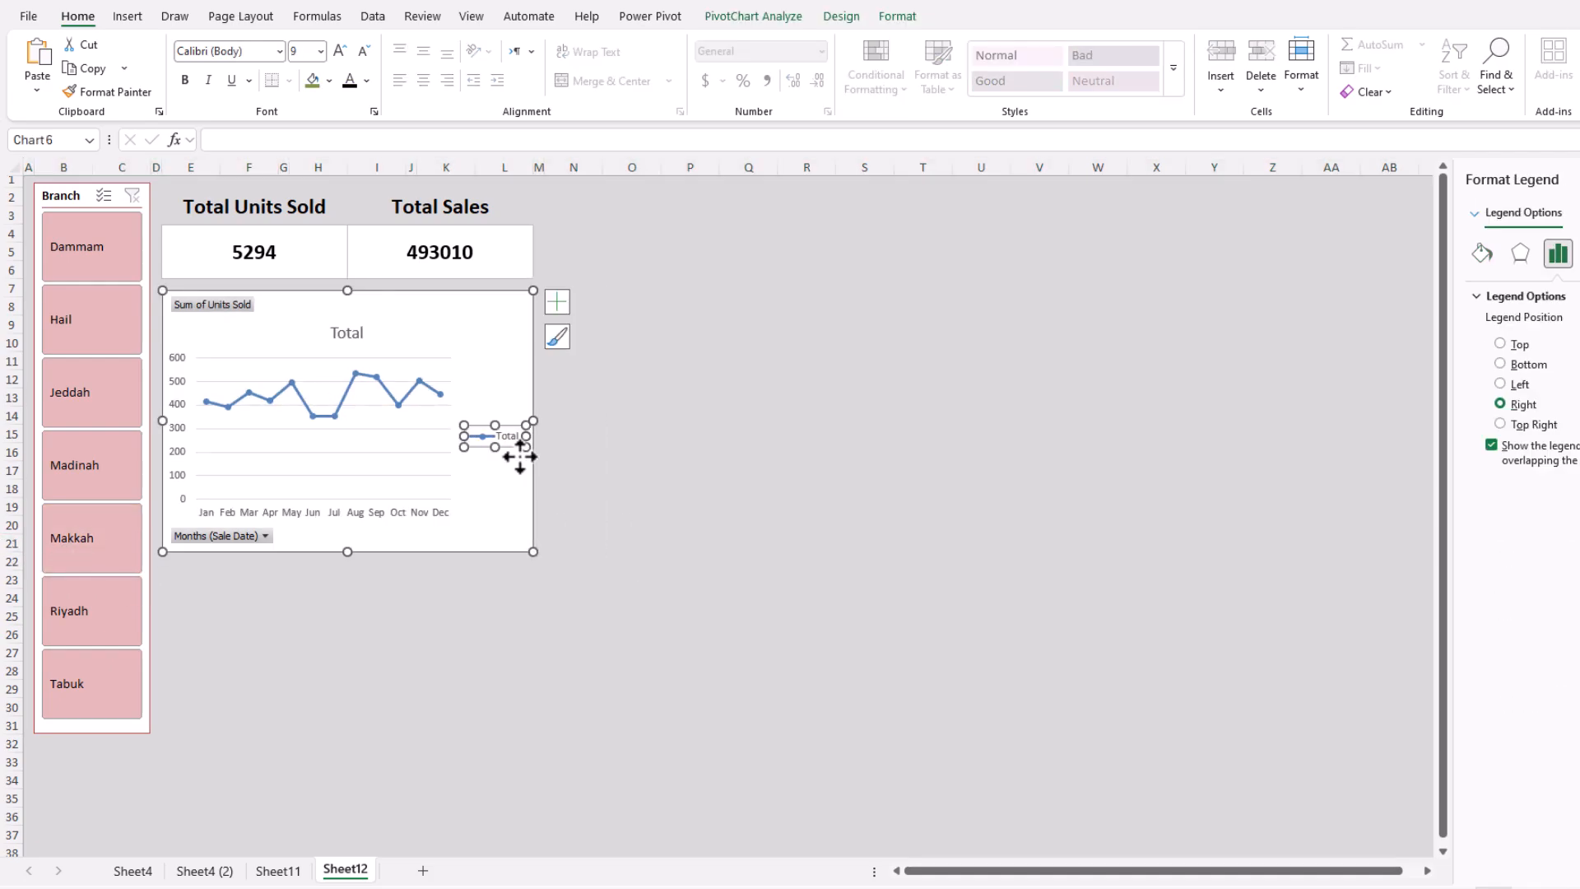
pyautogui.press('Delete')
pyautogui.click(438, 460)
pyautogui.click(429, 452)
pyautogui.press('Delete')
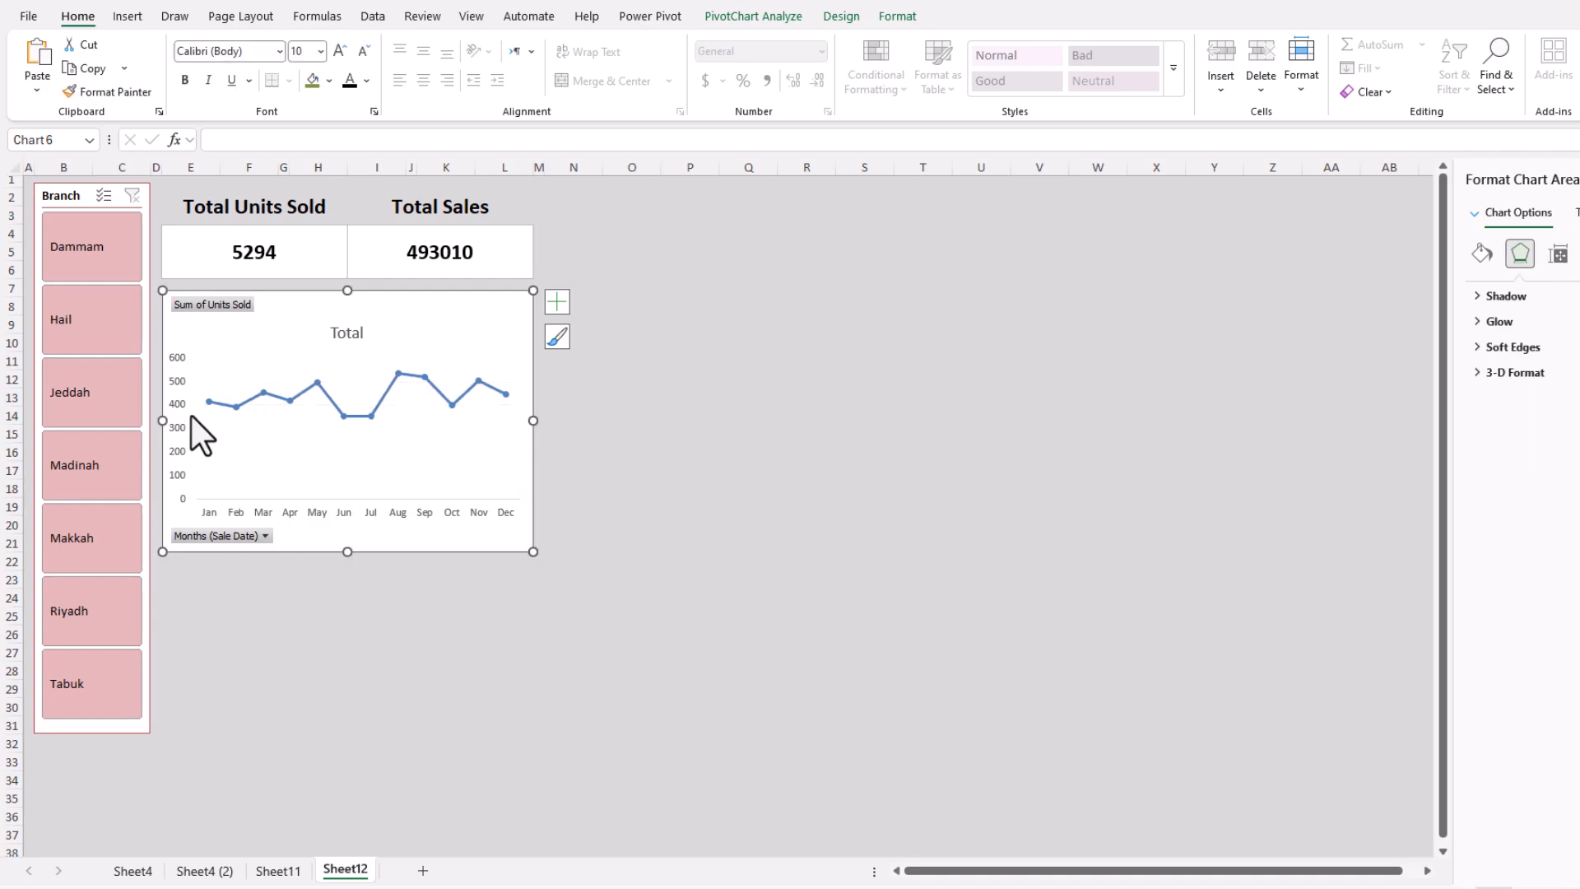
pyautogui.click(179, 406)
pyautogui.press('Delete')
pyautogui.rightClick(220, 536)
pyautogui.click(322, 509)
# - Replace the line chart's title with "Units Sold by Month"
pyautogui.click(353, 310)
pyautogui.moveTo(367, 308); pyautogui.dragTo(309, 313)
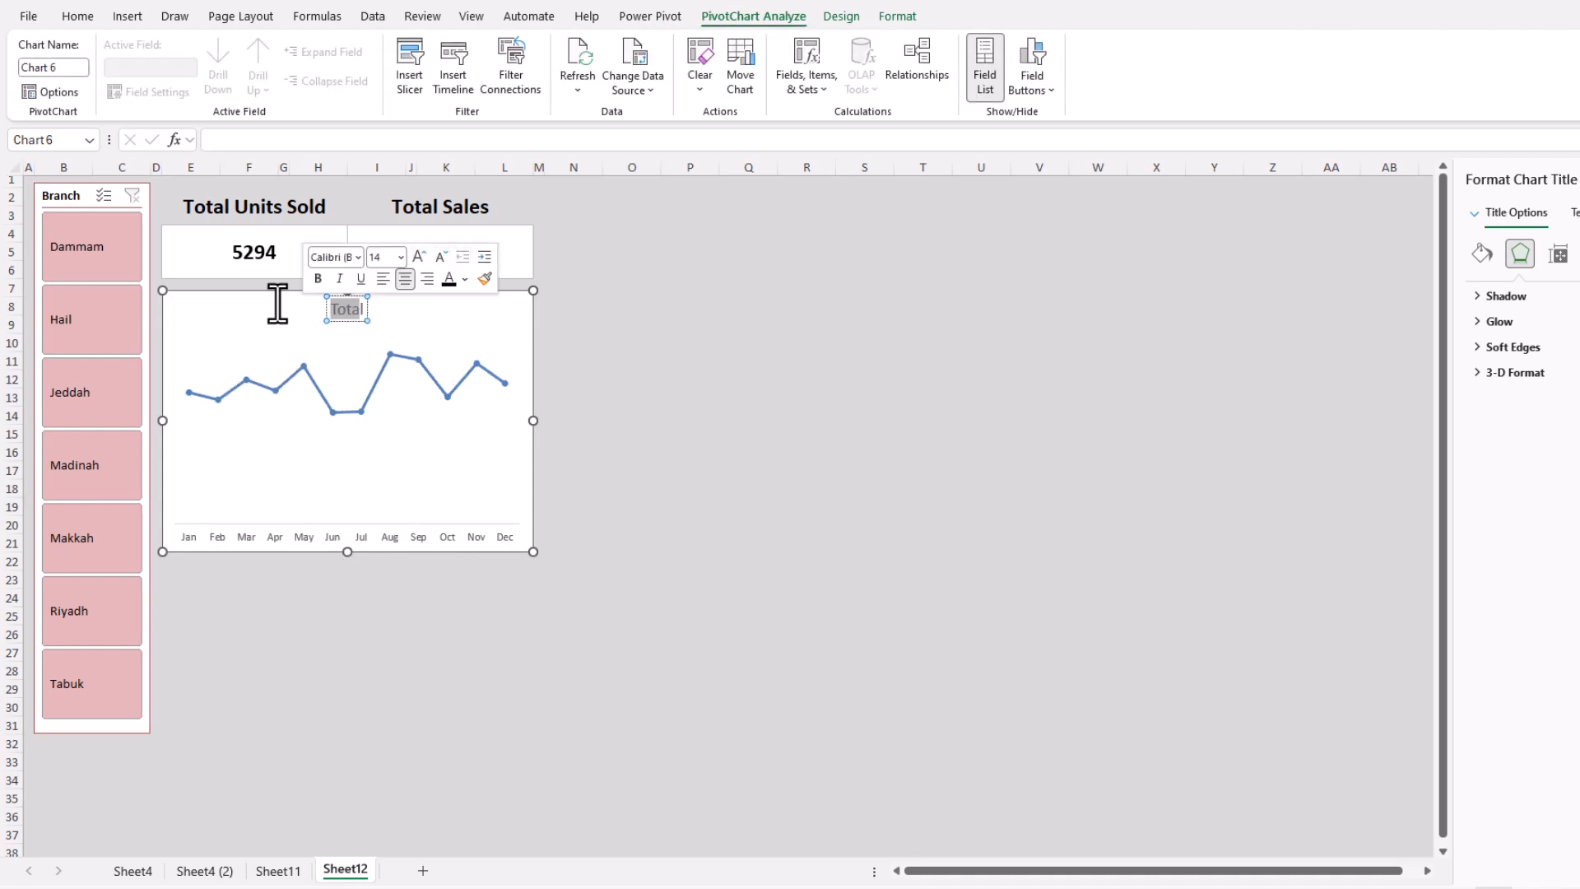
pyautogui.write('Units Sold by Month')
# - Recolor the line of the Units Sold by Month chart to a darker olive green
pyautogui.rightClick(431, 374)
pyautogui.click(512, 621)
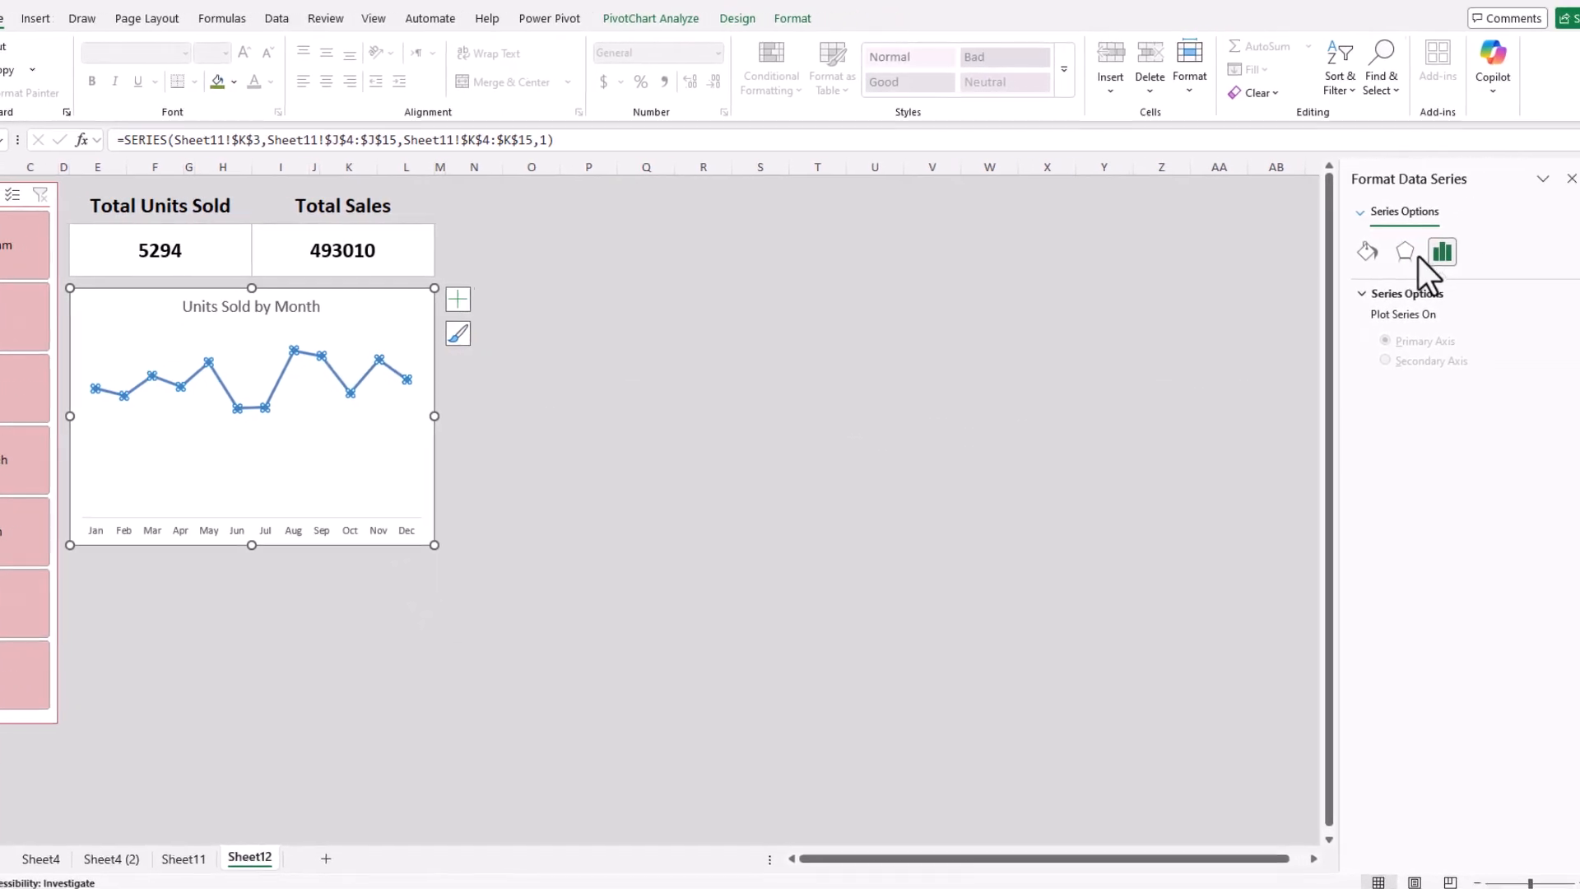
pyautogui.click(1320, 251)
pyautogui.click(1504, 437)
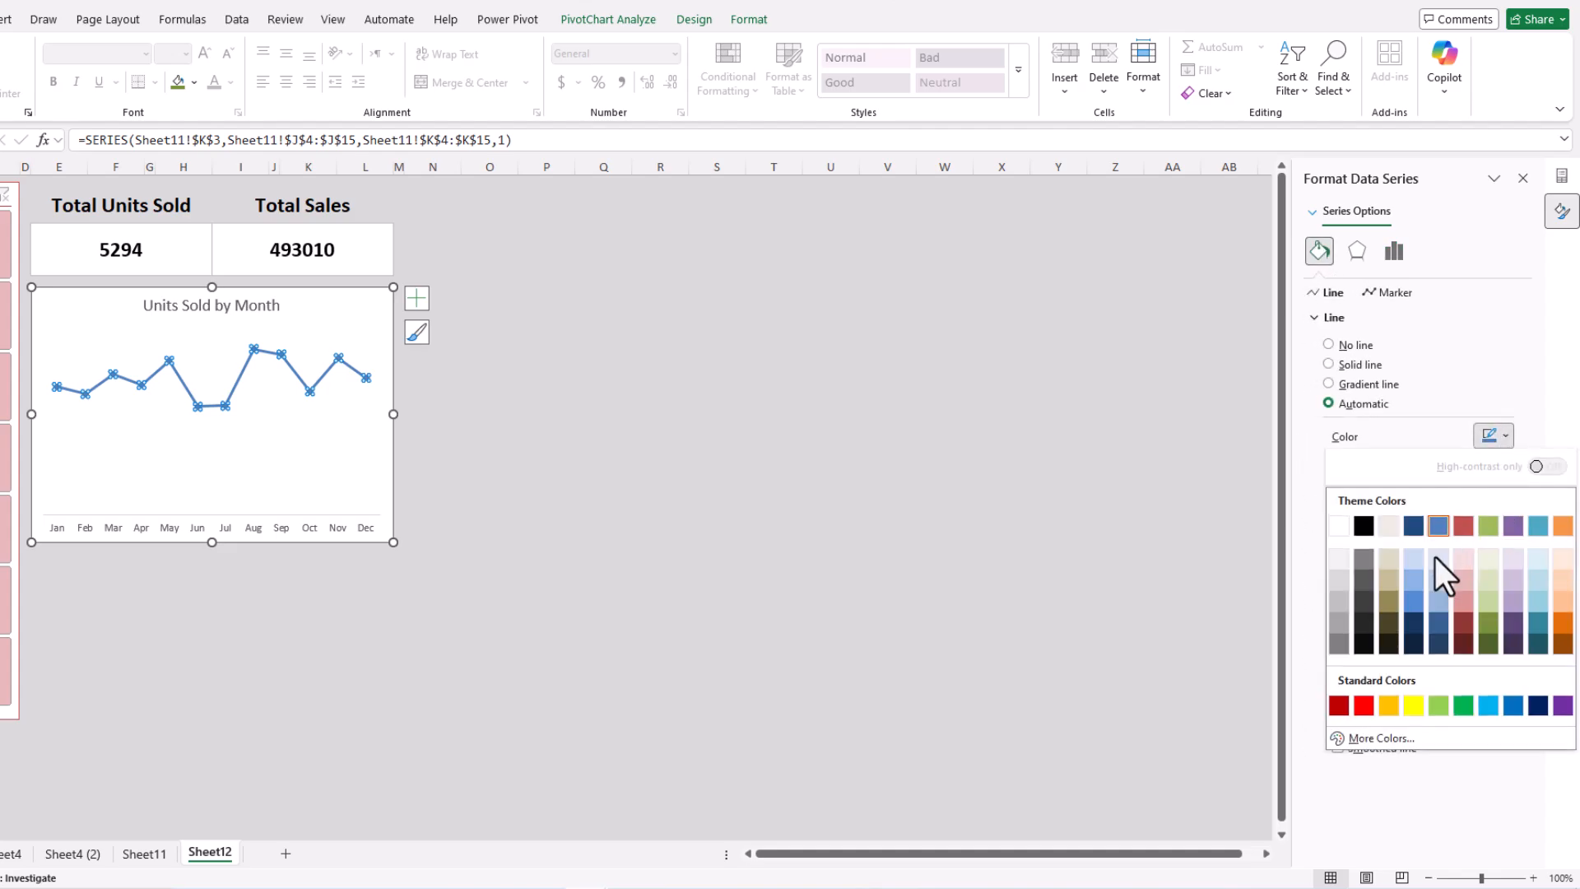
pyautogui.click(1490, 626)
# - Make the border and fill of the line chart's markers black
pyautogui.click(1389, 292)
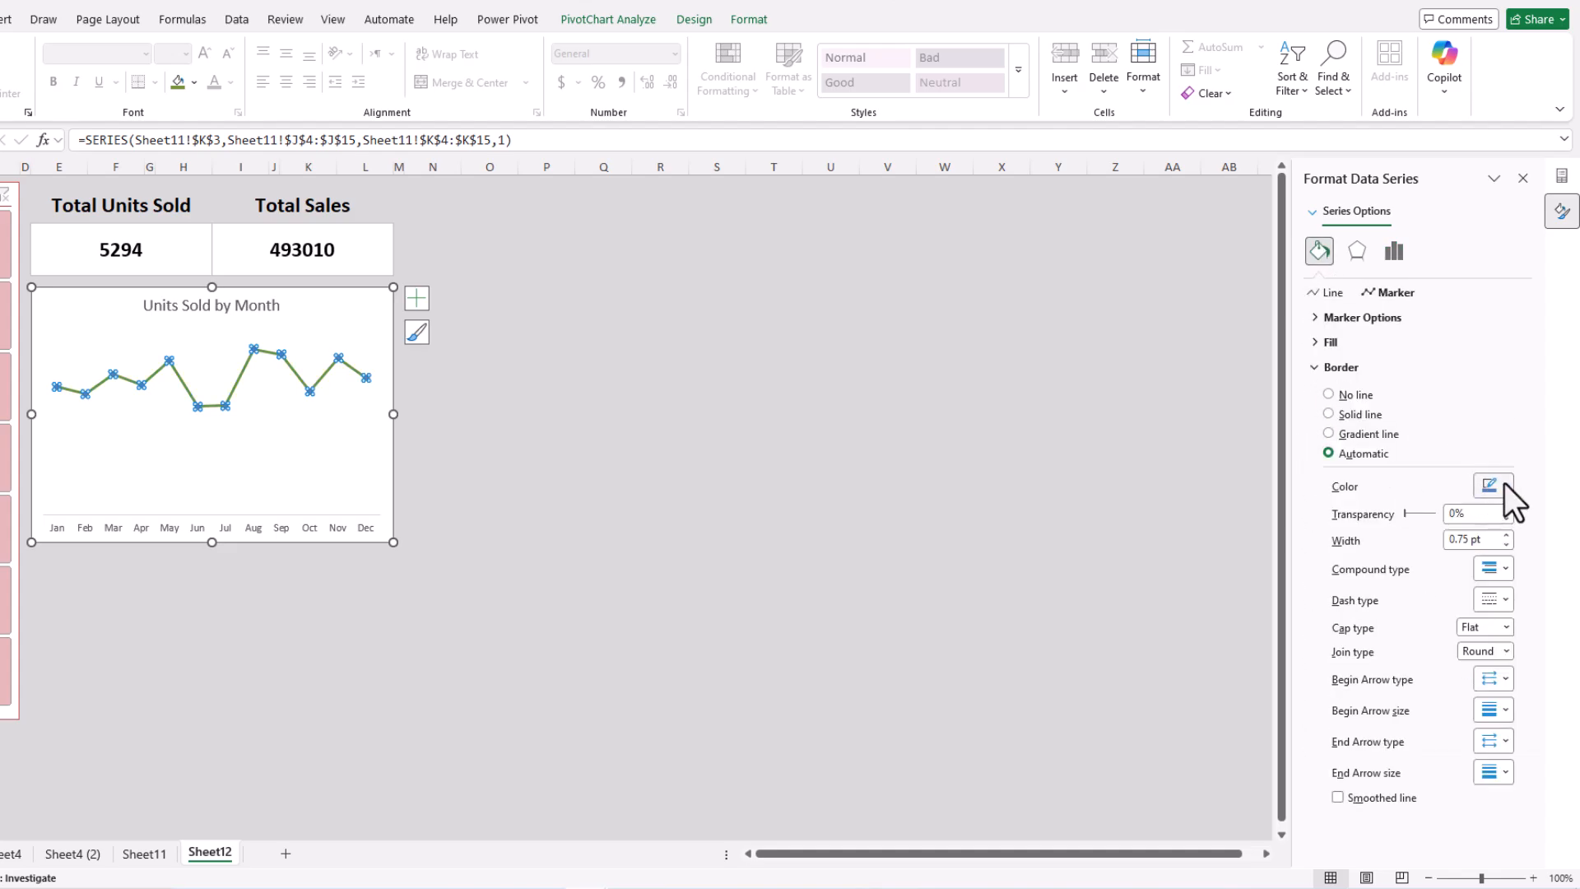
pyautogui.click(1502, 485)
pyautogui.click(1363, 576)
pyautogui.click(1330, 342)
pyautogui.click(1503, 521)
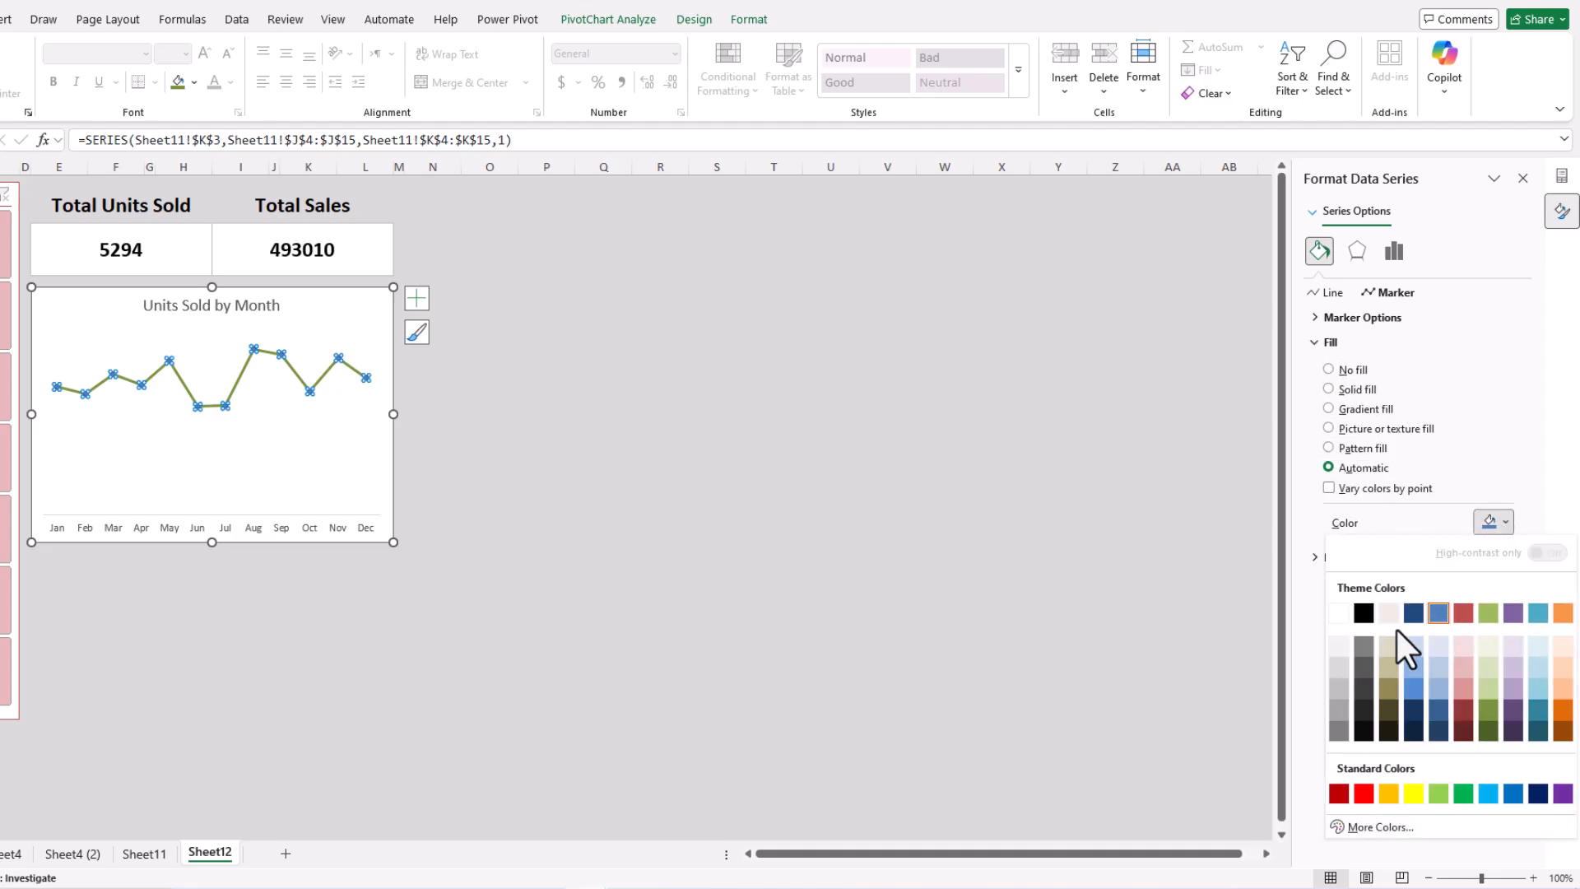
# - Add bold data labels to the Units Sold by Month line and position them above the markers
pyautogui.click(235, 382)
pyautogui.rightClick(236, 383)
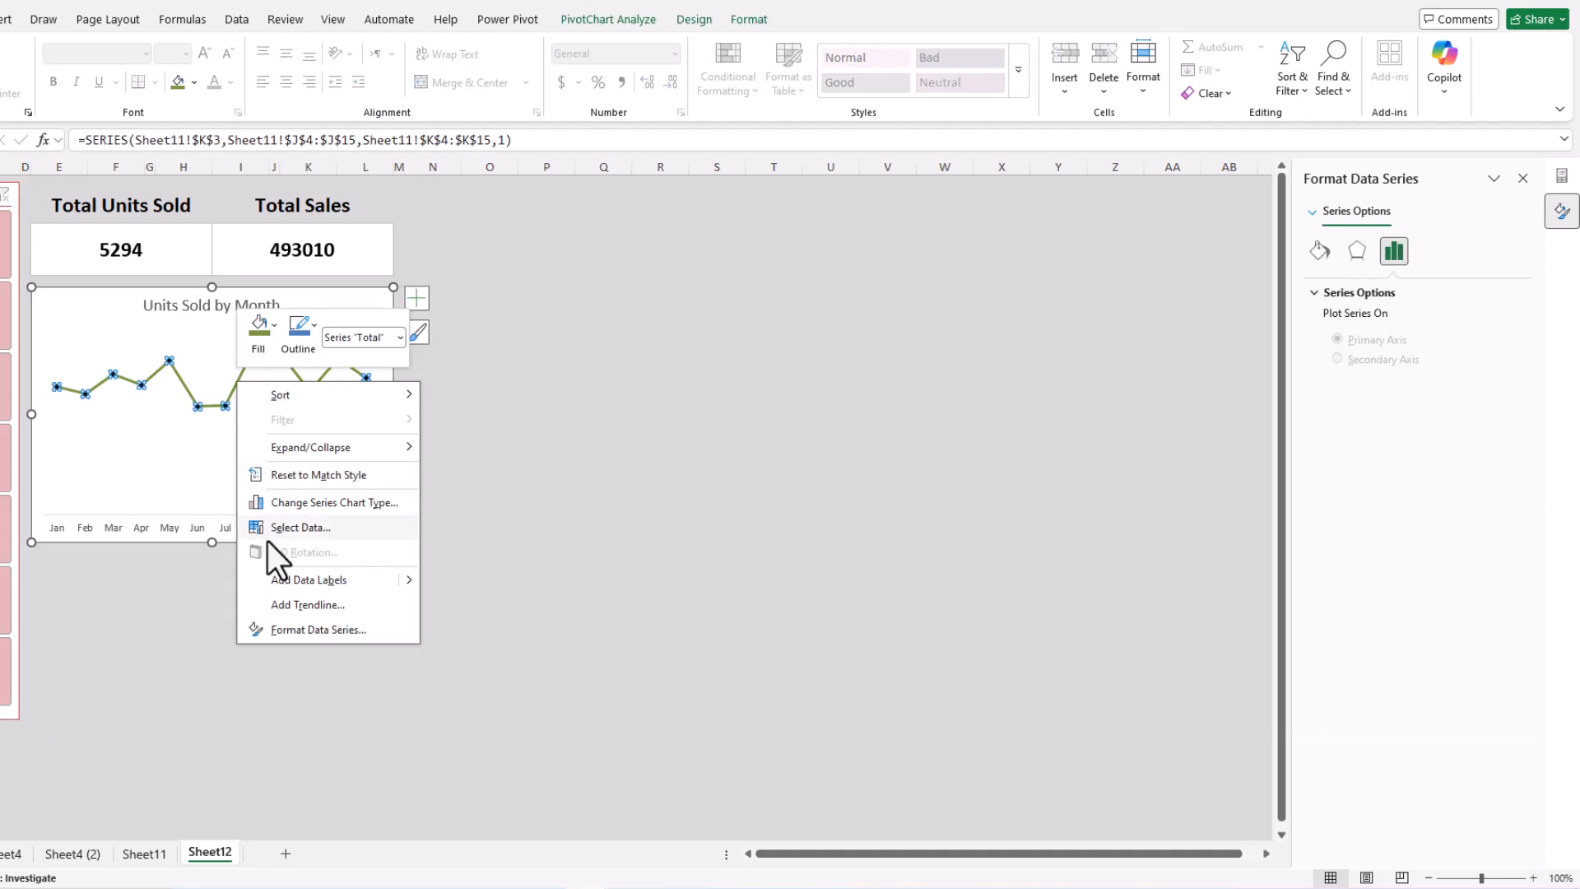
pyautogui.click(280, 581)
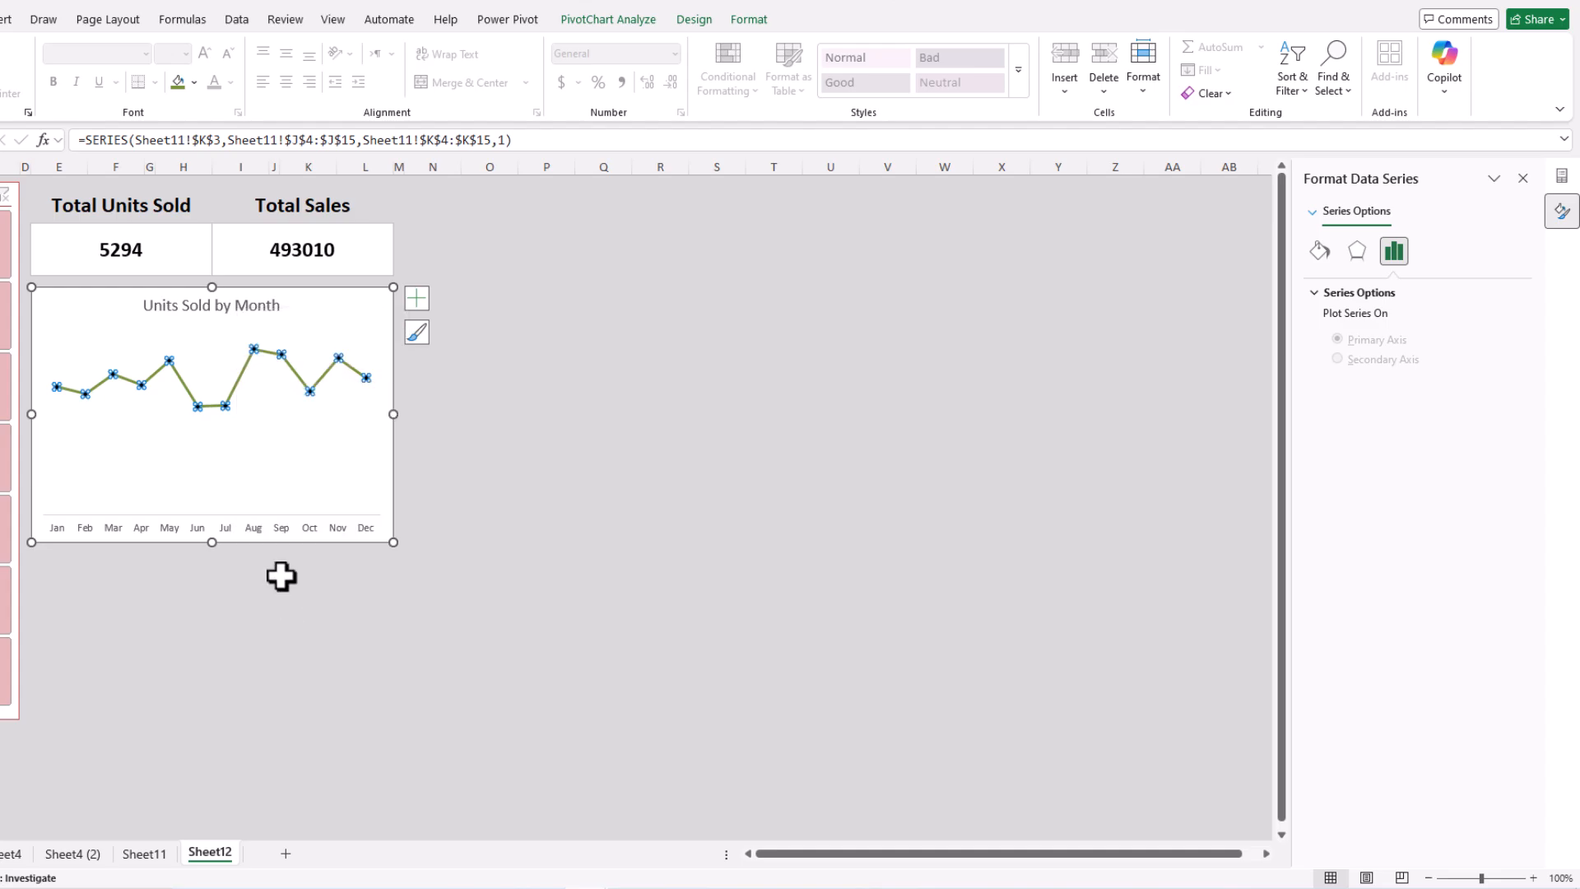
pyautogui.click(276, 350)
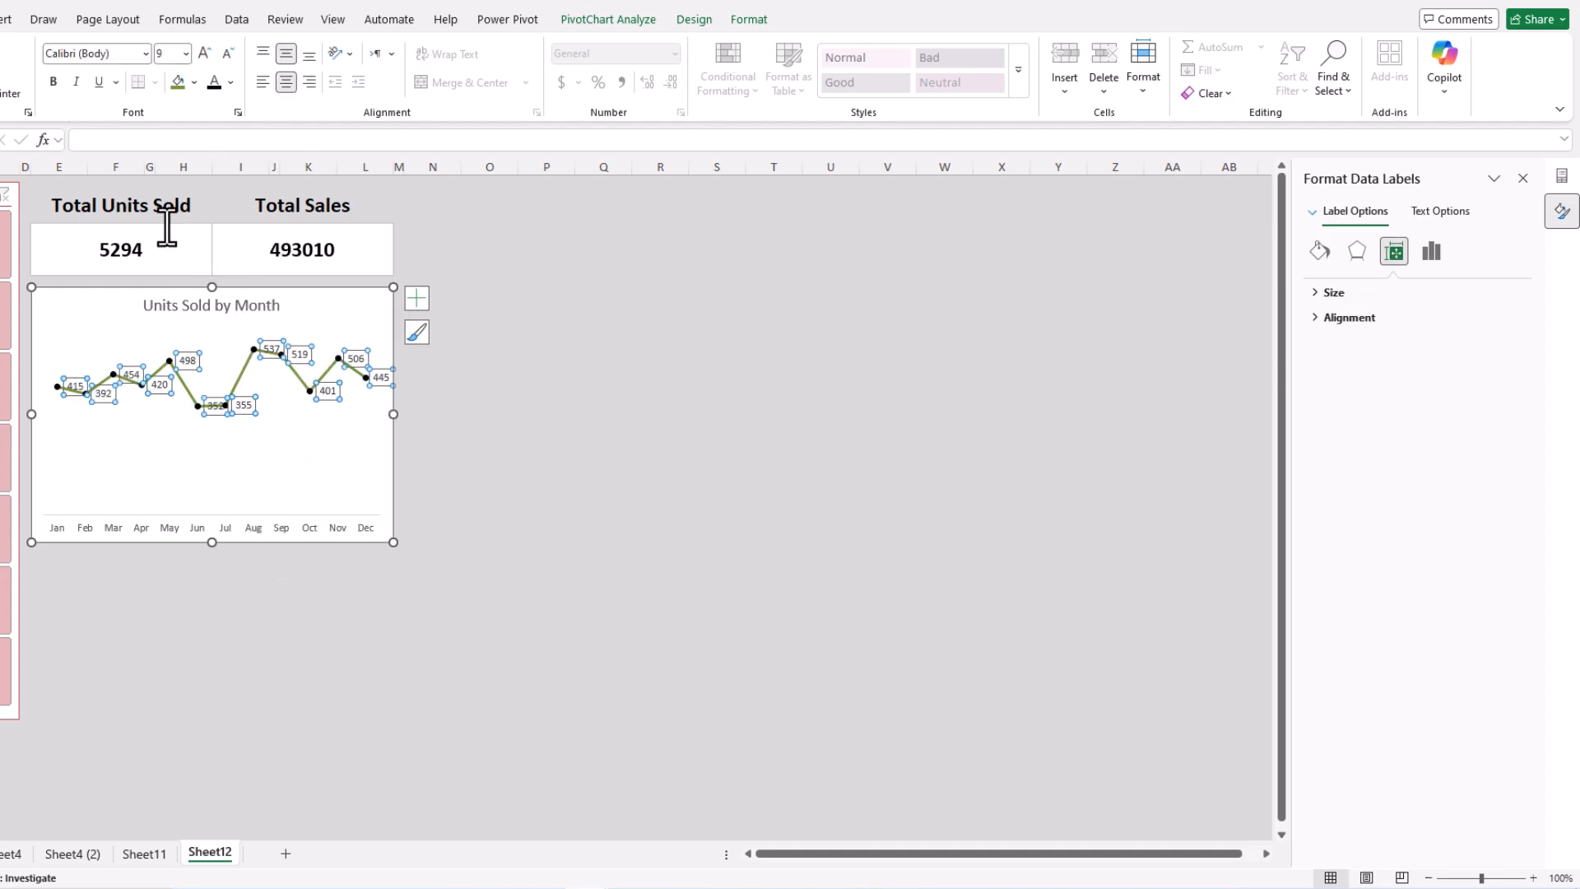
pyautogui.click(53, 81)
pyautogui.rightClick(328, 380)
pyautogui.click(421, 611)
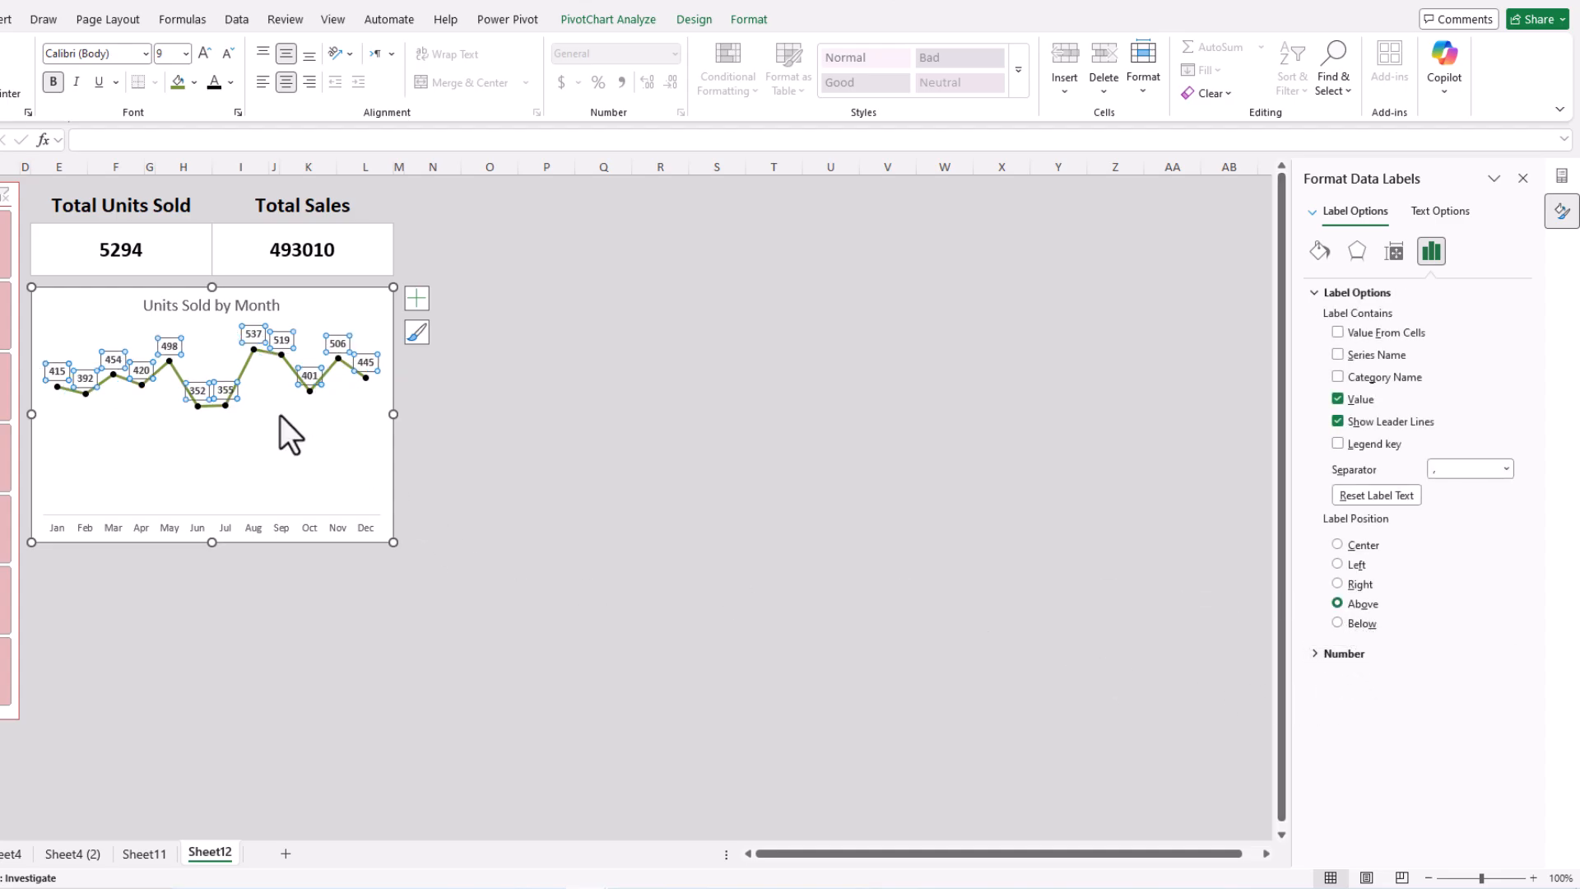
# - Change the month axis labels and the title of the Units Sold by Month chart to black text
pyautogui.click(247, 306)
pyautogui.click(224, 528)
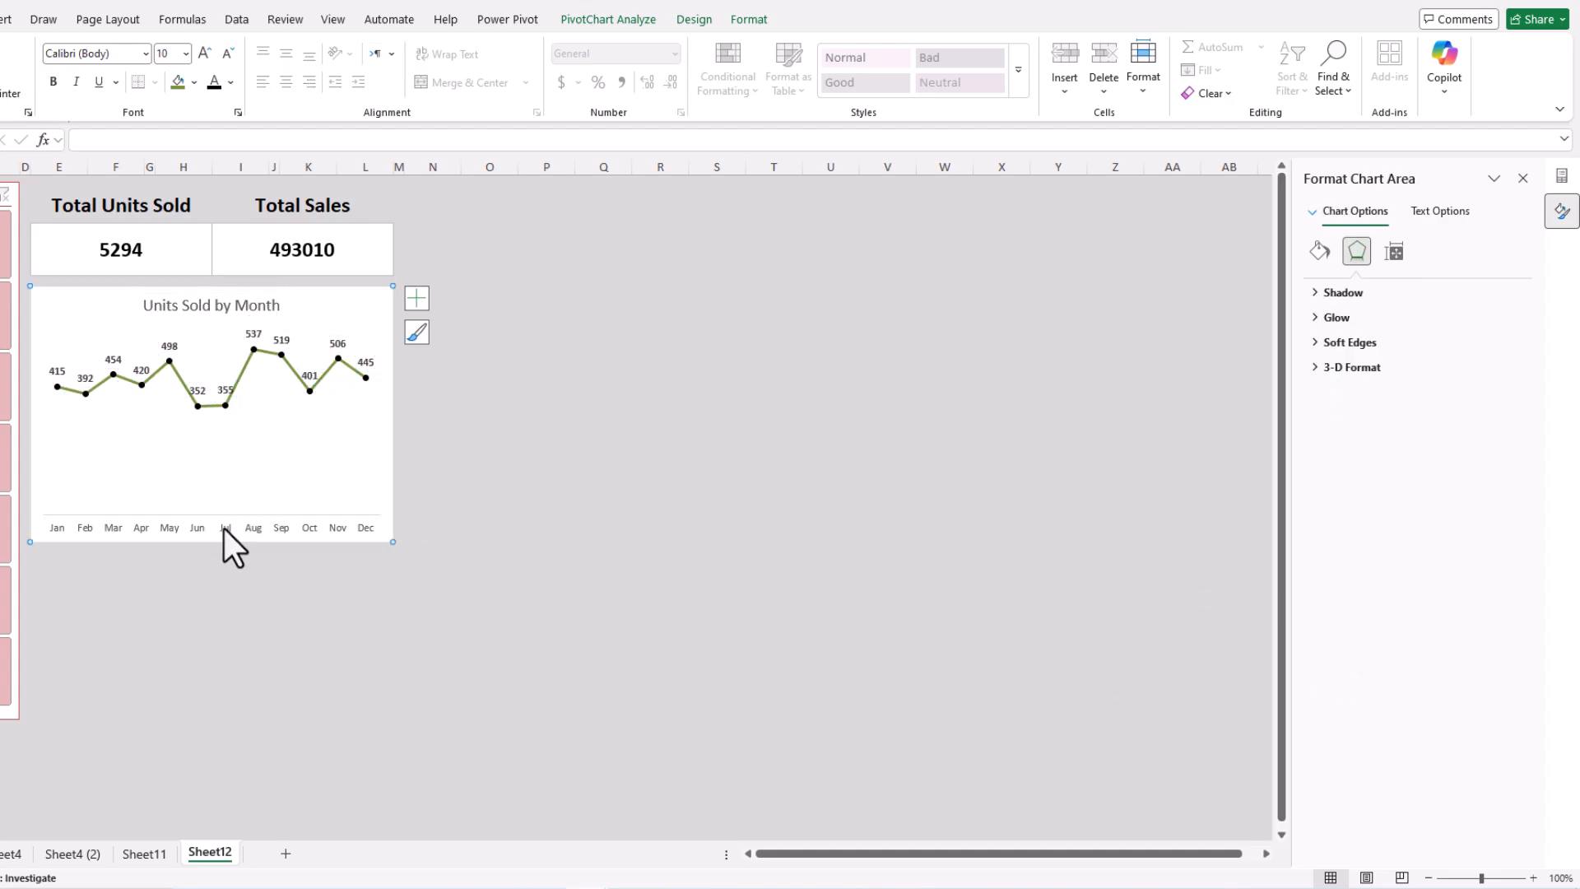
pyautogui.click(240, 526)
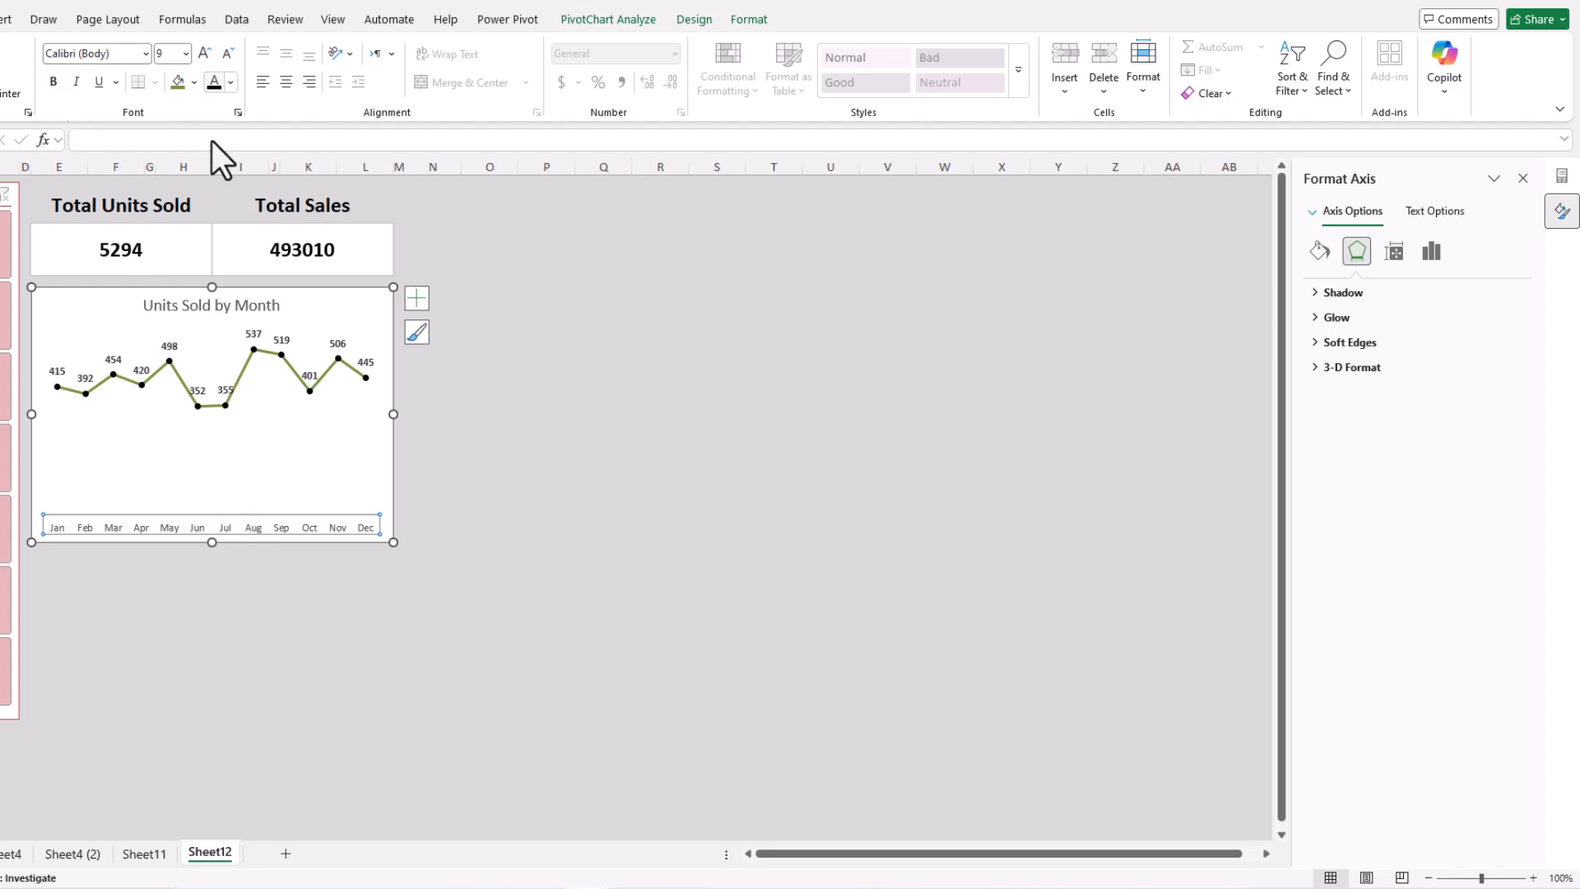
pyautogui.click(214, 83)
pyautogui.click(212, 305)
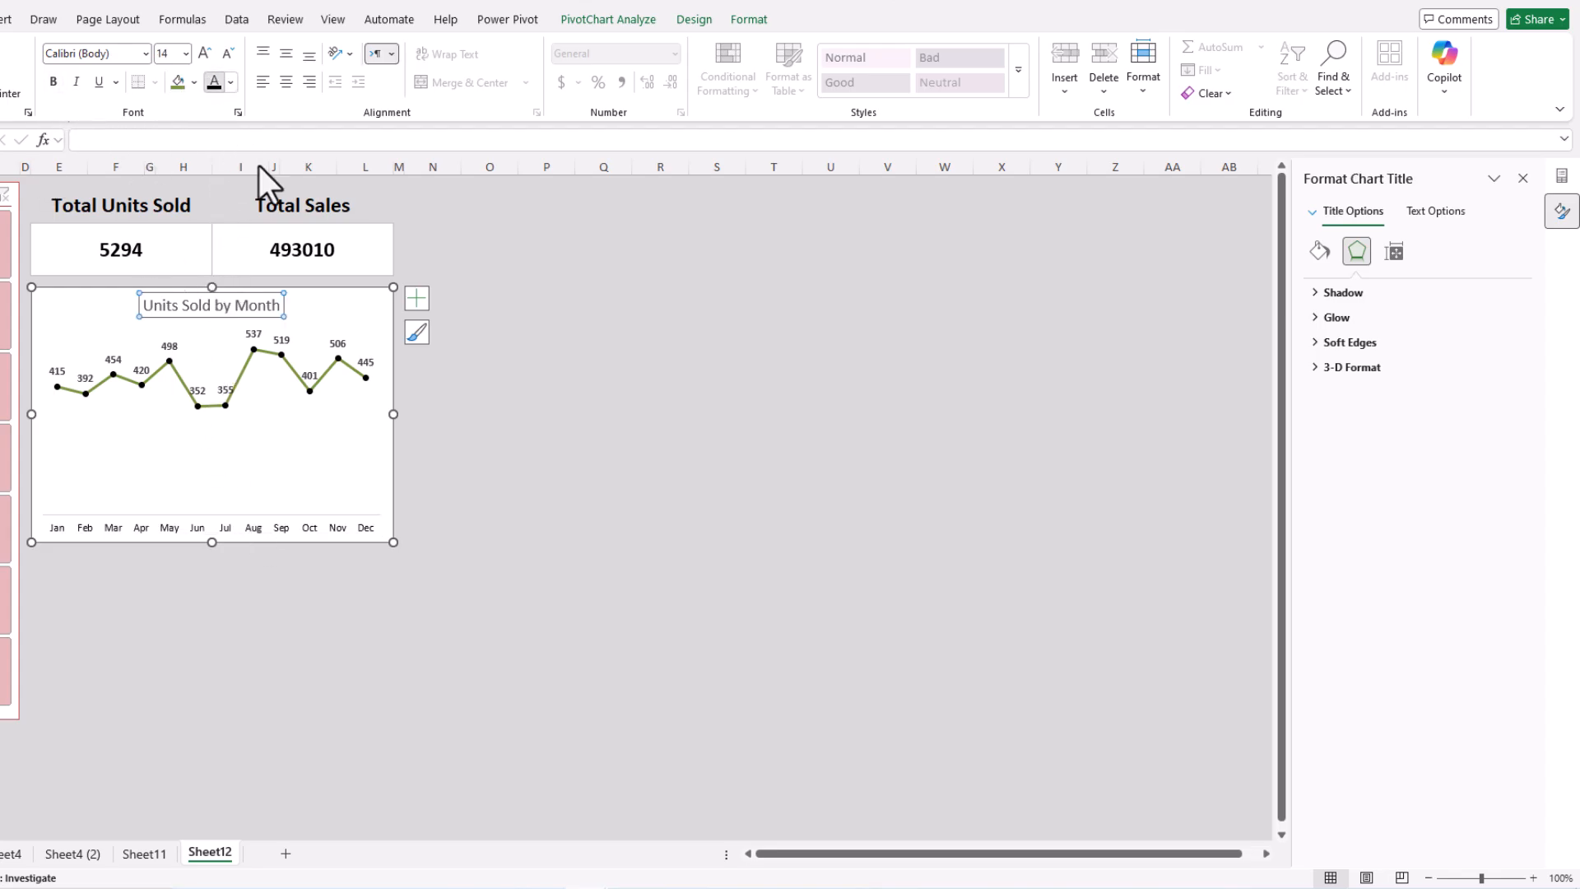
pyautogui.press('Escape')
pyautogui.press('Escape')
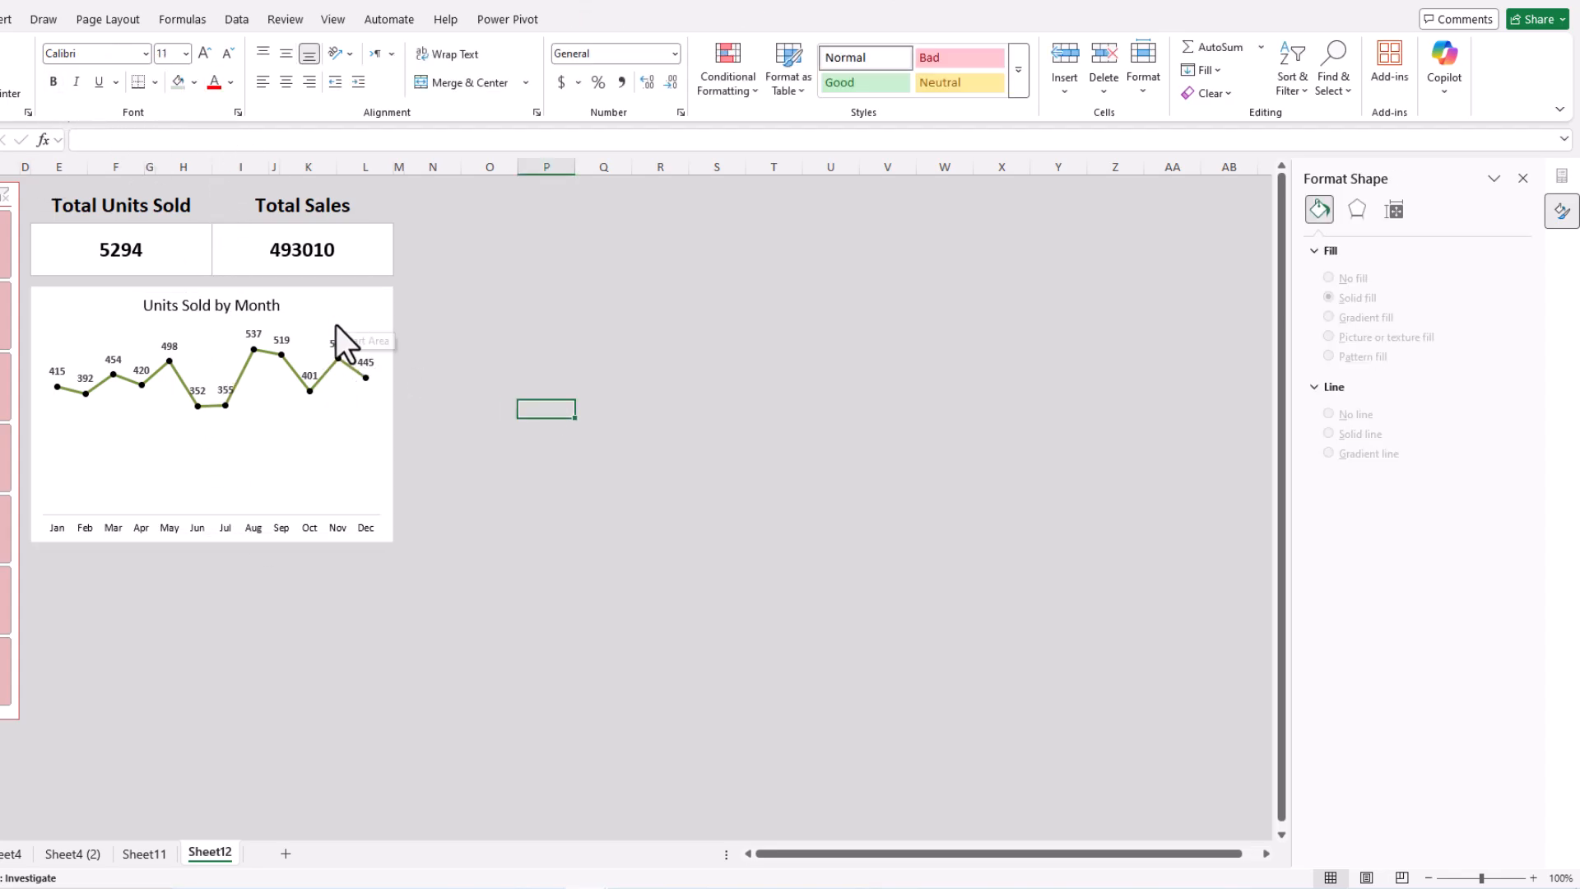
# - Check the finished sample dashboard and insert a 2-D clustered column chart from the monthly sale value PivotTable at G3:H15 on Sheet11
pyautogui.moveTo(607, 875)
pyautogui.click(653, 846)
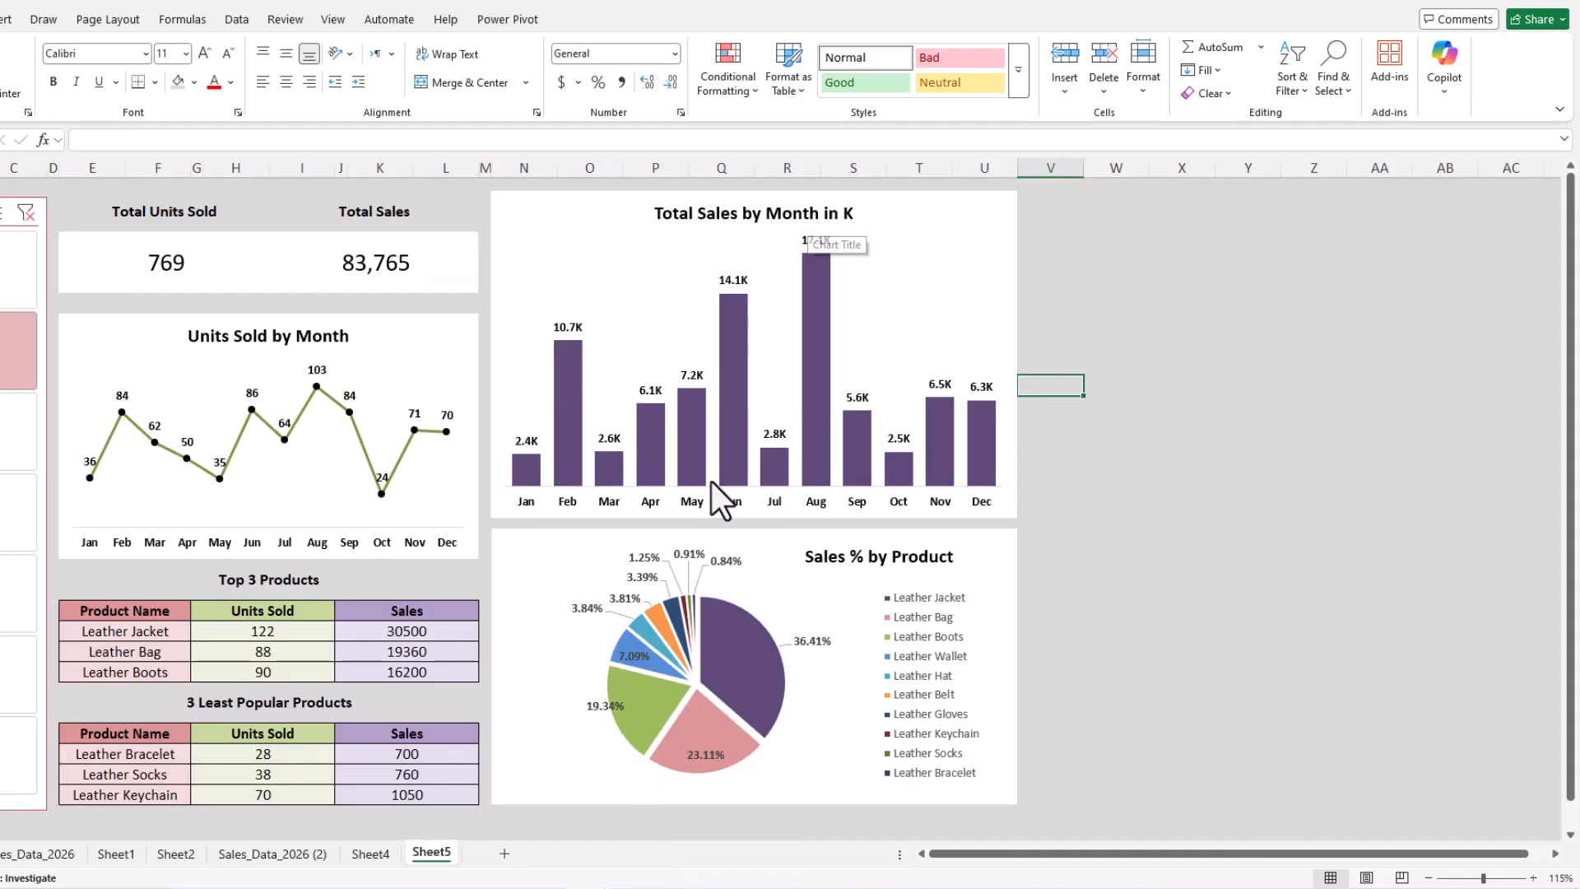
pyautogui.moveTo(559, 874)
pyautogui.click(510, 847)
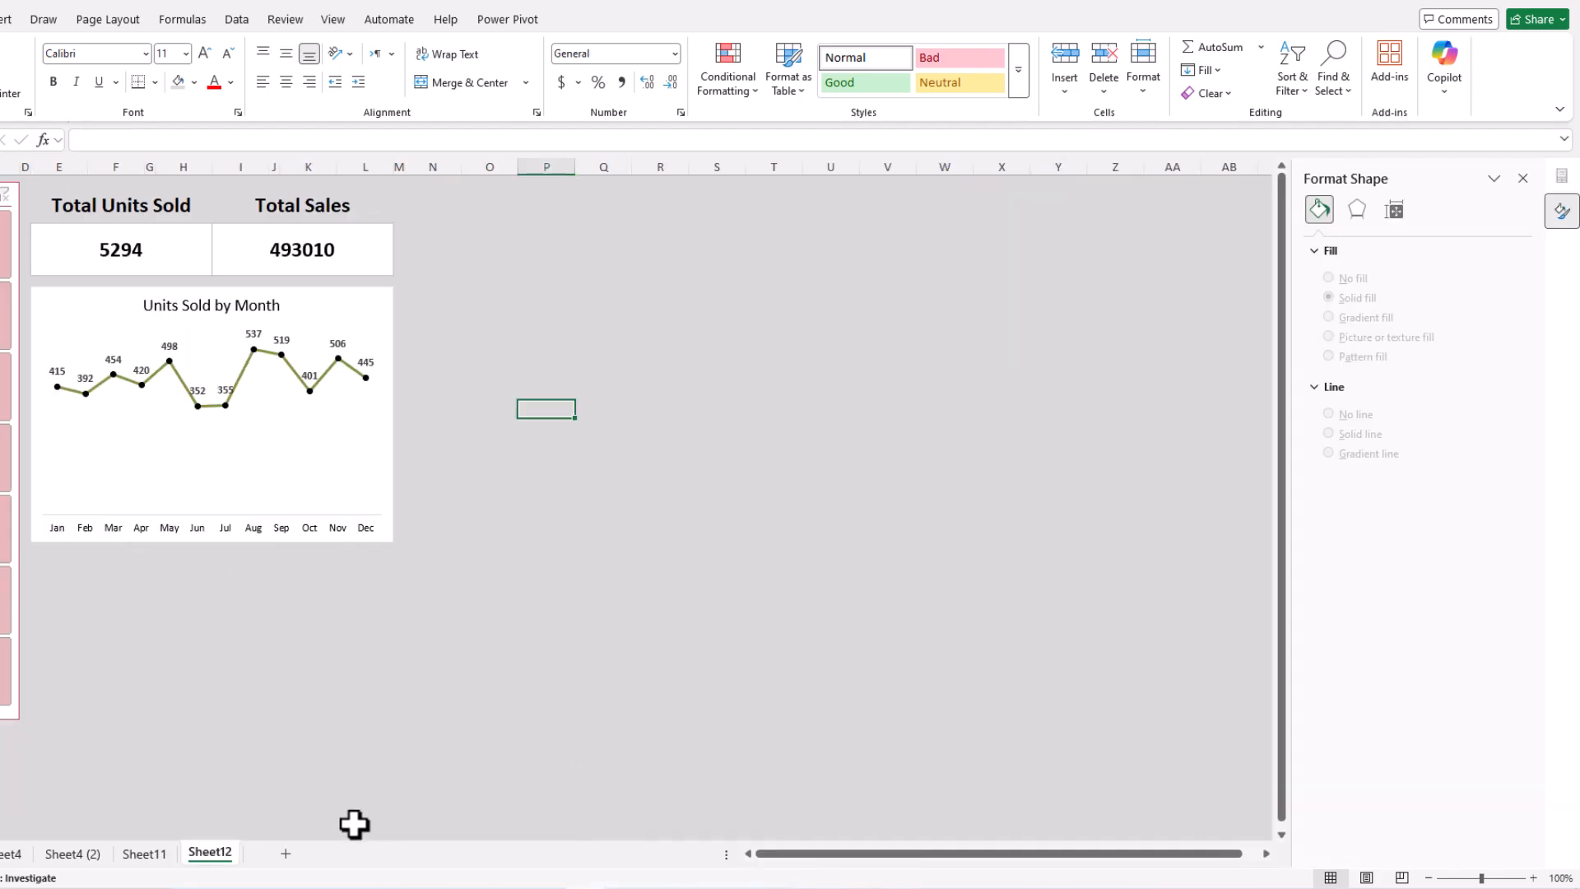
pyautogui.click(147, 854)
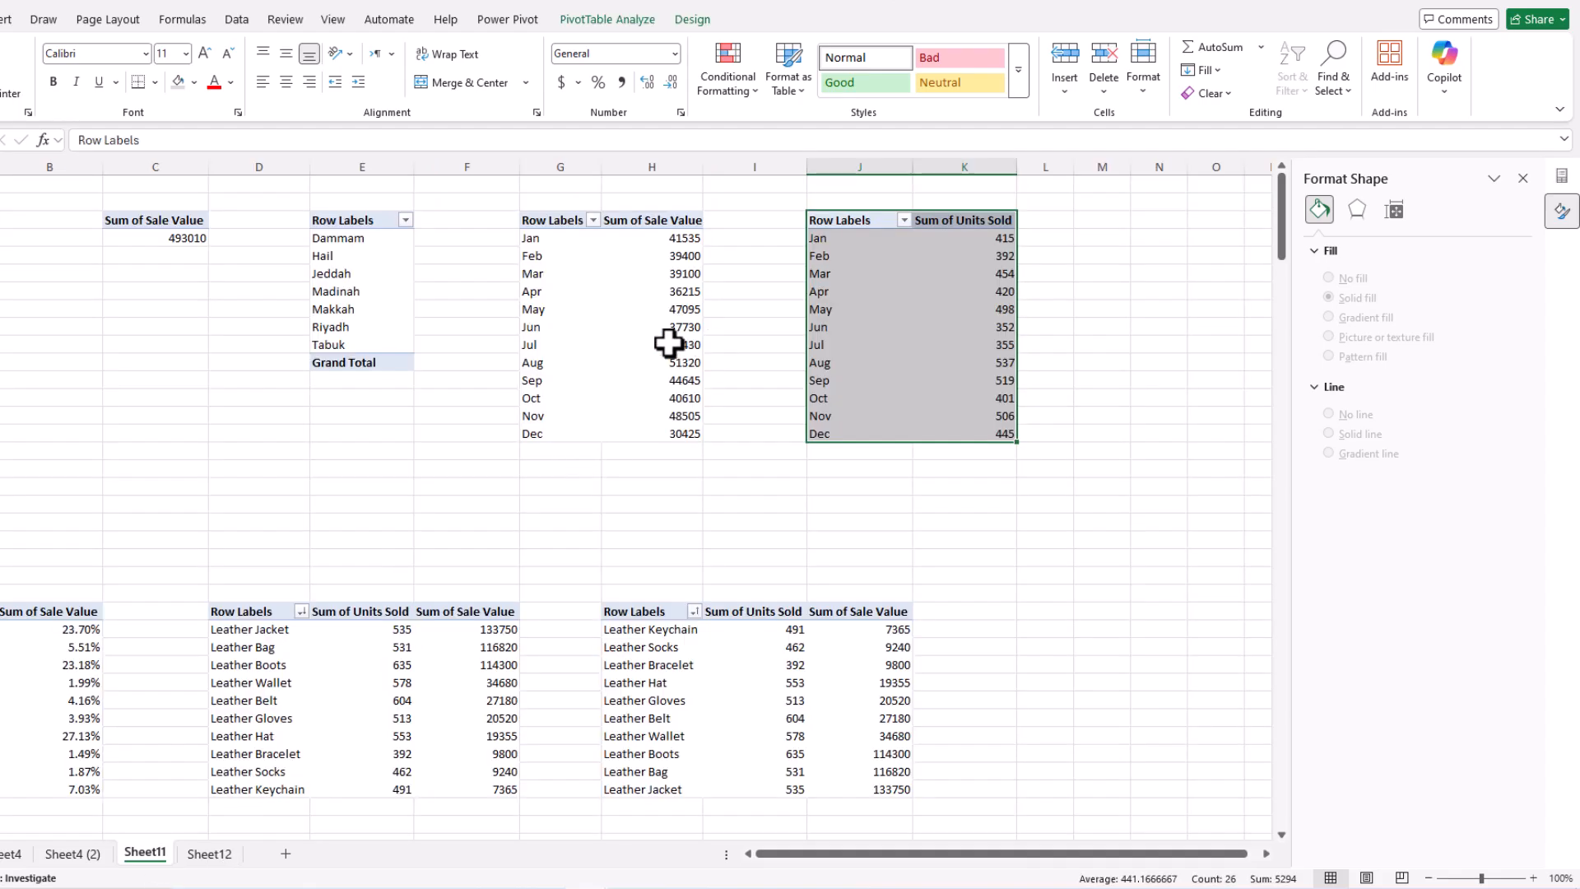
pyautogui.click(573, 270)
pyautogui.click(530, 235)
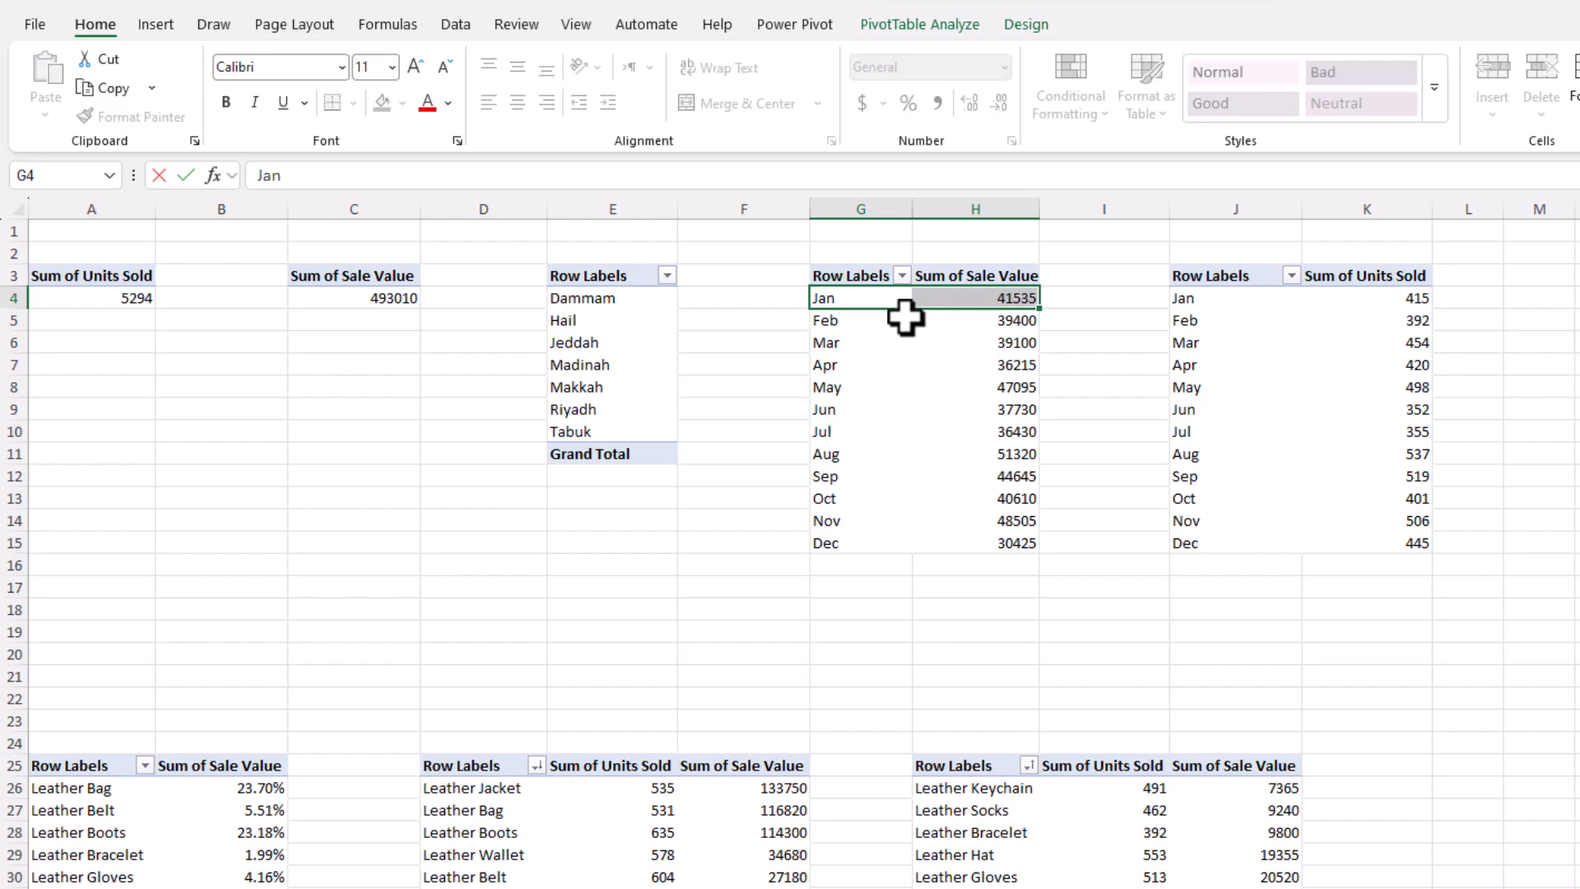
pyautogui.moveTo(864, 273); pyautogui.dragTo(998, 544)
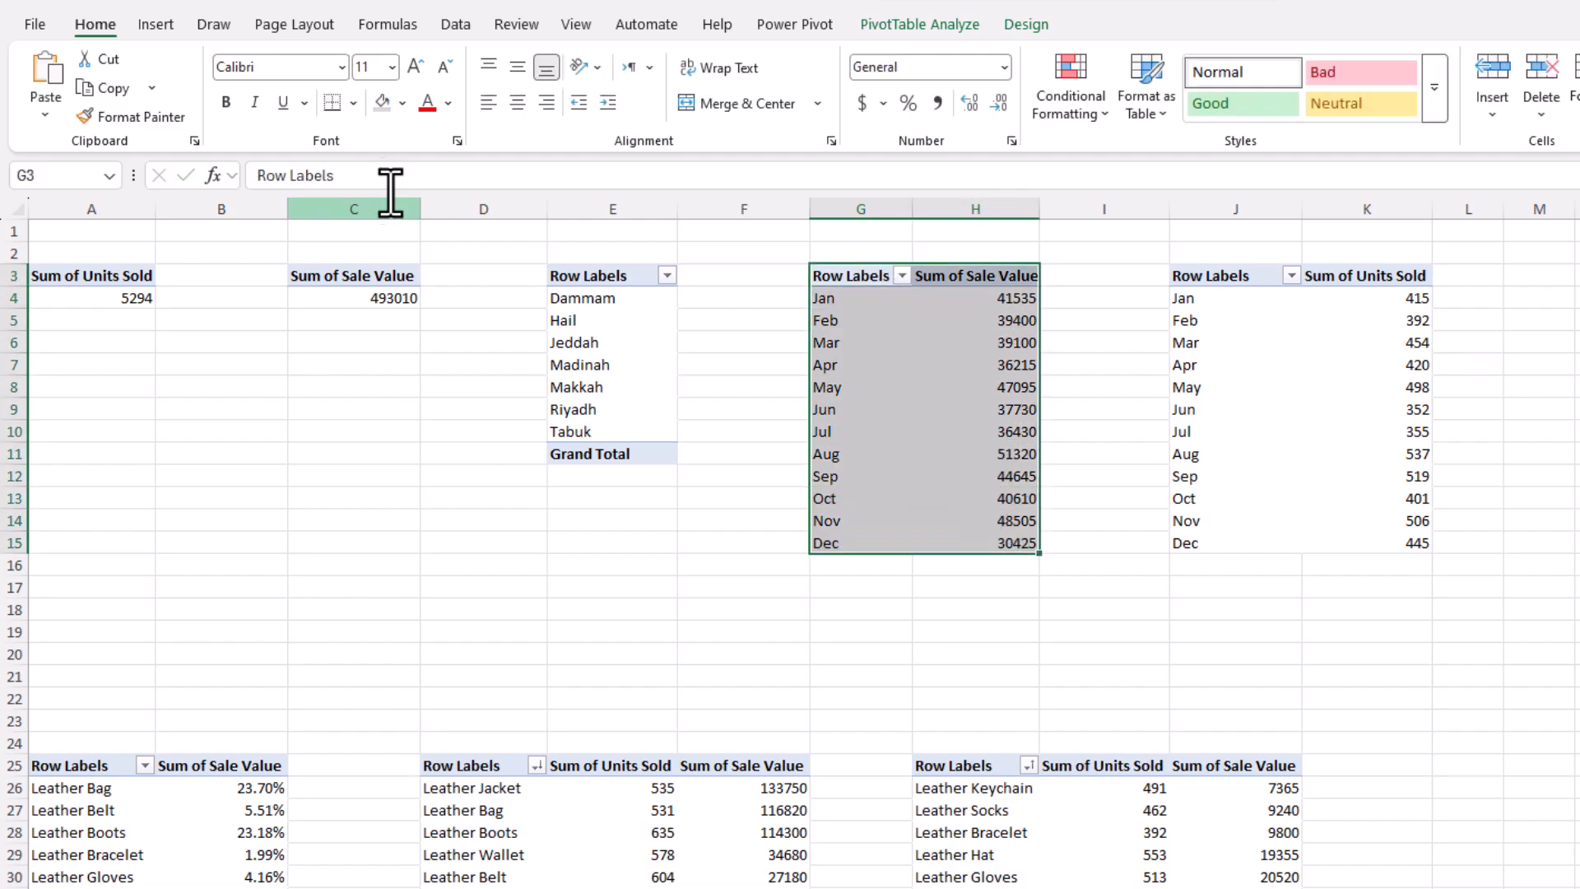
pyautogui.click(156, 25)
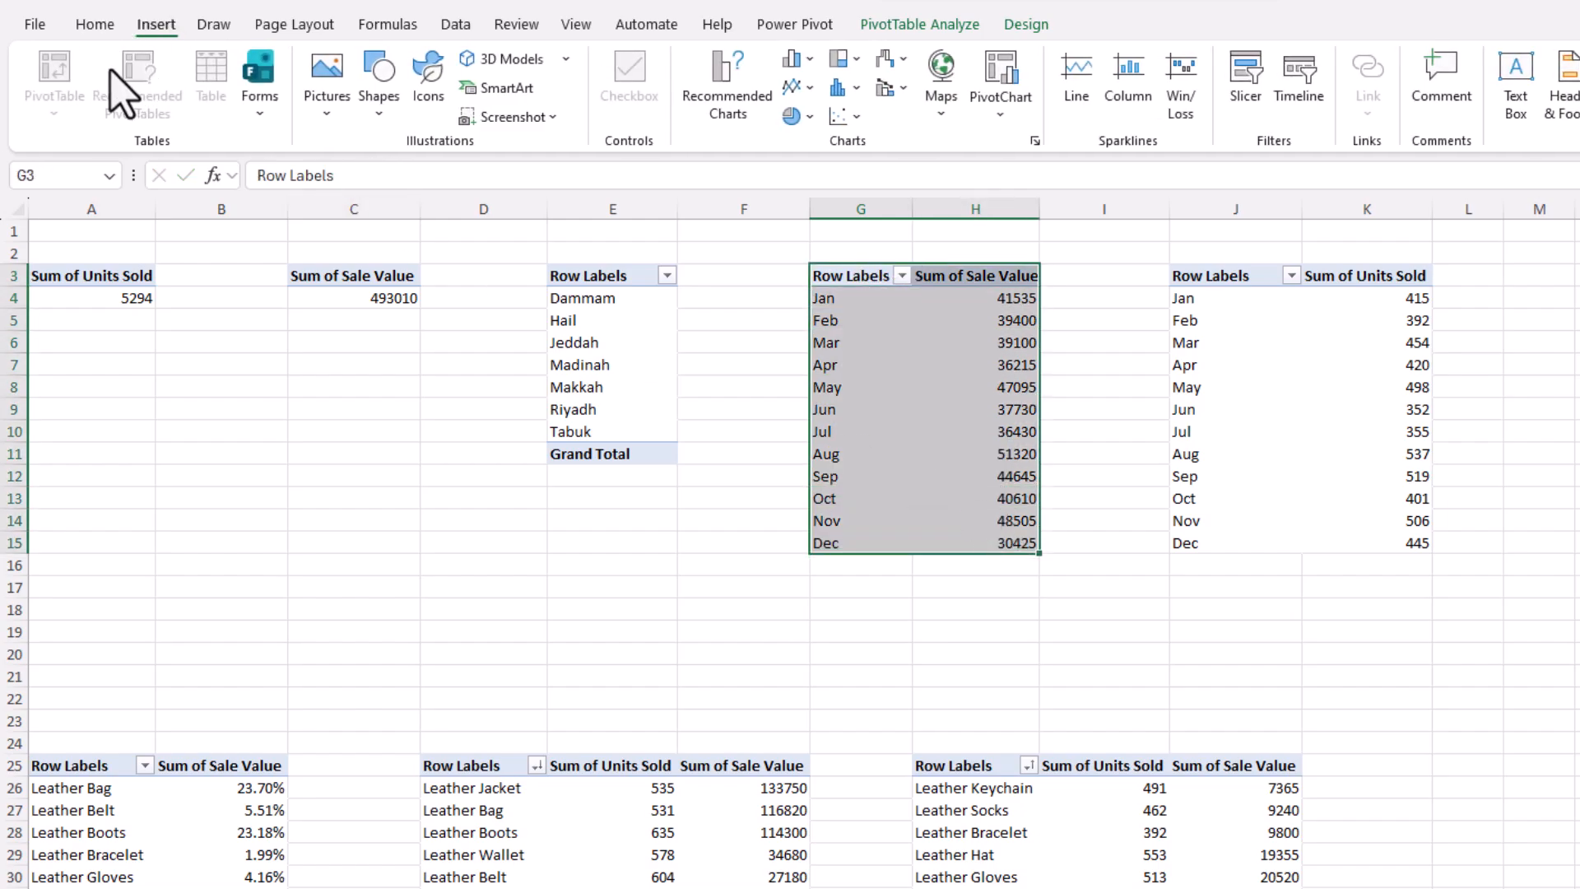
pyautogui.click(803, 62)
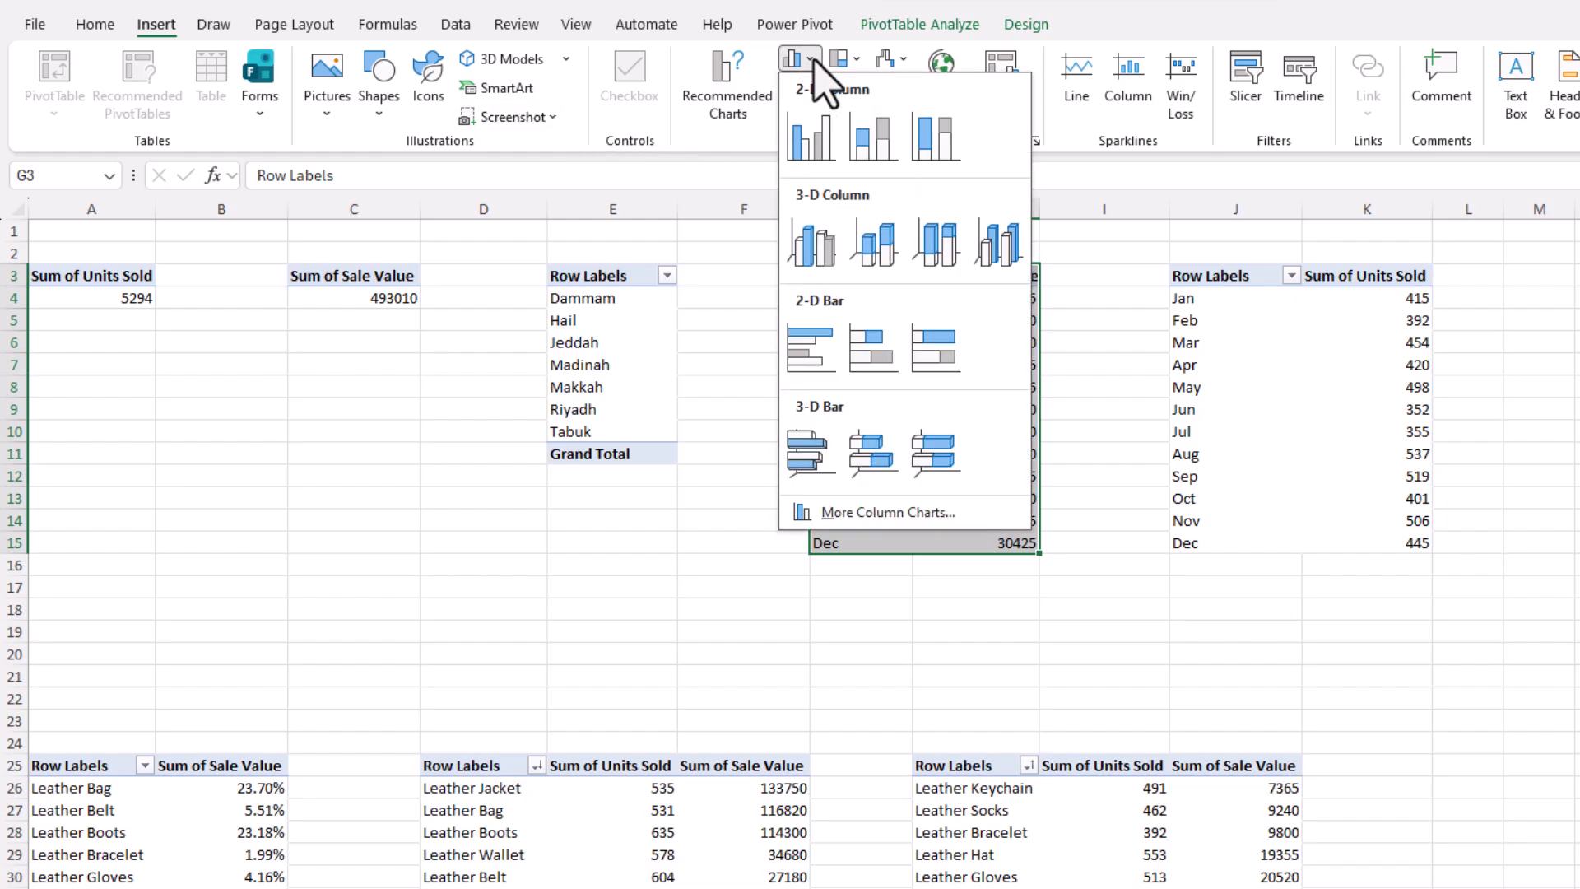
pyautogui.click(815, 138)
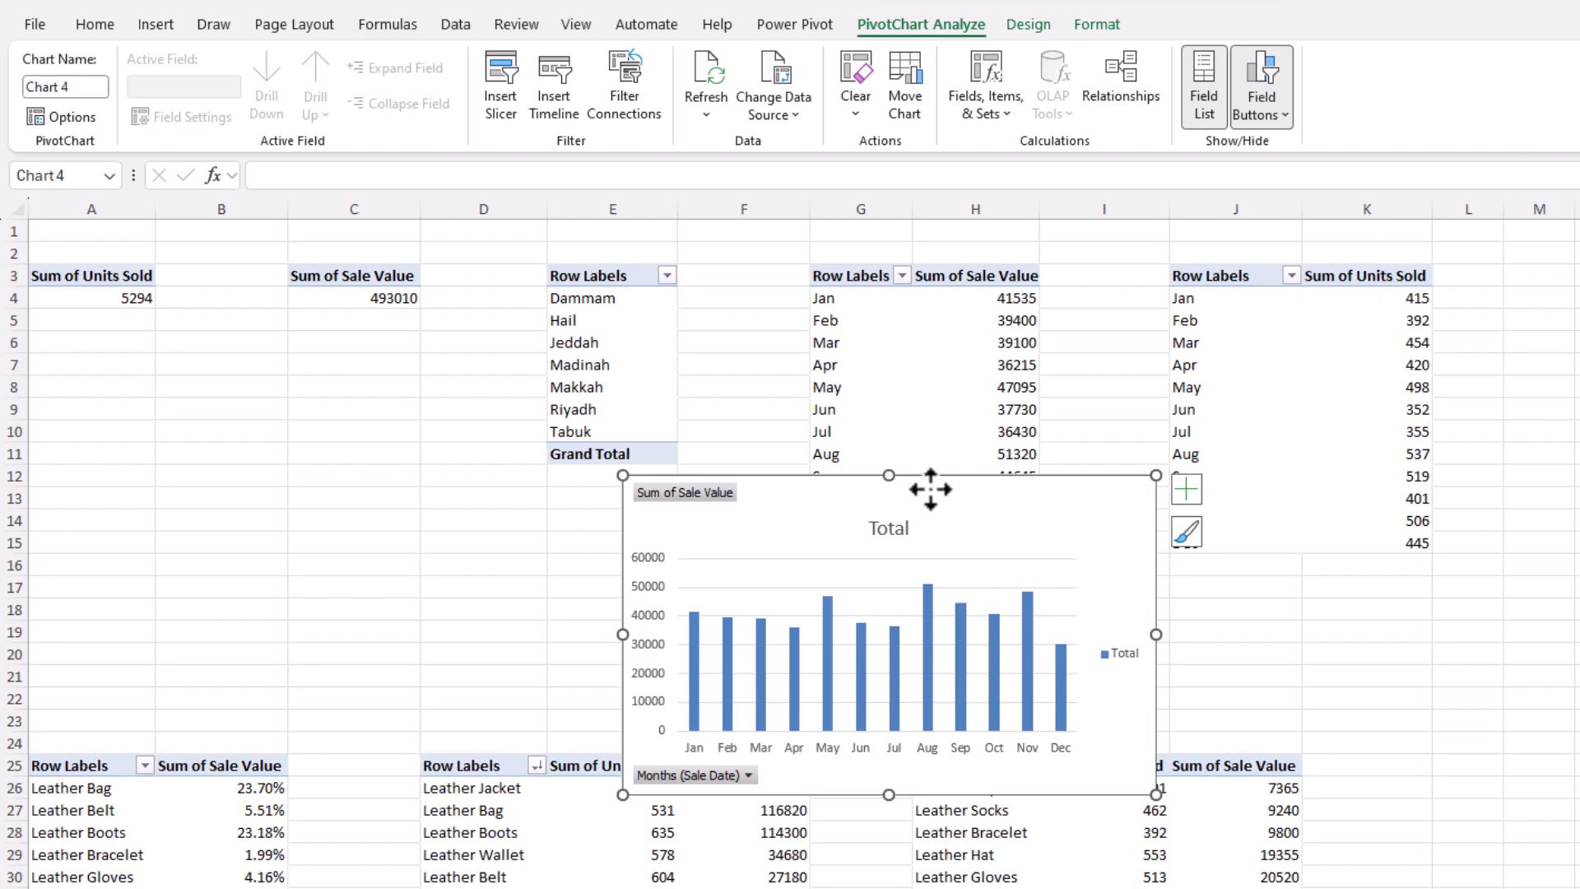
# - Move the sale value column chart to Sheet12, place it beside the total boxes, and enlarge it to span columns N to U down to row 17
pyautogui.hotkey('ctrl', 'x')
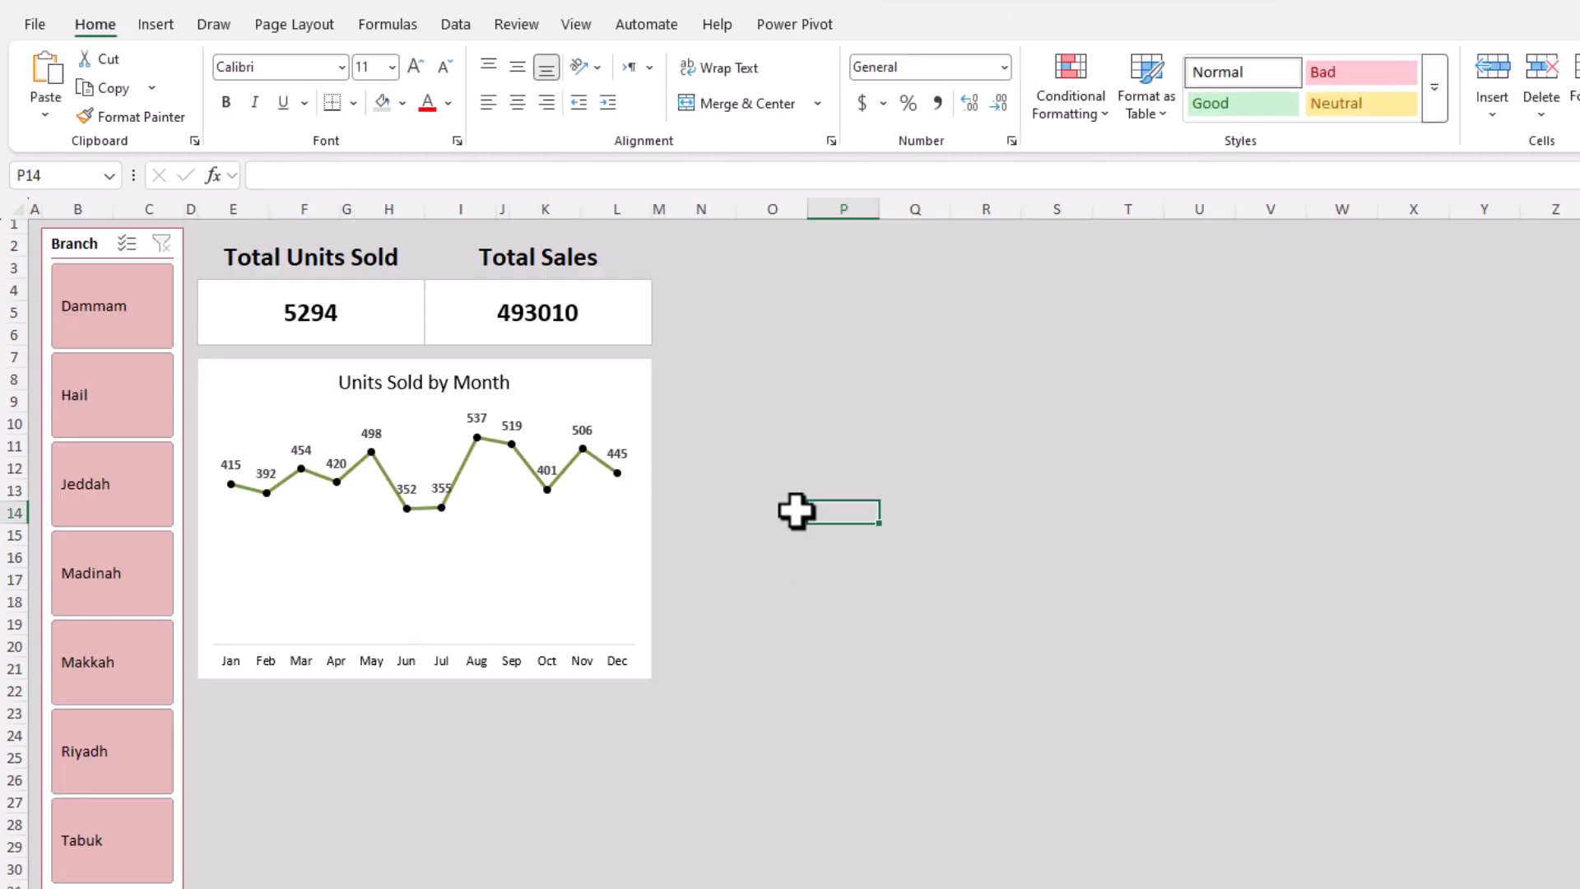
pyautogui.click(752, 437)
pyautogui.hotkey('ctrl', 'v')
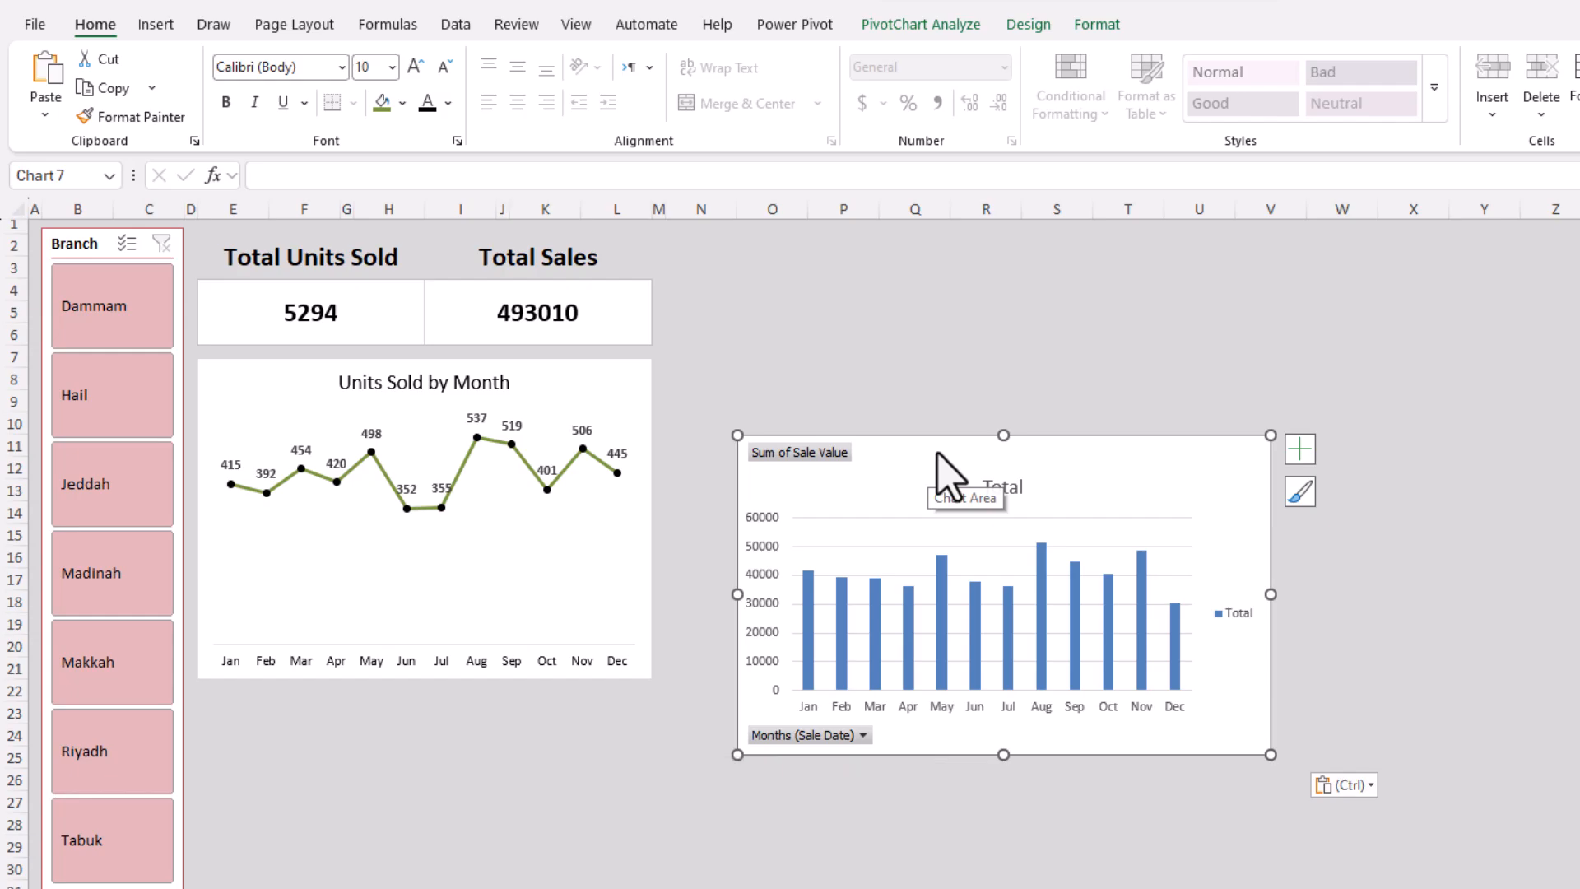
pyautogui.moveTo(938, 453); pyautogui.dragTo(881, 265)
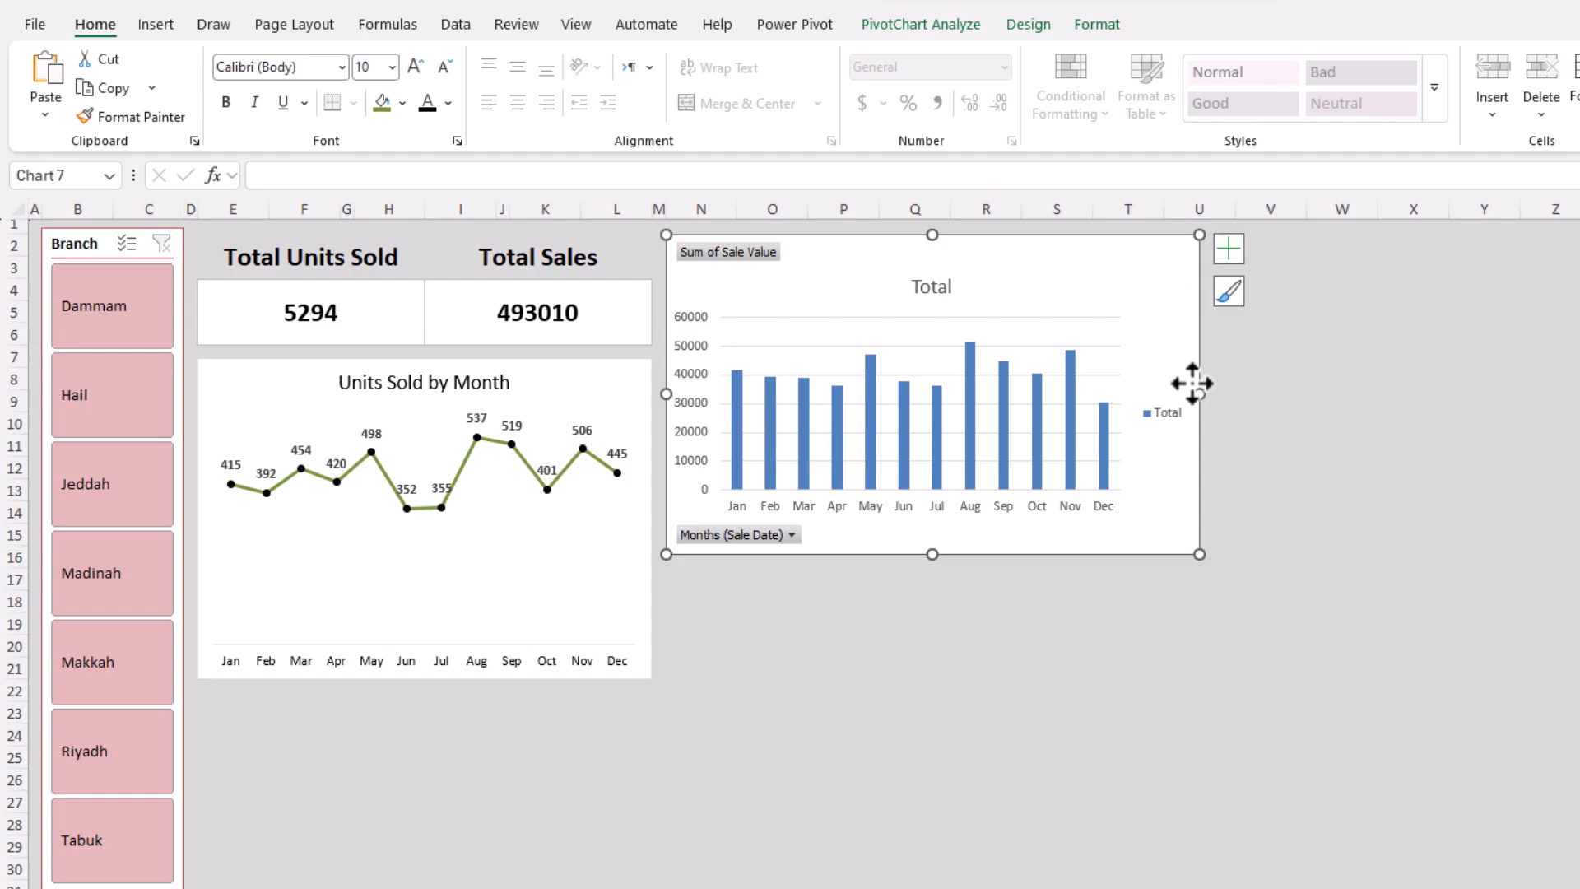
pyautogui.moveTo(1199, 390); pyautogui.dragTo(1247, 371)
pyautogui.moveTo(950, 556); pyautogui.dragTo(947, 589)
pyautogui.click(8, 581)
# - Clear the legend, gridlines, vertical axis, and field buttons from the monthly sale value column chart
pyautogui.click(1197, 429)
pyautogui.press('Delete')
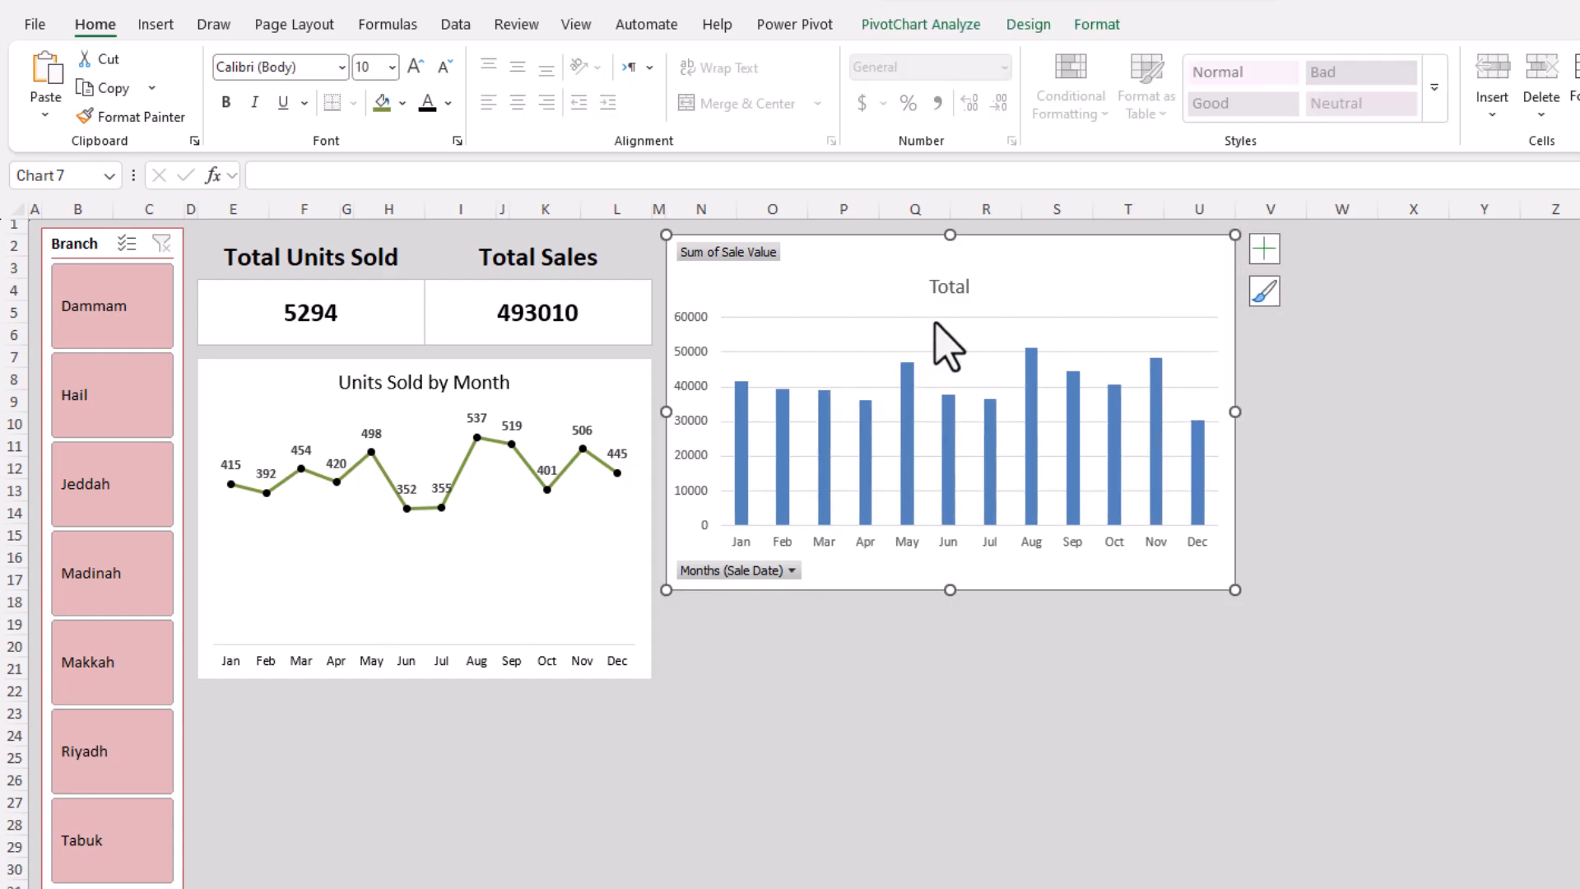
pyautogui.click(938, 318)
pyautogui.click(937, 351)
pyautogui.press('Delete')
pyautogui.click(694, 363)
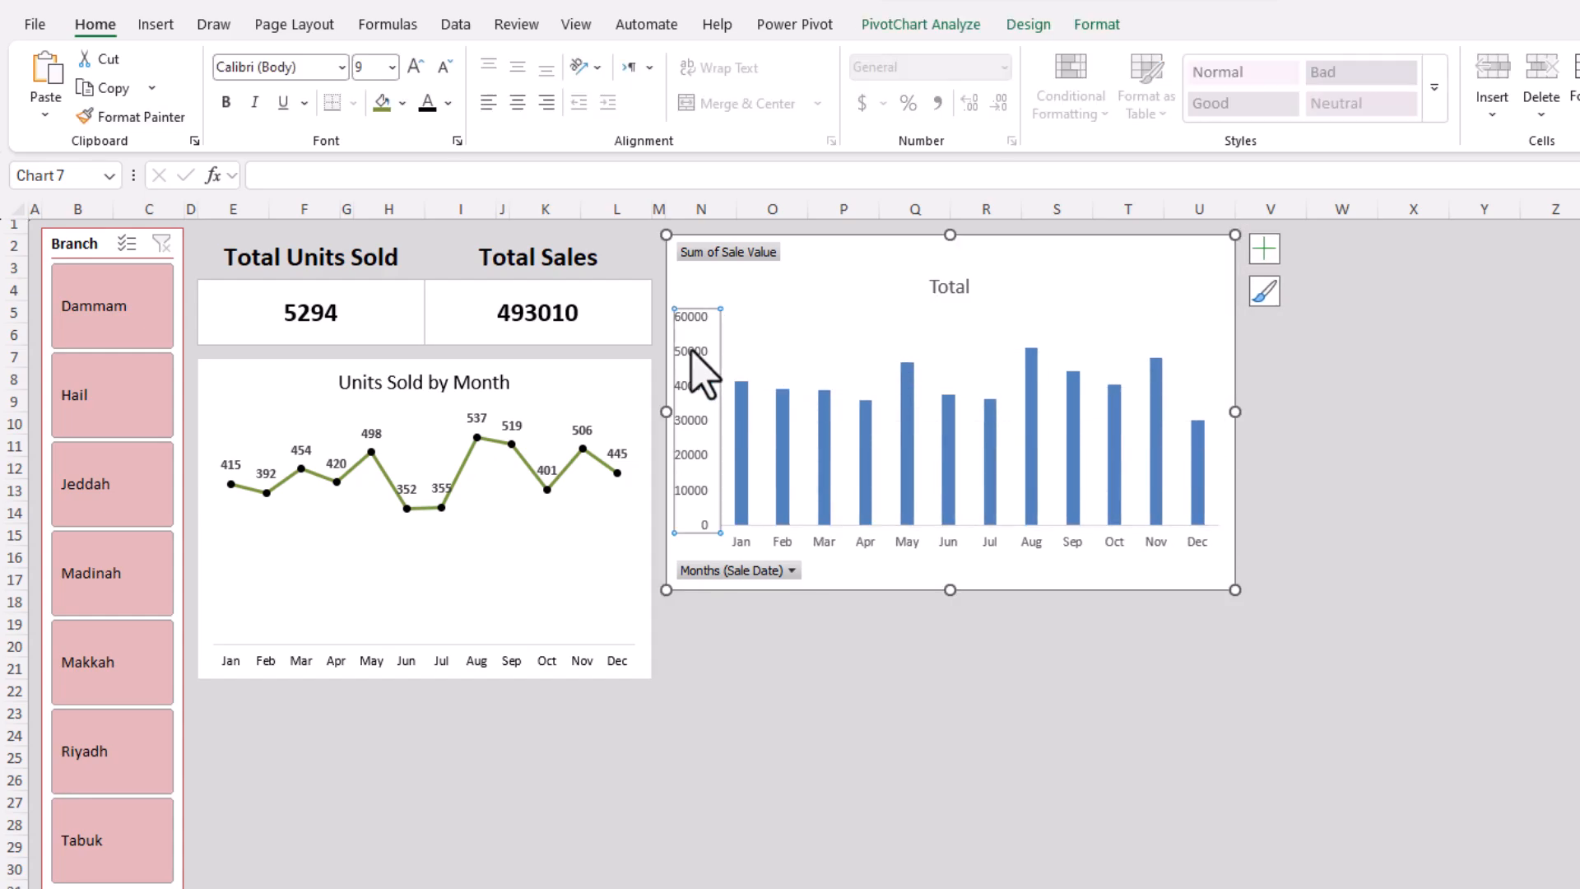
pyautogui.press('Delete')
pyautogui.rightClick(734, 253)
pyautogui.click(847, 497)
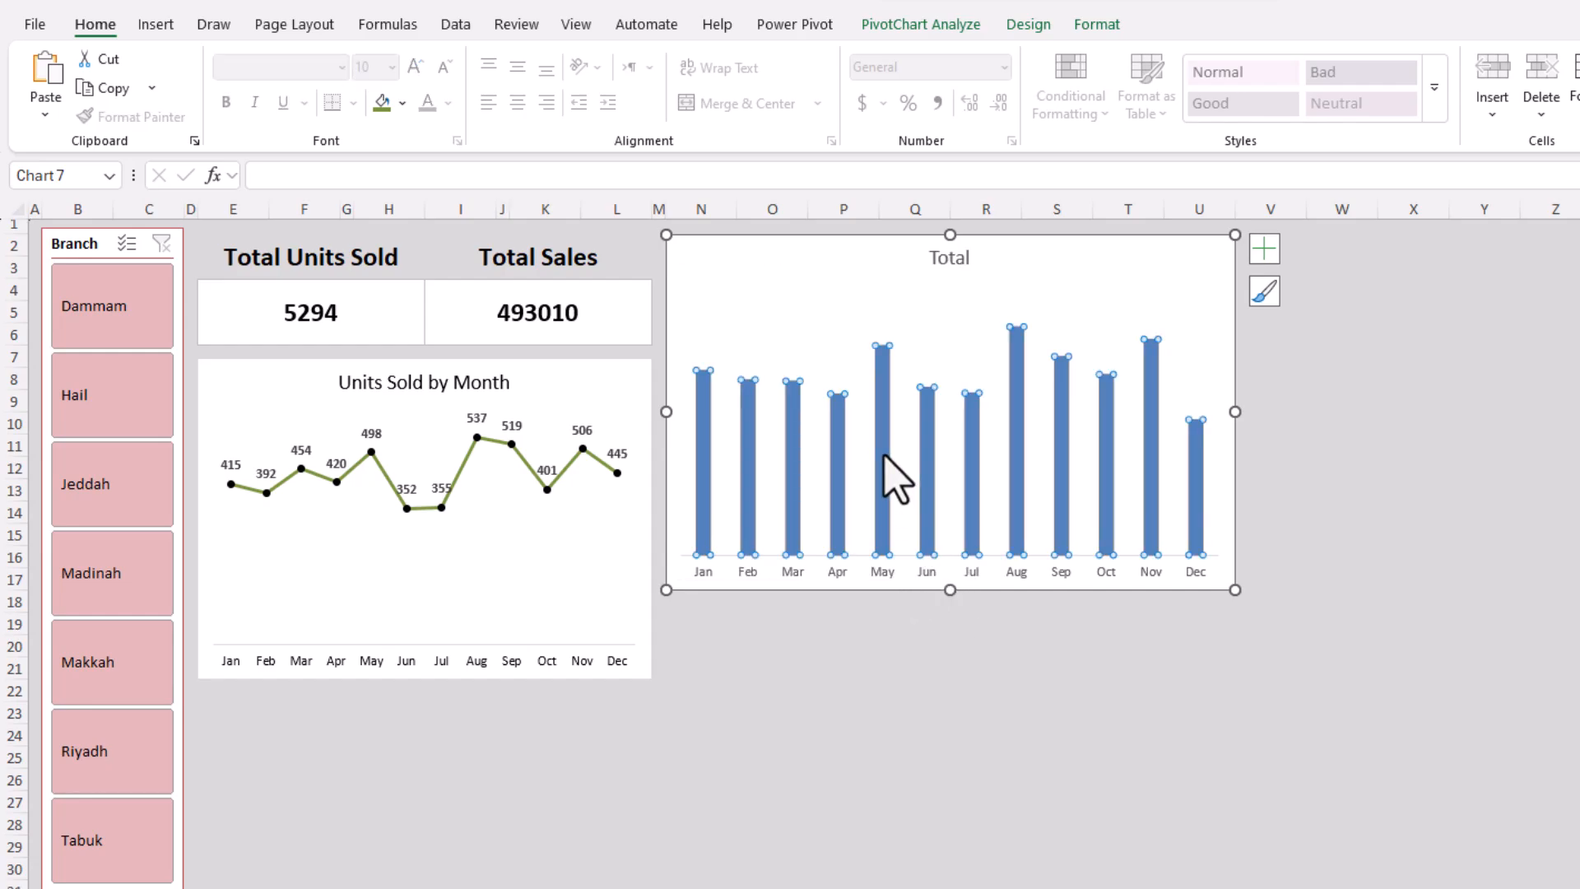
# - Set the sales column series' gap width to 49% and give the columns a dark purple fill and matching solid outline
pyautogui.rightClick(888, 454)
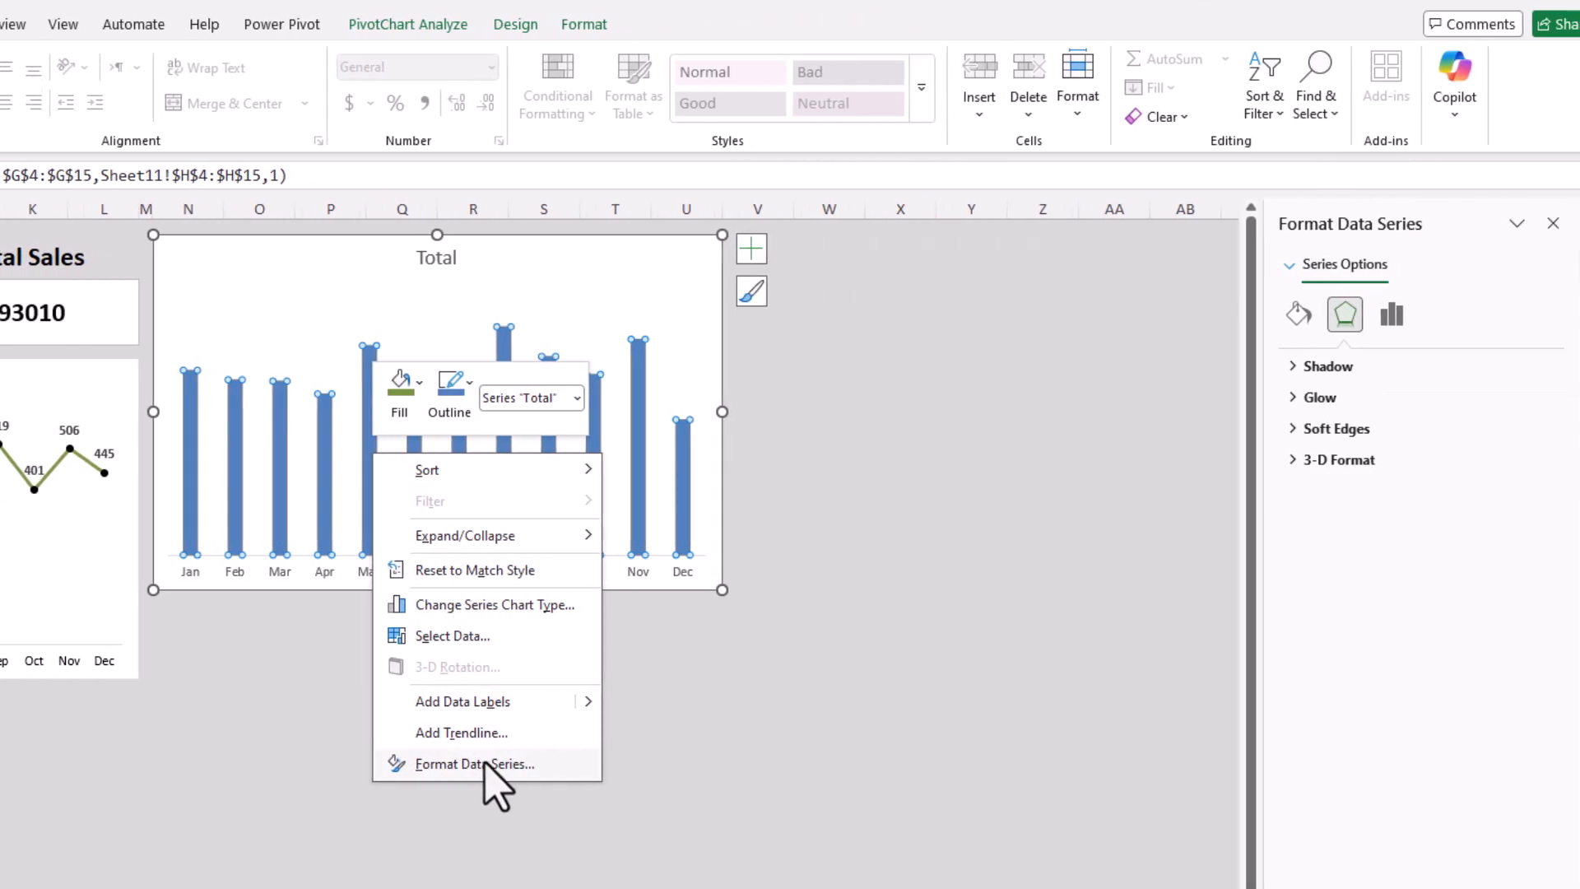
pyautogui.click(486, 764)
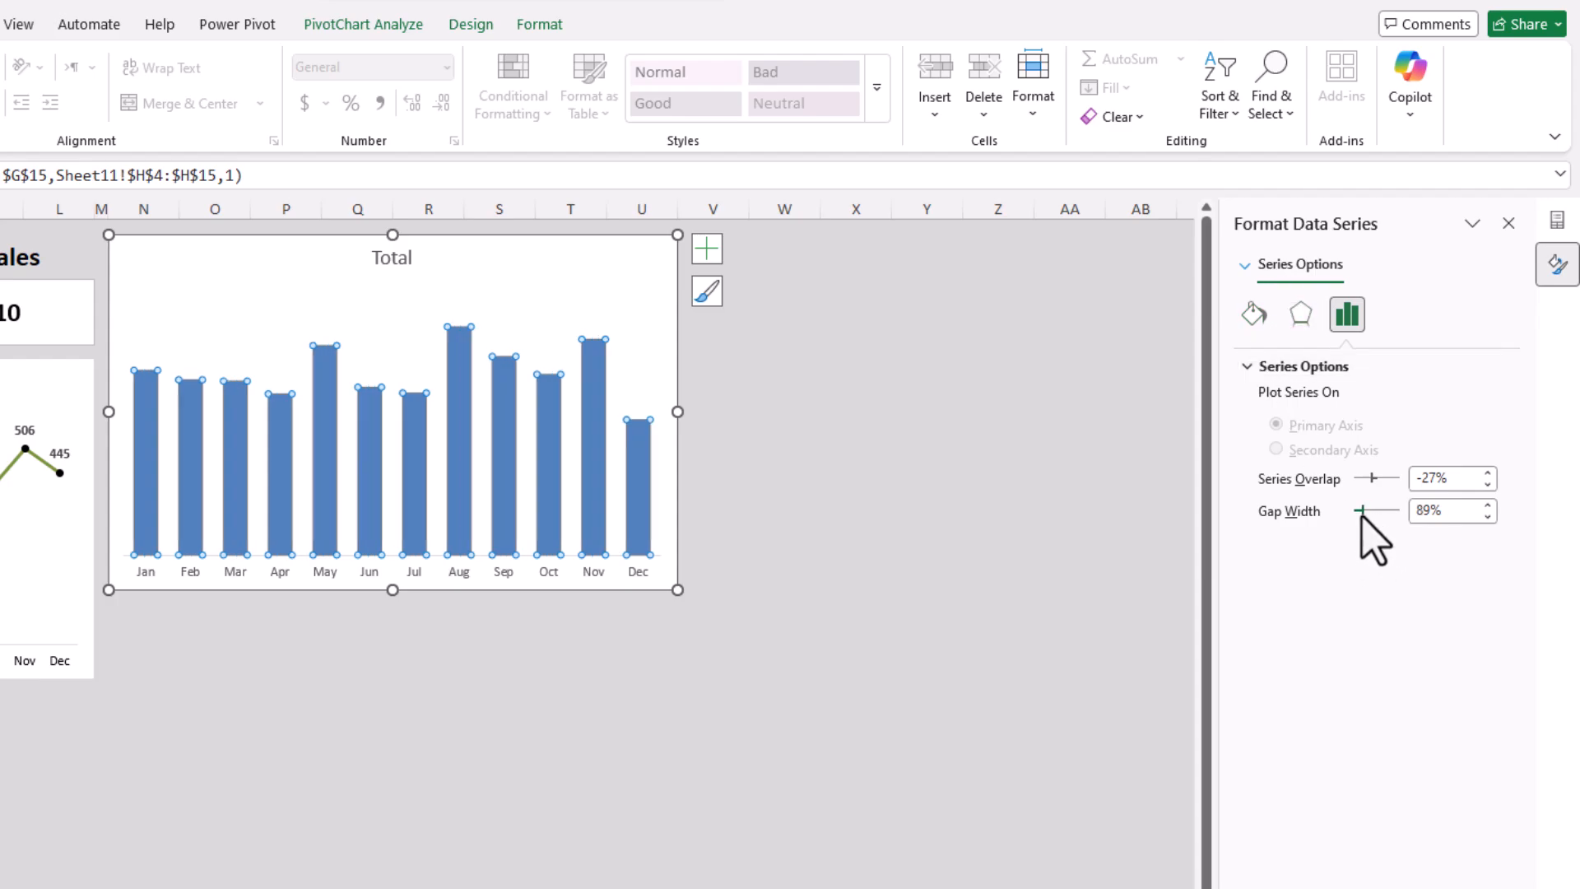
pyautogui.rightClick(461, 359)
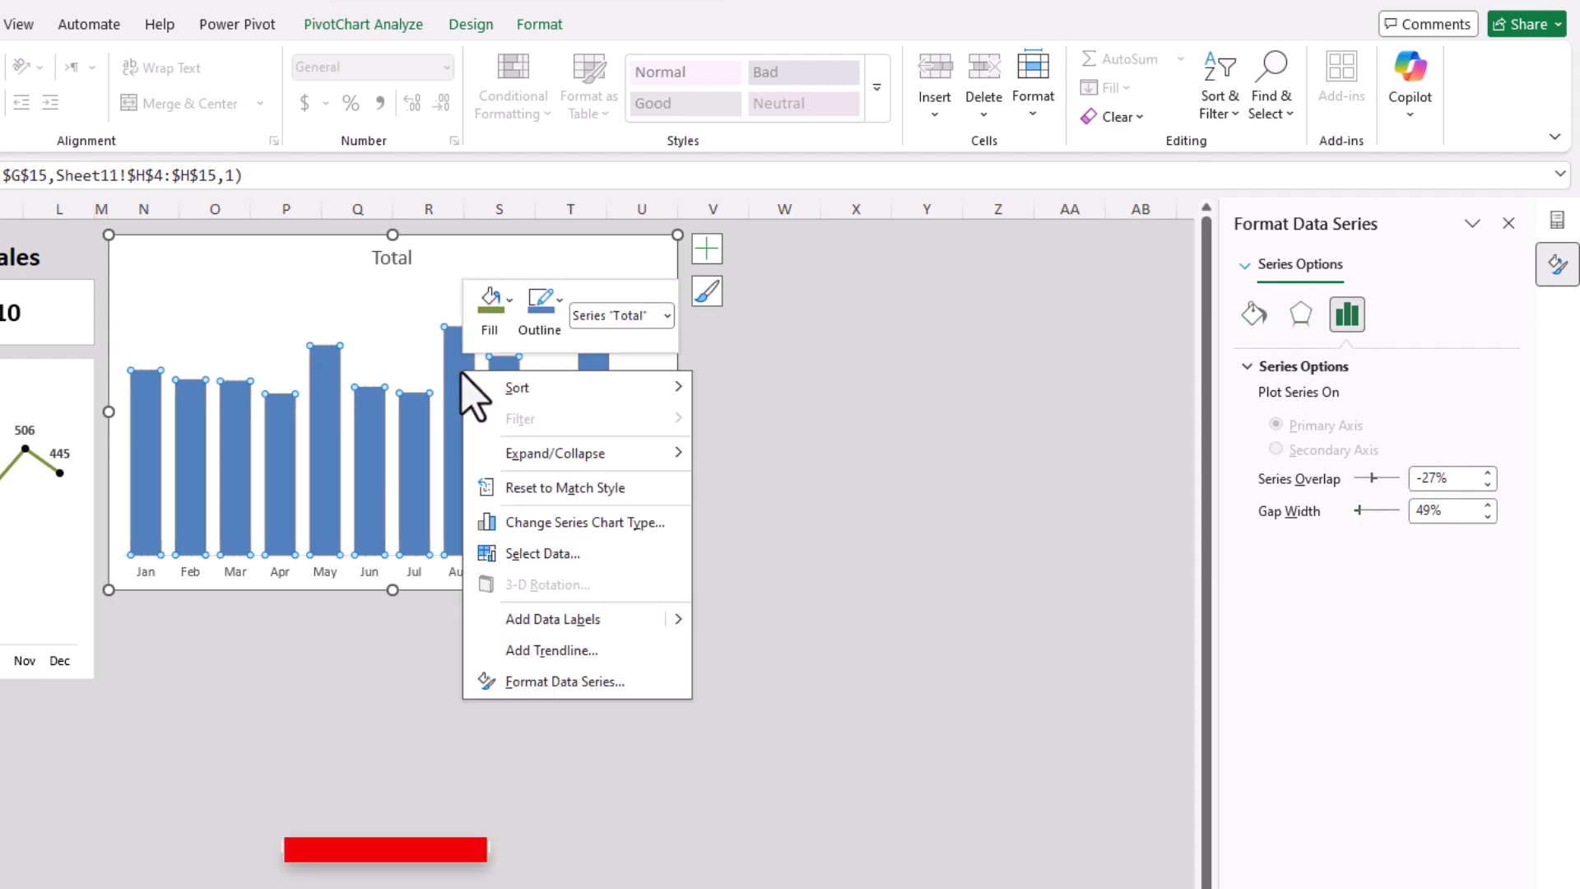
pyautogui.click(1254, 314)
pyautogui.click(1494, 621)
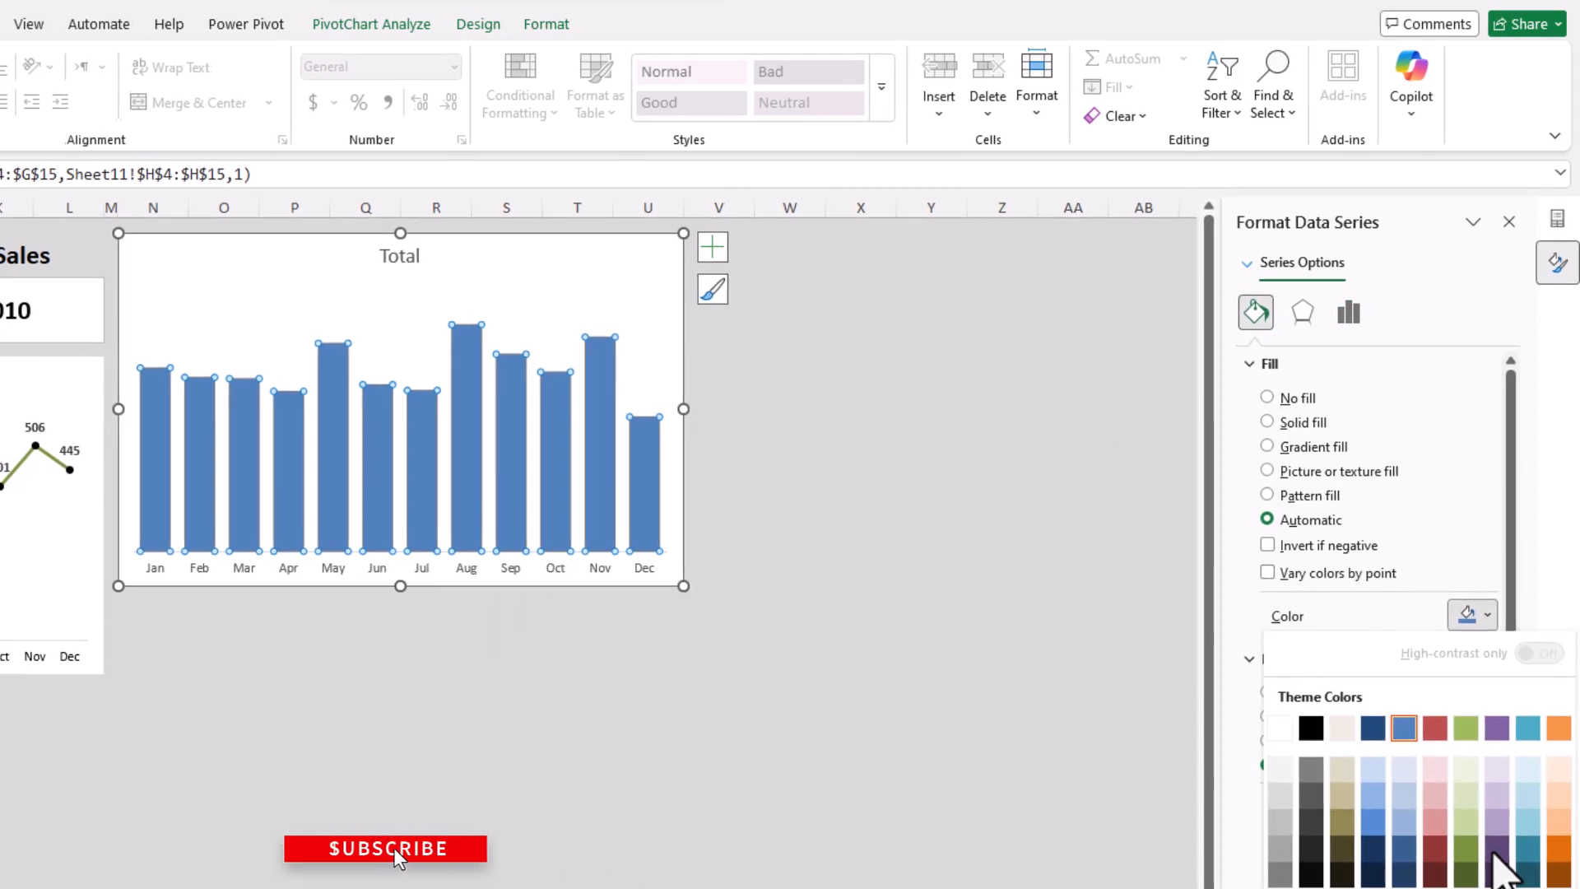
pyautogui.click(1509, 853)
pyautogui.click(1472, 843)
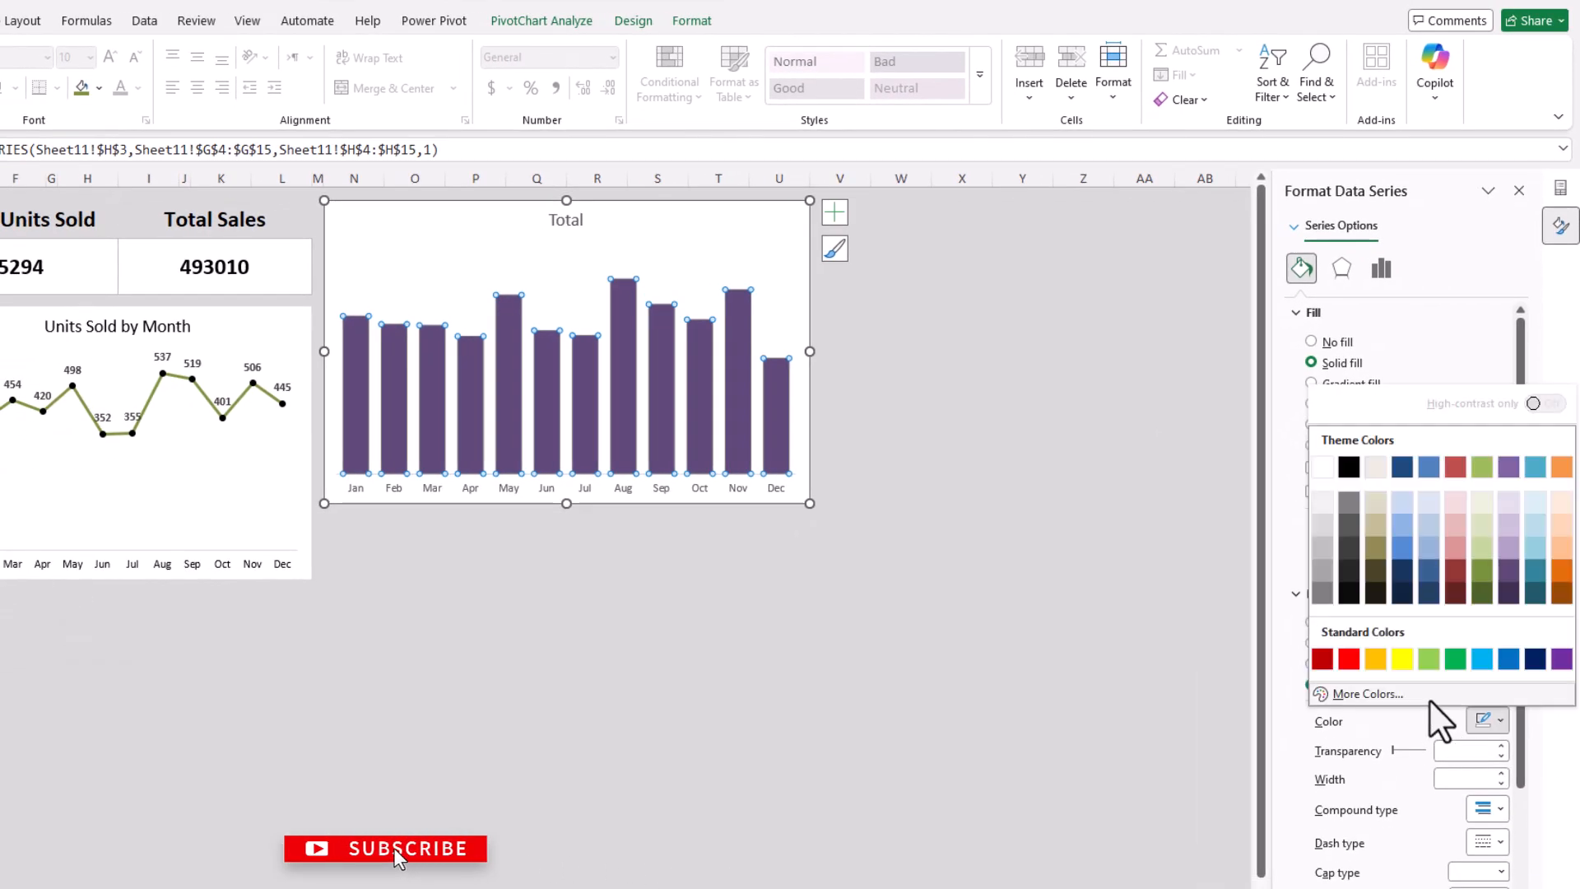
pyautogui.click(1512, 575)
# - Add data labels to the purple sales columns and format them as bold black text
pyautogui.rightClick(663, 358)
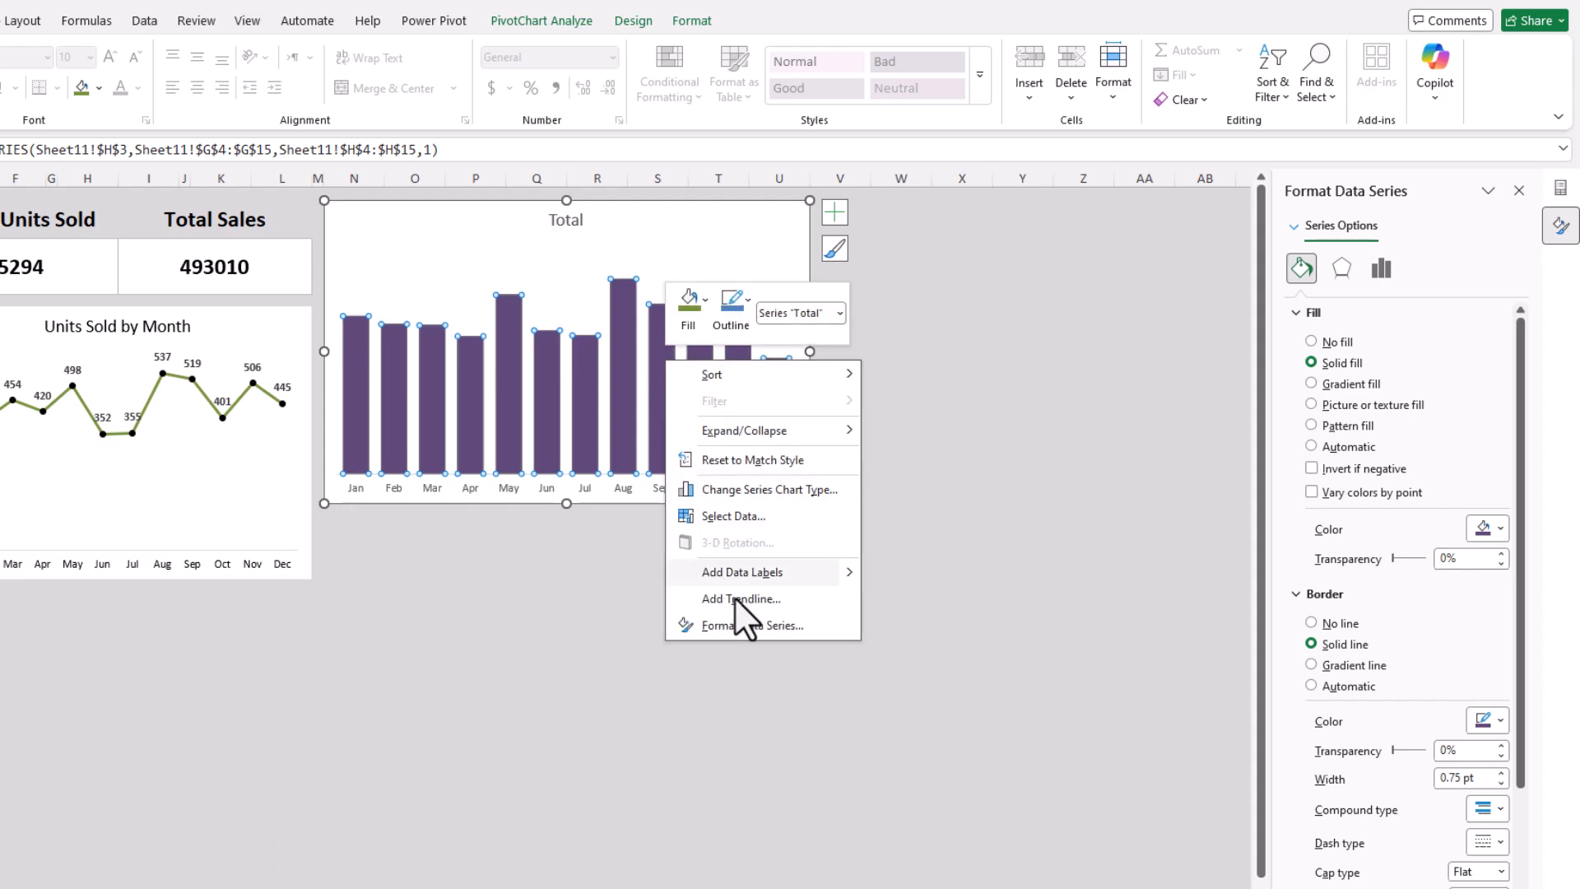
pyautogui.click(737, 572)
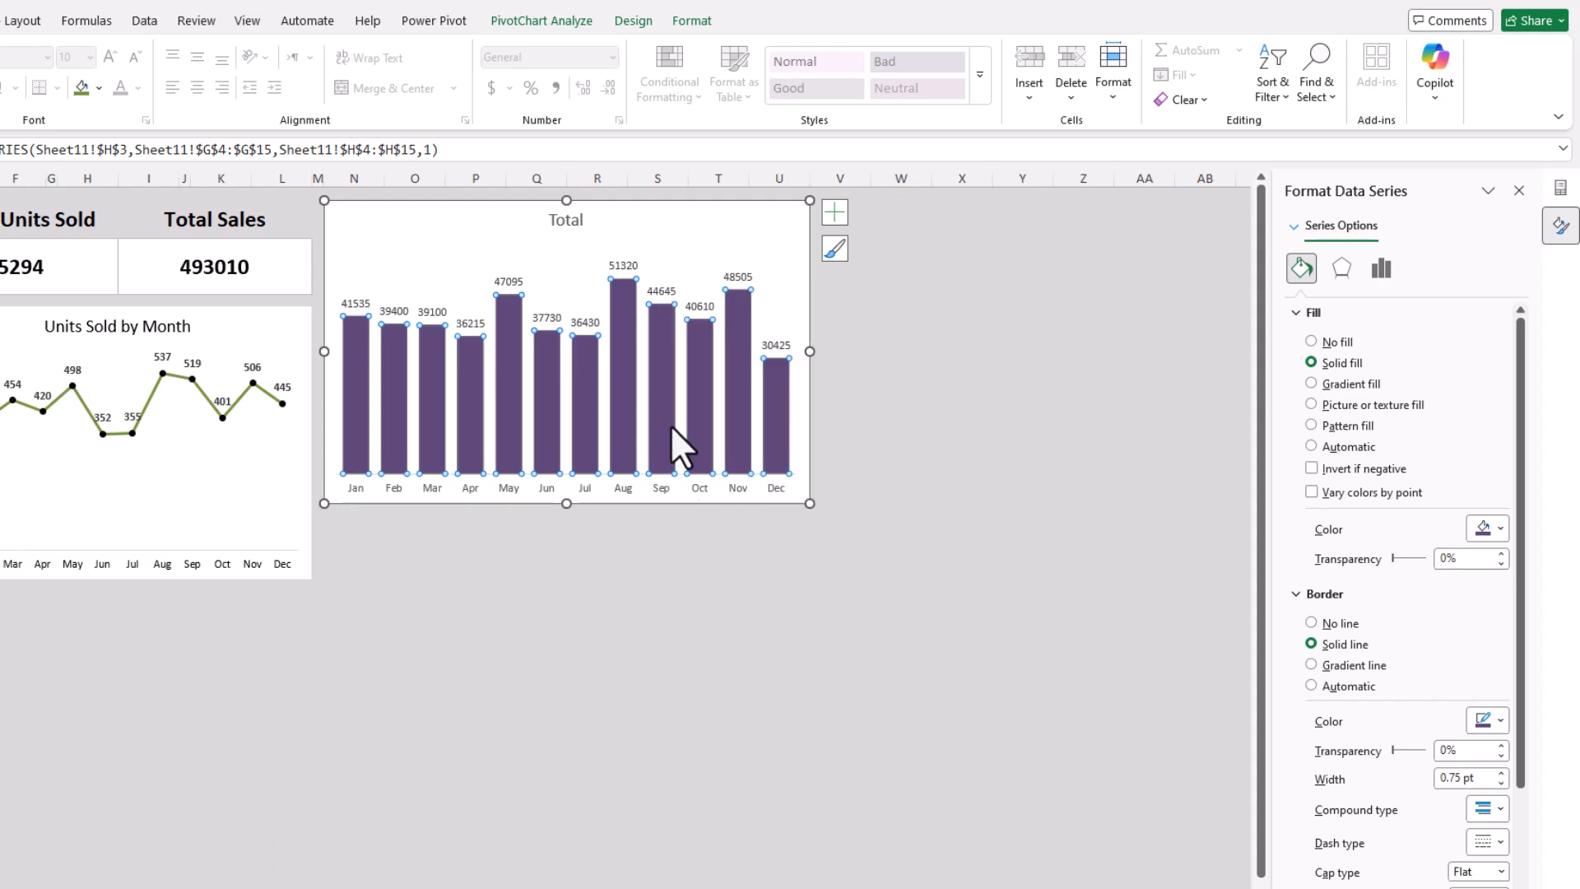
pyautogui.click(663, 293)
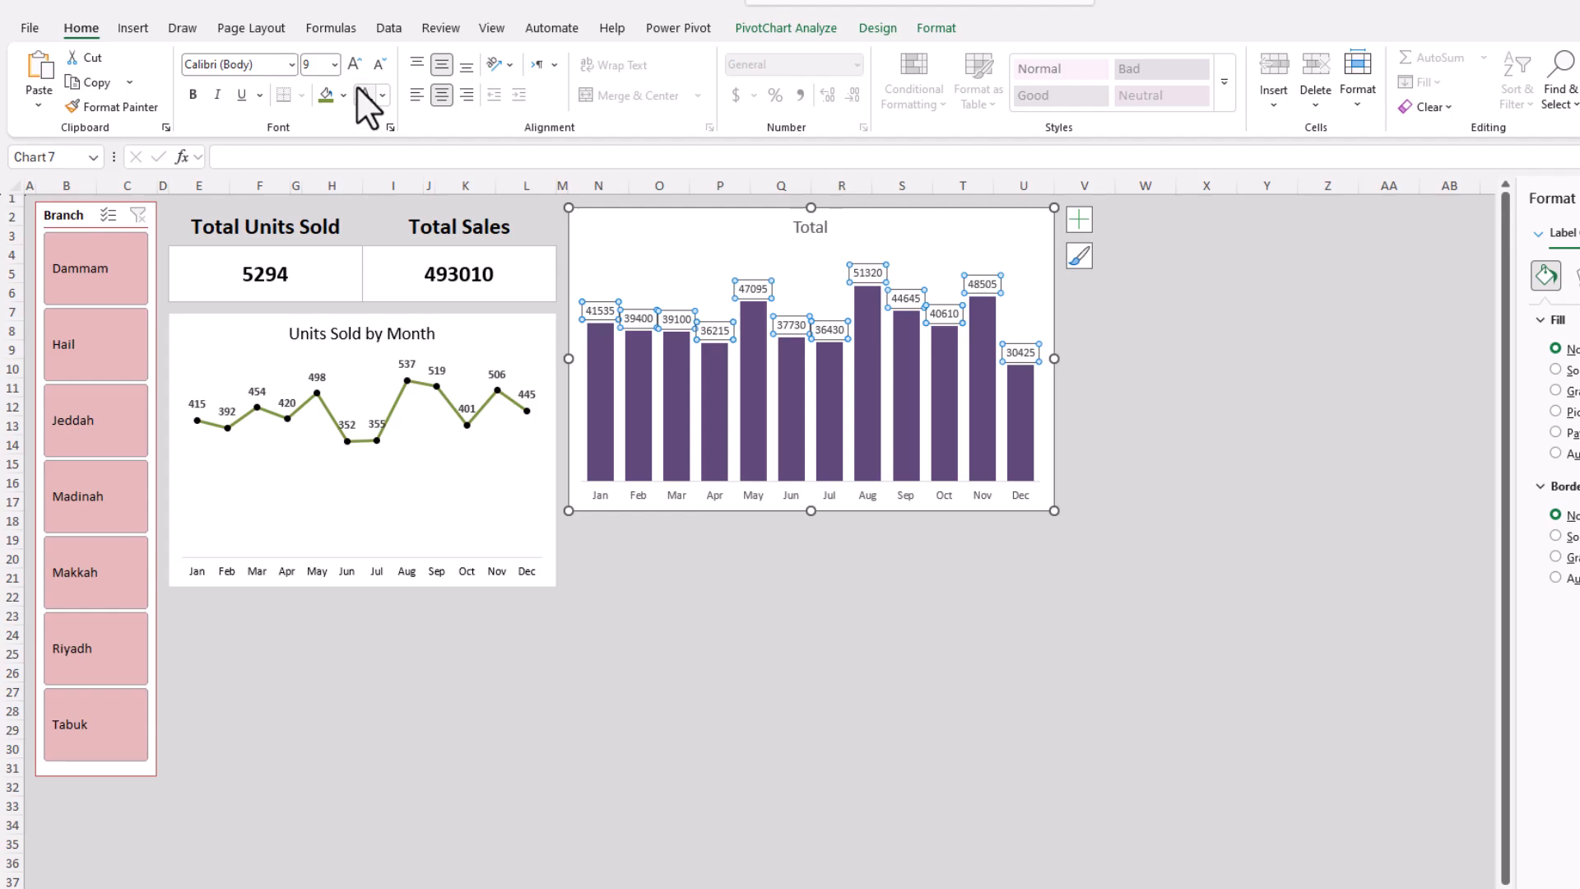
# - Apply the custom number format #,###.#,k to the sales column data labels so they display in thousands
pyautogui.rightClick(906, 298)
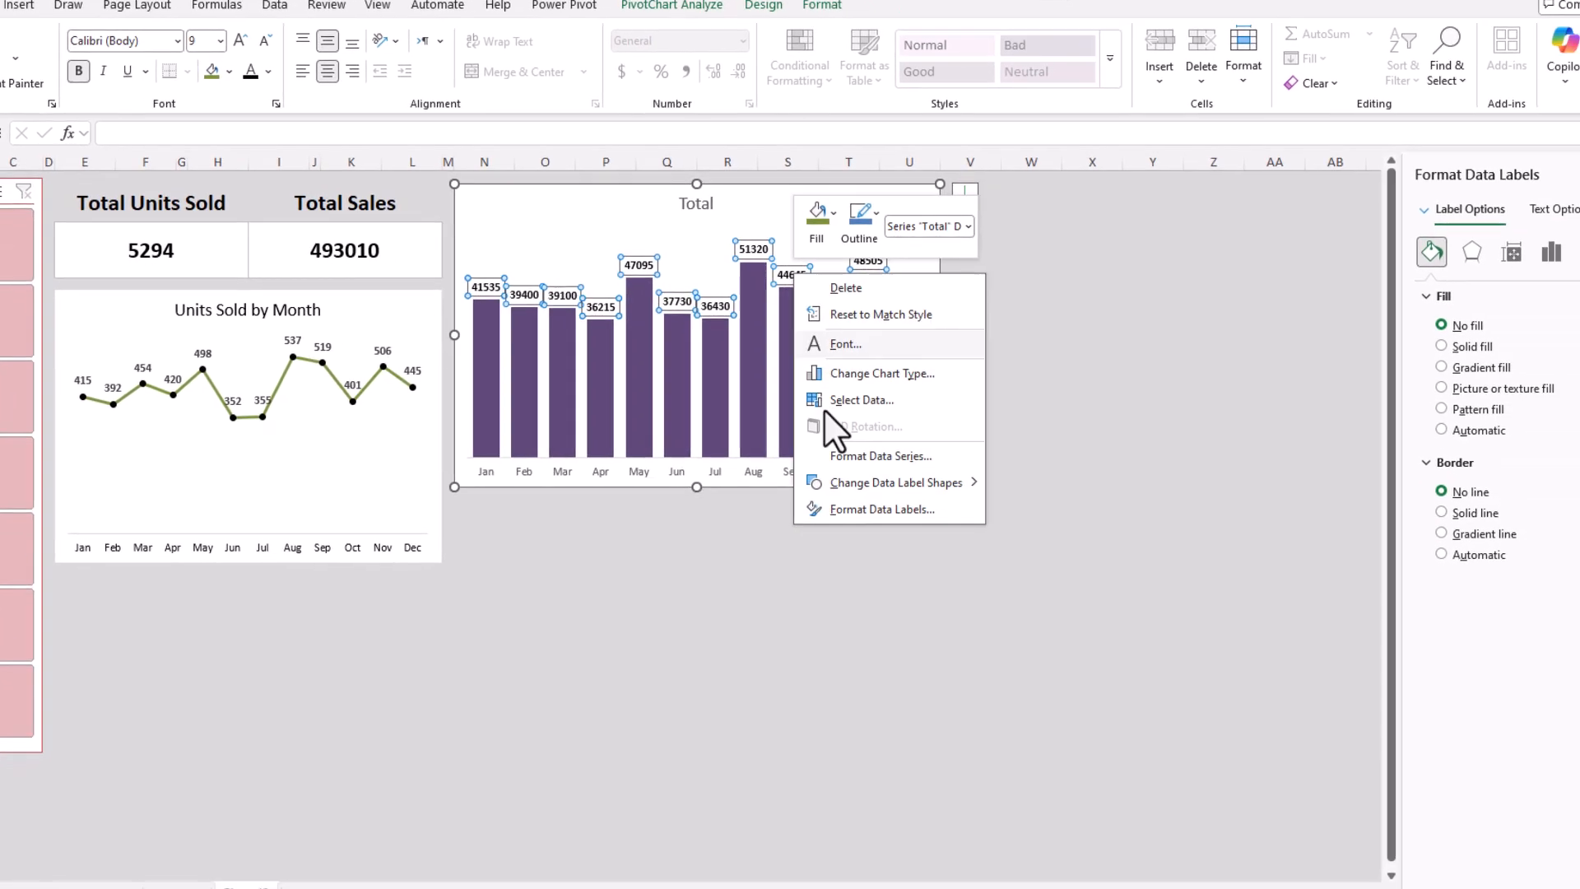
pyautogui.click(950, 532)
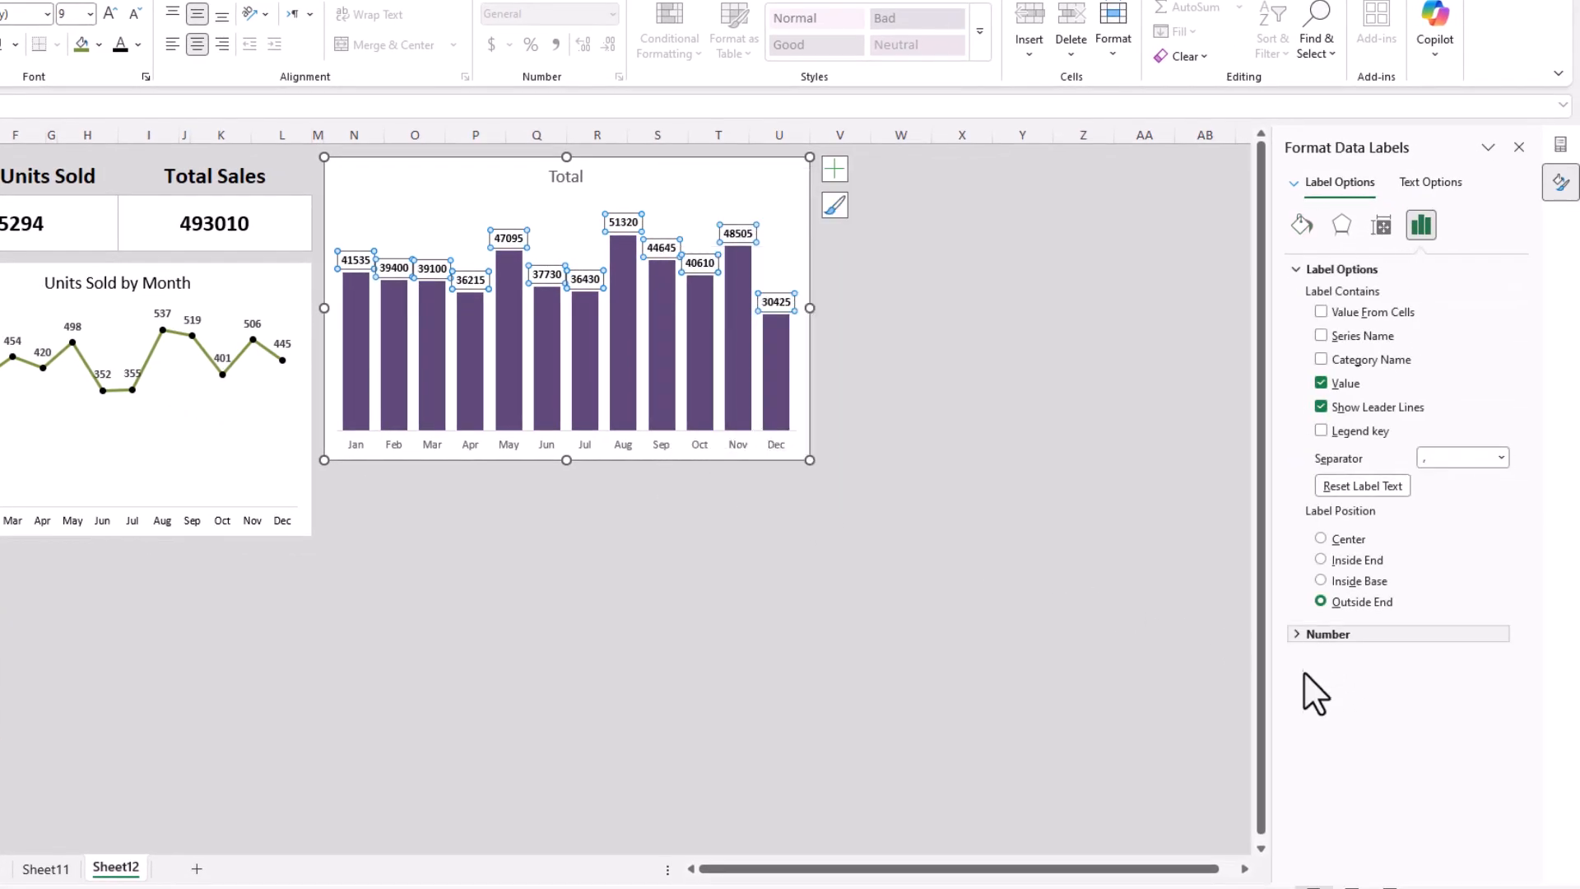
pyautogui.click(1327, 634)
pyautogui.click(1468, 680)
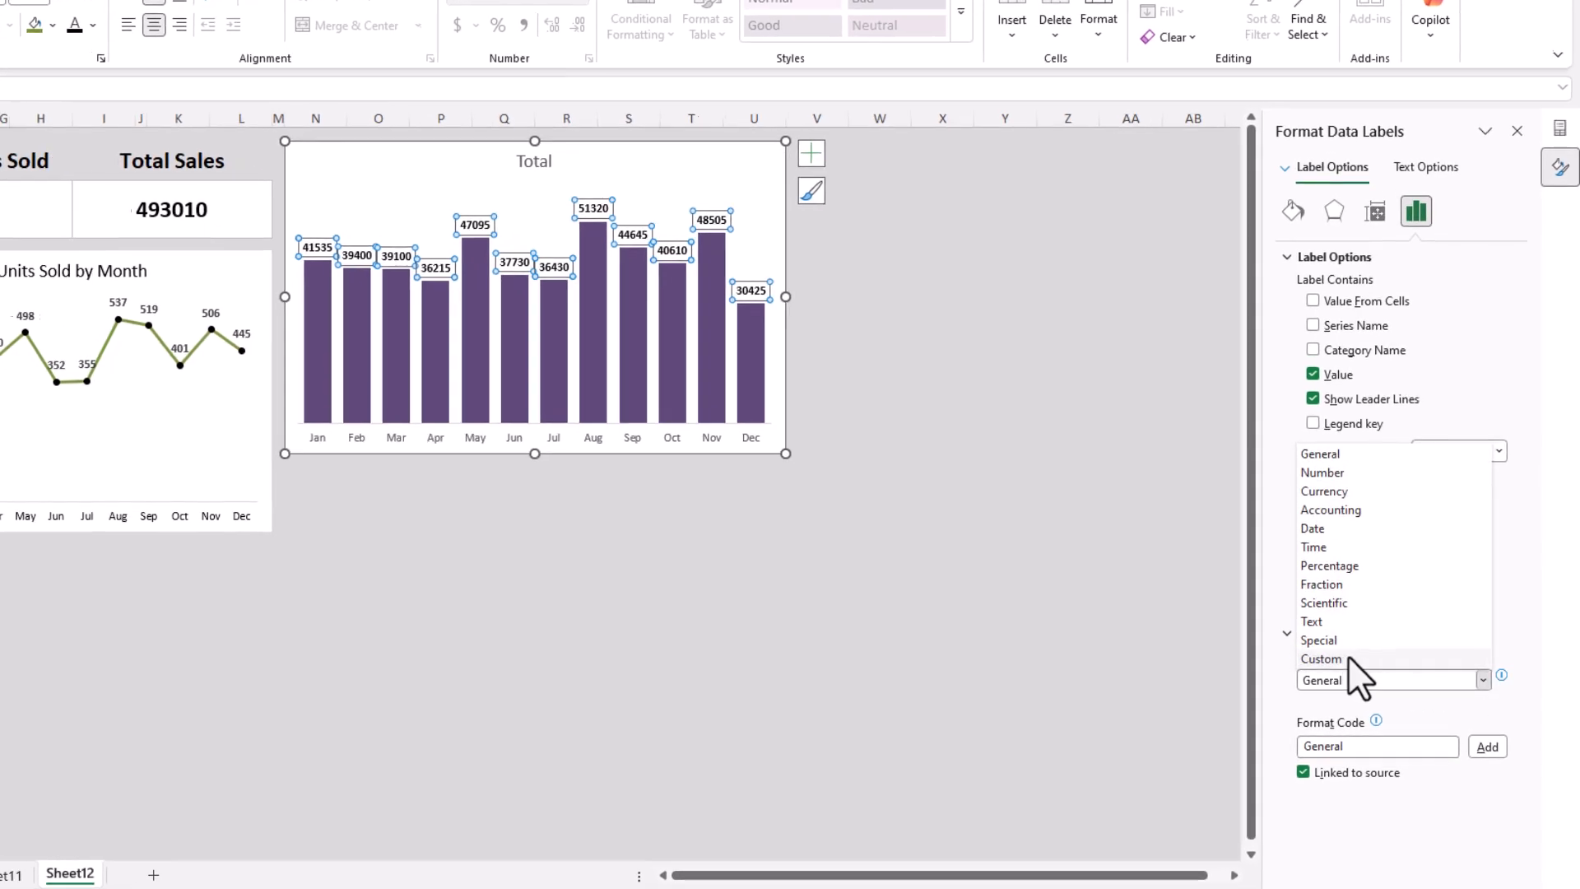
pyautogui.click(1345, 659)
pyautogui.click(1366, 800)
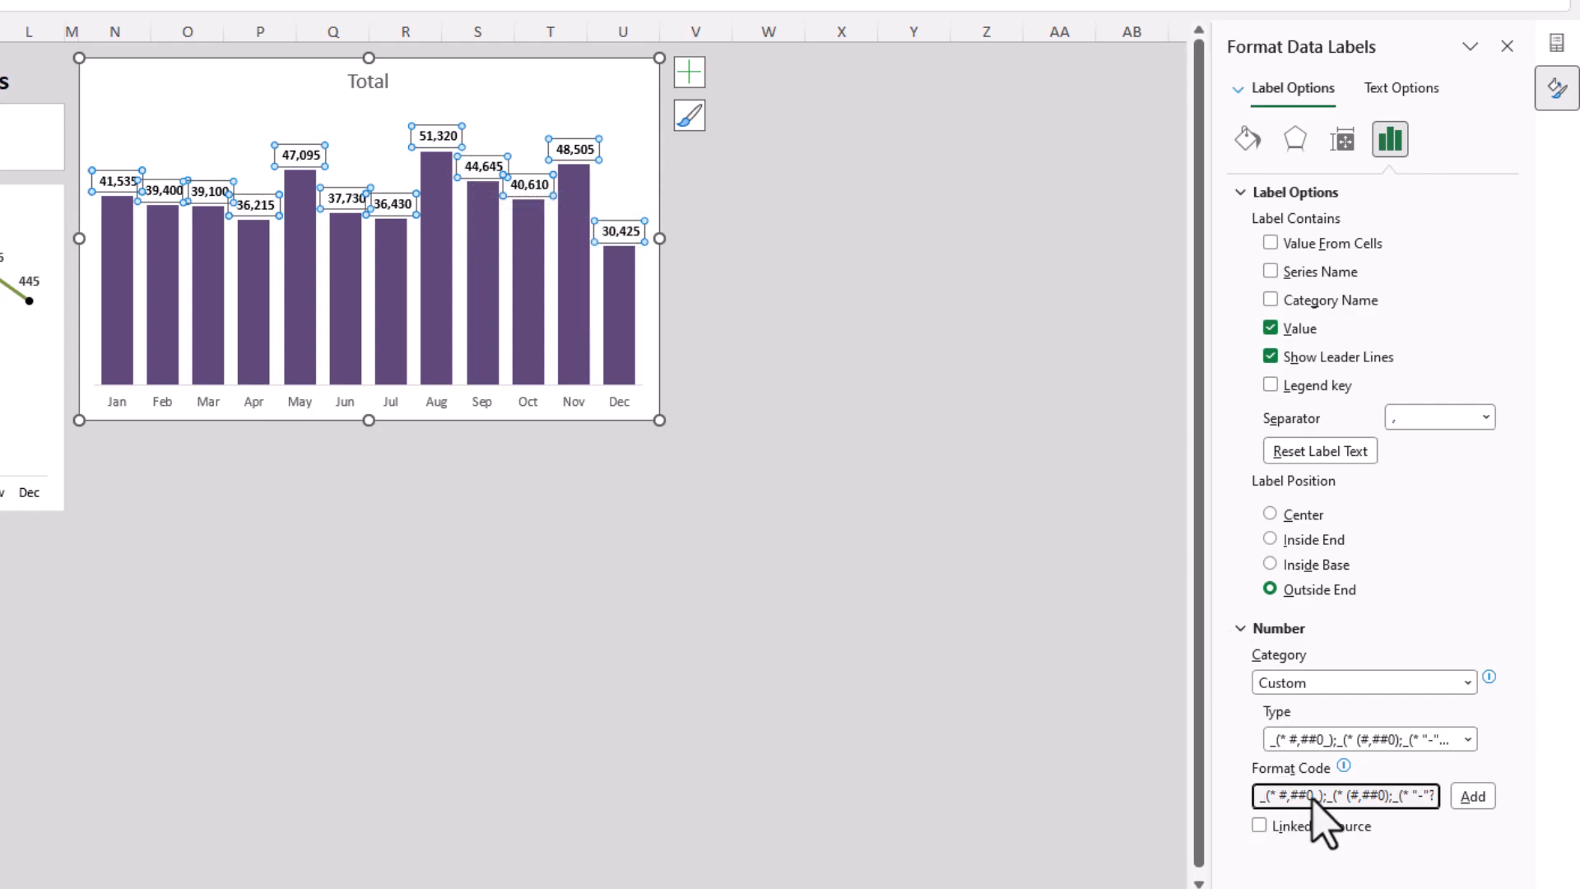
pyautogui.hotkey('ctrl', 'a')
pyautogui.press('BackSpace')
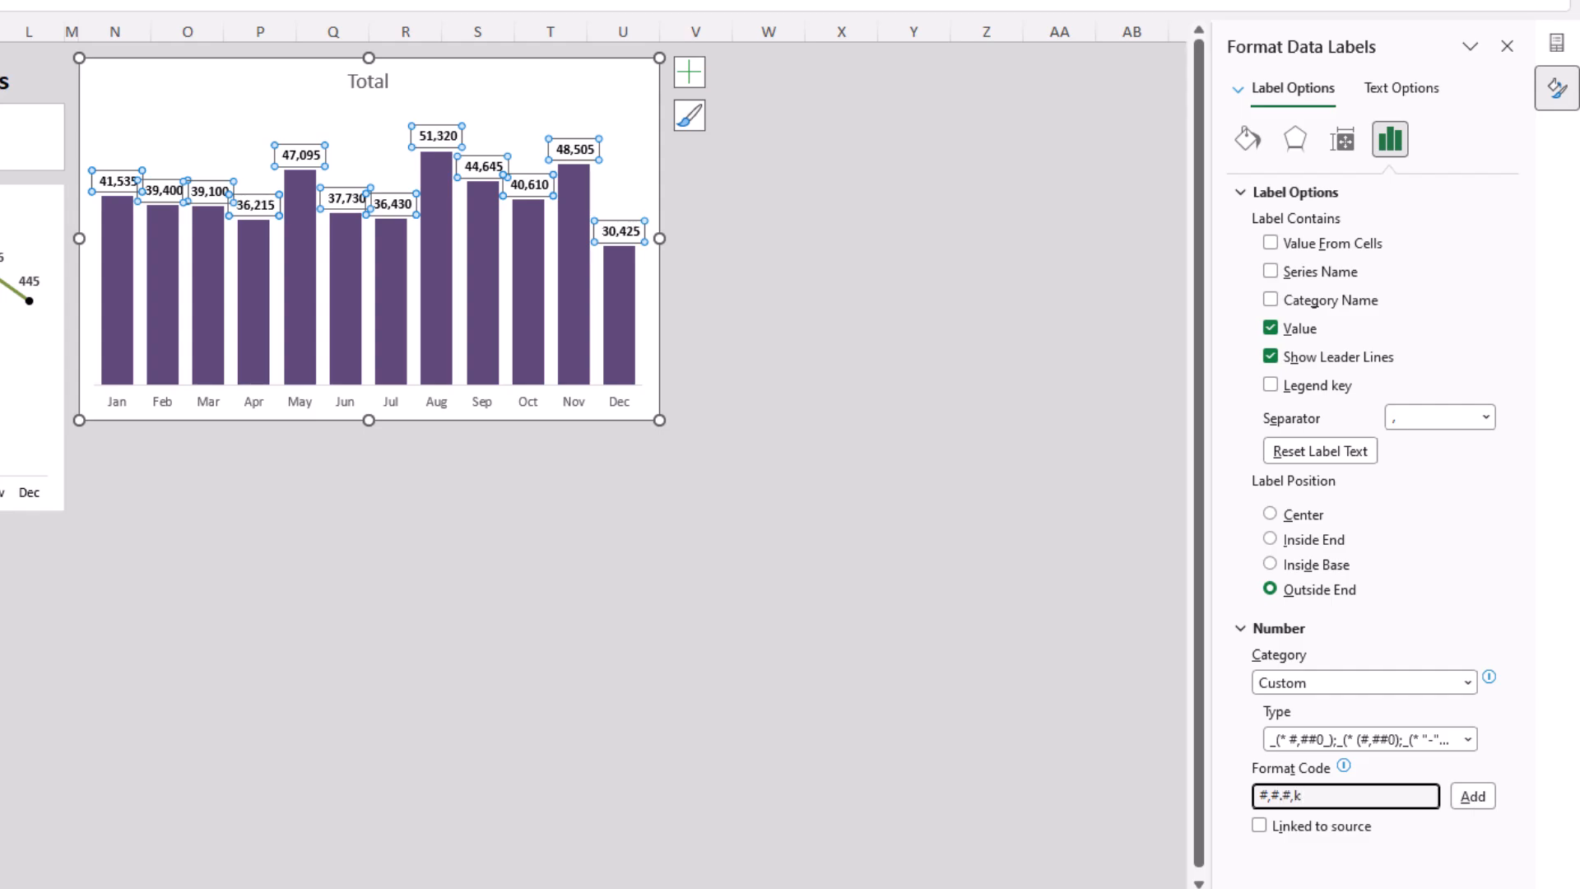
pyautogui.click(1473, 796)
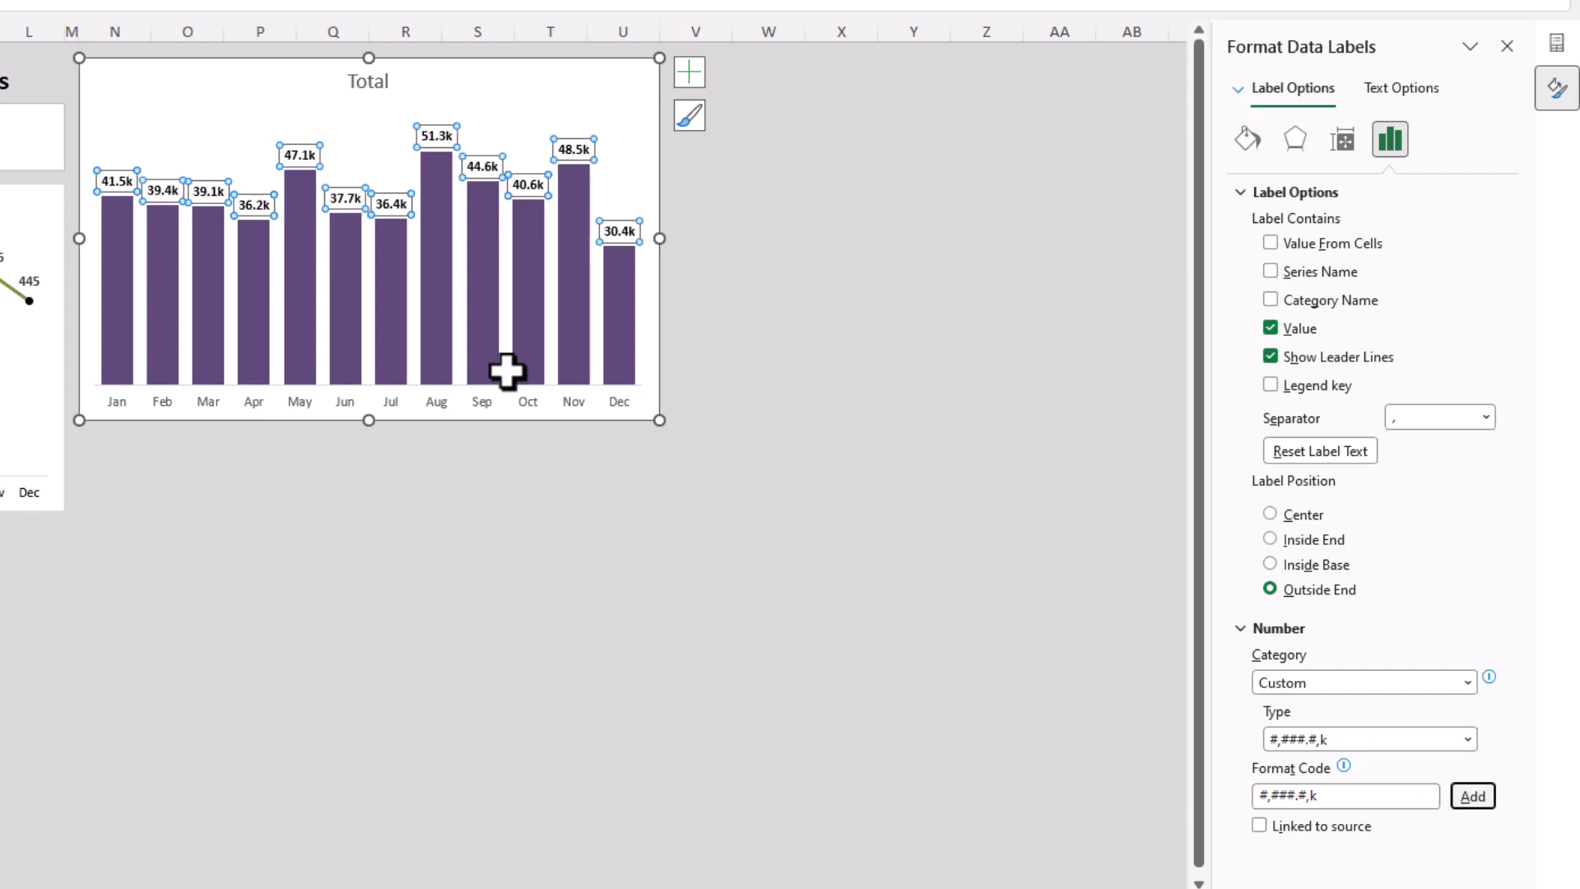
# - Retitle the monthly sales column chart "Sales by Month in K Currency"
pyautogui.click(537, 130)
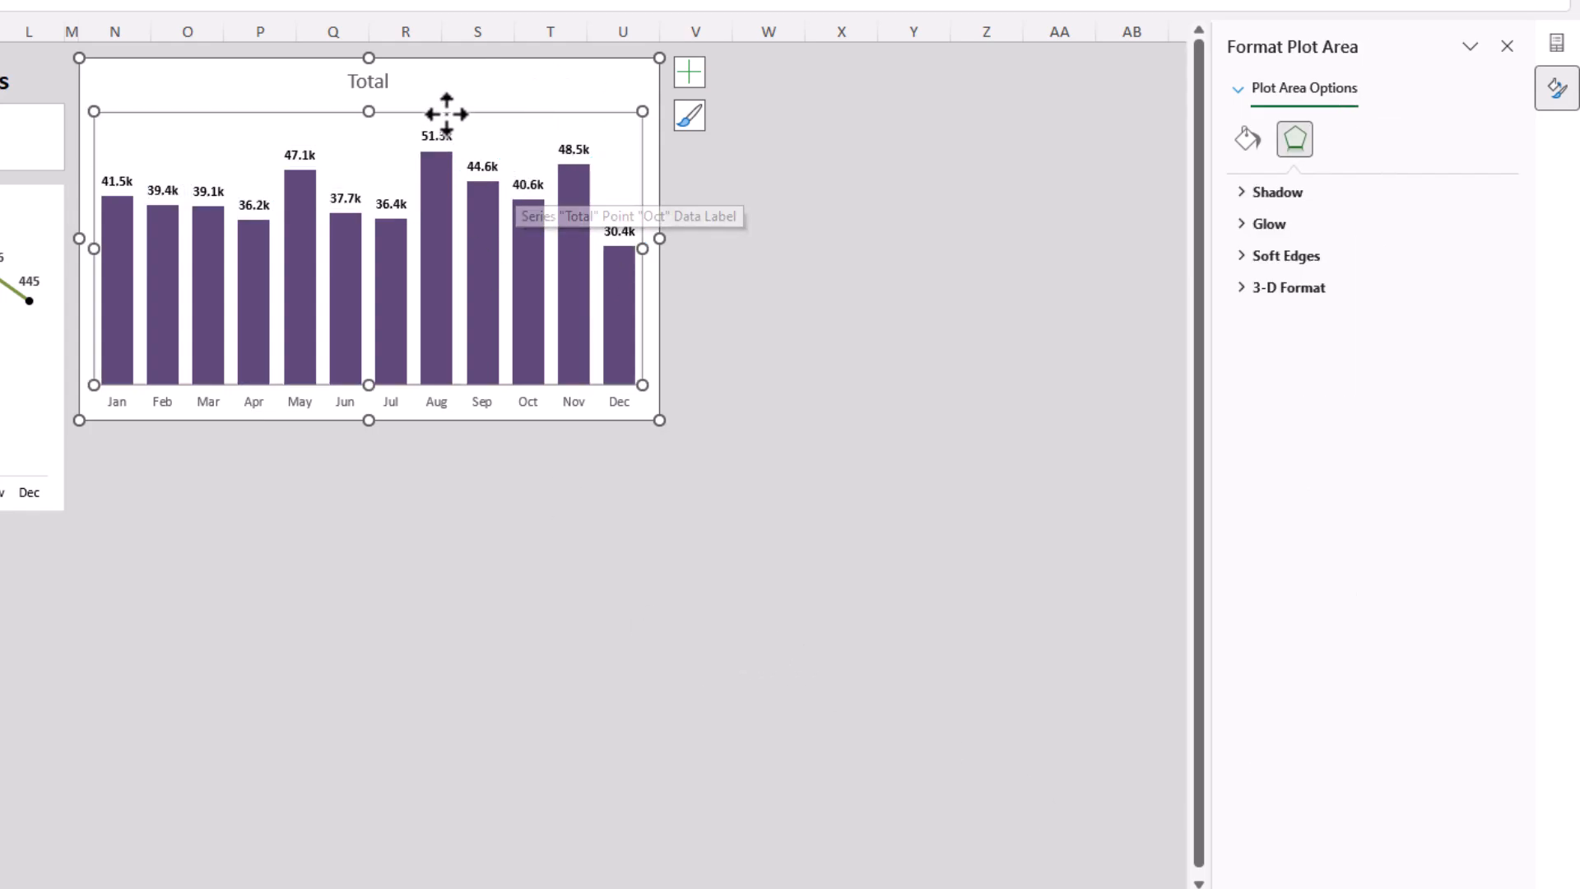
pyautogui.click(387, 82)
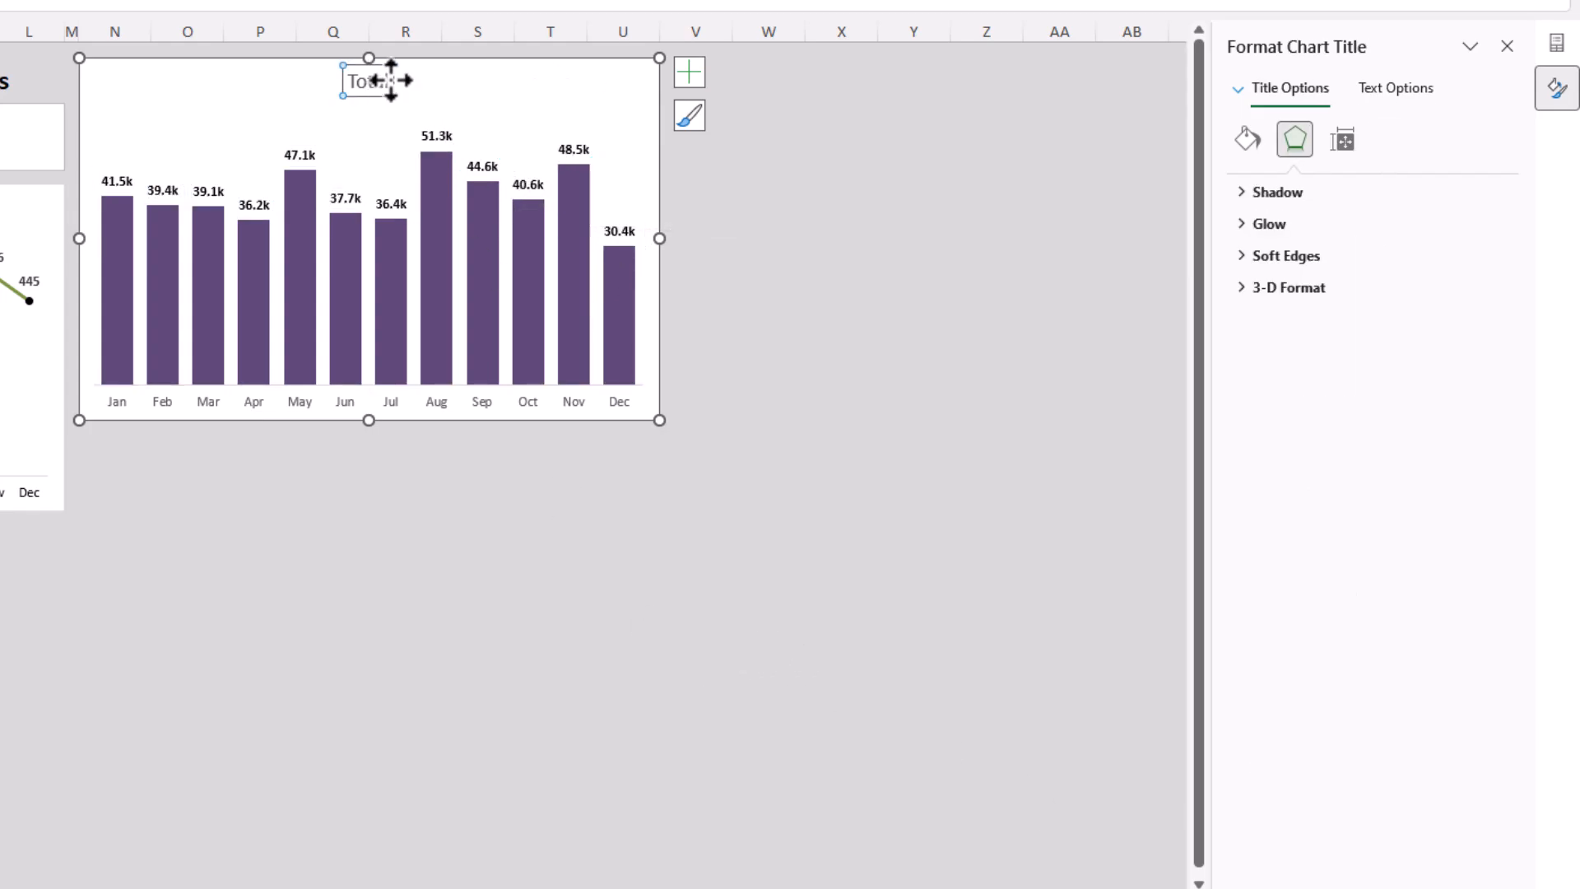
pyautogui.click(350, 82)
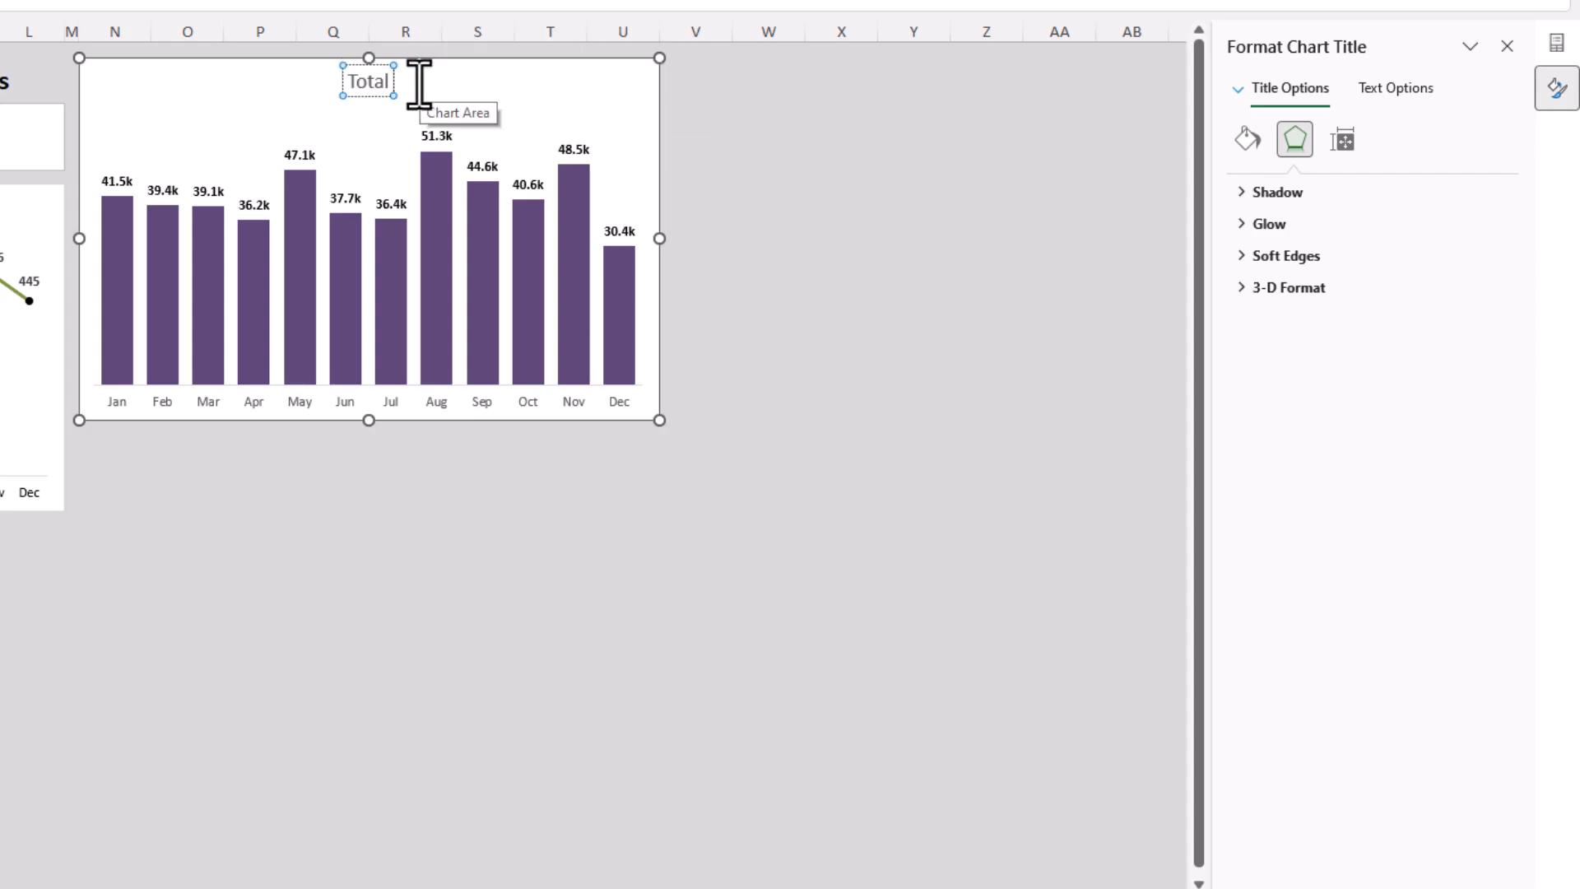
pyautogui.write('by M')
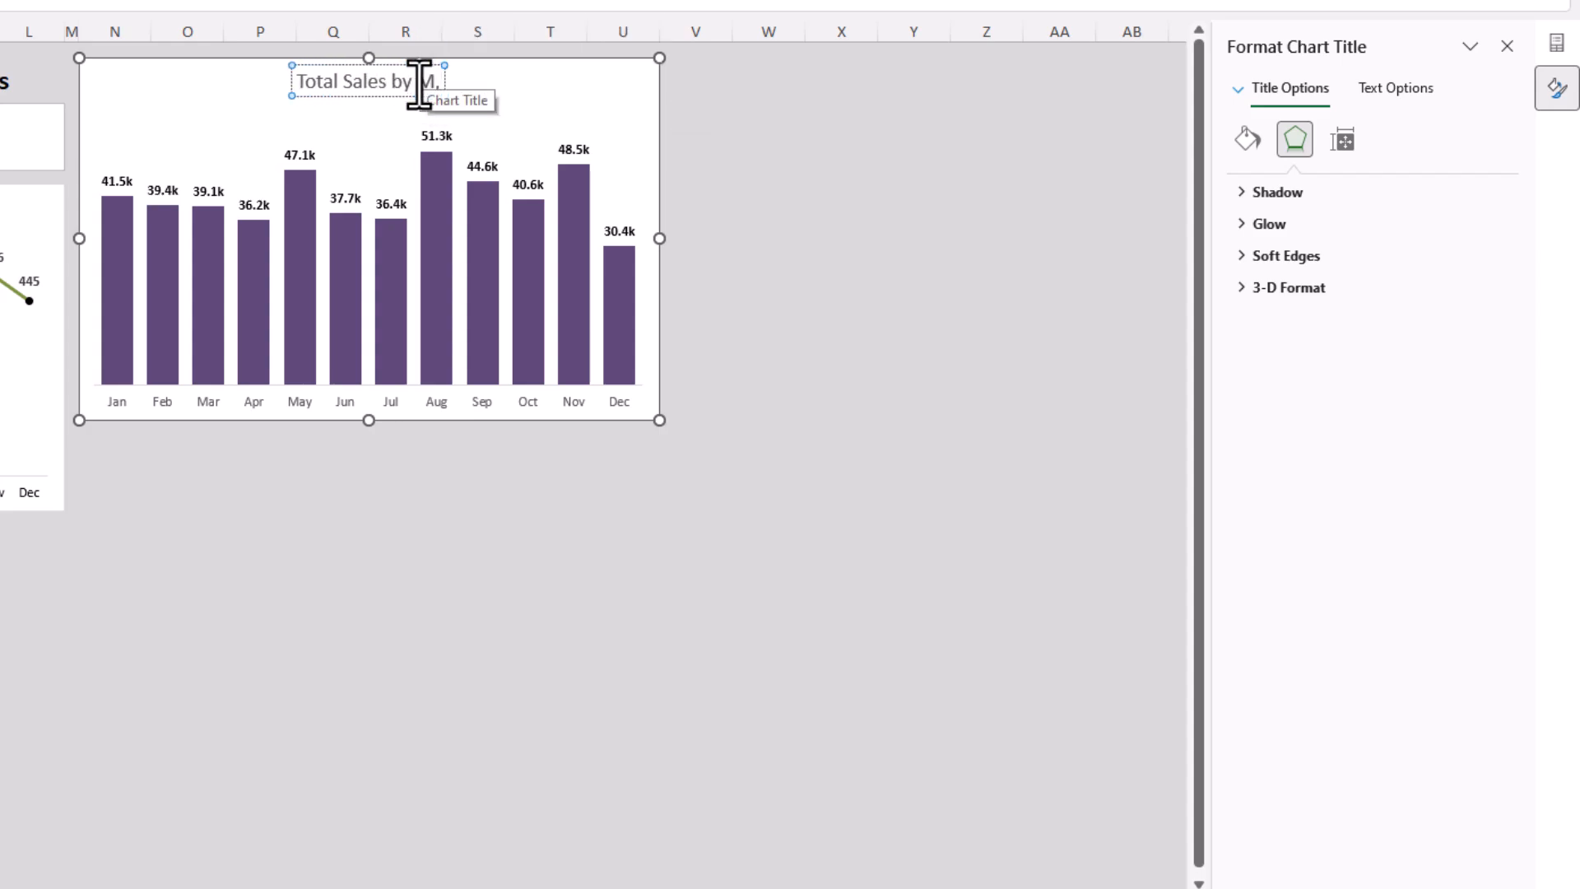
pyautogui.write('onth in K Currency')
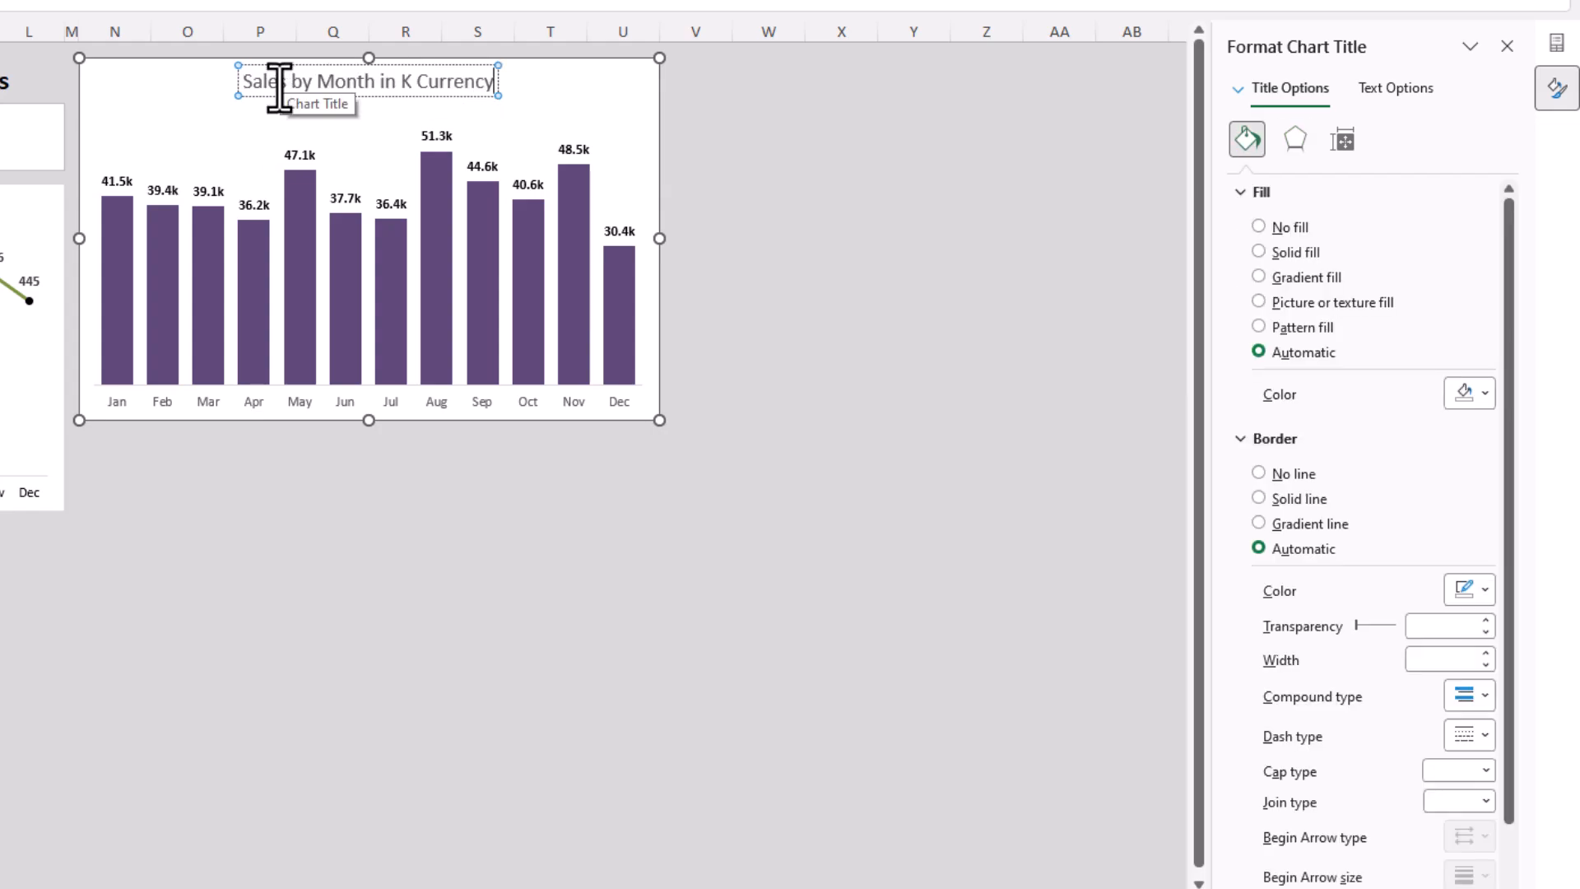
# - Change the month axis labels and the title of the Sales by Month in K Currency chart to black text
pyautogui.click(393, 400)
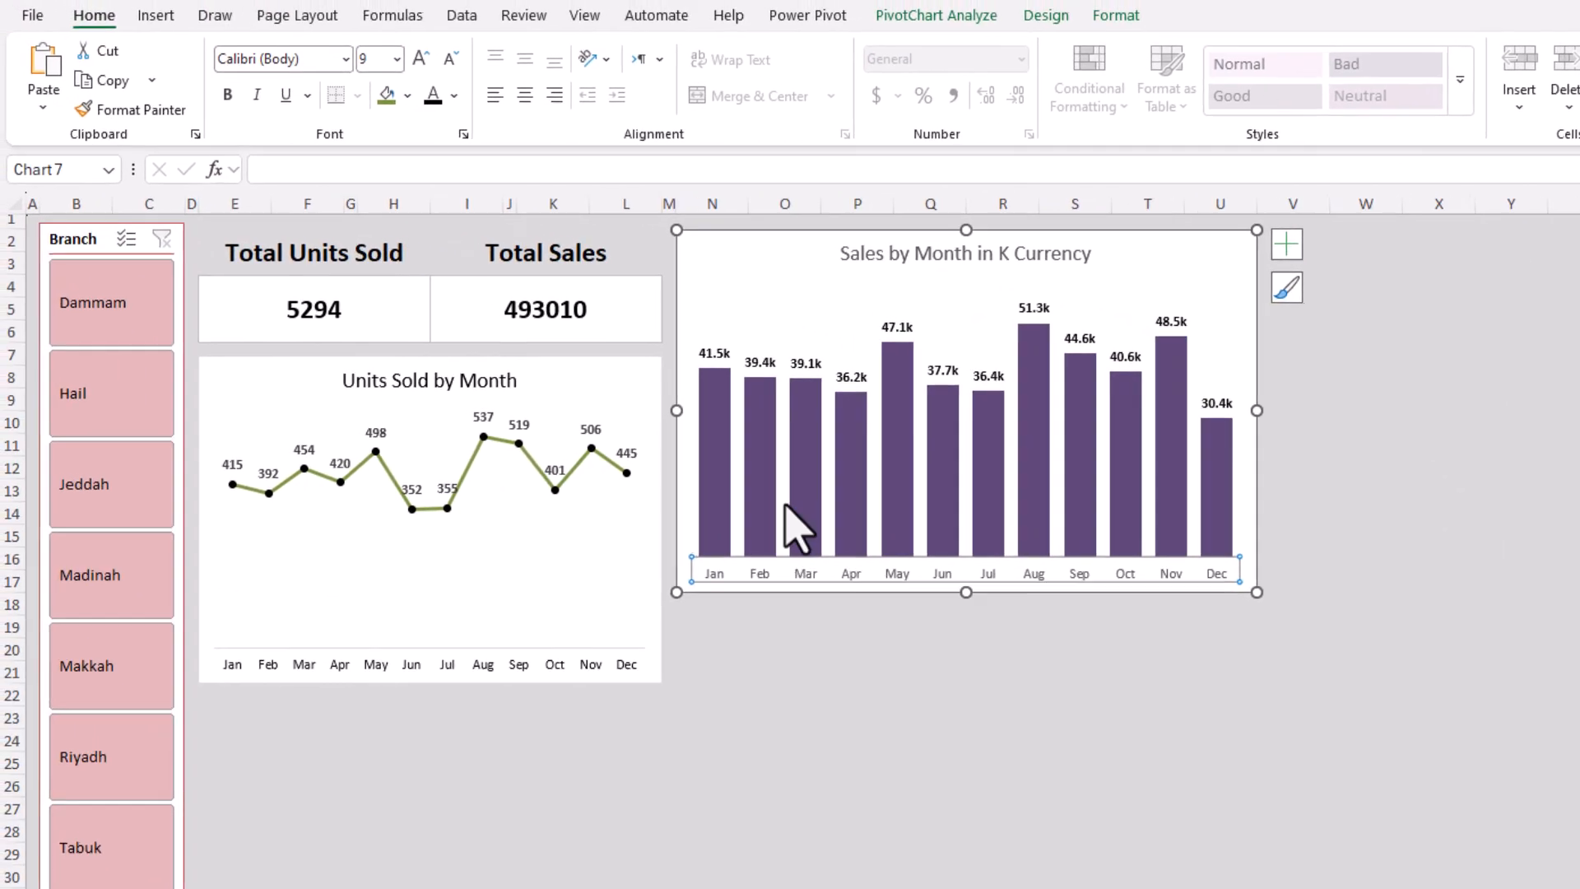
pyautogui.click(1016, 254)
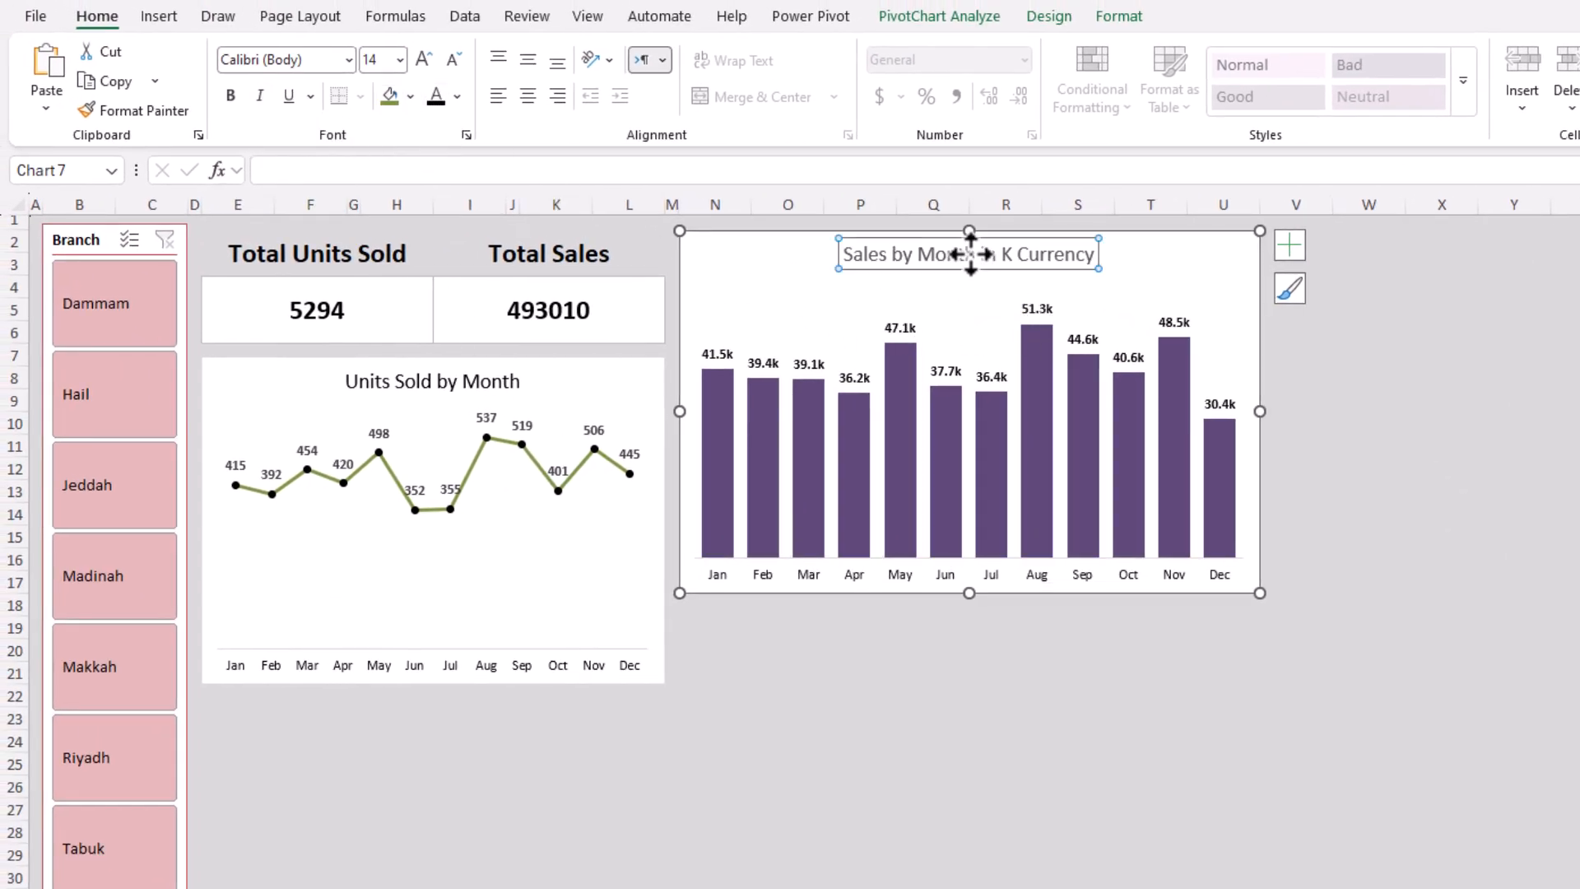
pyautogui.click(1011, 738)
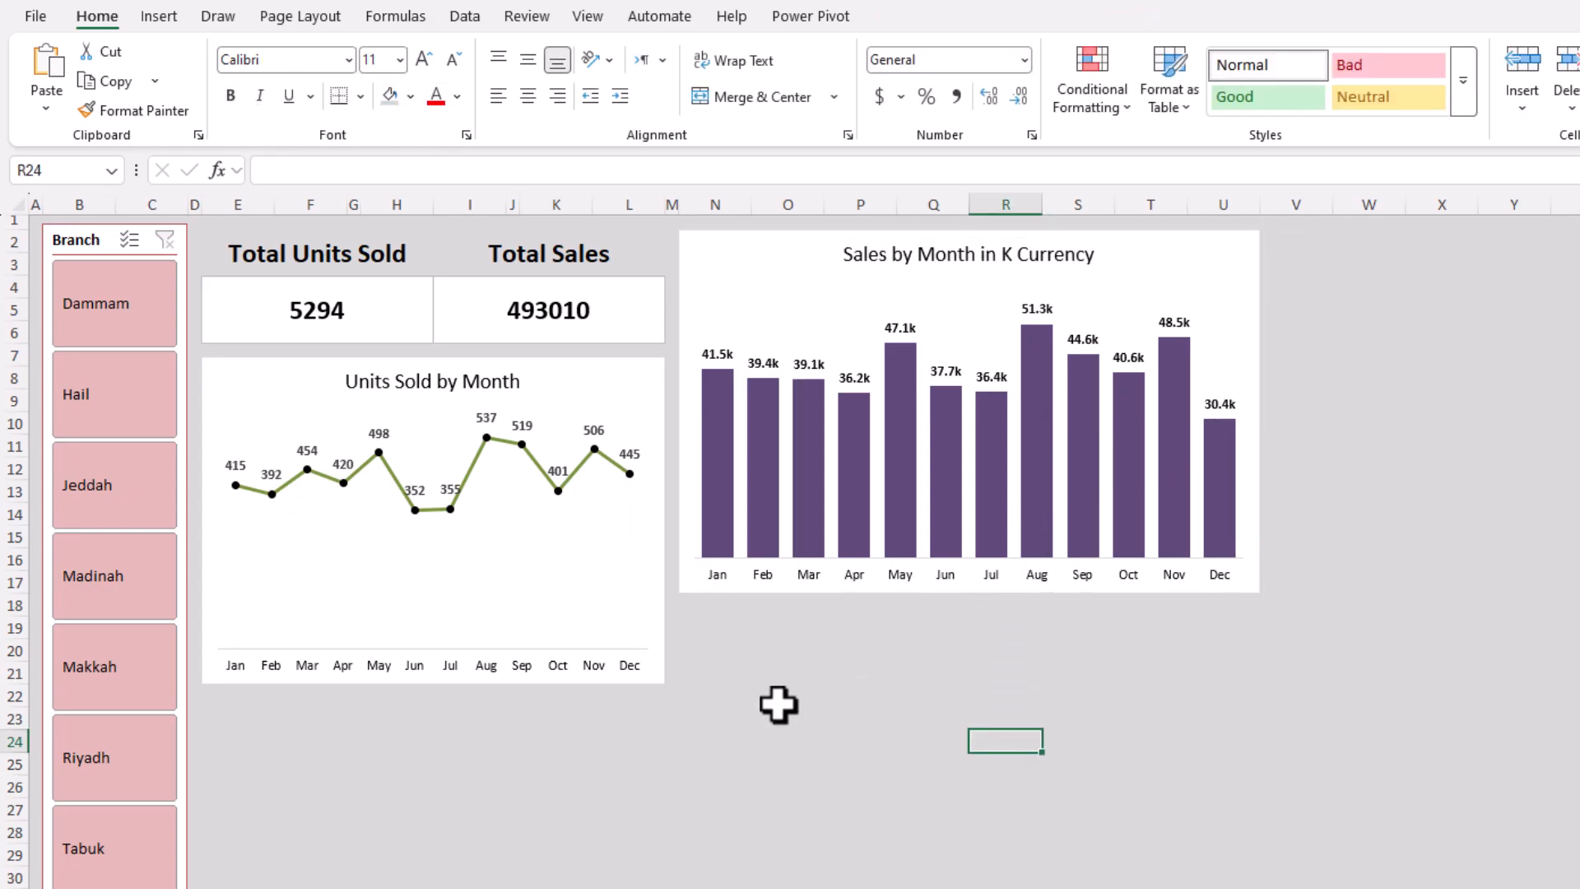
# - Check the product tables in the finished sample dashboard and shorten the Units Sold by Month chart to end at row 19
pyautogui.click(497, 639)
pyautogui.click(429, 690)
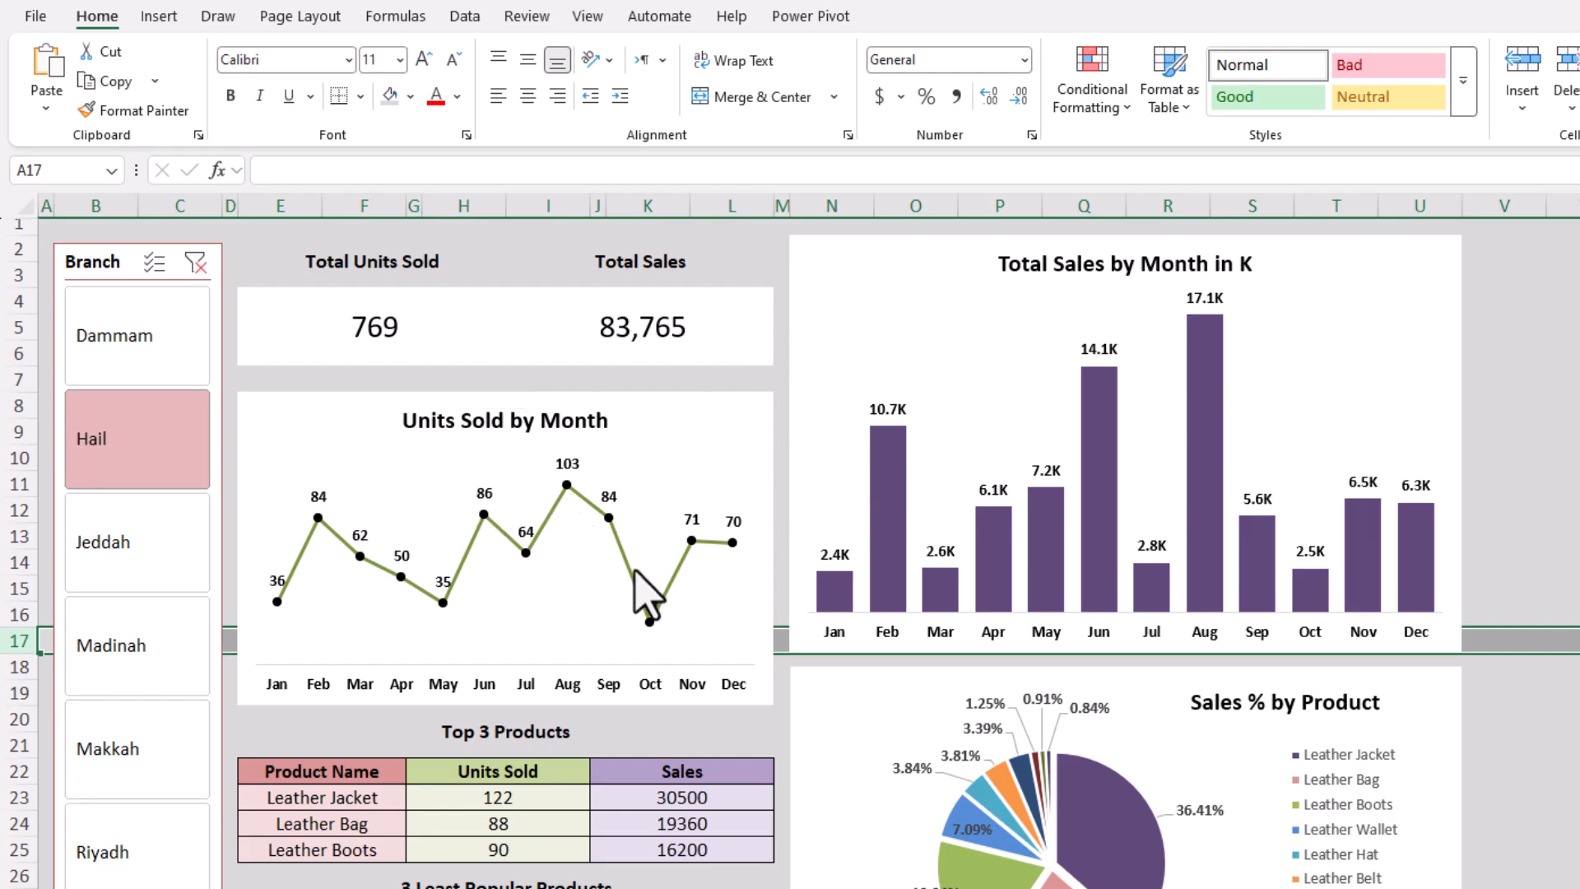
pyautogui.scroll(-2, 662, 683)
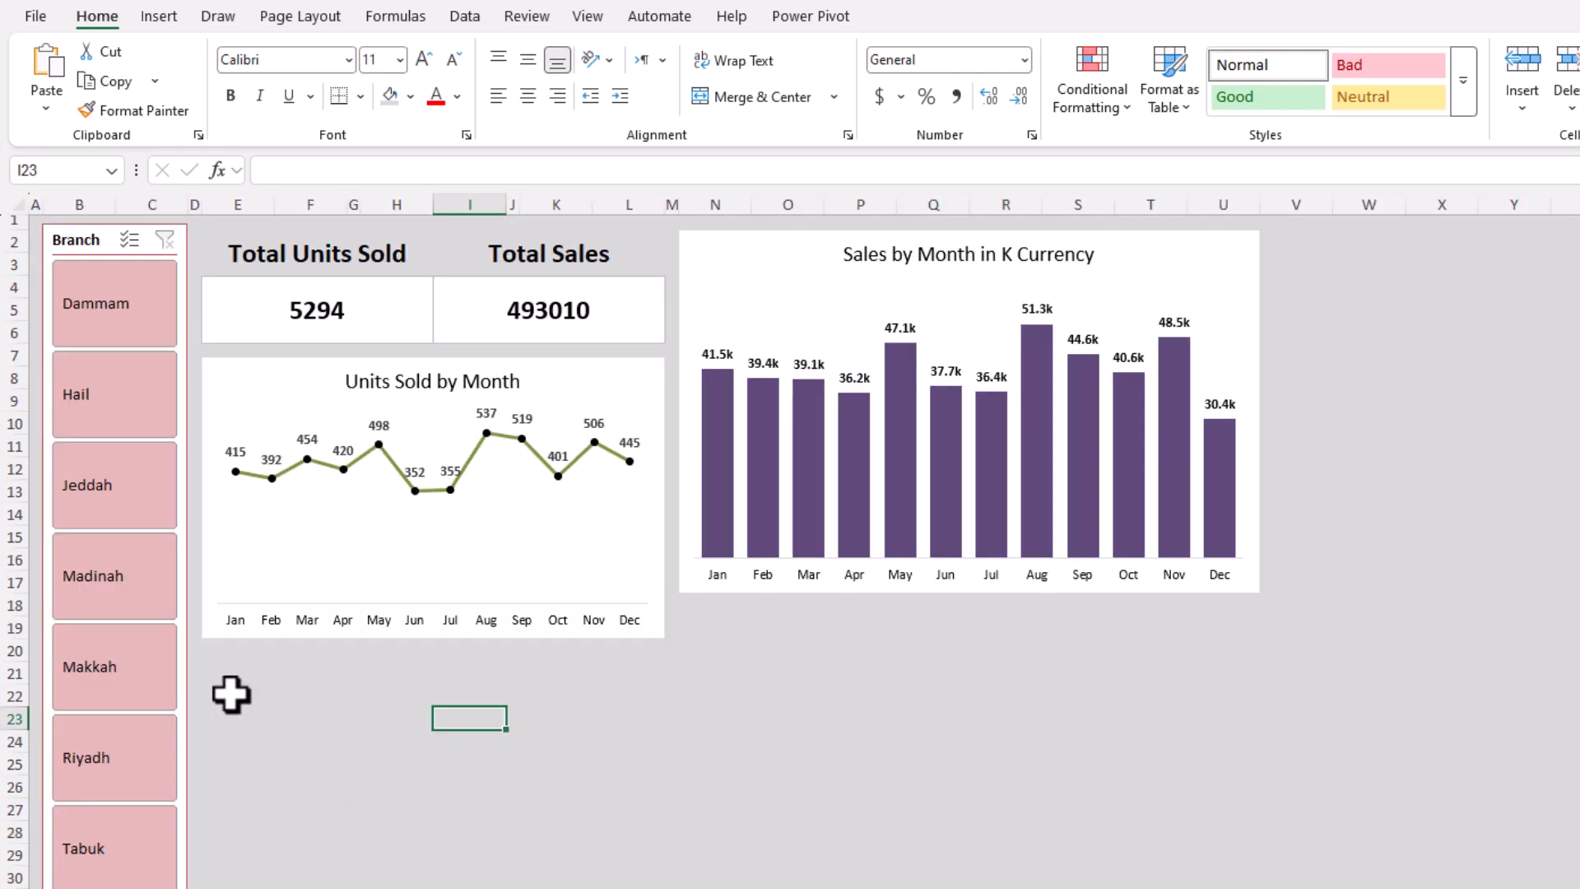
# - Merge E20:L21 below the line chart and enter the heading "Top 3 Products" in bold, size 18, centered both ways
pyautogui.moveTo(225, 660); pyautogui.dragTo(632, 674)
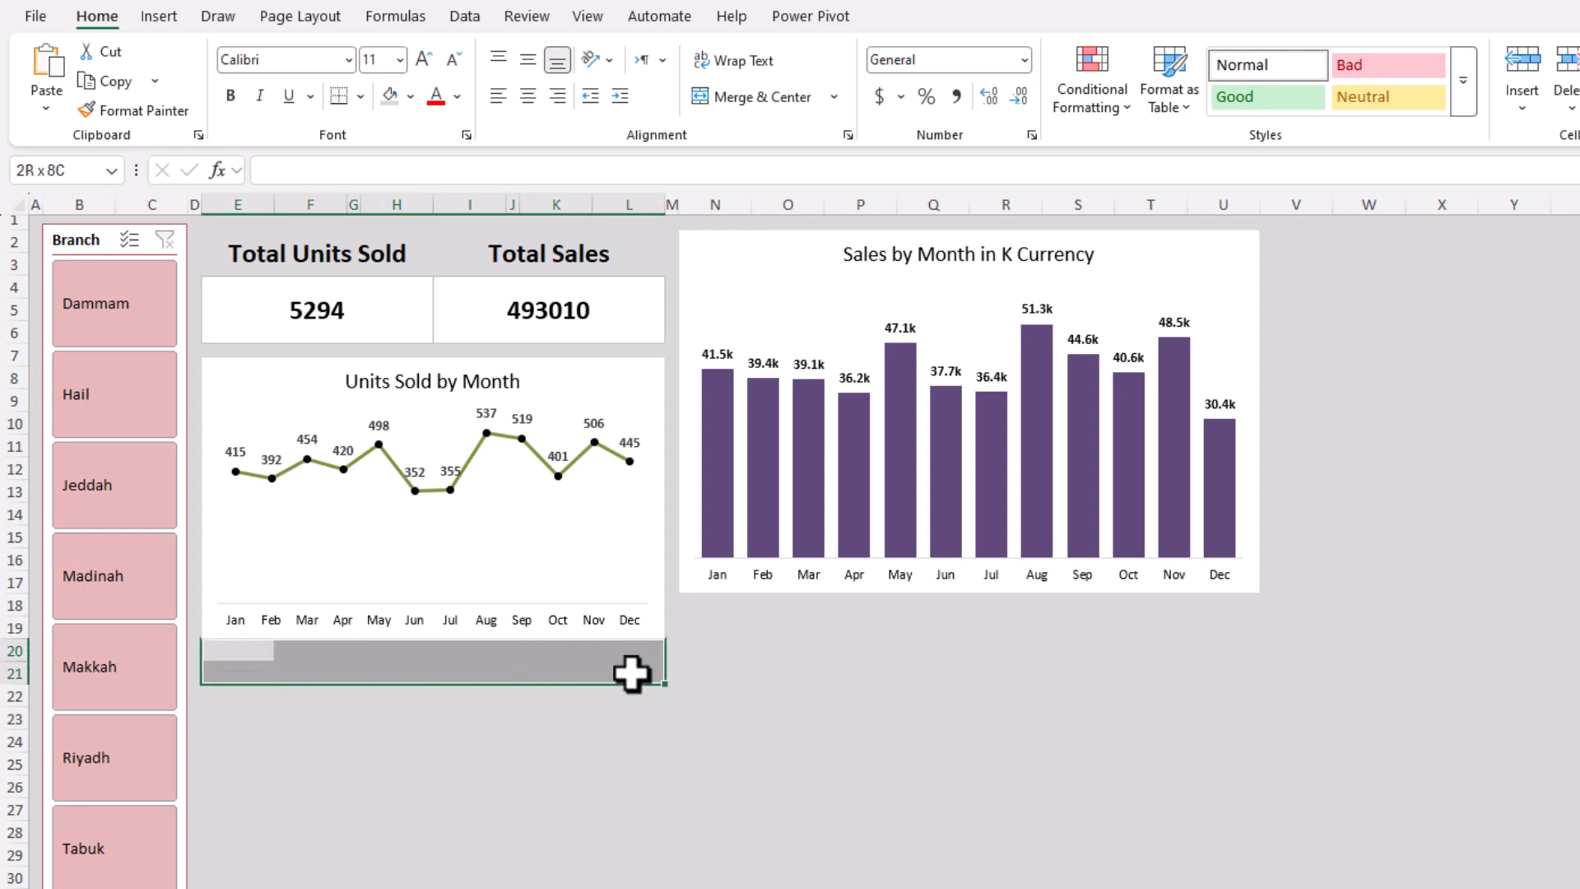
pyautogui.click(779, 98)
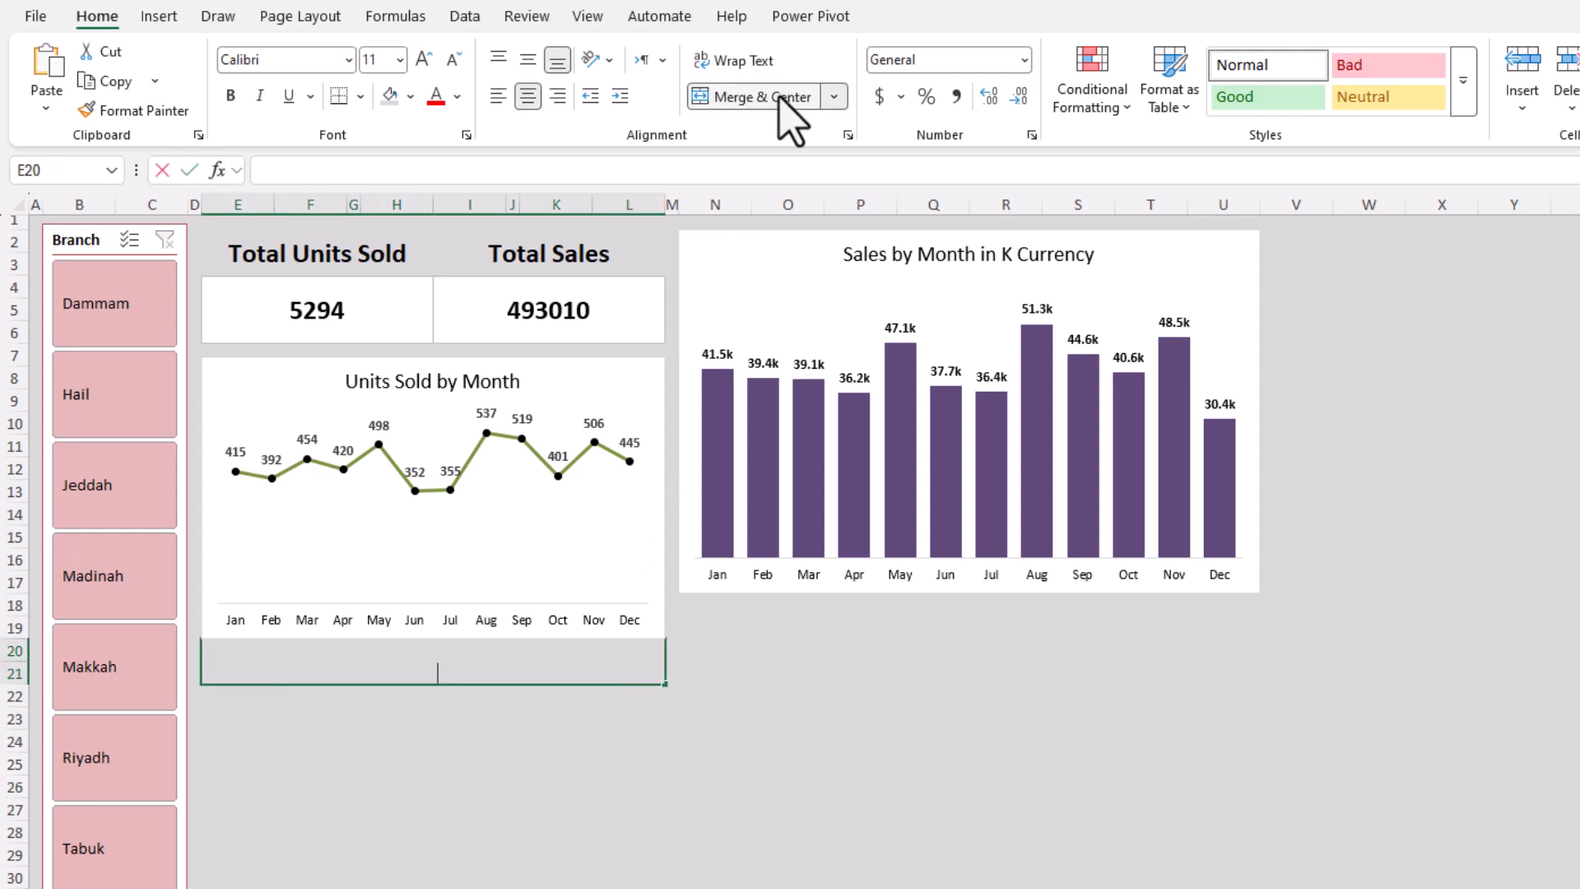
pyautogui.write('Top 3 Products')
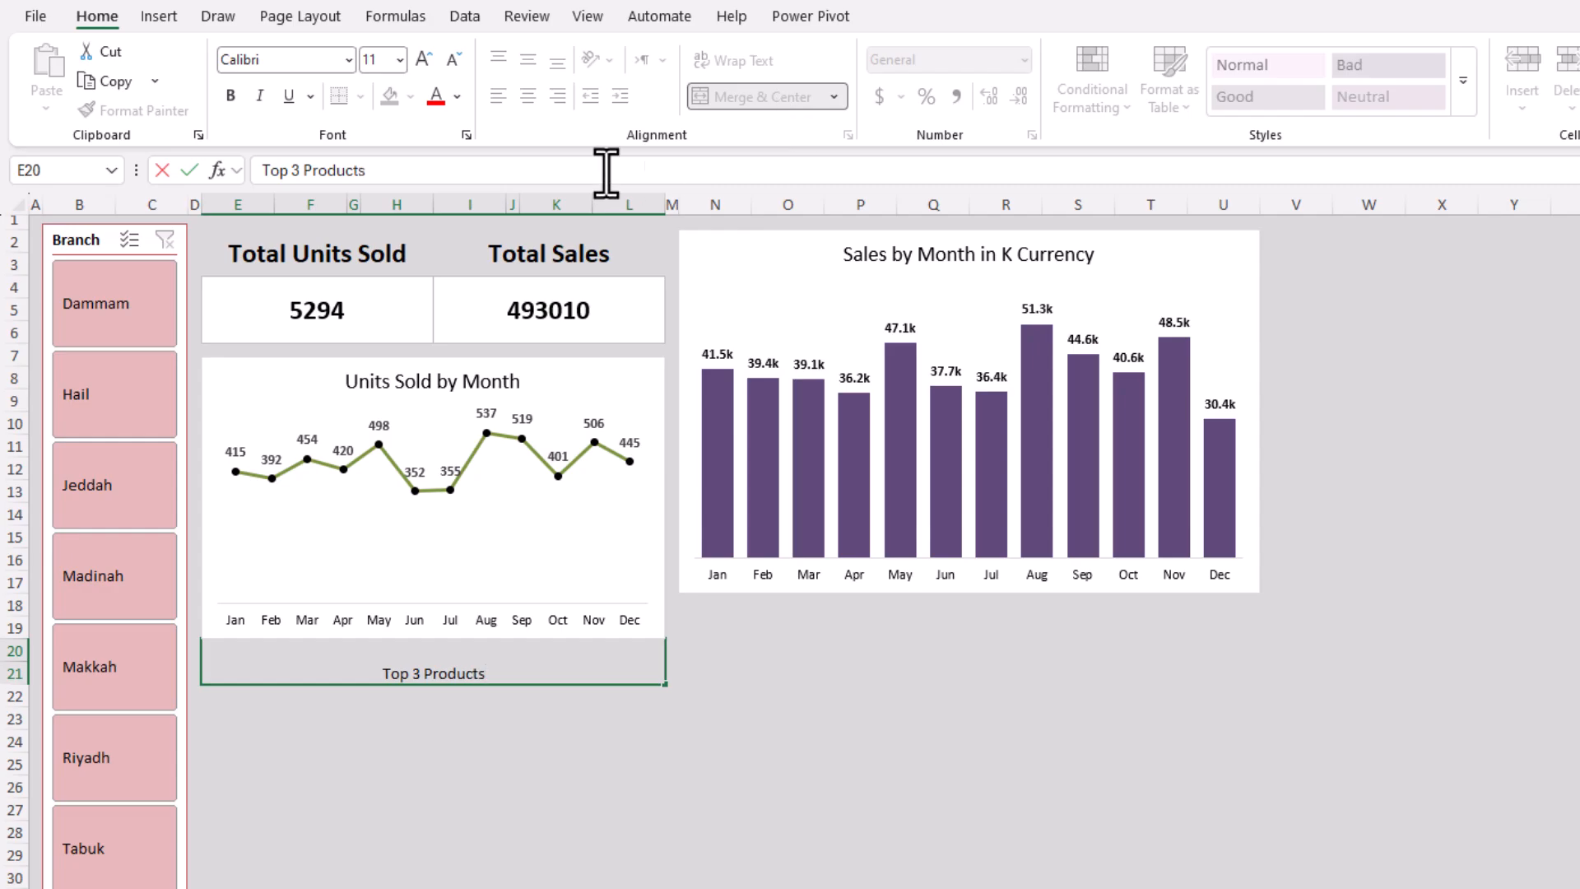
pyautogui.hotkey('ctrl', 'Return')
pyautogui.click(230, 96)
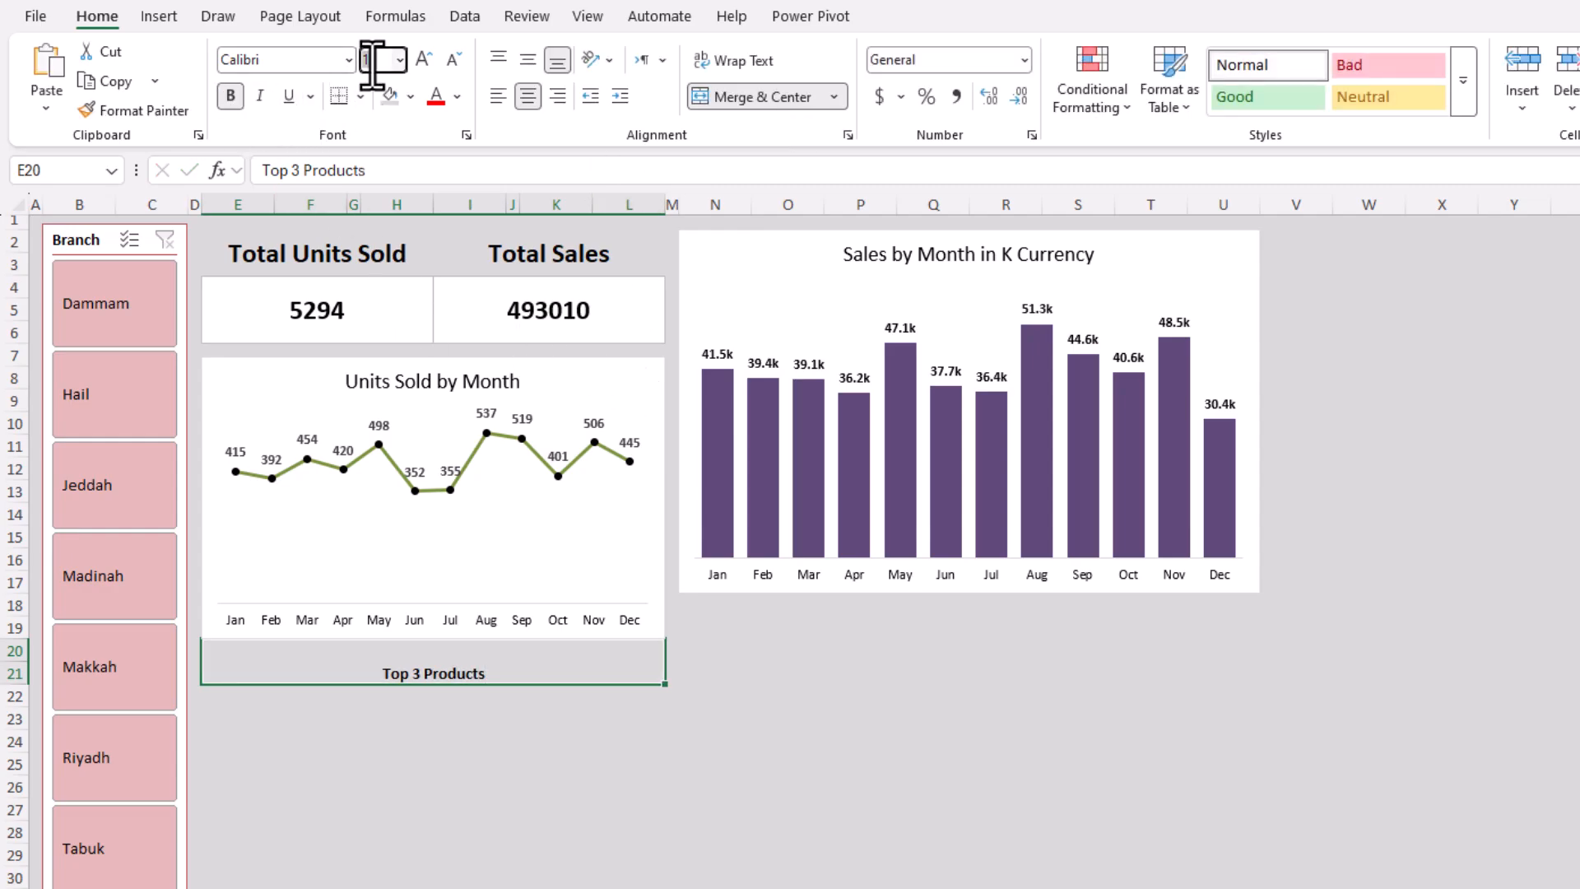
pyautogui.write('18')
pyautogui.press('Return')
pyautogui.click(528, 60)
# - Apply all borders to E22:L25 and merge the cells in each row to form a three-column table
pyautogui.moveTo(261, 698); pyautogui.dragTo(626, 705)
pyautogui.hotkey('shift', 'Down')
pyautogui.hotkey('shift', 'Down')
pyautogui.hotkey('shift', 'Down')
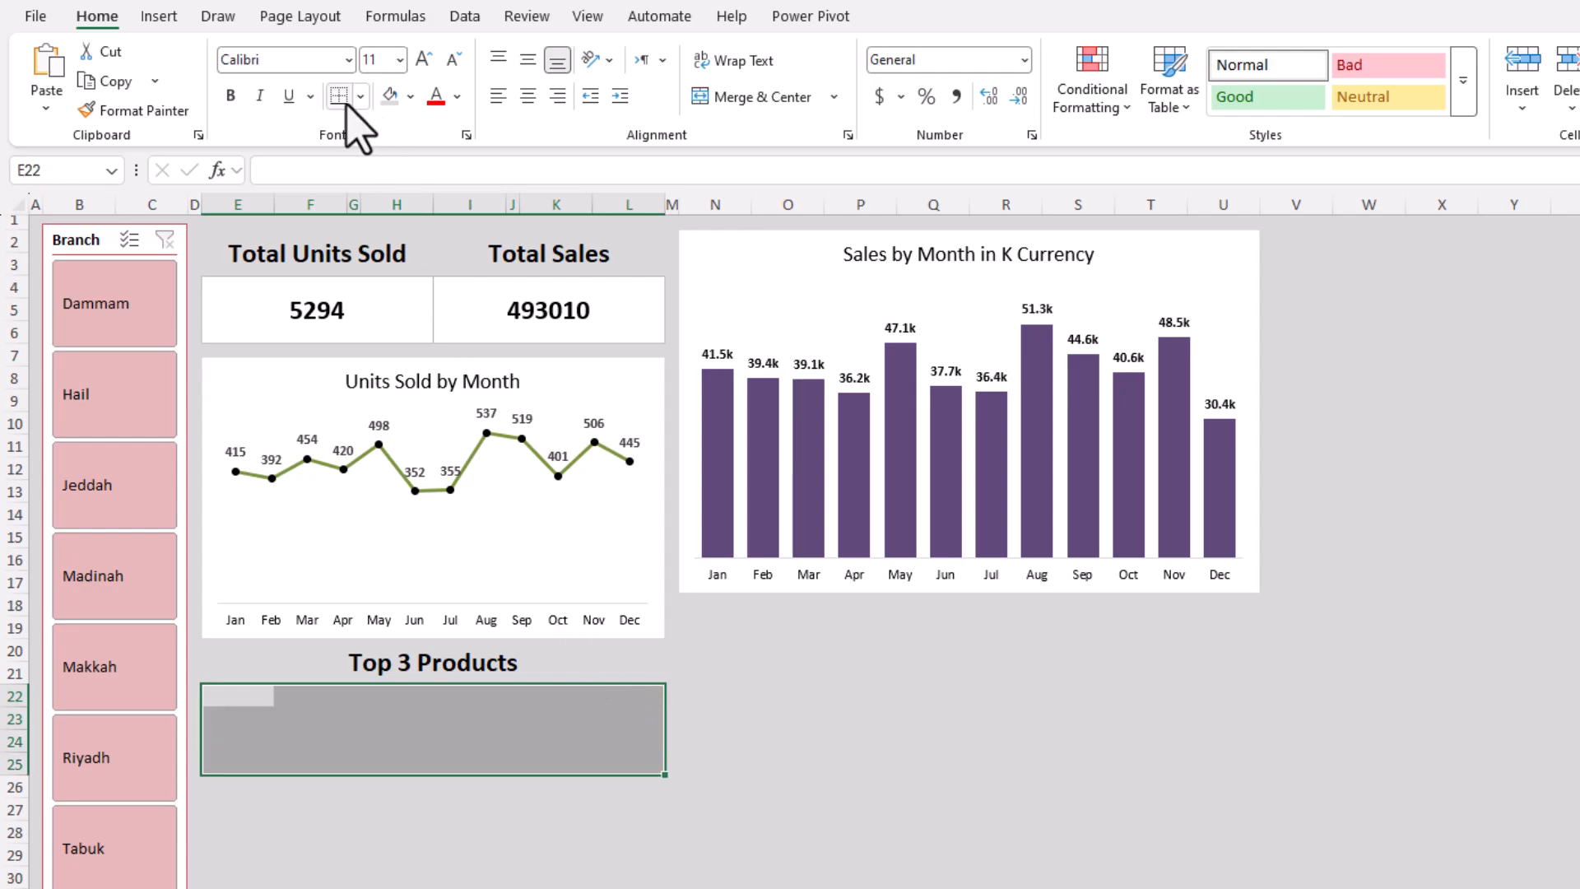
pyautogui.click(360, 97)
pyautogui.click(374, 323)
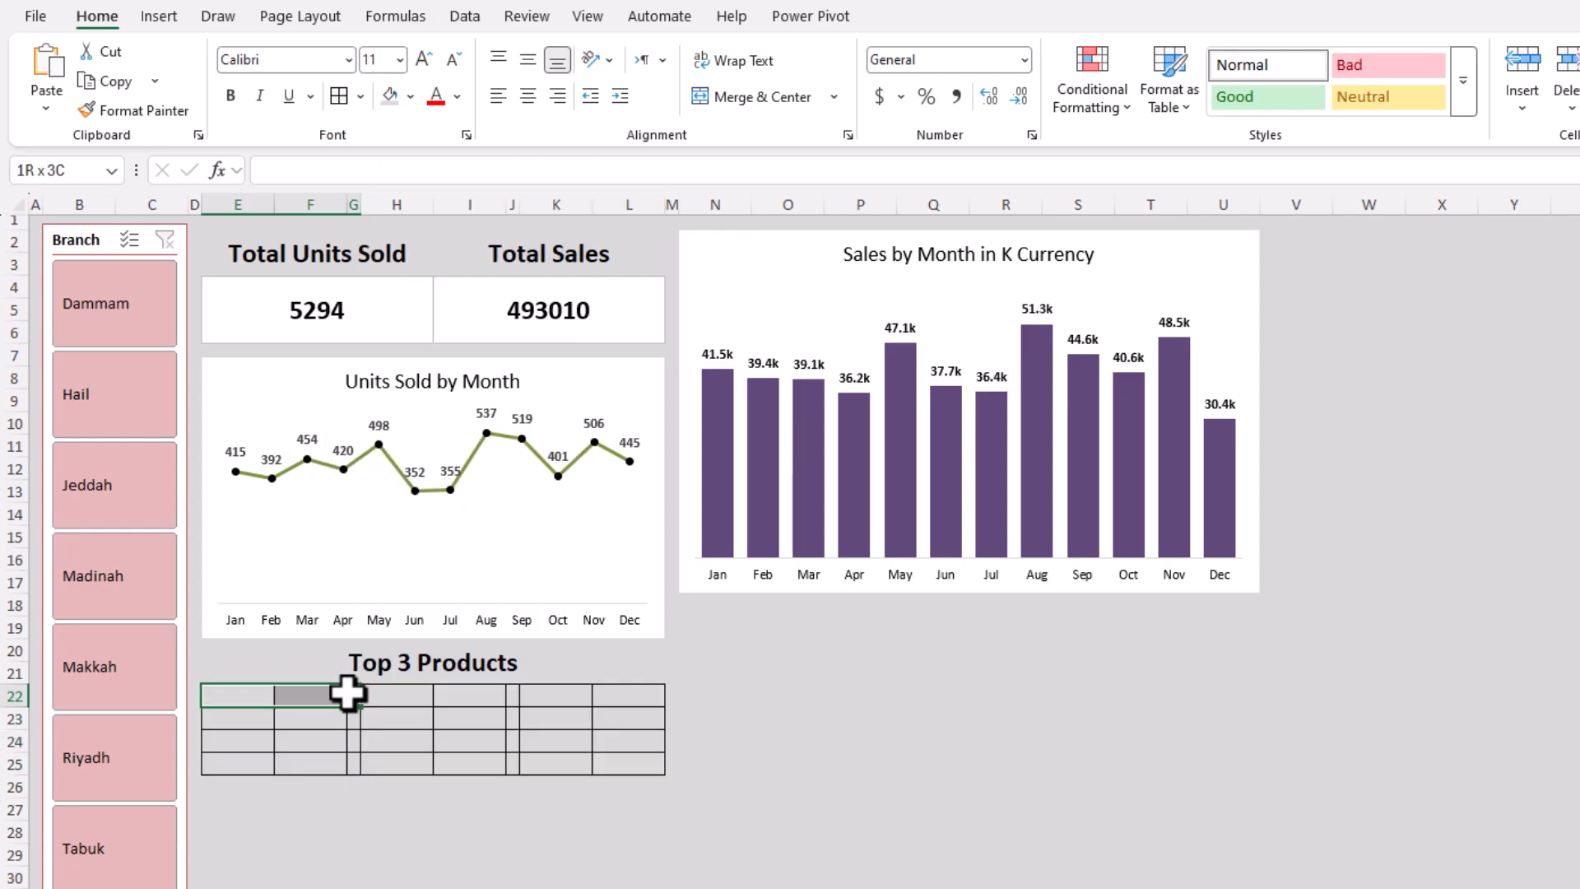
pyautogui.moveTo(374, 698); pyautogui.dragTo(535, 762)
pyautogui.click(724, 98)
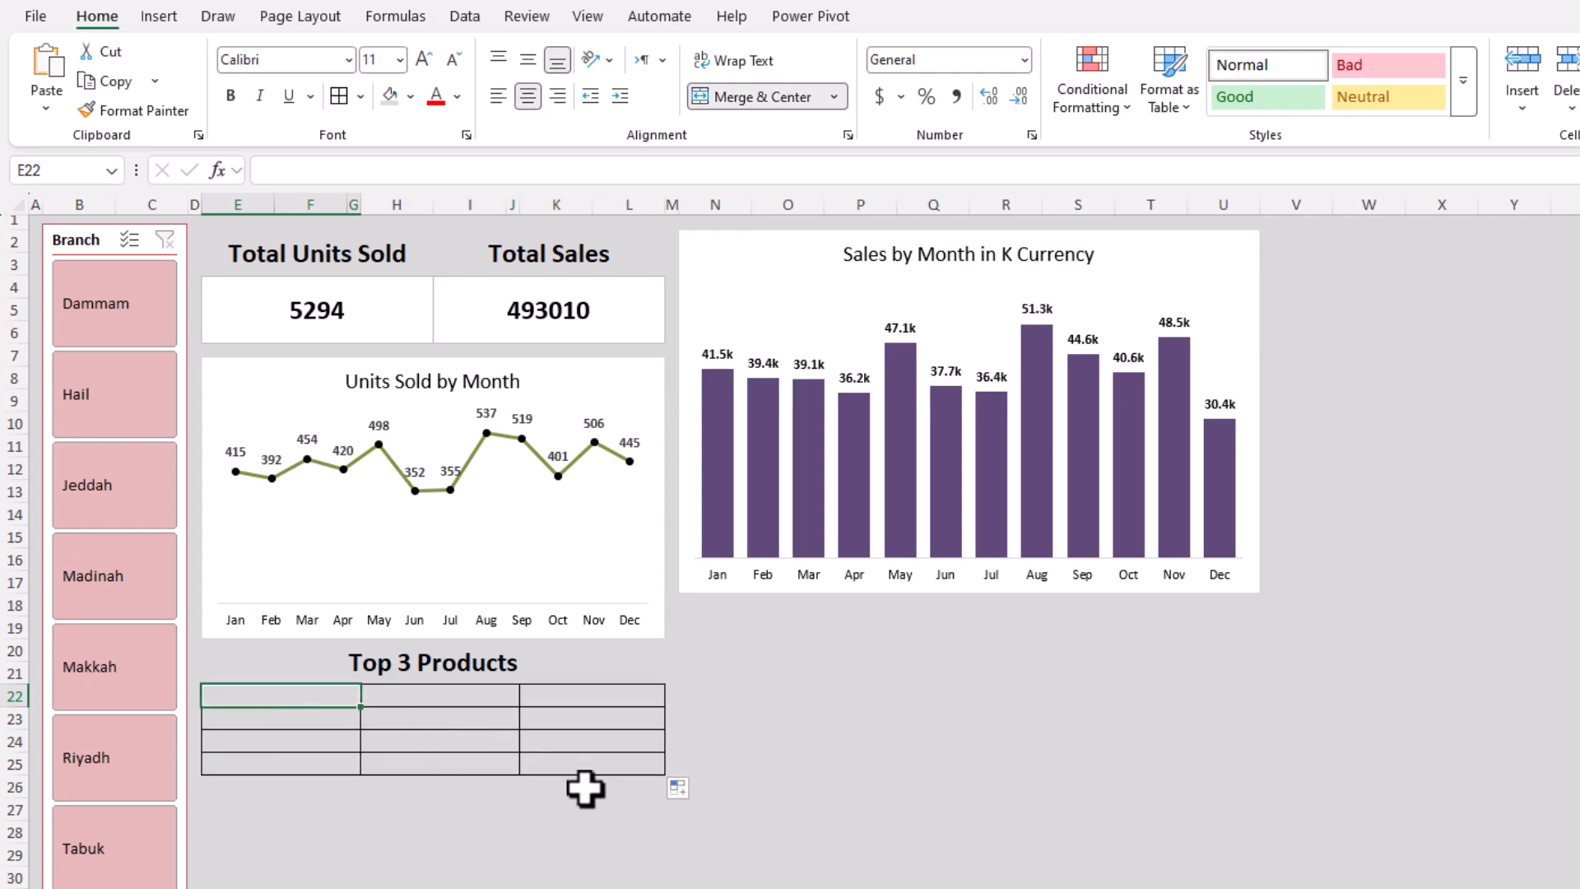
# - Enter the table headers Product, Units Sold and Sales in row 22
pyautogui.write('Product')
pyautogui.press('Tab')
pyautogui.write('Units Sold')
pyautogui.press('Tab')
pyautogui.write('Sales')
pyautogui.press('Return')
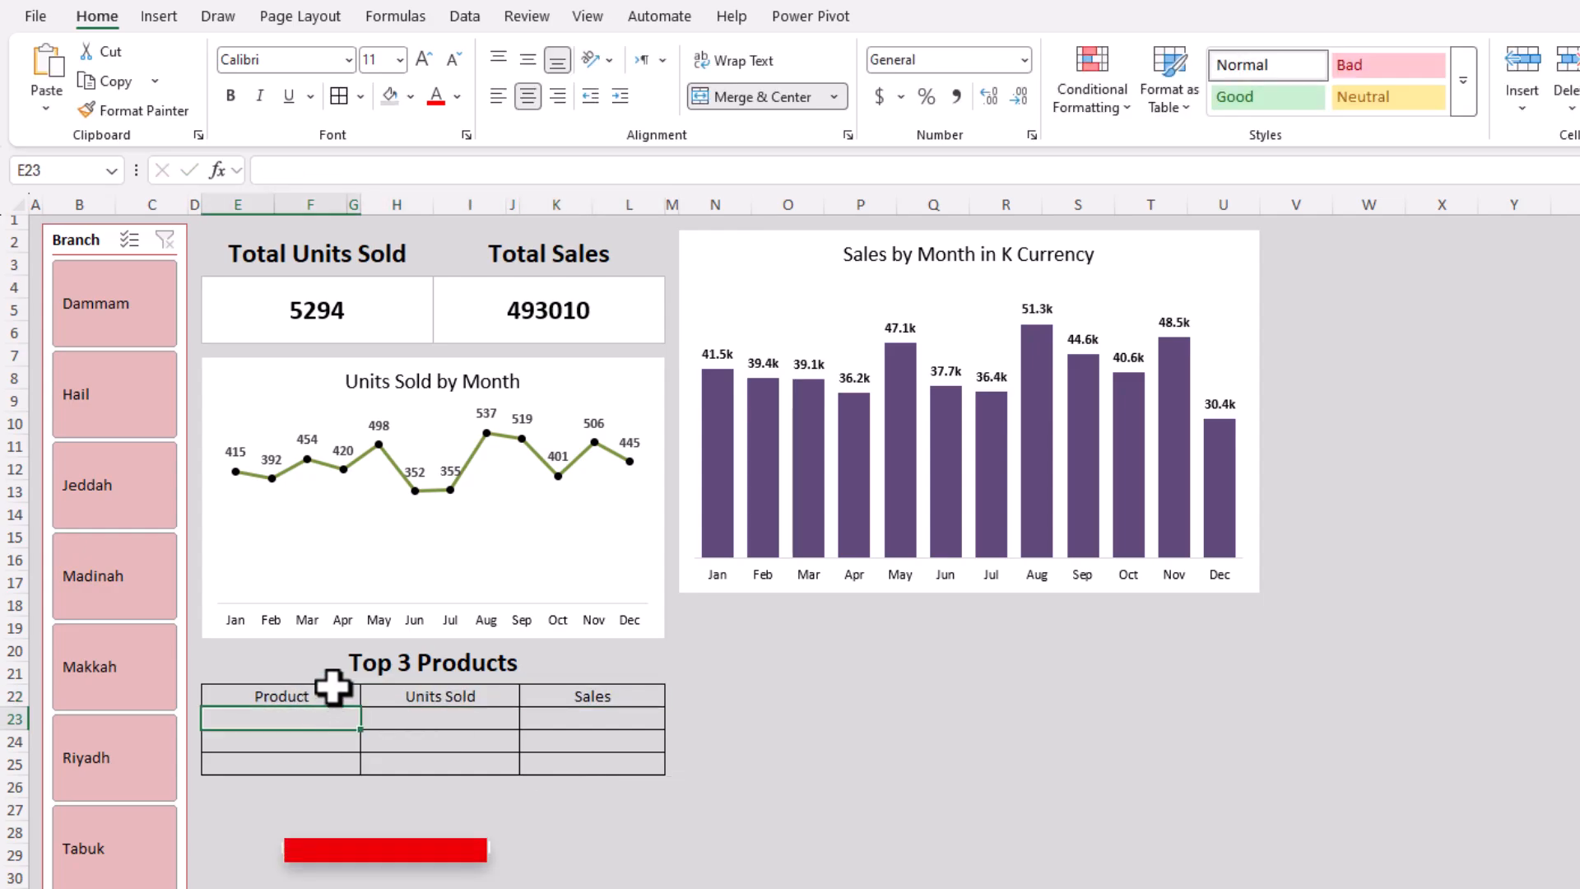
# - Shade the Product, Units Sold and Sales headers pink, green and purple, with a lighter tint of each in the rows below
pyautogui.click(331, 692)
pyautogui.click(411, 97)
pyautogui.click(553, 312)
pyautogui.moveTo(280, 719); pyautogui.dragTo(280, 764)
pyautogui.click(411, 96)
pyautogui.click(553, 282)
pyautogui.click(441, 694)
pyautogui.click(411, 96)
pyautogui.click(585, 313)
pyautogui.click(591, 694)
pyautogui.click(411, 96)
pyautogui.click(280, 695)
pyautogui.moveTo(568, 719); pyautogui.dragTo(549, 761)
# - Copy the Top 3 Products heading and table in E20:L25 and paste the copy at E26
pyautogui.moveTo(494, 665); pyautogui.dragTo(568, 763)
pyautogui.hotkey('ctrl', 'c')
pyautogui.click(522, 673)
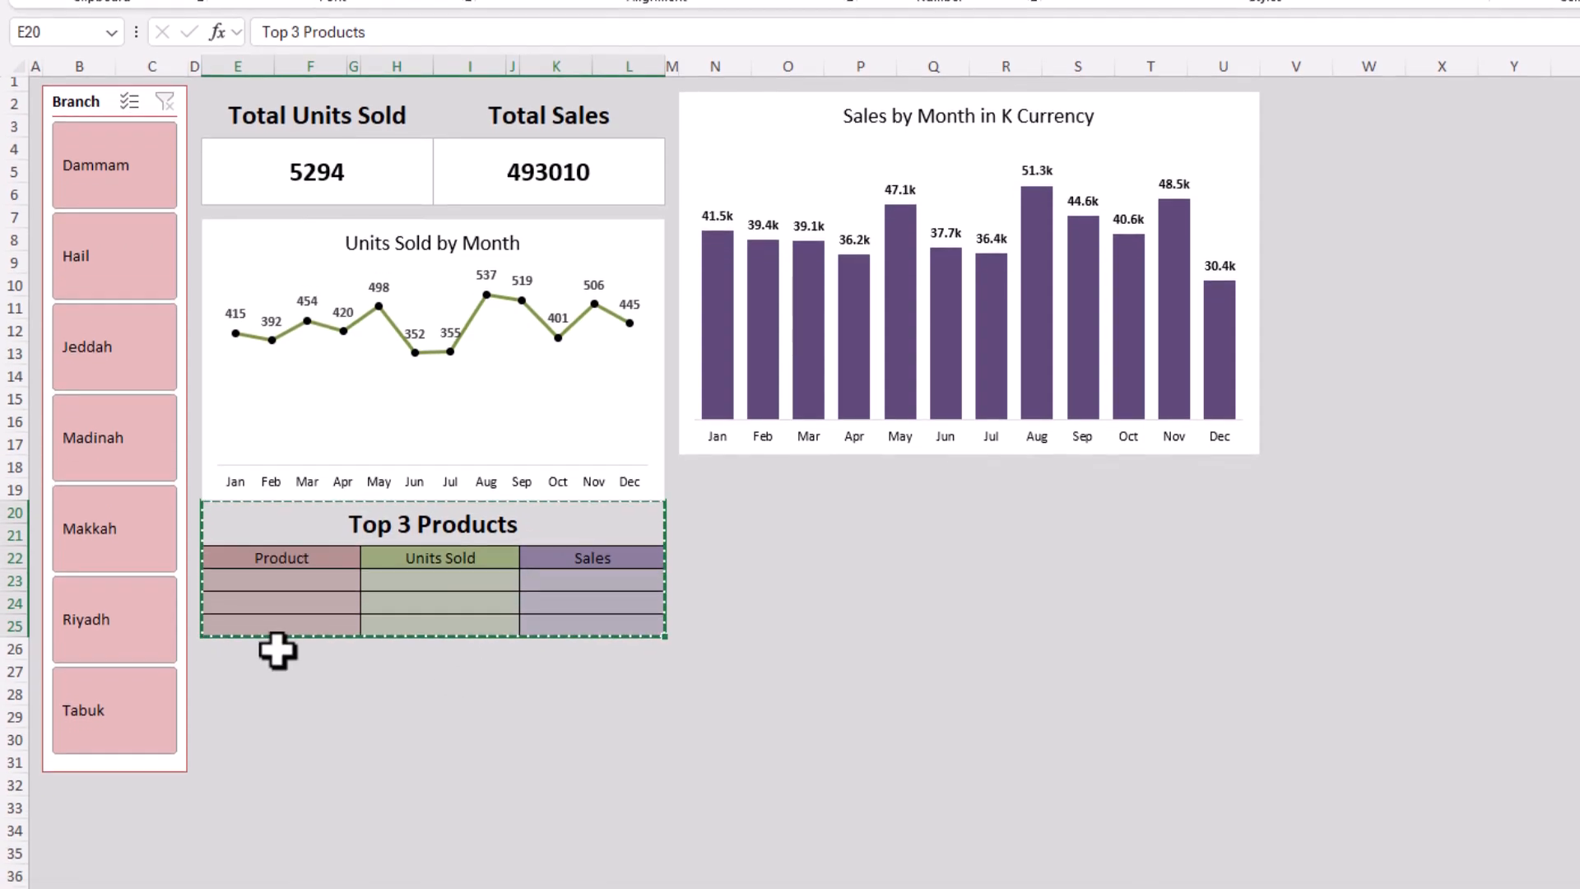
pyautogui.click(280, 792)
pyautogui.click(235, 648)
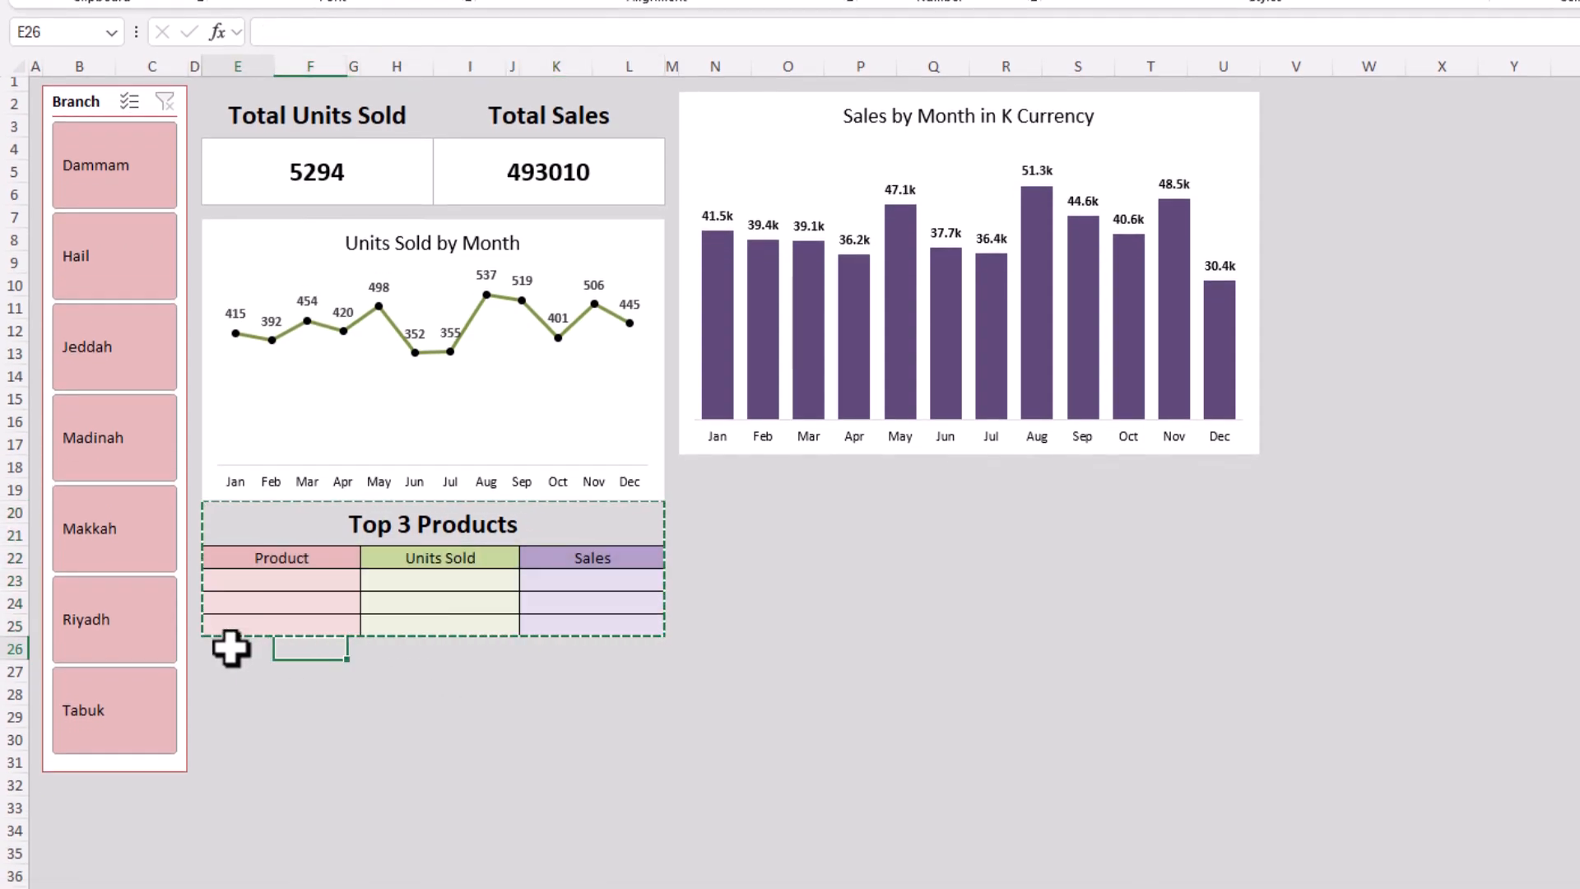
pyautogui.hotkey('ctrl', 'v')
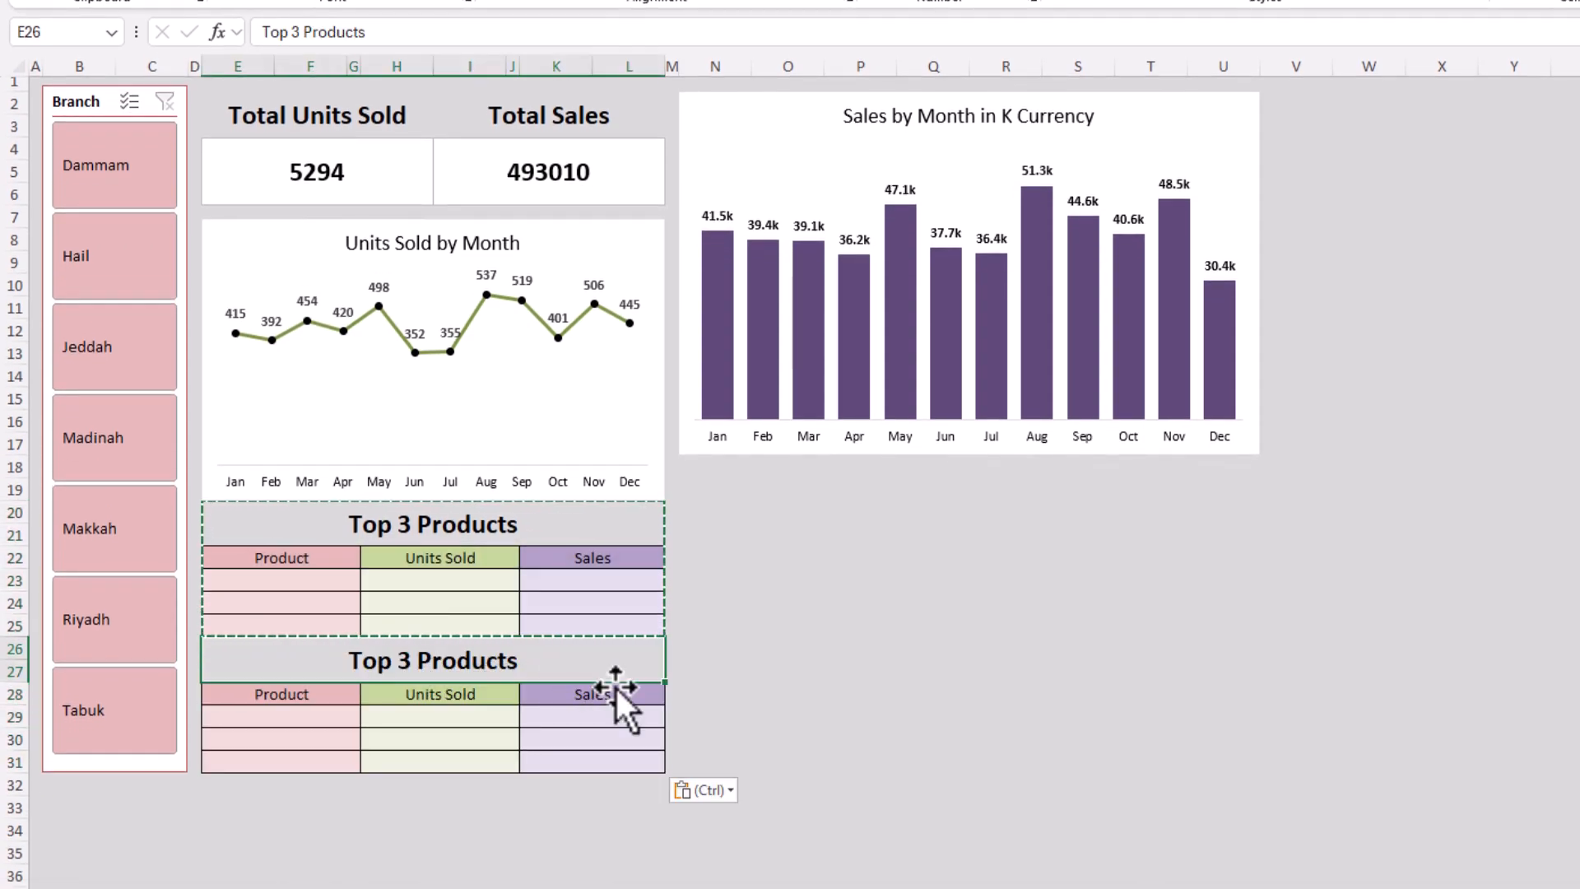
# - Change the copied table's heading in E26 to 3 Least Popular Products
pyautogui.write('3 Least')
pyautogui.write('Popular Product')
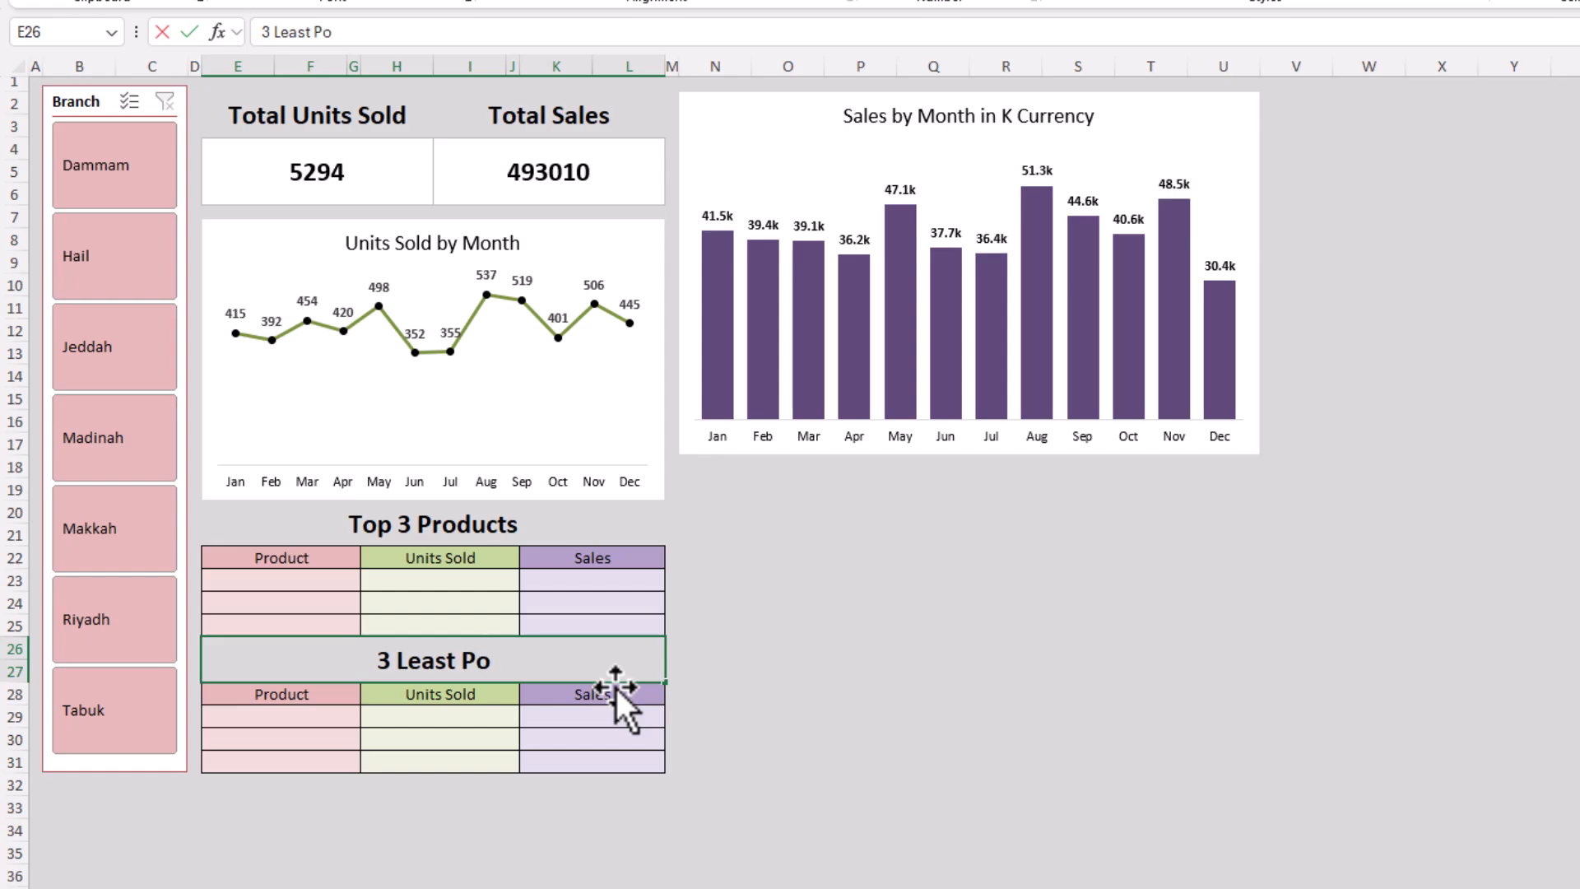
pyautogui.write('s')
# - Link the first Top 3 product cell E23 to =Sheet11!D26 and fill the formula down to E25
pyautogui.click(271, 578)
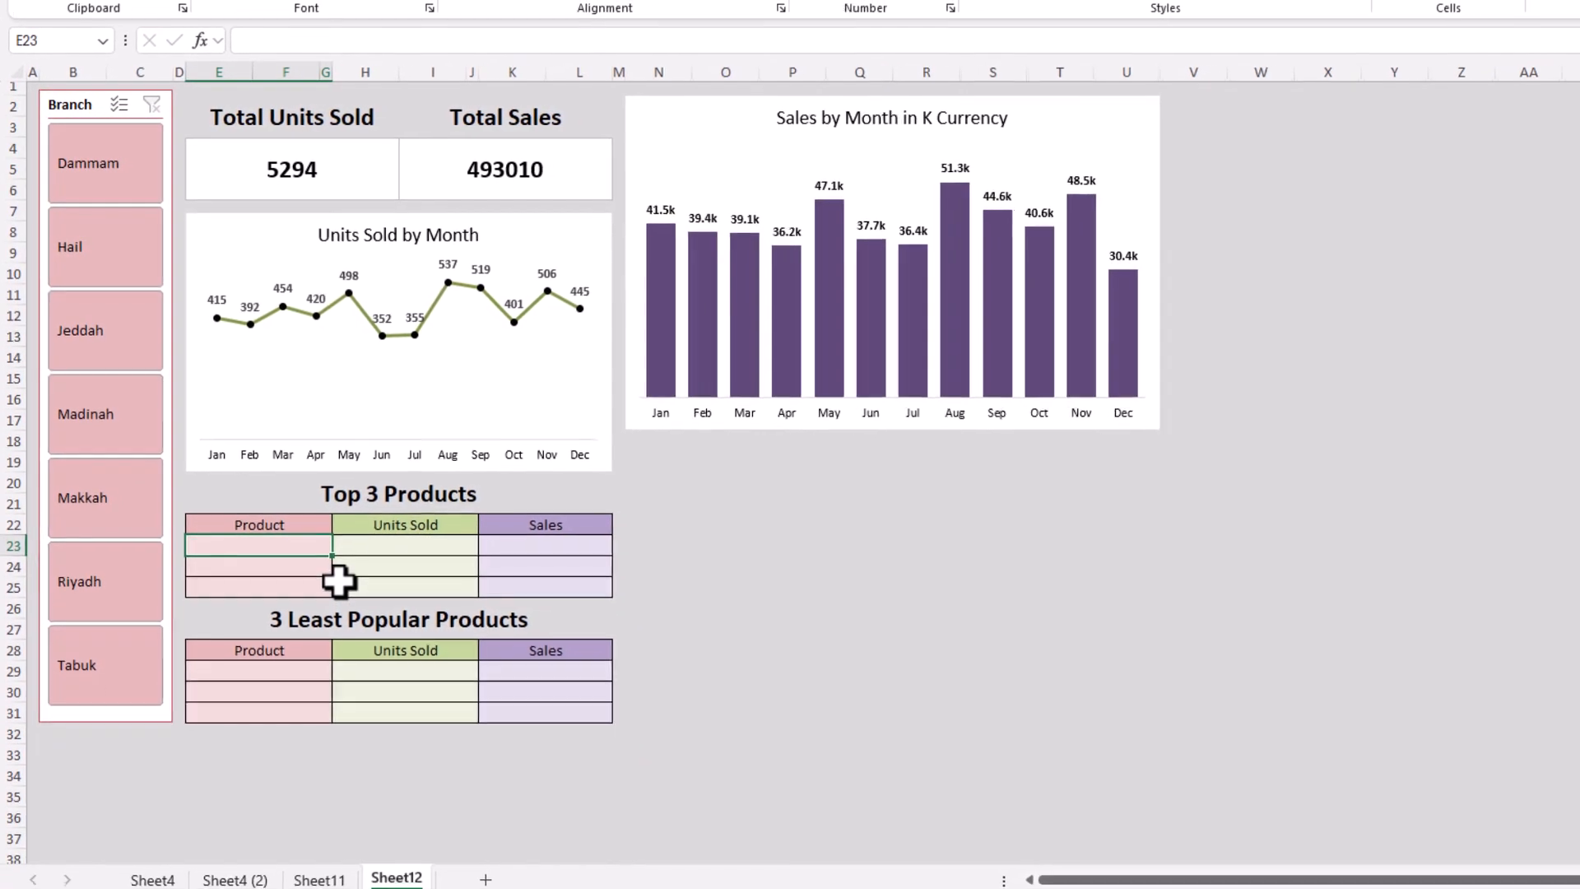
pyautogui.write('=')
pyautogui.click(313, 868)
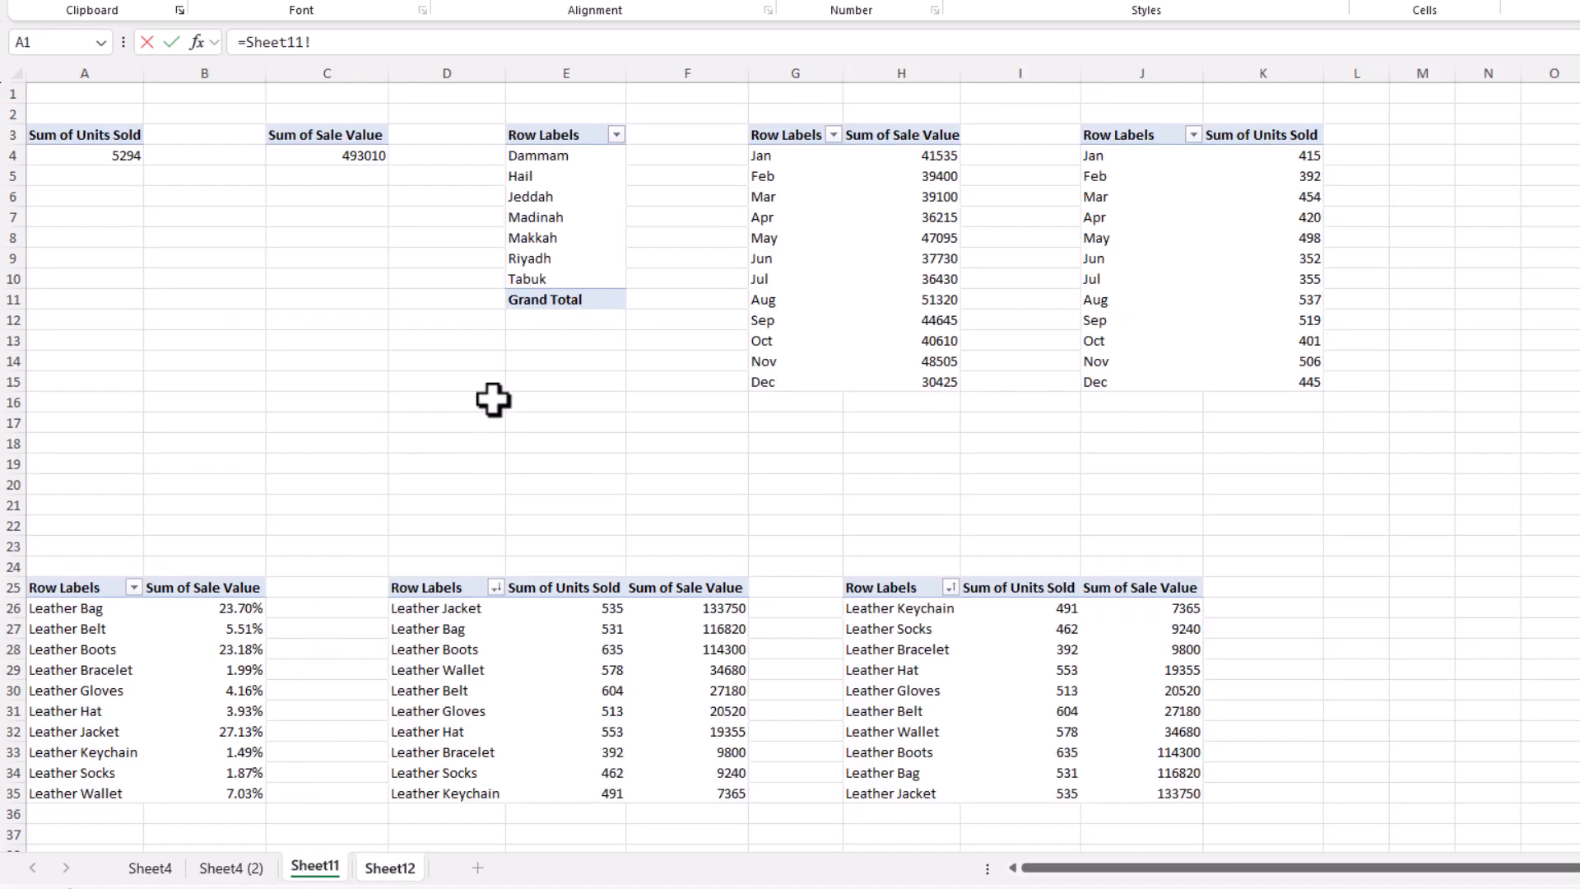
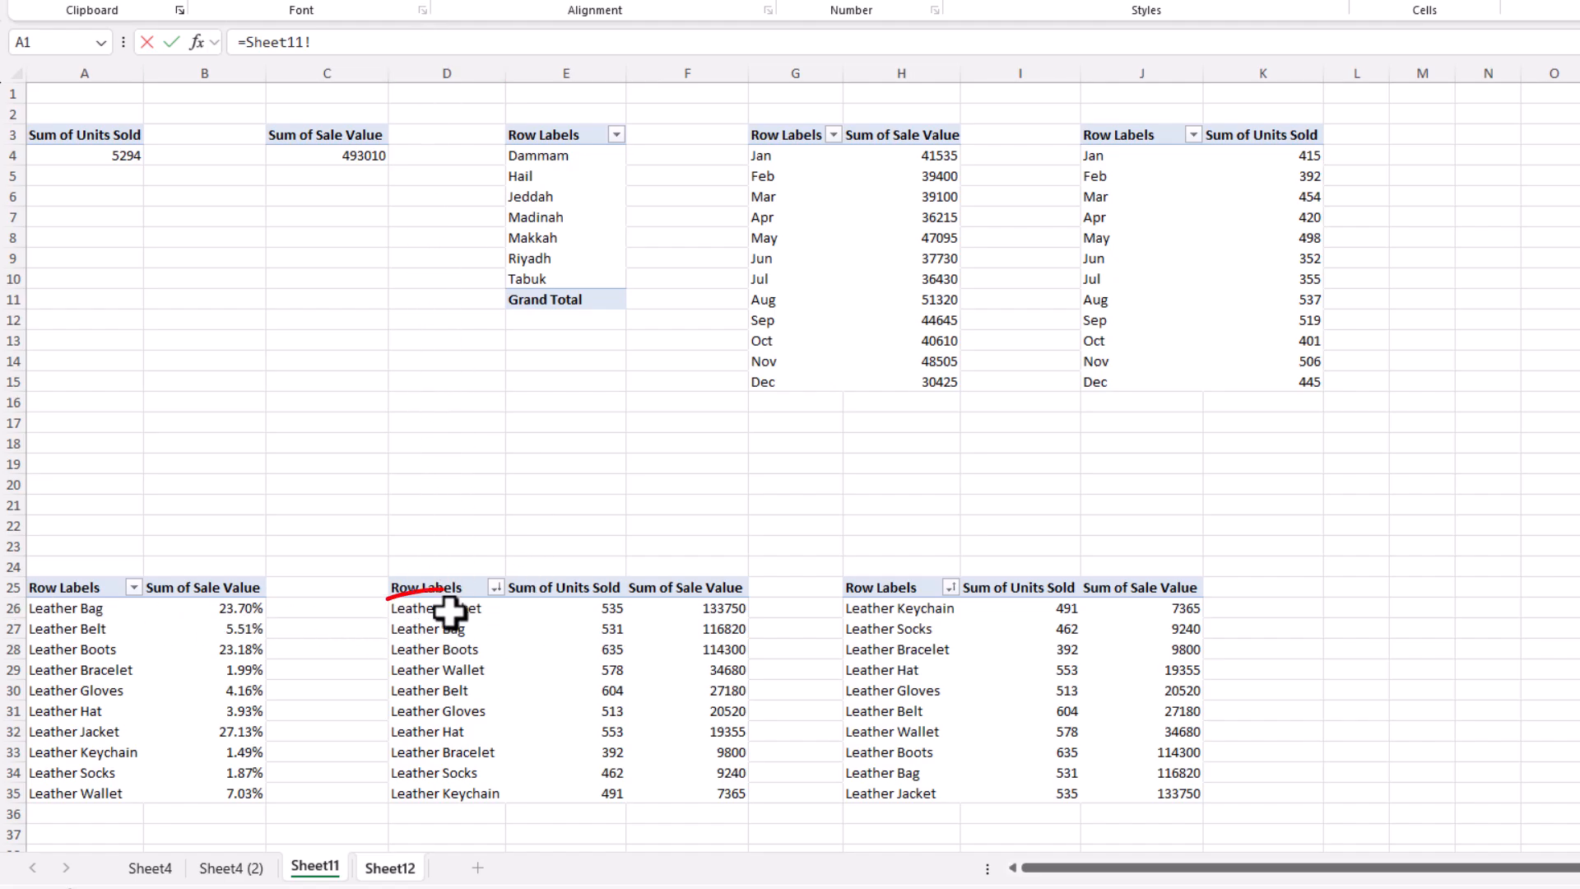
pyautogui.click(395, 37)
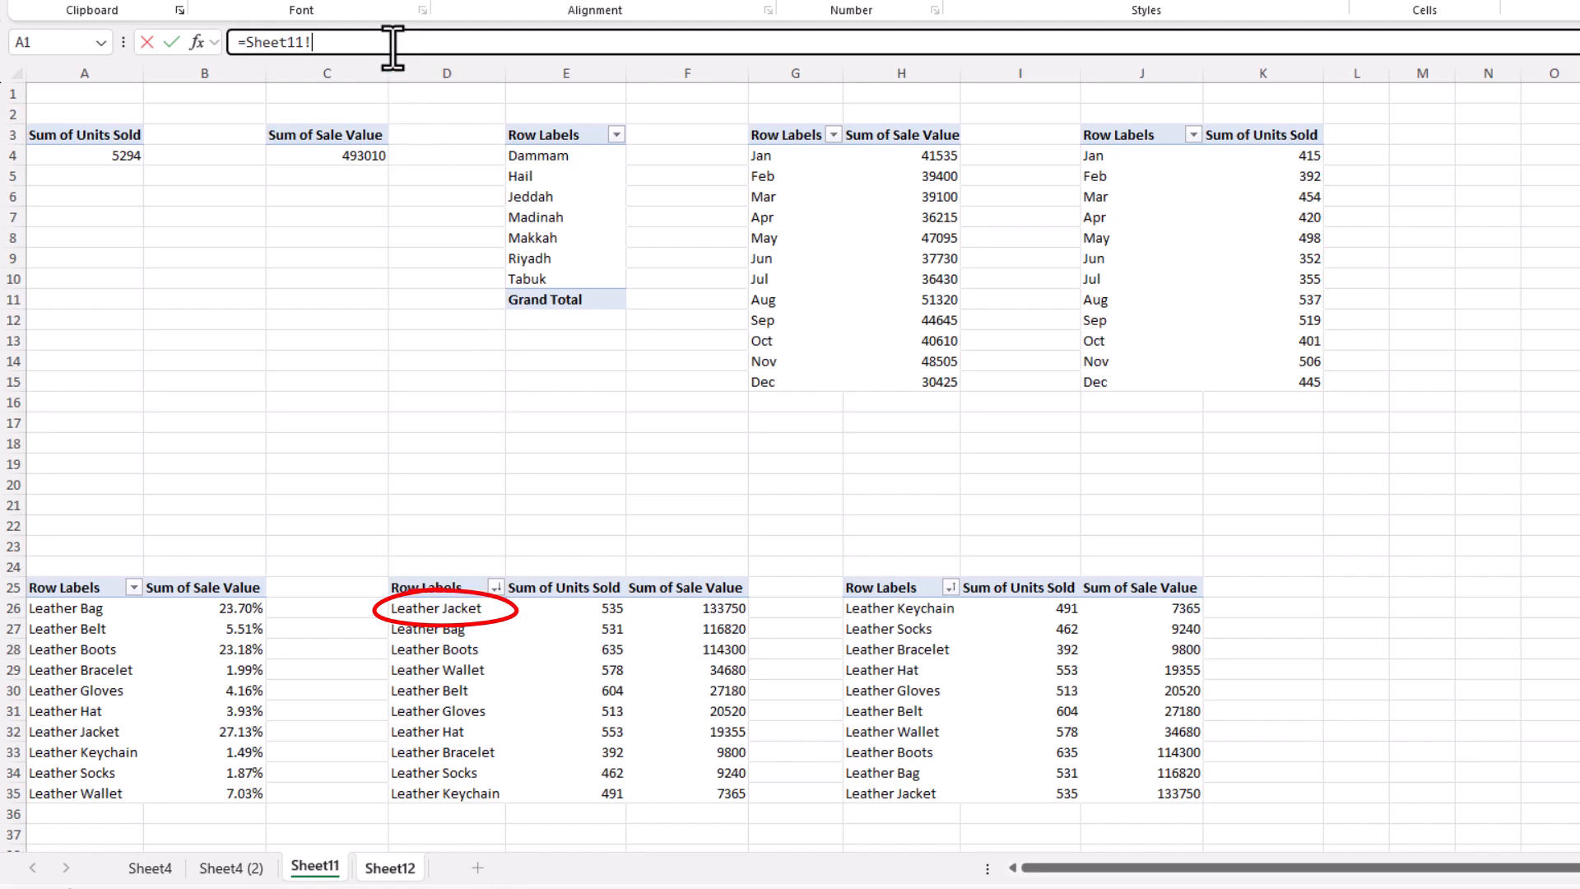
pyautogui.write('D')
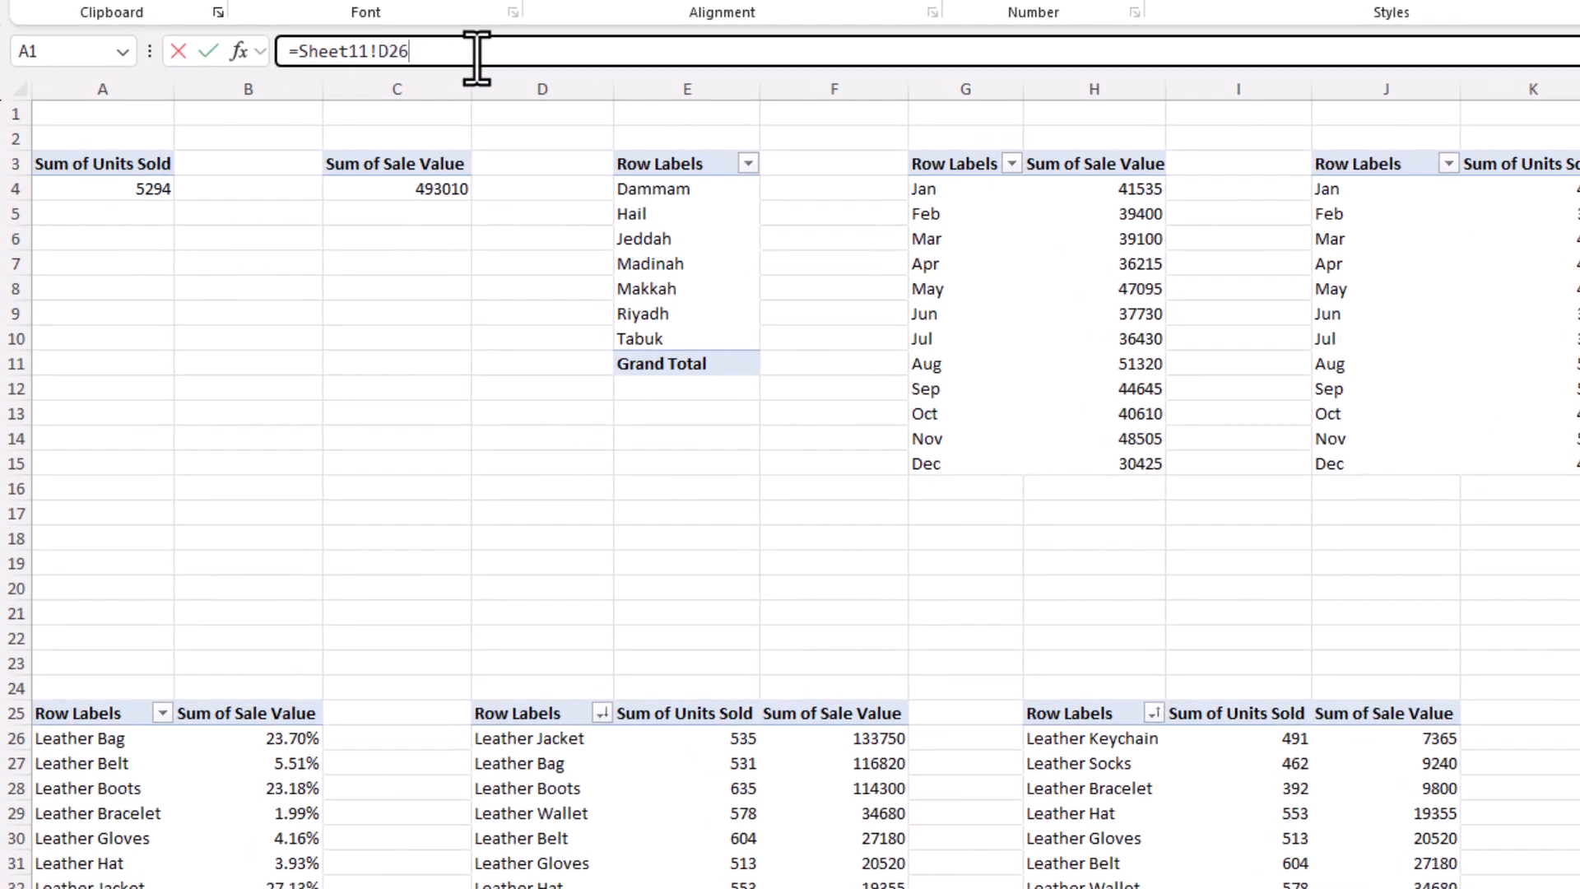
pyautogui.write('26')
pyautogui.press('Return')
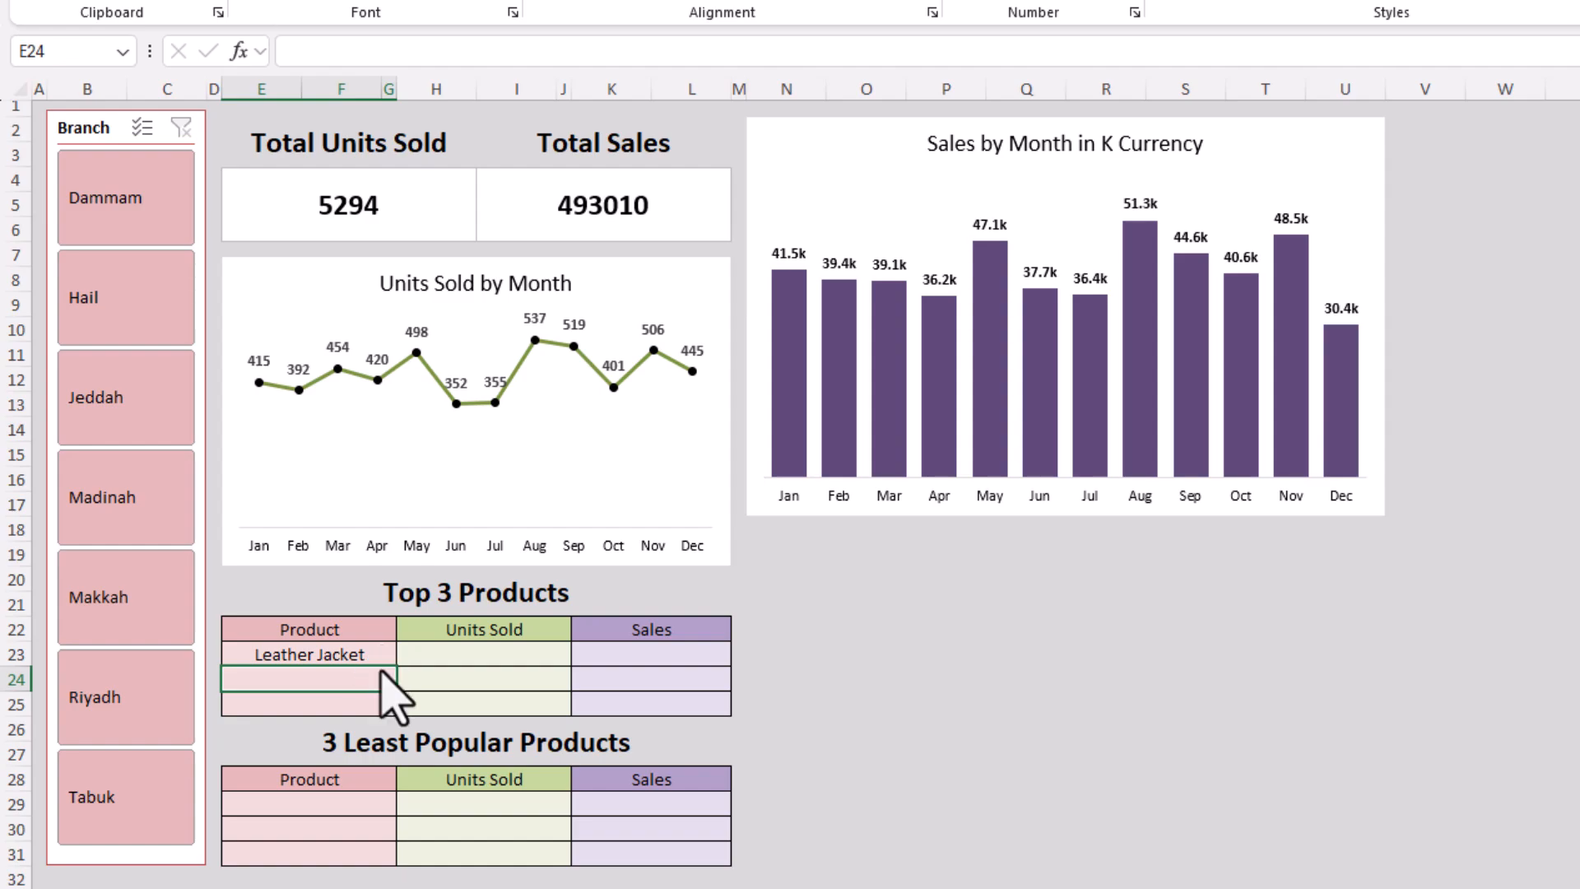
pyautogui.click(379, 649)
pyautogui.doubleClick(397, 666)
# - Copy the formula text =Sheet11!D26 from E23 into H23 and look up the units sold column on Sheet11
pyautogui.click(462, 56)
pyautogui.tripleClick(339, 51)
pyautogui.hotkey('ctrl', 'c')
pyautogui.click(494, 658)
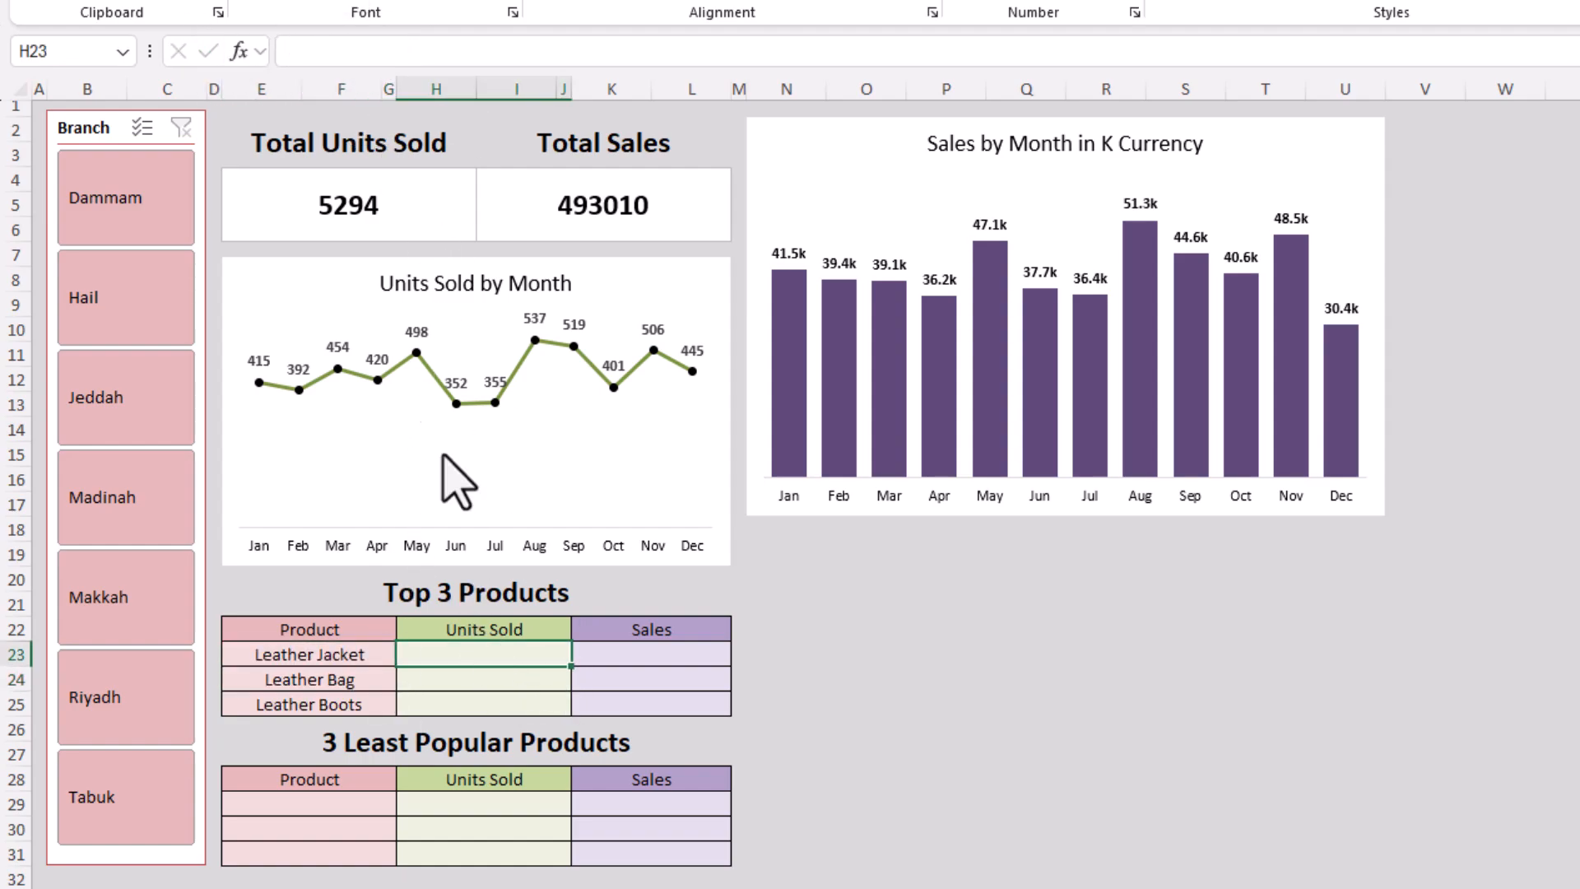
pyautogui.click(387, 51)
pyautogui.hotkey('ctrl', 'v')
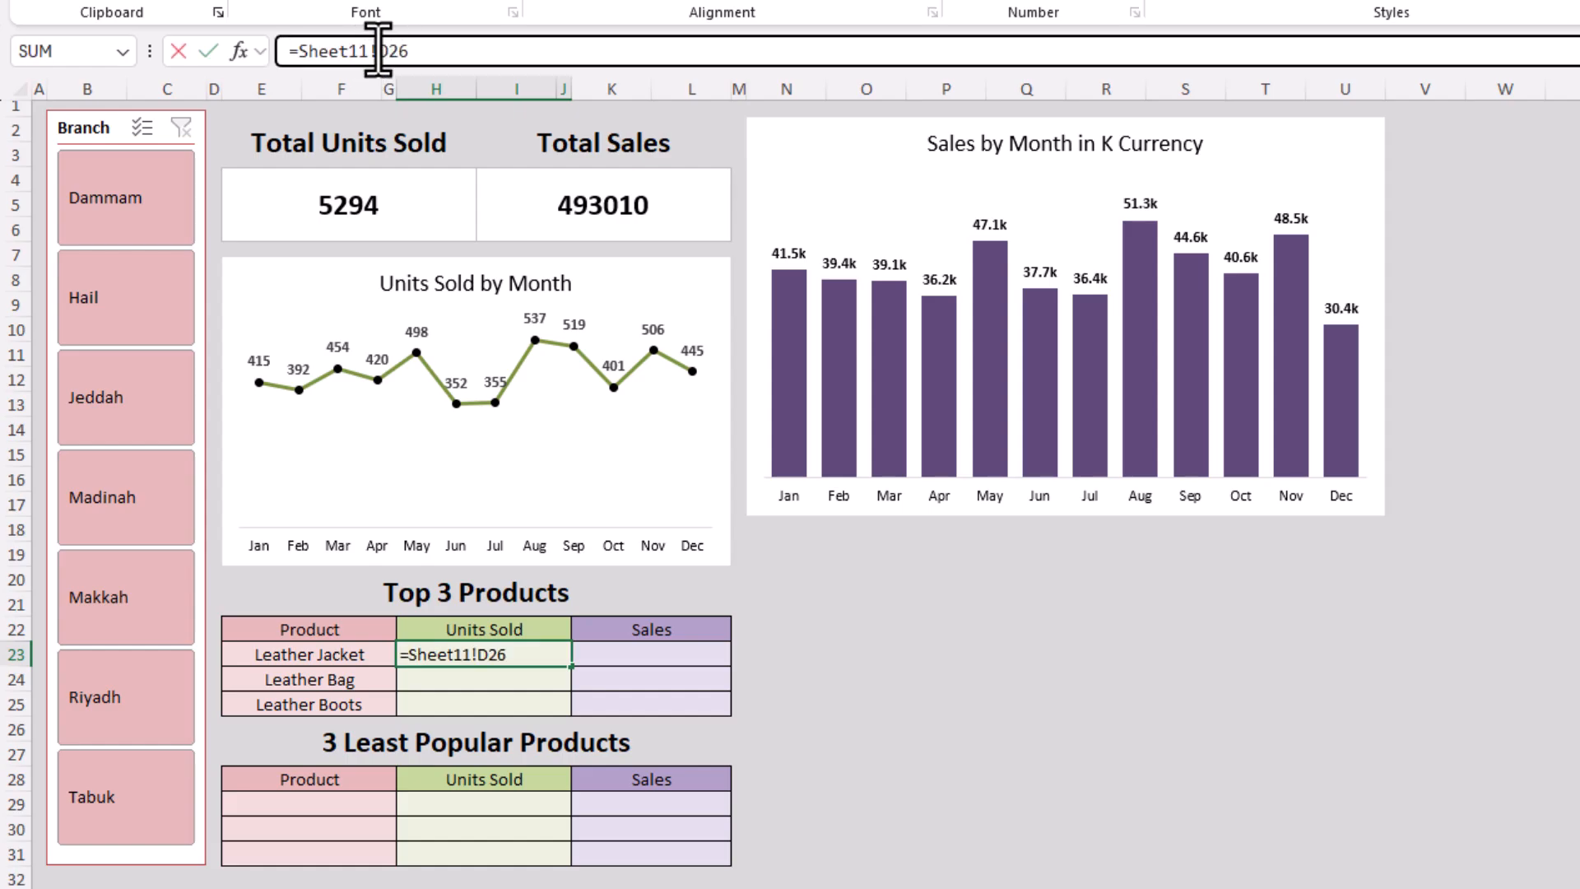
pyautogui.click(341, 888)
pyautogui.click(560, 888)
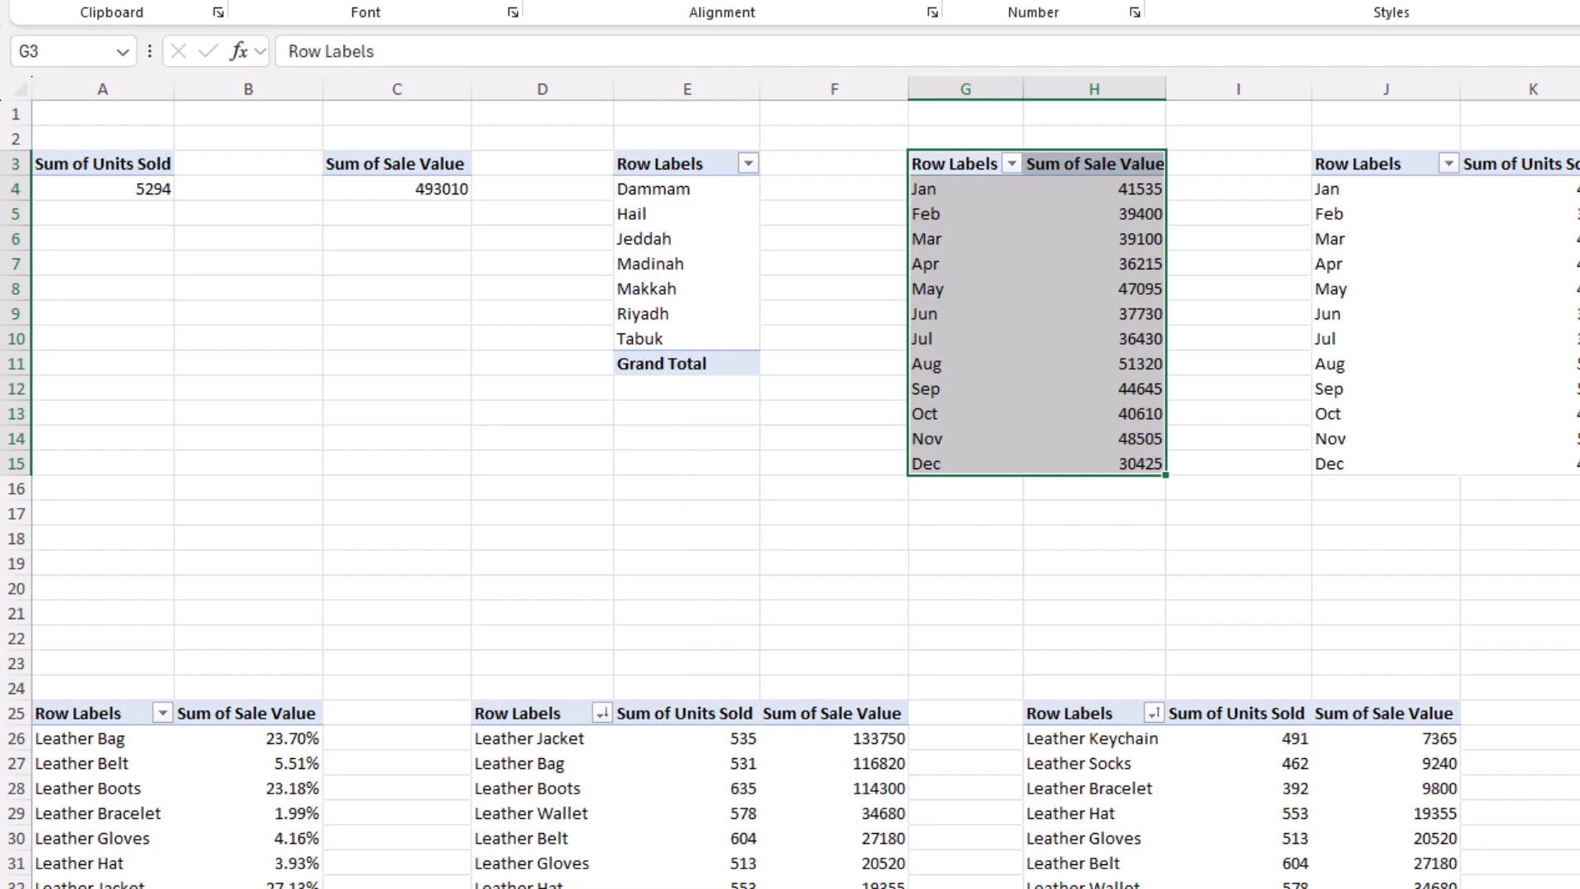
pyautogui.click(444, 888)
pyautogui.click(494, 659)
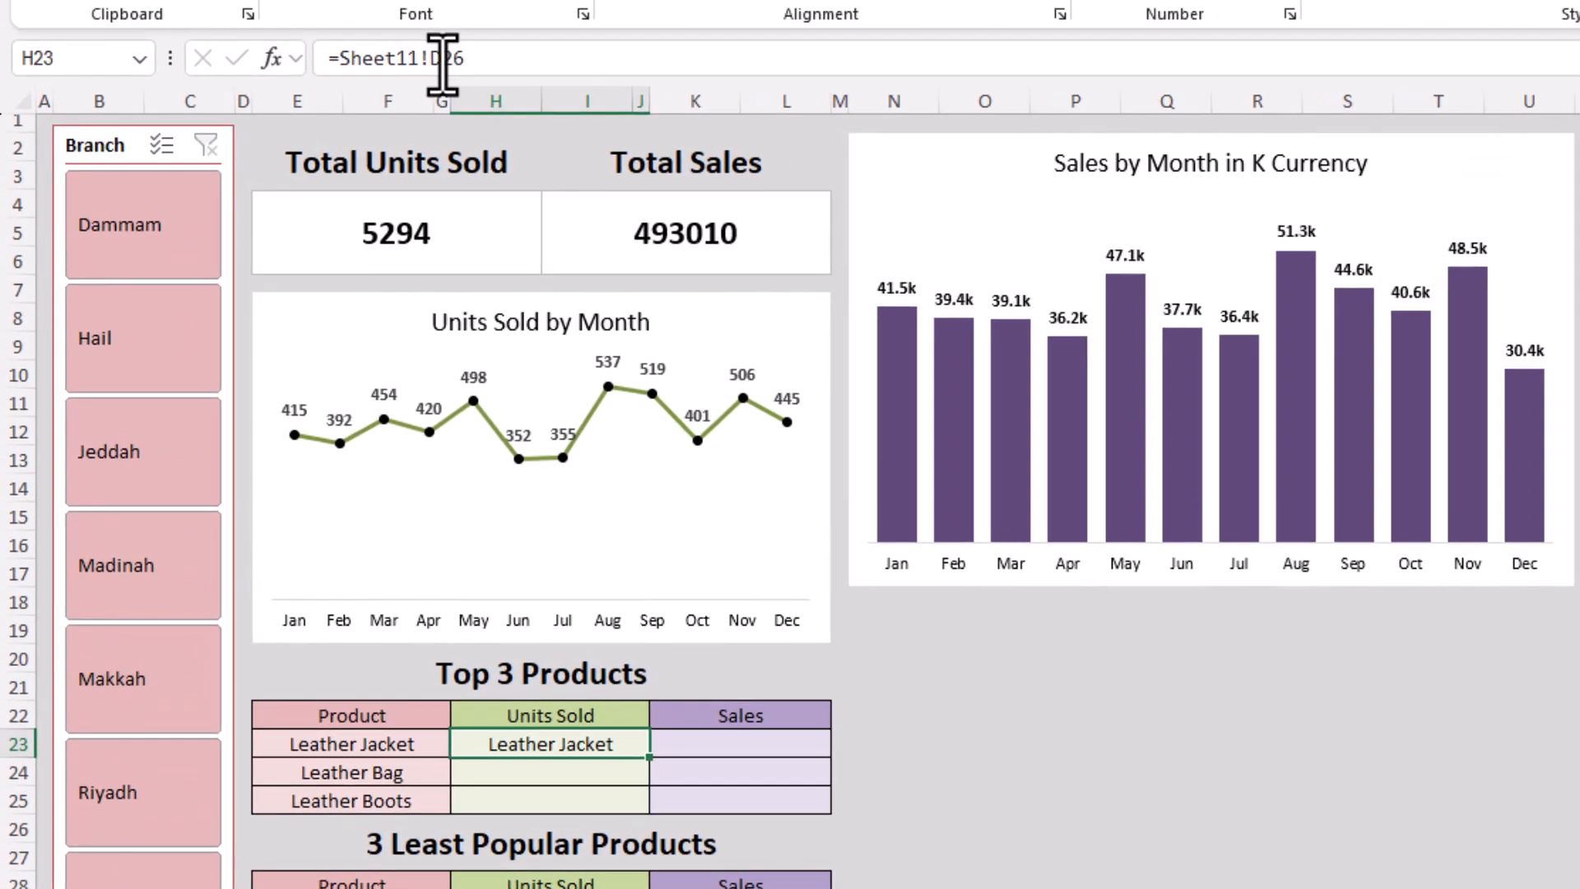
# - Change the Units Sold formula in H23 to =Sheet11!E26 and fill it down to H25
pyautogui.click(416, 54)
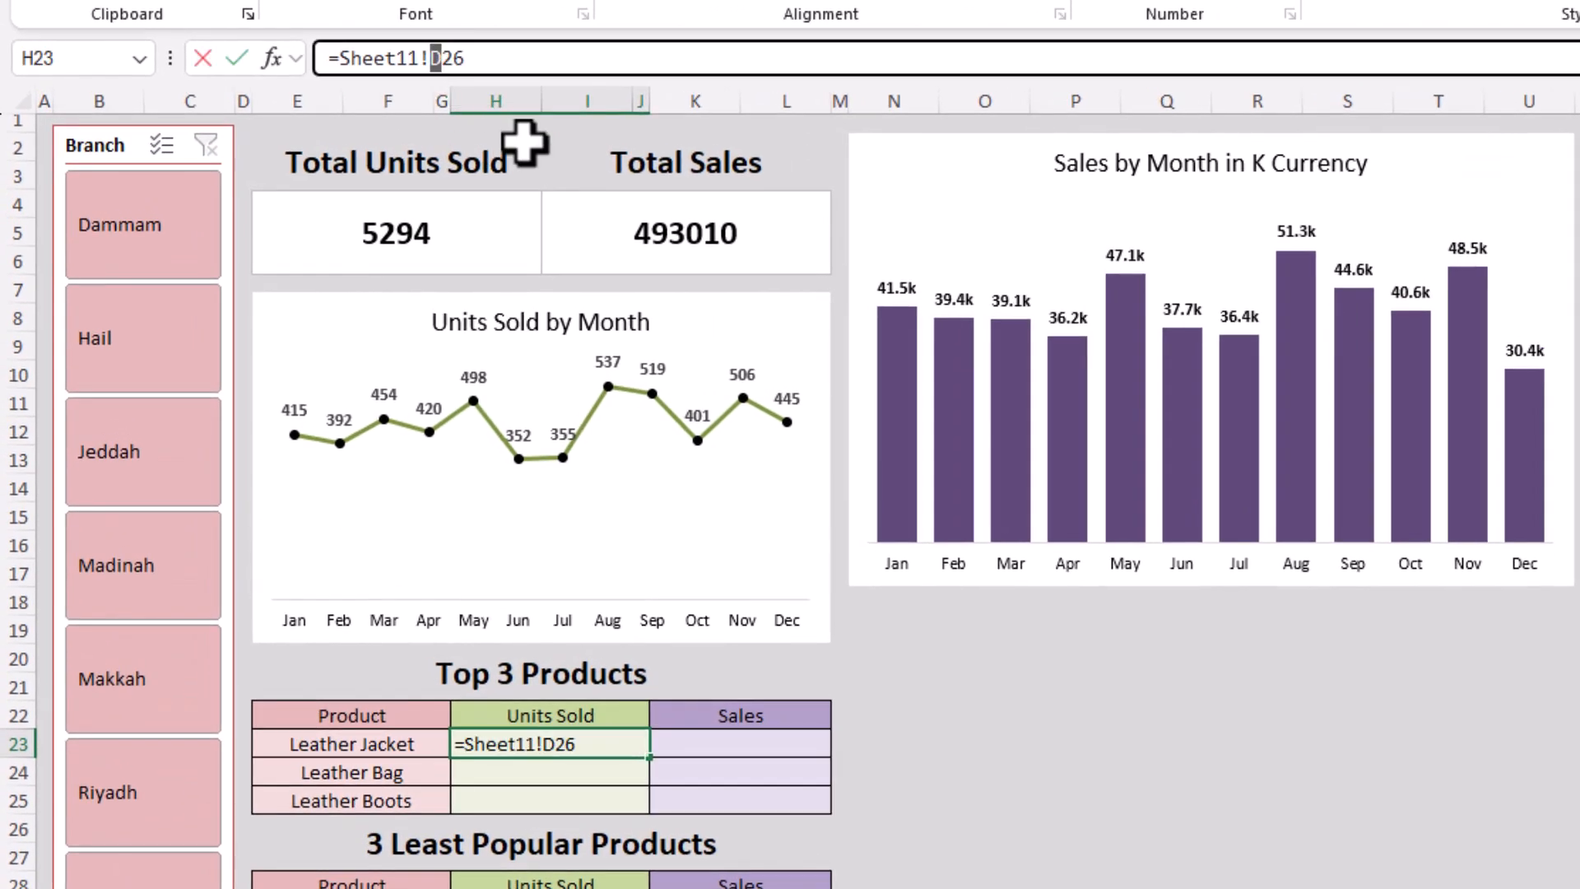
pyautogui.write('E')
pyautogui.press('Return')
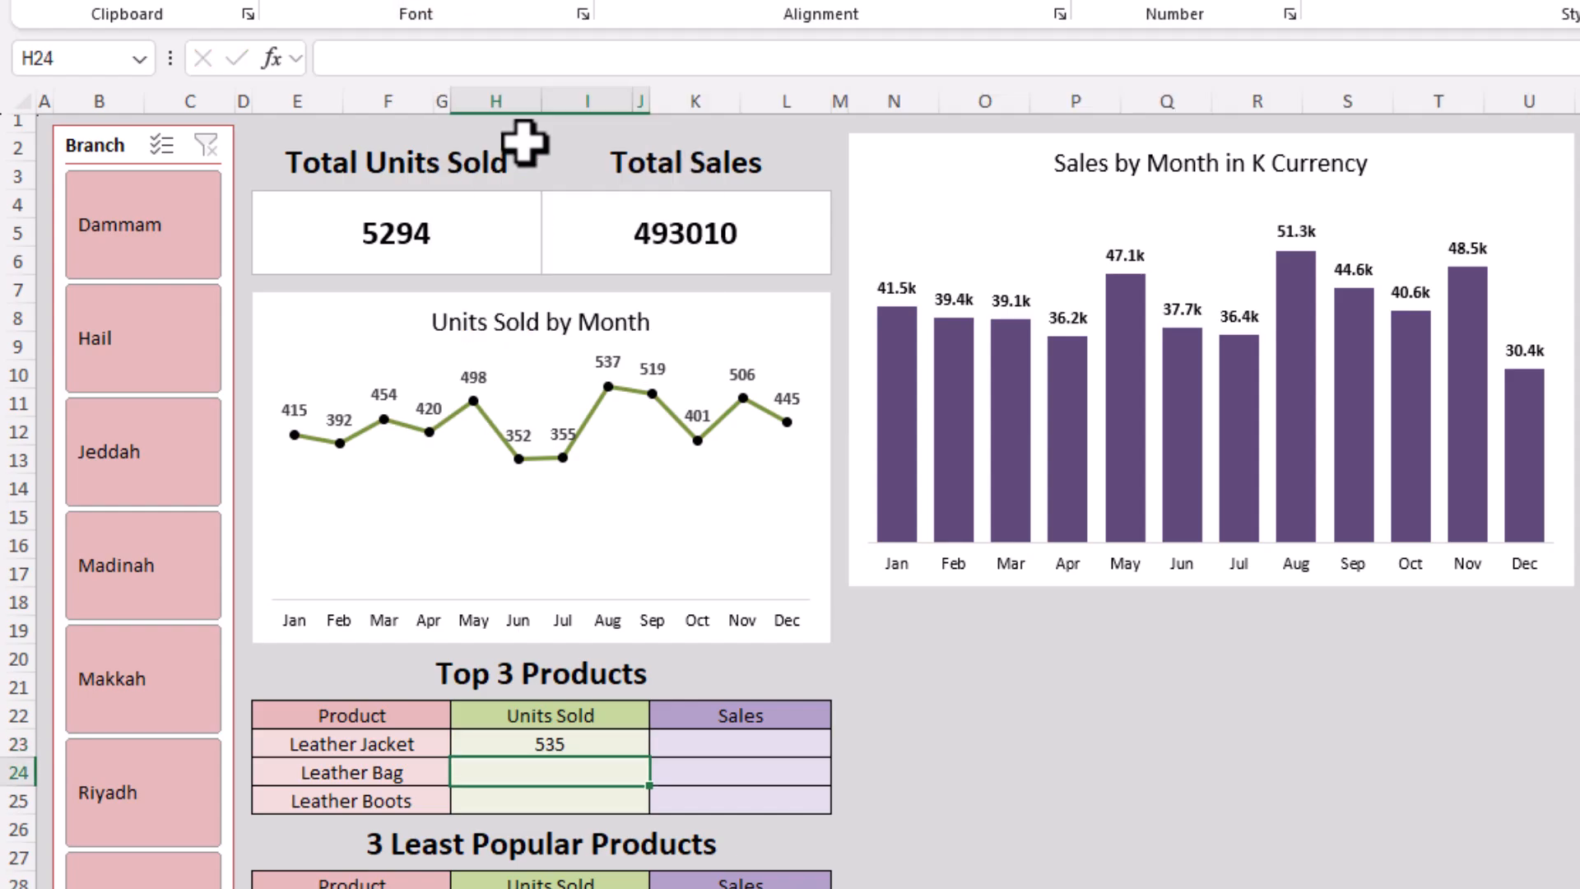
pyautogui.click(629, 745)
pyautogui.moveTo(649, 756); pyautogui.dragTo(646, 805)
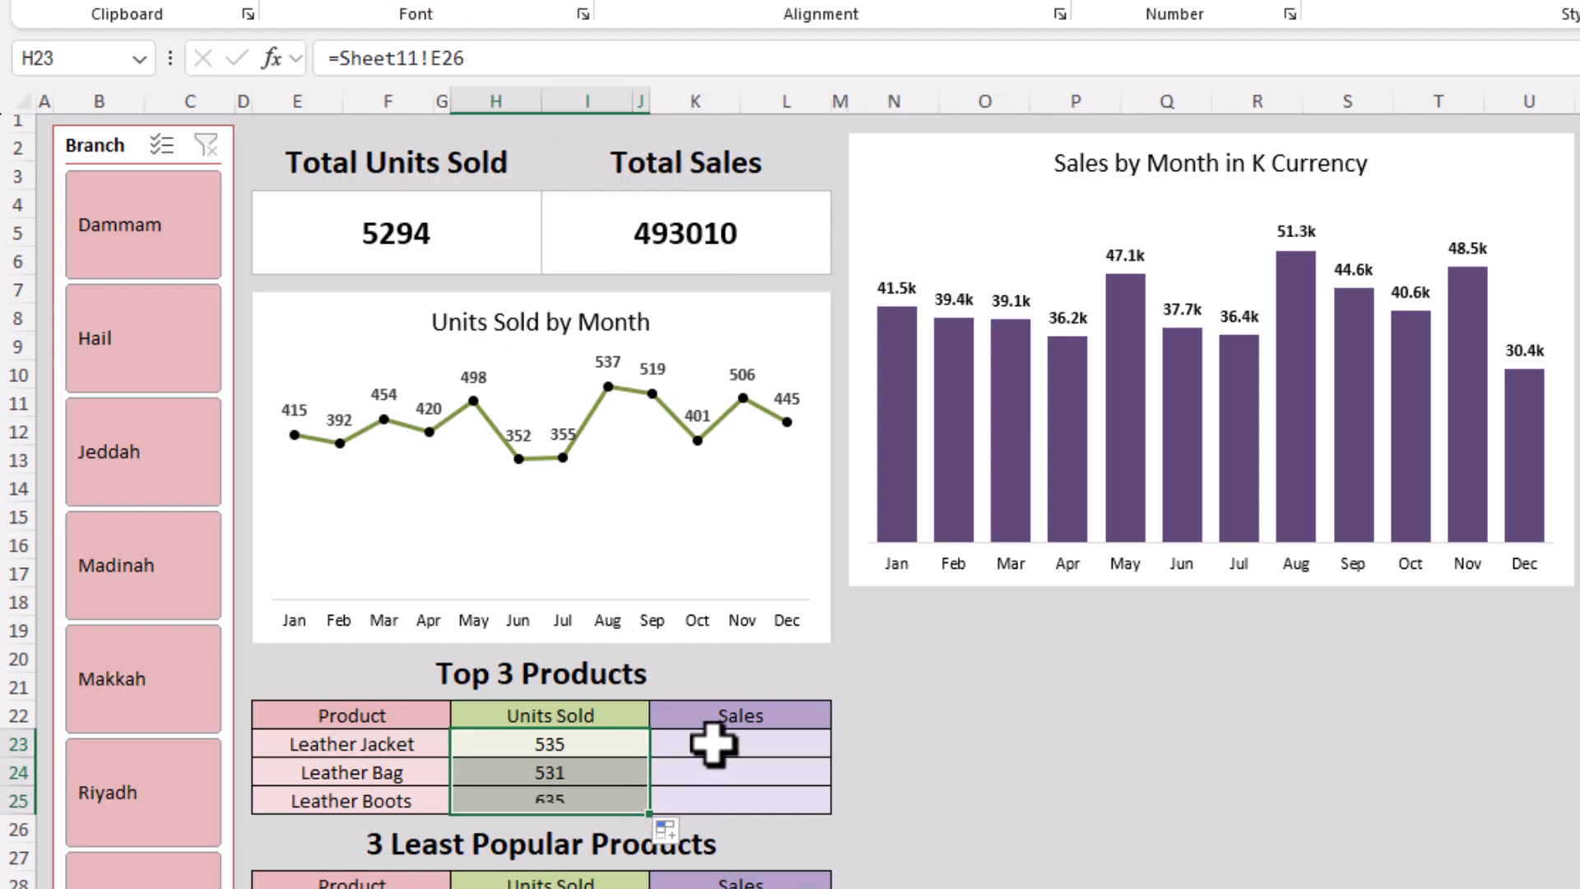
# - Paste the formula =Sheet11!D26 into Sales cell K23 and look up the sale value column on Sheet11
pyautogui.click(710, 743)
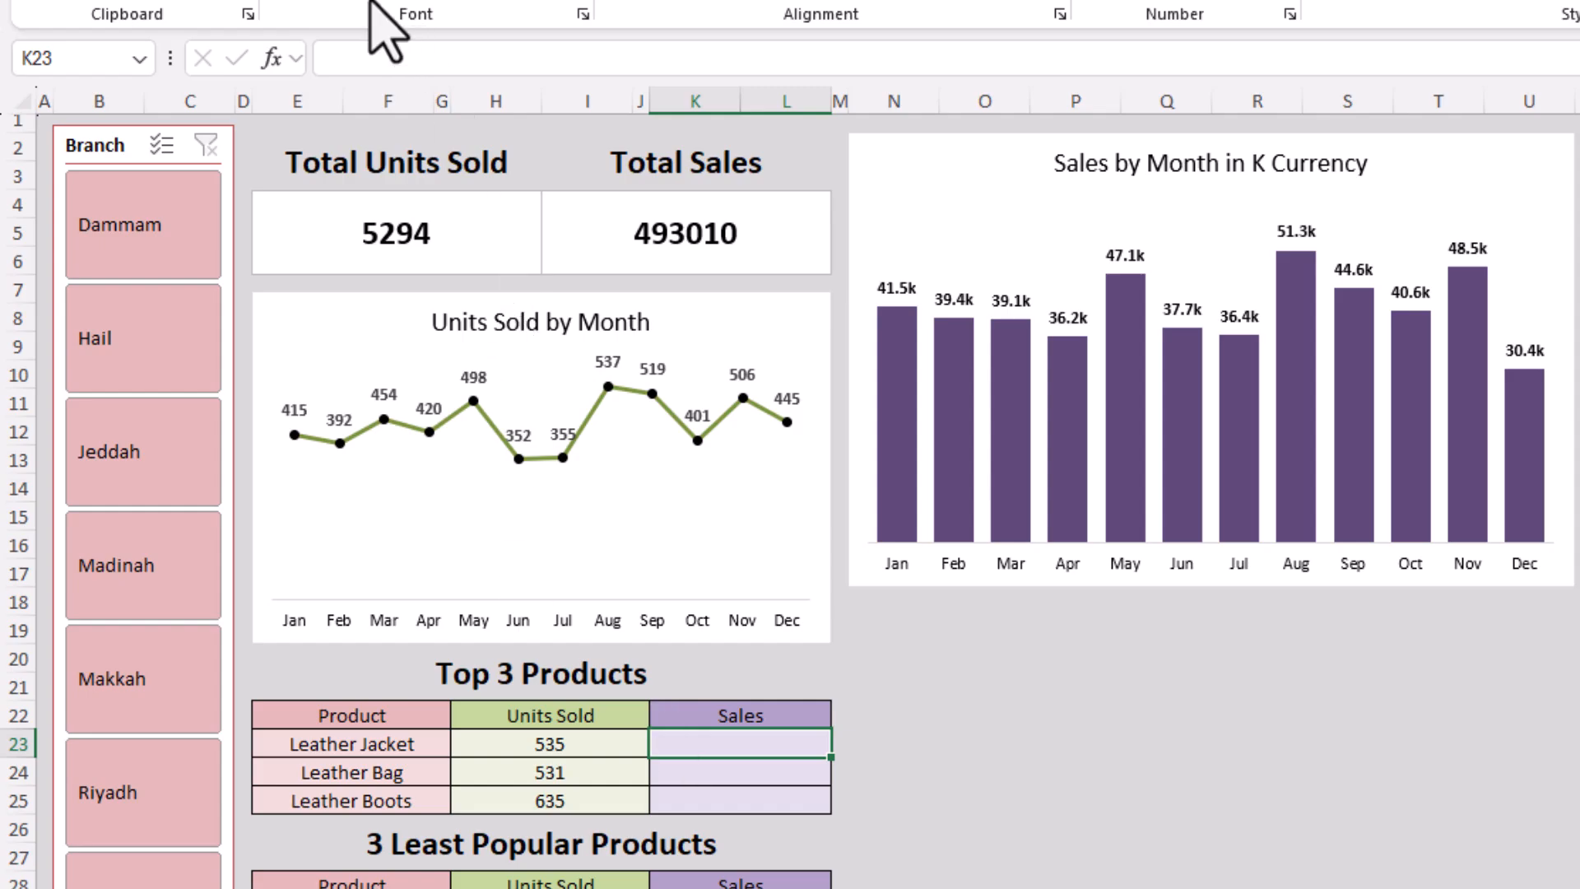
pyautogui.click(402, 58)
pyautogui.hotkey('ctrl', 'v')
pyautogui.press('Return')
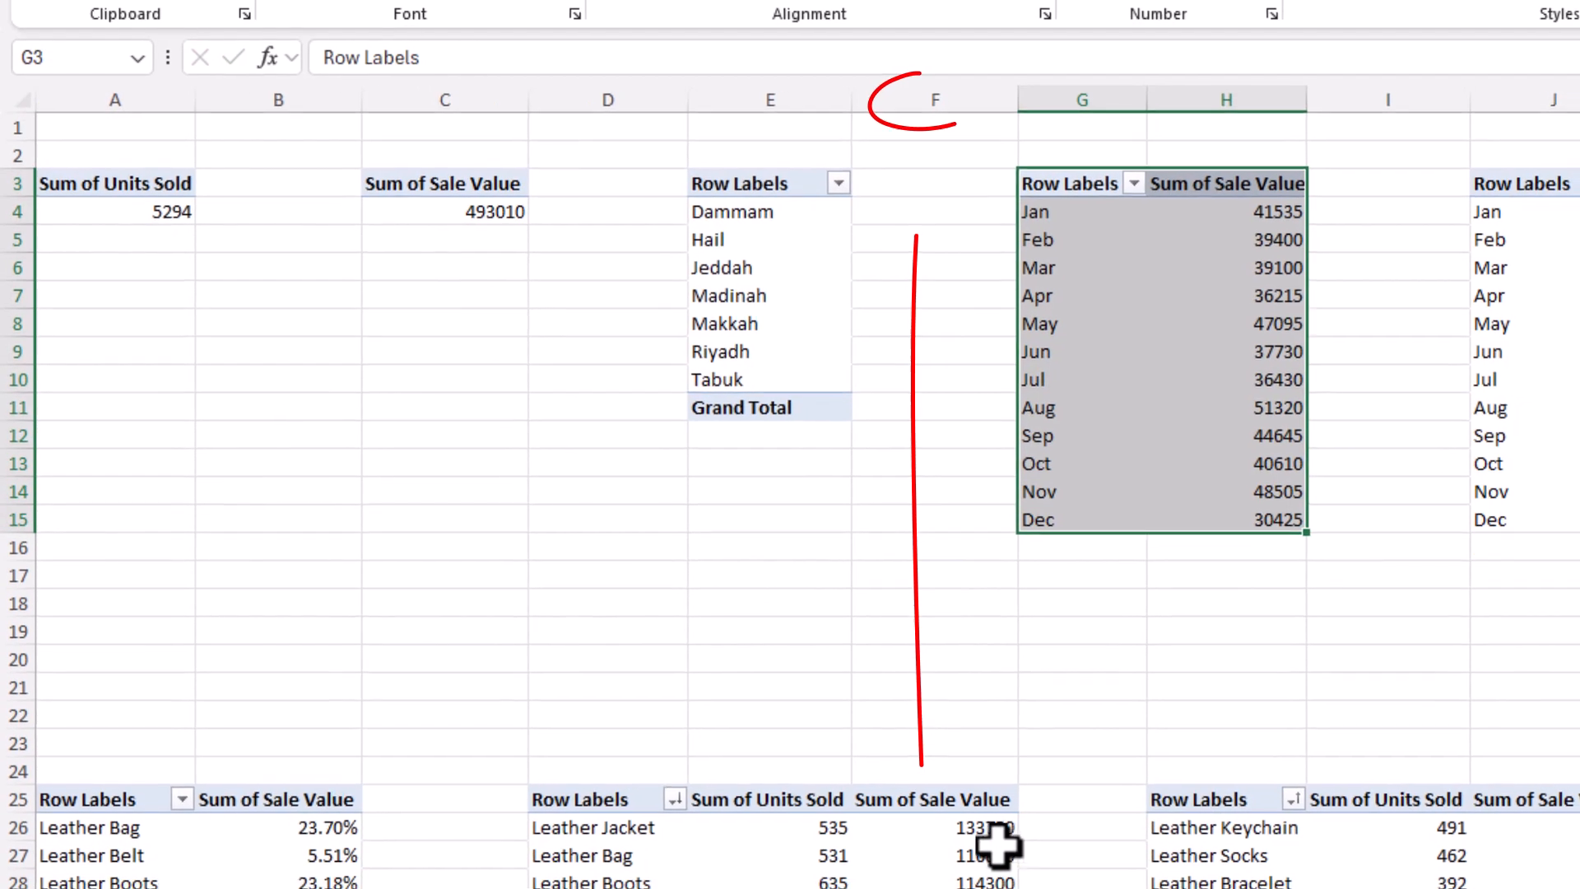
pyautogui.click(970, 847)
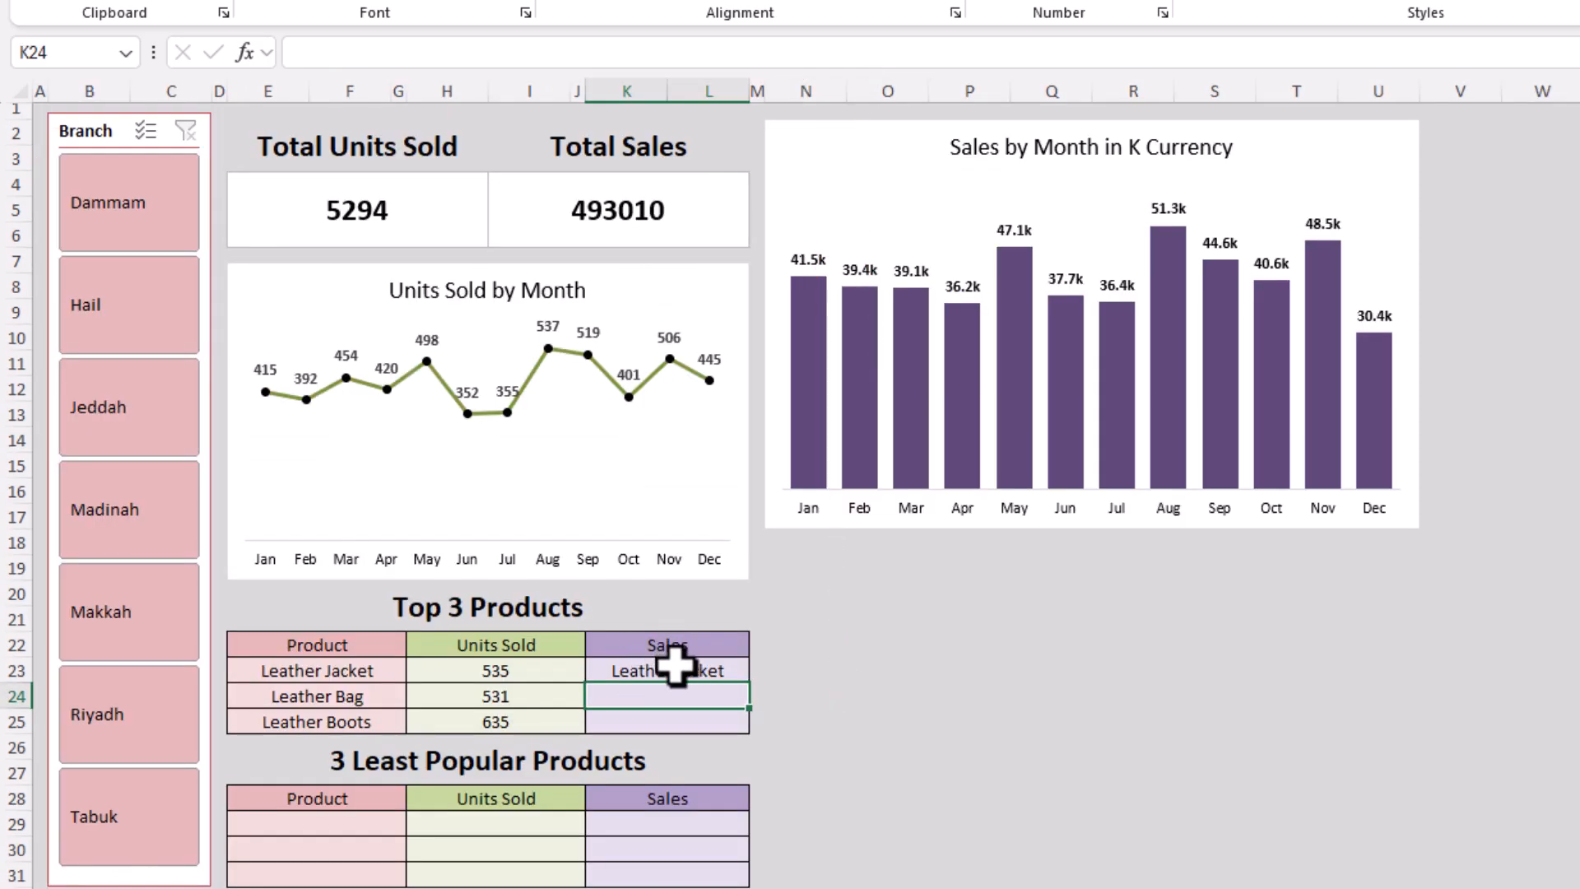
# - Change the Sales formula in K23 to =Sheet11!F26 and fill it down to K25
pyautogui.click(673, 668)
pyautogui.click(397, 53)
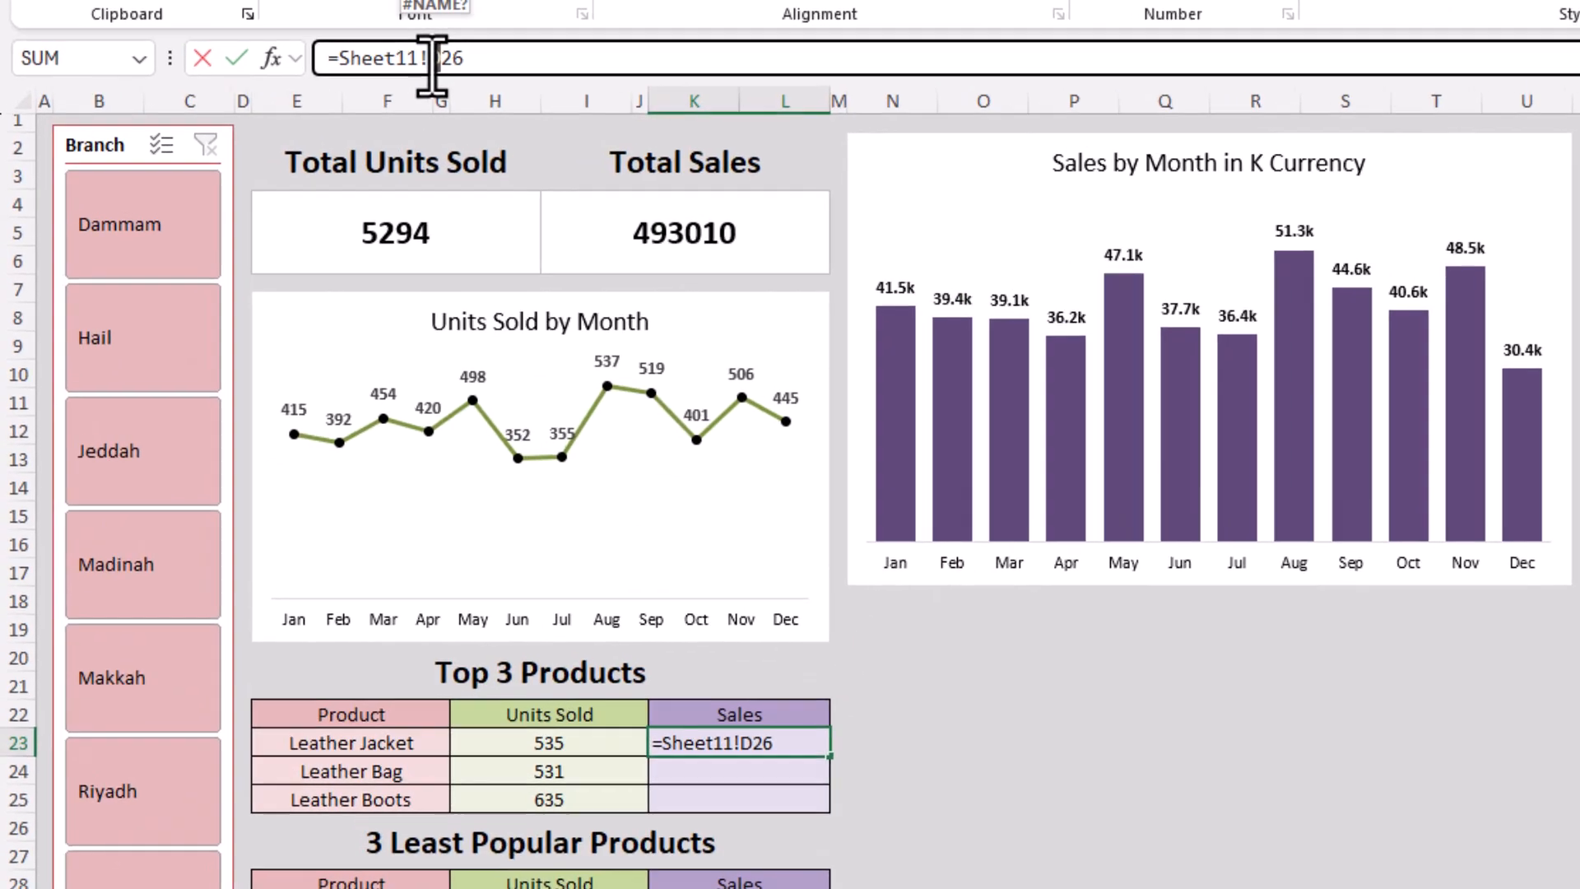
pyautogui.press('BackSpace')
pyautogui.write('F')
pyautogui.press('Return')
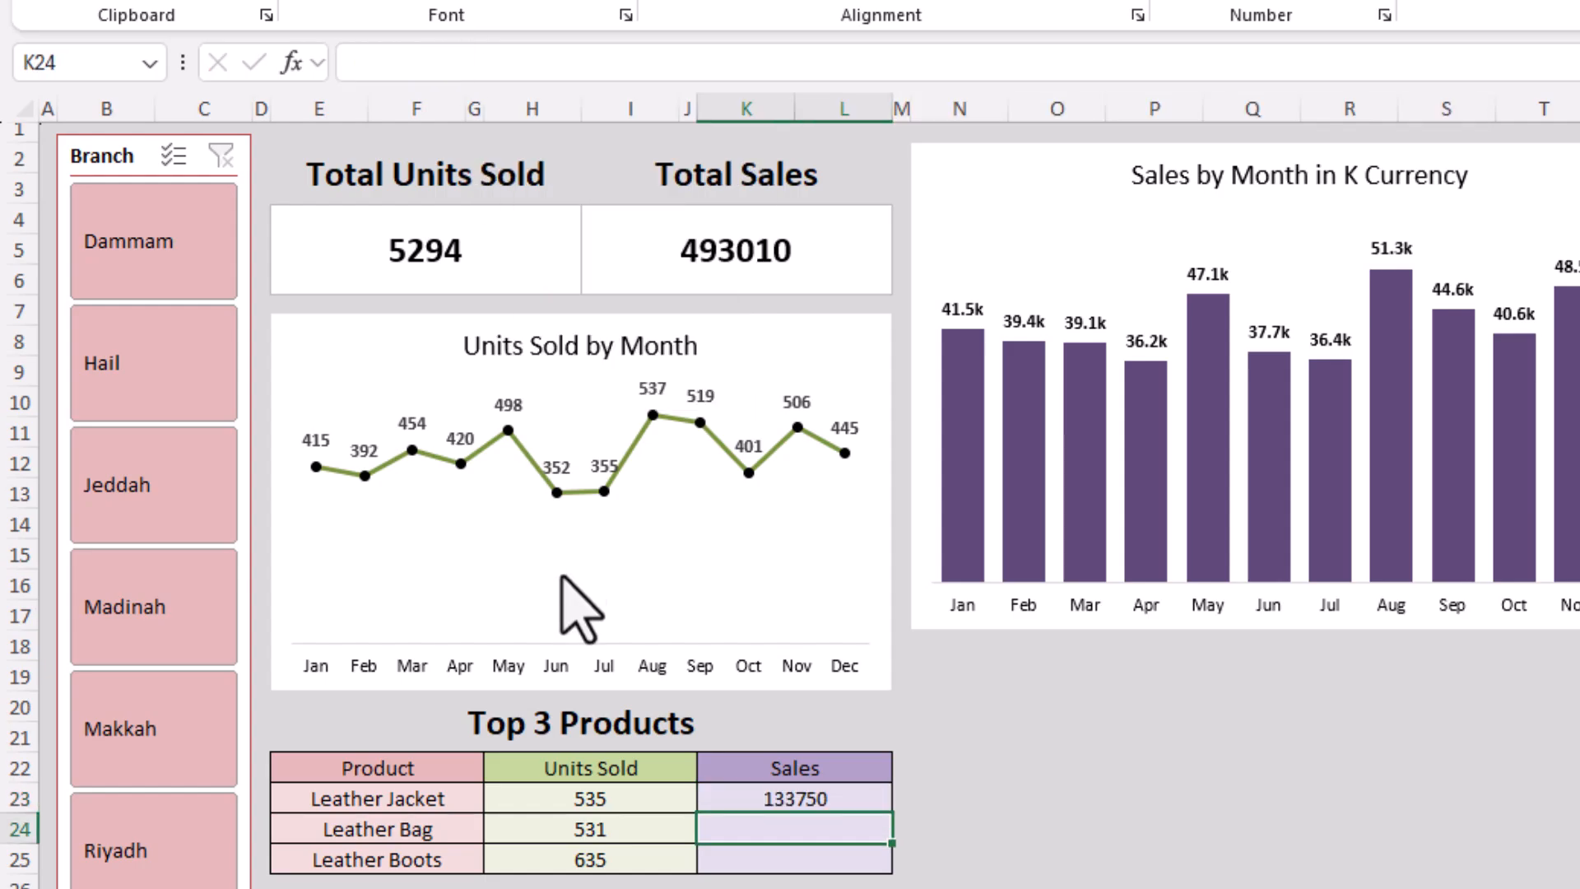
pyautogui.click(879, 800)
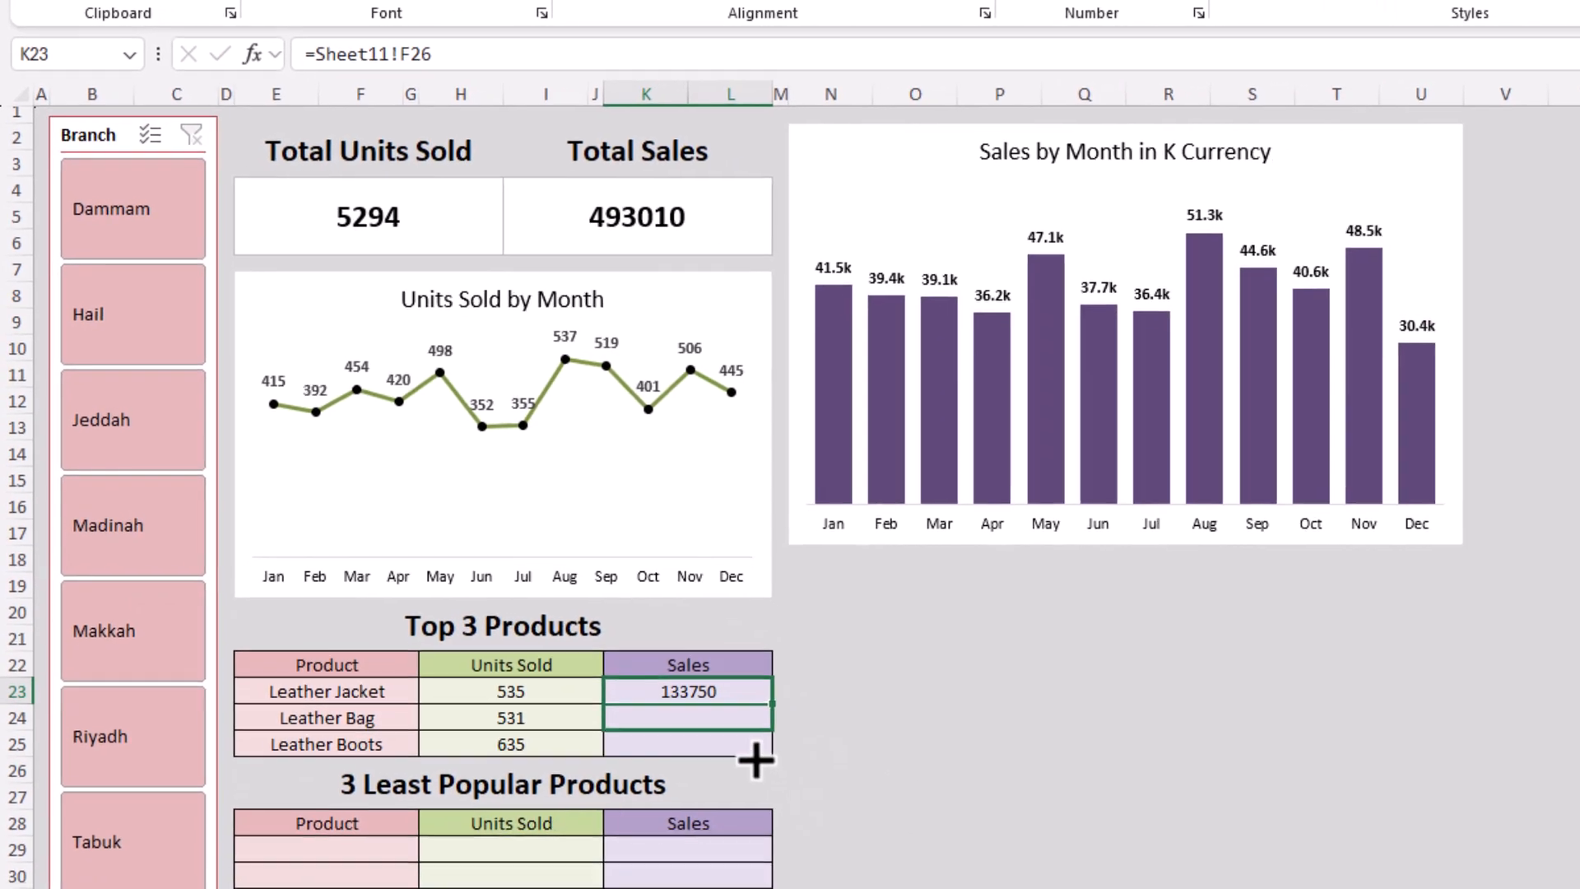
pyautogui.moveTo(892, 814); pyautogui.dragTo(825, 864)
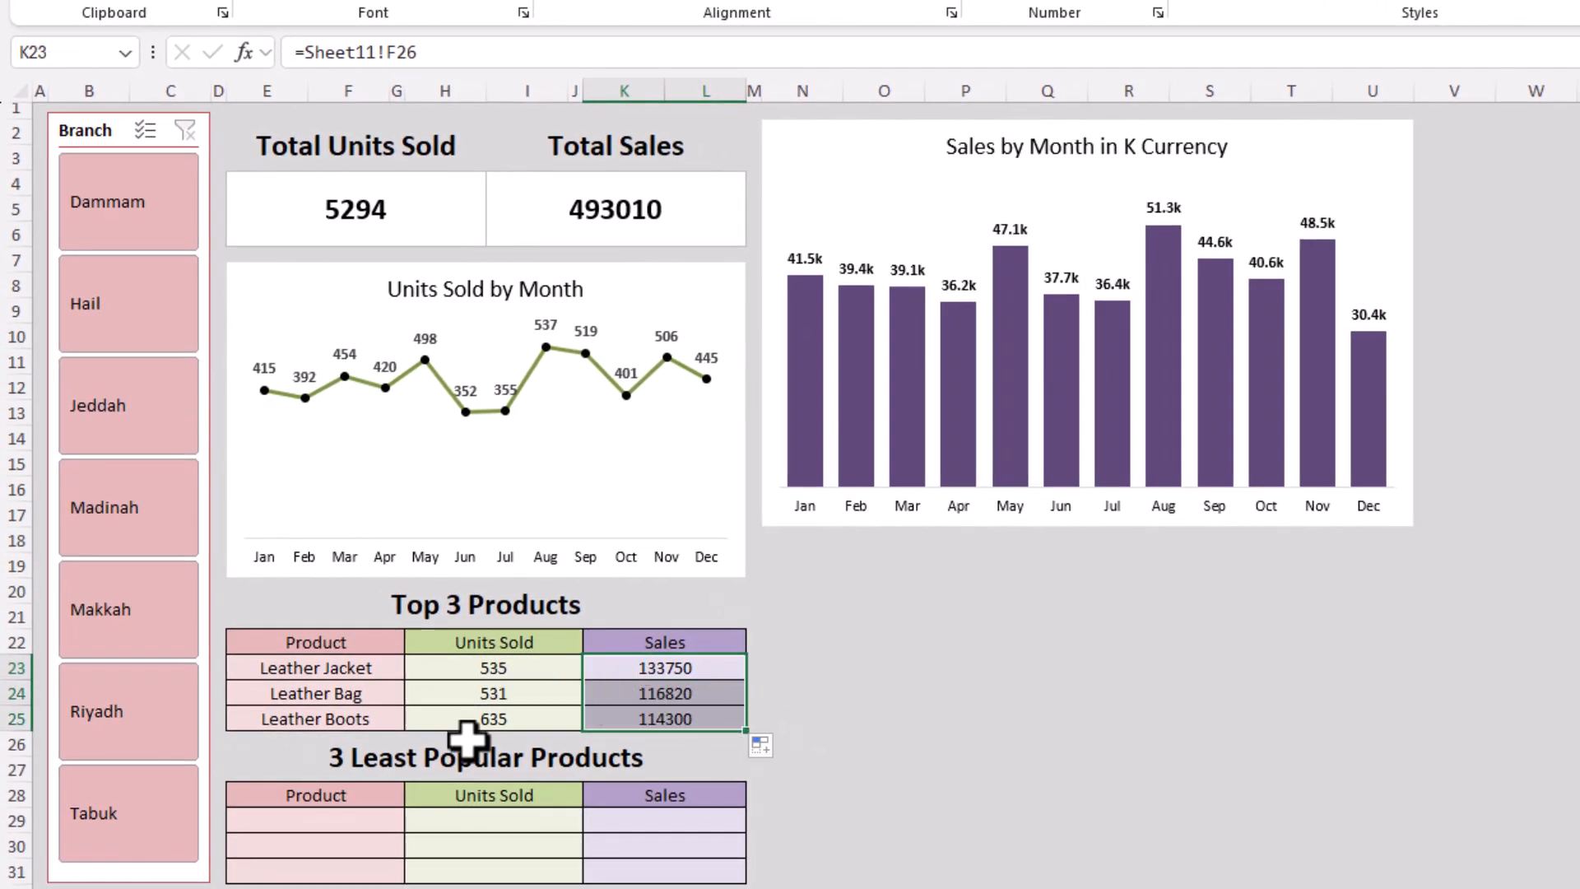
# - Examine the ascending product PivotTable on Sheet11 for the cell reference of its first product, for use in E29
pyautogui.click(339, 823)
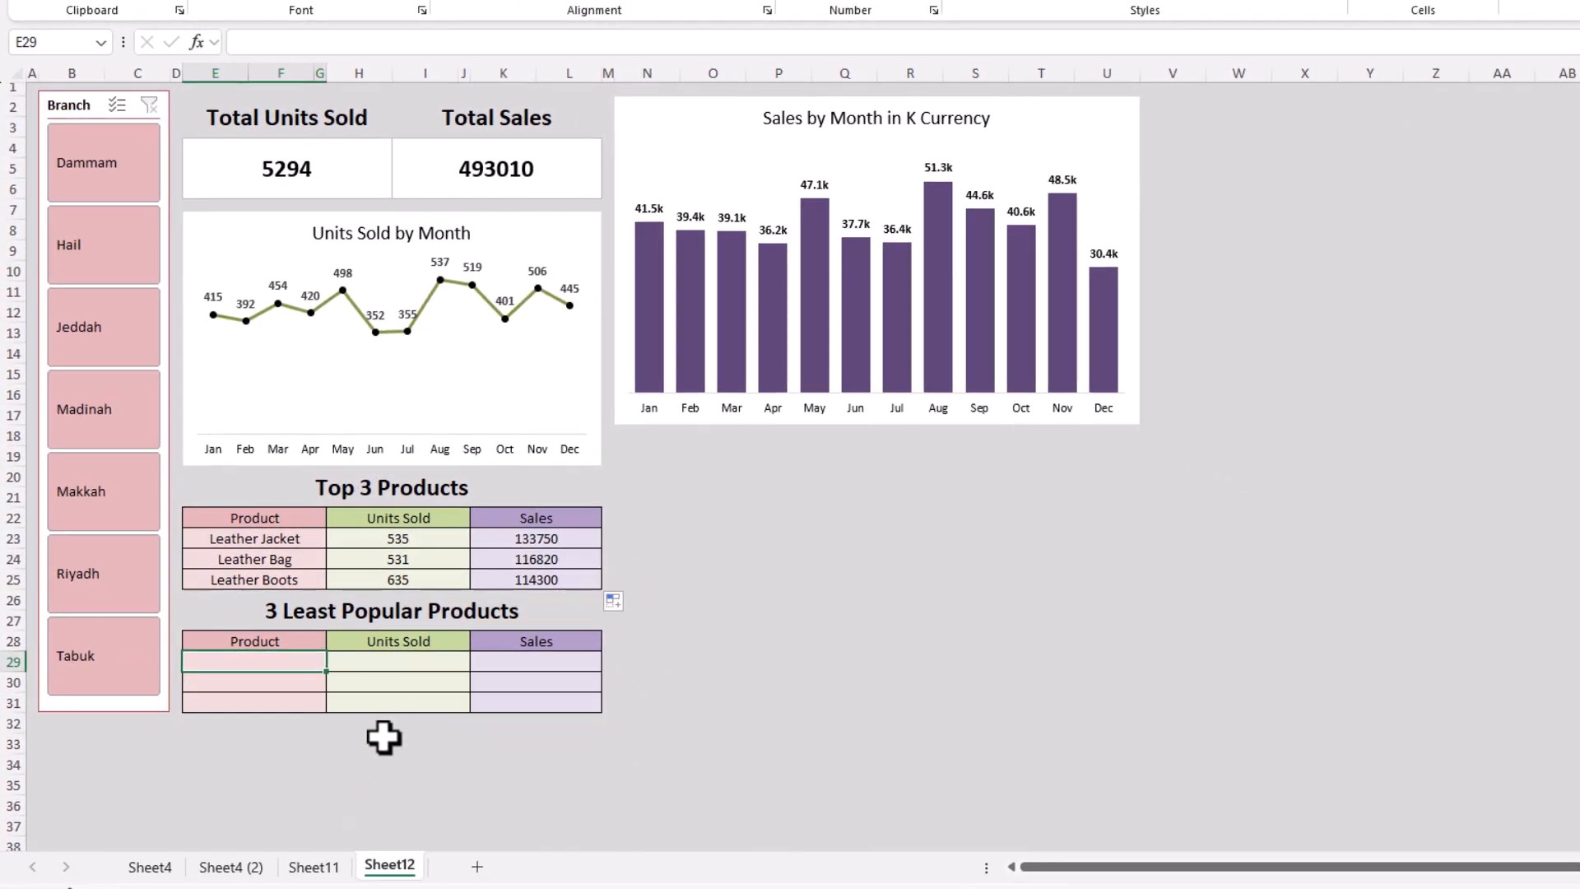
pyautogui.click(313, 867)
pyautogui.moveTo(911, 589); pyautogui.dragTo(1107, 782)
pyautogui.click(903, 611)
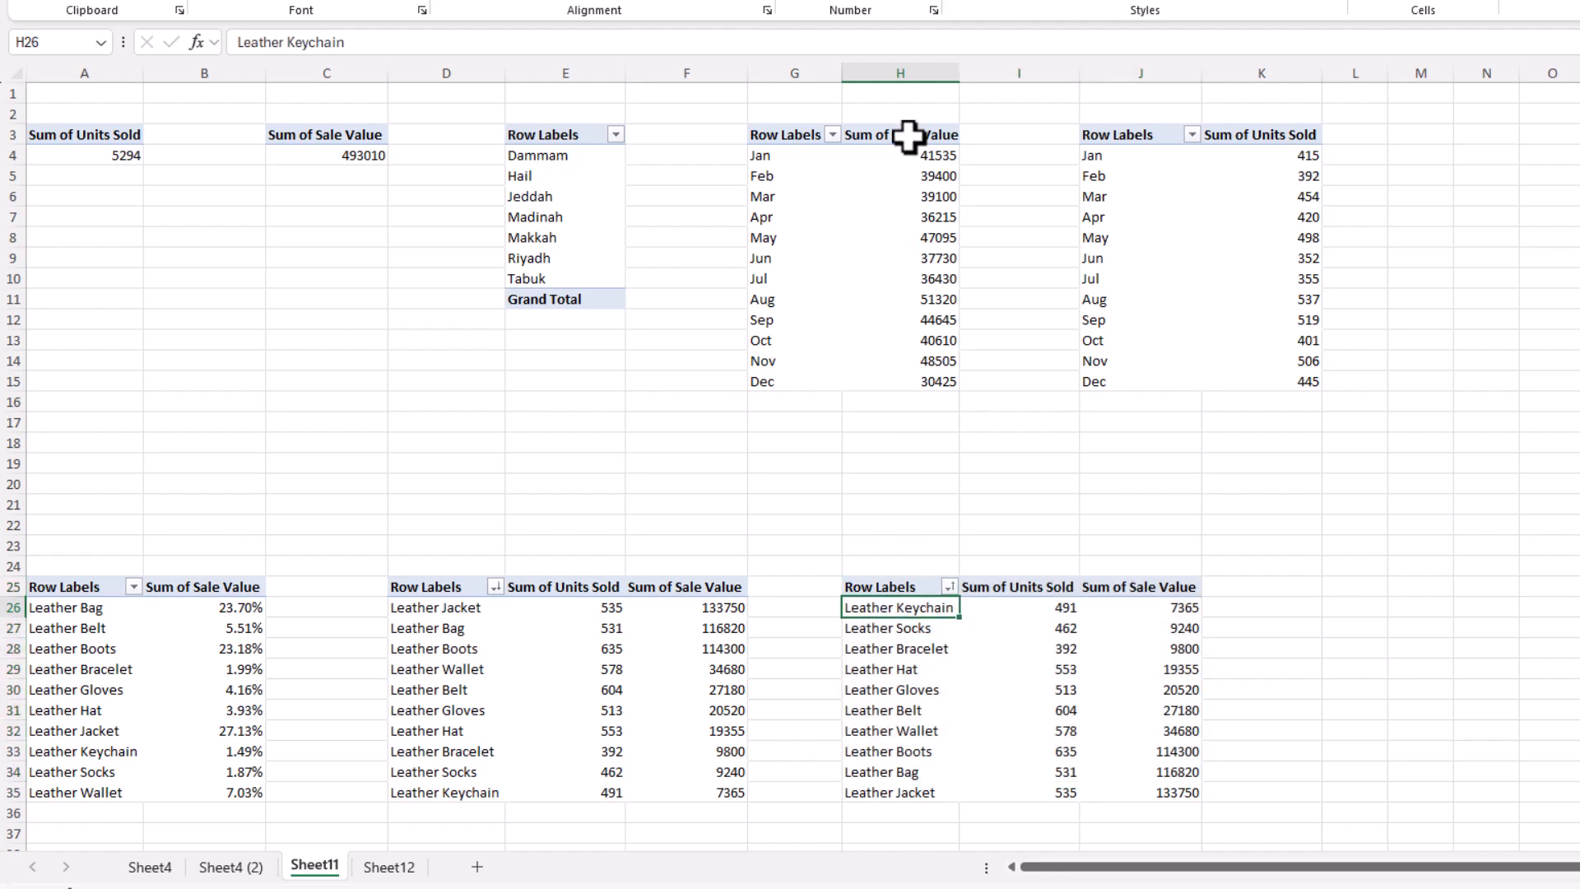
pyautogui.click(905, 70)
pyautogui.click(10, 609)
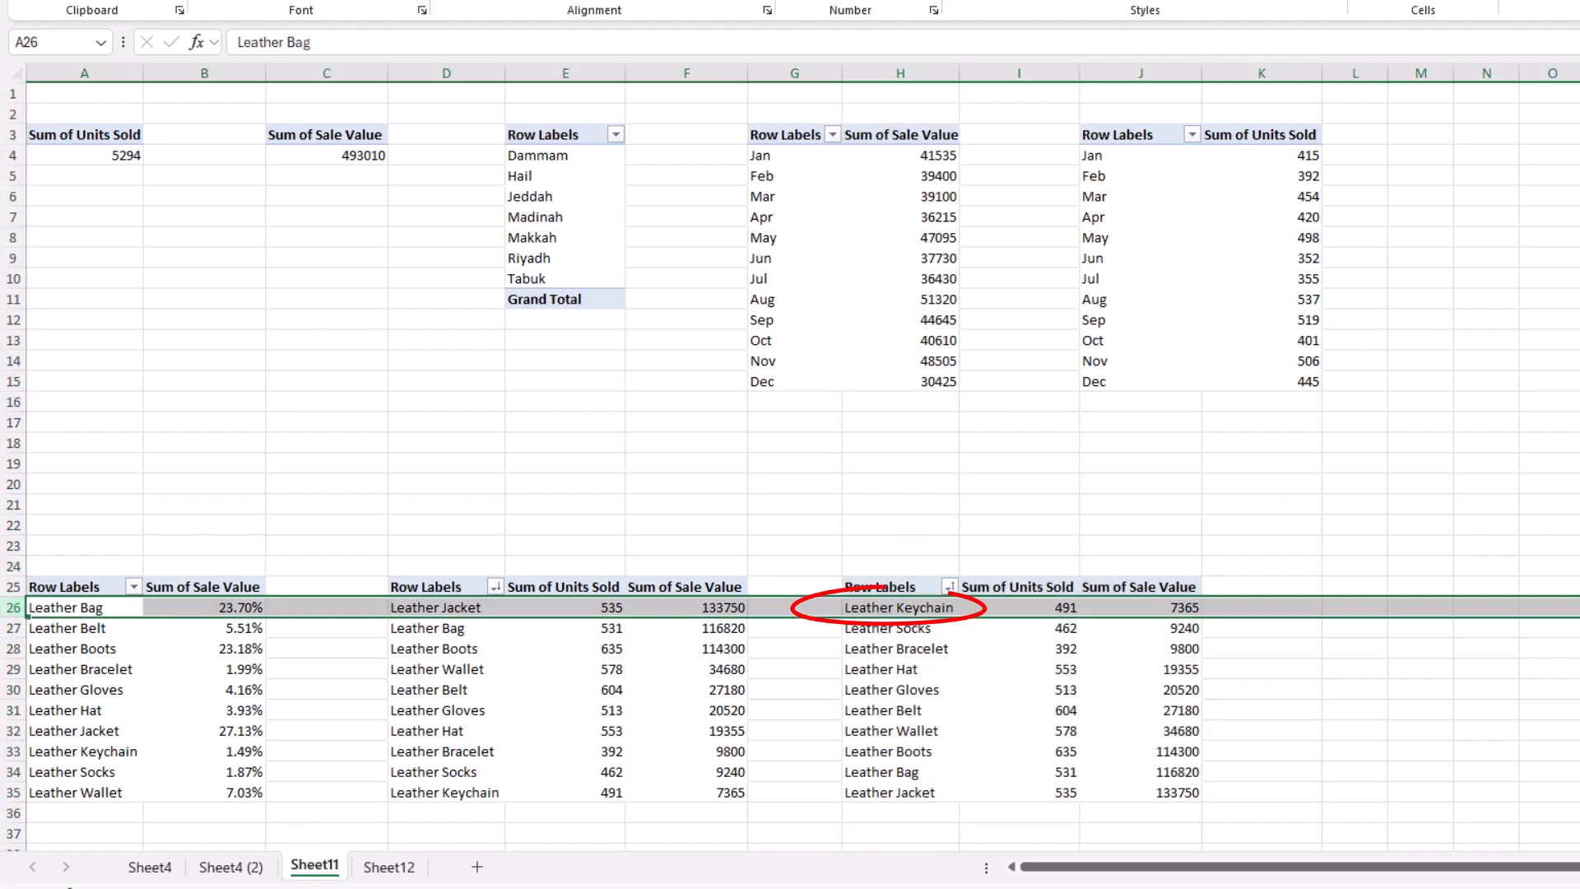
pyautogui.click(440, 809)
pyautogui.click(389, 866)
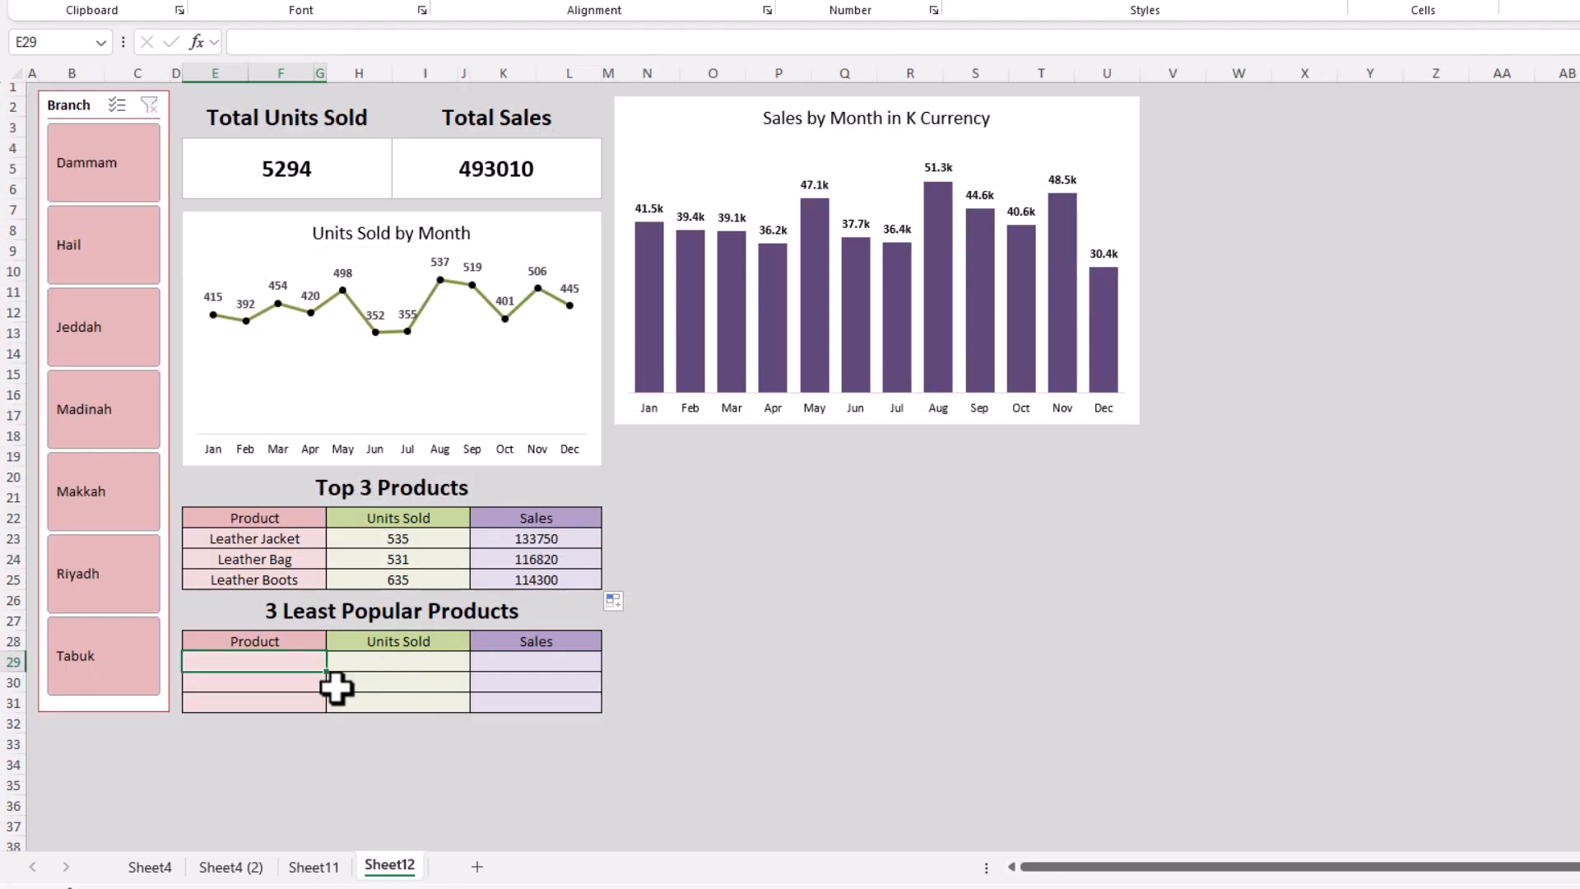
# - Link the first least popular product cell E29 to =Sheet11!H26 and fill the formula down to E31
pyautogui.write('=')
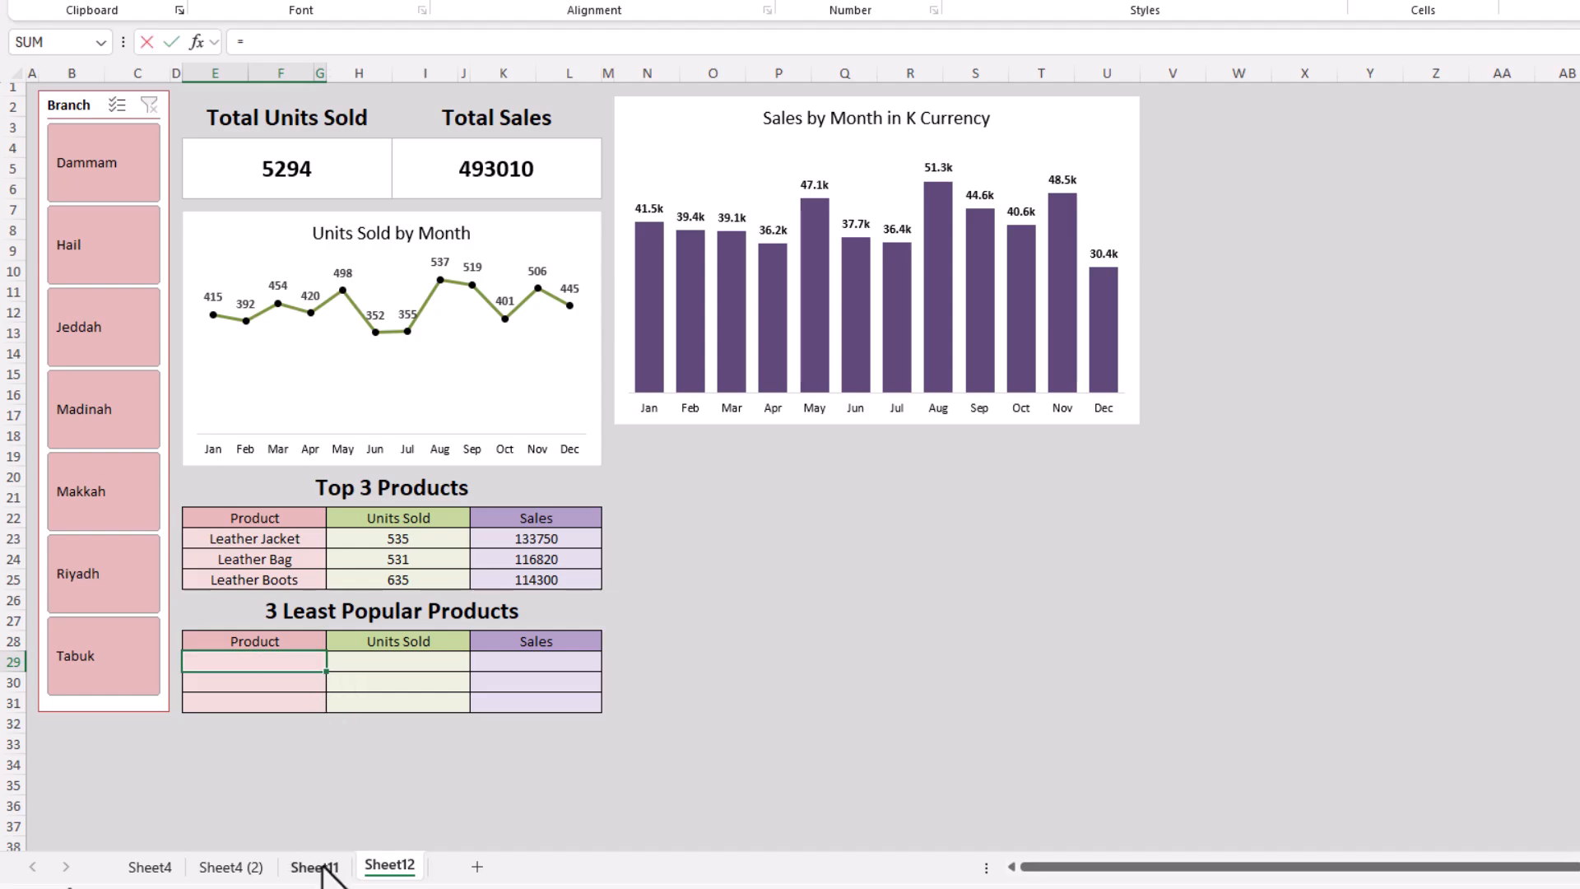
pyautogui.click(323, 868)
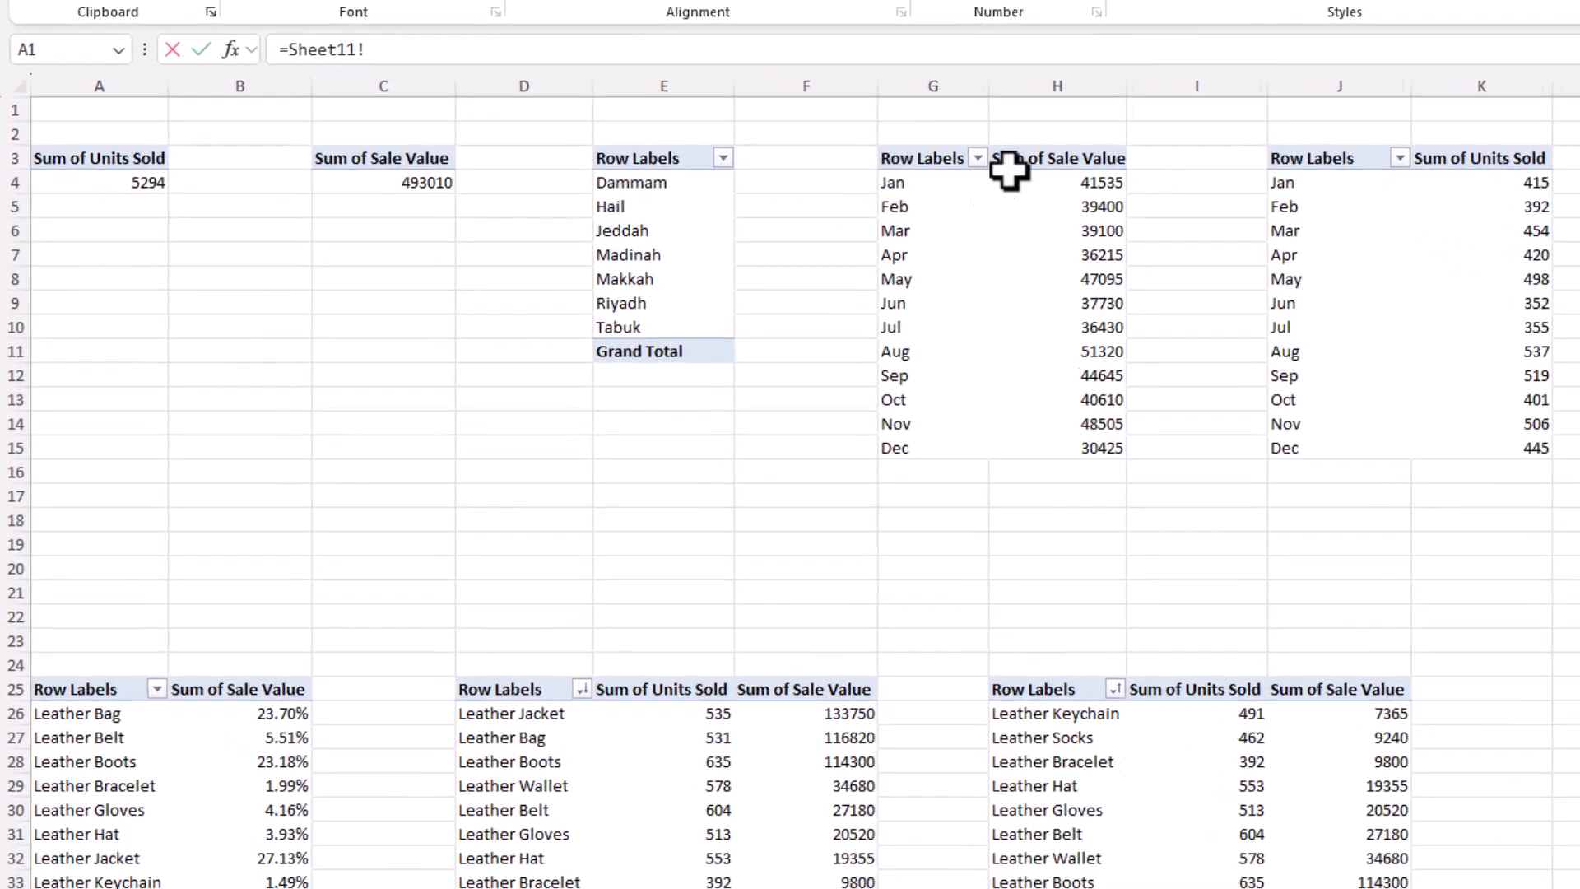
pyautogui.click(793, 49)
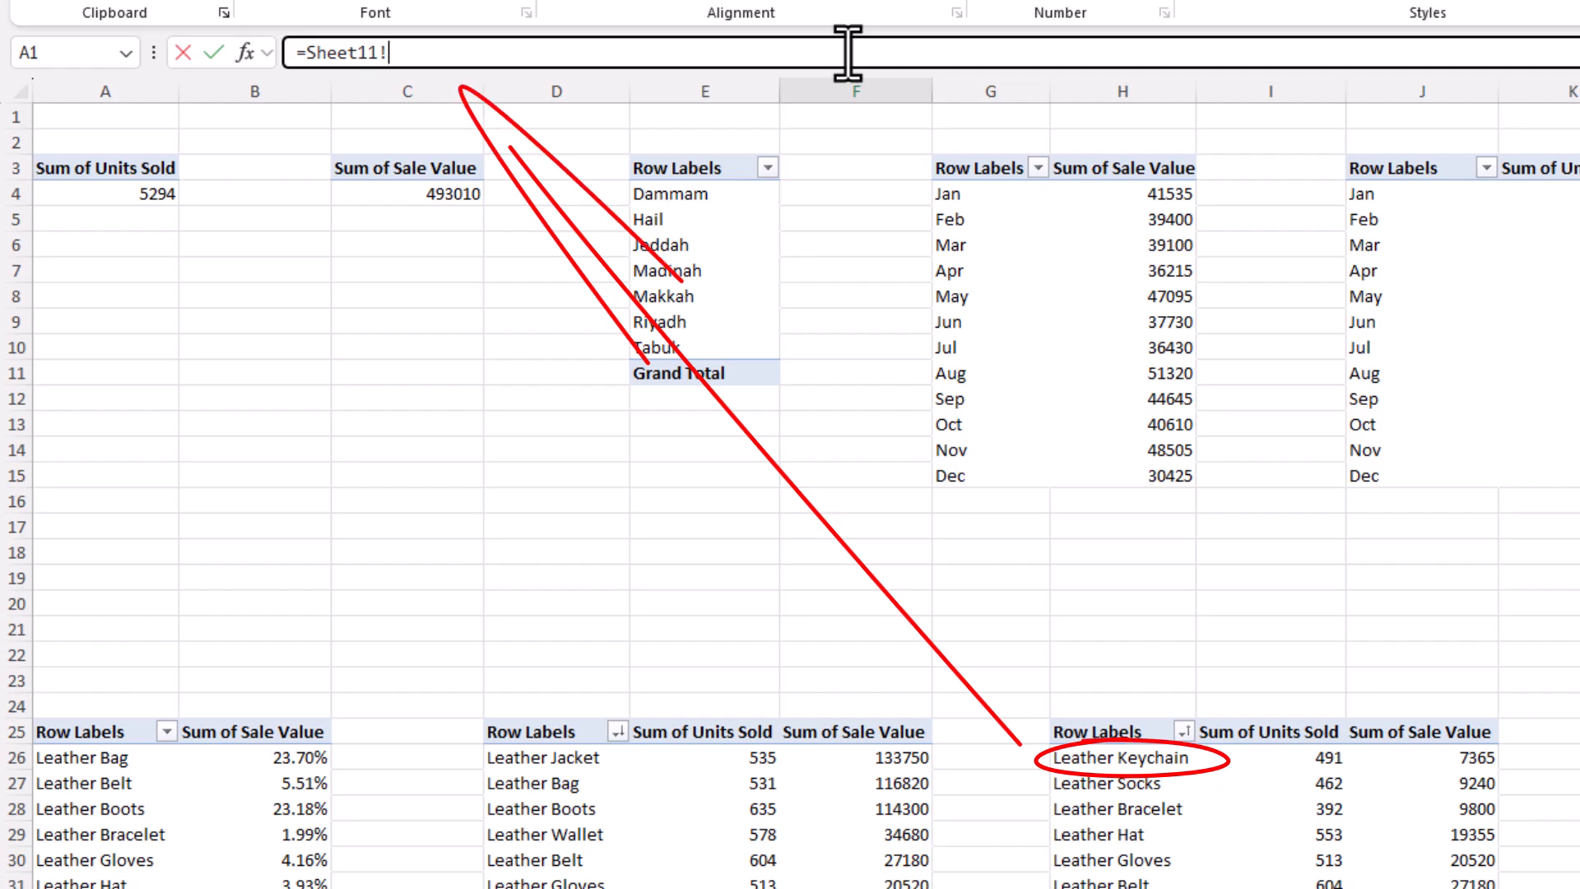
pyautogui.press('Return')
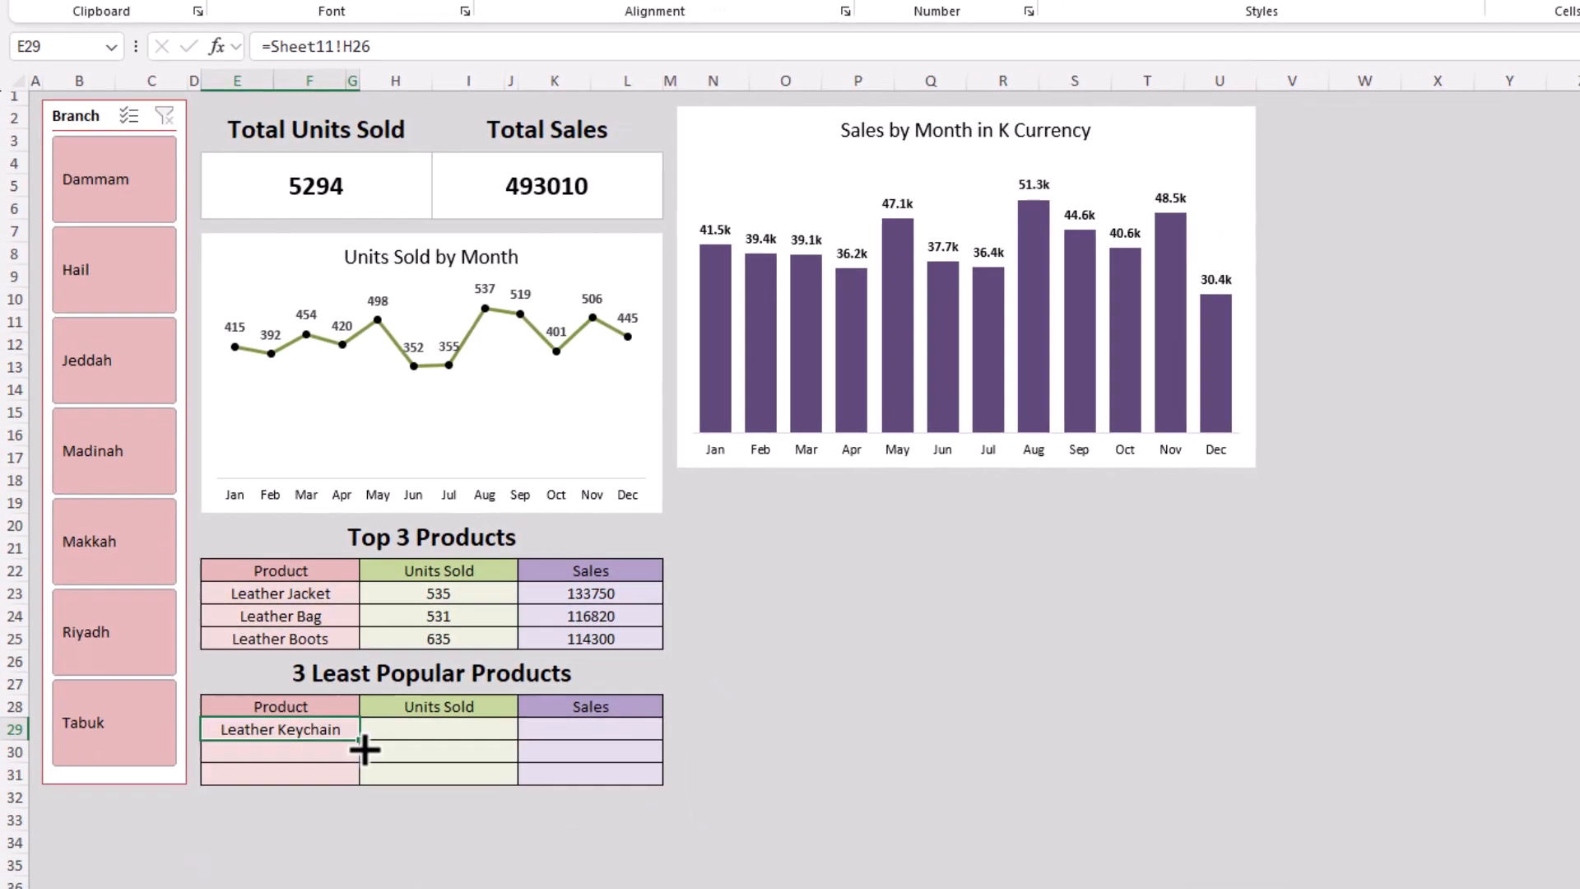
pyautogui.moveTo(366, 755); pyautogui.dragTo(363, 784)
# - Copy the formula text =Sheet11!H26 from E29 into the Units Sold cell H29
pyautogui.click(332, 727)
pyautogui.moveTo(424, 46); pyautogui.dragTo(132, 43)
pyautogui.hotkey('ctrl', 'c')
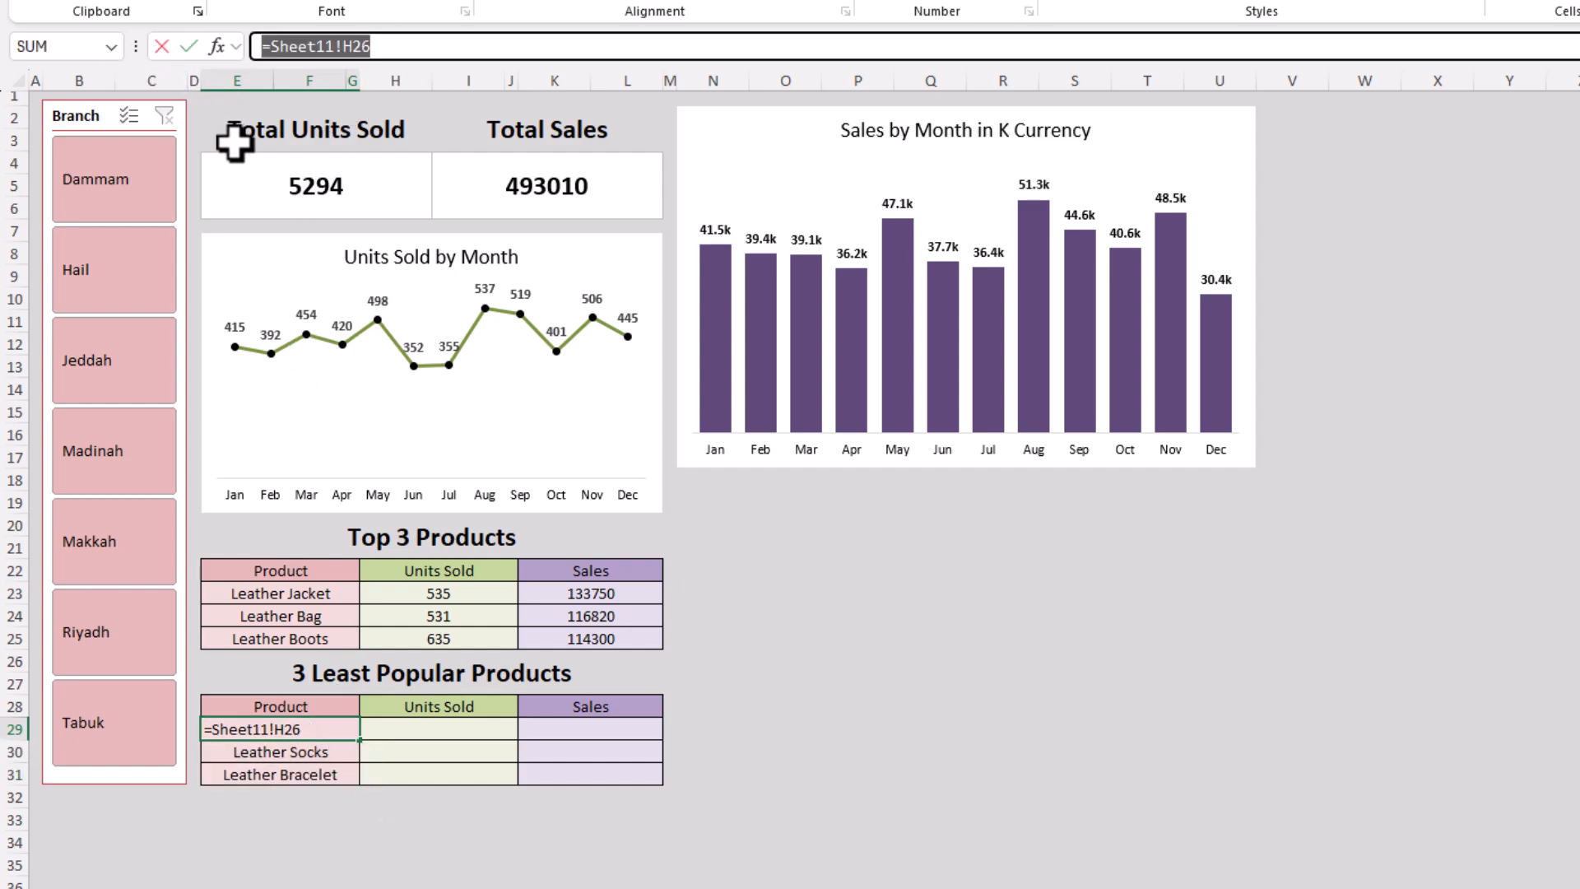
pyautogui.press('Tab')
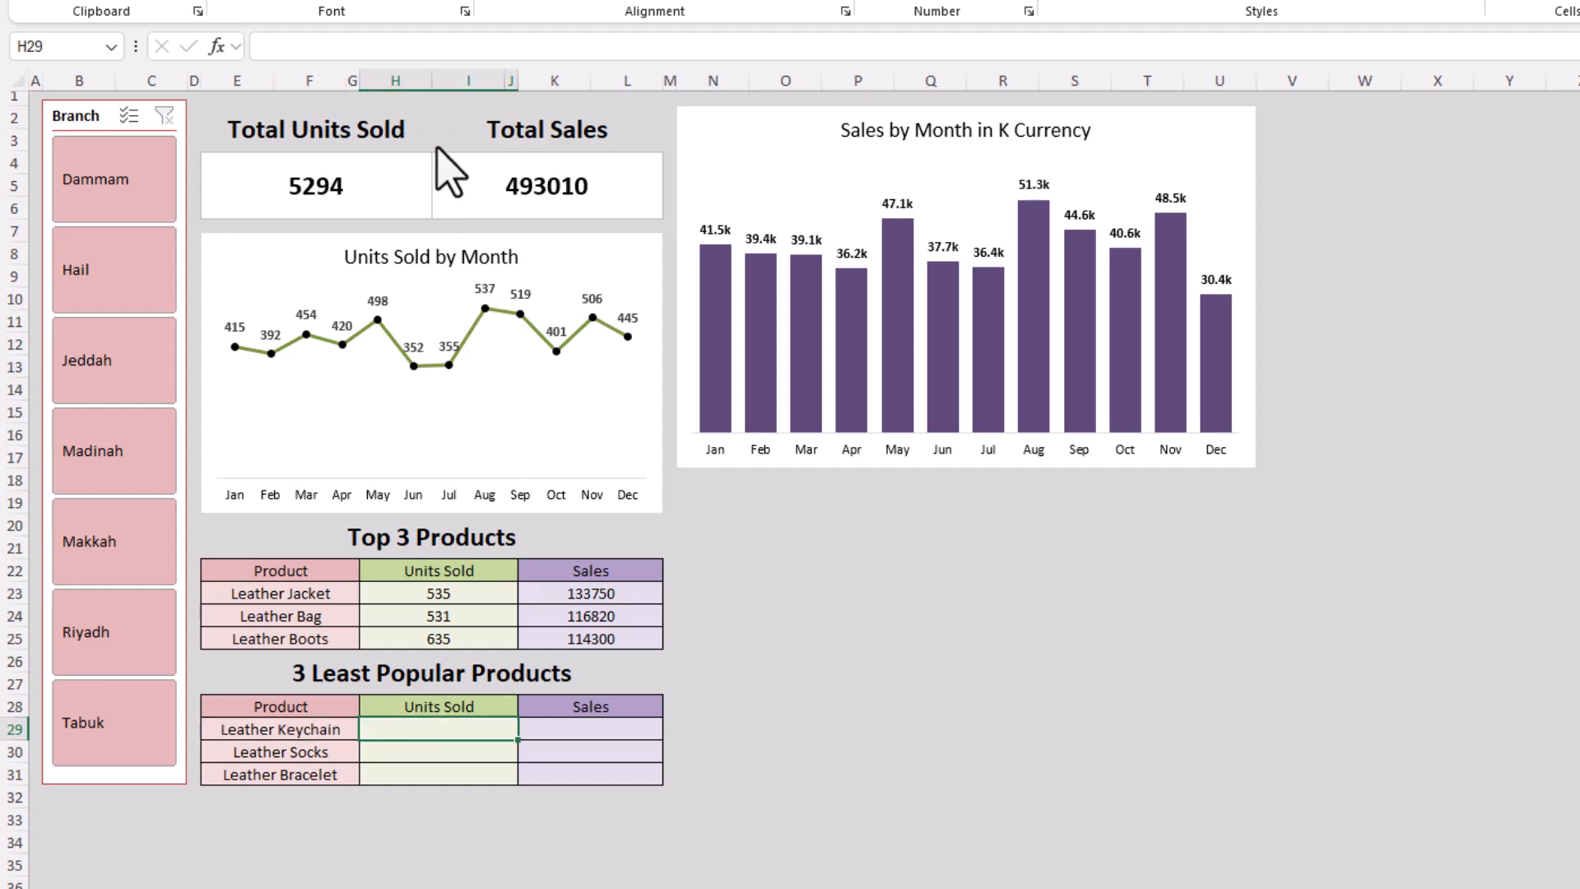
pyautogui.click(367, 46)
pyautogui.hotkey('ctrl', 'v')
pyautogui.press('Tab')
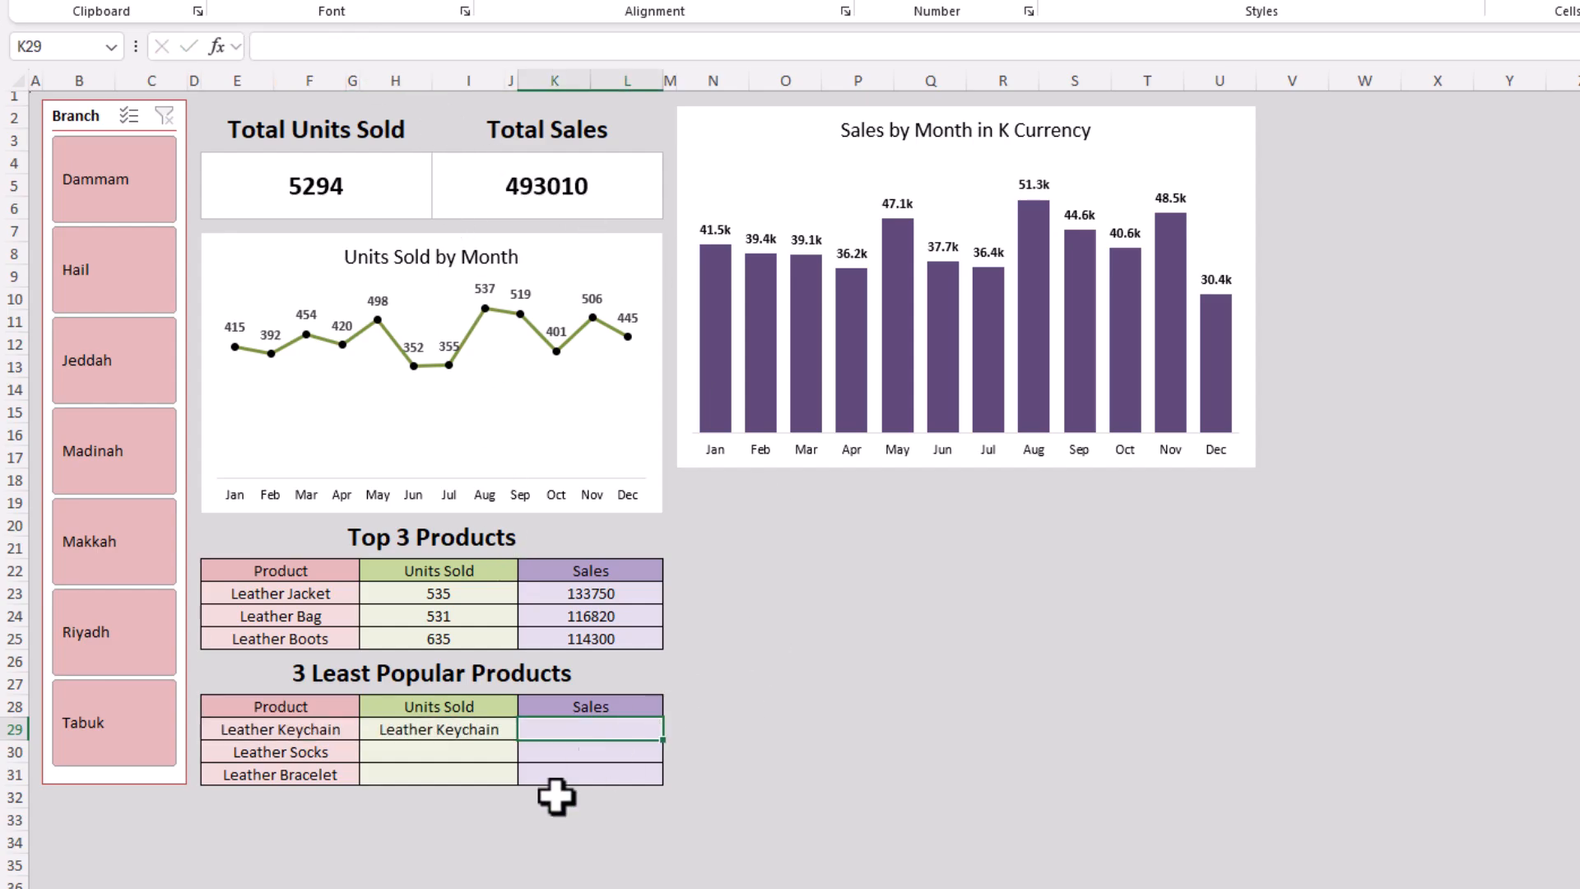
# - Change the Units Sold formula in H29 to =Sheet11!I26 and fill it down to H31
pyautogui.click(741, 887)
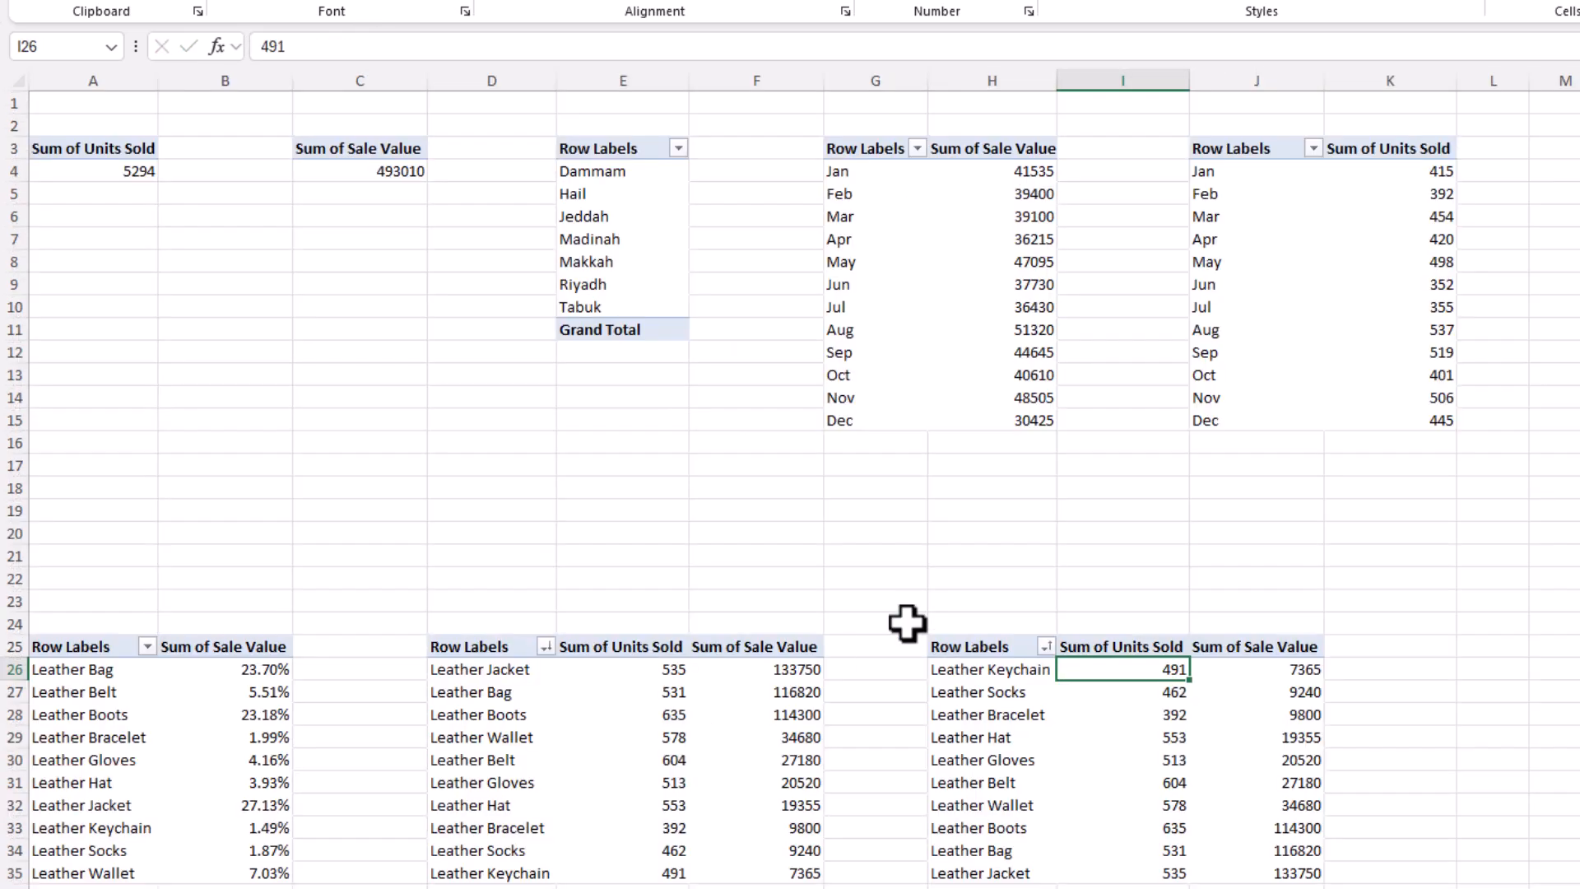
pyautogui.click(1133, 80)
pyautogui.click(452, 883)
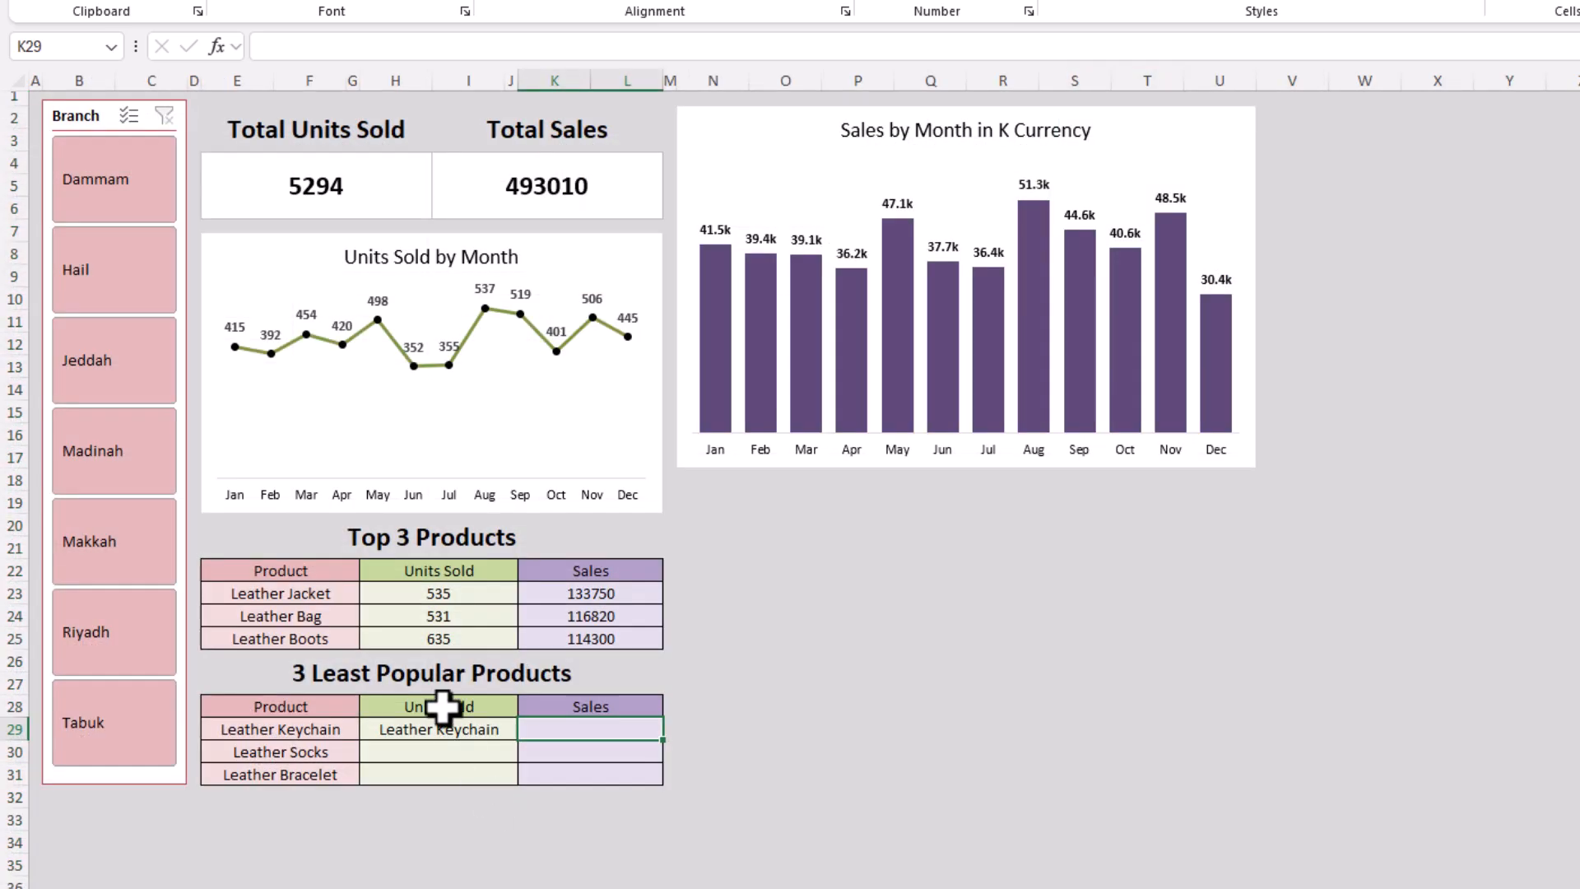
pyautogui.click(458, 731)
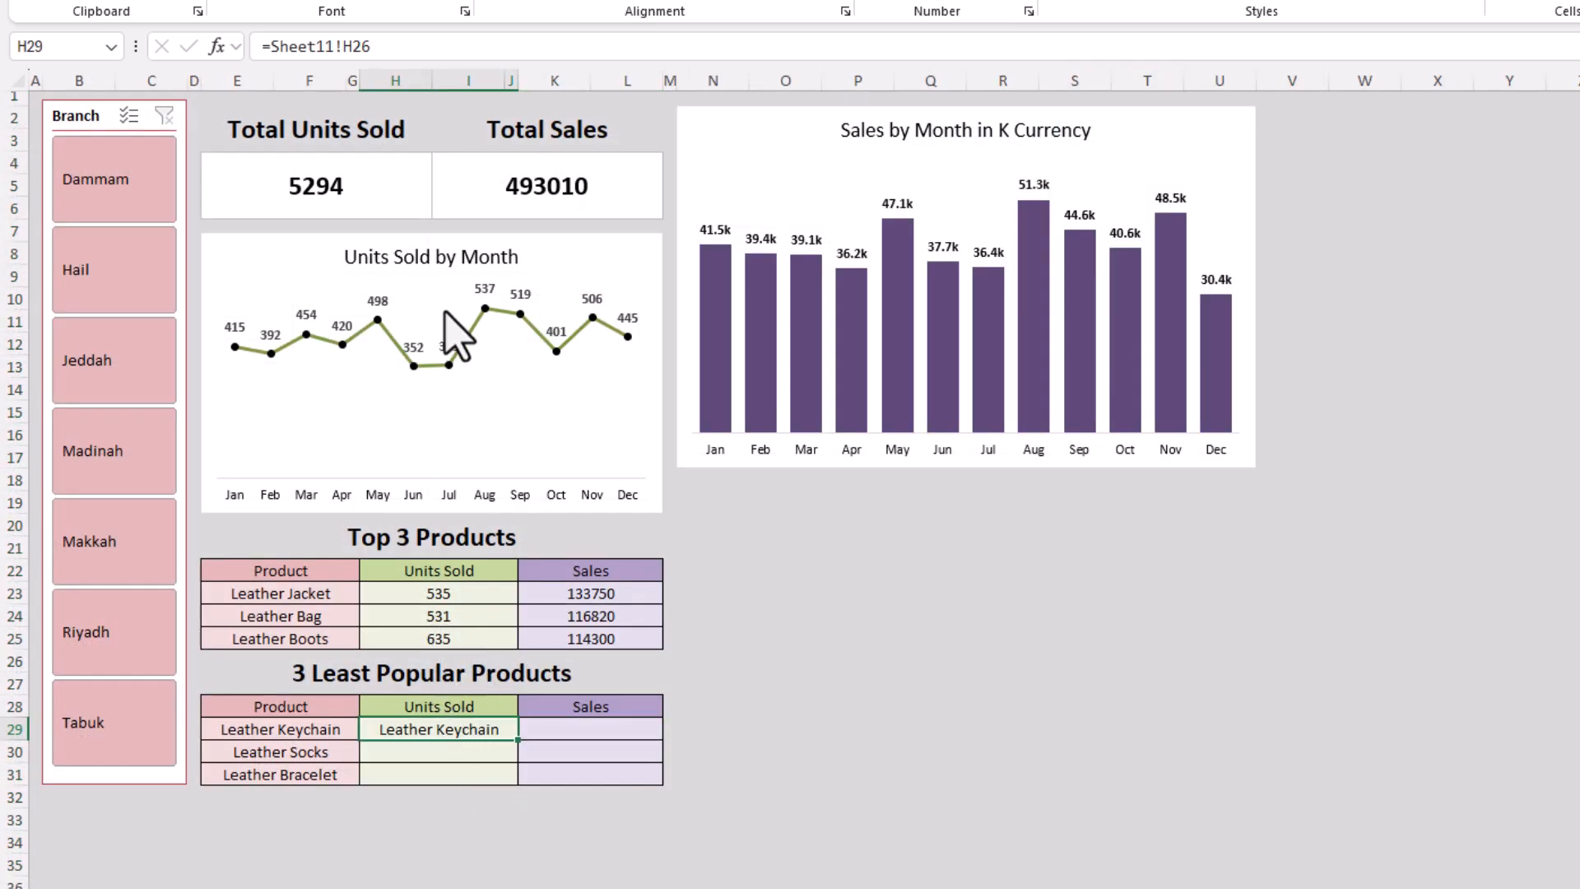
pyautogui.click(346, 46)
pyautogui.write('I')
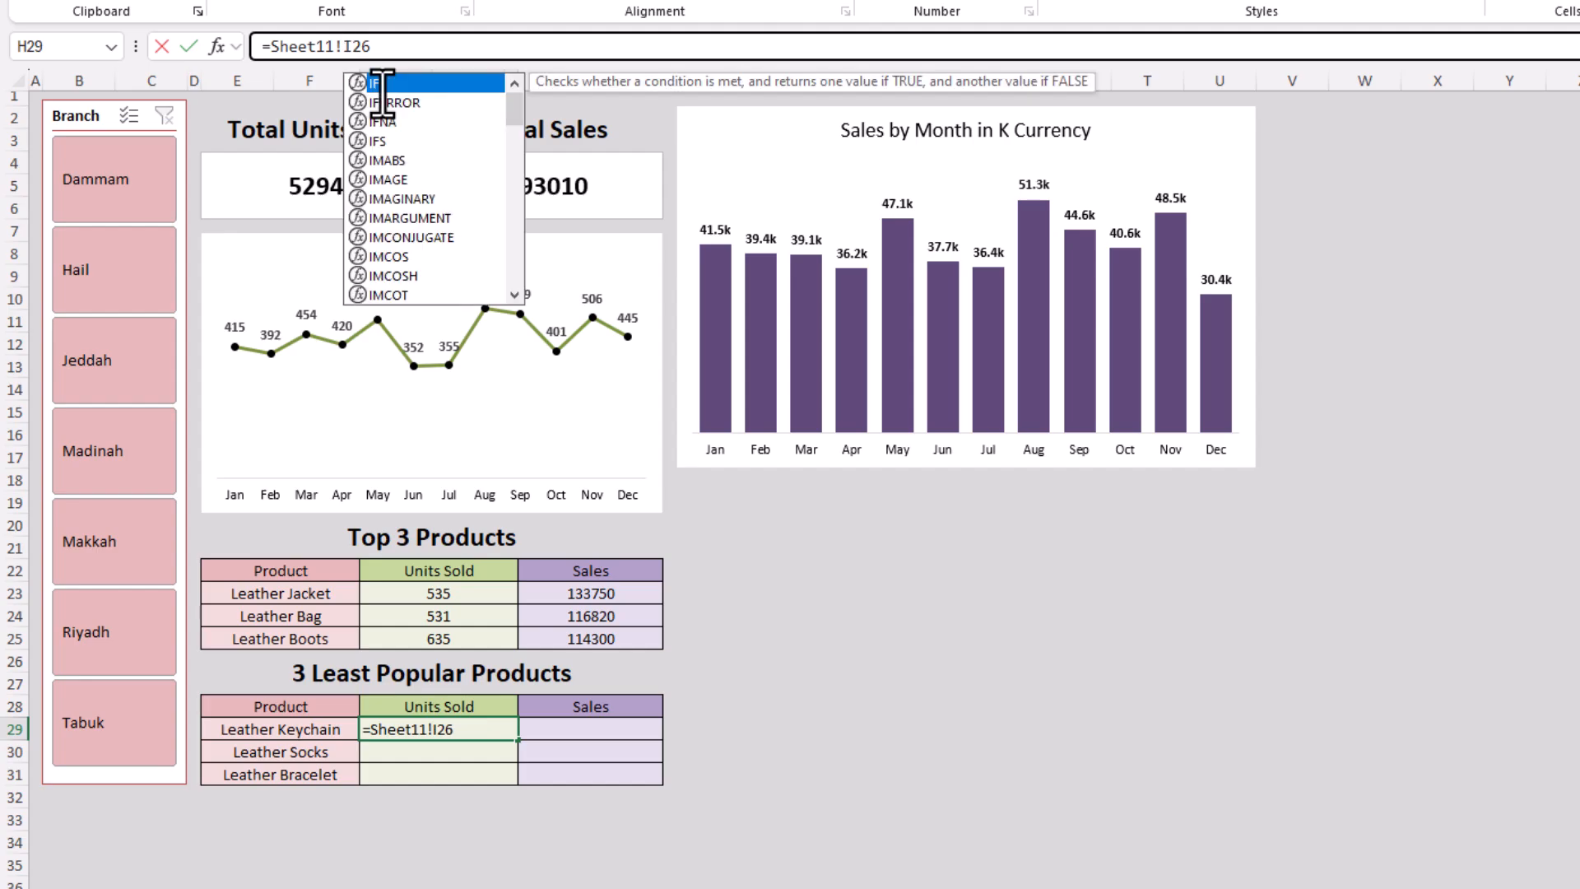
pyautogui.press('Return')
pyautogui.click(493, 731)
pyautogui.moveTo(518, 740); pyautogui.dragTo(514, 780)
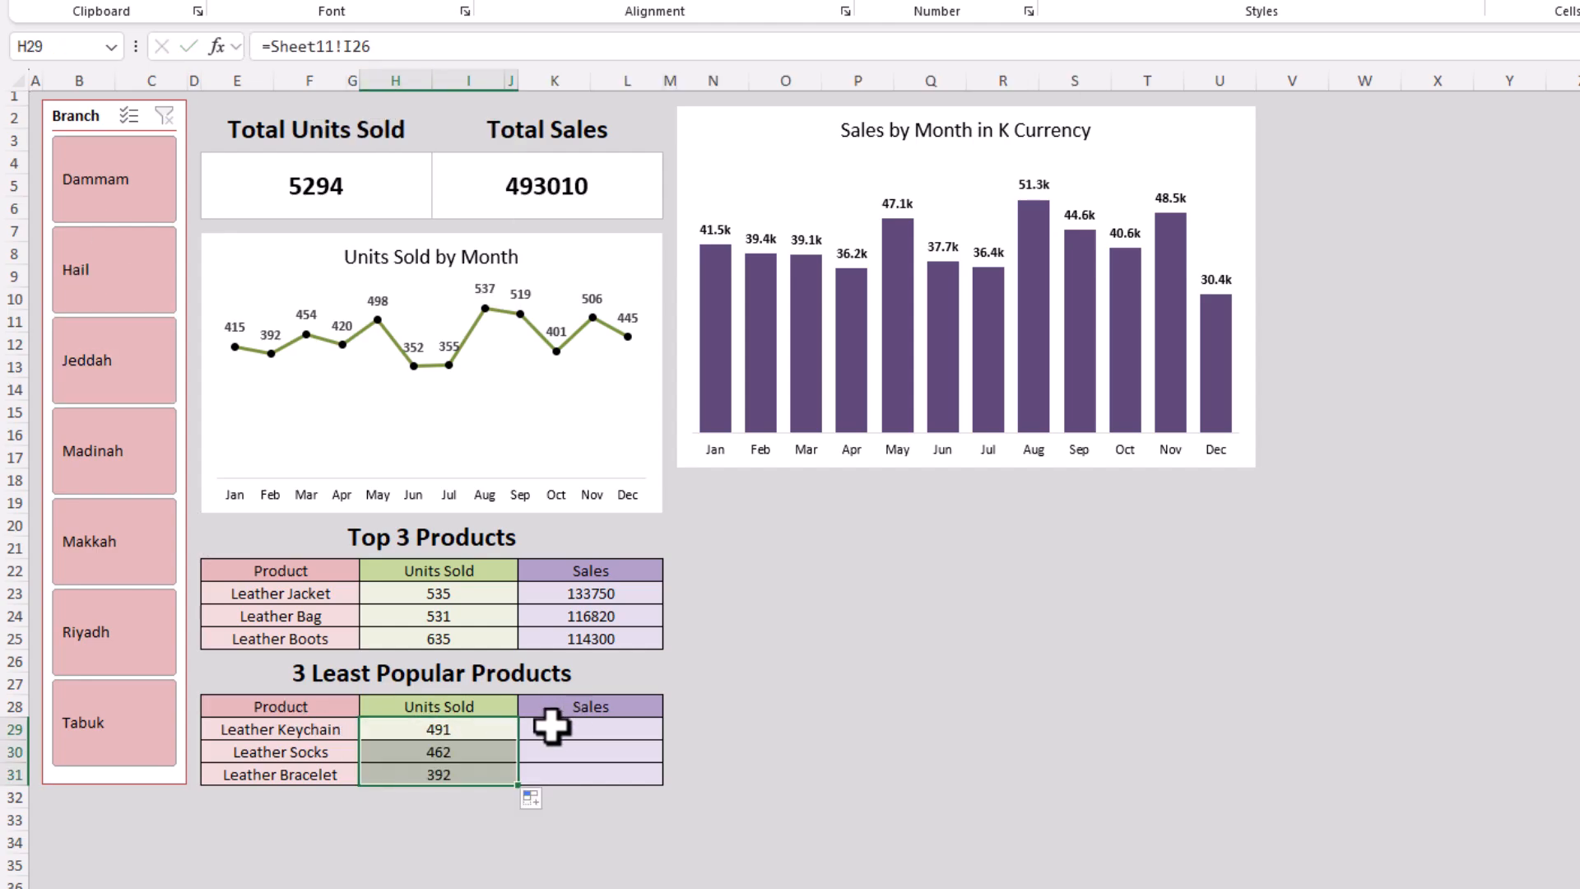
# - Enter the copied formula =Sheet11!H26 in the least popular products' Sales cell K29
pyautogui.click(551, 726)
pyautogui.click(369, 49)
pyautogui.write('=Sheet11!D26')
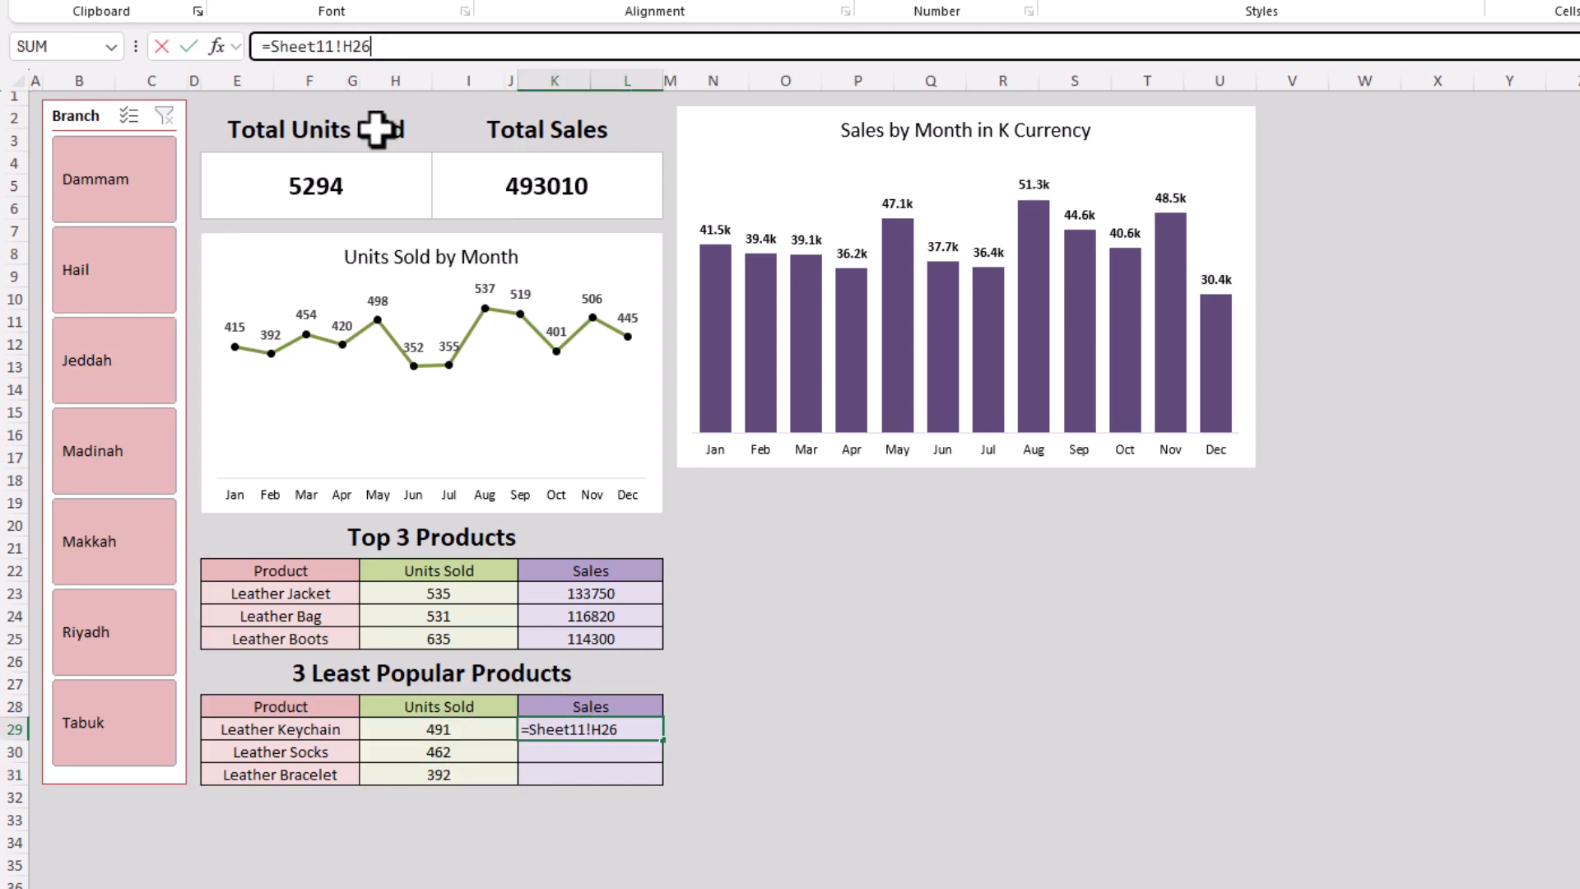
pyautogui.press('Tab')
# - Look up the sale value column on Sheet11, change the K29 formula to =Sheet11!J26 and fill it down to K31
pyautogui.hotkey('ctrl', 'pageup')
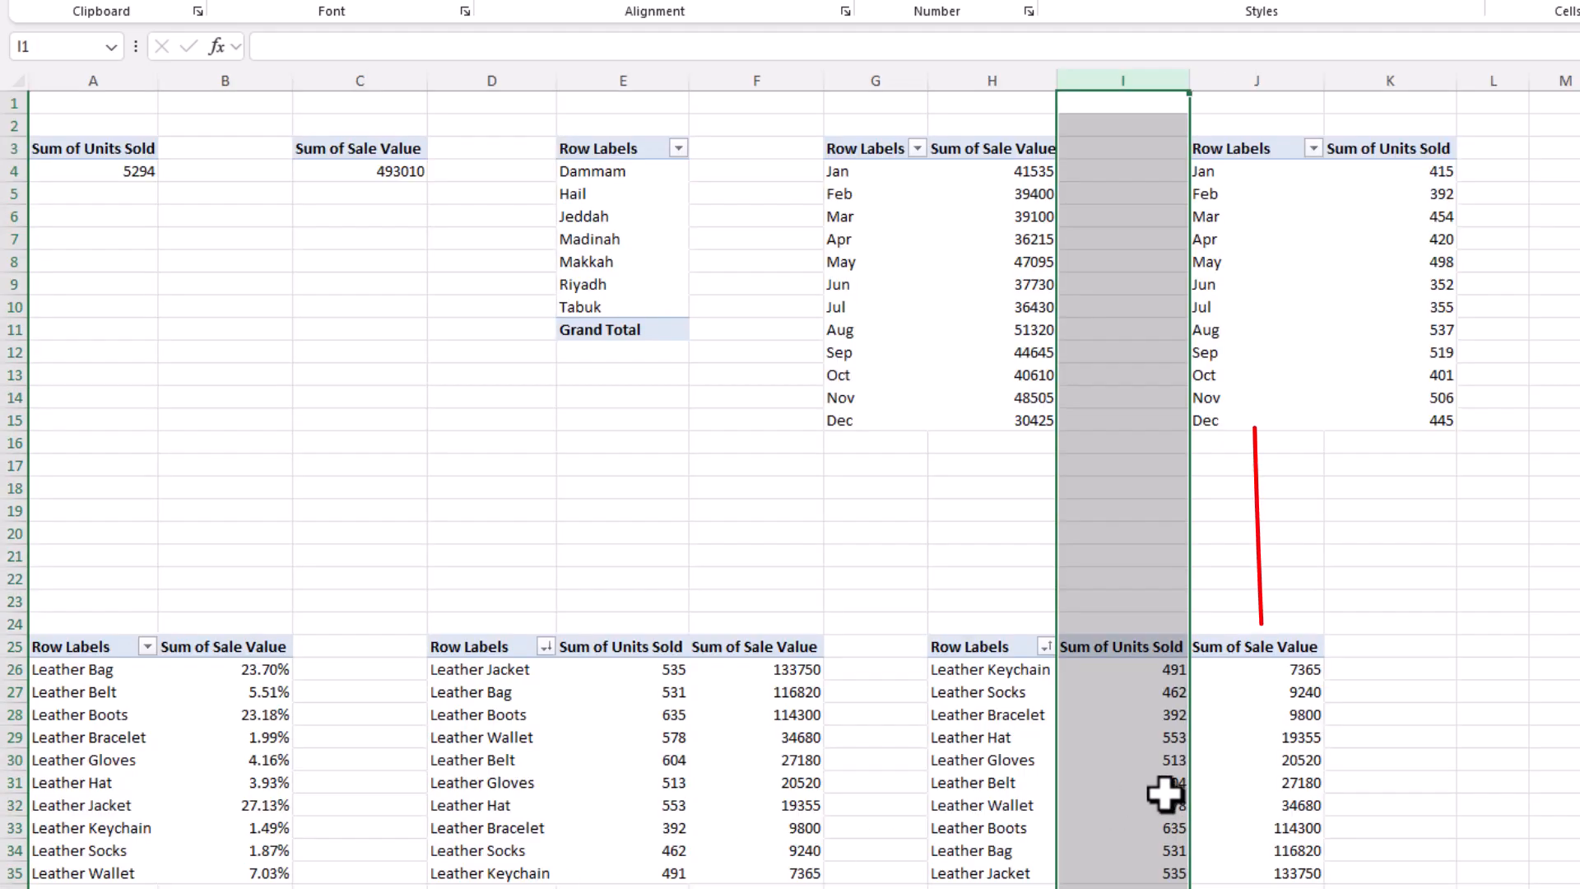
pyautogui.hotkey('ctrl', 'pagedown')
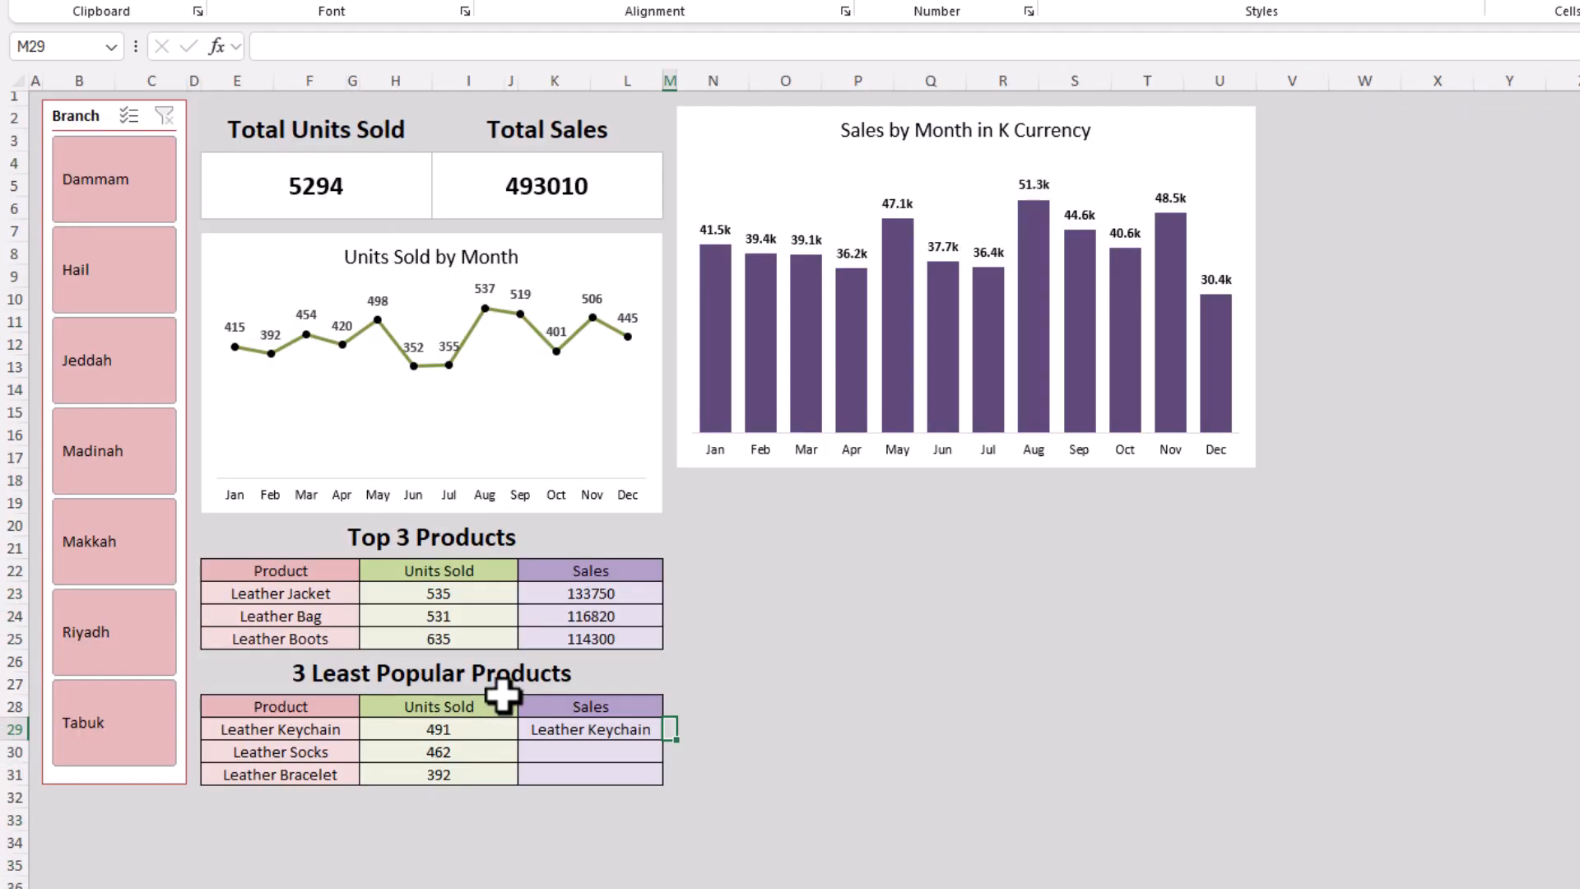
pyautogui.click(591, 726)
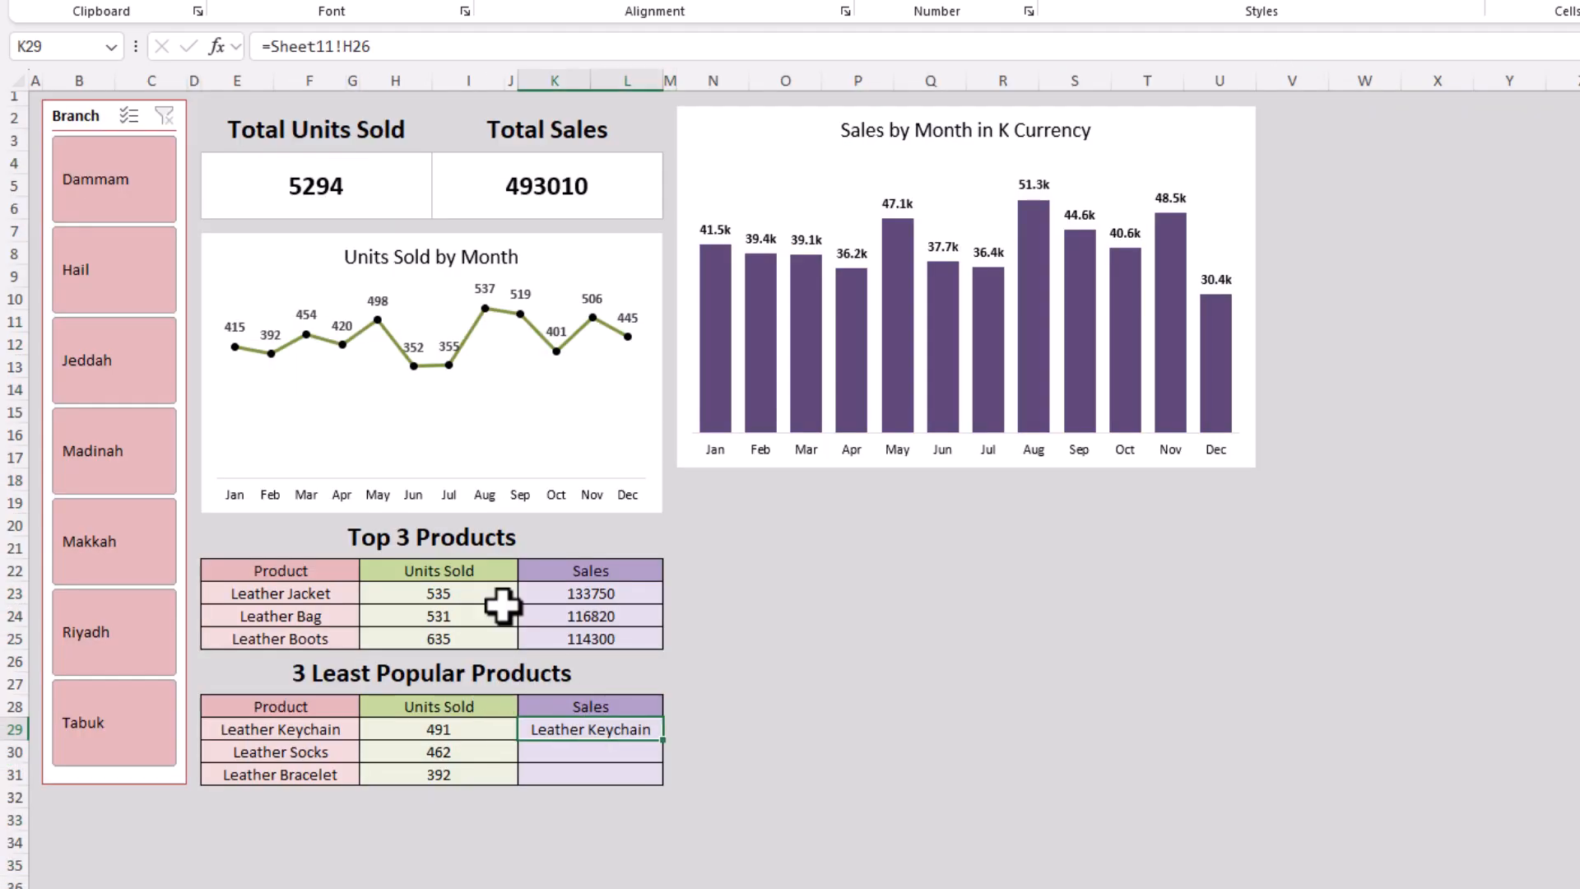
pyautogui.click(347, 43)
pyautogui.write('J')
pyautogui.press('Return')
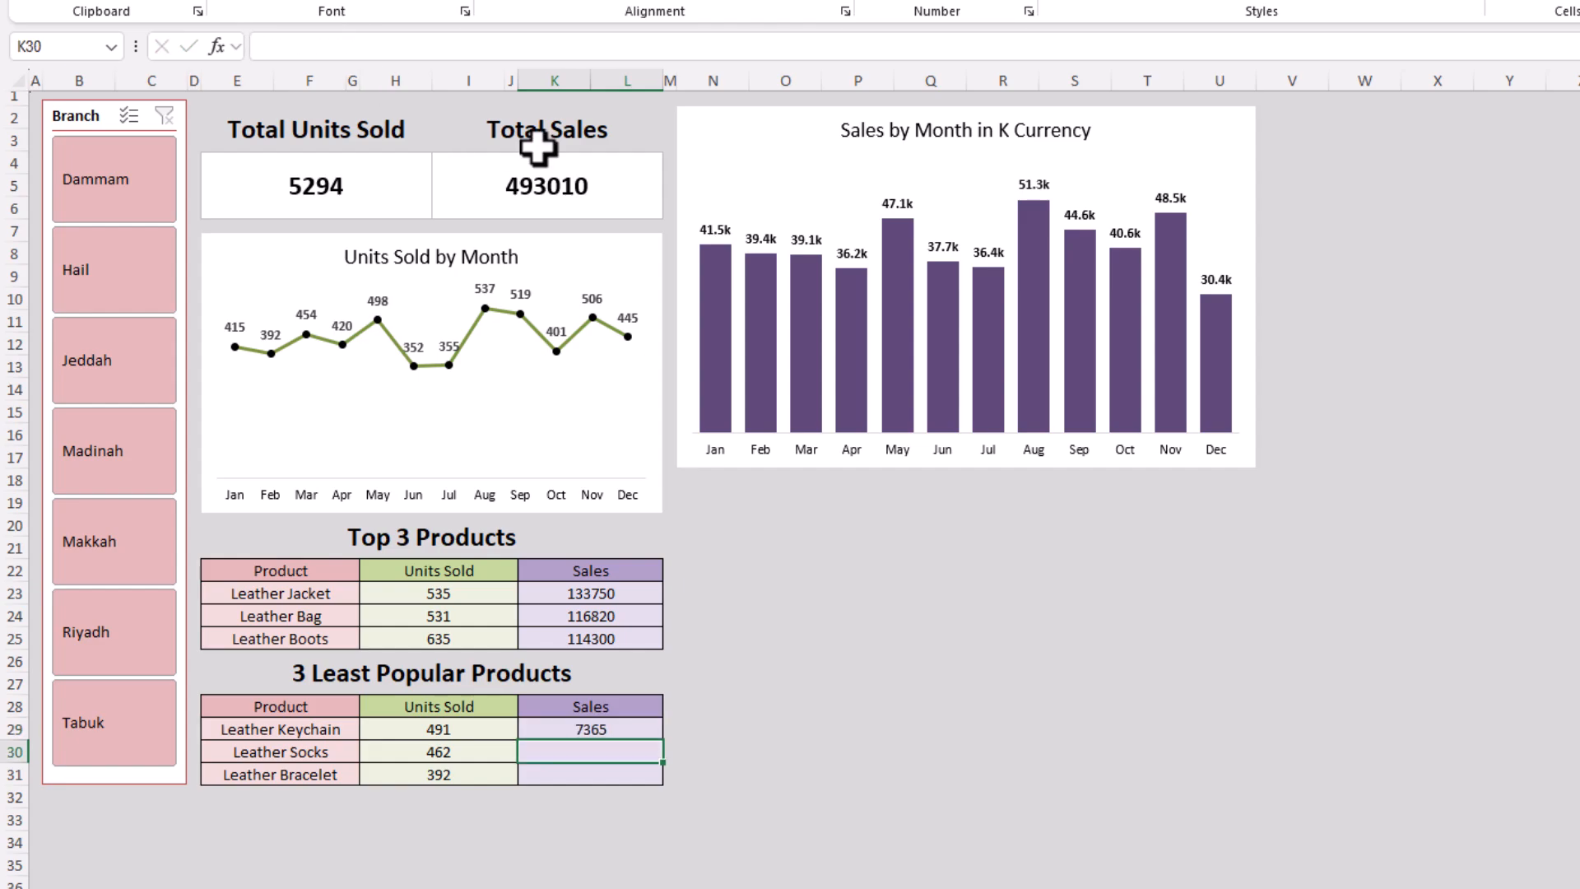
pyautogui.click(659, 730)
pyautogui.moveTo(662, 765); pyautogui.dragTo(662, 775)
pyautogui.moveTo(576, 539); pyautogui.dragTo(401, 552)
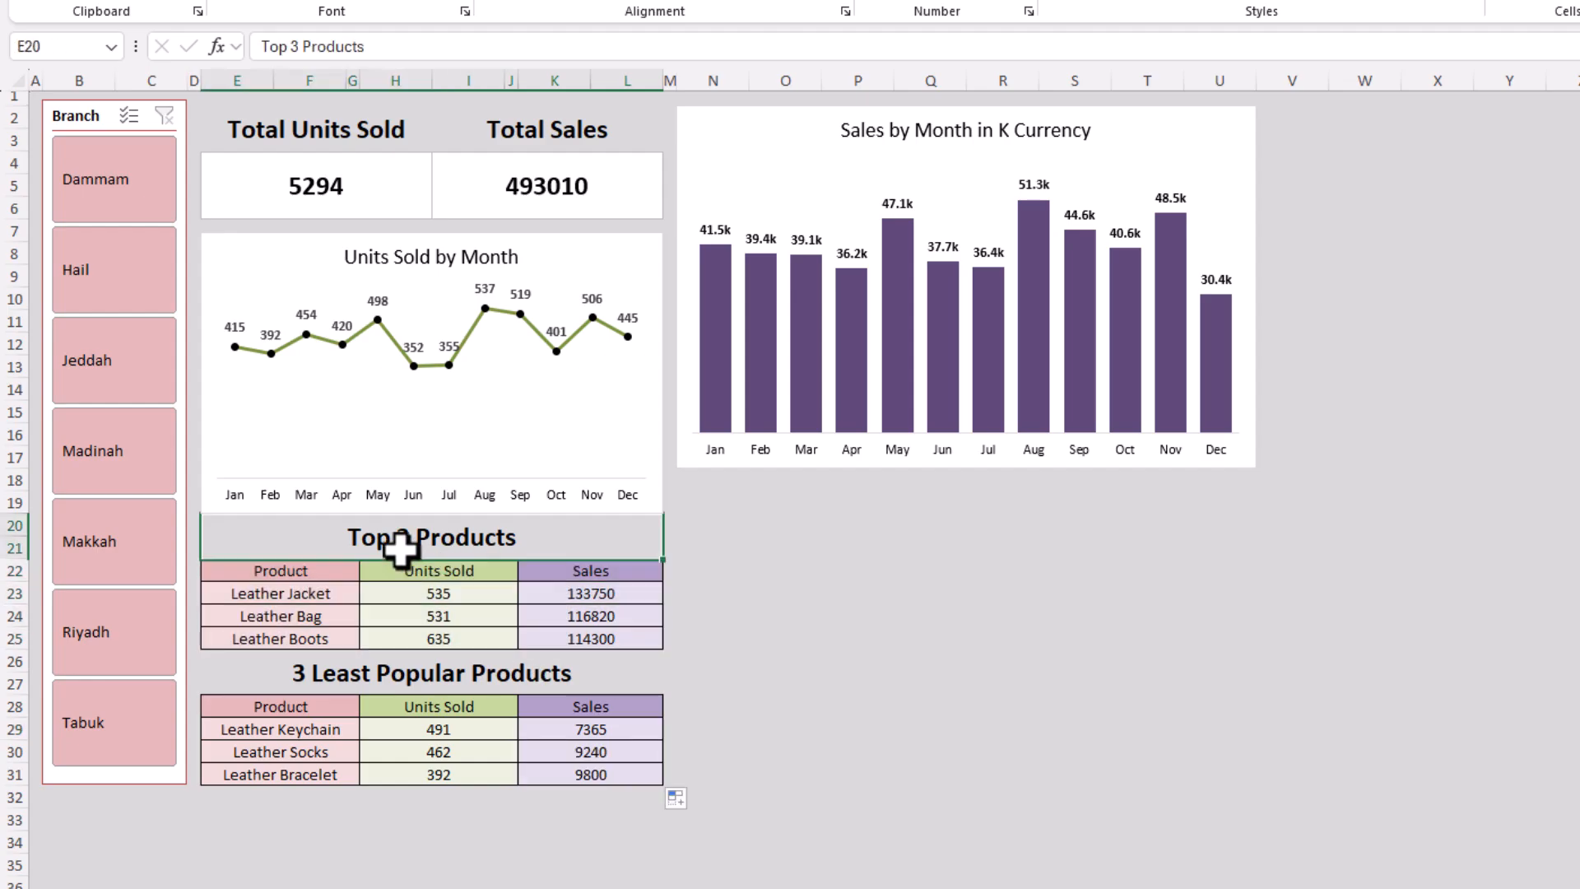
pyautogui.click(490, 729)
pyautogui.click(609, 798)
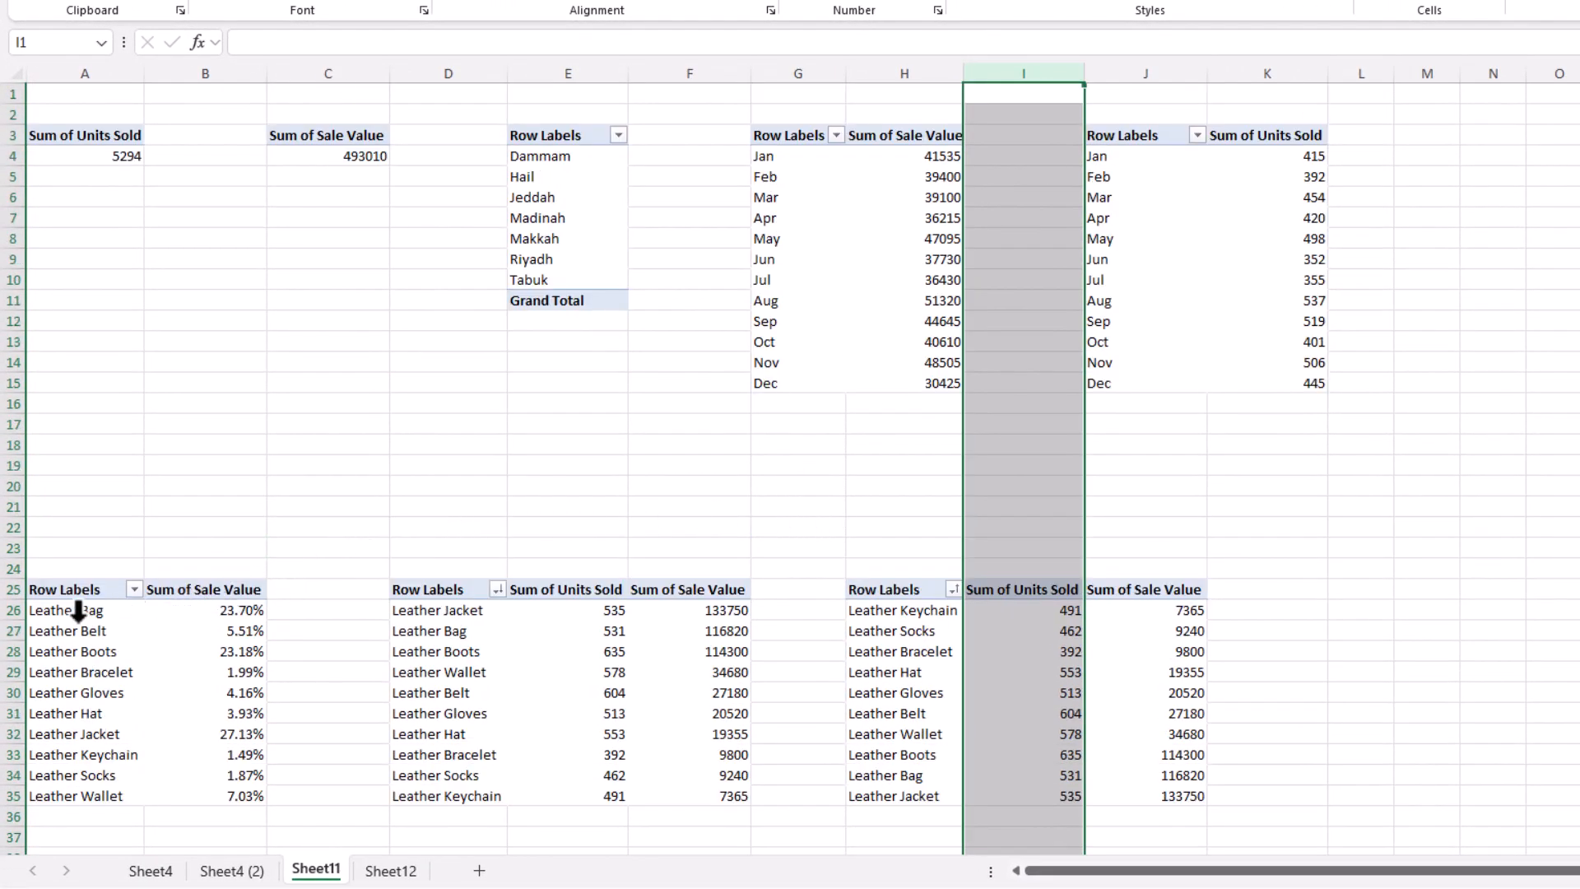
# - Insert a 3-D Pie chart from the product sales percentage PivotTable in A25:B35 on Sheet11
pyautogui.moveTo(64, 589); pyautogui.dragTo(223, 794)
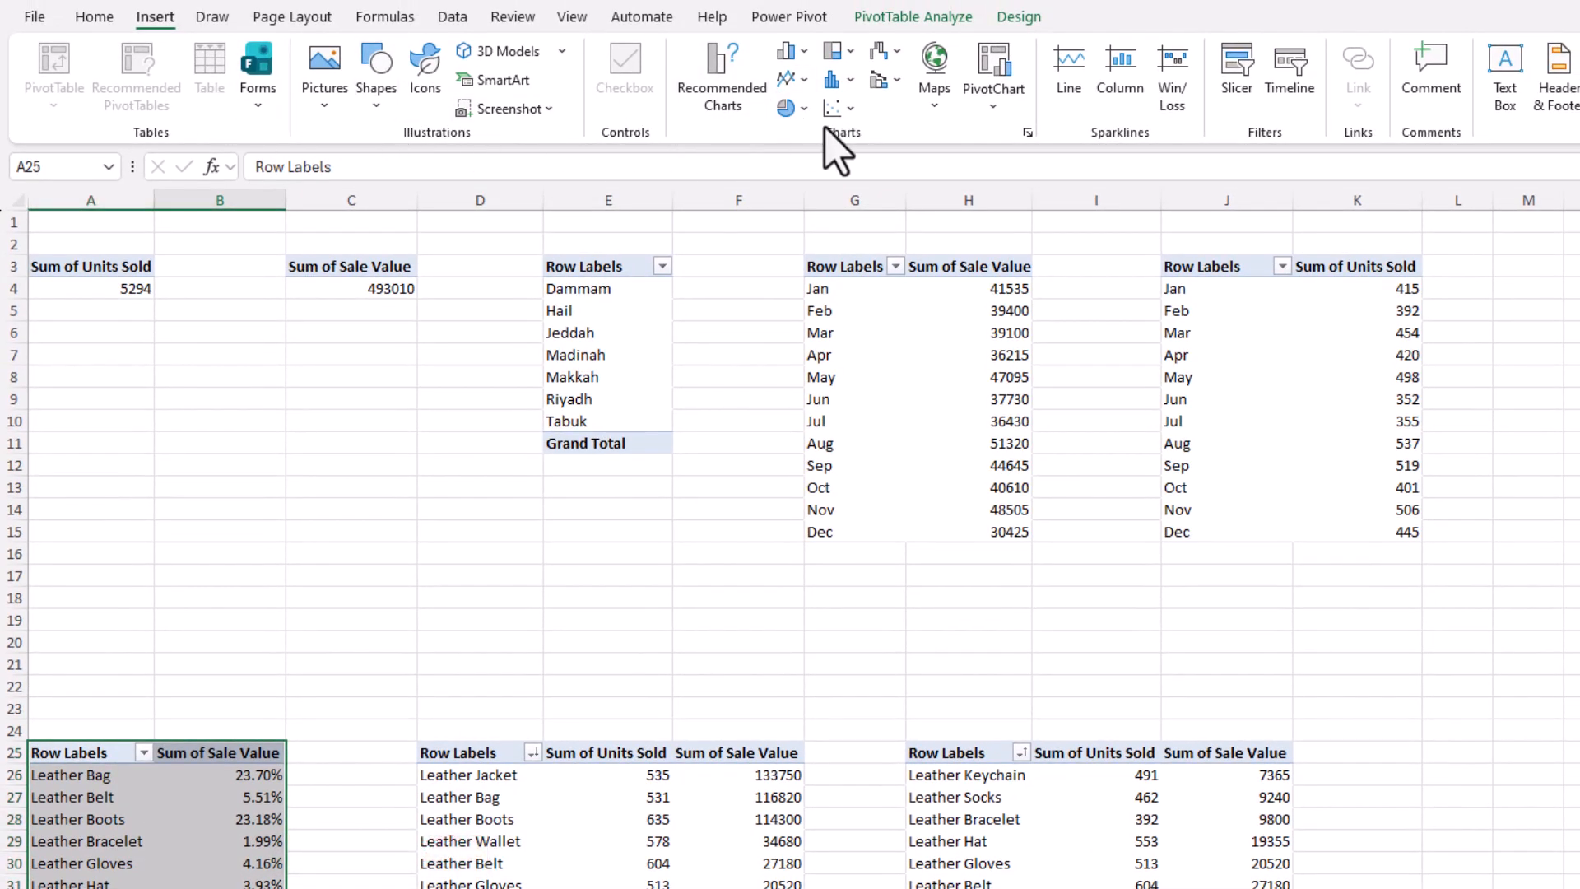
pyautogui.click(803, 108)
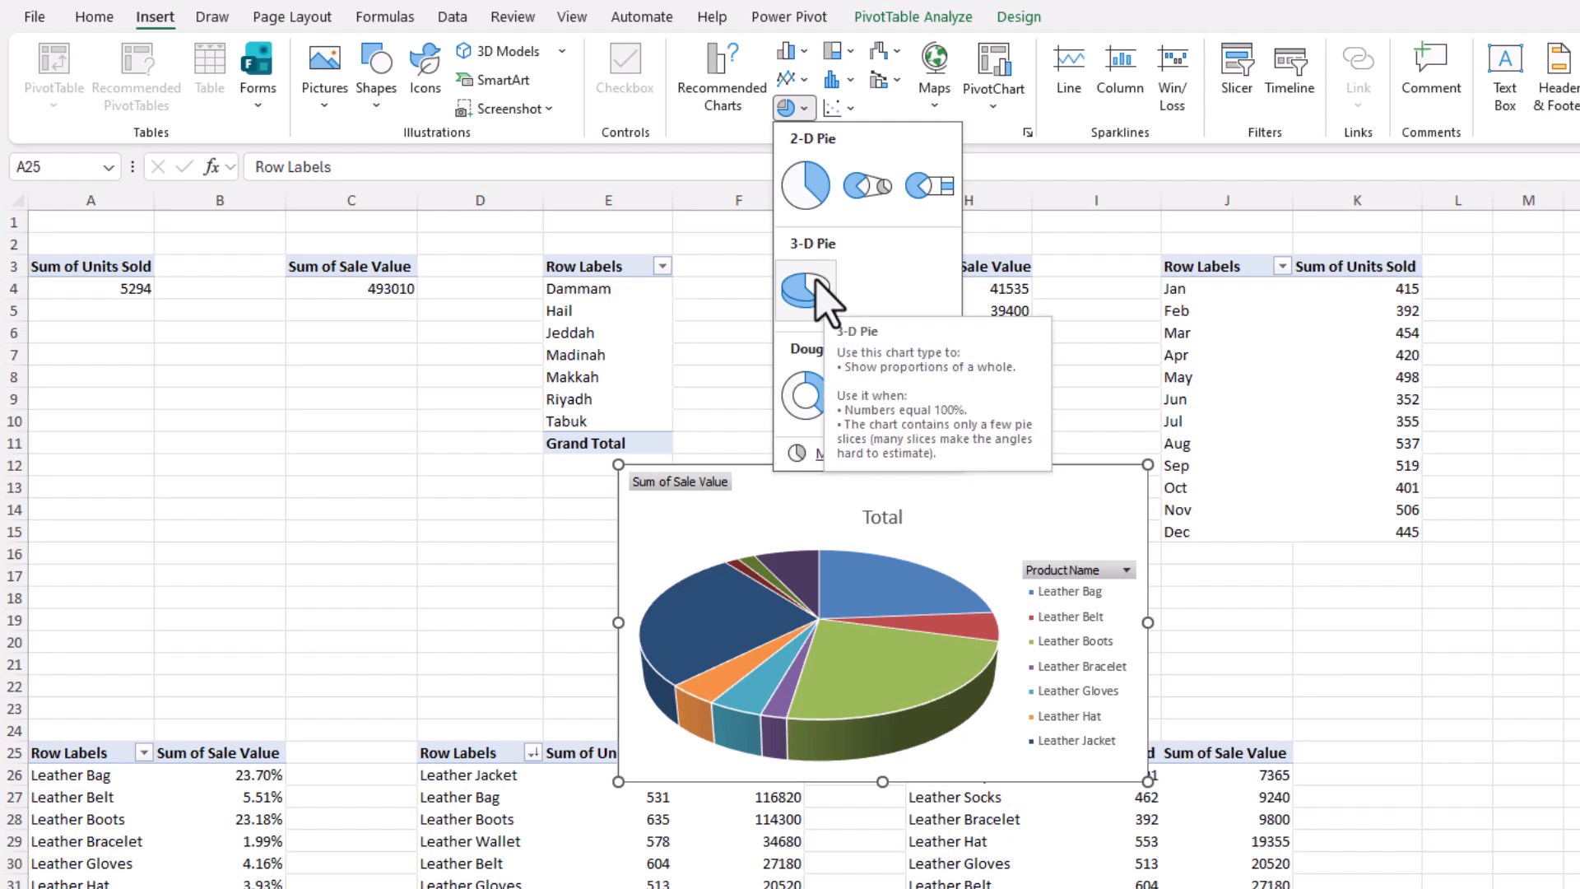
pyautogui.click(807, 288)
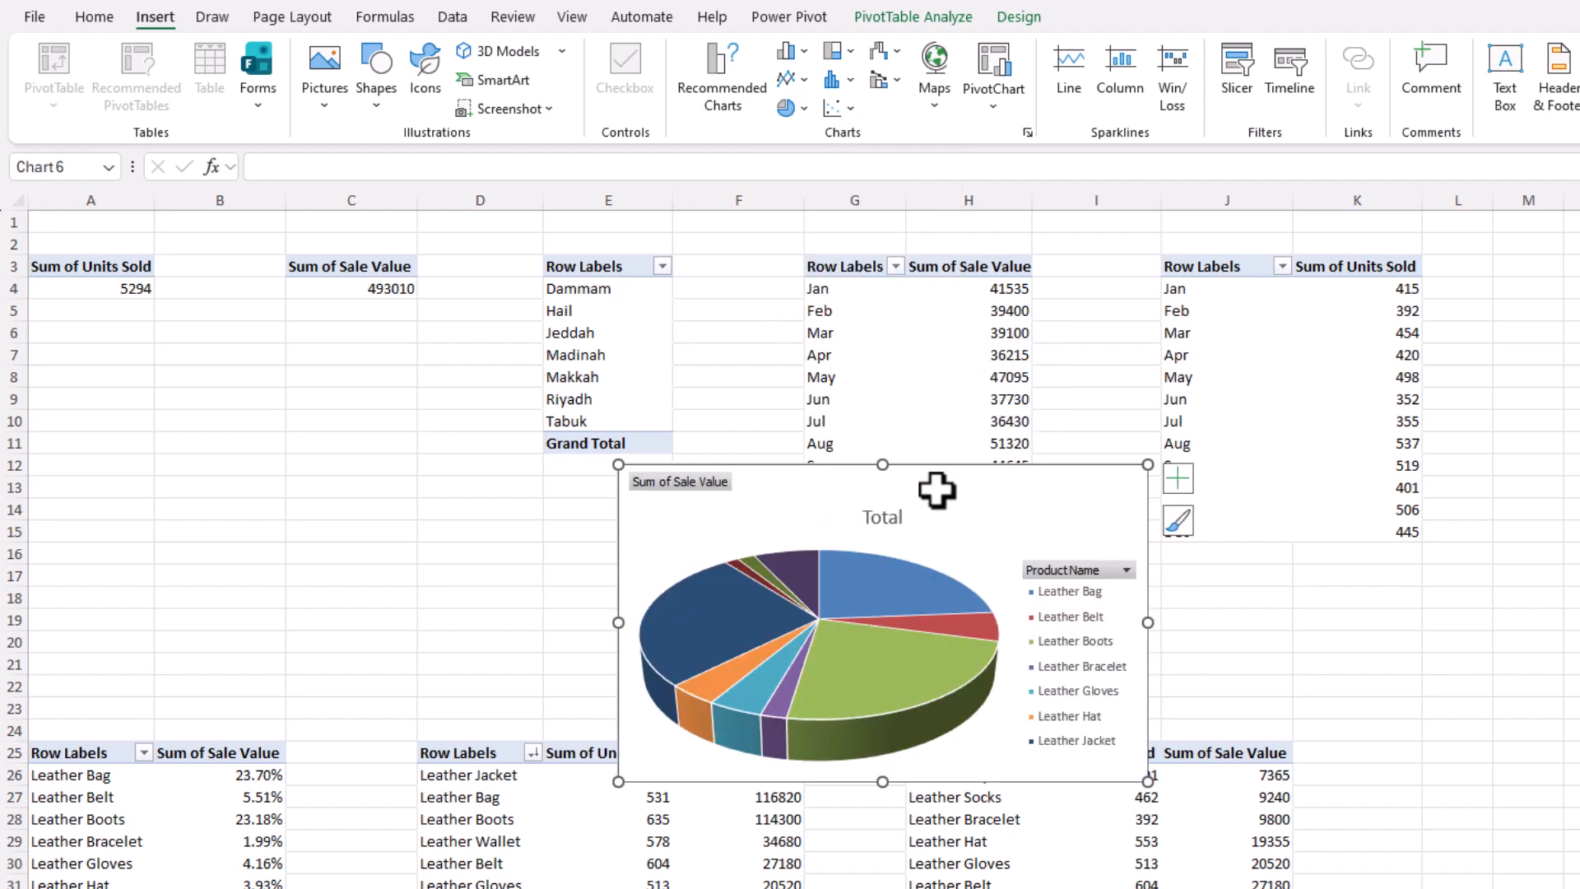
# - Move the pie chart from Sheet11 to the dashboard on Sheet12 and fit it directly below the Sales by Month chart
pyautogui.hotkey('ctrl', 'x')
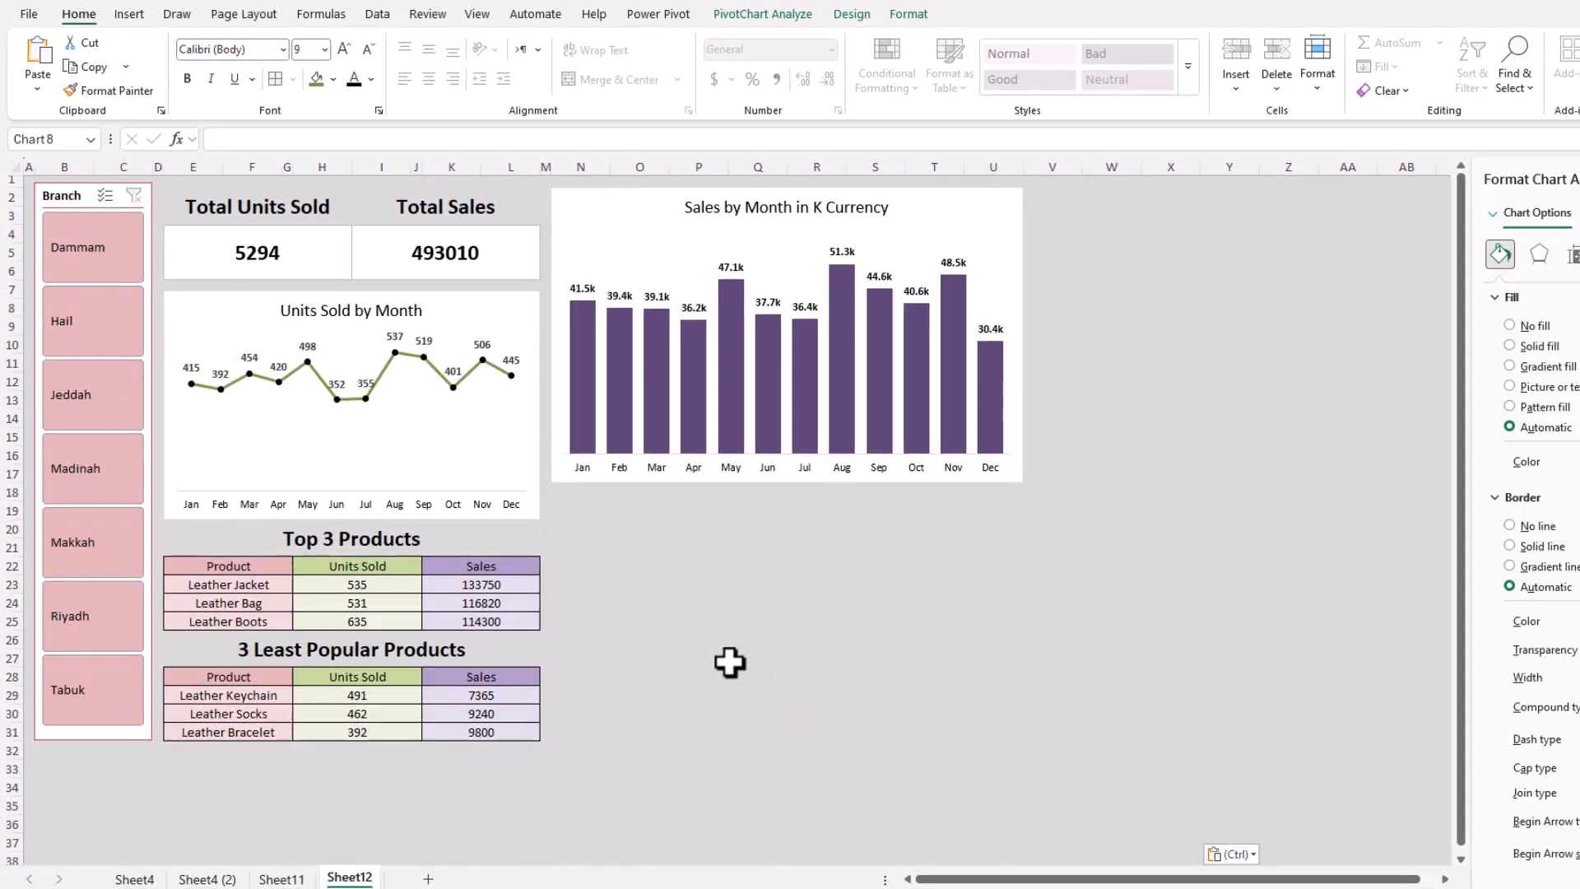
pyautogui.hotkey('ctrl', 'v')
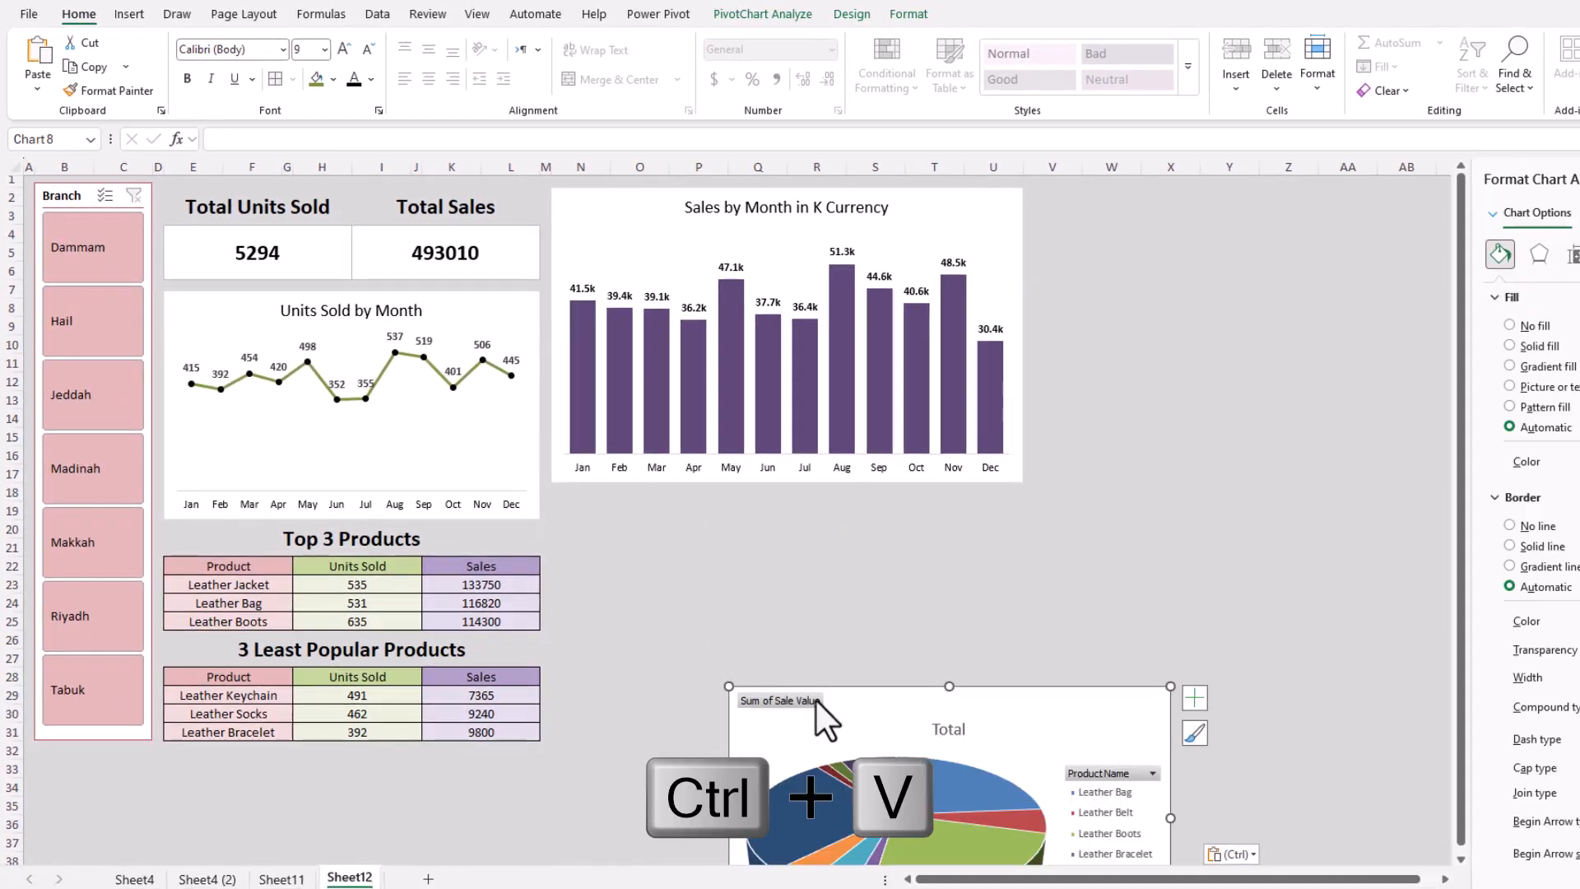
pyautogui.moveTo(957, 756); pyautogui.dragTo(818, 608)
pyautogui.moveTo(744, 554); pyautogui.dragTo(712, 512)
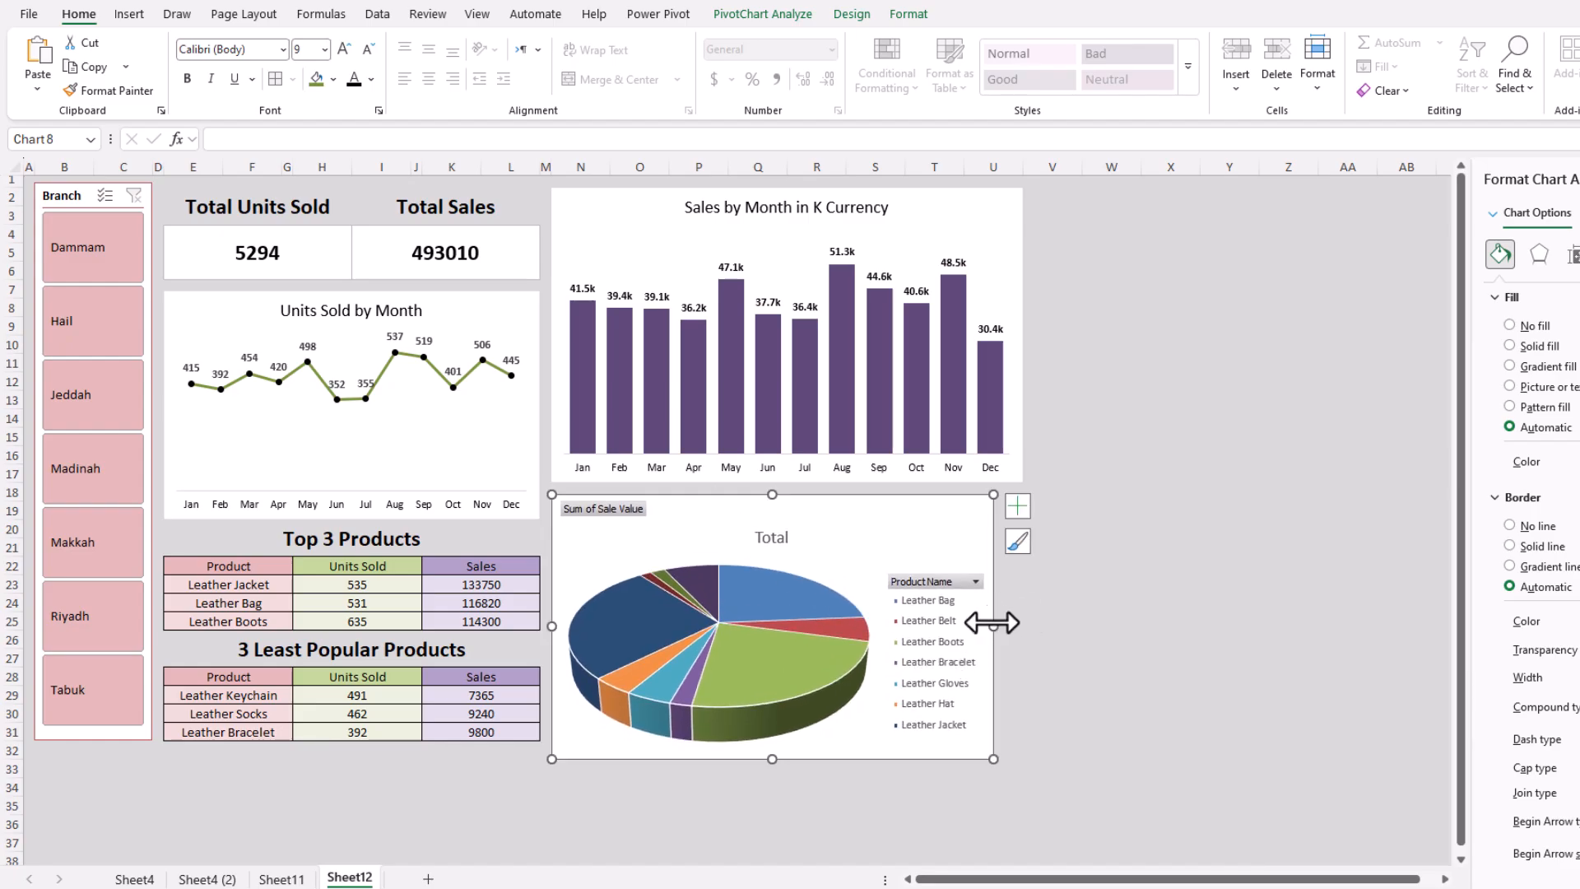
# - Hide all field buttons on the pie chart and add data labels to its slices
pyautogui.rightClick(604, 508)
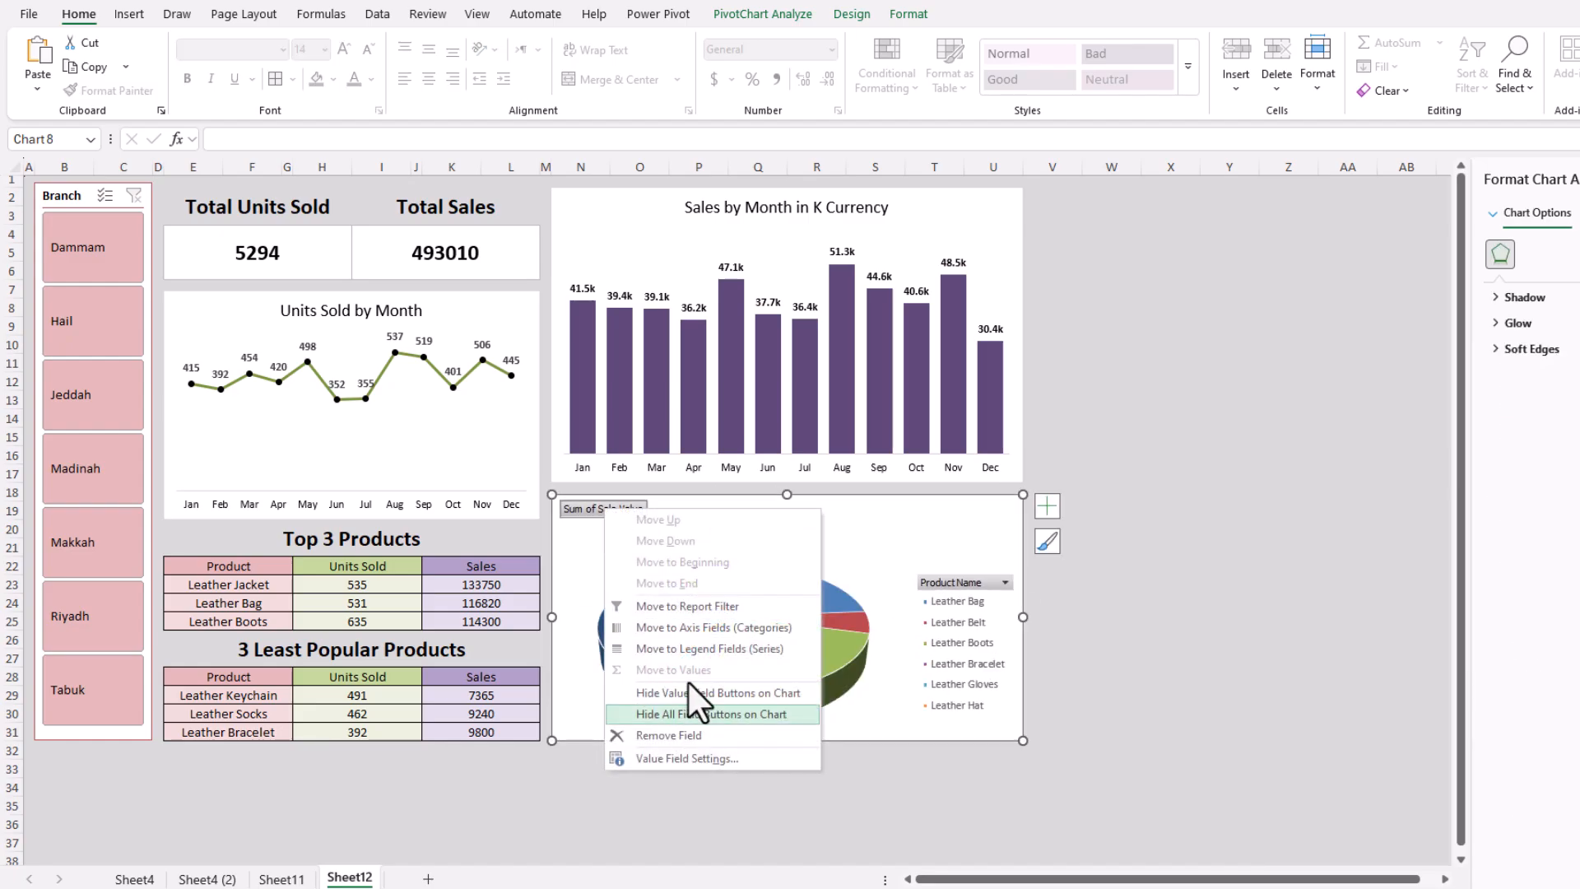
pyautogui.click(698, 707)
pyautogui.rightClick(785, 571)
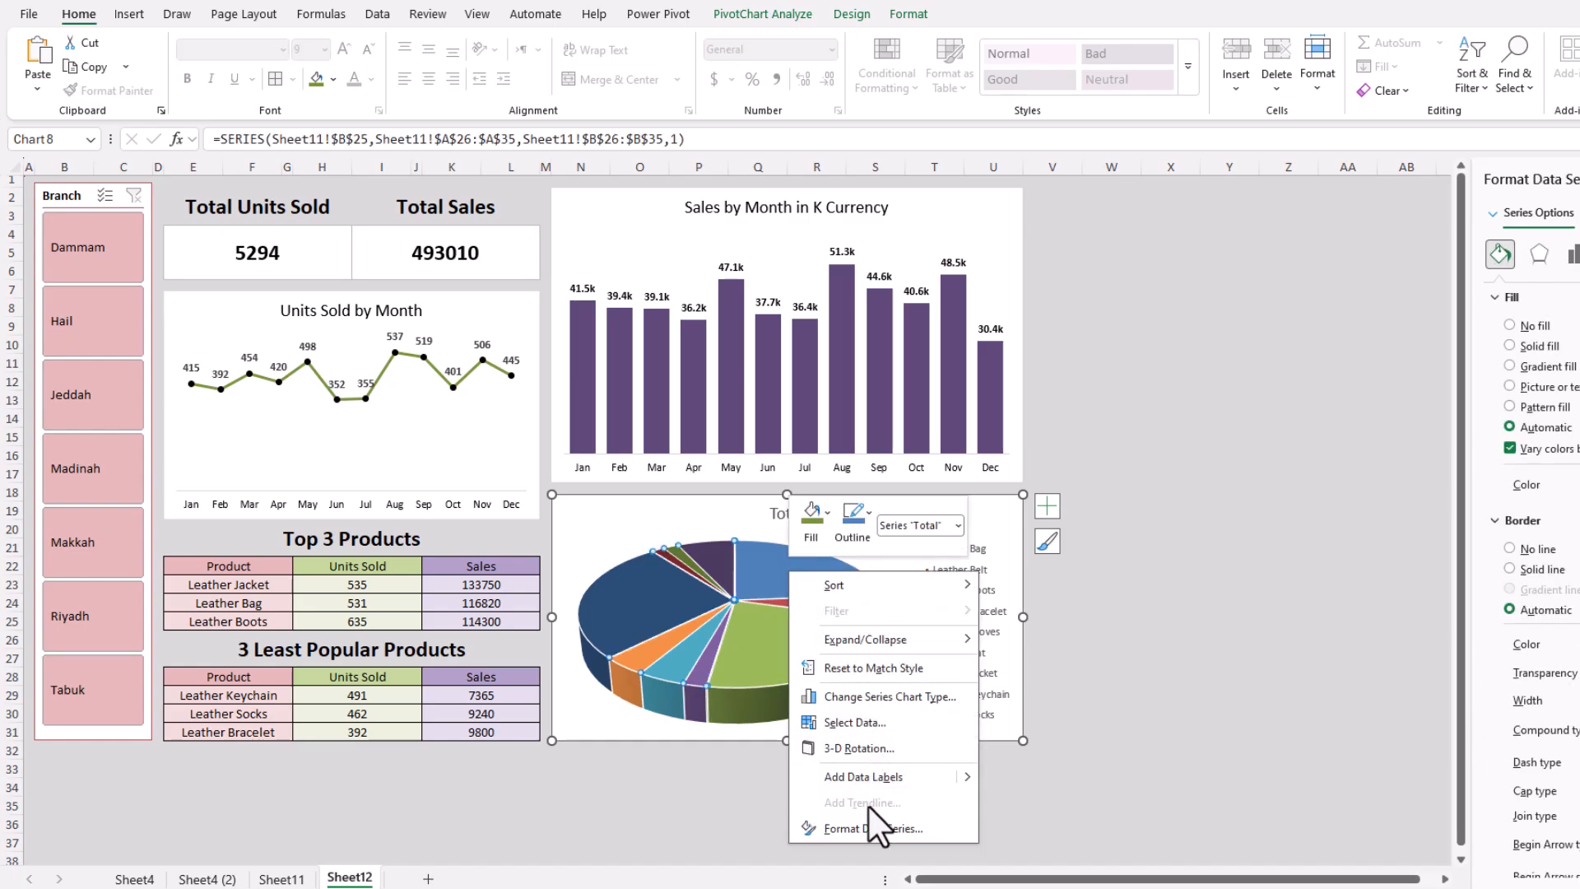
pyautogui.click(874, 777)
# - Retitle the pie chart "Sales % by Product" and move the title to the chart's upper-right corner above the legend
pyautogui.click(777, 514)
pyautogui.doubleClick(769, 515)
pyautogui.write('Sales')
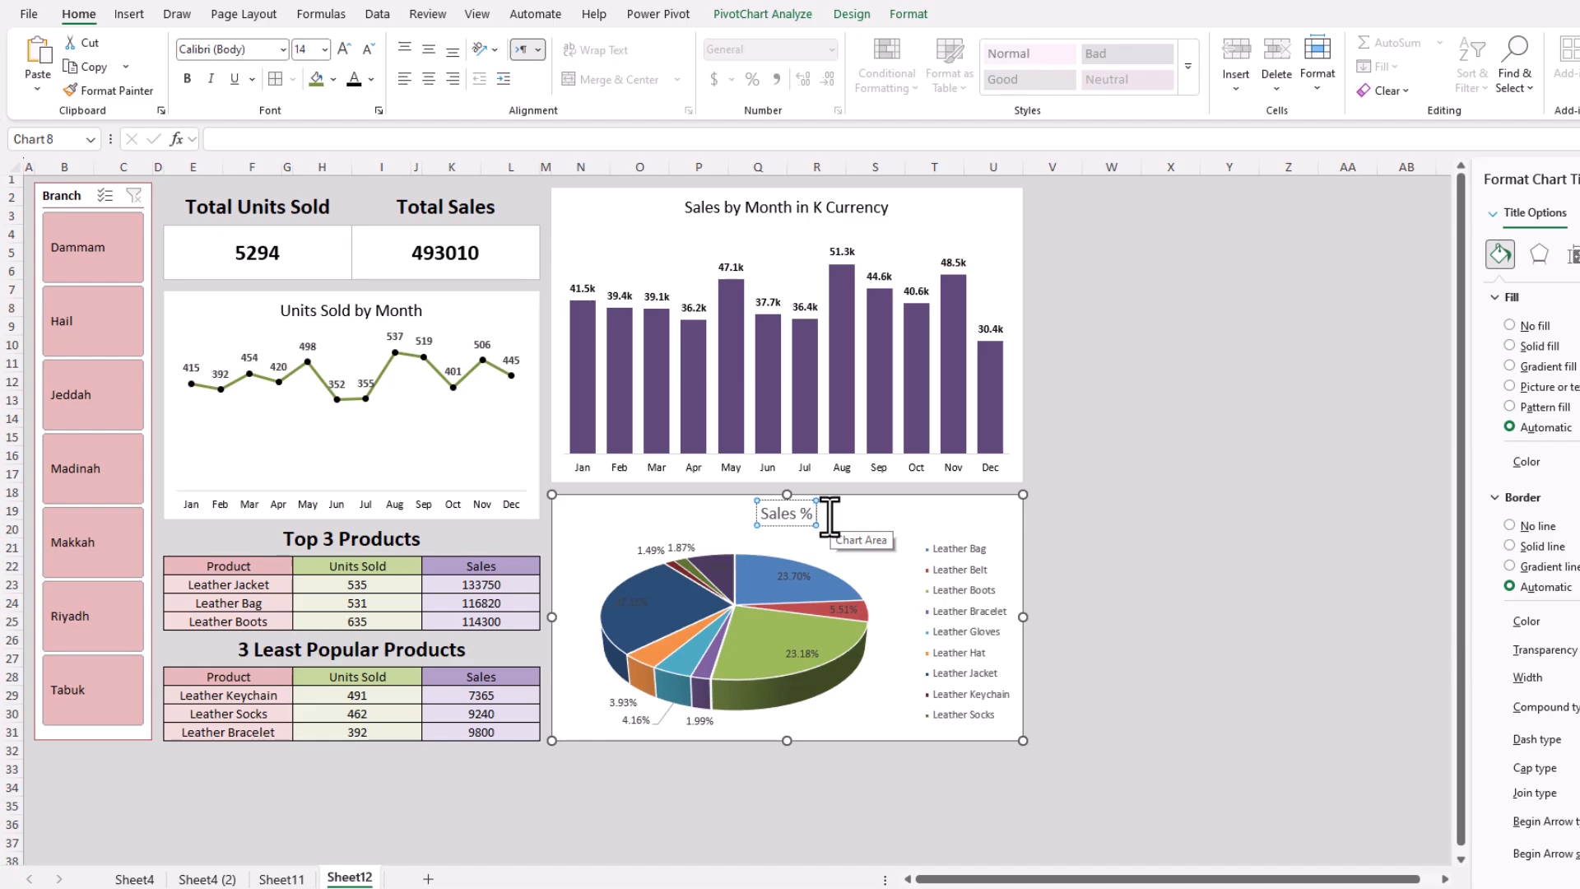
pyautogui.write(' % by Product')
pyautogui.moveTo(819, 501); pyautogui.dragTo(965, 505)
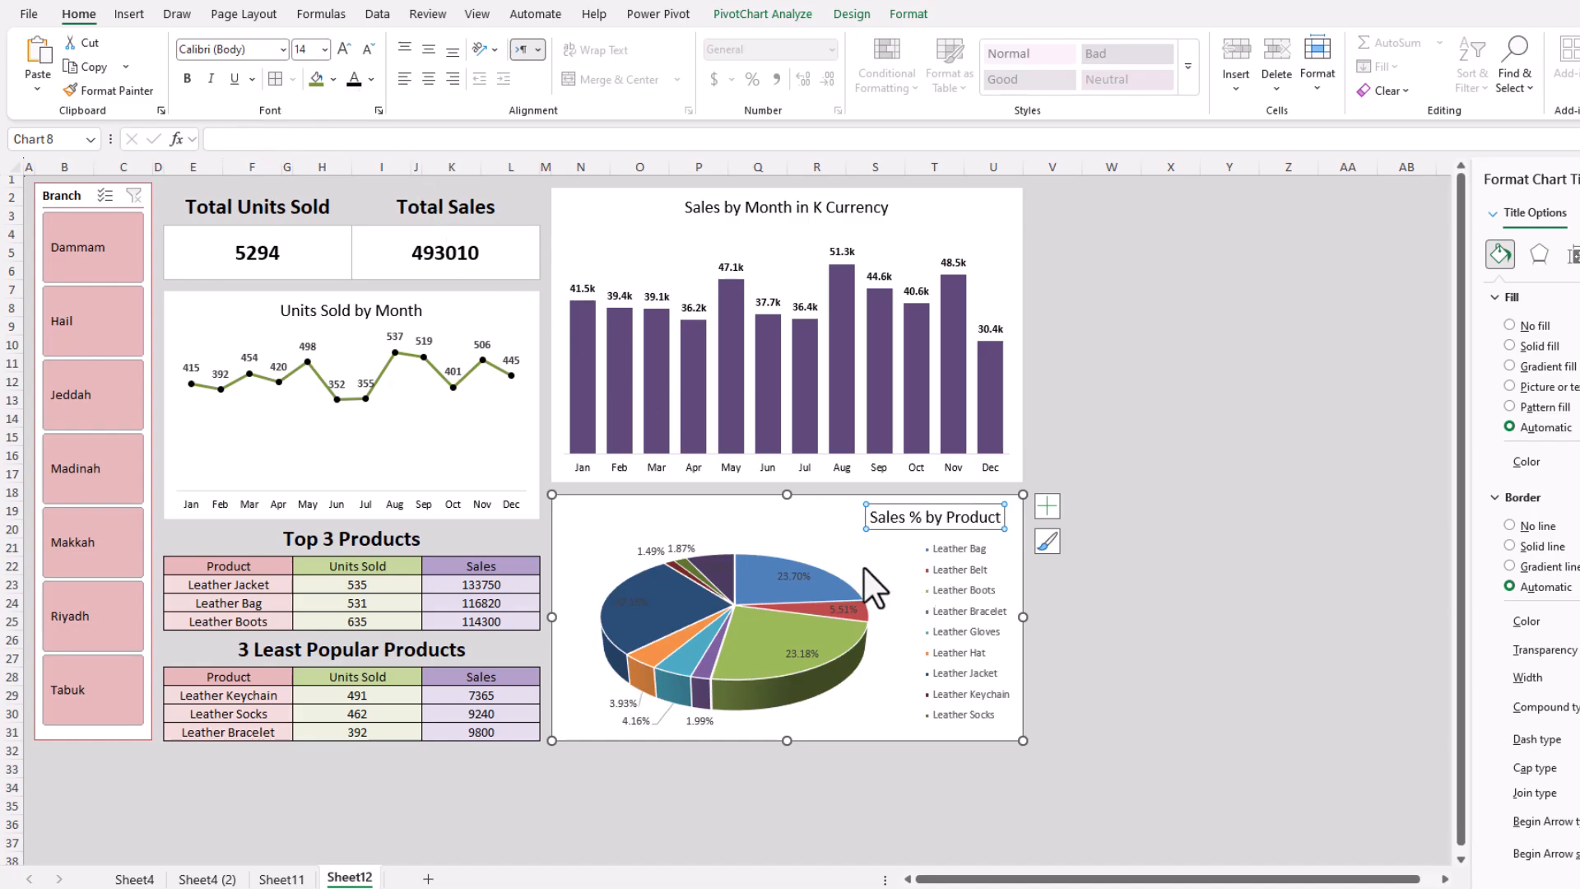
# - Move the Leather Jacket and Leather Wallet percentage labels outside their slices on the pie chart
pyautogui.click(625, 585)
pyautogui.click(613, 584)
pyautogui.moveTo(611, 581); pyautogui.dragTo(581, 565)
pyautogui.click(723, 562)
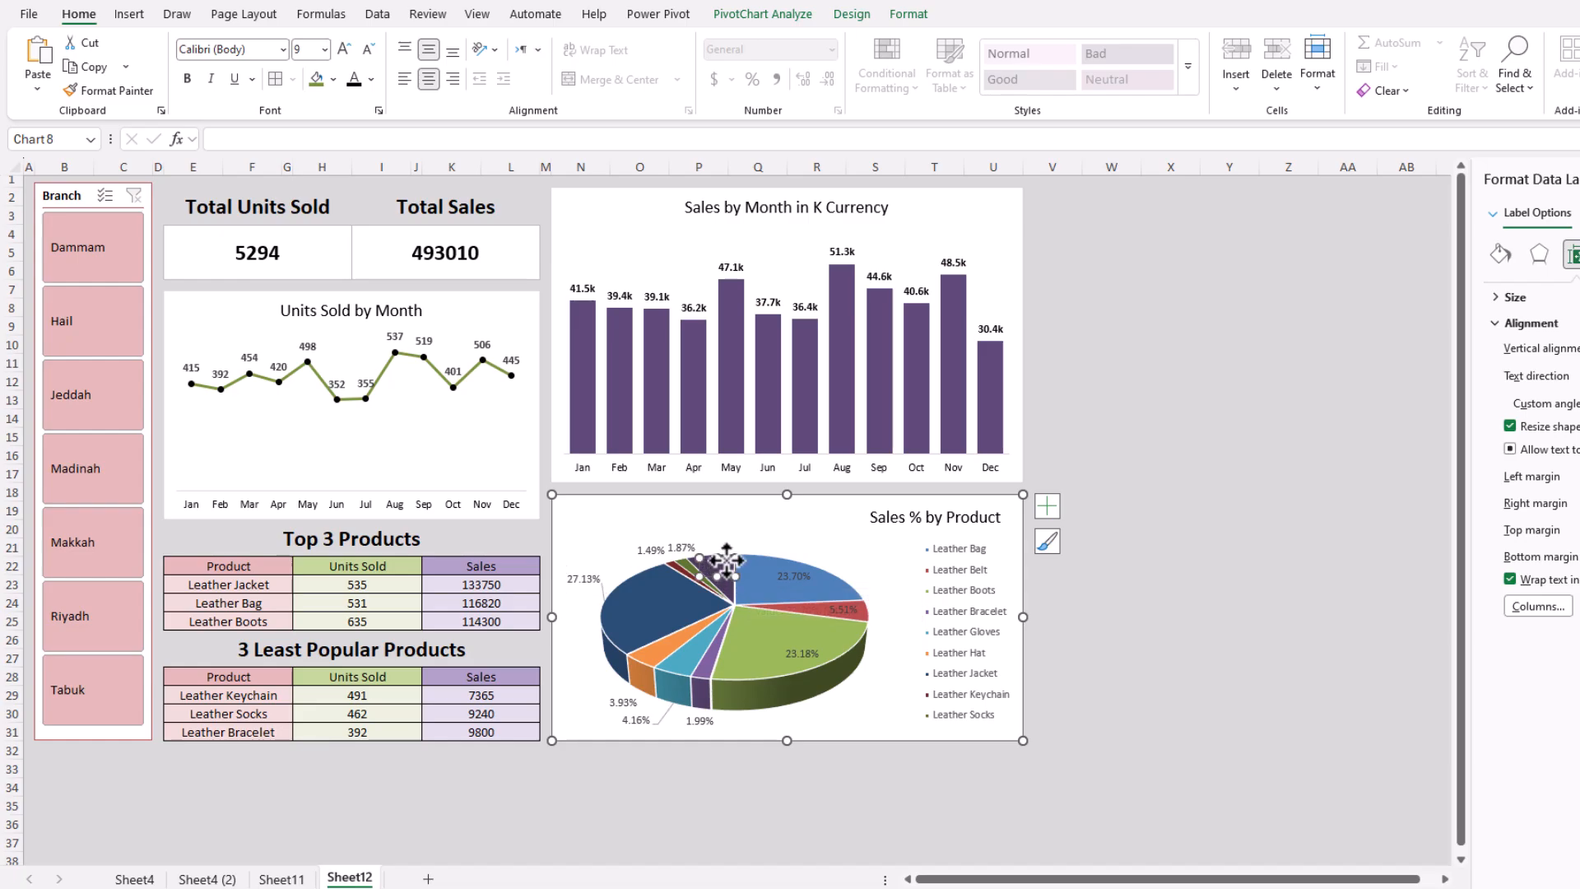
pyautogui.moveTo(735, 542)
pyautogui.mouseDown()
pyautogui.moveTo(757, 527)
pyautogui.moveTo(740, 512)
pyautogui.mouseUp()
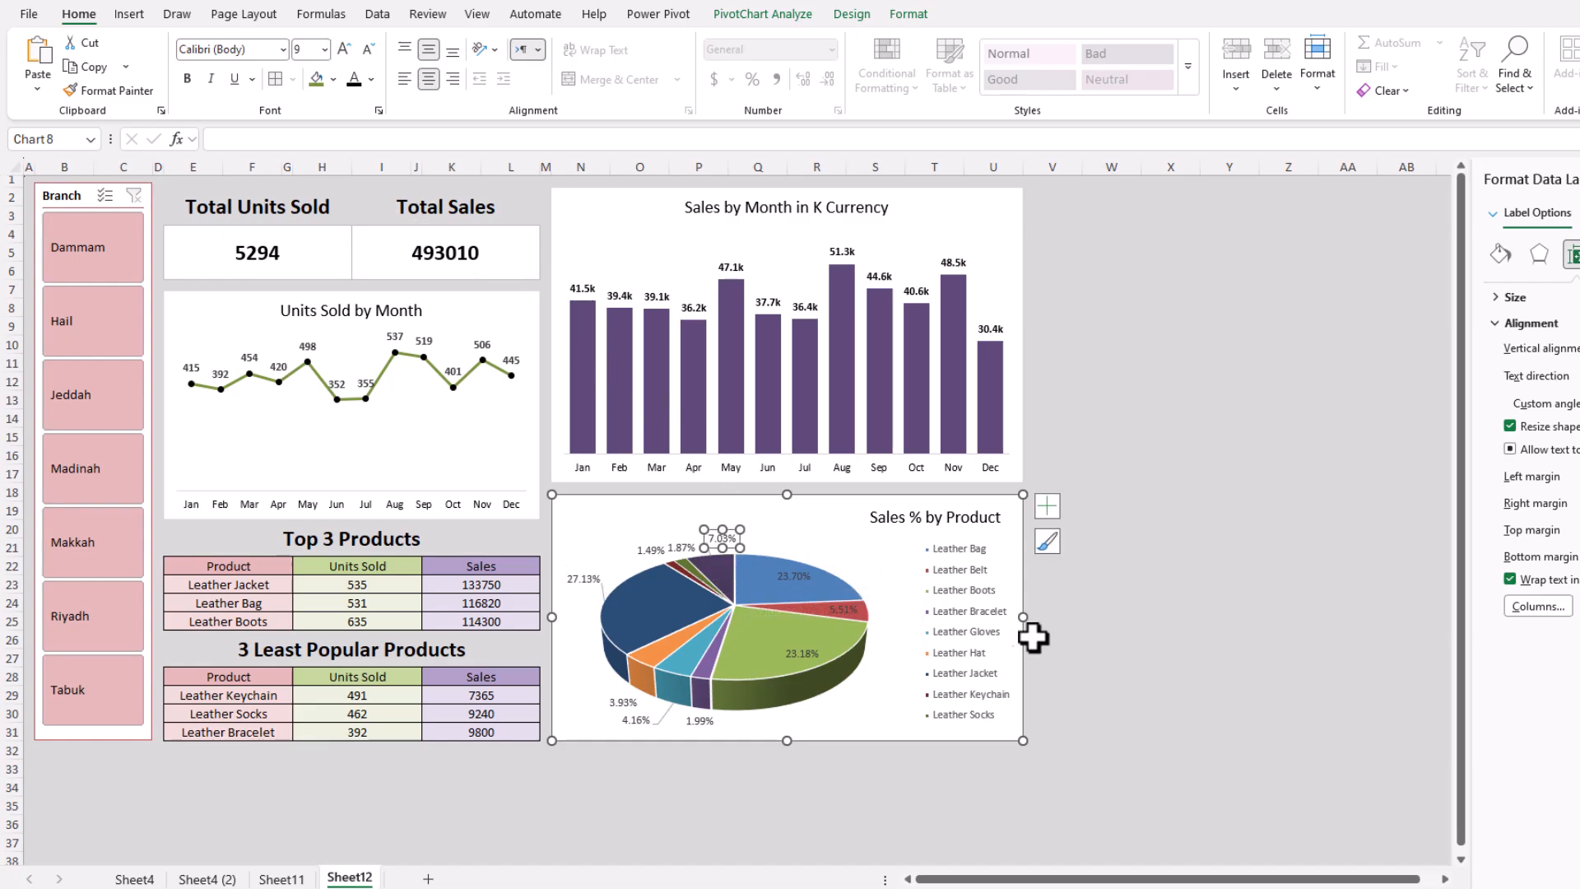
# - Select all the pie chart's data labels and make their text black
pyautogui.click(788, 581)
pyautogui.click(852, 531)
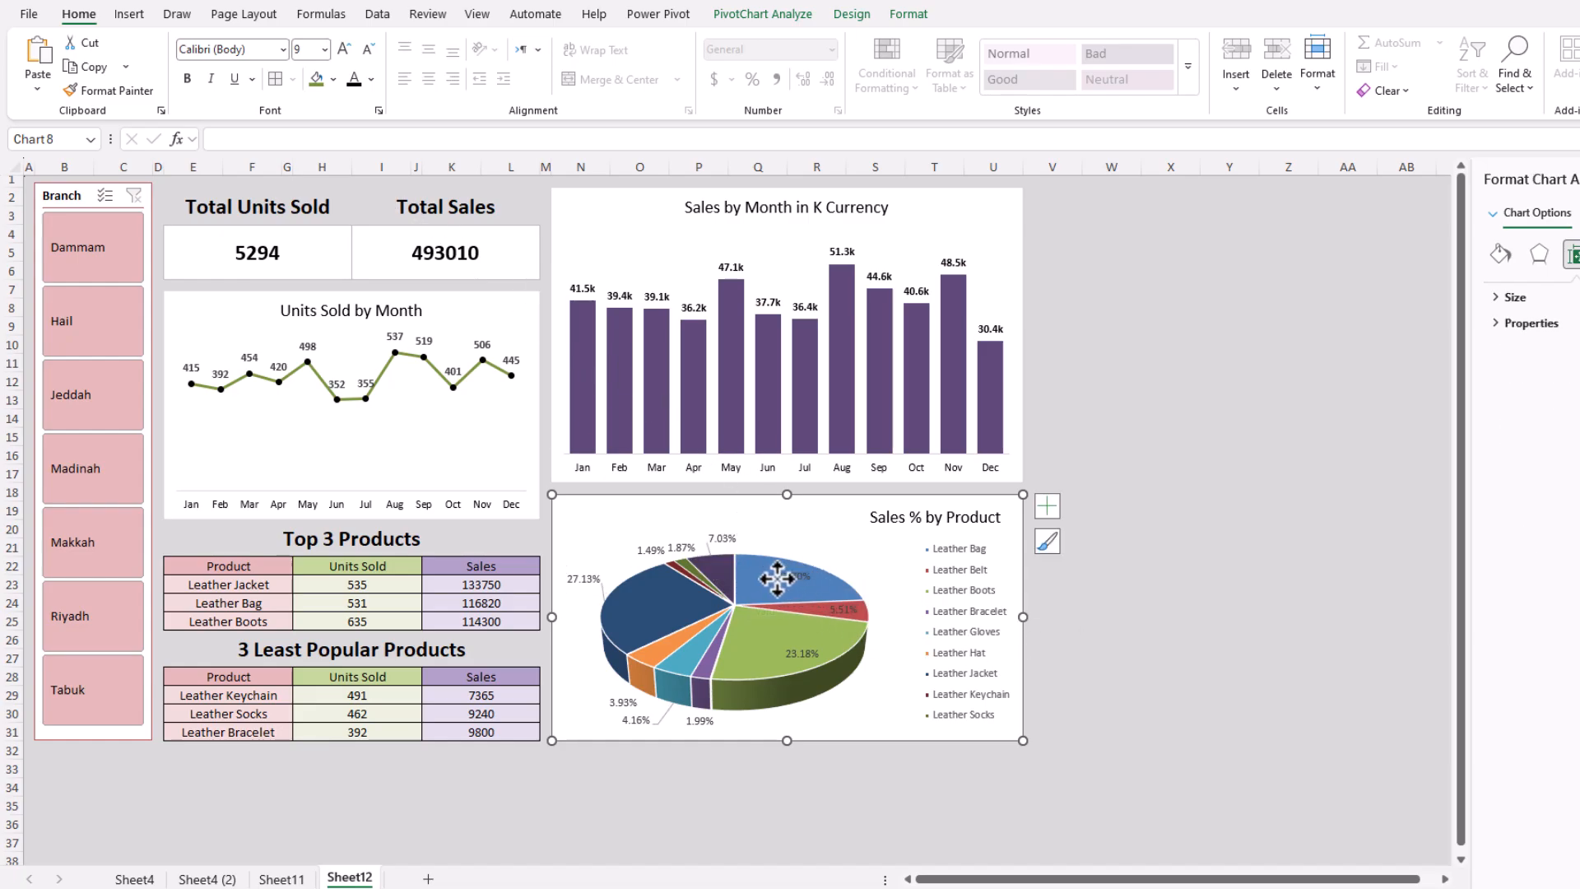
pyautogui.click(777, 576)
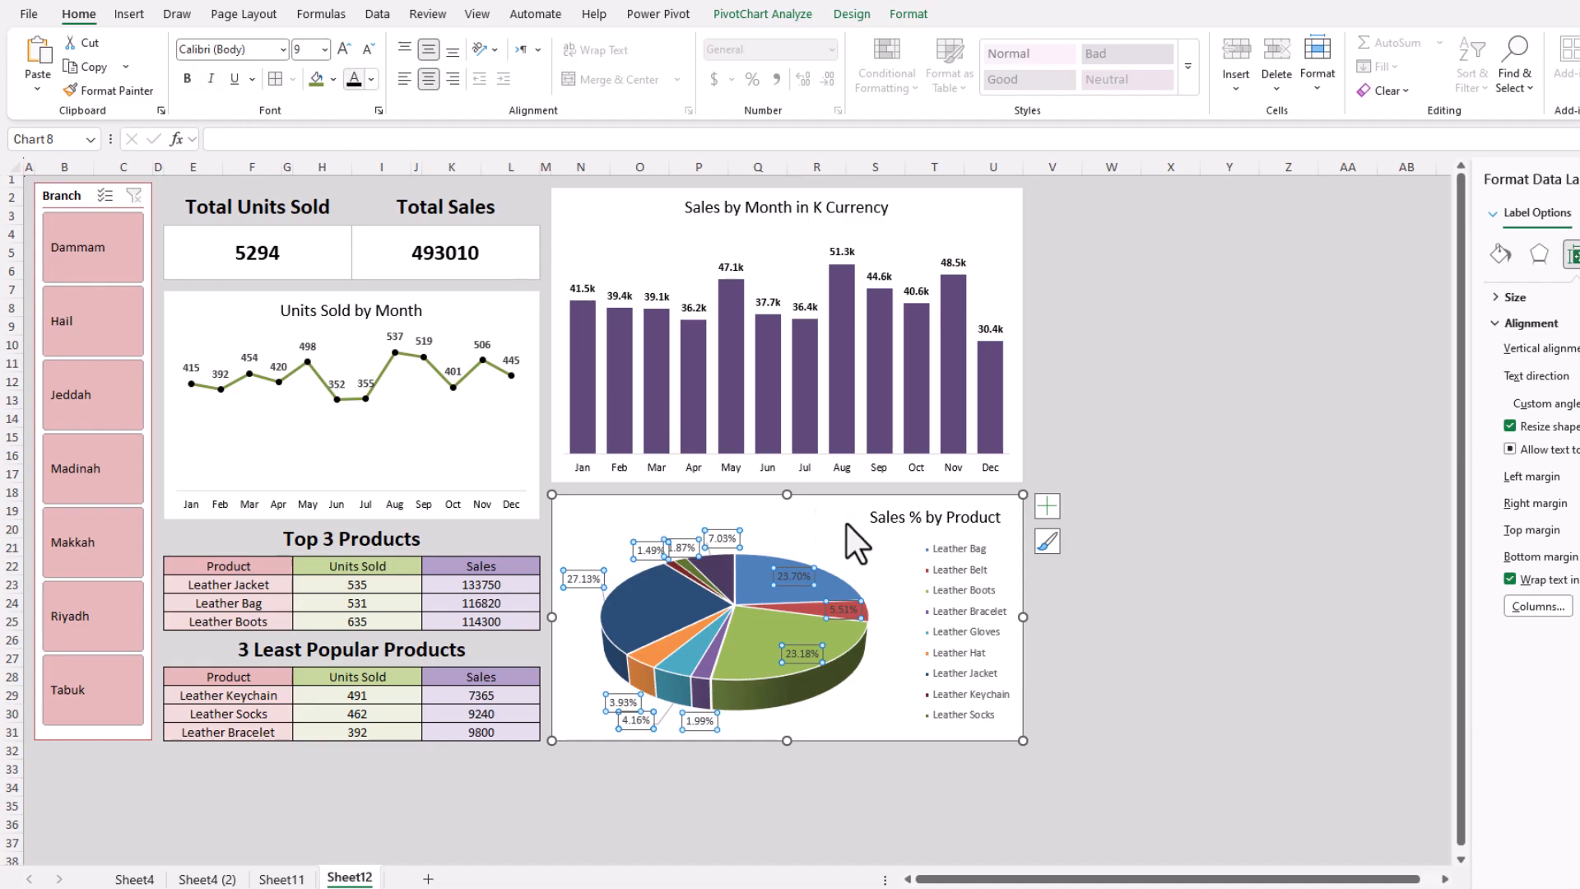
pyautogui.click(1111, 639)
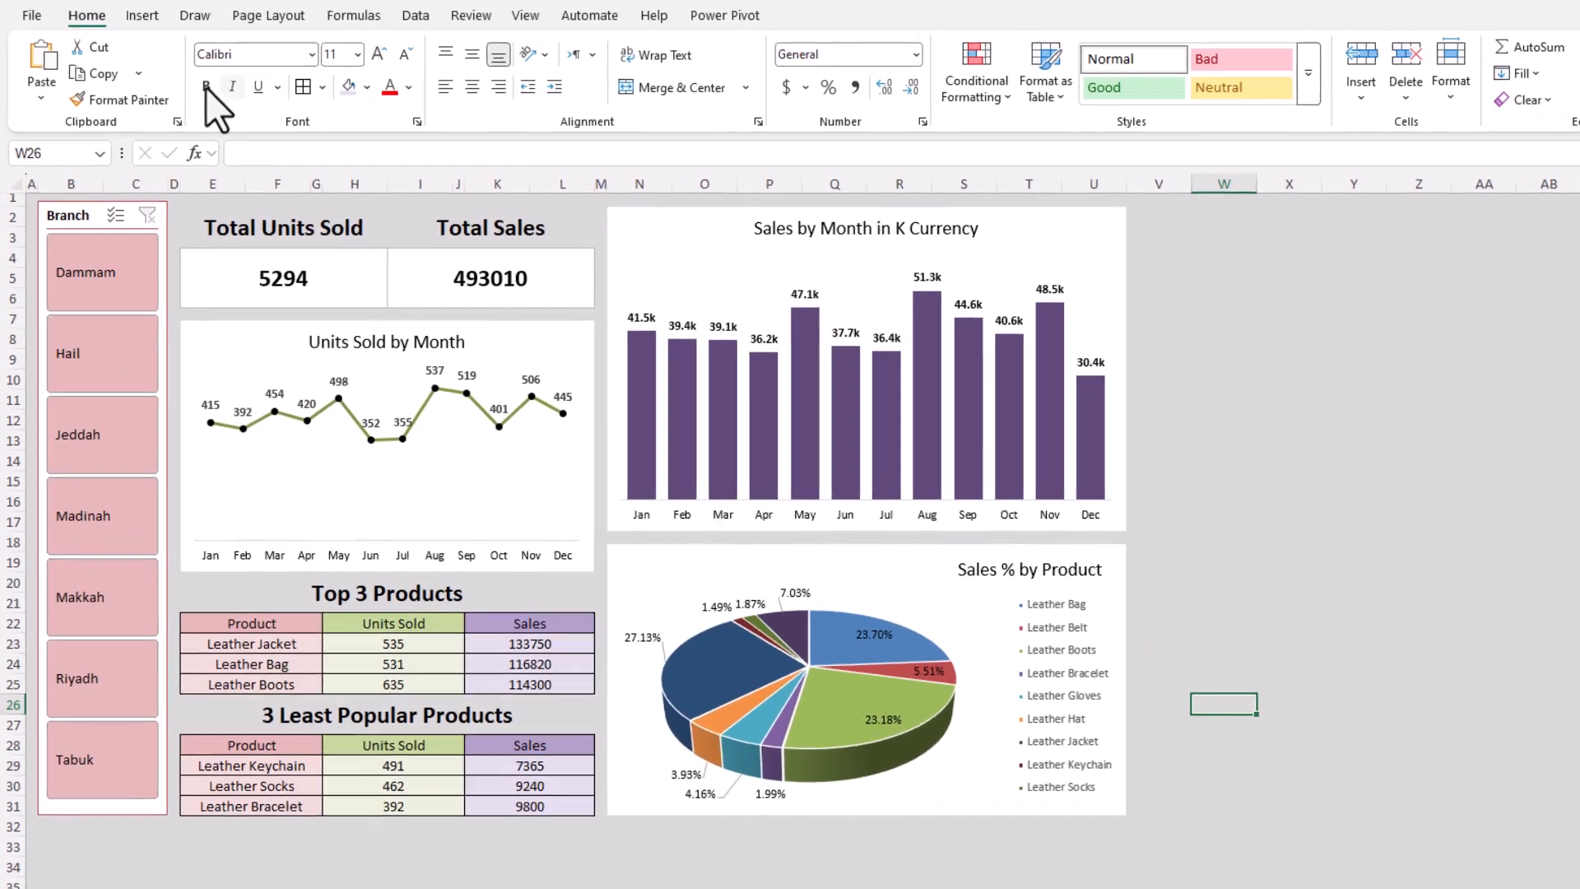
# - Open the Branch slicer's report connections, enlarge the list to show every PivotTable, and connect the slicer to Sales by Month
pyautogui.click(96, 217)
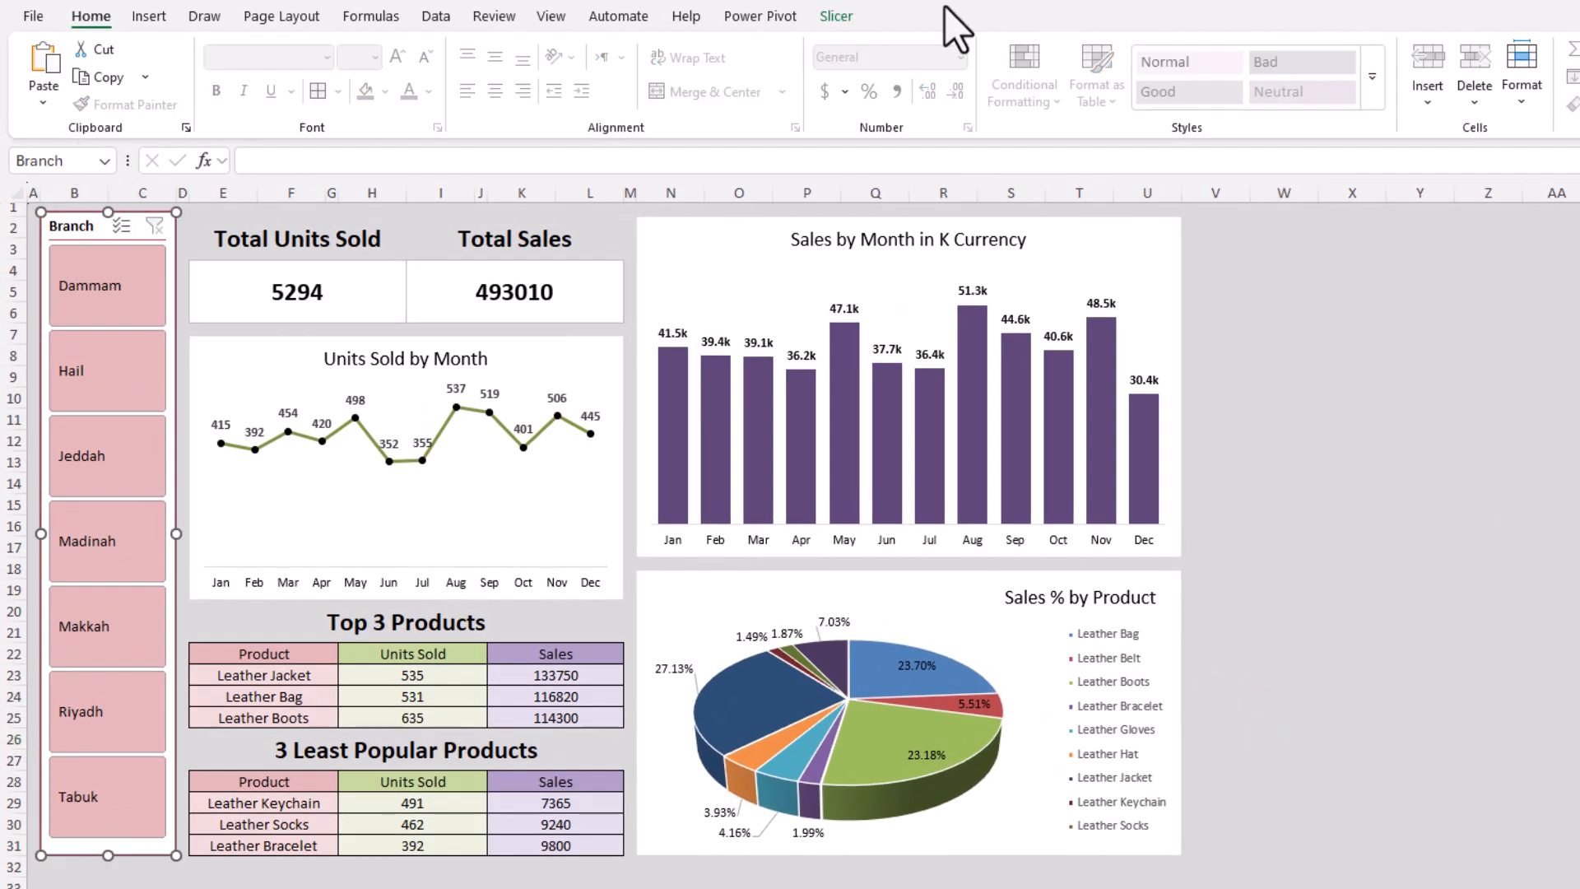
pyautogui.click(833, 20)
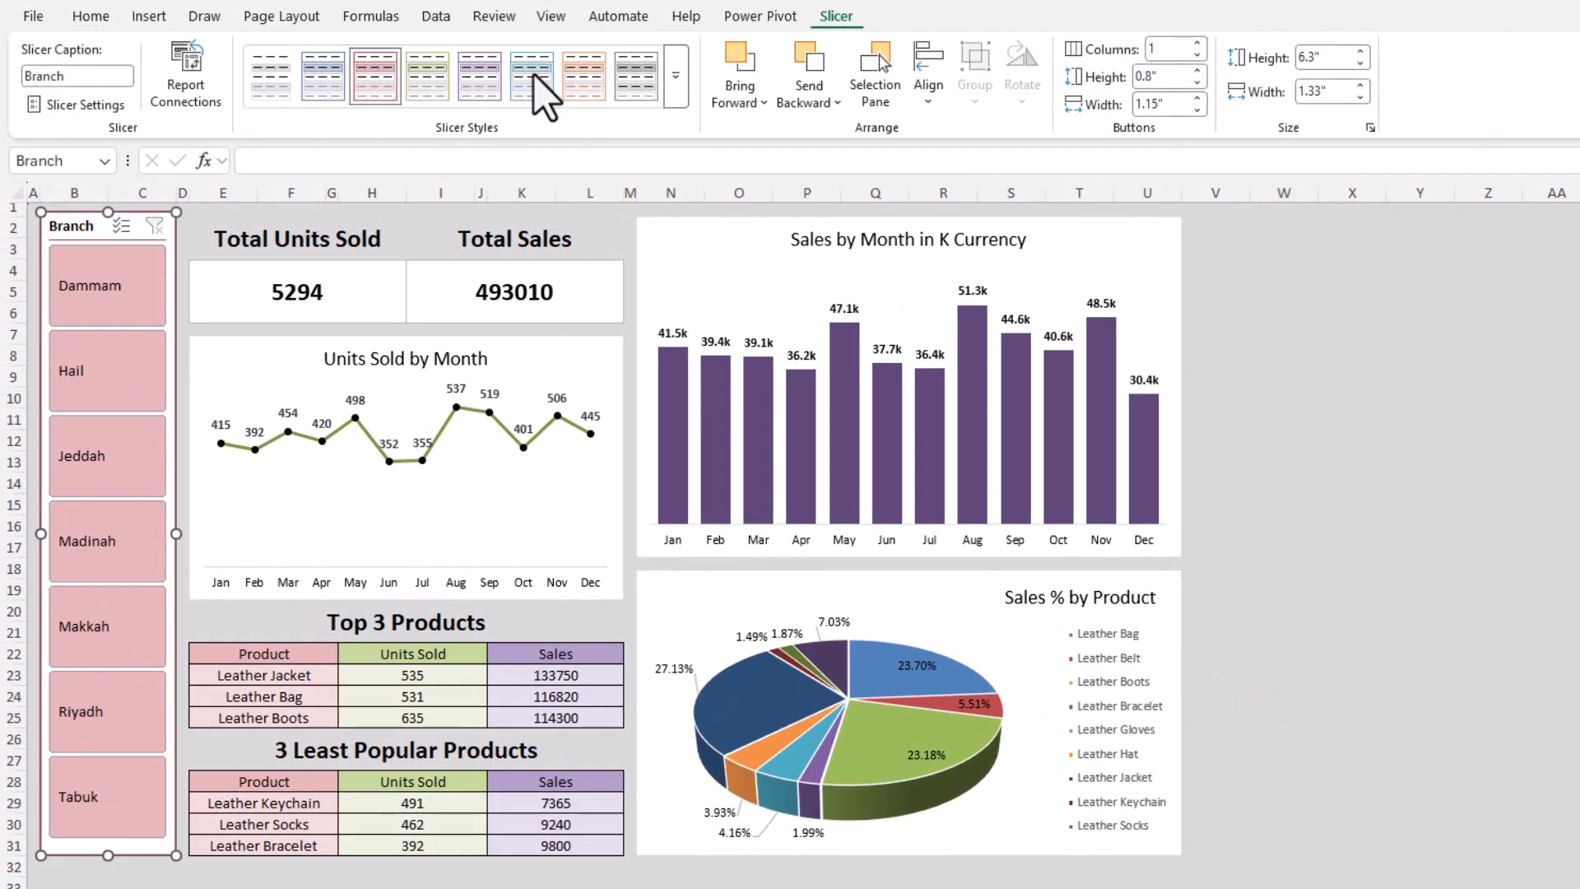
pyautogui.click(186, 65)
pyautogui.moveTo(649, 496); pyautogui.dragTo(512, 381)
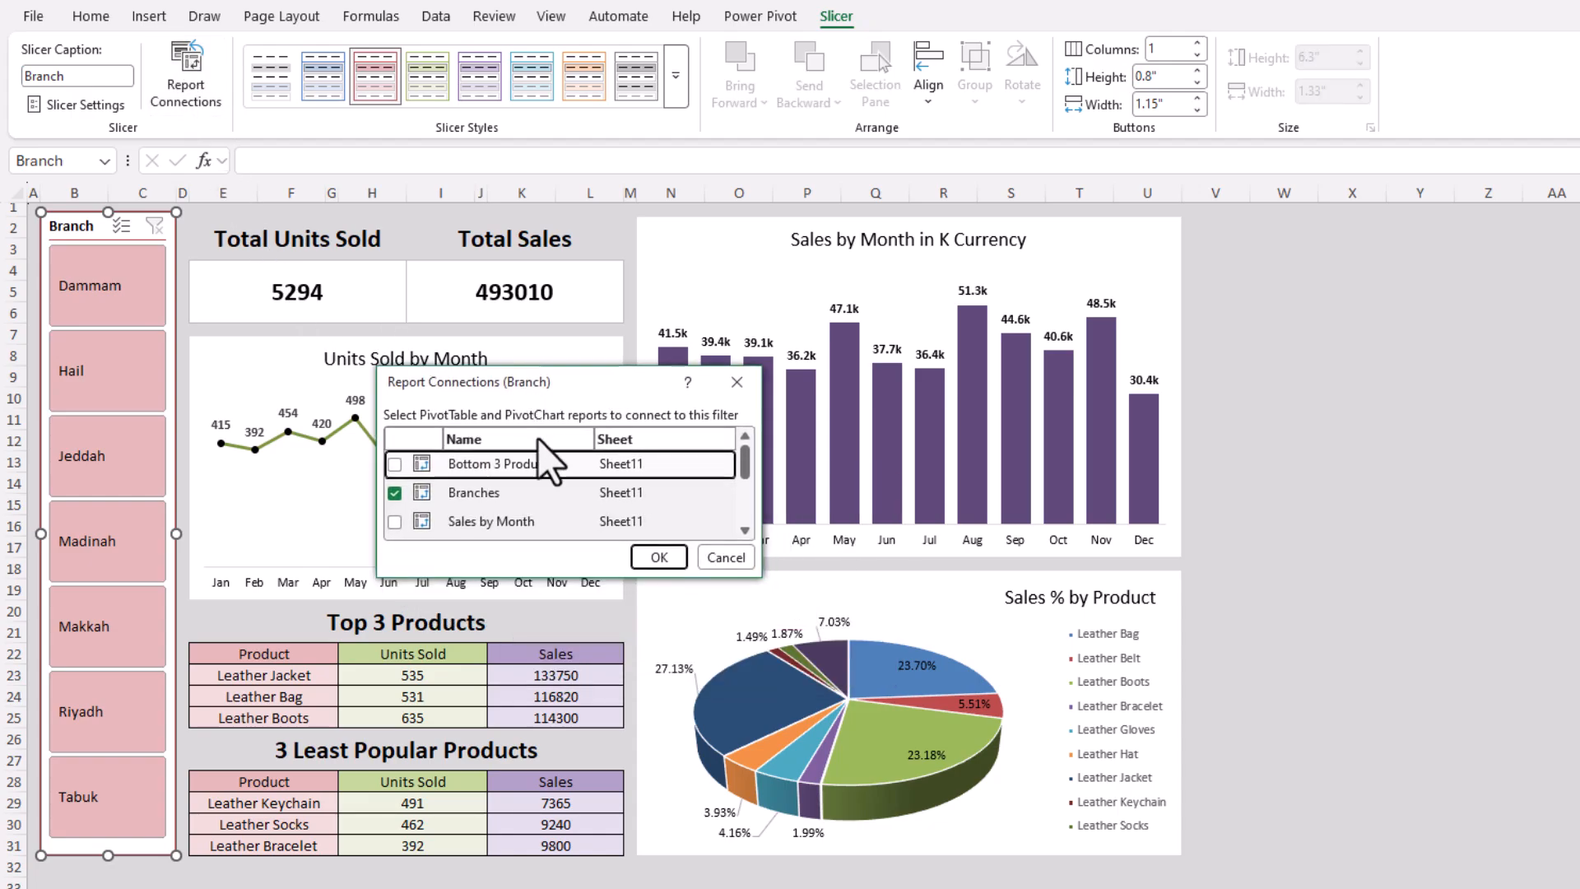
pyautogui.moveTo(758, 577); pyautogui.dragTo(771, 741)
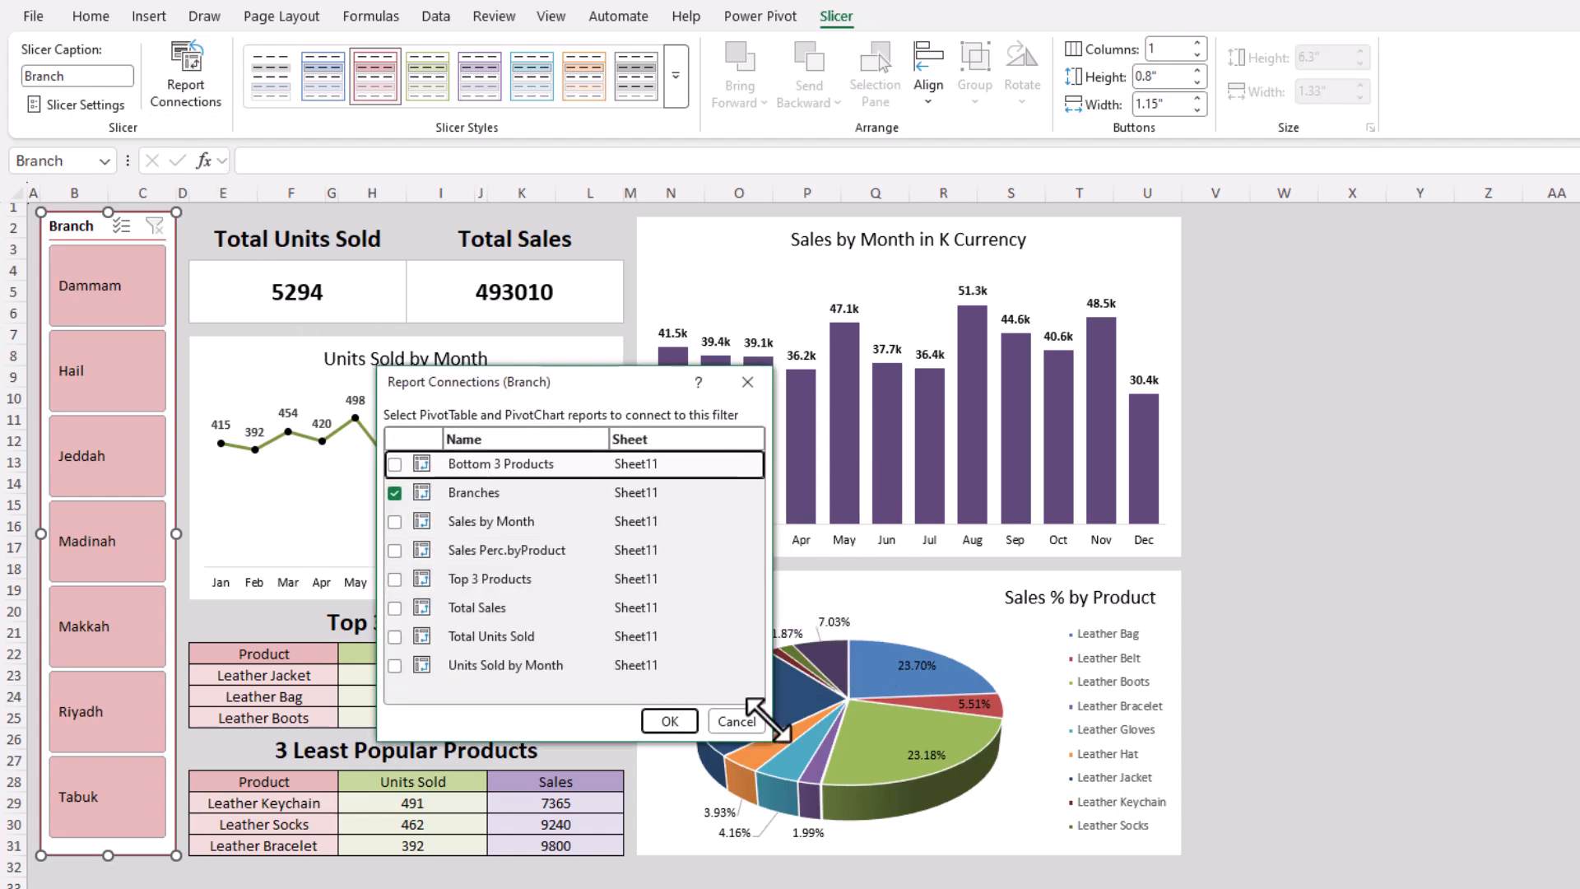
pyautogui.click(393, 522)
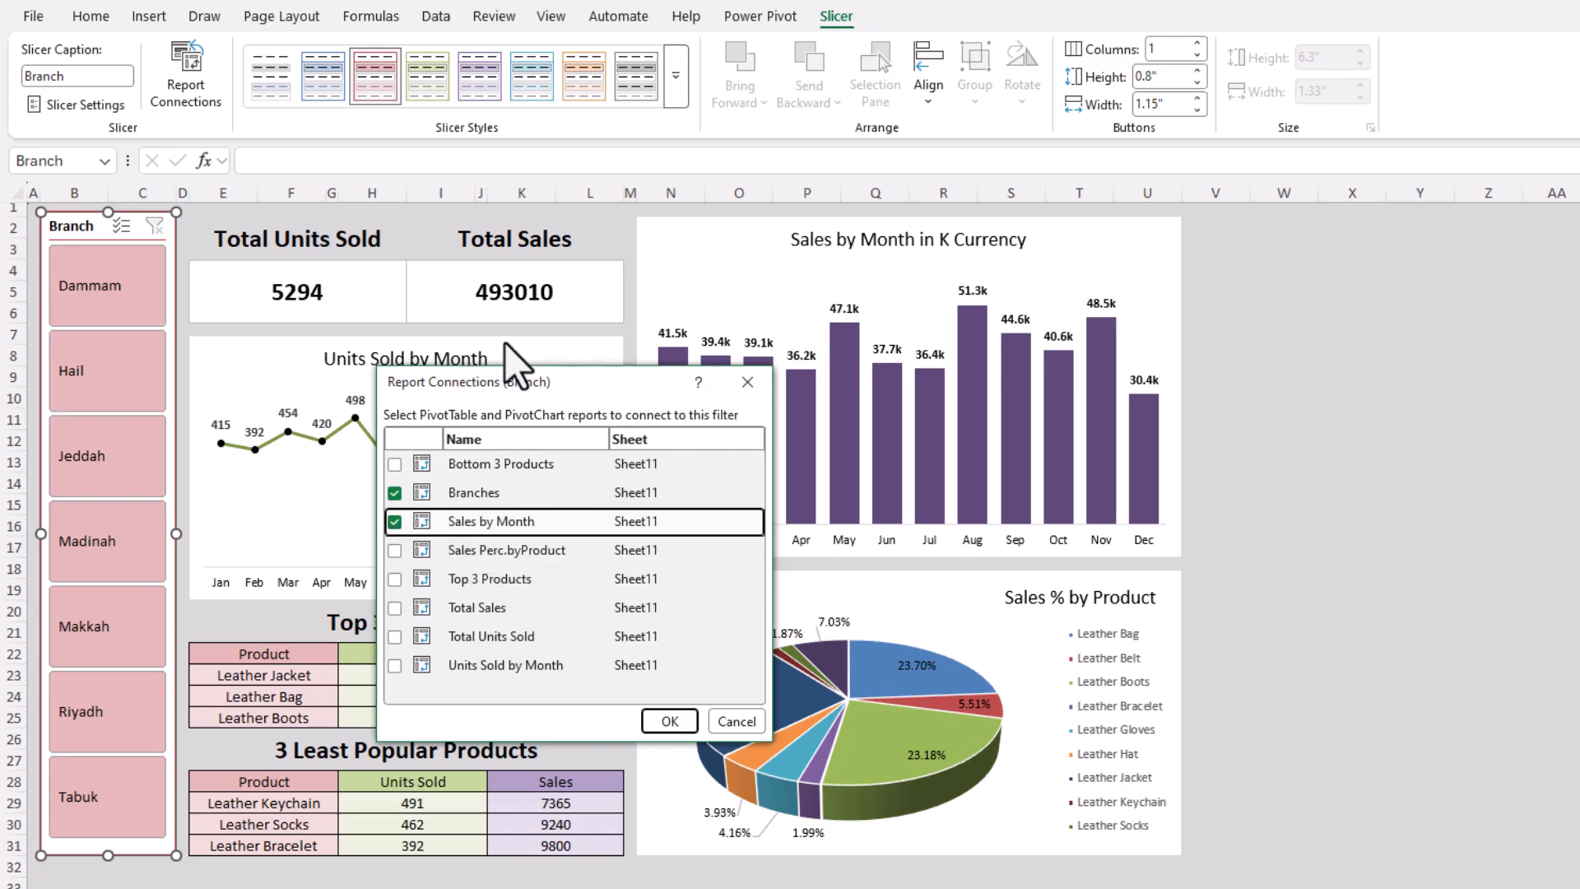
pyautogui.moveTo(617, 384); pyautogui.dragTo(1085, 313)
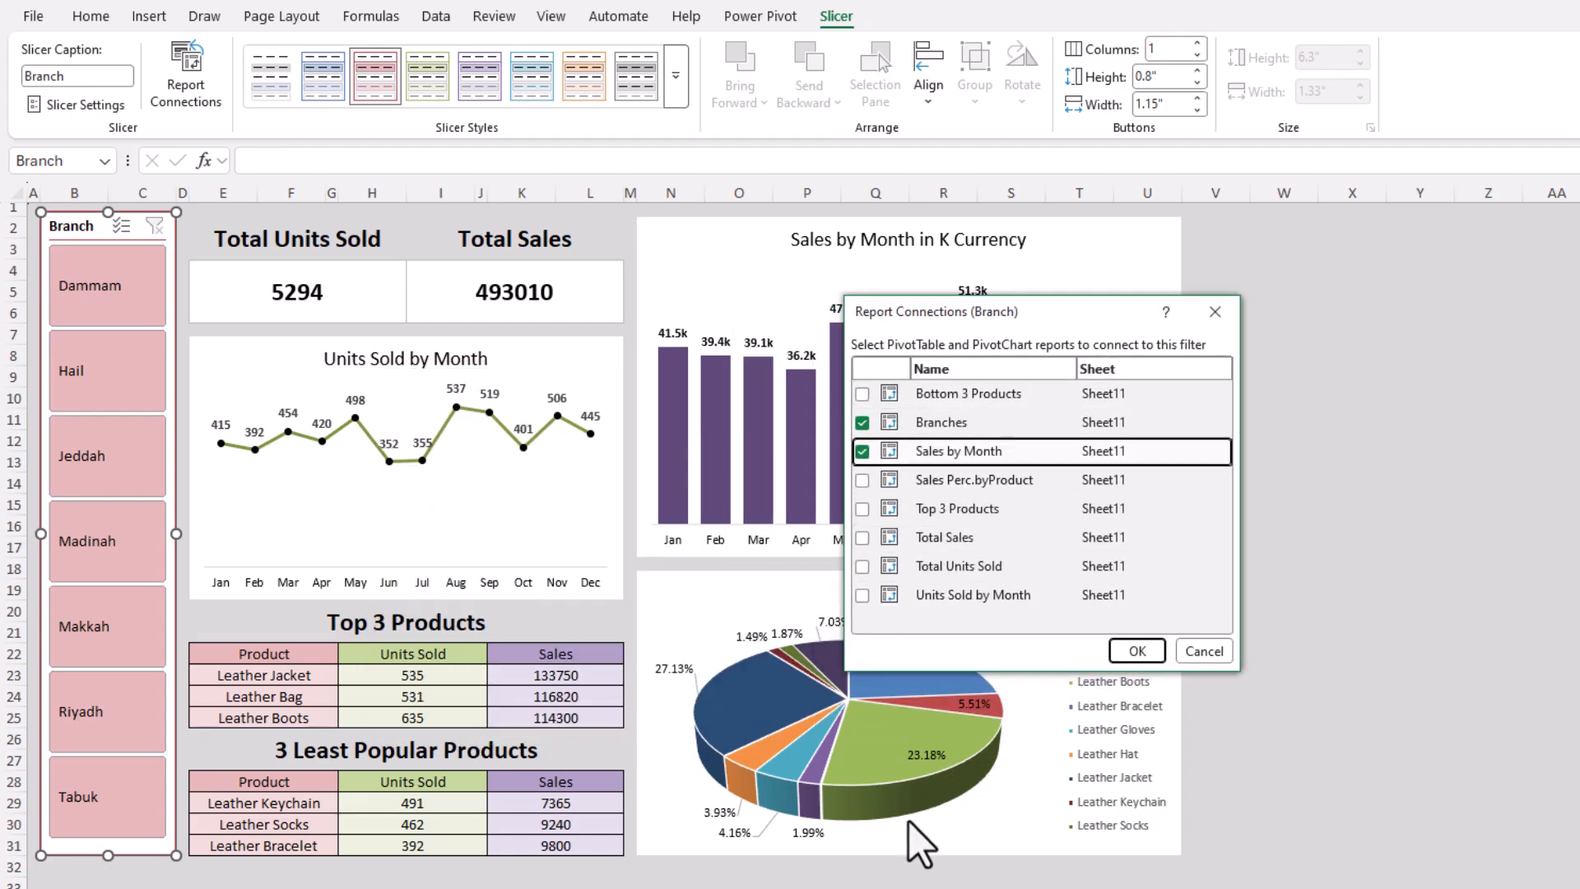
# - Connect the Branch slicer to Sales Perc.byProduct, Top 3 Products, Total Sales, Bottom 3 Products, Units Sold by Month and Total Units Sold, and apply the connections
pyautogui.click(860, 483)
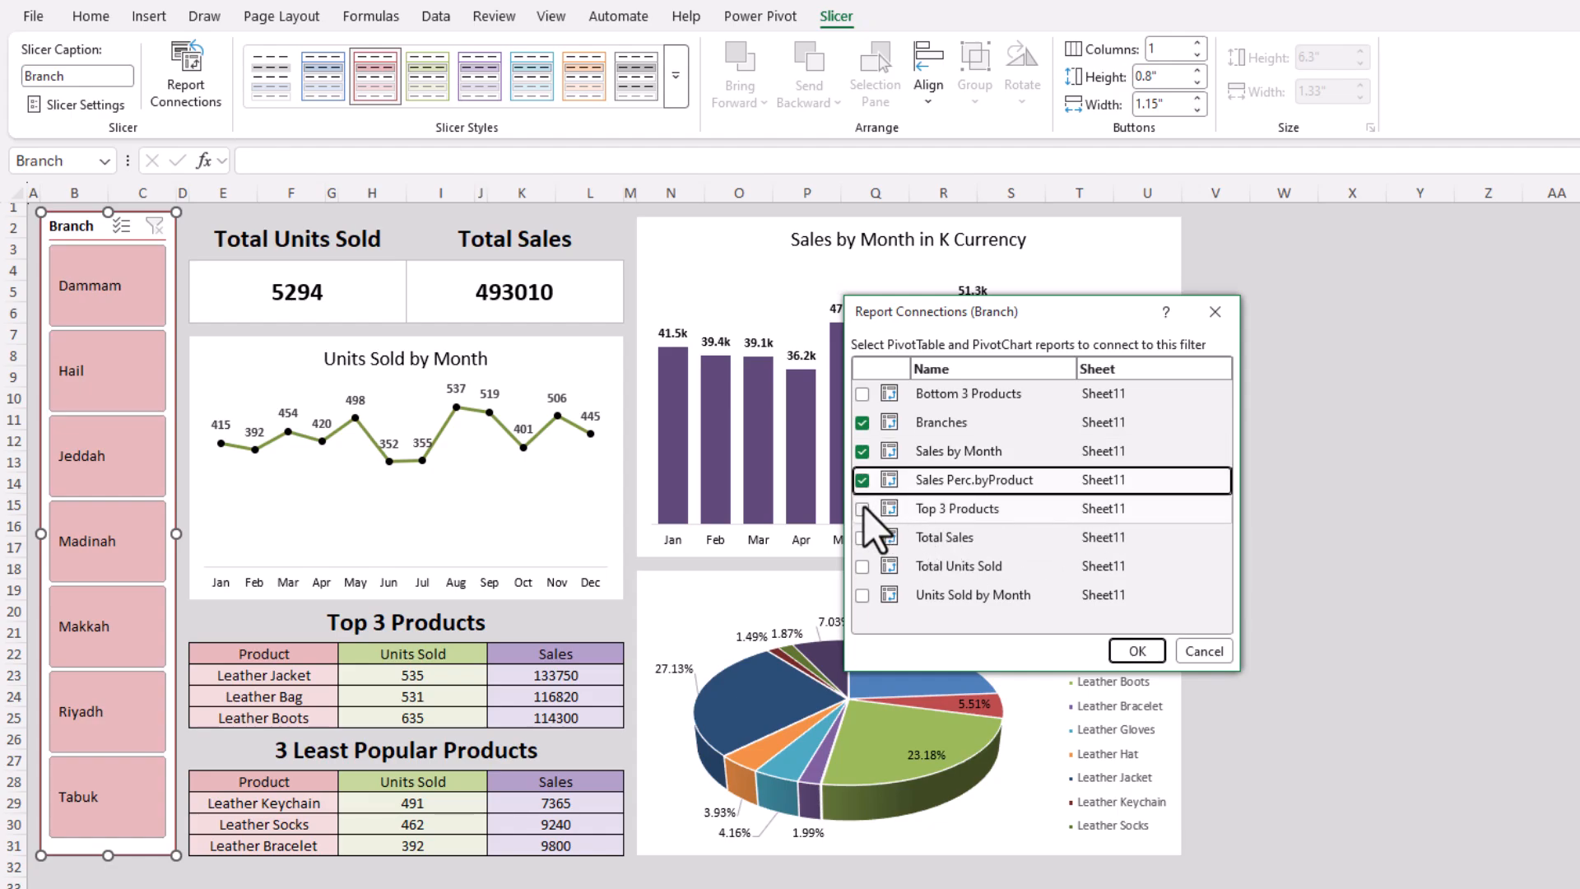
pyautogui.click(864, 509)
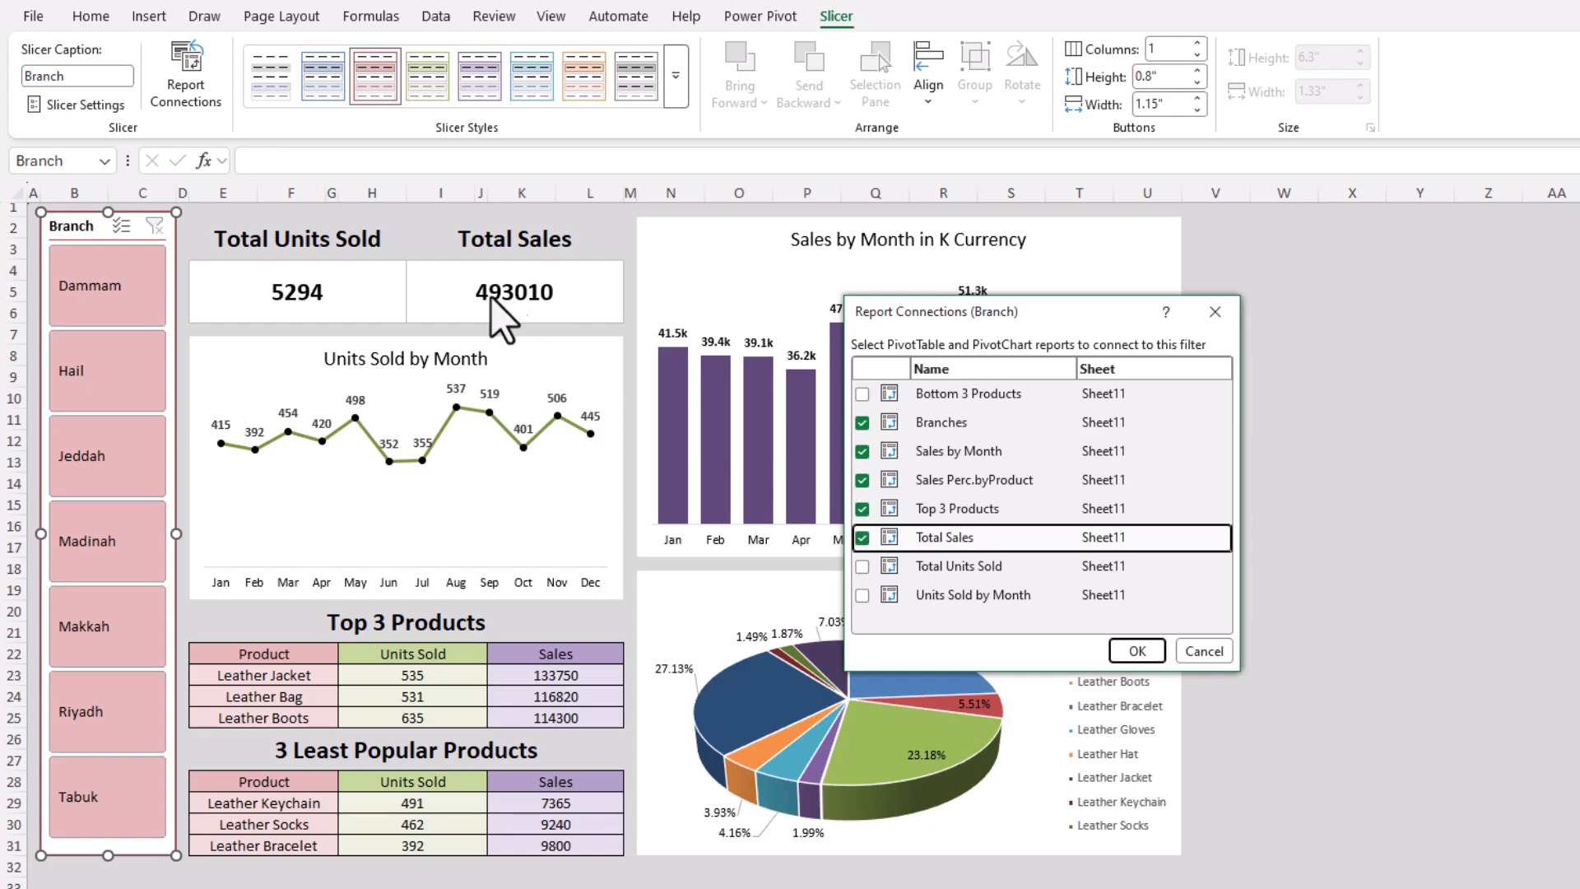
pyautogui.click(862, 395)
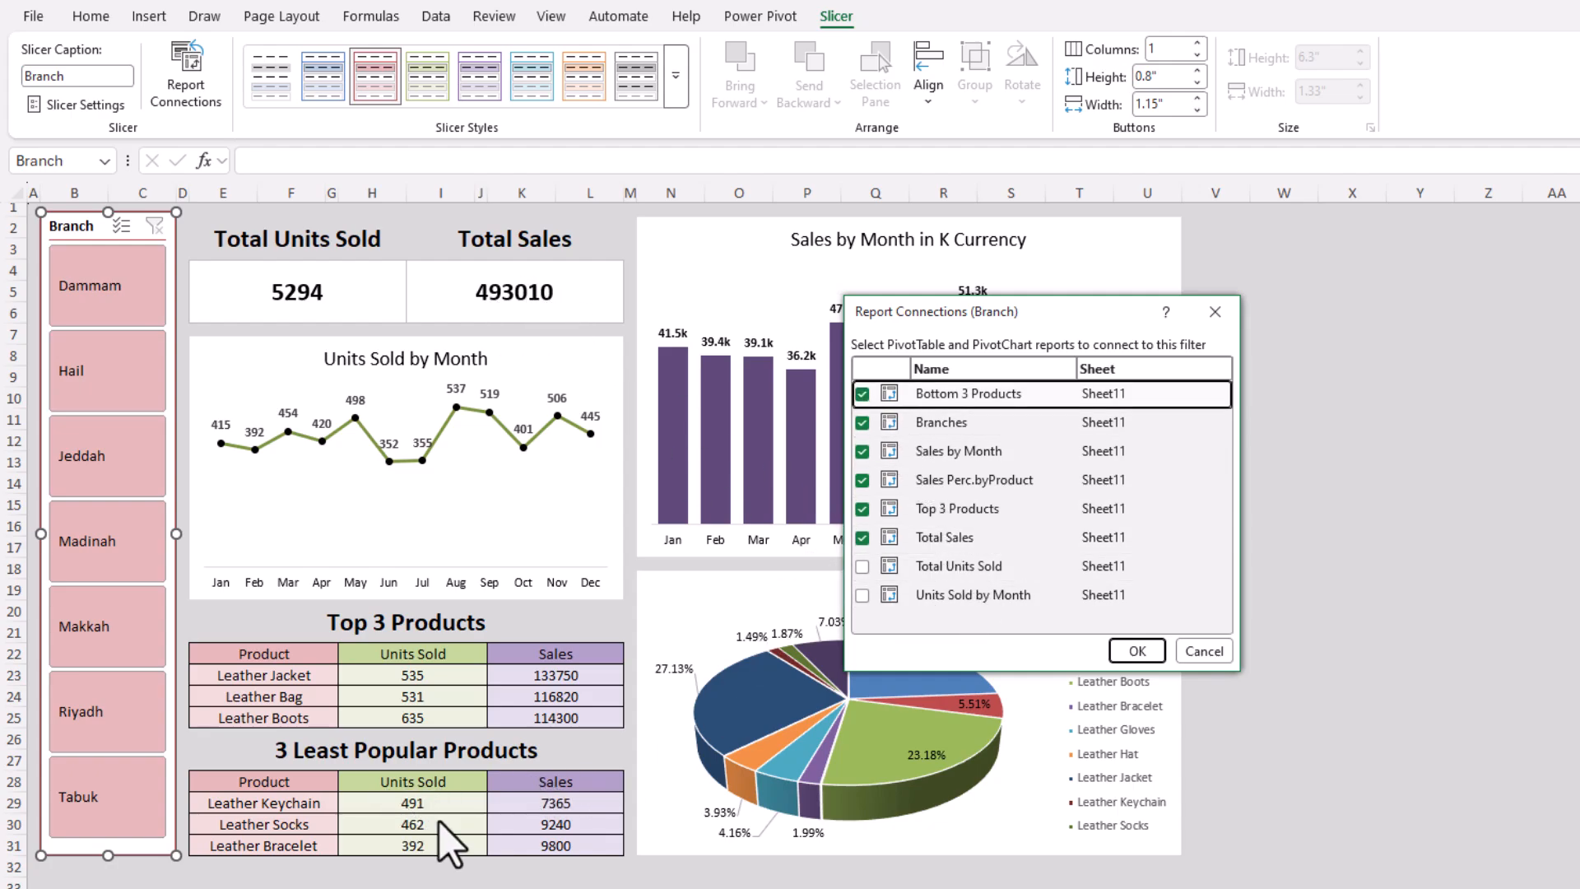
pyautogui.click(862, 597)
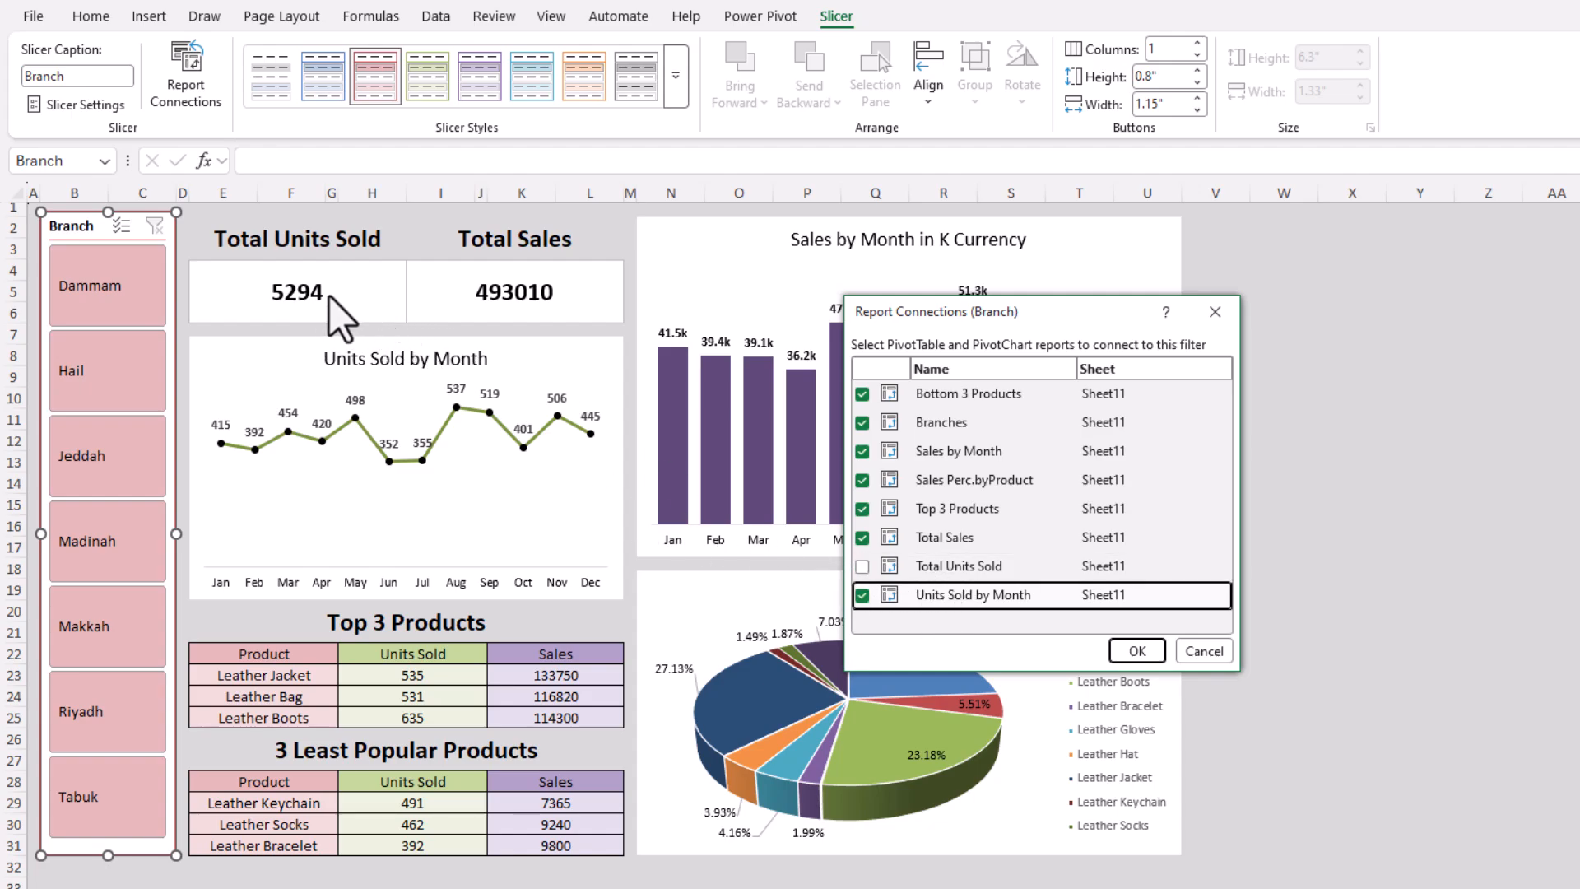
pyautogui.click(863, 567)
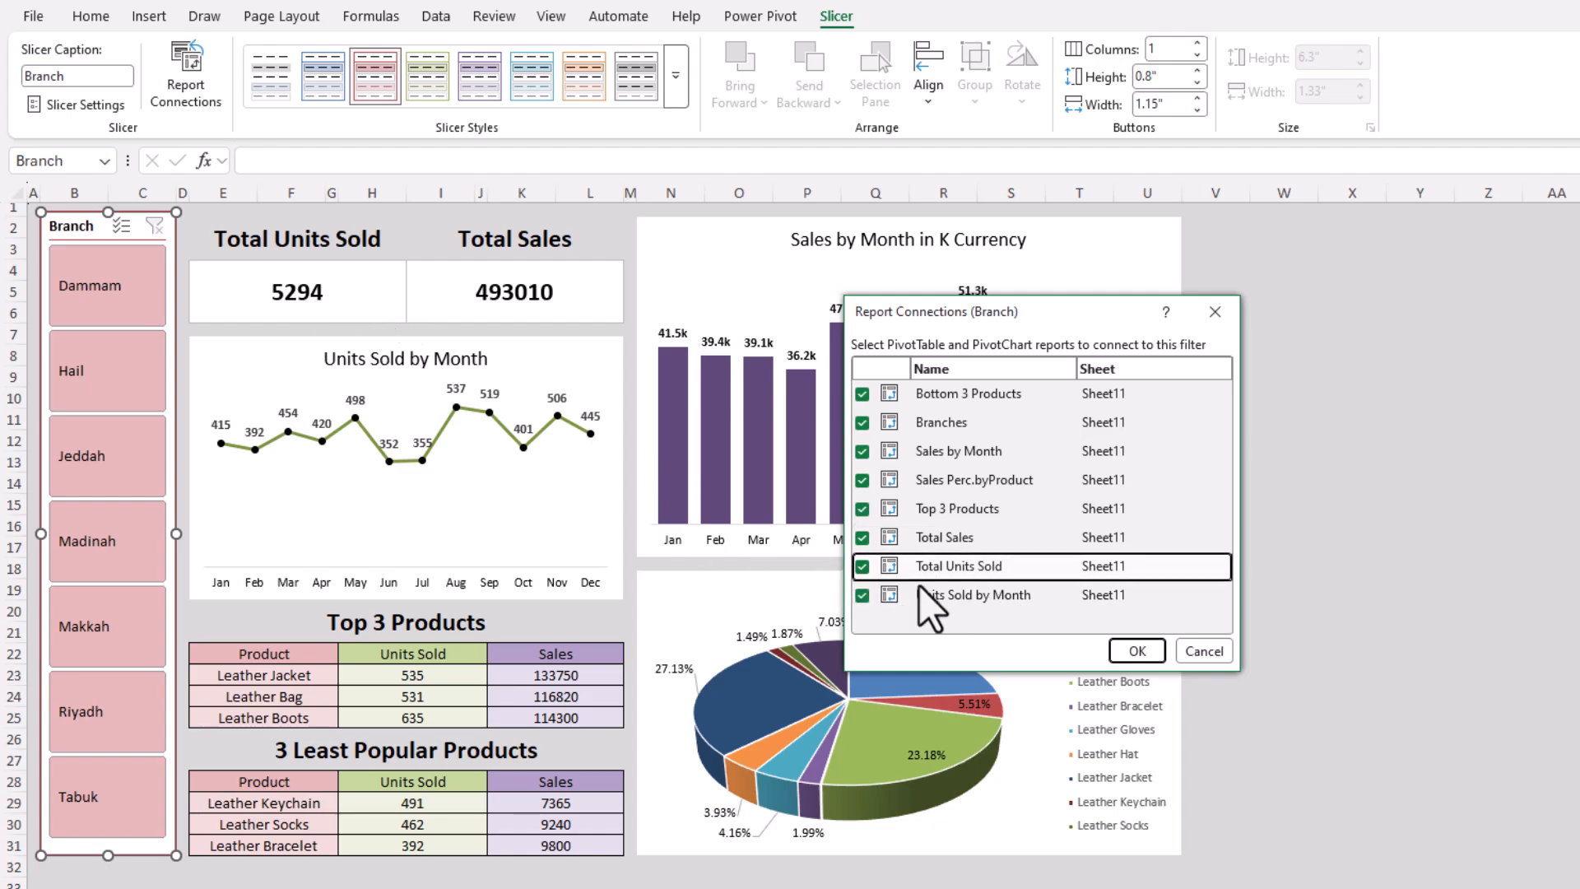
pyautogui.click(1132, 652)
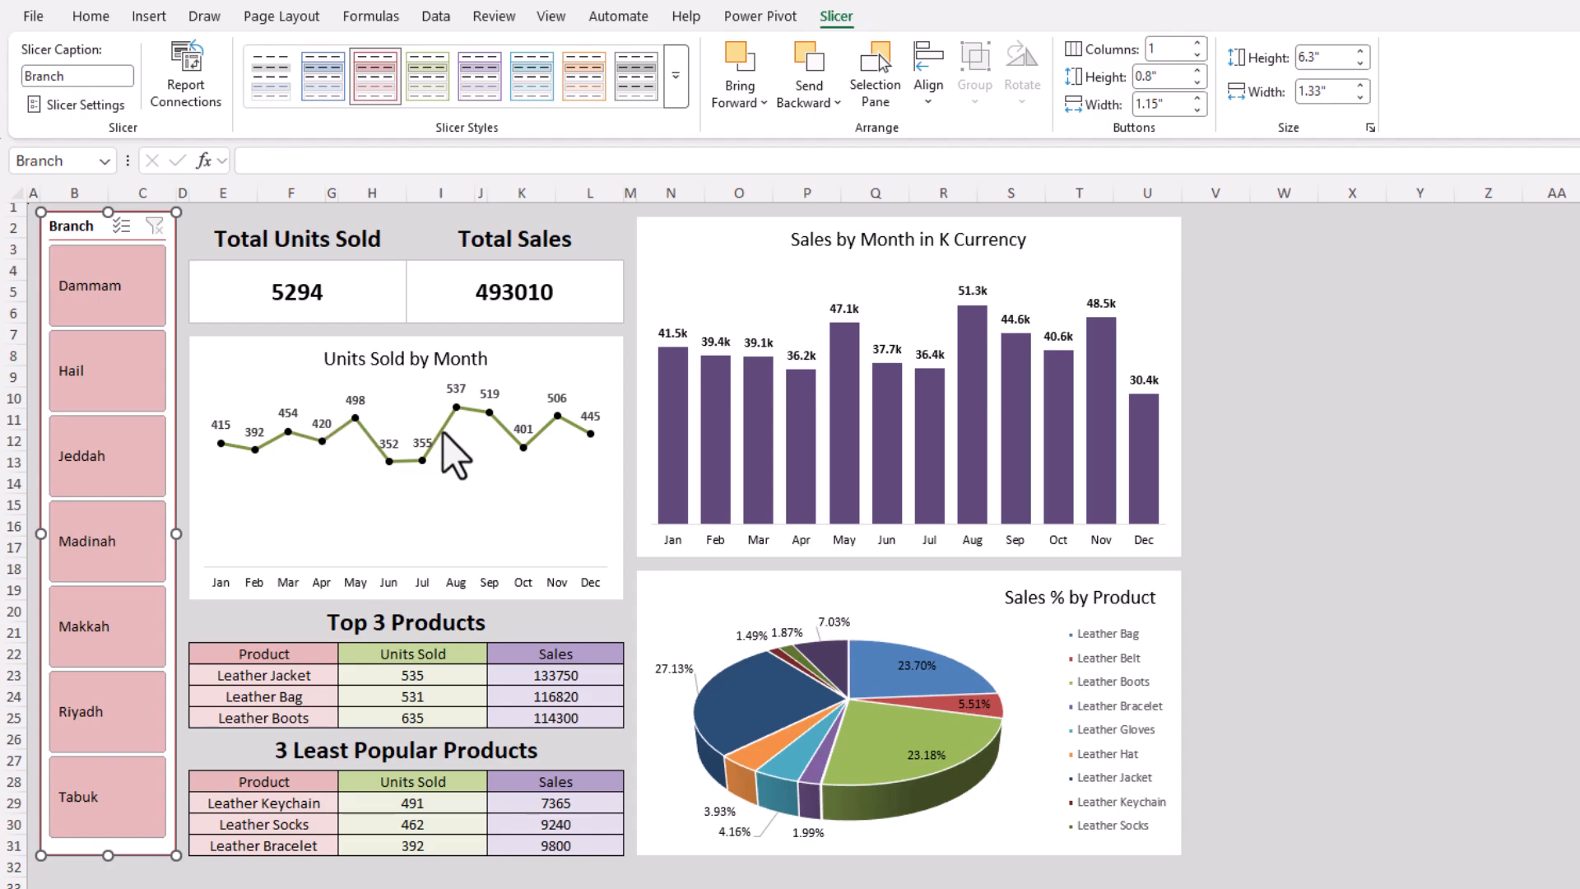
# - Test the Branch slicer by filtering the dashboard to single branches in turn, from Dammam down to Tabuk, and clear the filter
pyautogui.click(106, 304)
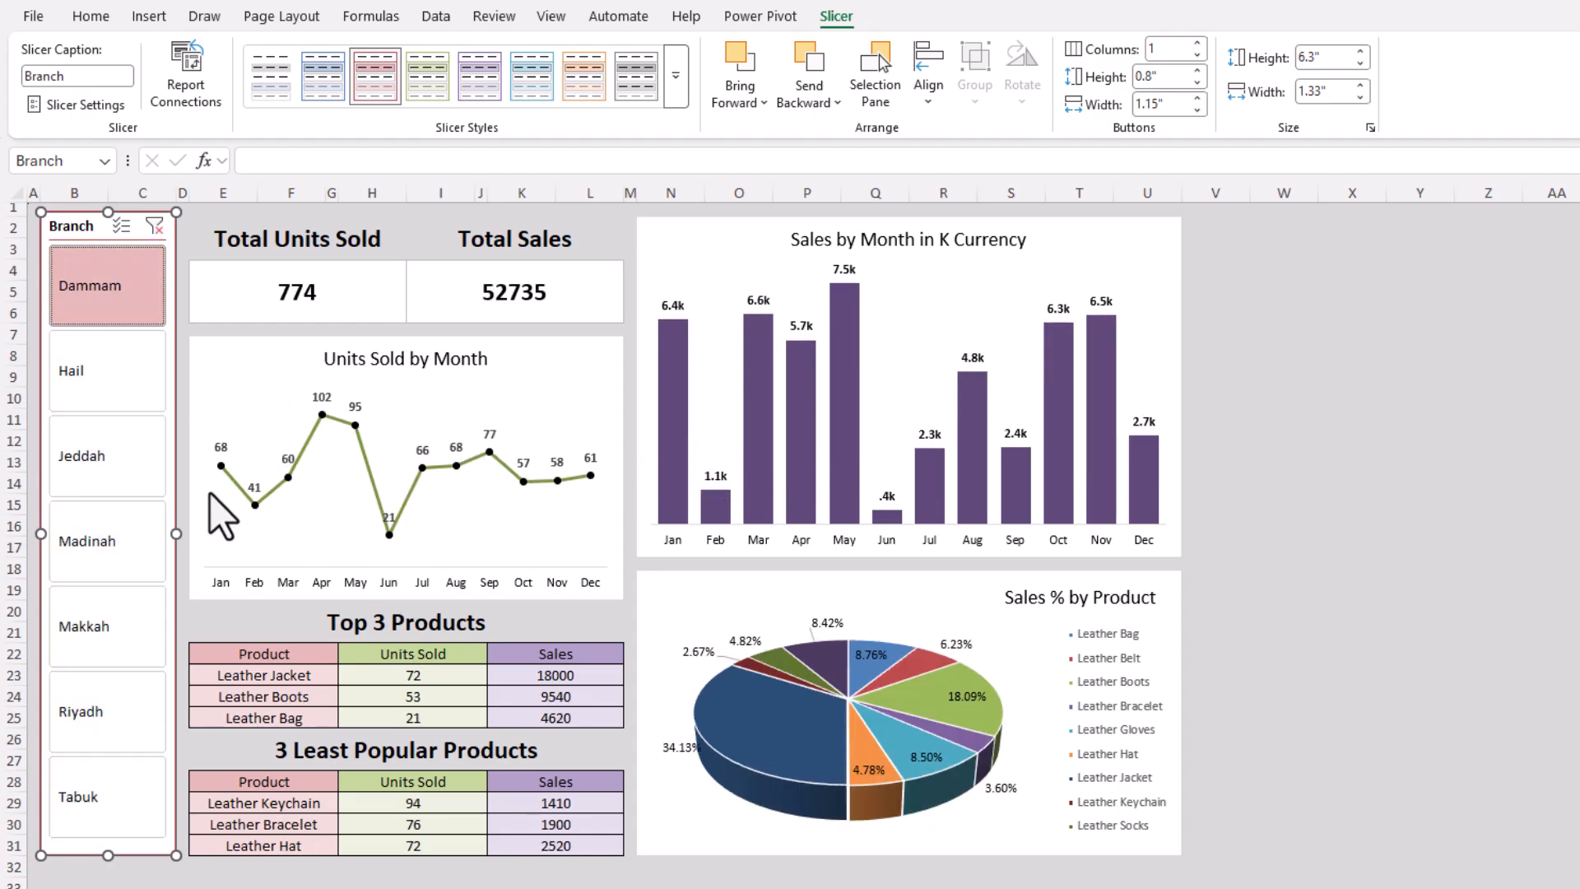
pyautogui.click(102, 454)
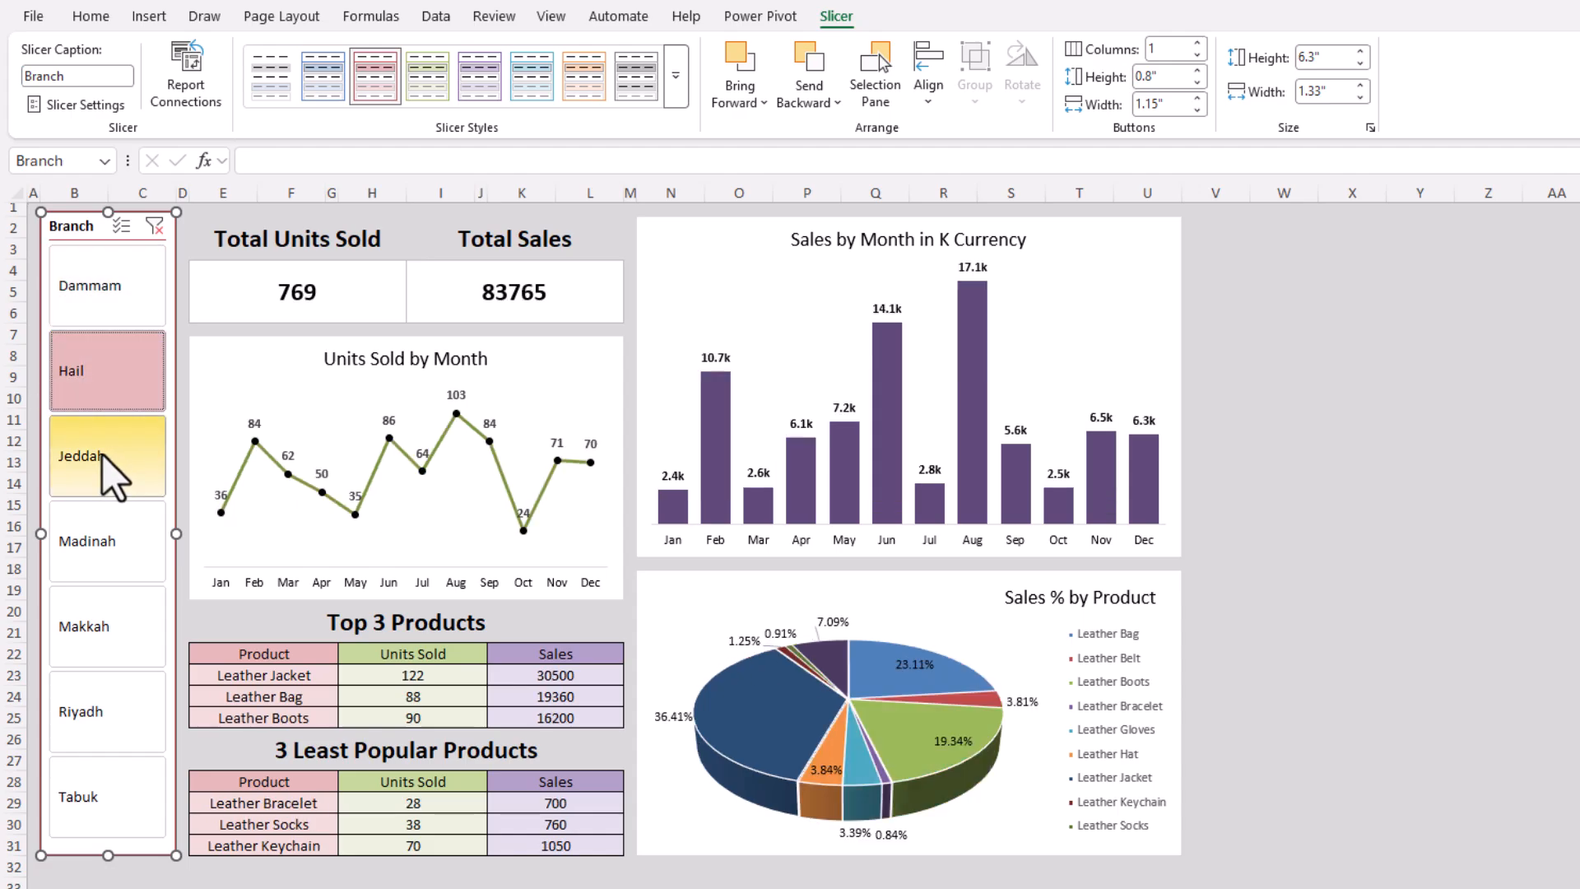
pyautogui.click(107, 545)
pyautogui.click(104, 617)
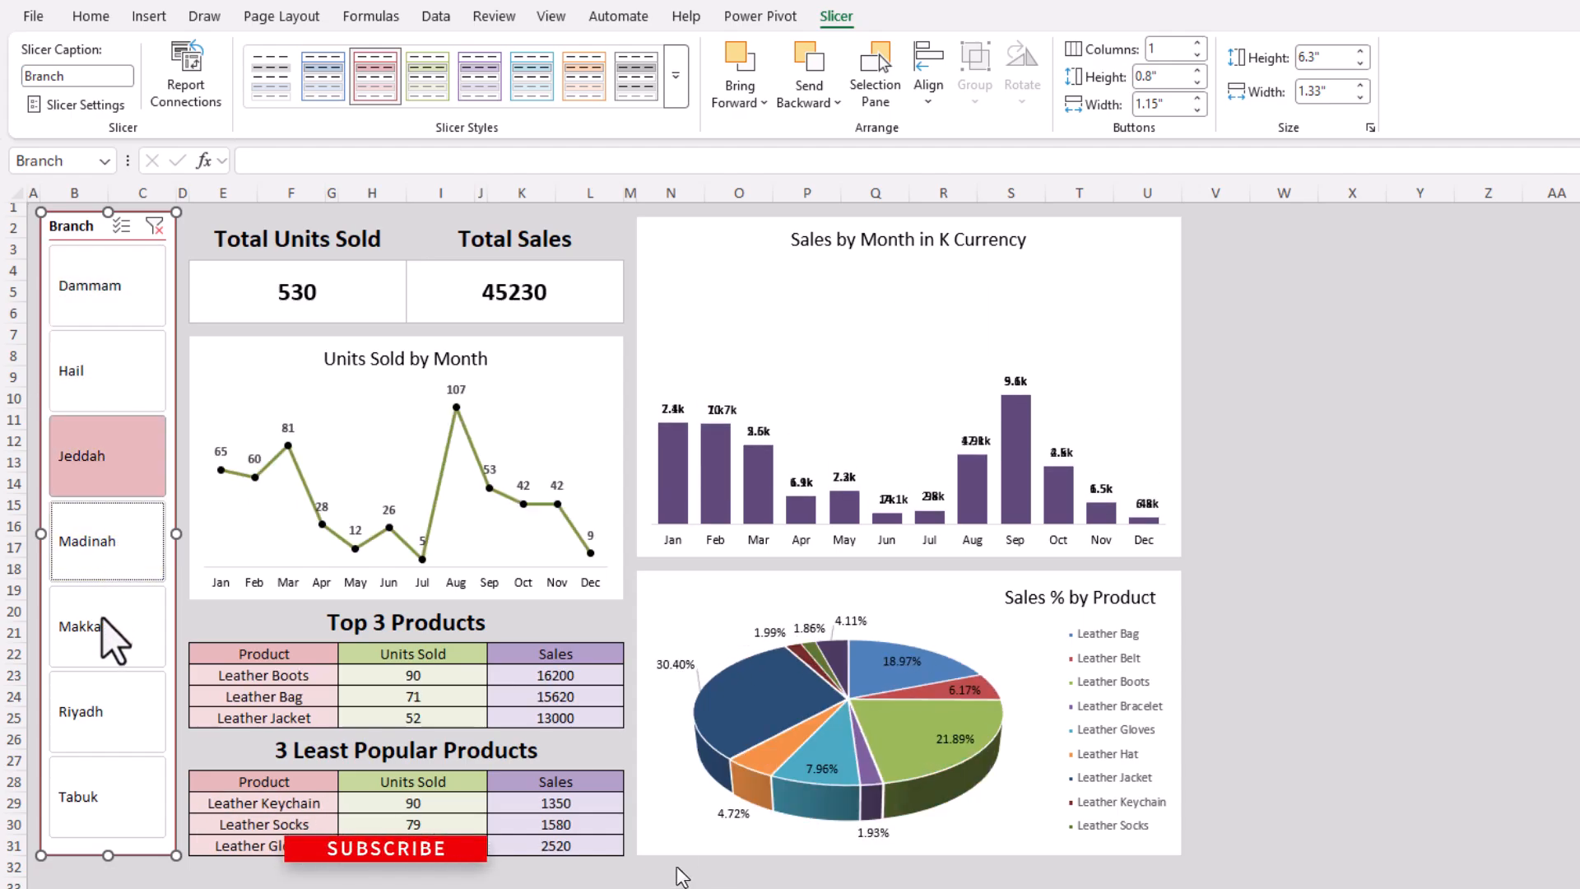
pyautogui.click(102, 822)
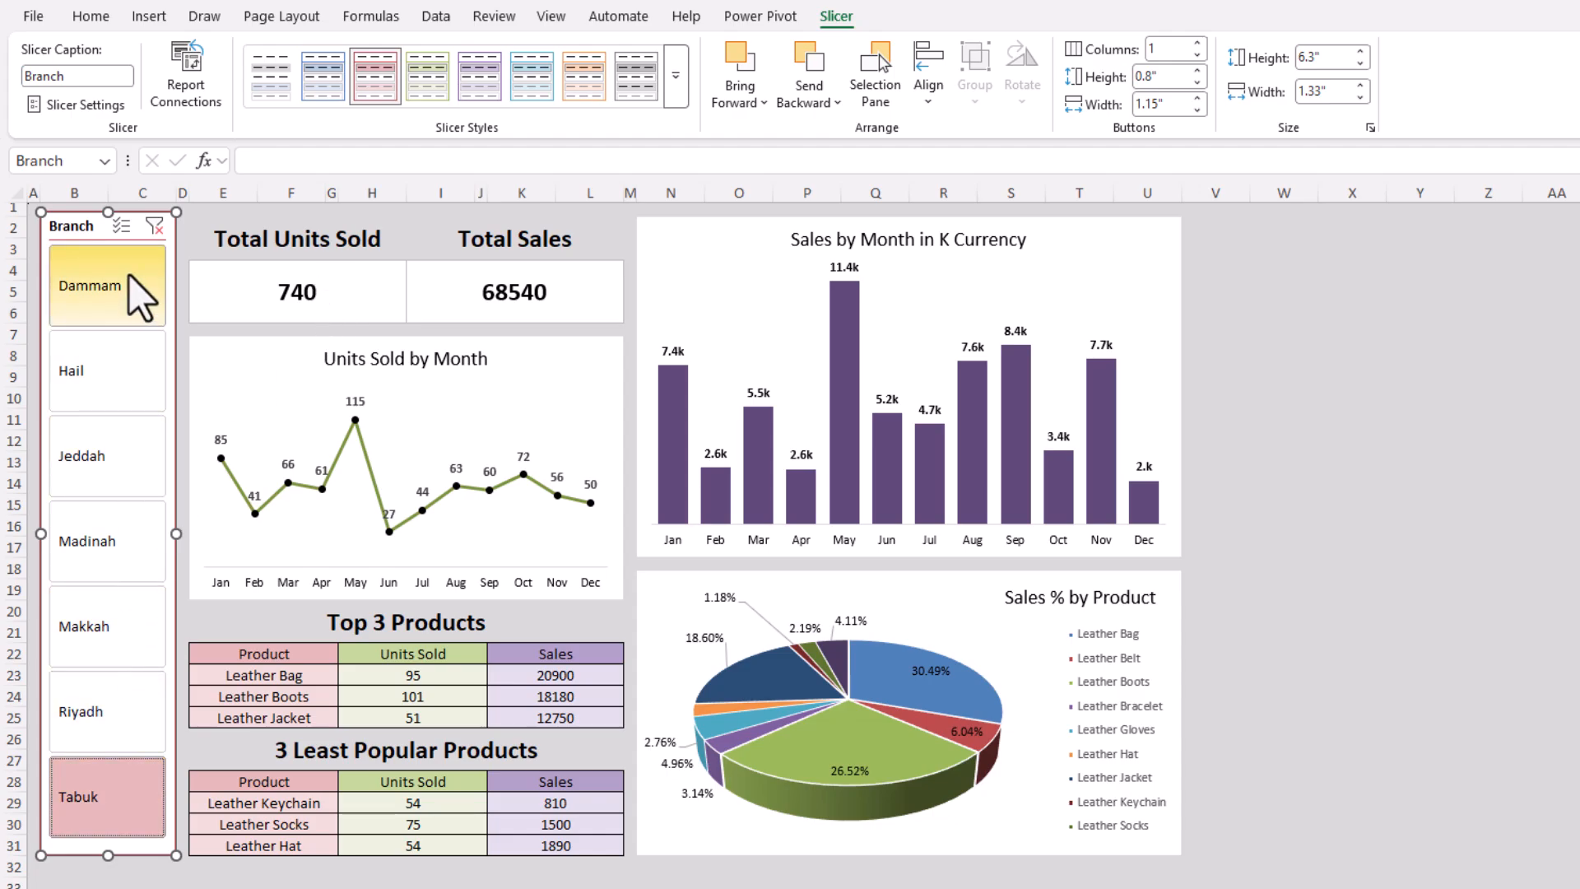
pyautogui.hotkey('alt', 'c')
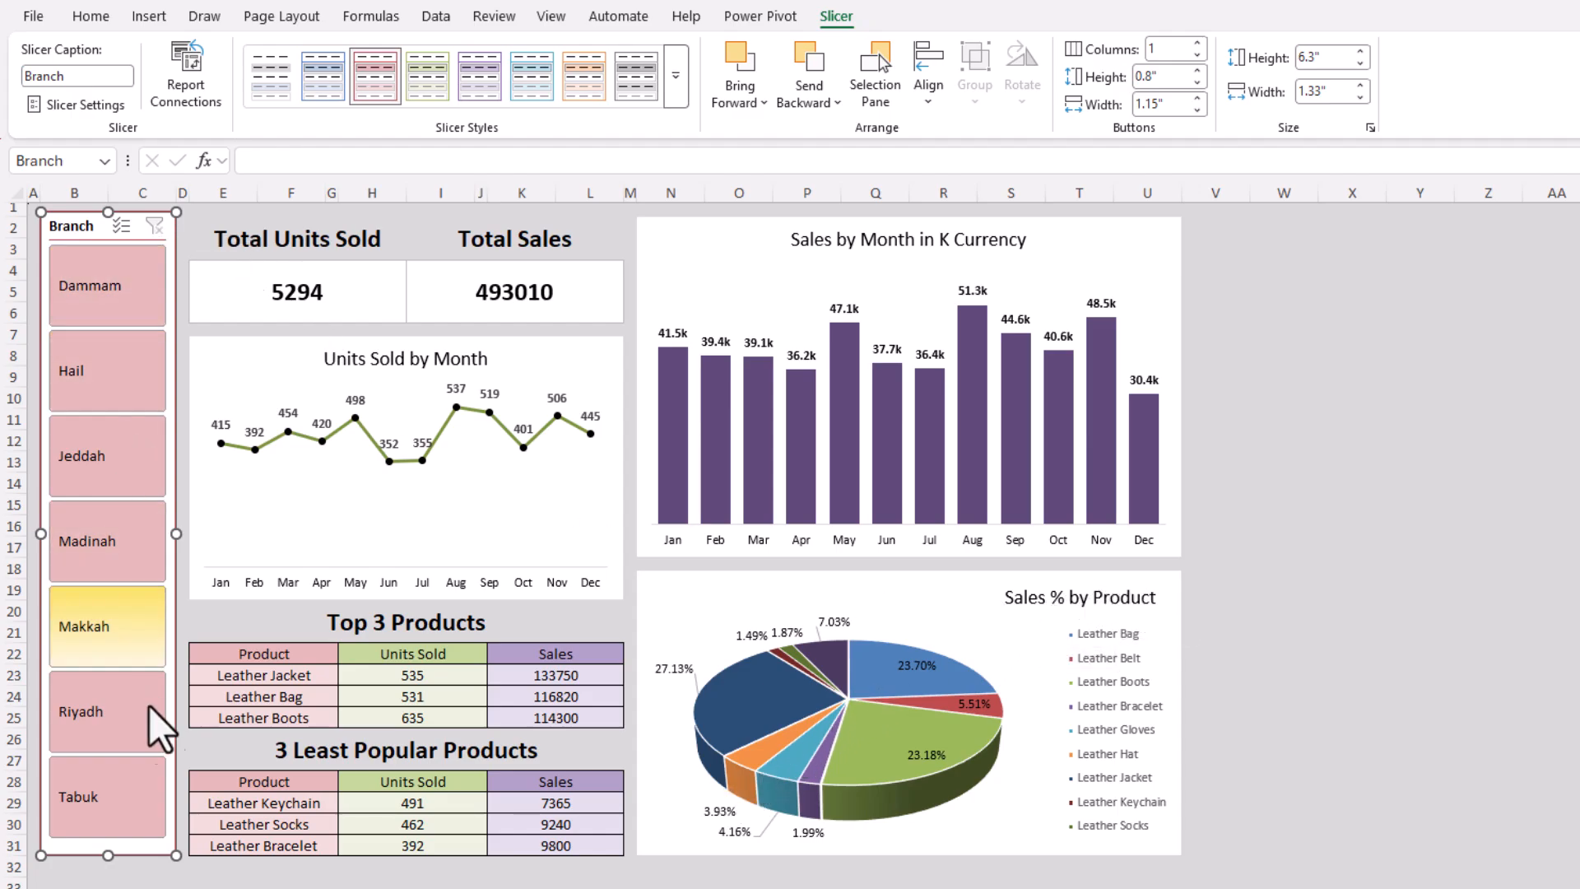
# - Filter the dashboard by Makkah, Madinah, Jeddah, Hail and Dammam in turn to check that all charts and tables respond
pyautogui.click(107, 629)
pyautogui.click(107, 544)
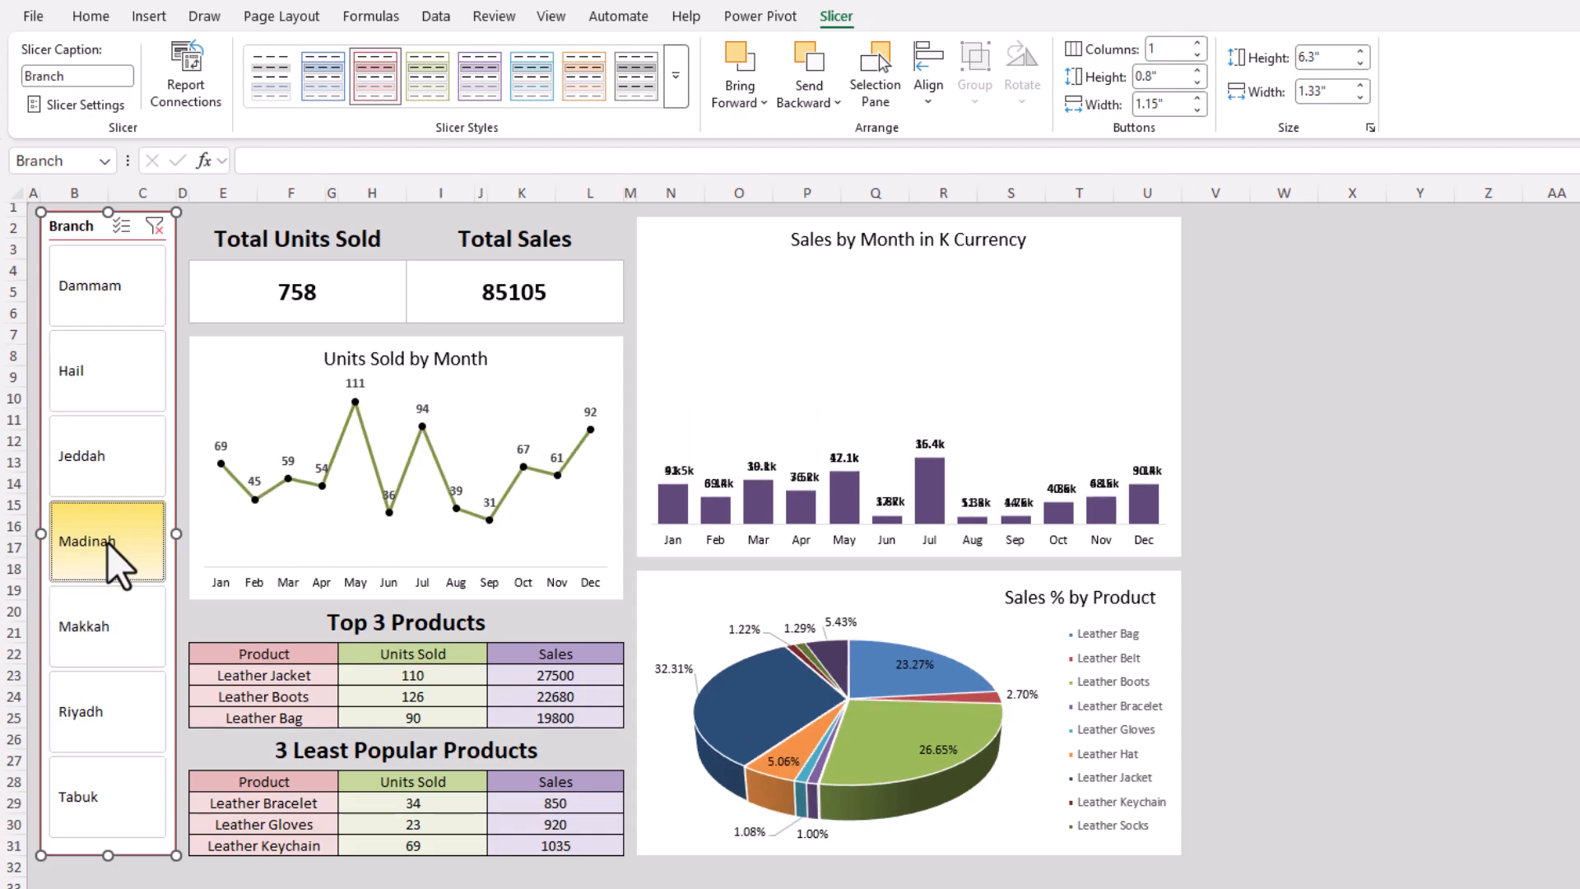
pyautogui.click(100, 465)
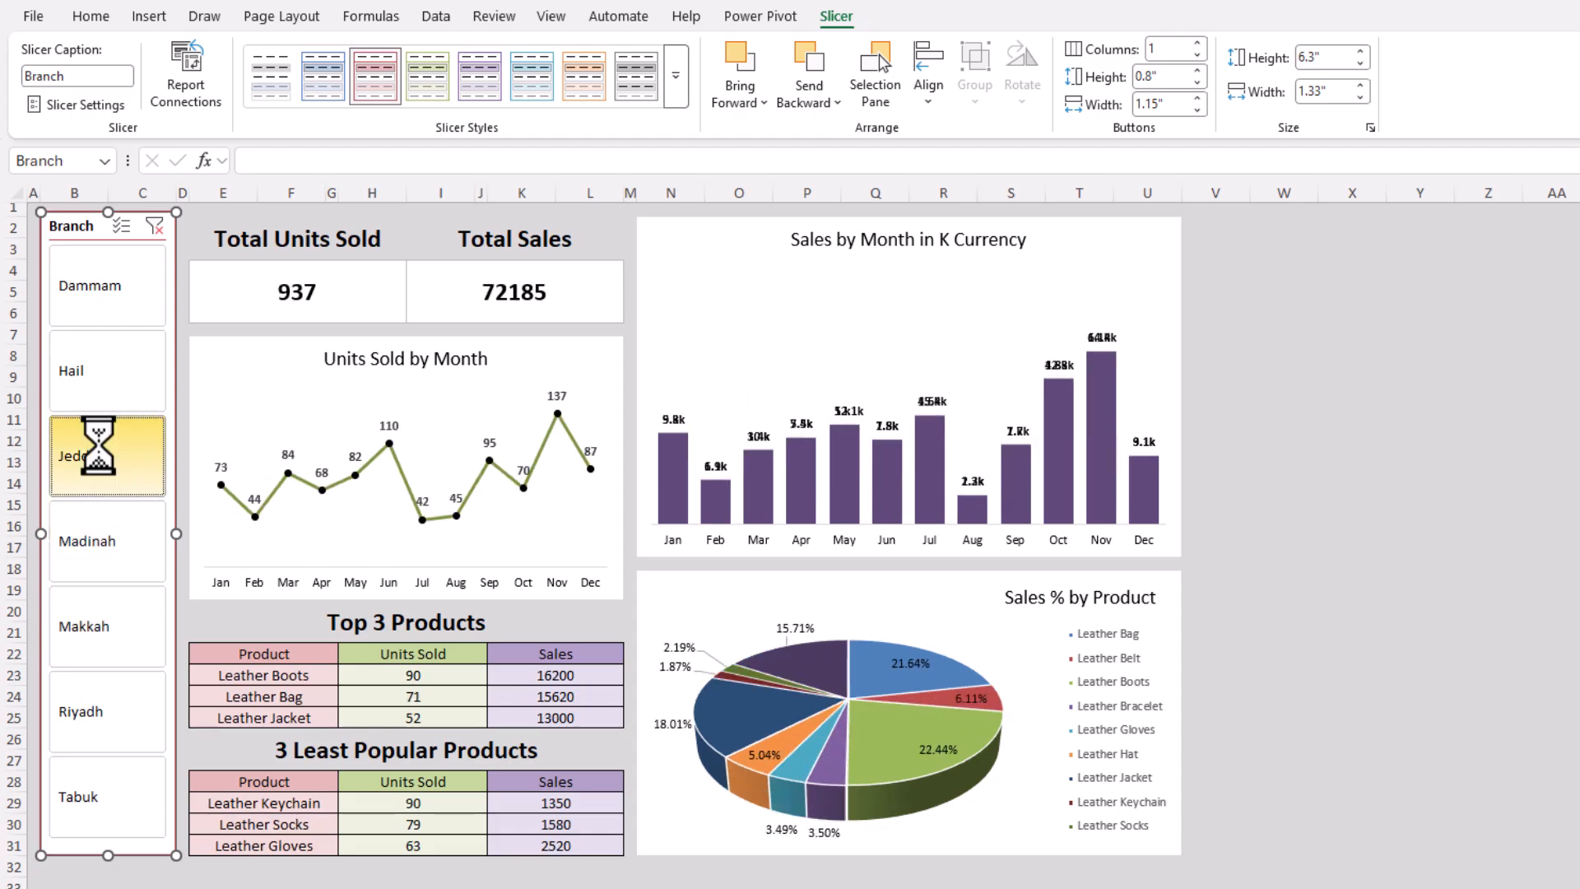
pyautogui.click(136, 379)
pyautogui.click(132, 297)
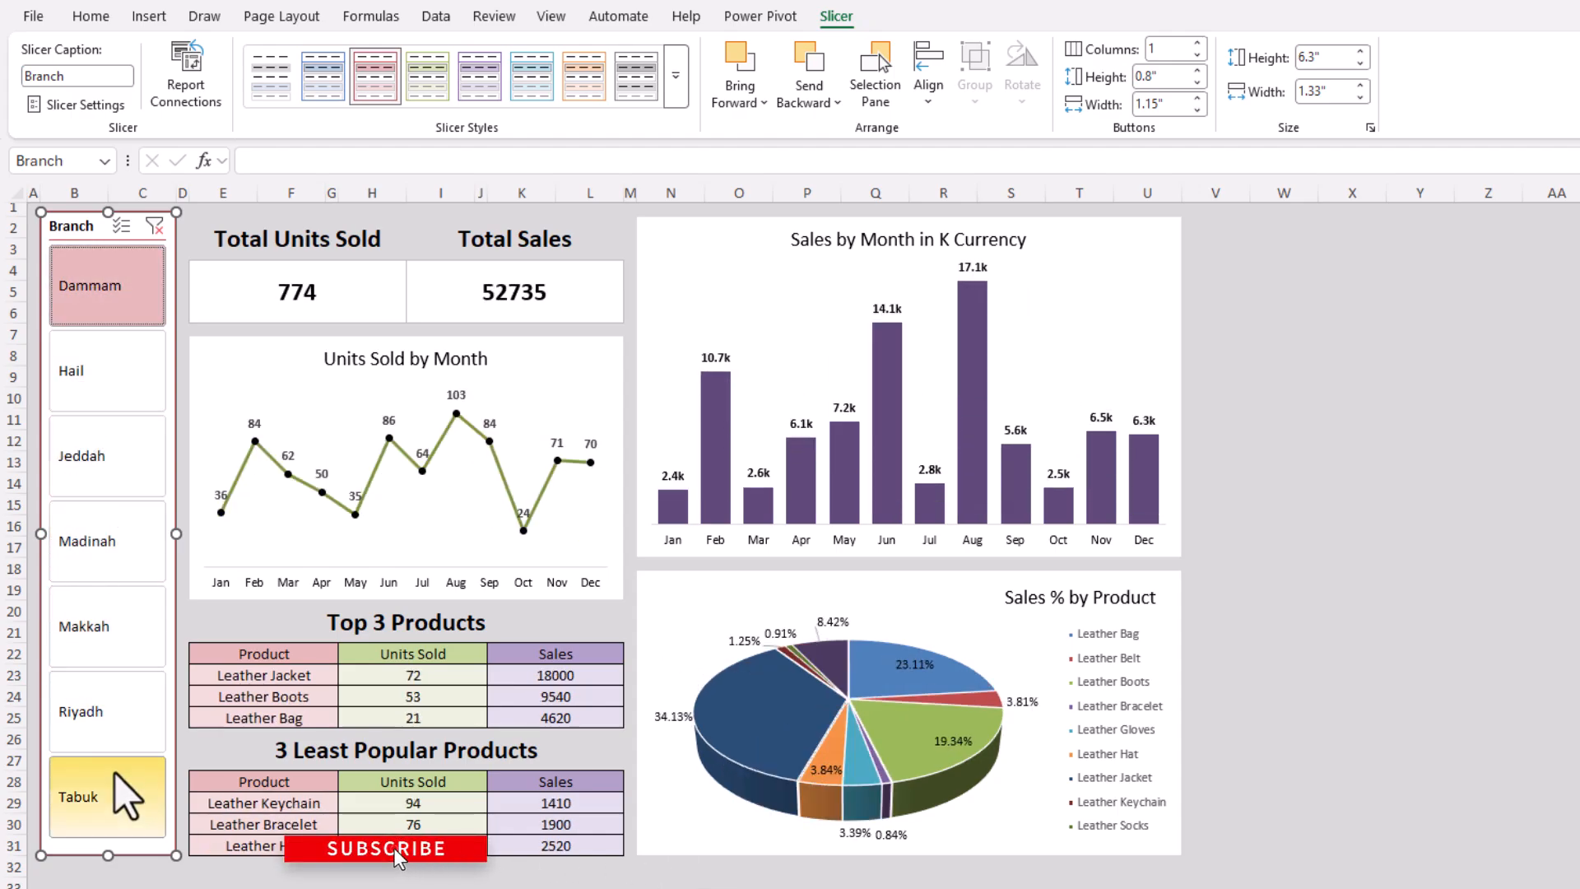
# - Check the dashboard for Riyadh, Makkah, Madinah and Jeddah in turn, and reselect all branches from Tabuk up to Dammam
pyautogui.click(115, 725)
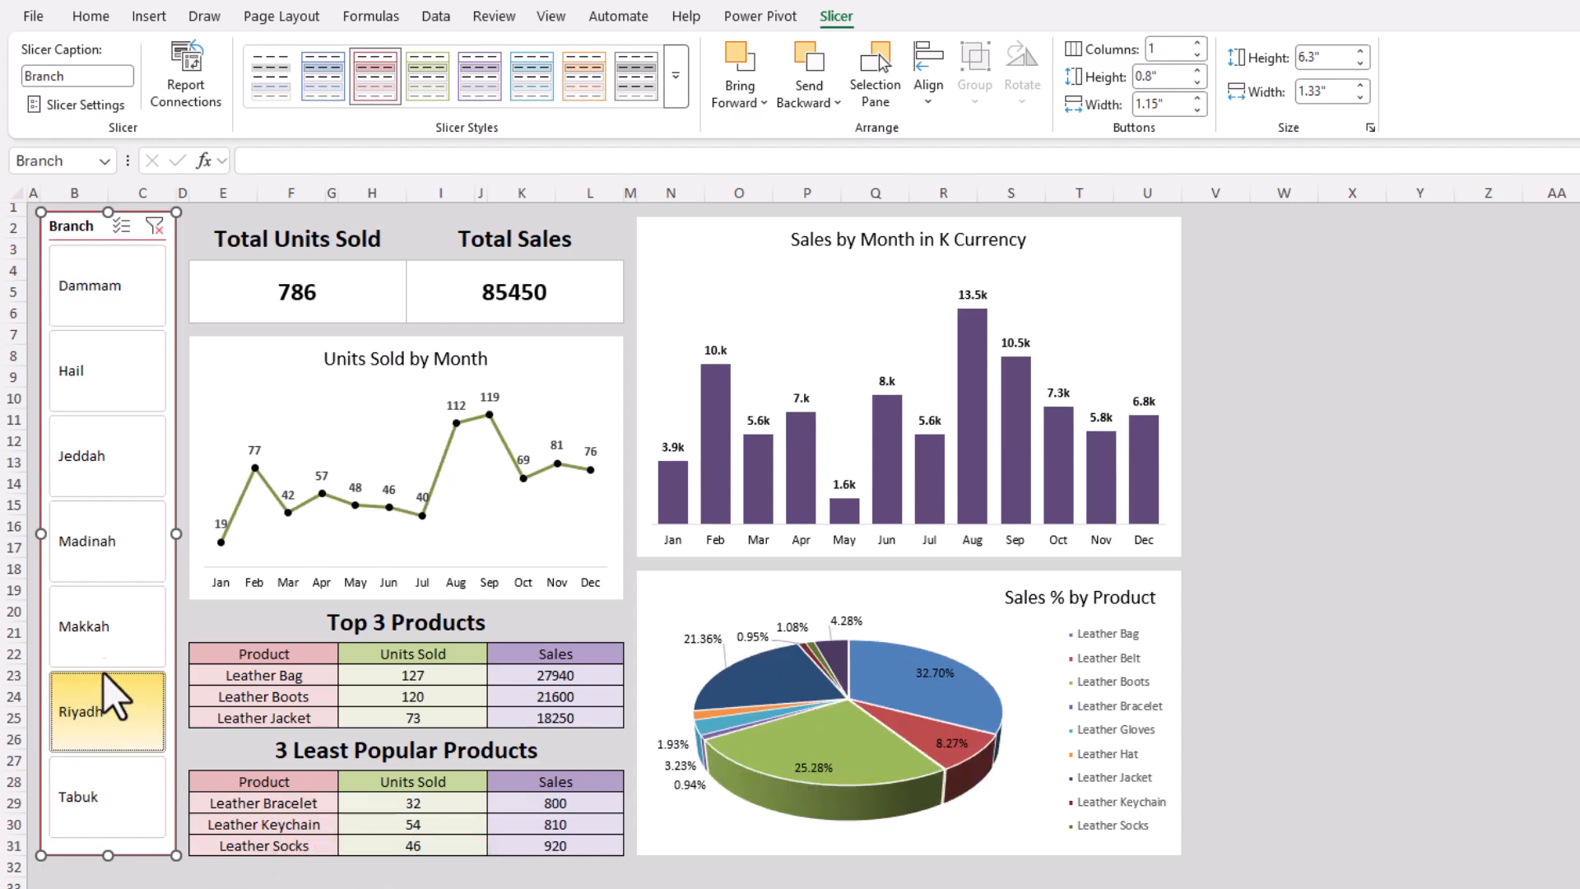
pyautogui.click(102, 642)
pyautogui.click(99, 566)
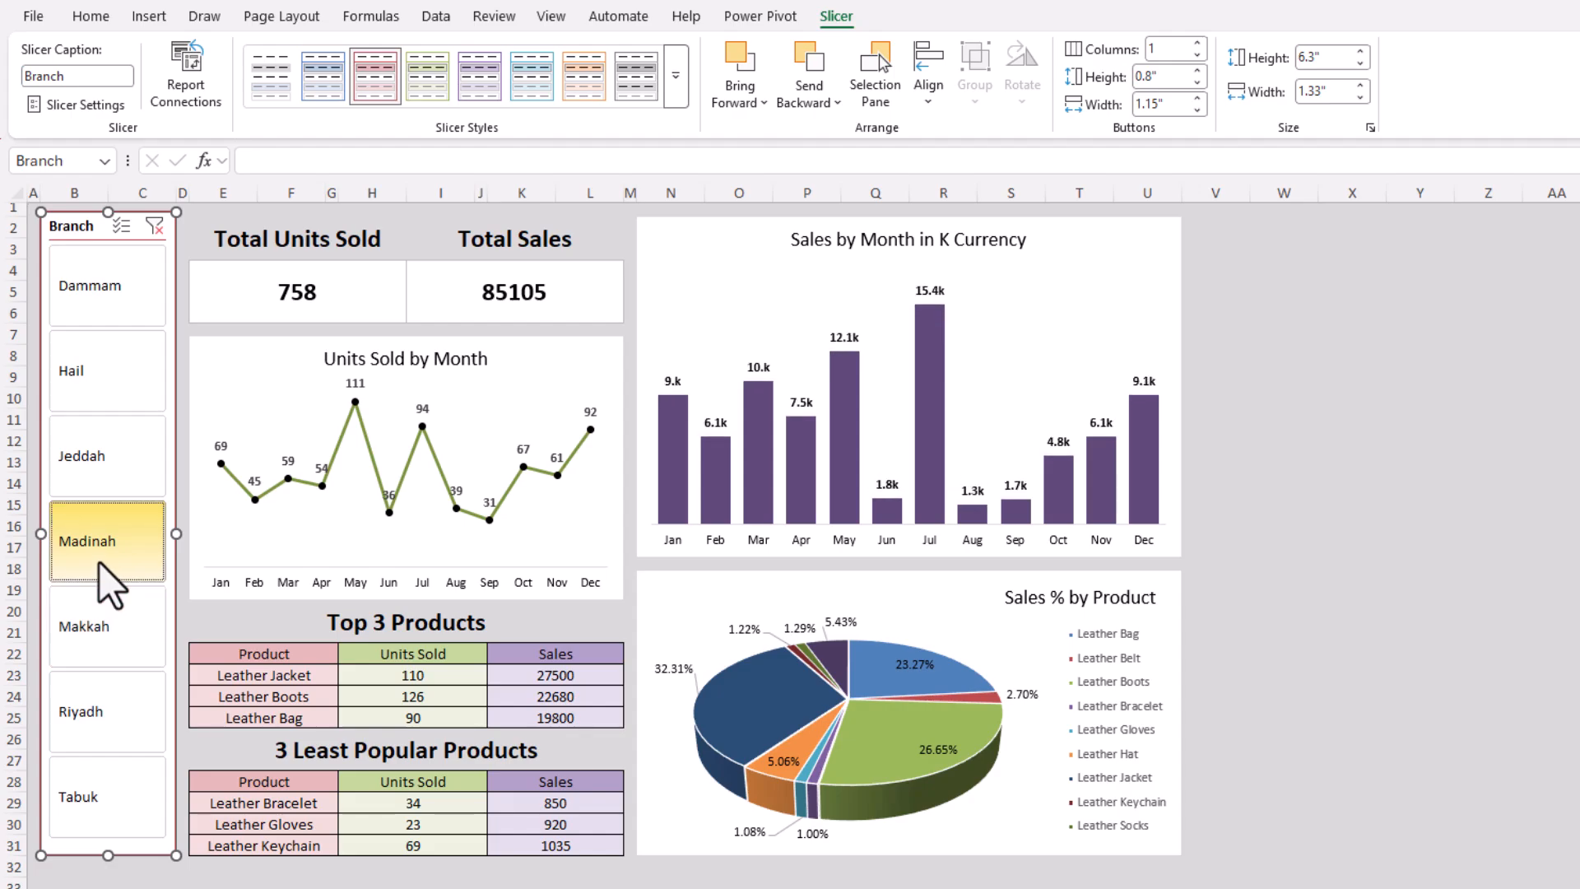
pyautogui.click(97, 476)
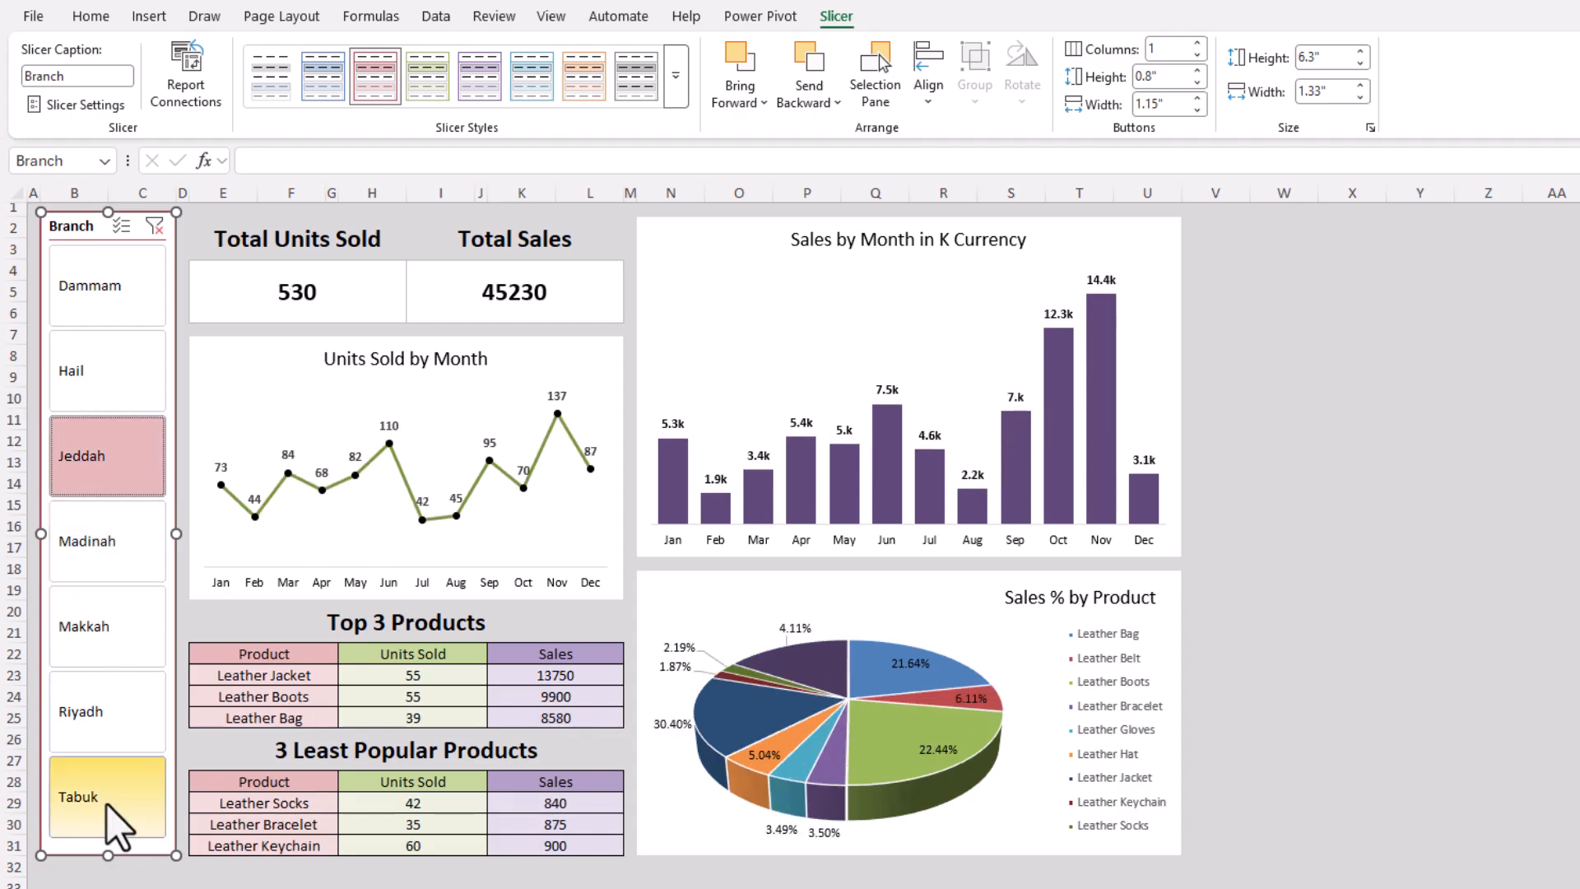
pyautogui.moveTo(117, 792); pyautogui.dragTo(93, 300)
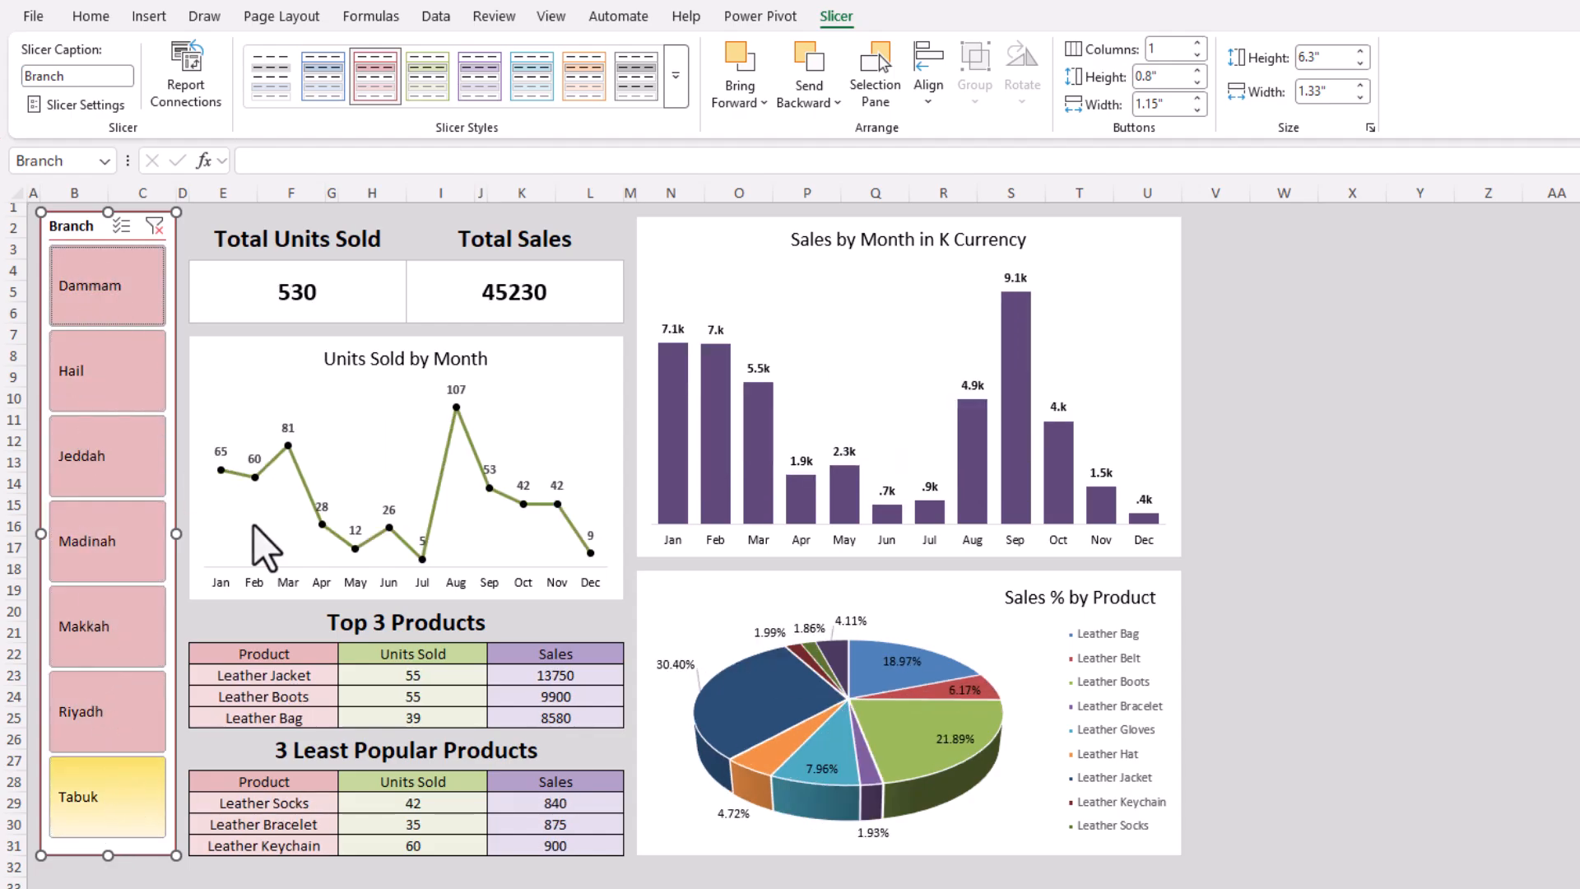